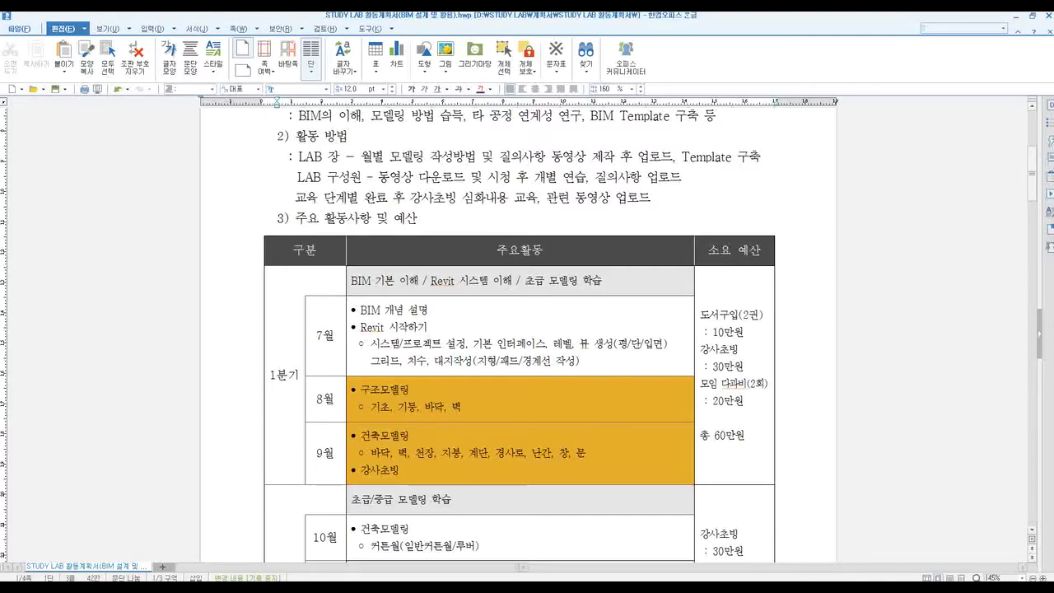
# Switch to Autodesk Revit and create a new project from the architectural template (건축 템플릿)
pyautogui.moveTo(183, 588)
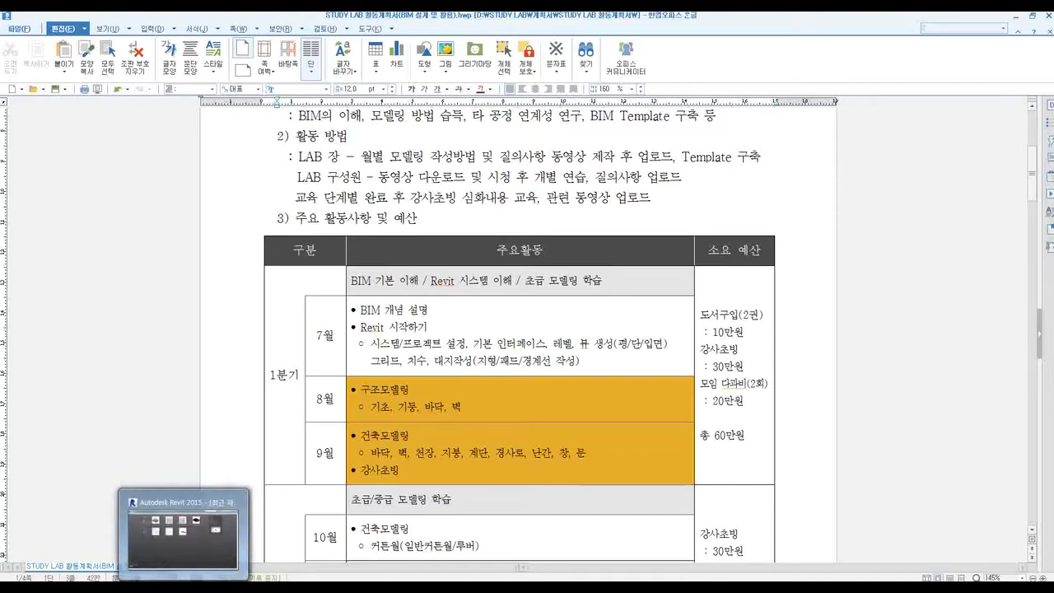
pyautogui.click(183, 539)
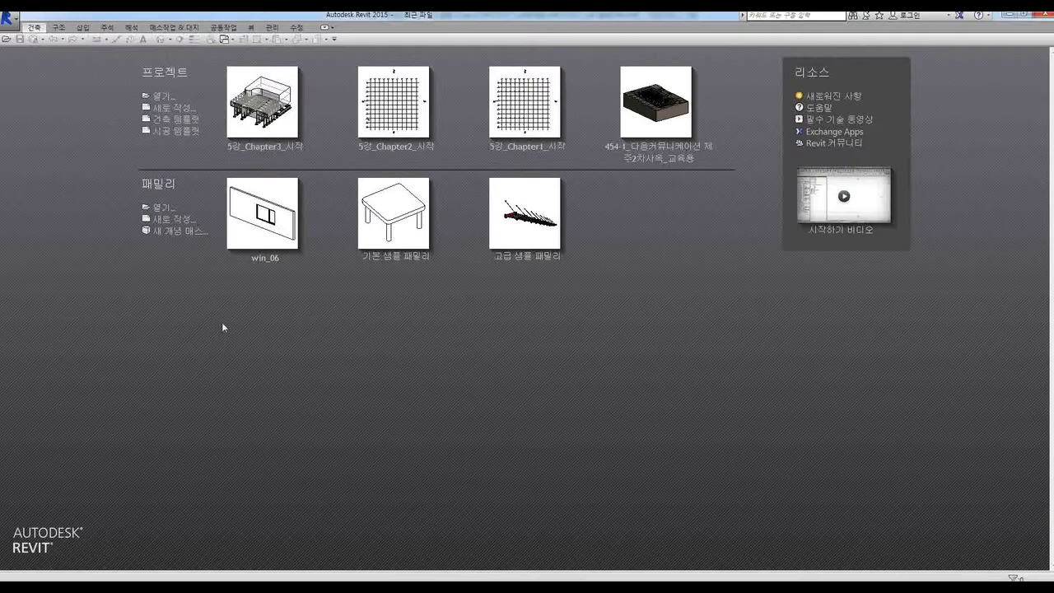
pyautogui.click(173, 108)
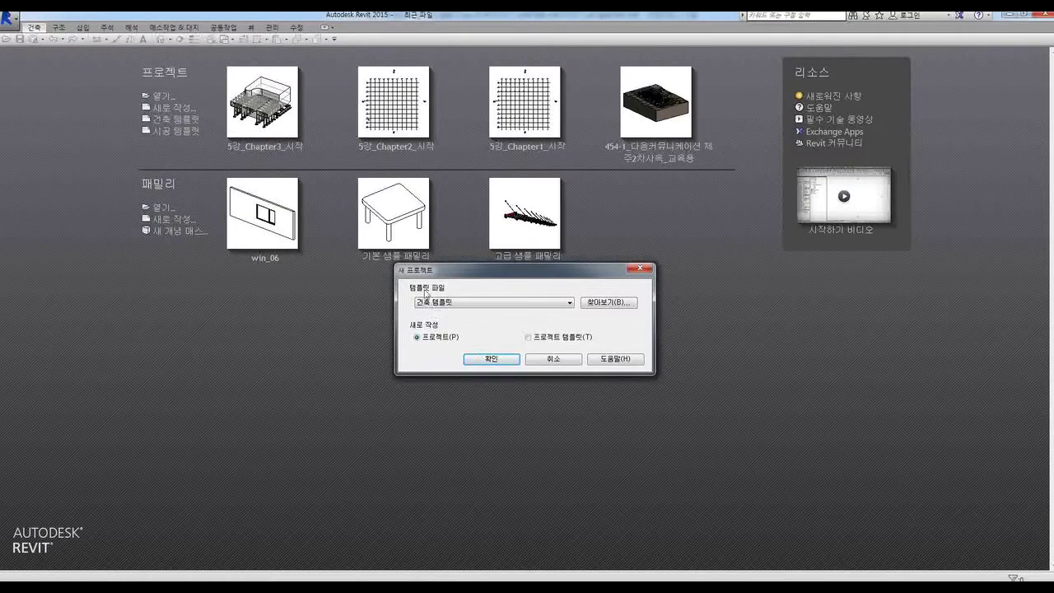
pyautogui.click(491, 360)
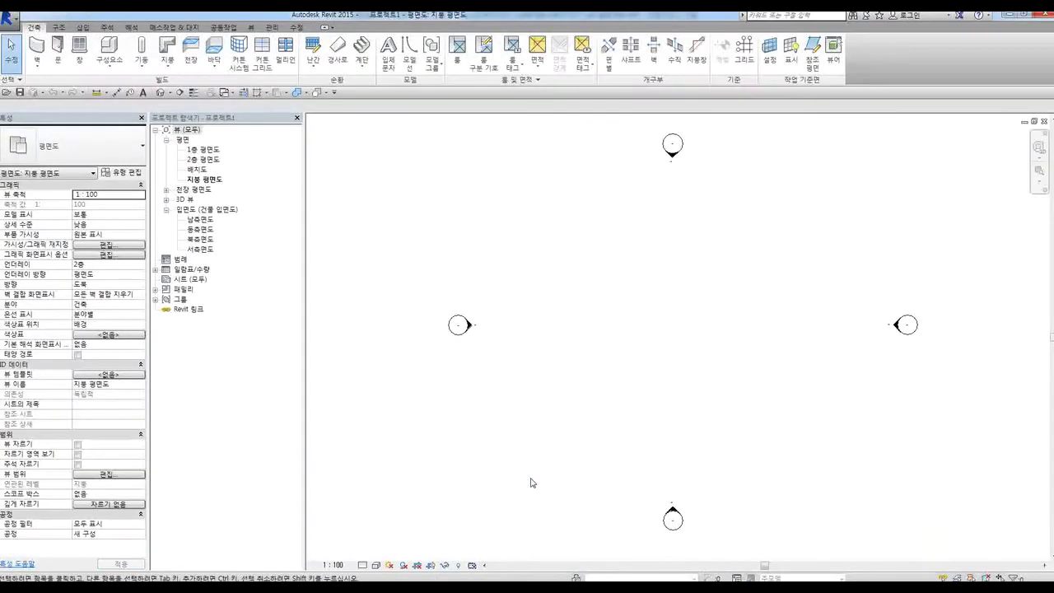
# Delete all four elevation markers from the roof plan (지붕 평면도)
pyautogui.scroll(-3, 559, 445)
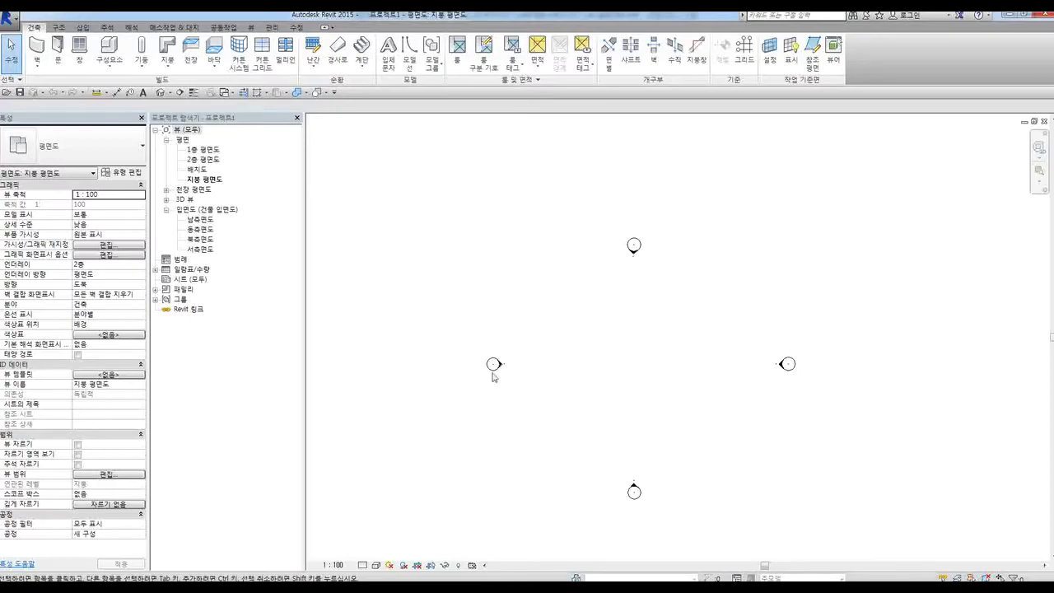
pyautogui.moveTo(438, 187)
pyautogui.mouseDown()
pyautogui.moveTo(483, 233)
pyautogui.moveTo(906, 524)
pyautogui.mouseUp()
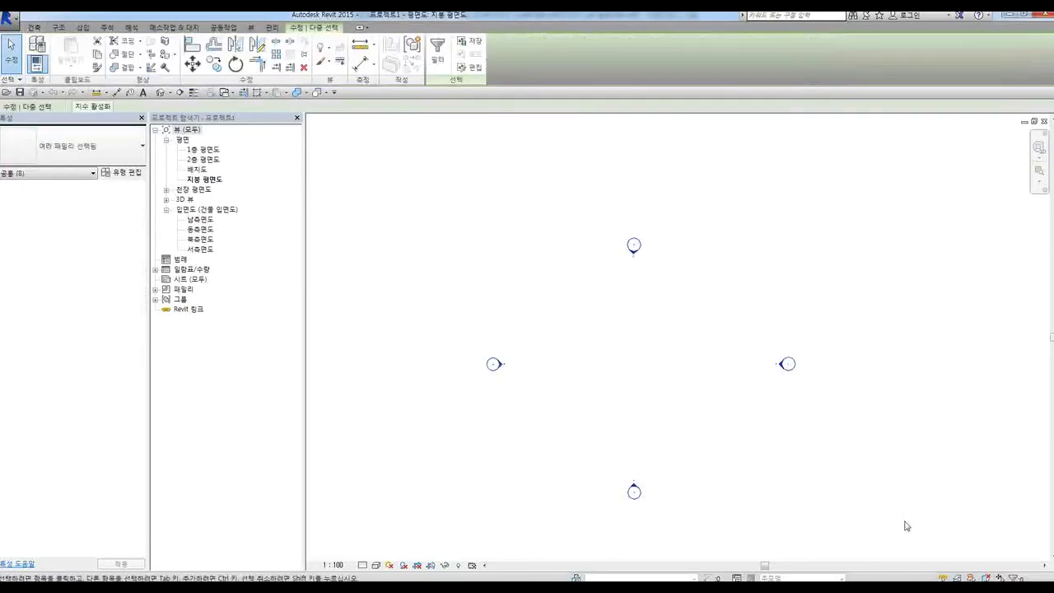
pyautogui.press('Delete')
pyautogui.click(586, 337)
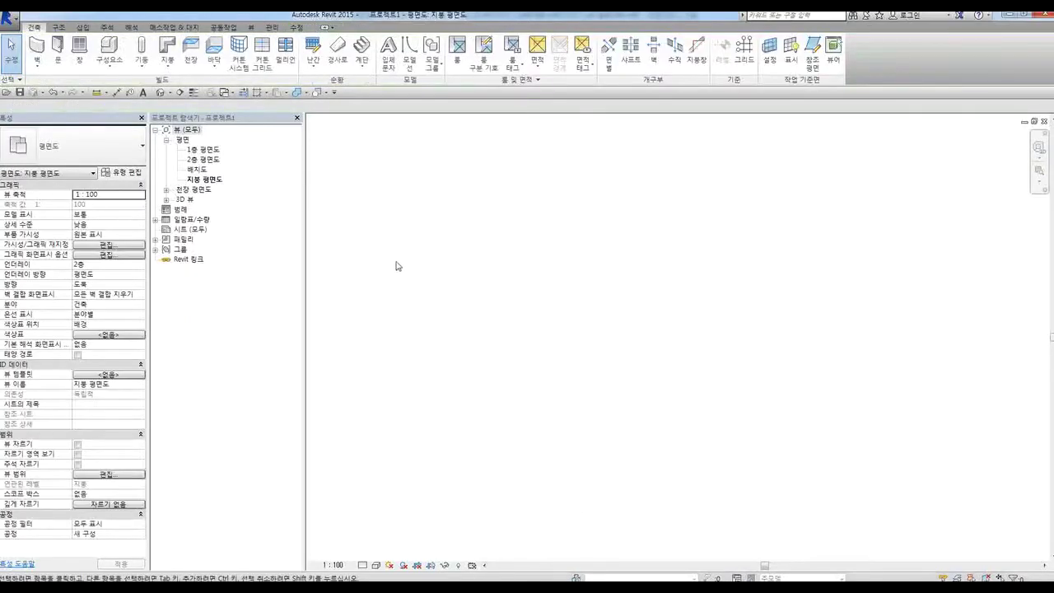
# Draw a vertical grid line upward in the west part of the empty roof plan, with its bubble at the upper end
pyautogui.click(59, 28)
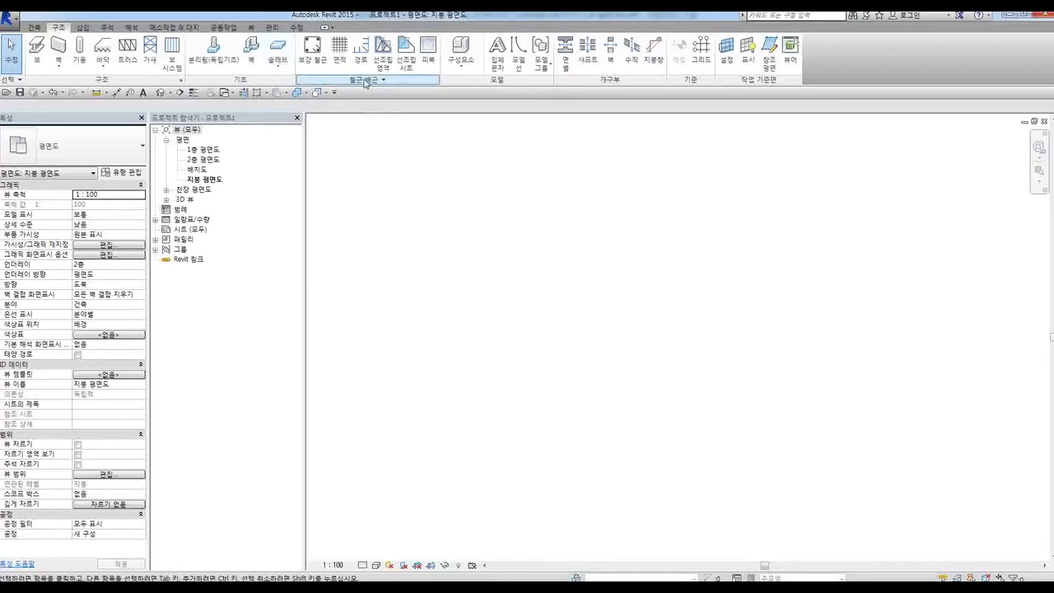
pyautogui.click(379, 82)
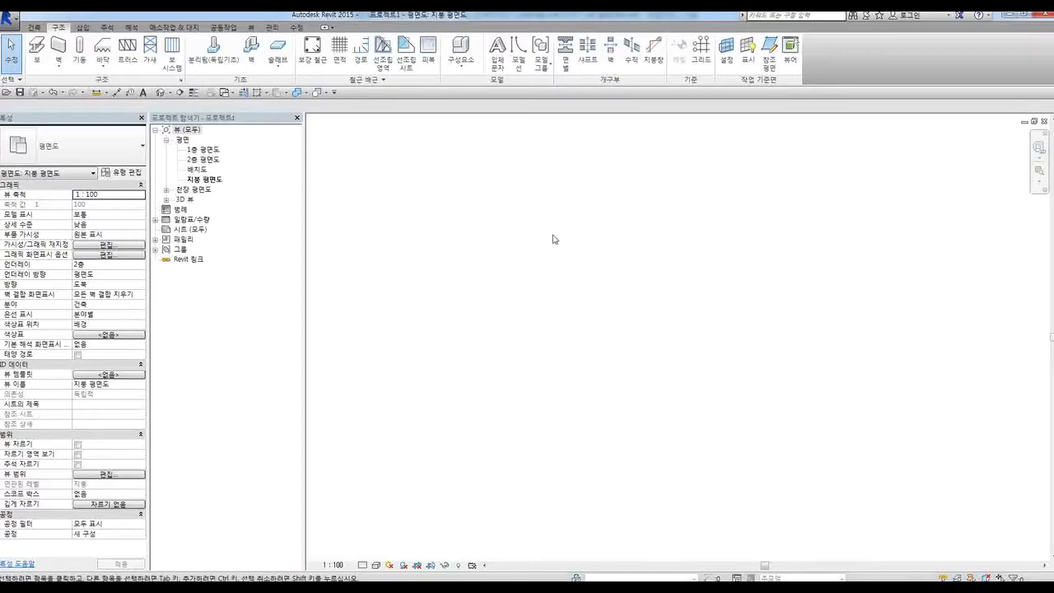
pyautogui.click(701, 66)
pyautogui.click(490, 485)
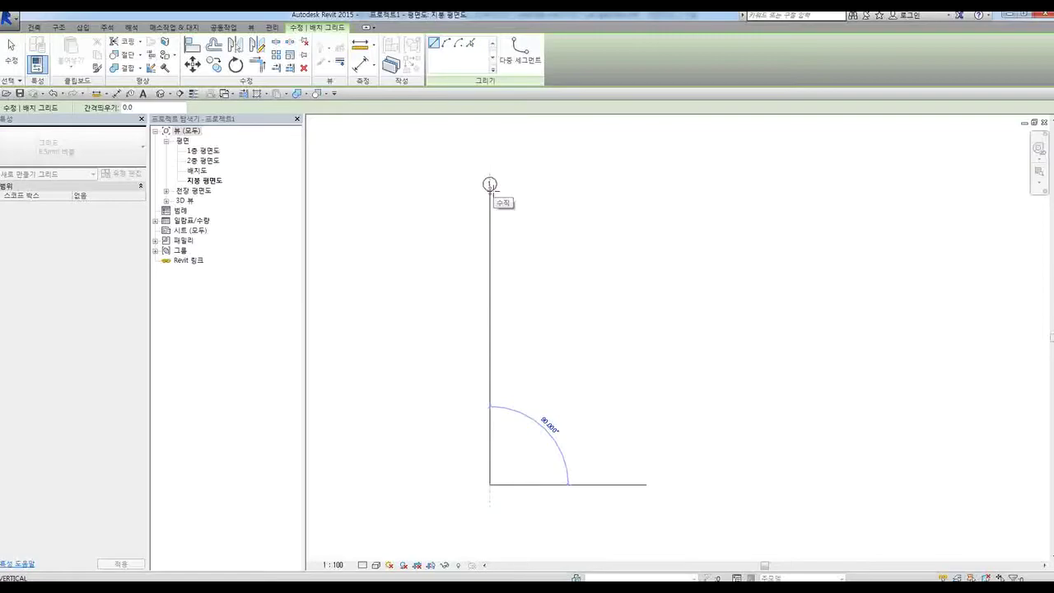
pyautogui.click(491, 185)
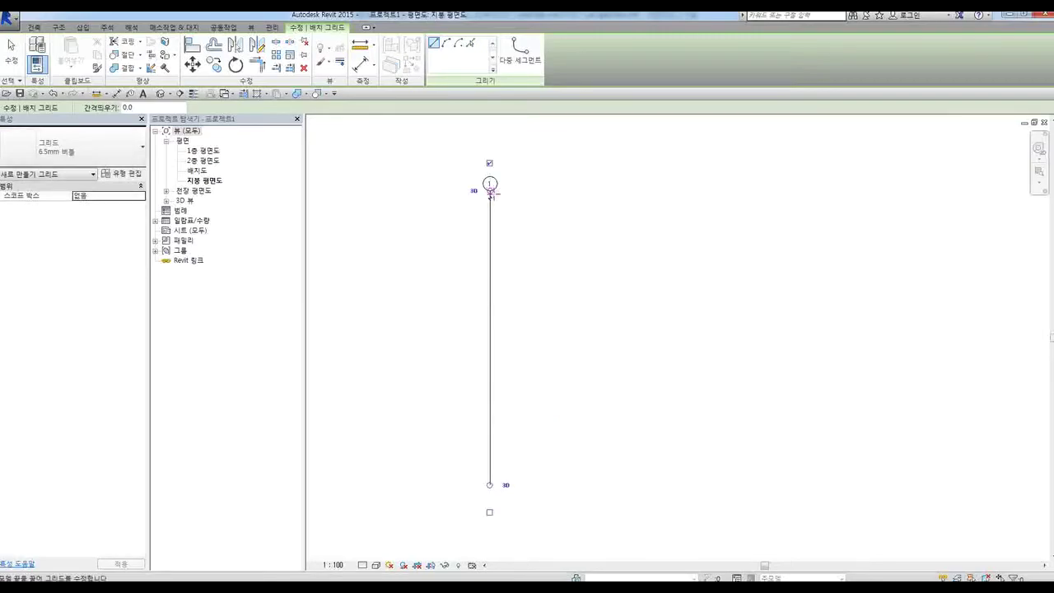
pyautogui.press('Escape')
pyautogui.press('Escape')
# Copy the vertical grid line nine times to the east at uneven spacing, using the multiple-copy option
pyautogui.click(490, 247)
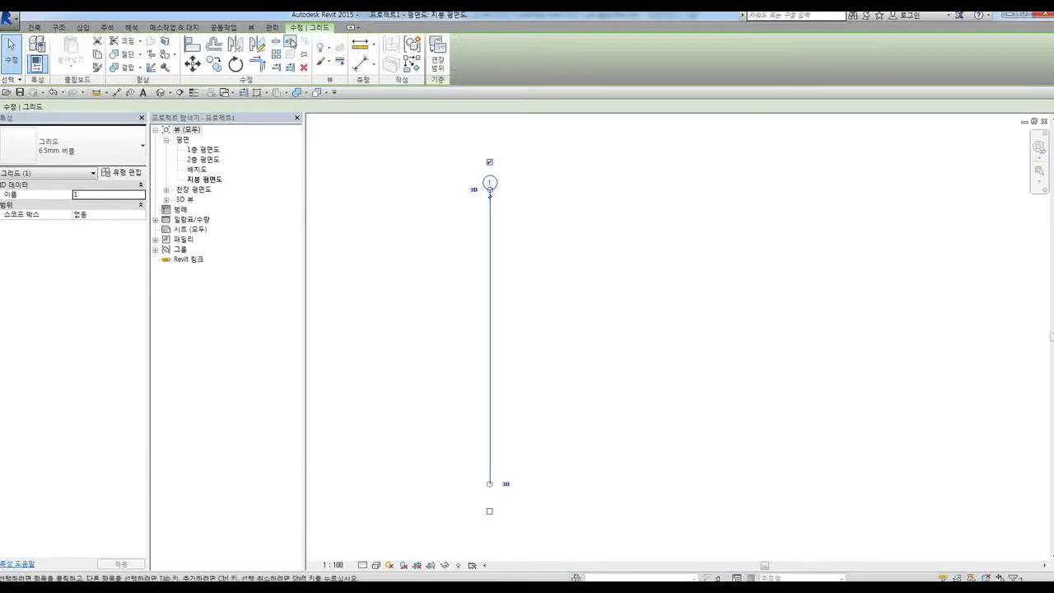
pyautogui.click(213, 66)
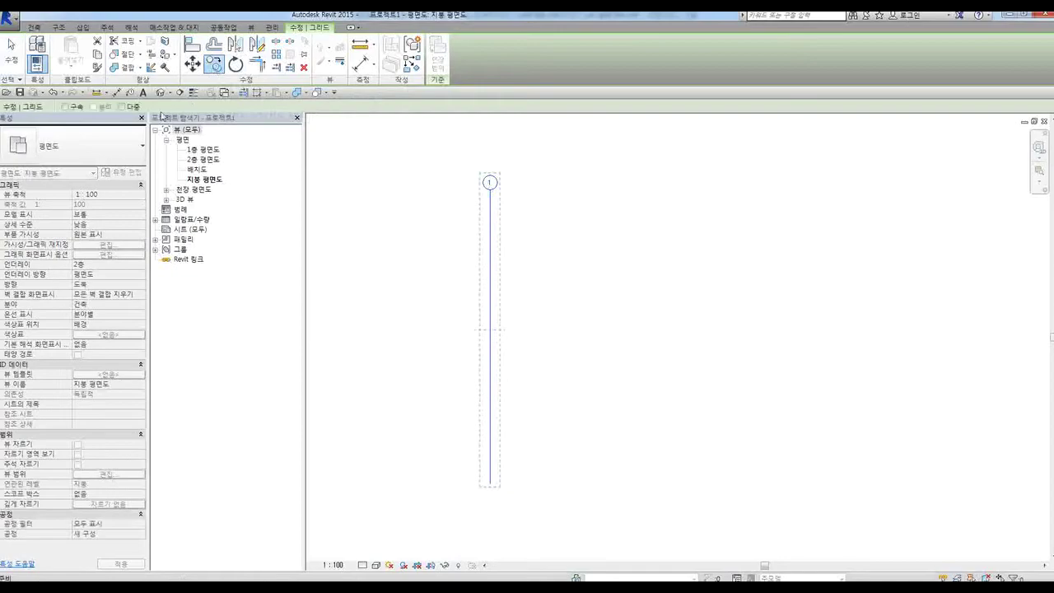
pyautogui.click(123, 107)
pyautogui.click(506, 229)
pyautogui.click(541, 228)
pyautogui.click(571, 228)
pyautogui.click(615, 228)
pyautogui.click(666, 228)
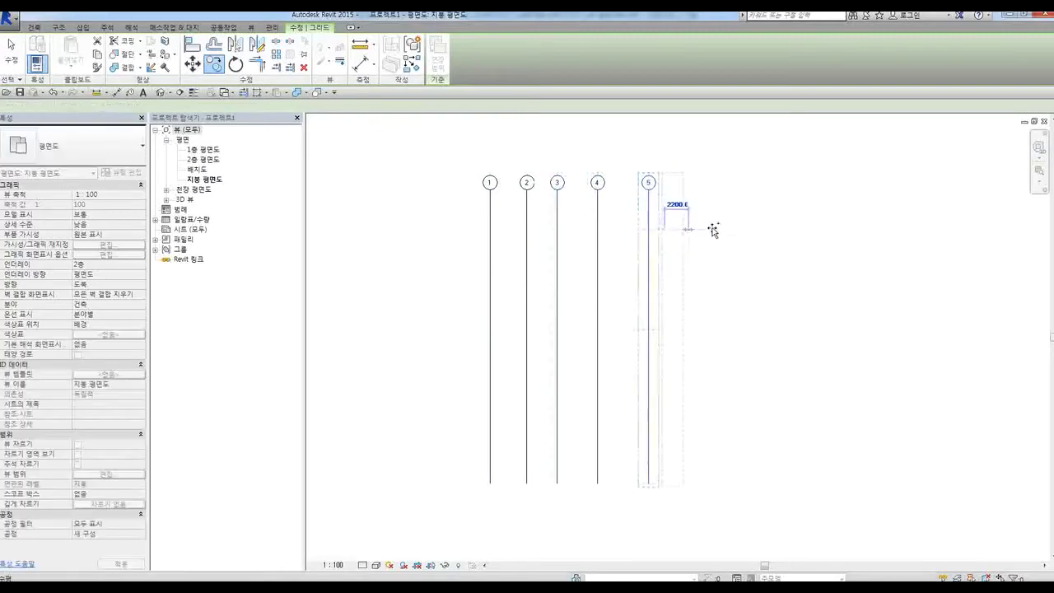
pyautogui.click(696, 228)
pyautogui.click(745, 229)
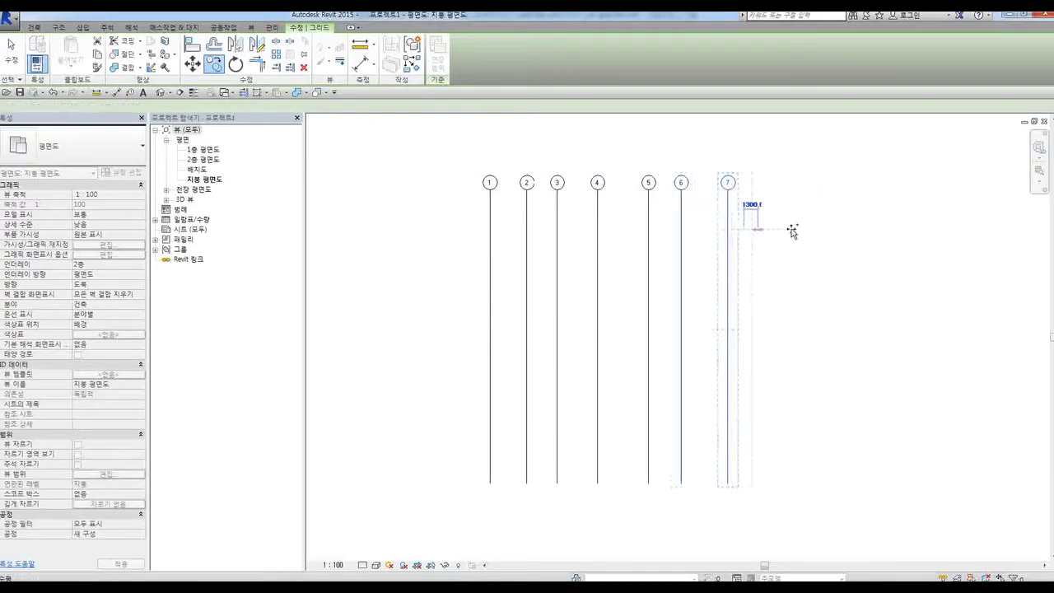
pyautogui.click(777, 228)
pyautogui.click(825, 229)
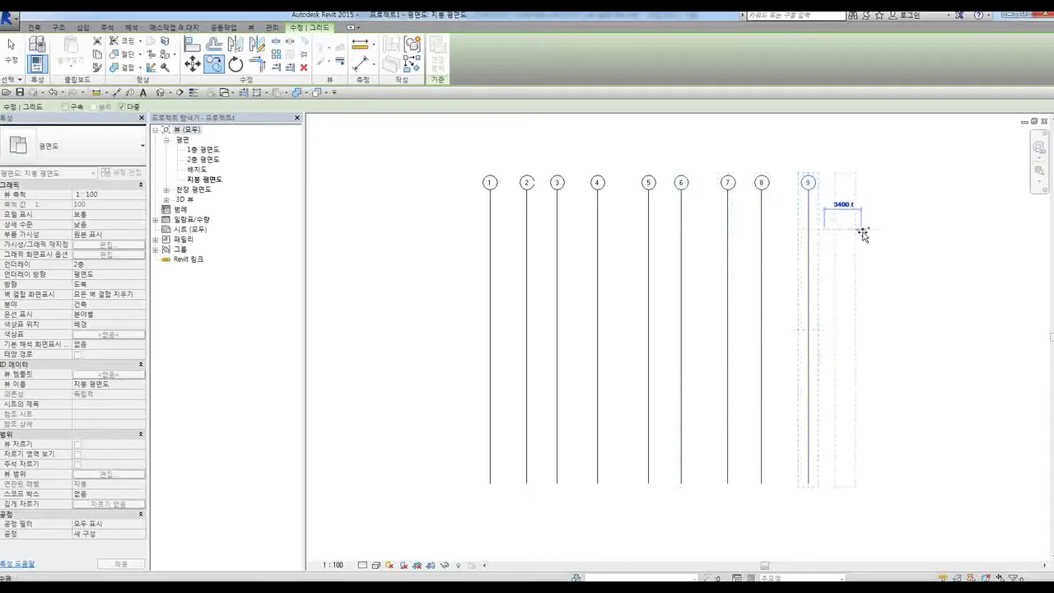
pyautogui.click(864, 229)
pyautogui.press('Escape')
pyautogui.press('Escape')
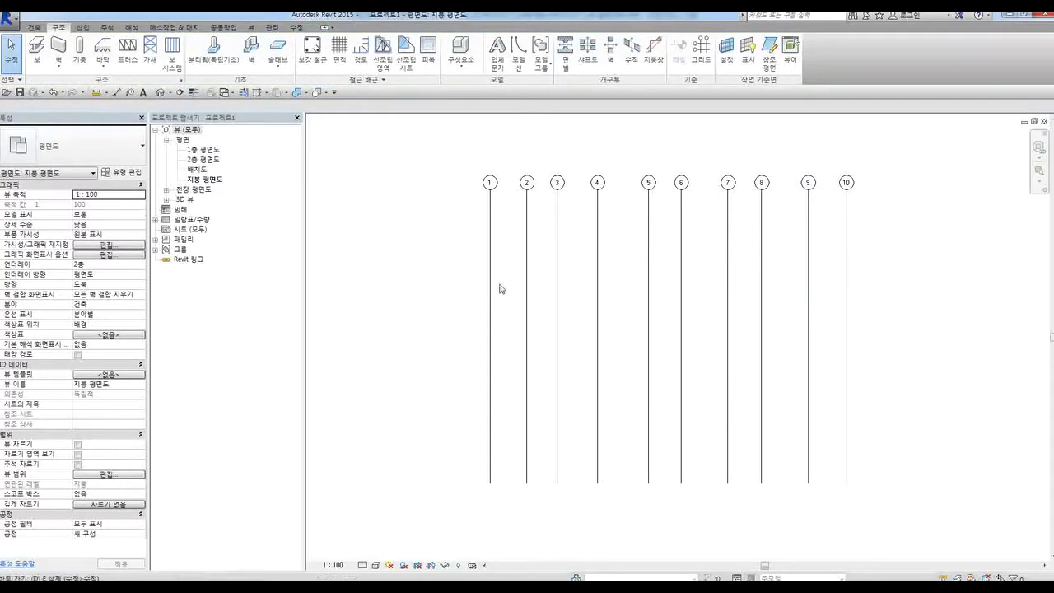
pyautogui.press('d')
pyautogui.press('i')
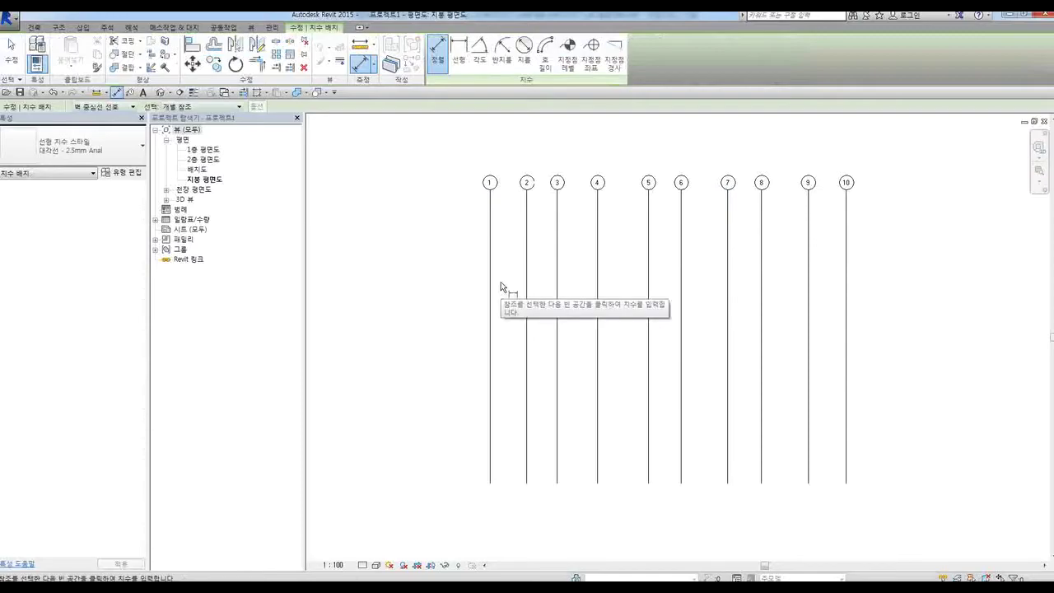
pyautogui.press('Escape')
pyautogui.press('Escape')
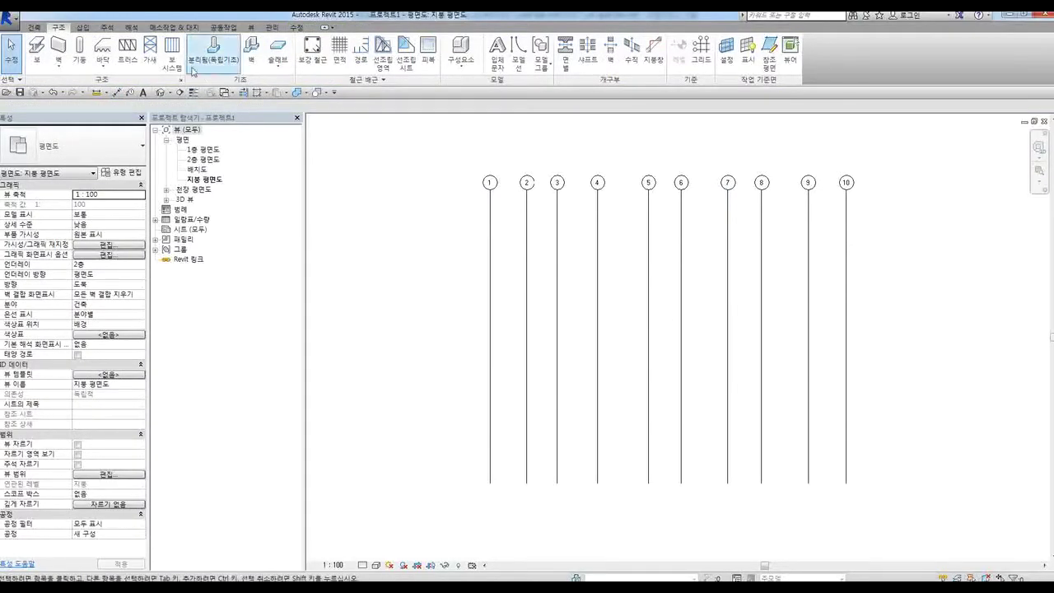
# Add a continuous aligned dimension across all ten vertical grid lines, placed just below their bubbles
pyautogui.click(107, 28)
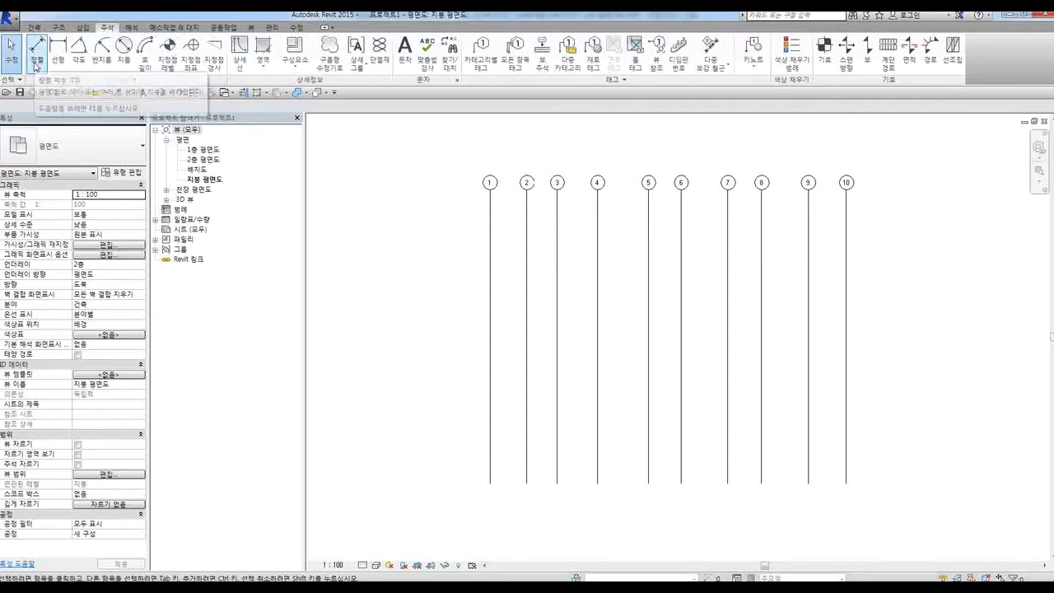
pyautogui.click(36, 59)
pyautogui.click(490, 234)
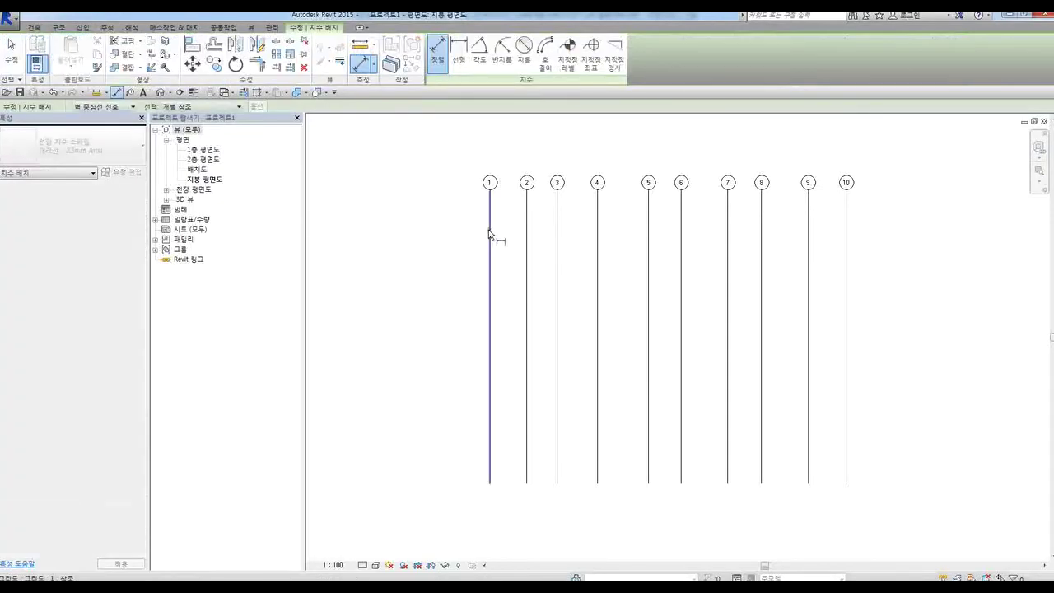
pyautogui.click(528, 237)
pyautogui.click(558, 237)
pyautogui.click(598, 237)
pyautogui.click(648, 236)
pyautogui.click(682, 236)
pyautogui.click(728, 237)
pyautogui.click(762, 237)
pyautogui.click(808, 235)
pyautogui.click(846, 233)
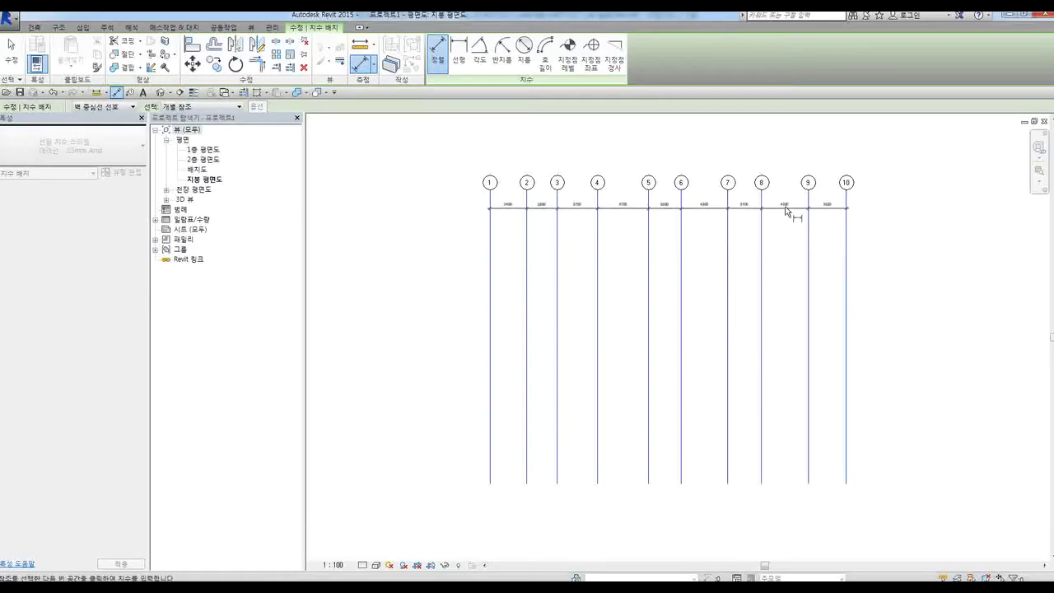
pyautogui.click(788, 201)
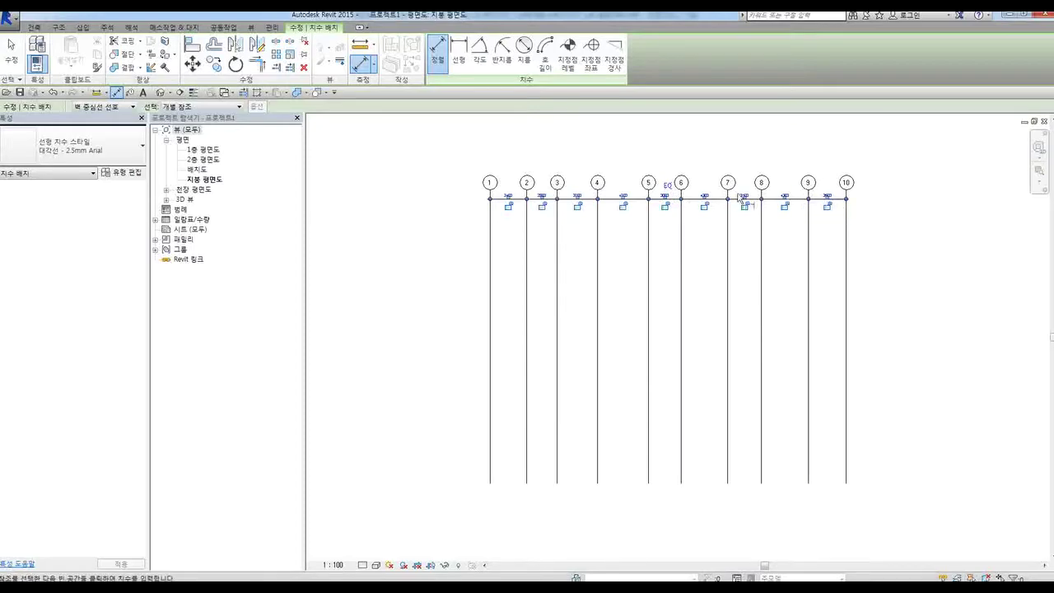
# Apply the EQ constraint to the dimension string to space the ten vertical grid lines equally
pyautogui.click(669, 189)
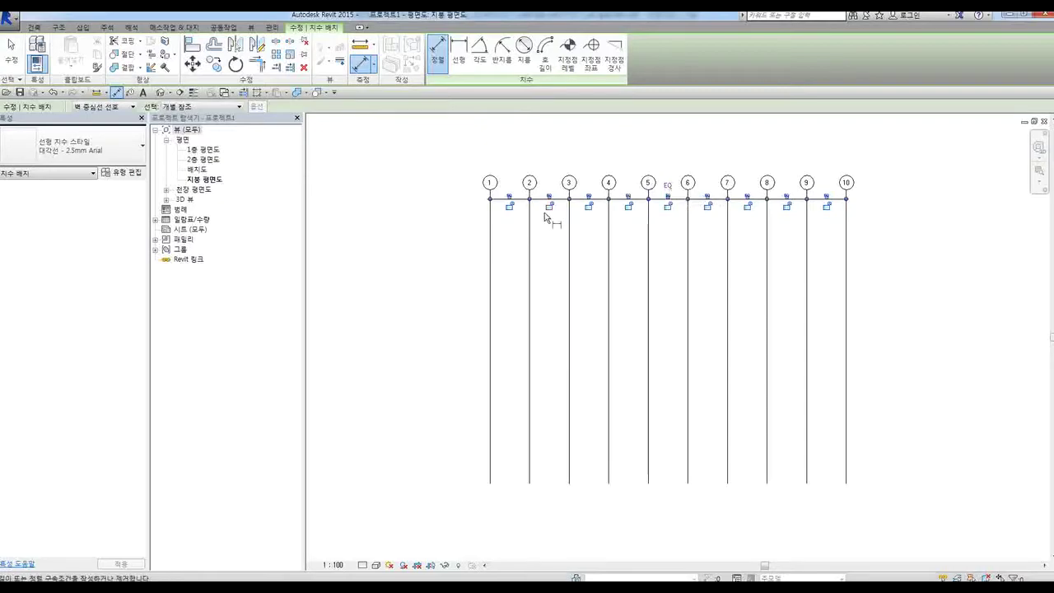
pyautogui.press('Escape')
pyautogui.press('Escape')
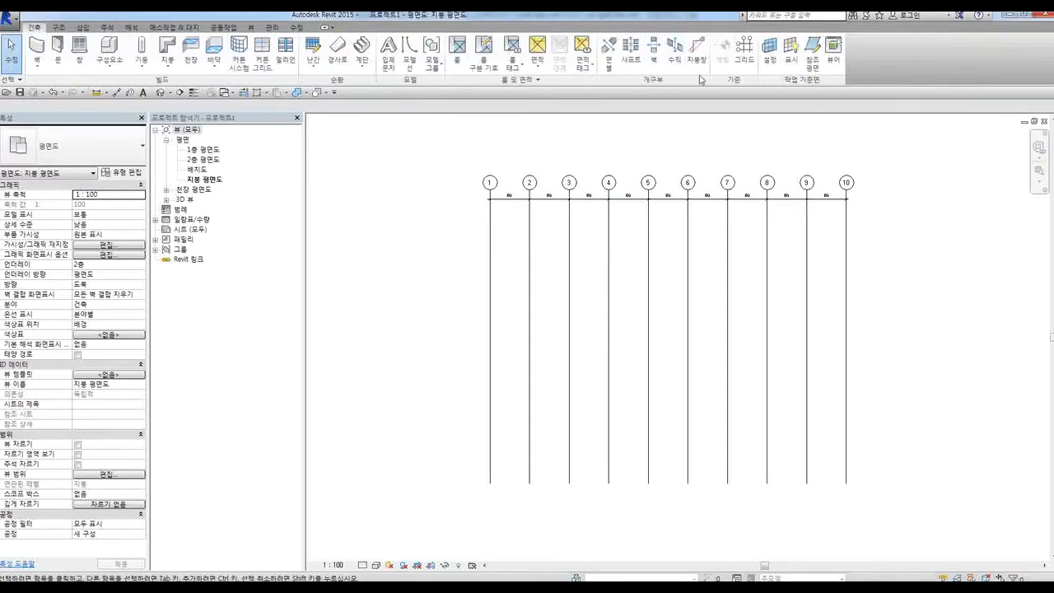
# Draw a horizontal grid line from east to west across all vertical grids, just below the dimension string
pyautogui.press('g')
pyautogui.press('r')
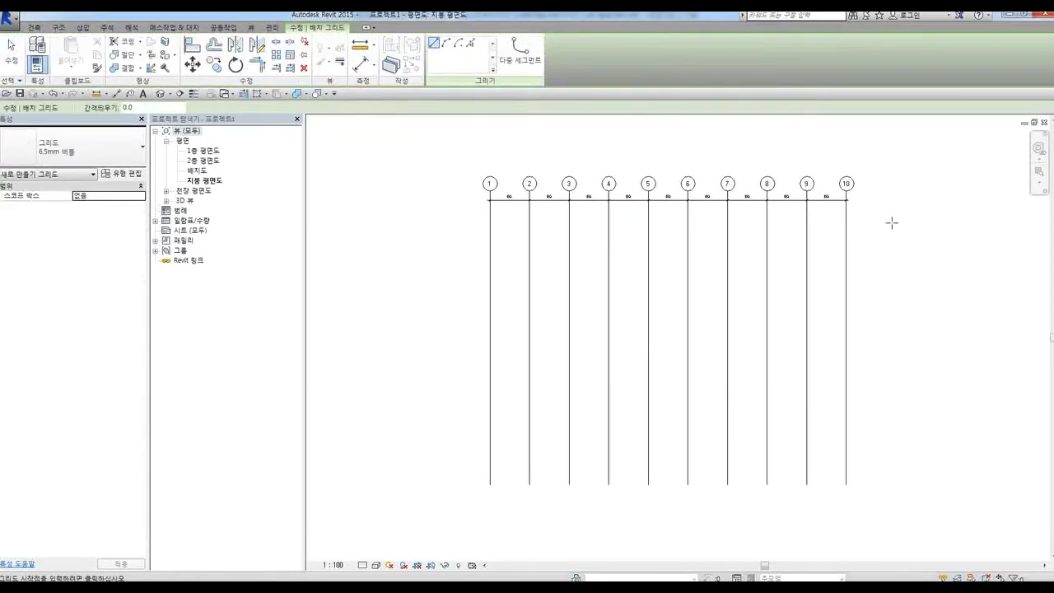
pyautogui.click(891, 222)
pyautogui.click(443, 222)
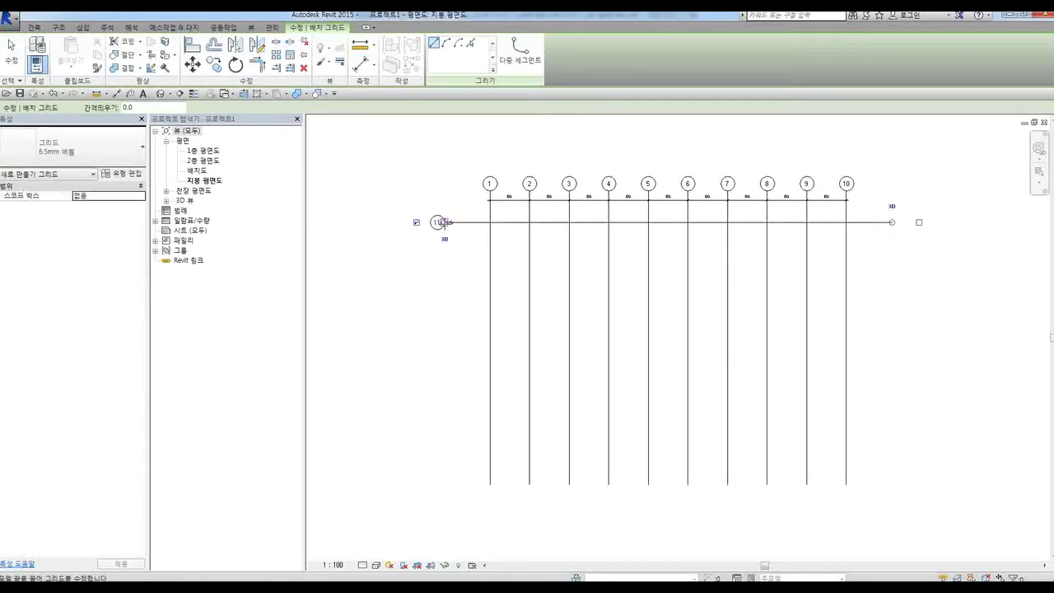
pyautogui.press('Escape')
pyautogui.press('Escape')
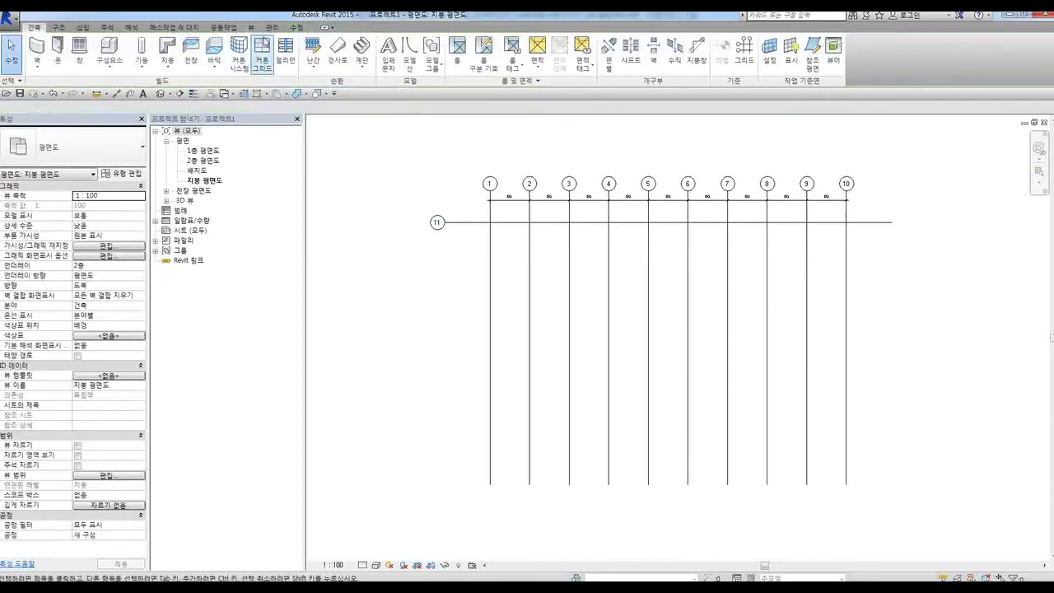
# Copy the horizontal grid line nine times downward at uneven spacing across the vertical grids
pyautogui.click(470, 224)
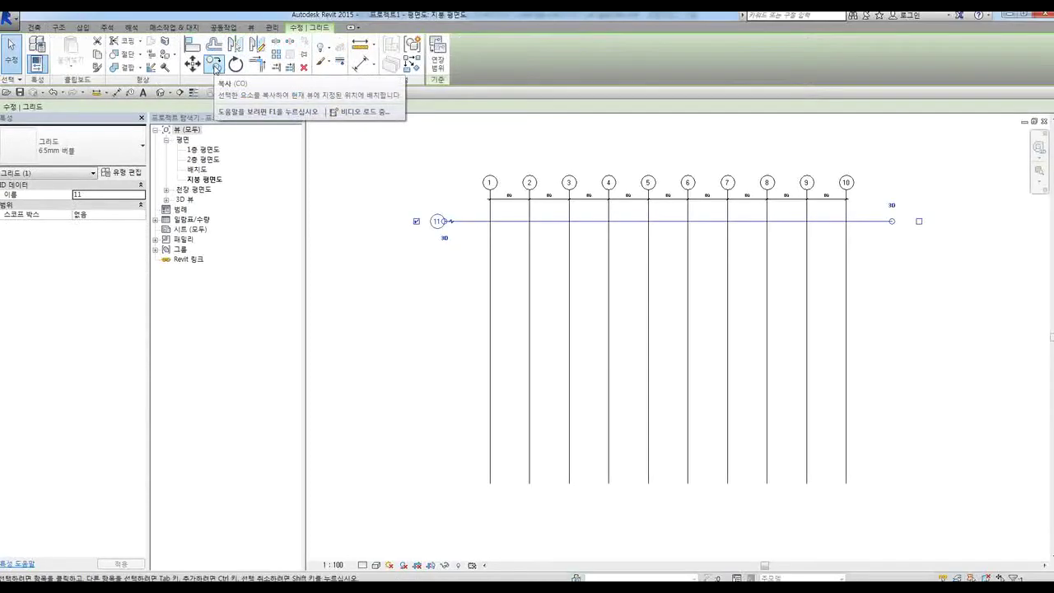
pyautogui.click(215, 68)
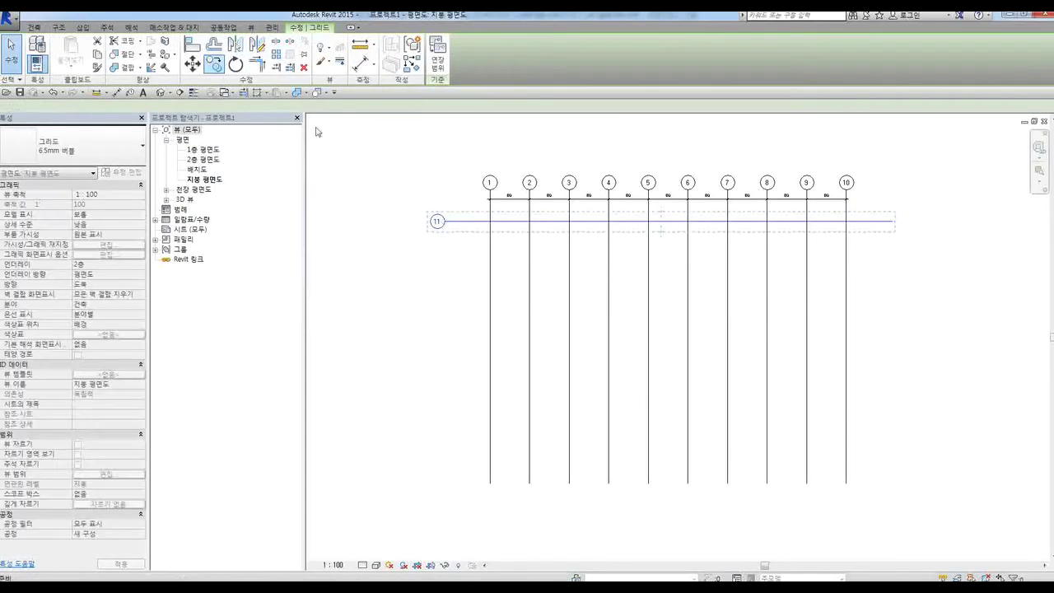
pyautogui.click(466, 230)
pyautogui.click(468, 257)
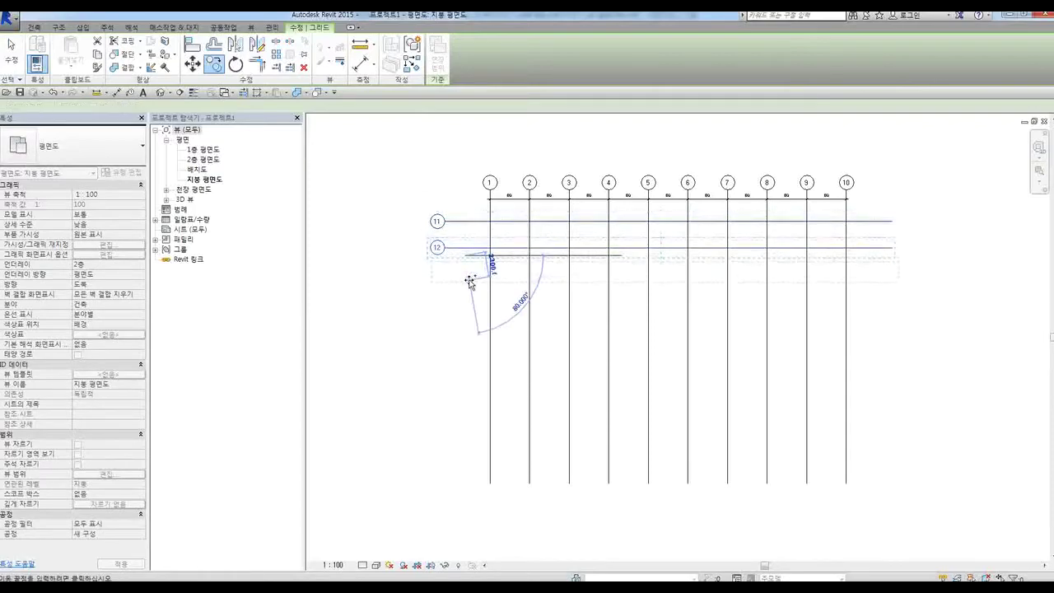
pyautogui.click(466, 286)
pyautogui.click(467, 322)
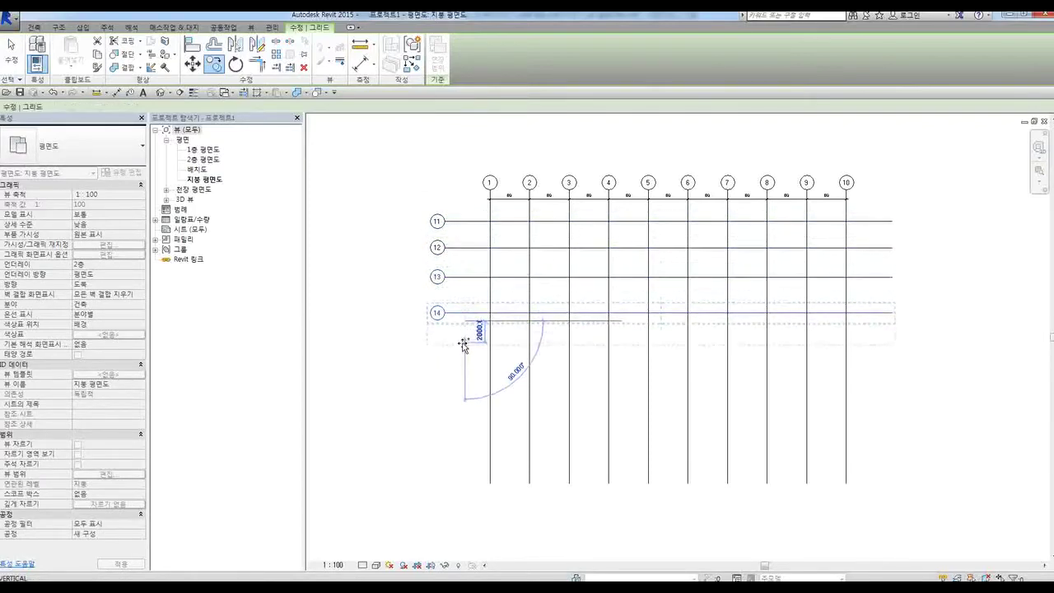
pyautogui.click(466, 348)
pyautogui.click(466, 378)
pyautogui.click(465, 407)
pyautogui.click(464, 433)
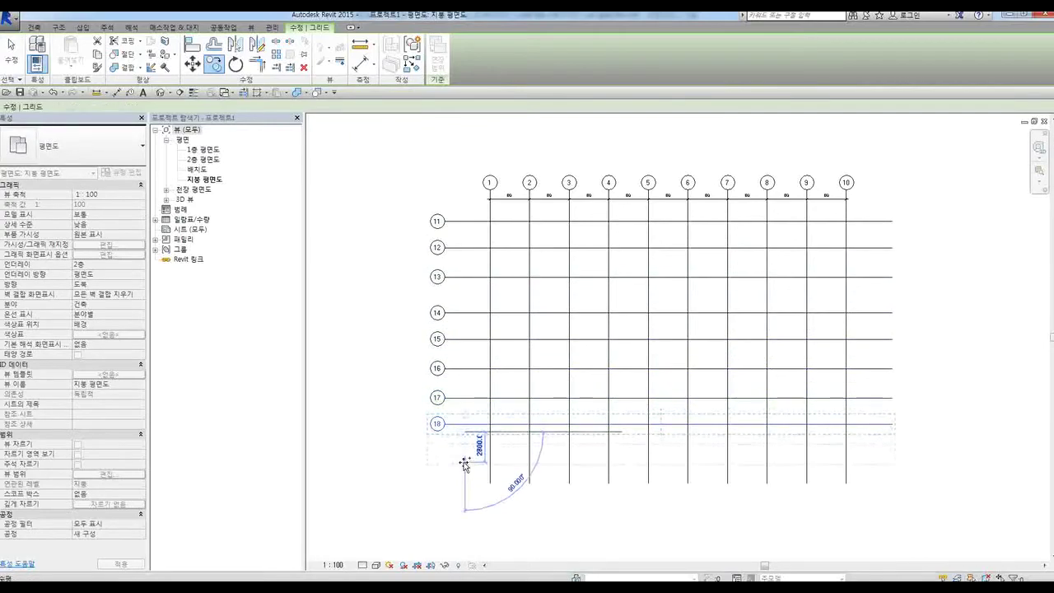
pyautogui.click(464, 462)
pyautogui.click(463, 482)
pyautogui.press('Escape')
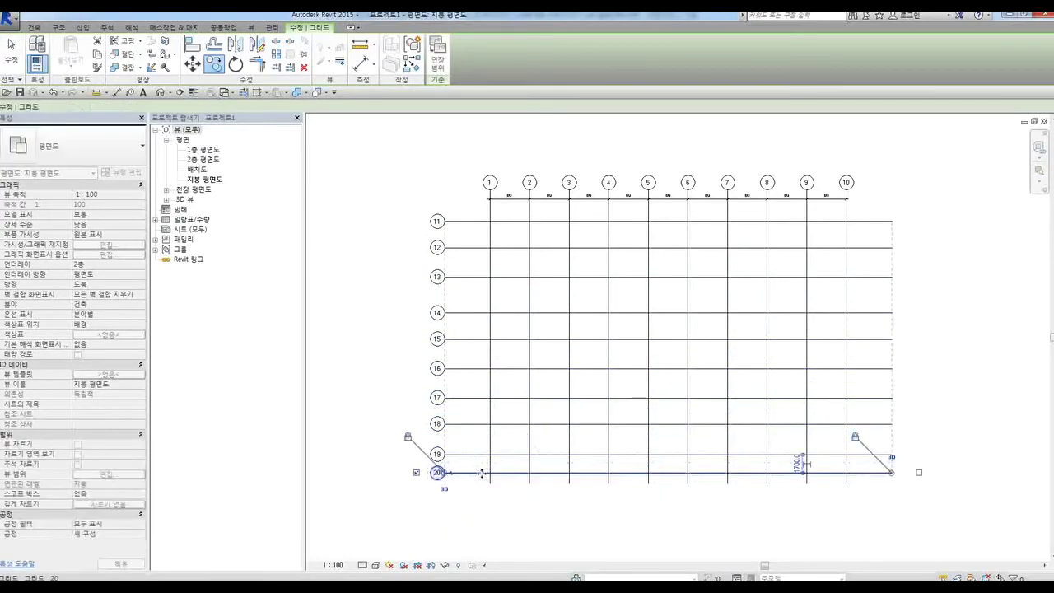
pyautogui.press('Escape')
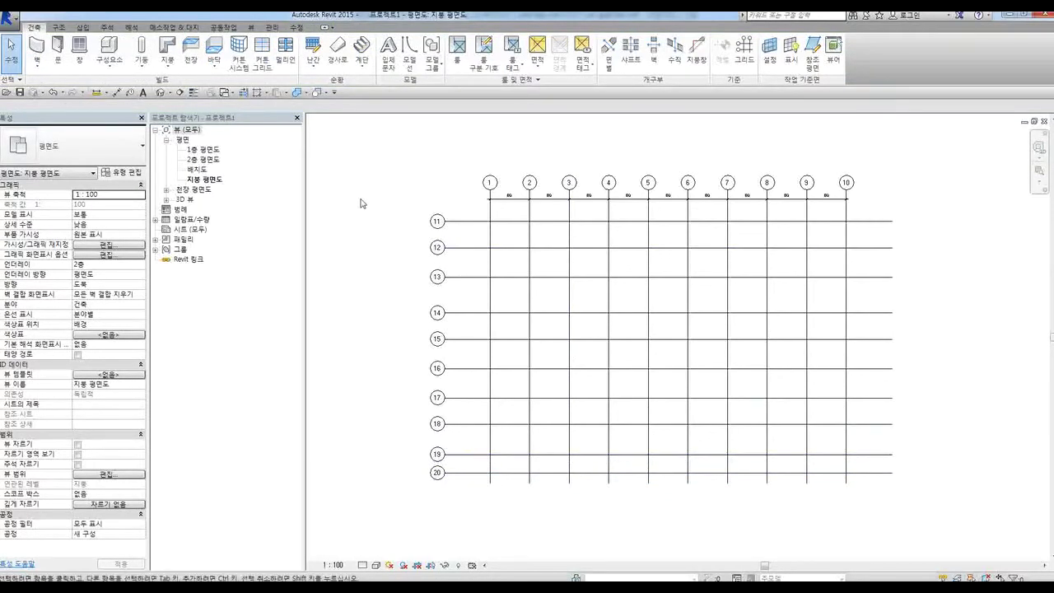
# Add a continuous aligned dimension across all ten horizontal grid lines, placed just beside their bubbles
pyautogui.click(106, 28)
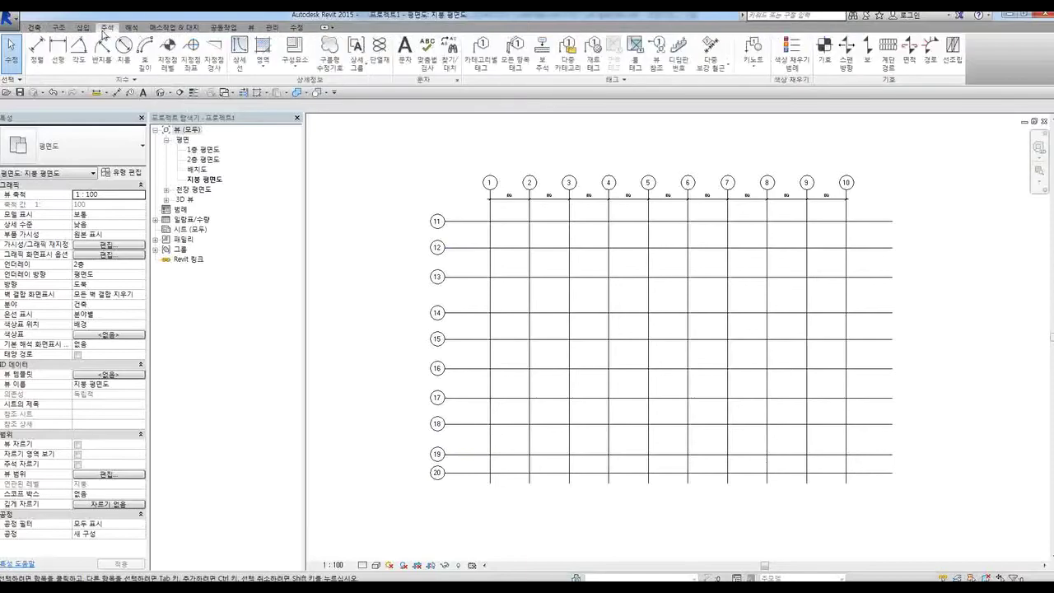
pyautogui.click(37, 51)
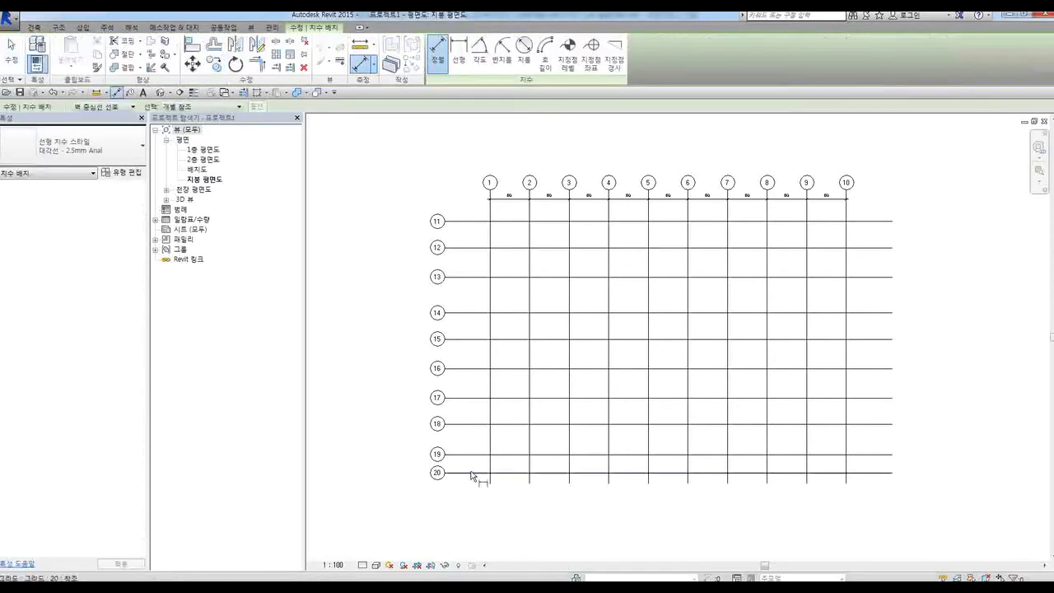
pyautogui.click(469, 472)
pyautogui.click(469, 454)
pyautogui.click(469, 424)
pyautogui.click(471, 397)
pyautogui.click(473, 368)
pyautogui.click(475, 340)
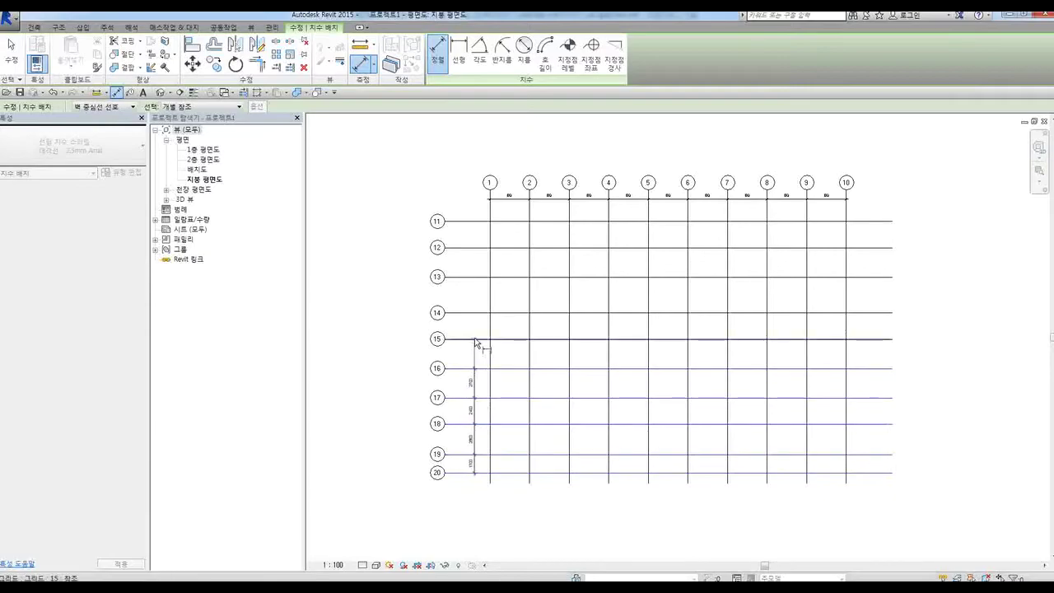
pyautogui.click(475, 313)
pyautogui.click(477, 278)
pyautogui.click(480, 248)
pyautogui.click(478, 222)
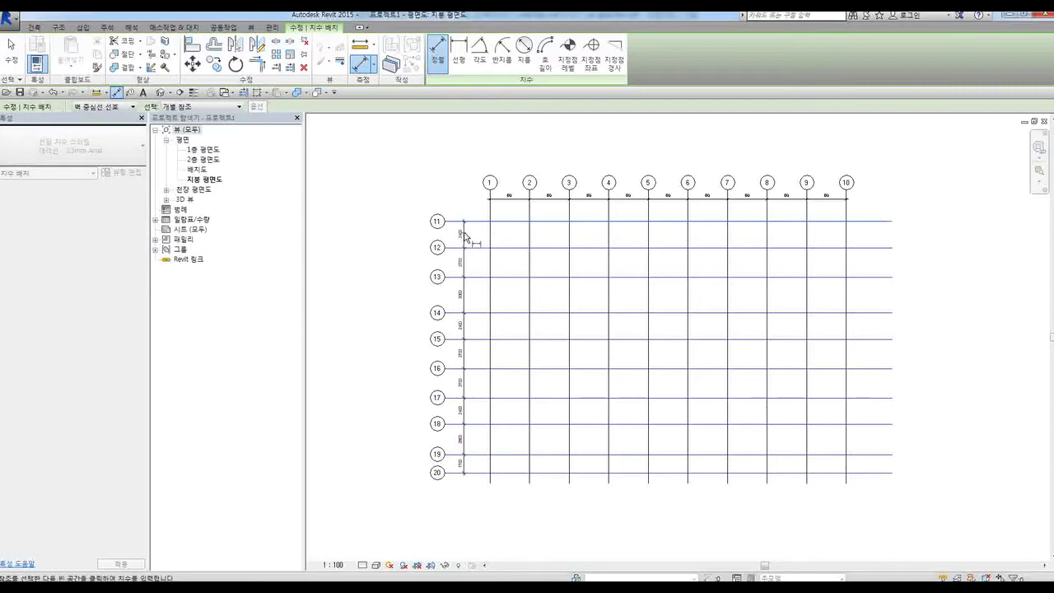
pyautogui.click(461, 238)
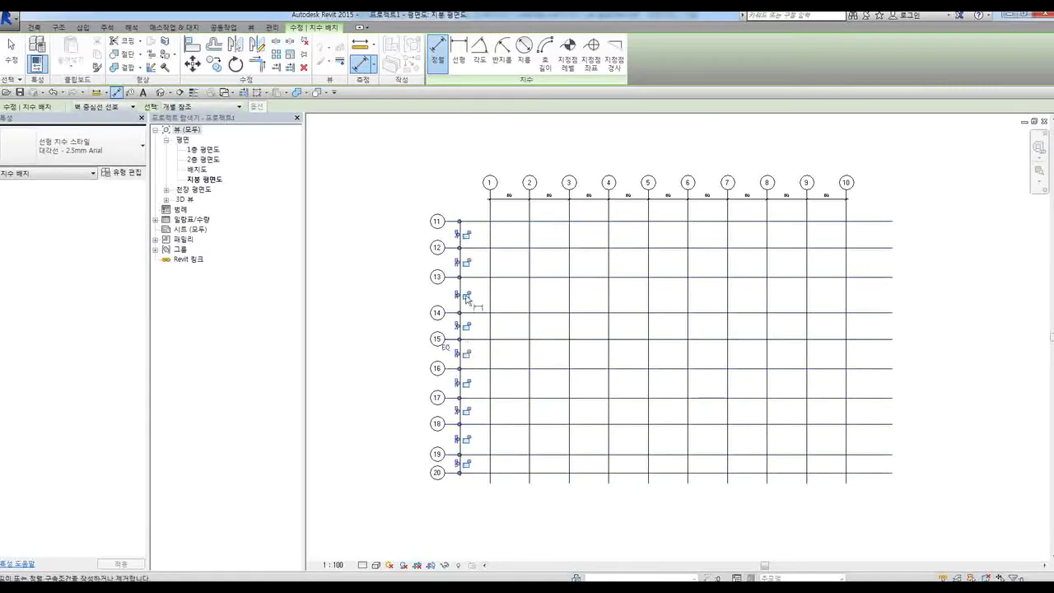
# Apply the EQ constraint to the new dimension string to space the ten horizontal grid lines equally
pyautogui.click(445, 351)
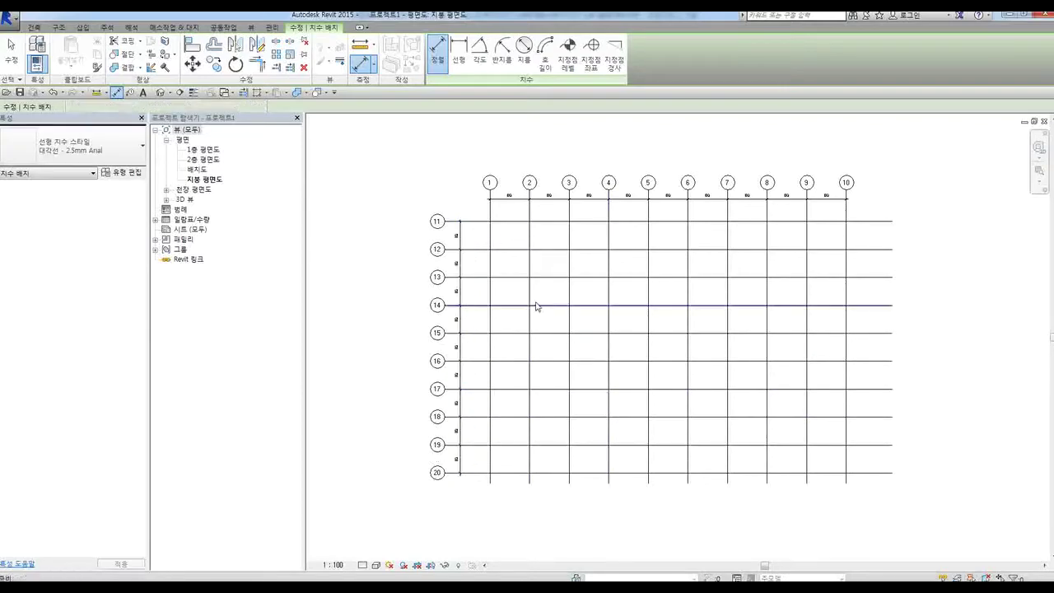
pyautogui.press('Escape')
pyautogui.press('Escape')
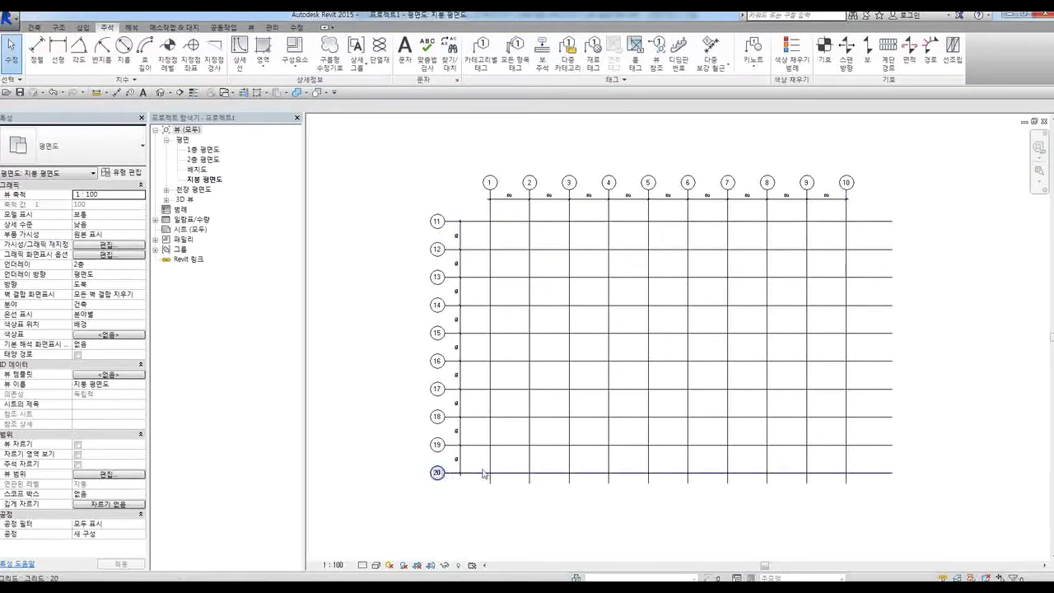
pyautogui.scroll(-3, 492, 365)
pyautogui.scroll(3, 529, 355)
pyautogui.scroll(-1, 528, 361)
pyautogui.moveTo(641, 436); pyautogui.dragTo(613, 429, button='middle')
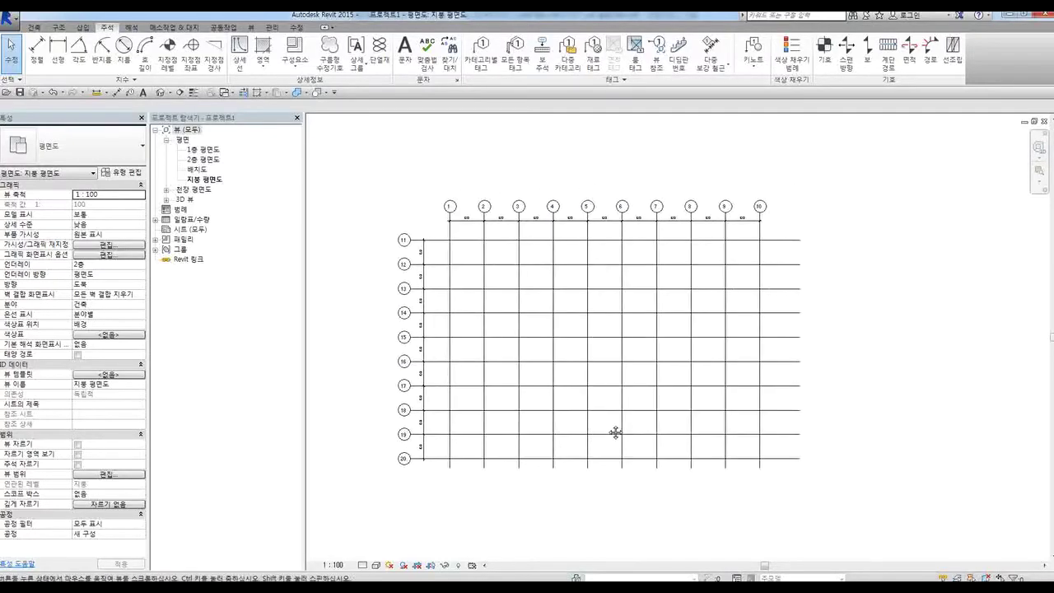
pyautogui.click(203, 151)
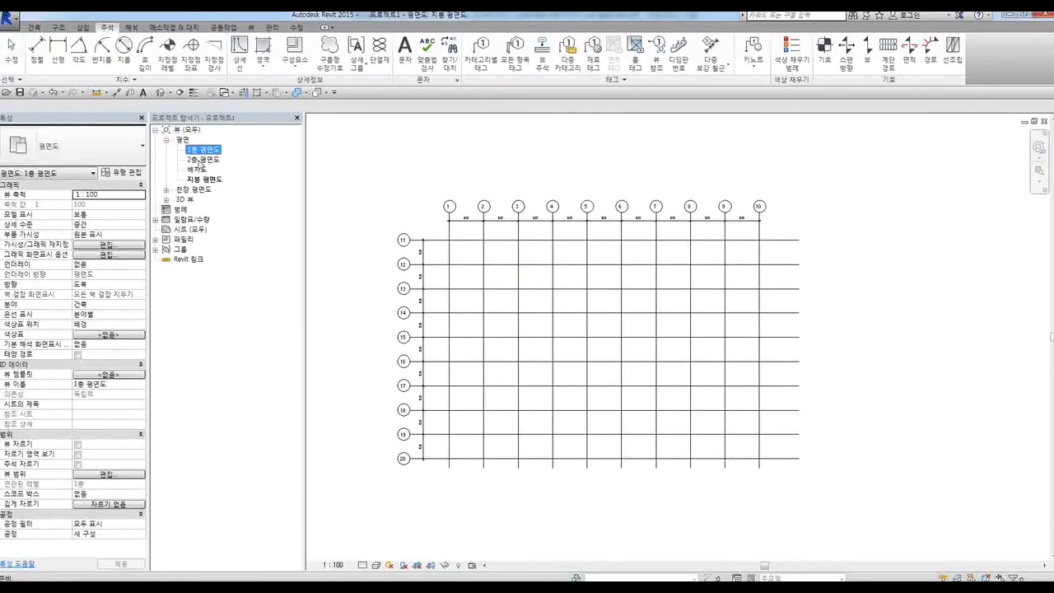
pyautogui.click(201, 161)
pyautogui.click(198, 179)
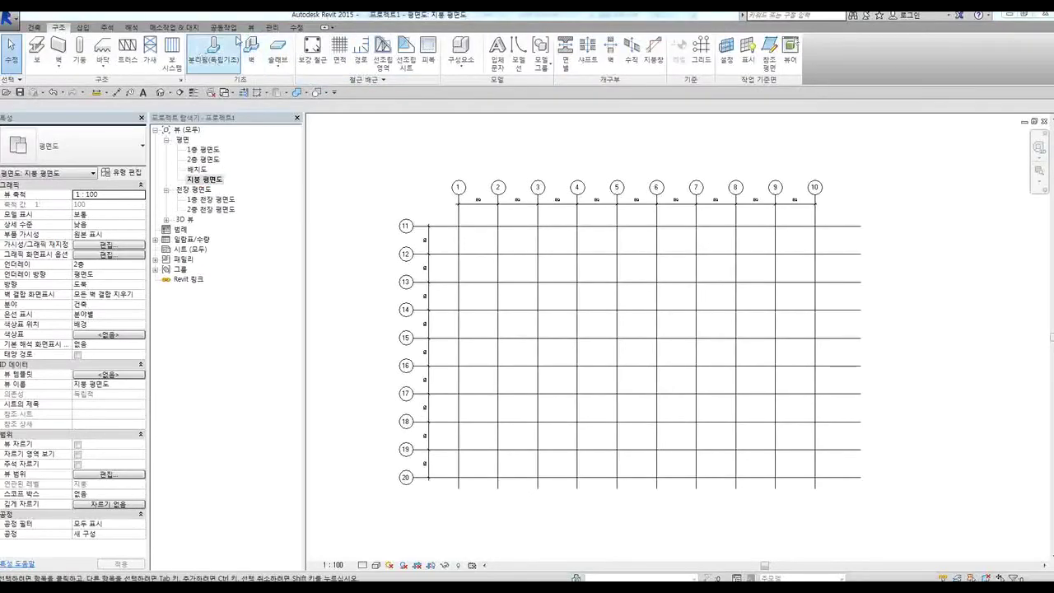
# Draw a vertical section line between grids 4 and 5 across all horizontal grids, extending its view depth past grid 10 to about 21540 mm
pyautogui.click(252, 27)
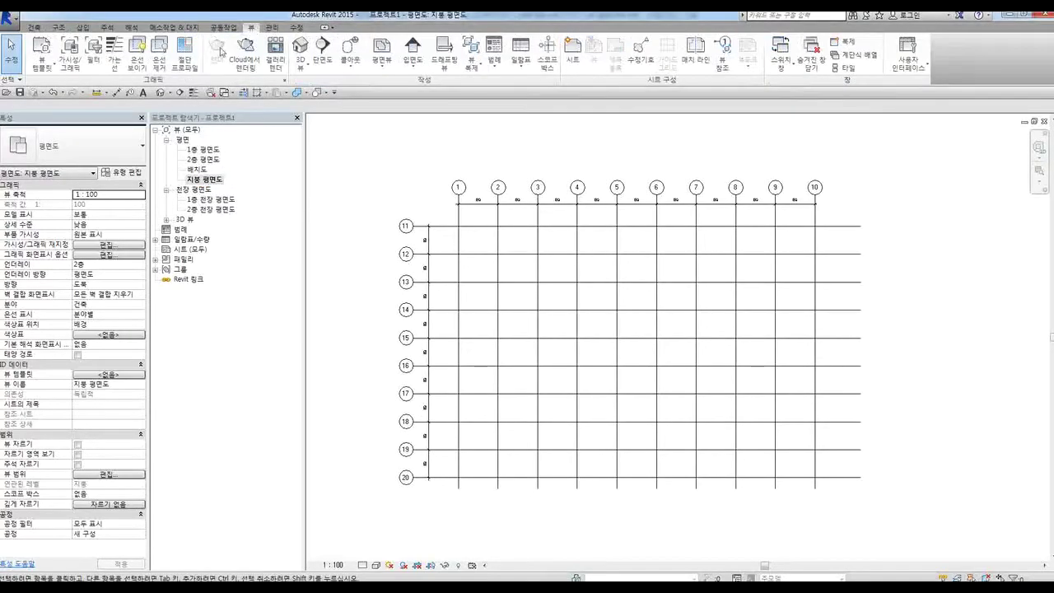
pyautogui.click(322, 51)
pyautogui.click(599, 158)
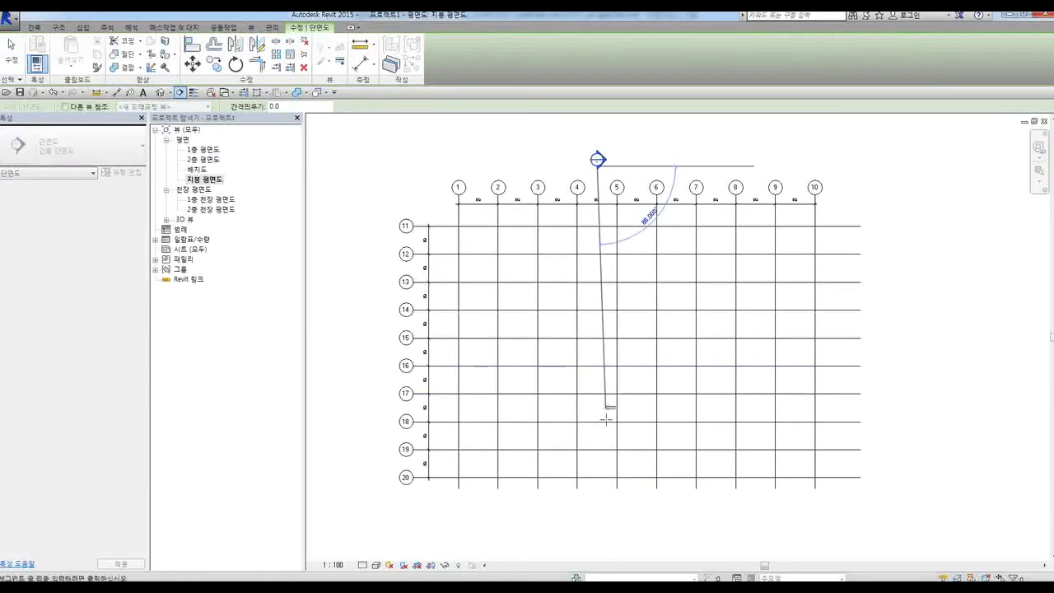
pyautogui.click(598, 508)
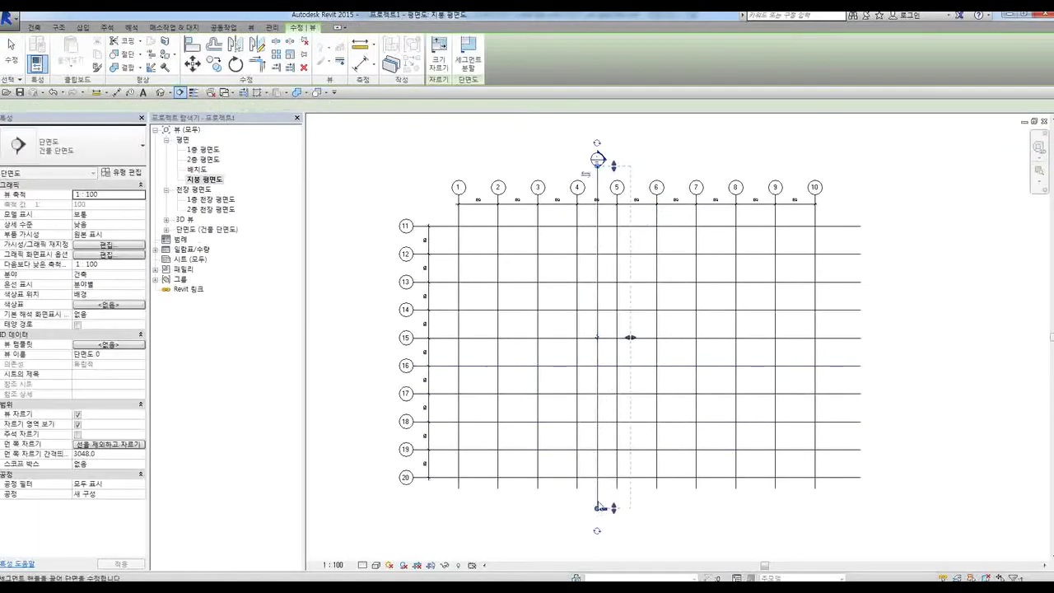
pyautogui.press('Escape')
pyautogui.moveTo(632, 344); pyautogui.dragTo(834, 342)
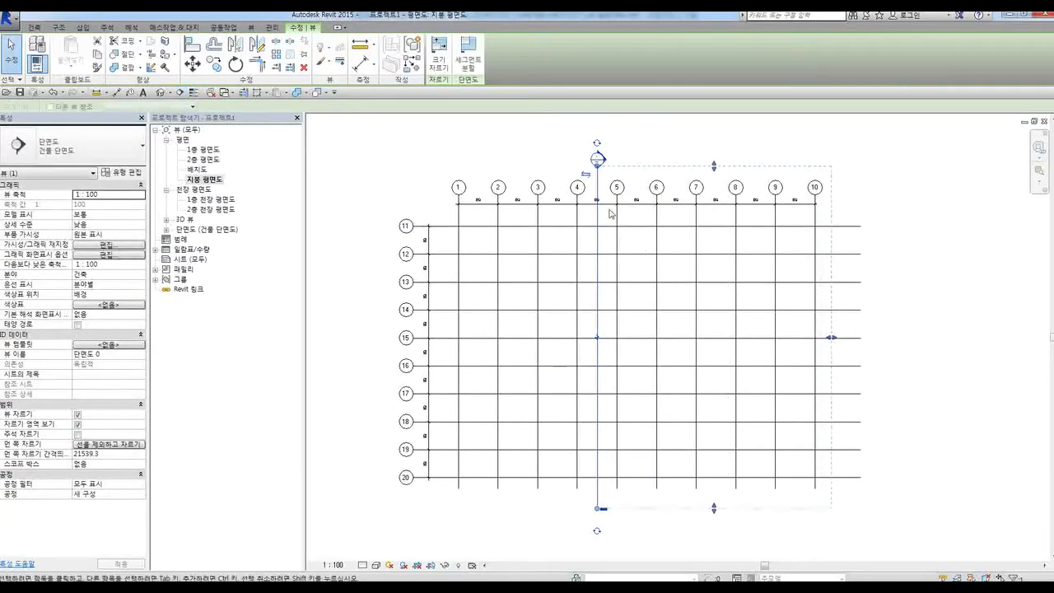
pyautogui.press('Escape')
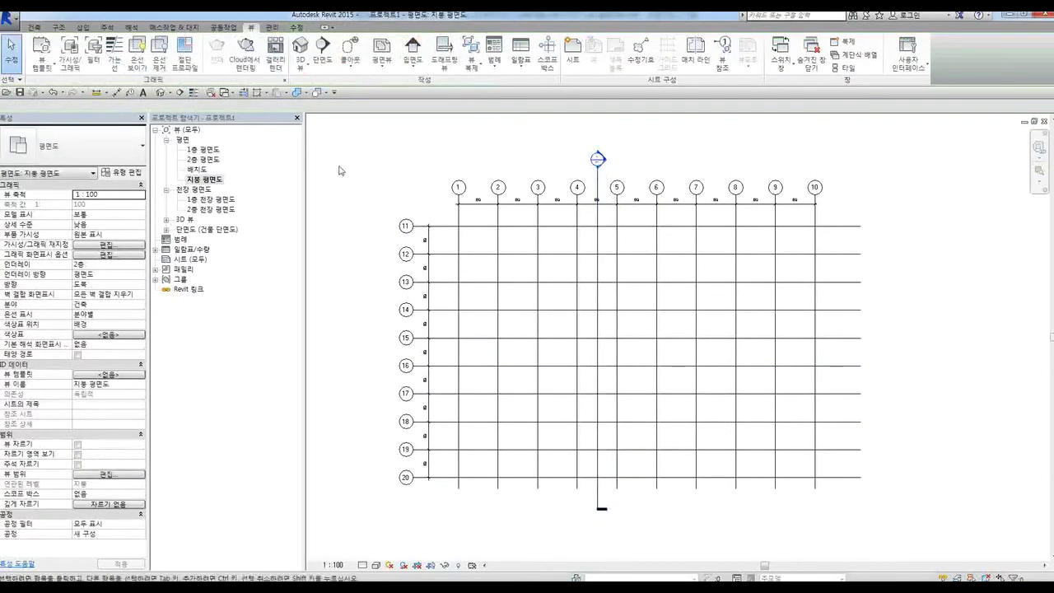
# Open the building section view 단면도 0
pyautogui.click(165, 230)
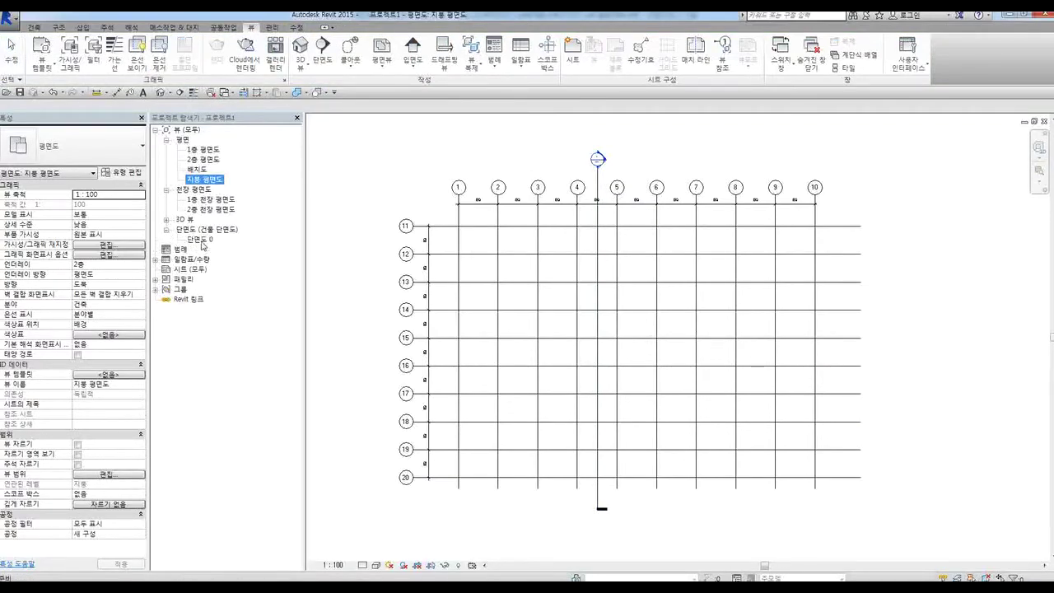
pyautogui.doubleClick(199, 239)
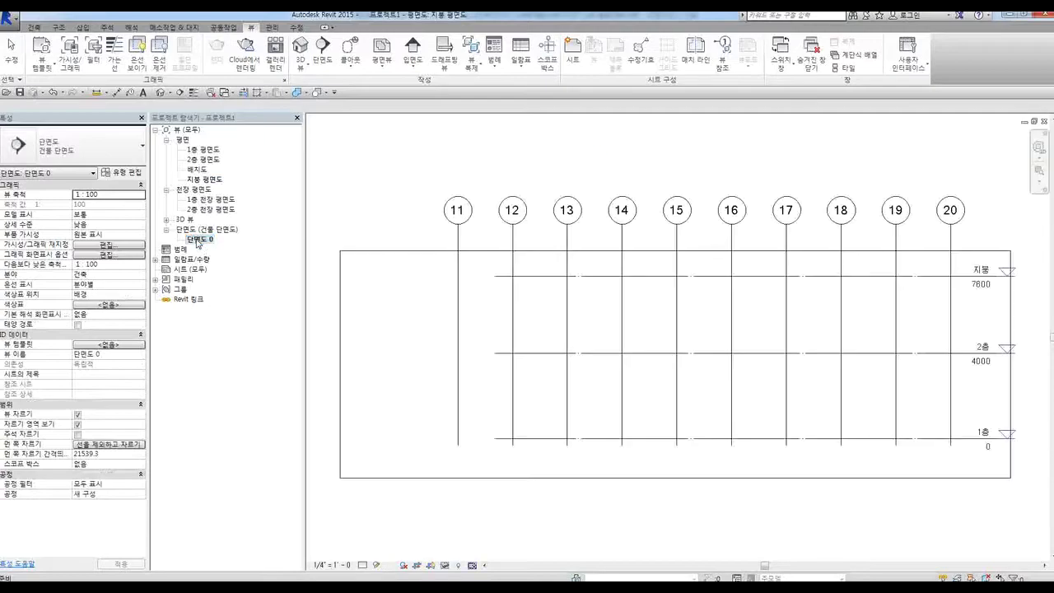
pyautogui.scroll(-1, 534, 359)
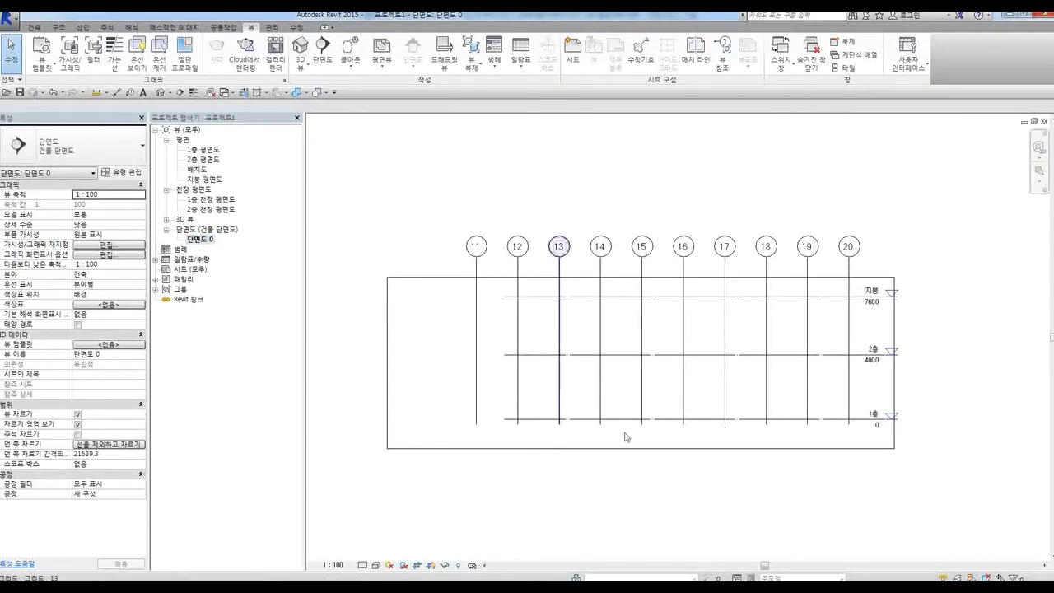
# Extend the lower edge of the section's crop region well below level 1층
pyautogui.click(697, 449)
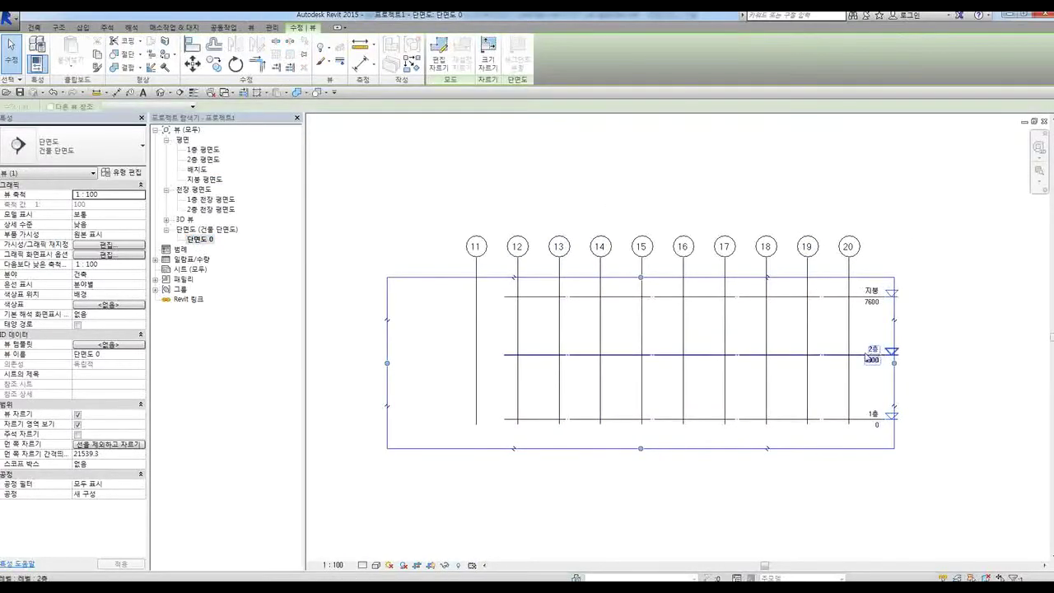
pyautogui.click(850, 329)
pyautogui.click(663, 449)
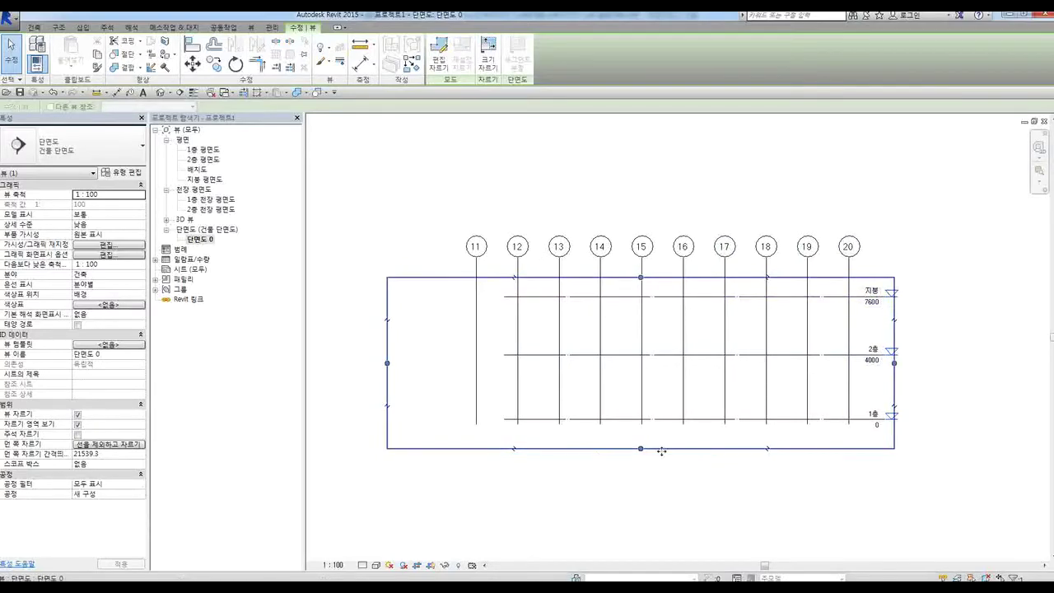
pyautogui.moveTo(641, 449); pyautogui.dragTo(651, 547)
pyautogui.click(937, 466)
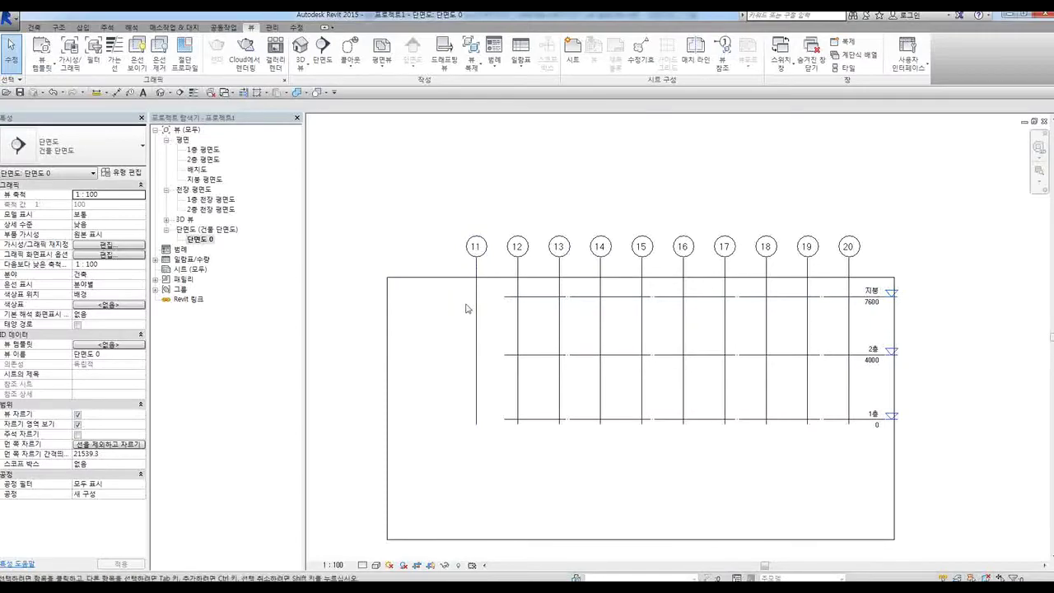
# Extend the headless ends of the three aligned level lines together past grid 11
pyautogui.click(532, 298)
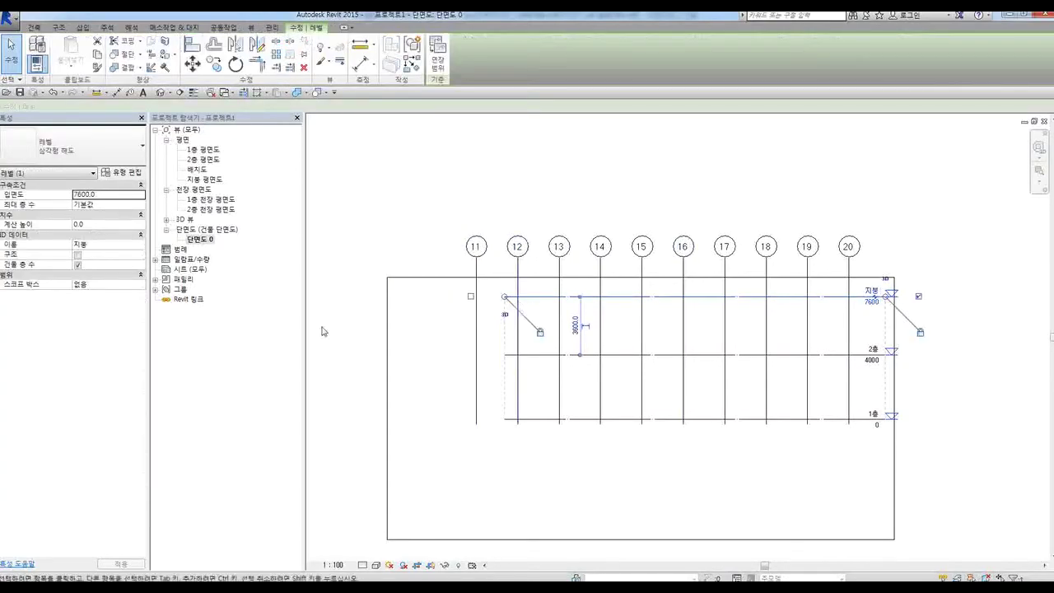
pyautogui.scroll(2, 550, 334)
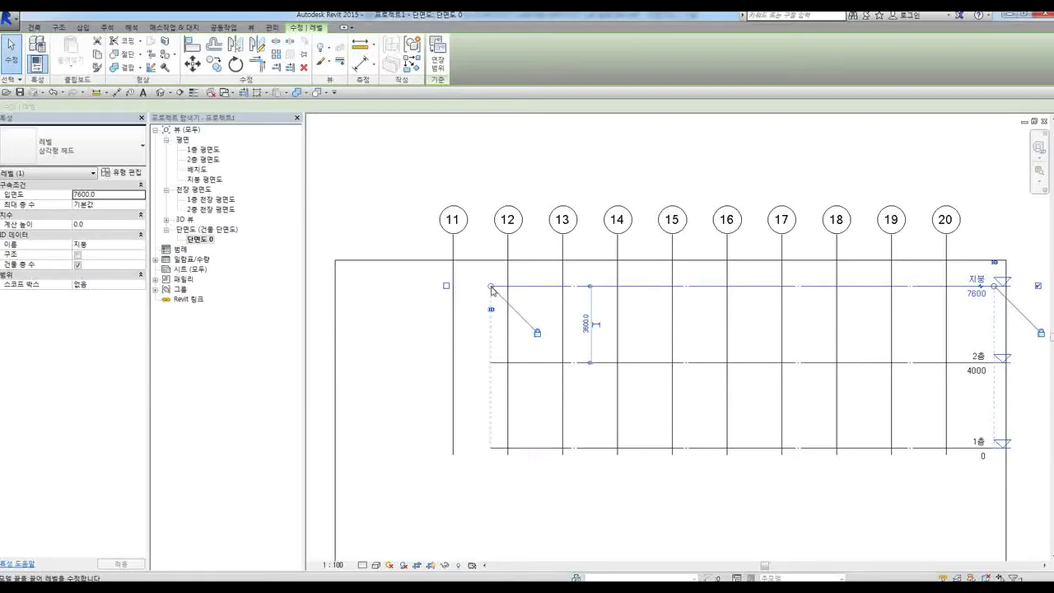
pyautogui.moveTo(492, 288); pyautogui.dragTo(403, 286)
pyautogui.click(377, 363)
# Draw a new level line at elevation -2500 below 1층, aligned with both ends of the existing levels
pyautogui.scroll(-2, 602, 347)
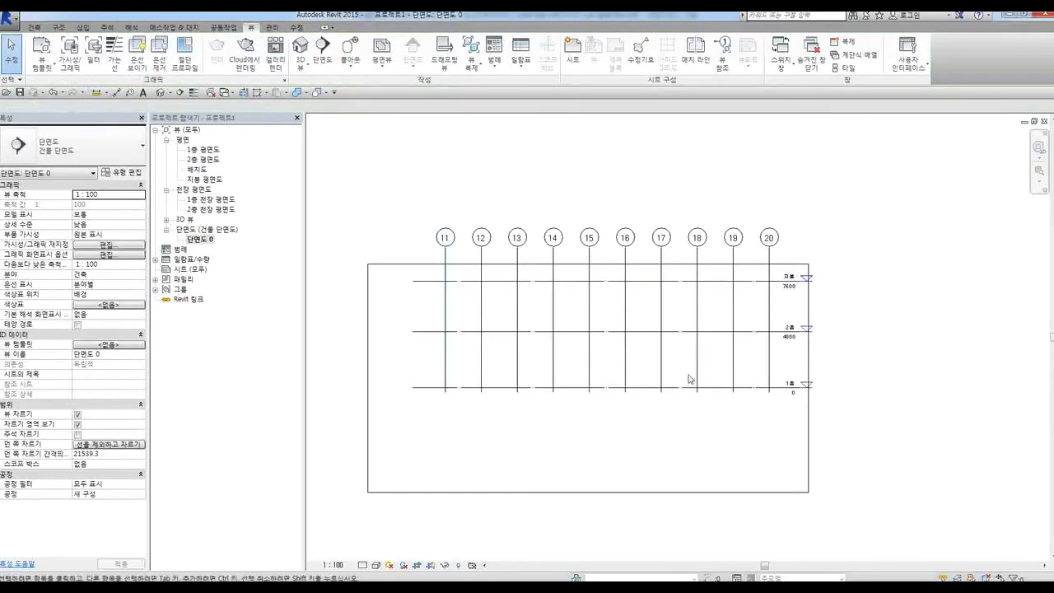
pyautogui.scroll(1, 791, 385)
pyautogui.moveTo(774, 419); pyautogui.dragTo(865, 407, button='middle')
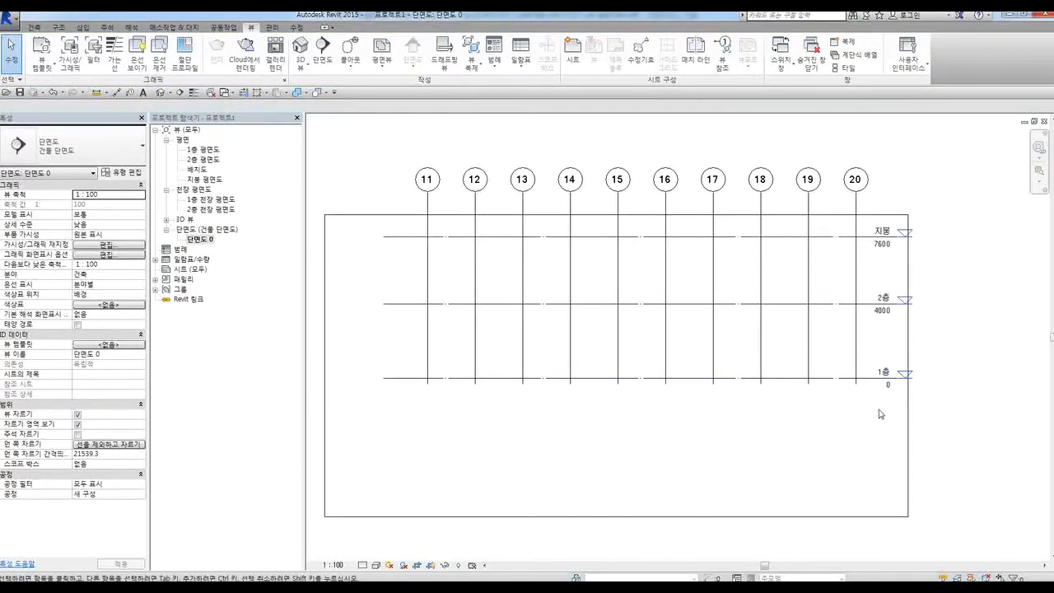
pyautogui.click(58, 28)
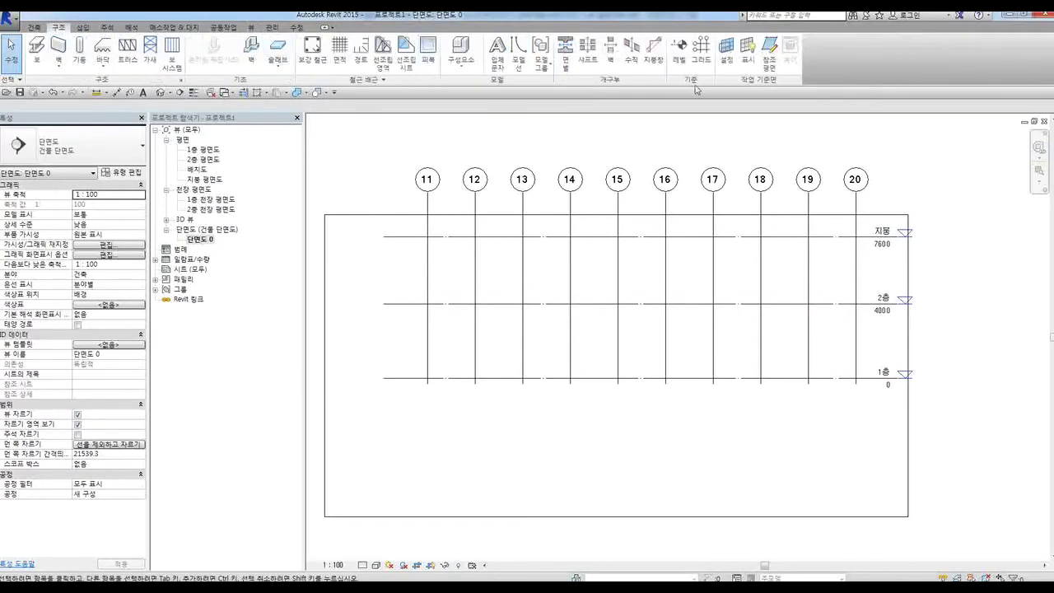
pyautogui.click(679, 56)
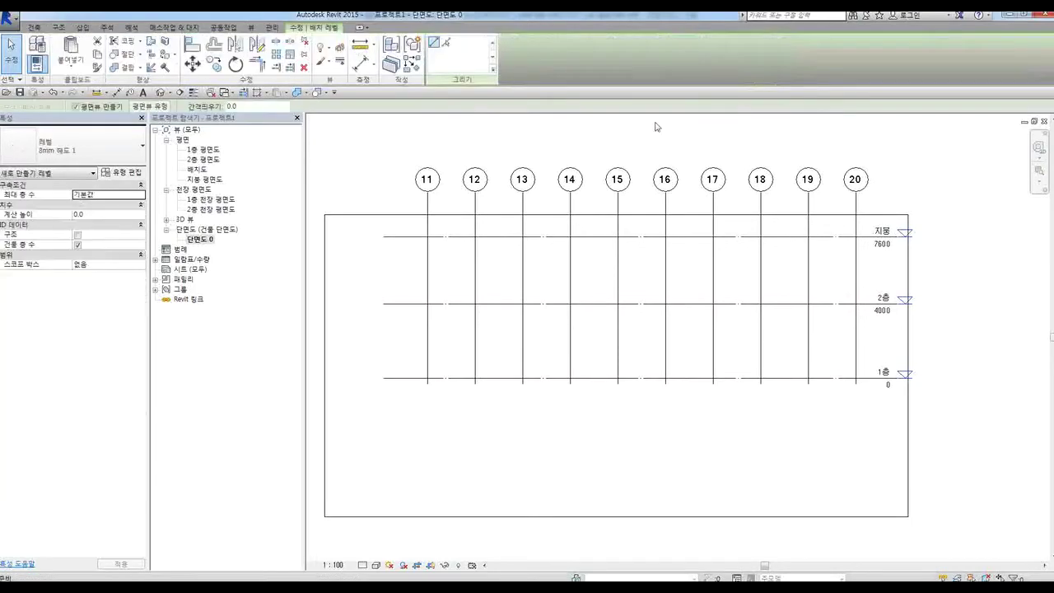
pyautogui.click(384, 425)
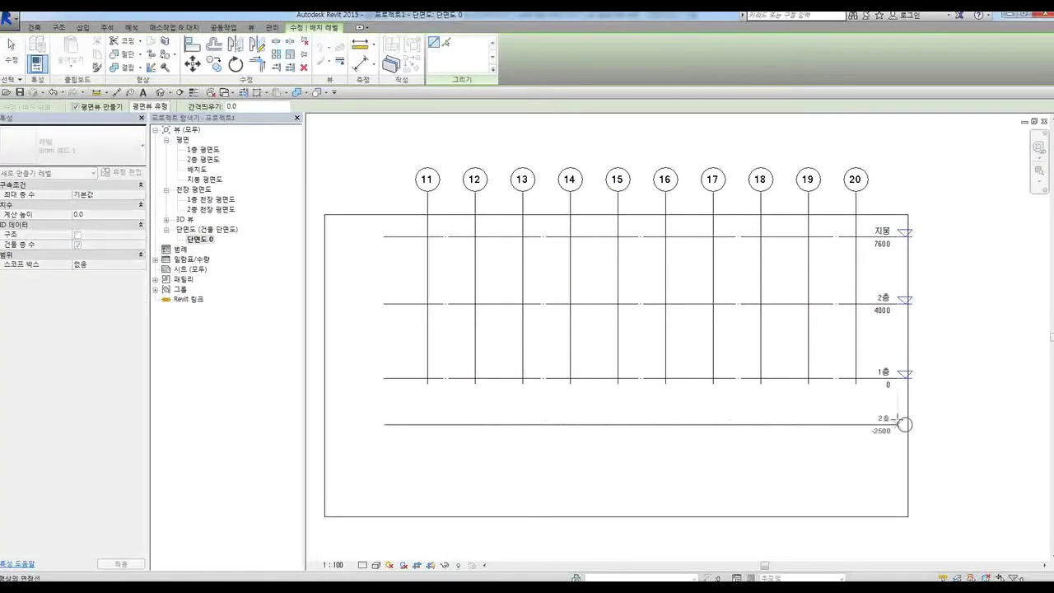
pyautogui.click(904, 426)
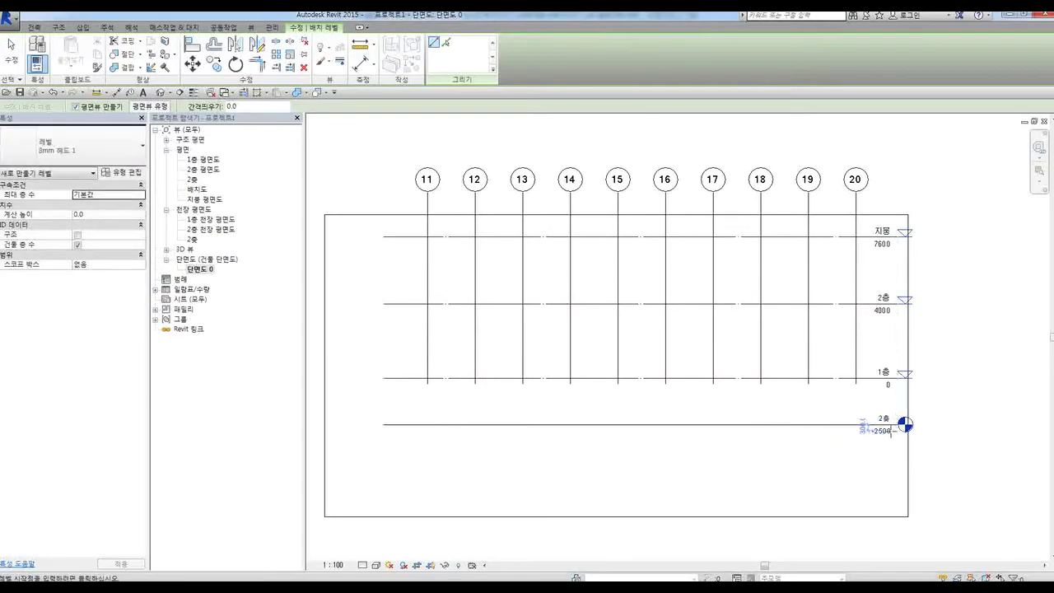
pyautogui.press('Escape')
pyautogui.press('Escape')
# Rename the new level at -2500 to 지하1층 and apply the new name to its corresponding views
pyautogui.scroll(5, 895, 428)
pyautogui.scroll(2, 895, 429)
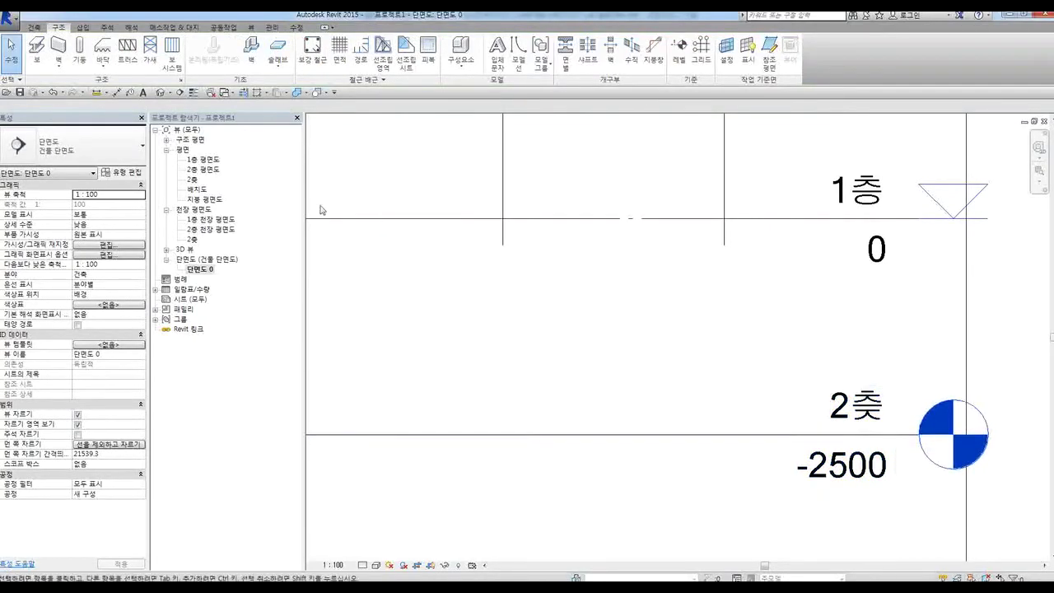
pyautogui.click(167, 141)
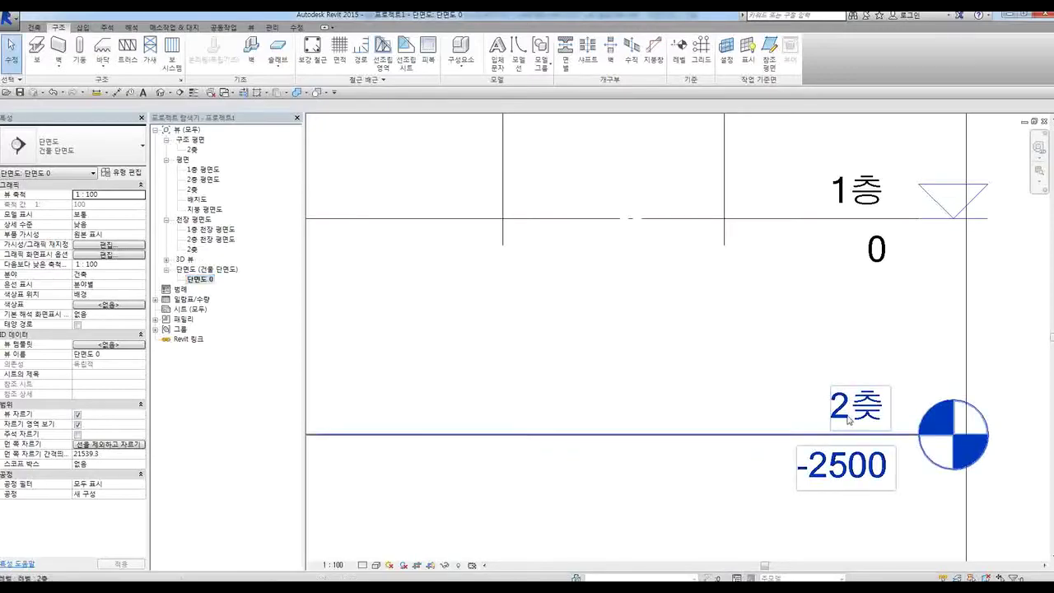
pyautogui.click(875, 414)
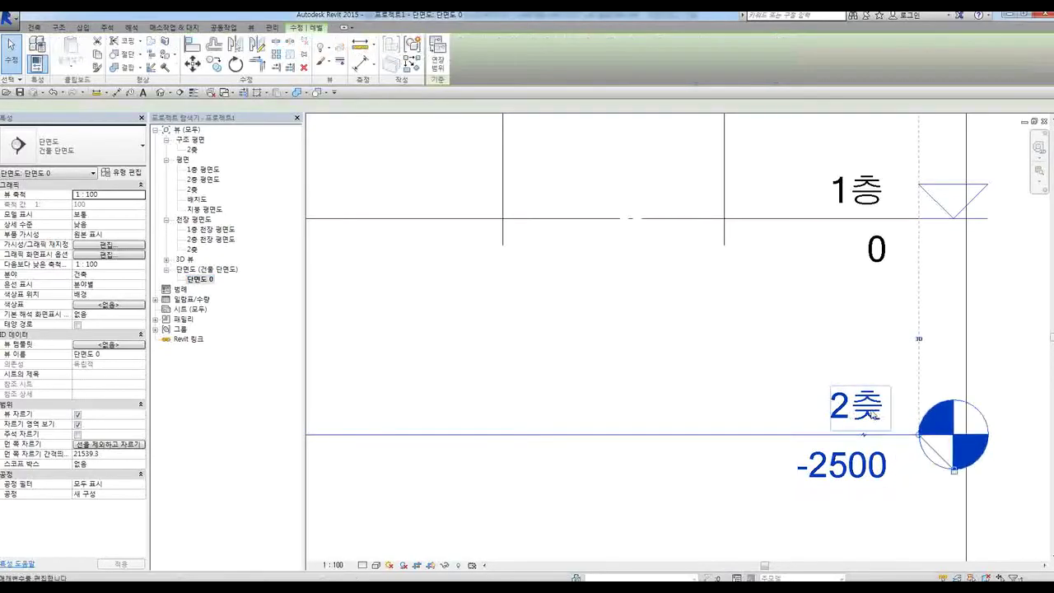
pyautogui.click(867, 417)
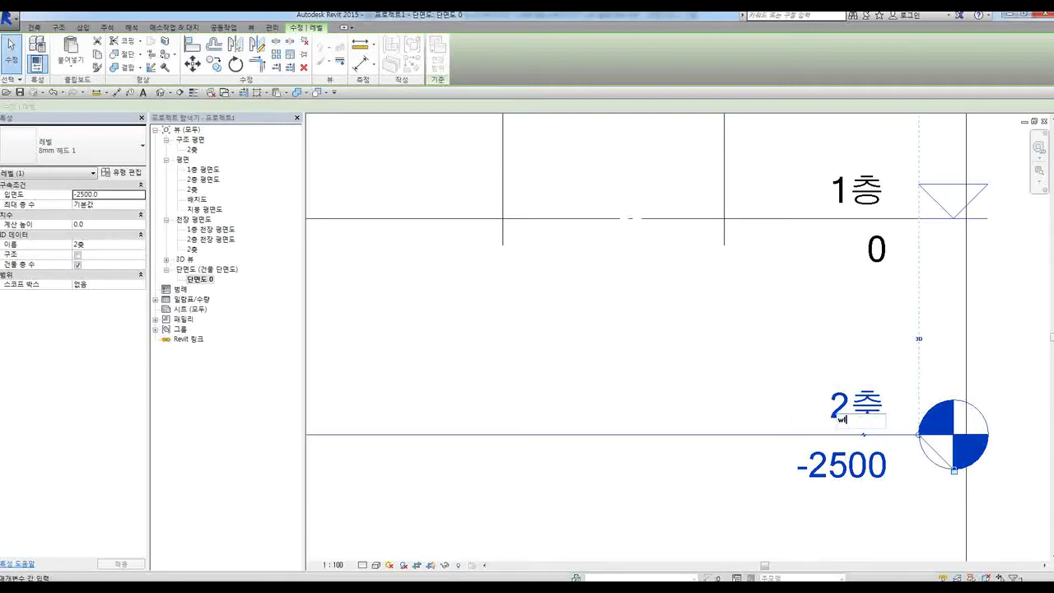
pyautogui.write('ㅈ')
pyautogui.write('하1층')
pyautogui.press('Return')
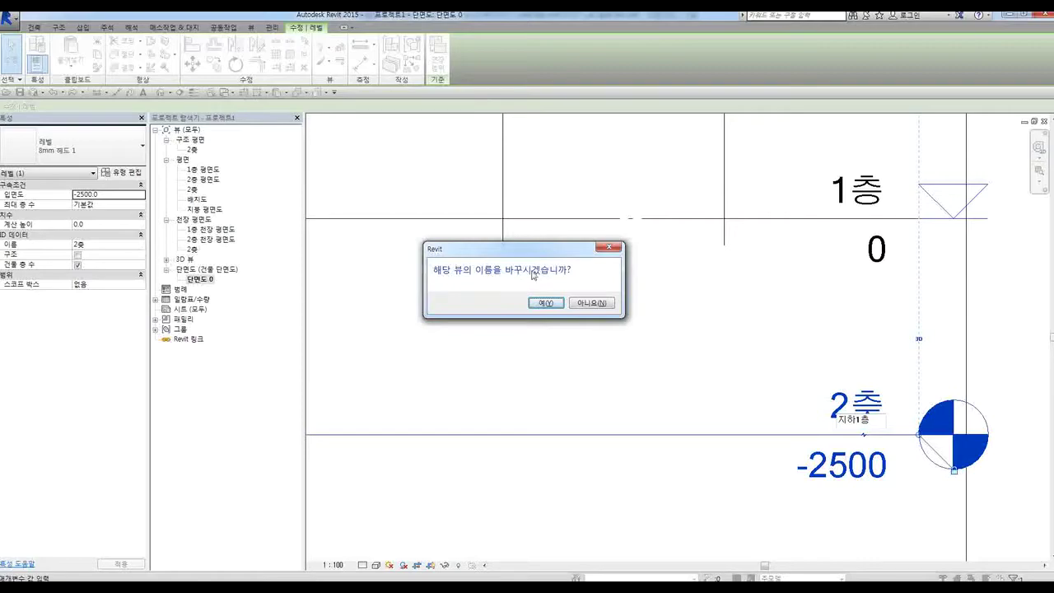
pyautogui.click(544, 304)
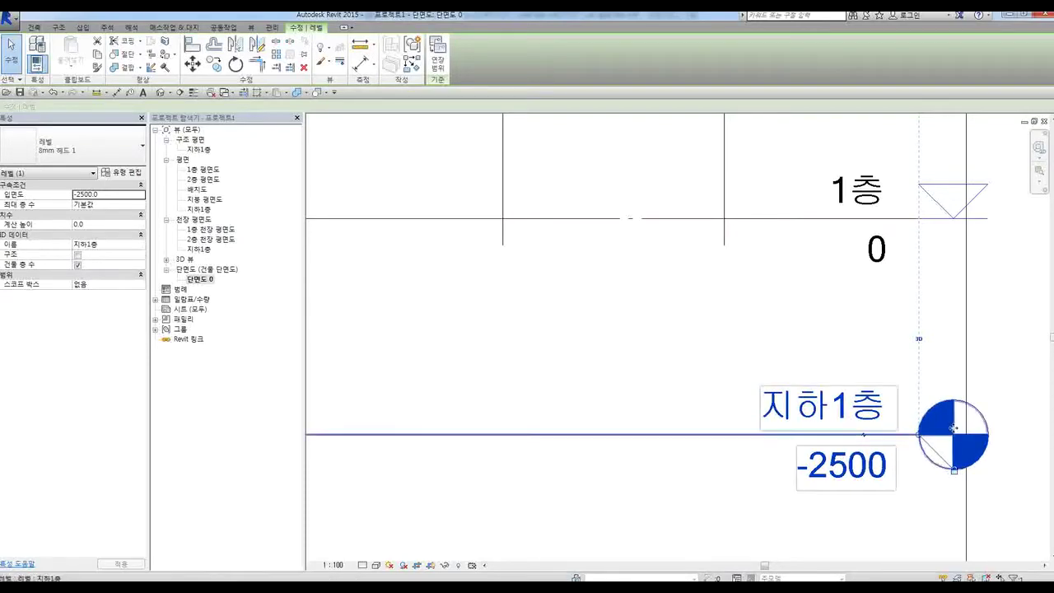
# Change the 지하1층 level's type to 삼각형 헤드 so its head matches the other levels
pyautogui.click(50, 150)
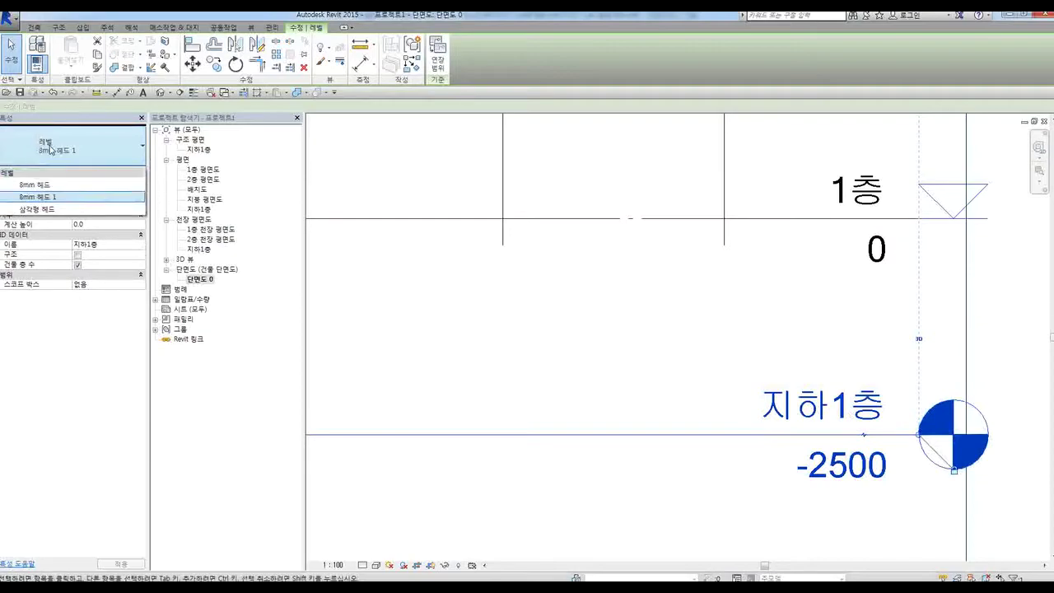
pyautogui.click(41, 210)
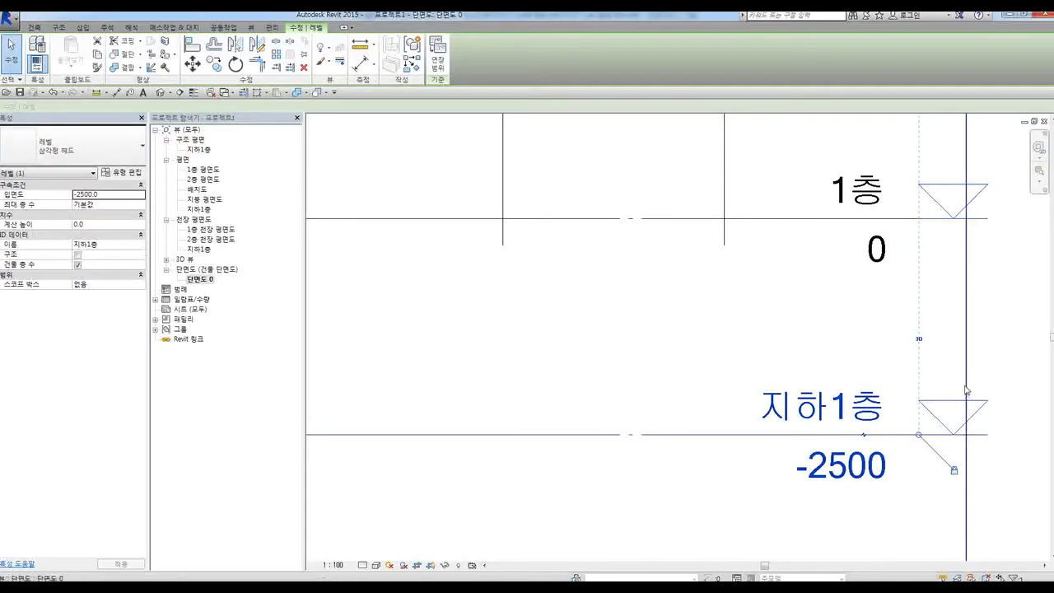
pyautogui.click(658, 377)
pyautogui.scroll(-3, 675, 397)
pyautogui.scroll(-2, 677, 396)
pyautogui.scroll(2, 733, 422)
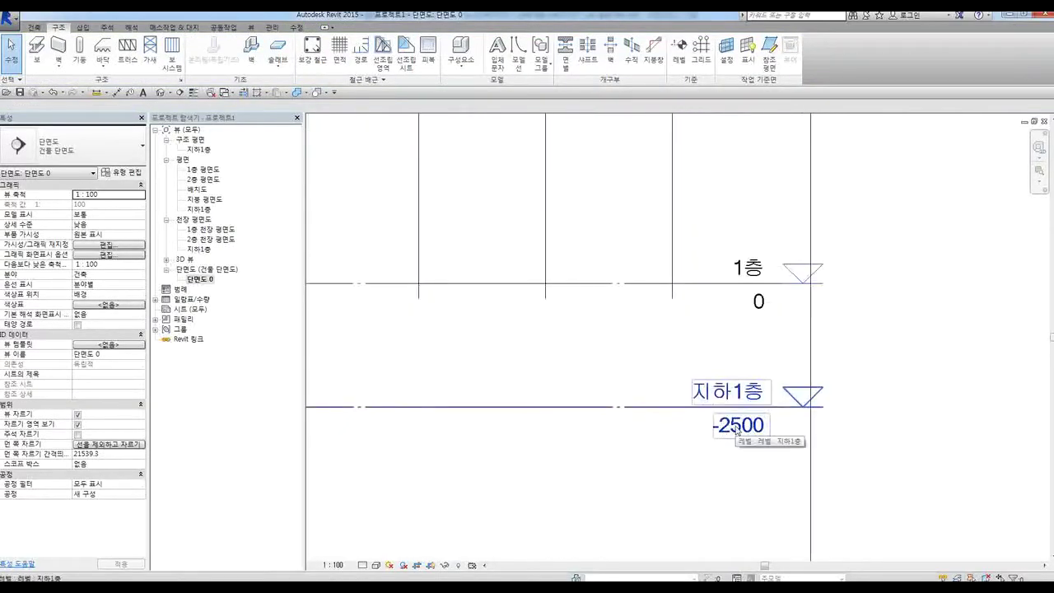
# Place a continuous aligned dimension string across the 지하1층, 1층, 2층 and 지붕 level lines, just inside the level labels
pyautogui.scroll(-2, 736, 429)
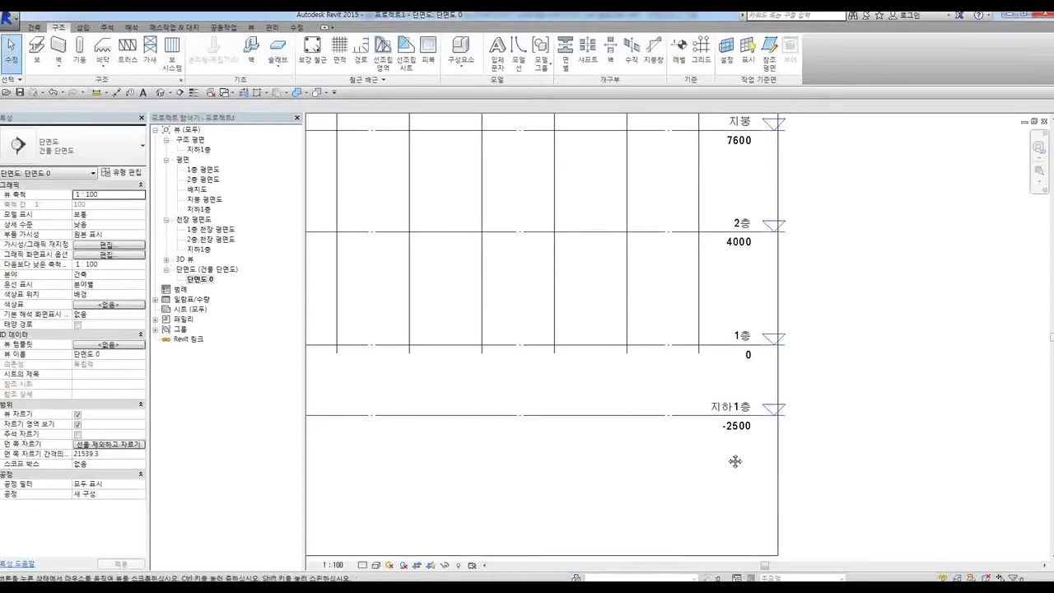
pyautogui.moveTo(731, 458); pyautogui.dragTo(711, 499, button='middle')
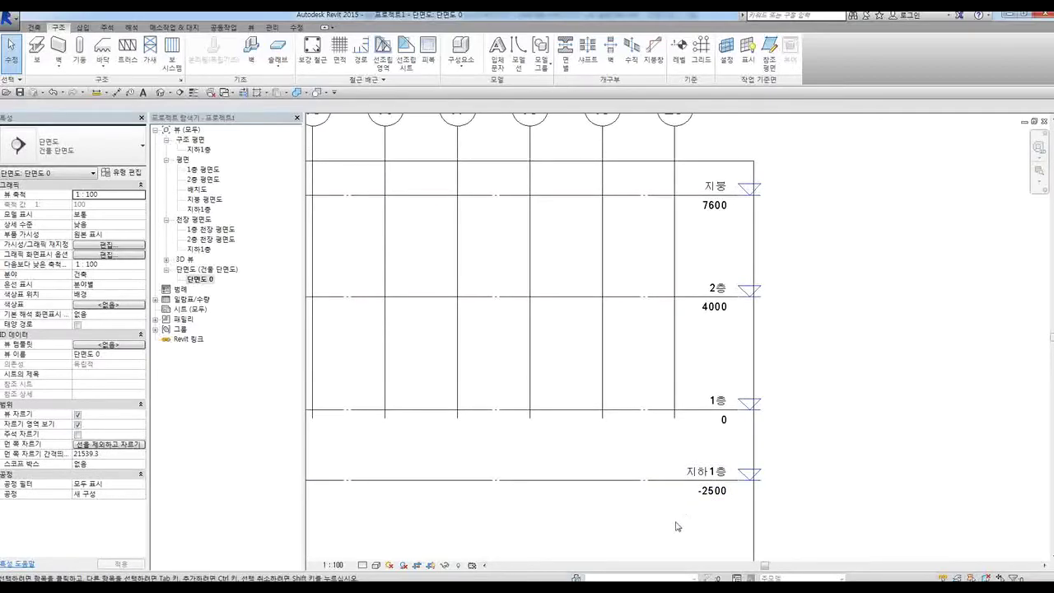
pyautogui.click(107, 27)
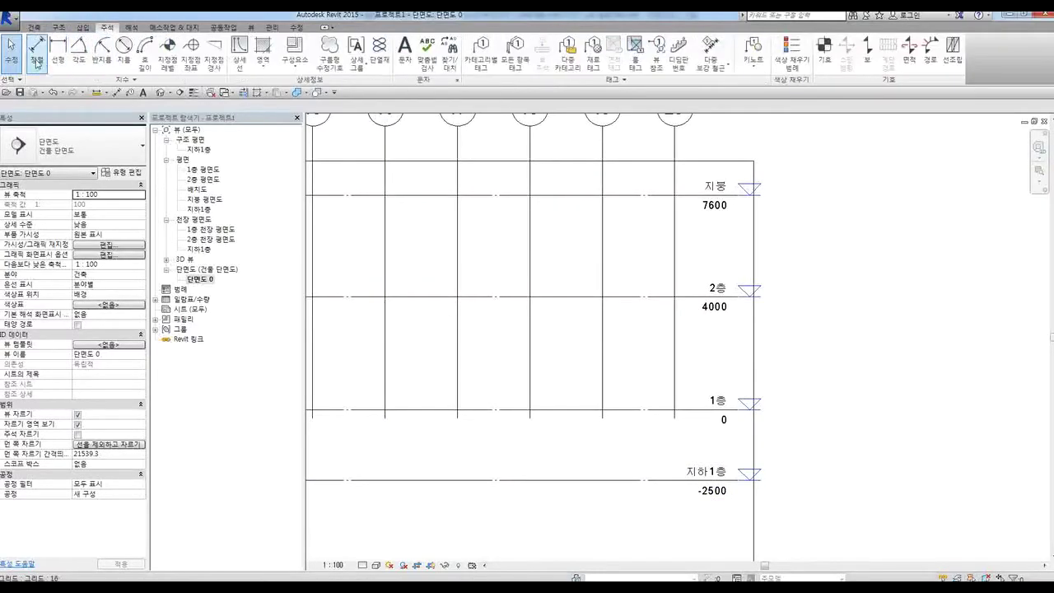
pyautogui.click(37, 50)
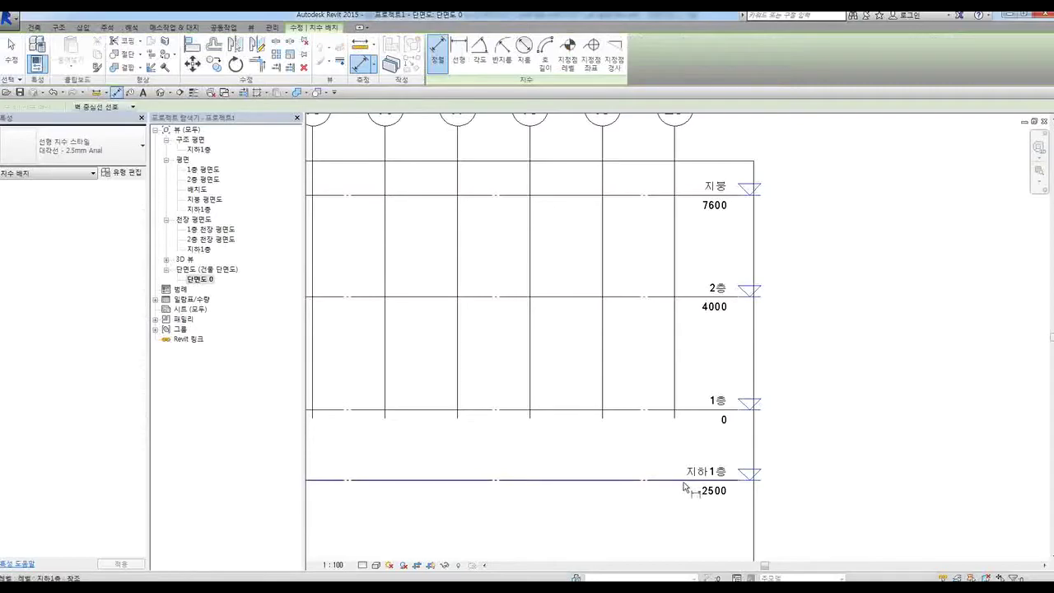
pyautogui.click(683, 482)
pyautogui.click(684, 409)
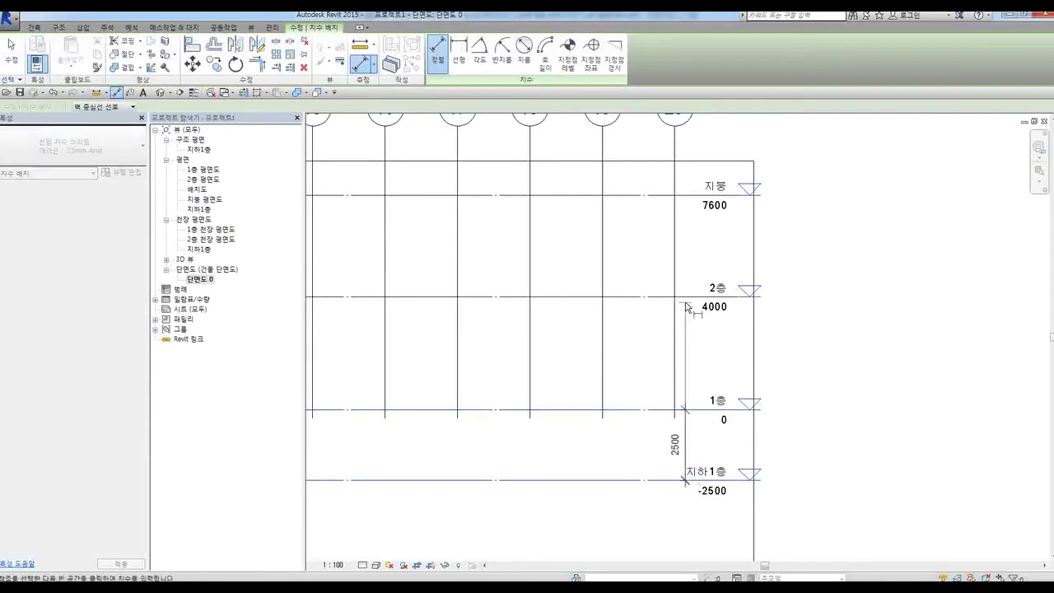
pyautogui.click(688, 298)
pyautogui.click(690, 195)
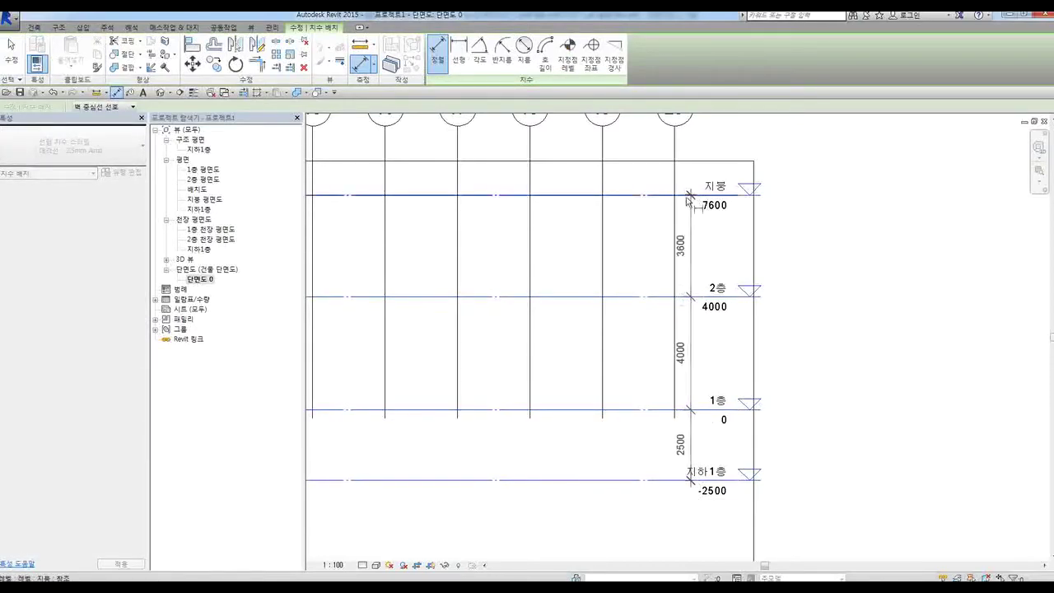
pyautogui.click(650, 238)
pyautogui.press('Escape')
pyautogui.press('Escape')
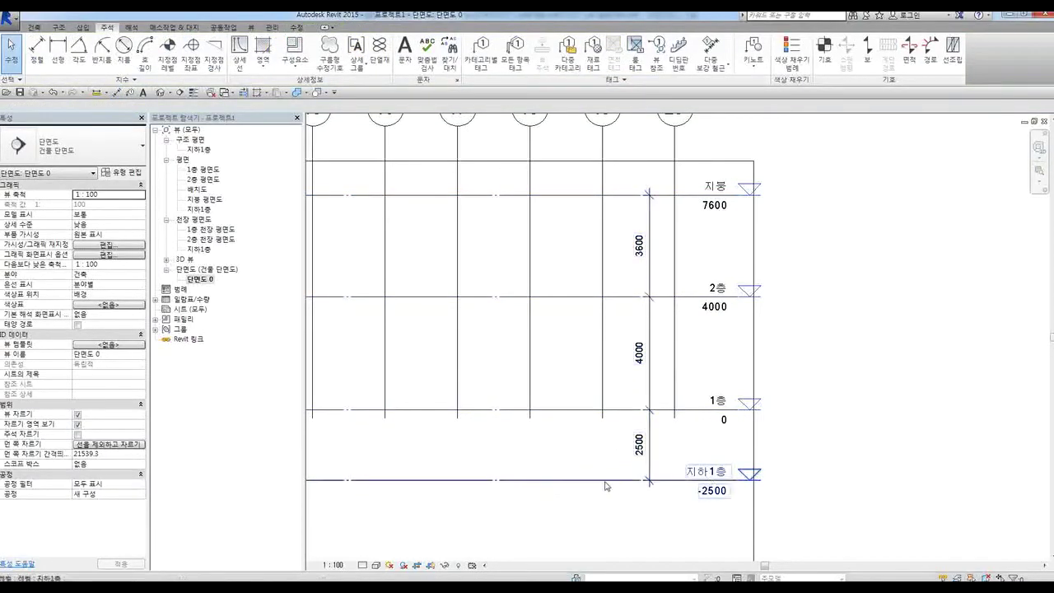
# Set the distance between levels 지하1층 and 1층 to 3500 by moving the 지하1층 level
pyautogui.click(606, 485)
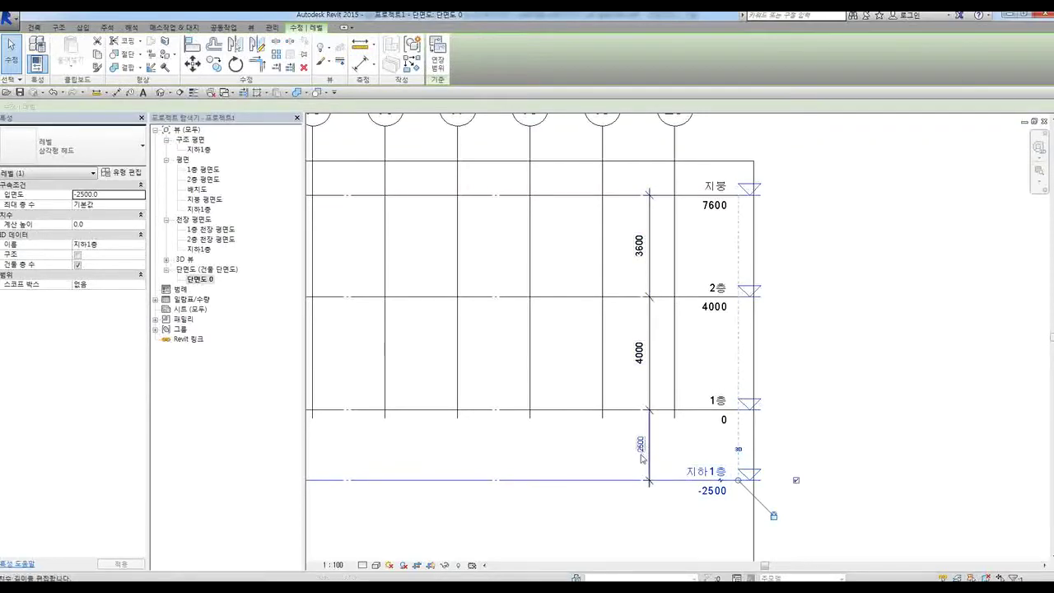
pyautogui.click(643, 452)
pyautogui.write('3500')
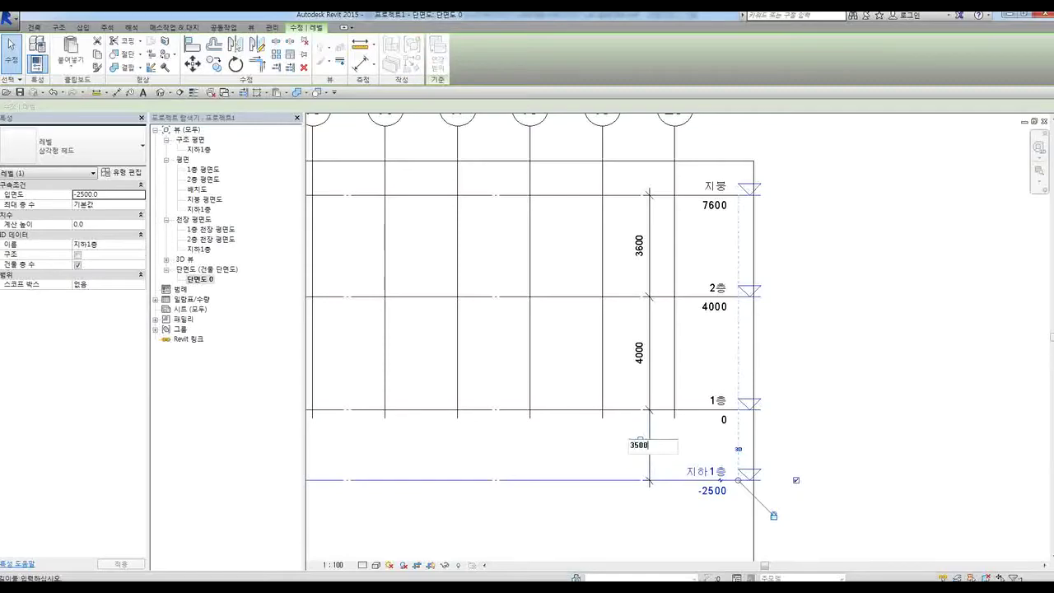
pyautogui.press('Return')
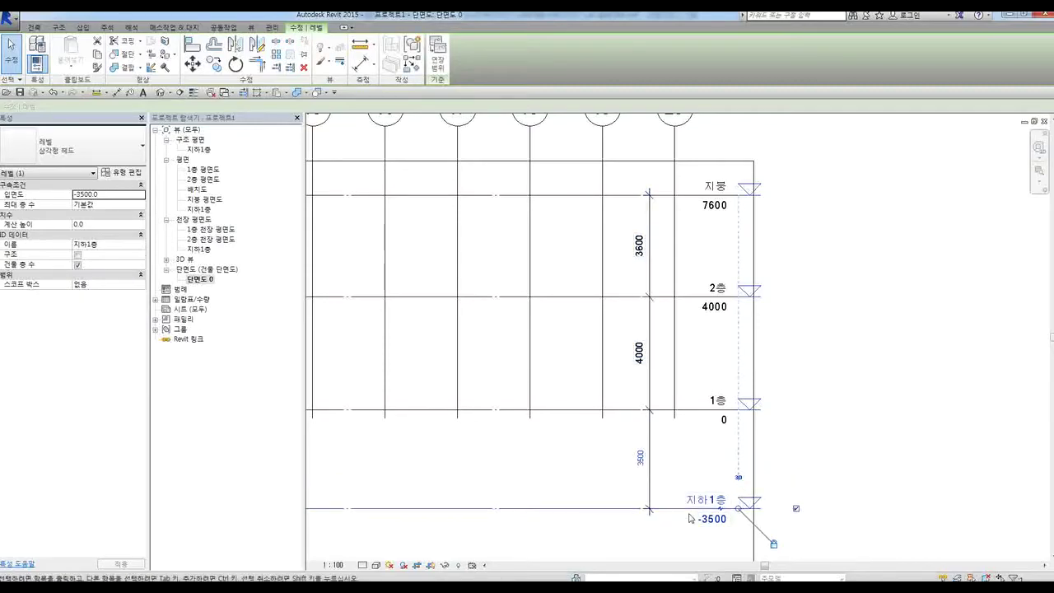
pyautogui.press('Escape')
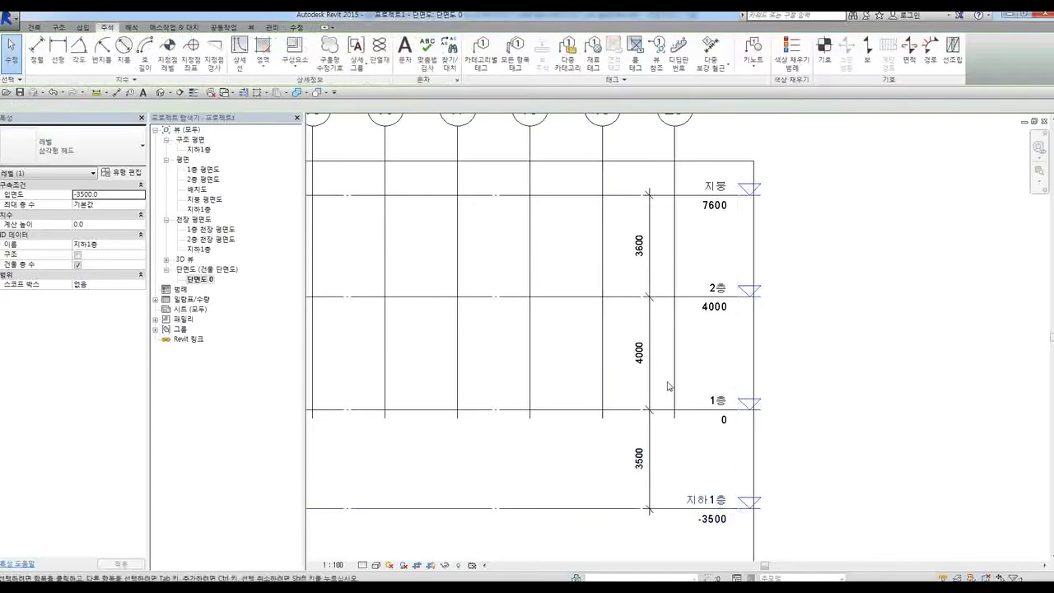
# Extend the lower ends of aligned grid lines 11 to 20 together past the 지하1층 level line
pyautogui.scroll(-4, 666, 384)
pyautogui.moveTo(540, 486); pyautogui.dragTo(651, 485, button='middle')
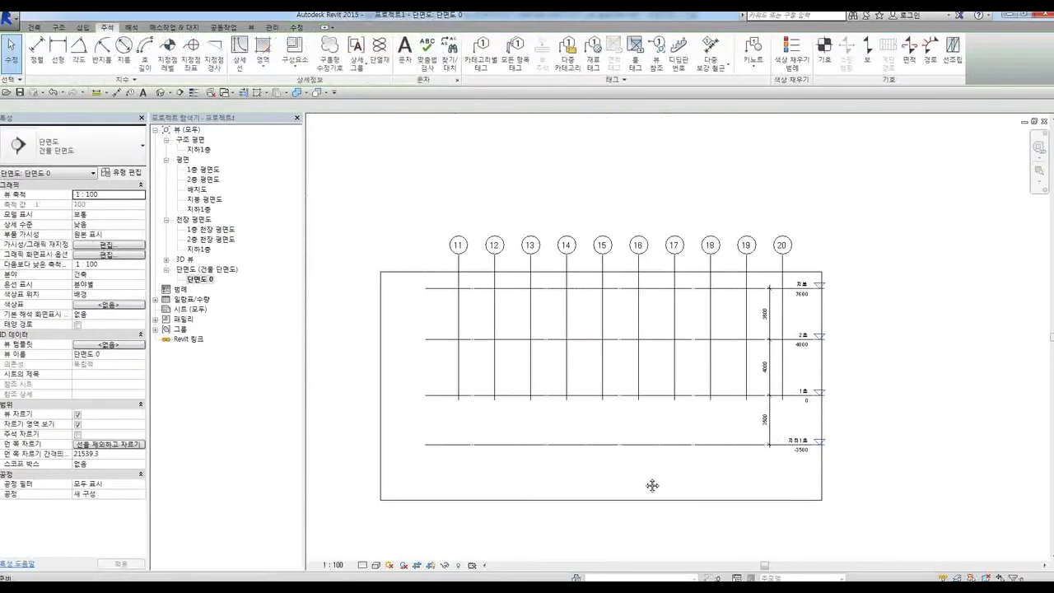
pyautogui.click(459, 282)
pyautogui.moveTo(461, 404); pyautogui.dragTo(458, 480)
pyautogui.click(486, 517)
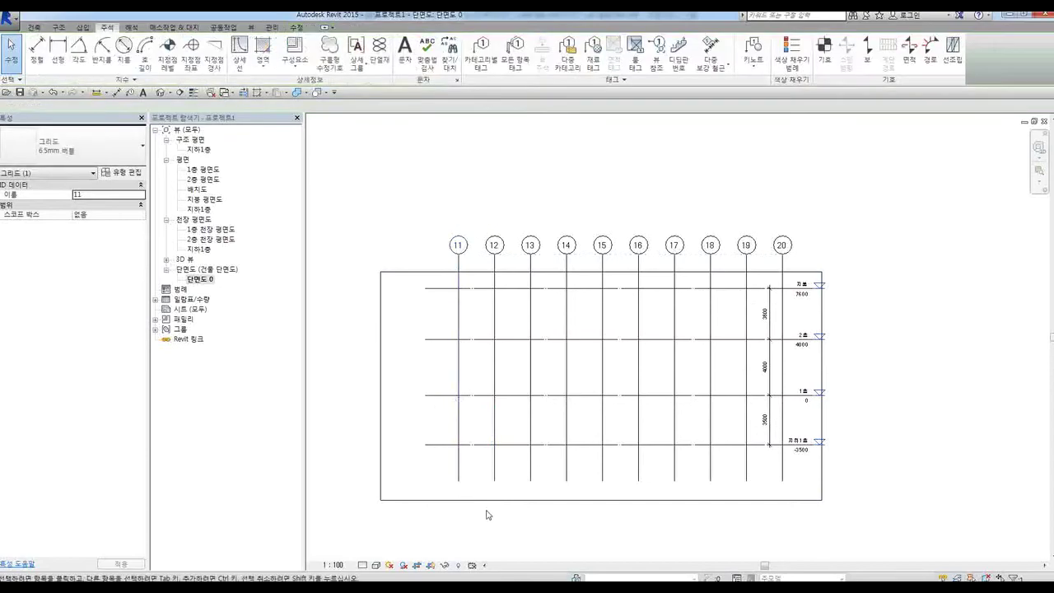
# Examine which grid lines appear in the 지하1층 floor plan, and return to section view 단면도 0
pyautogui.moveTo(730, 480); pyautogui.dragTo(695, 485, button='middle')
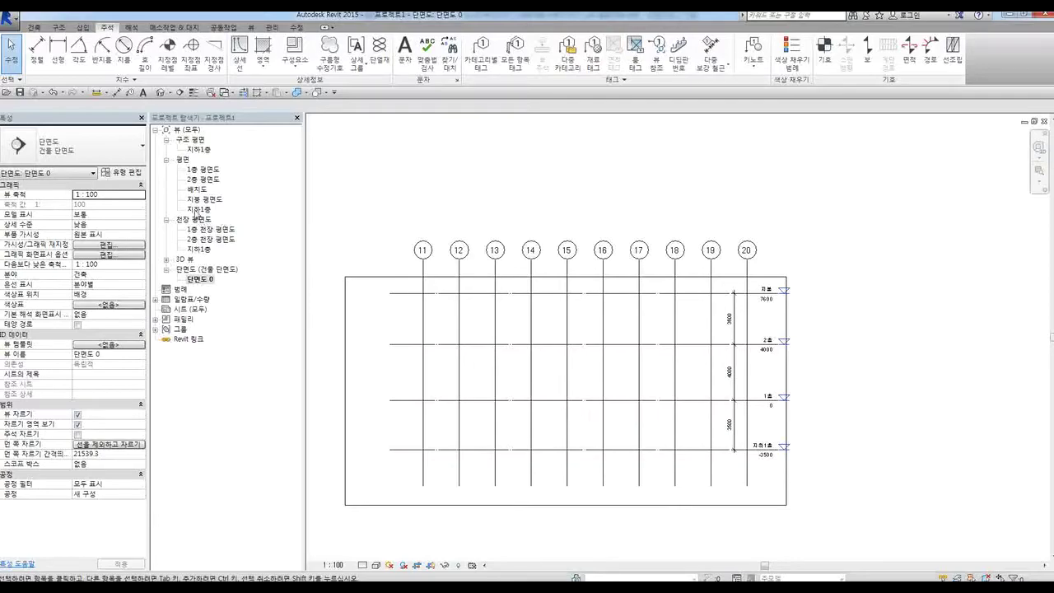
pyautogui.doubleClick(200, 210)
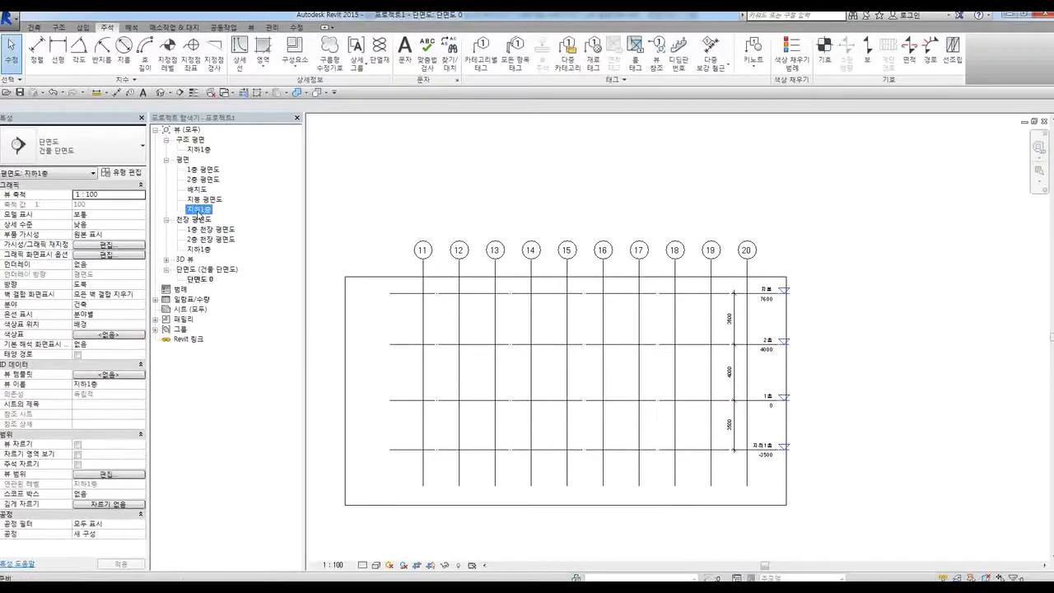
pyautogui.scroll(-1, 557, 499)
pyautogui.moveTo(556, 500); pyautogui.dragTo(554, 477, button='middle')
pyautogui.scroll(1, 556, 407)
pyautogui.moveTo(555, 383); pyautogui.dragTo(549, 428, button='middle')
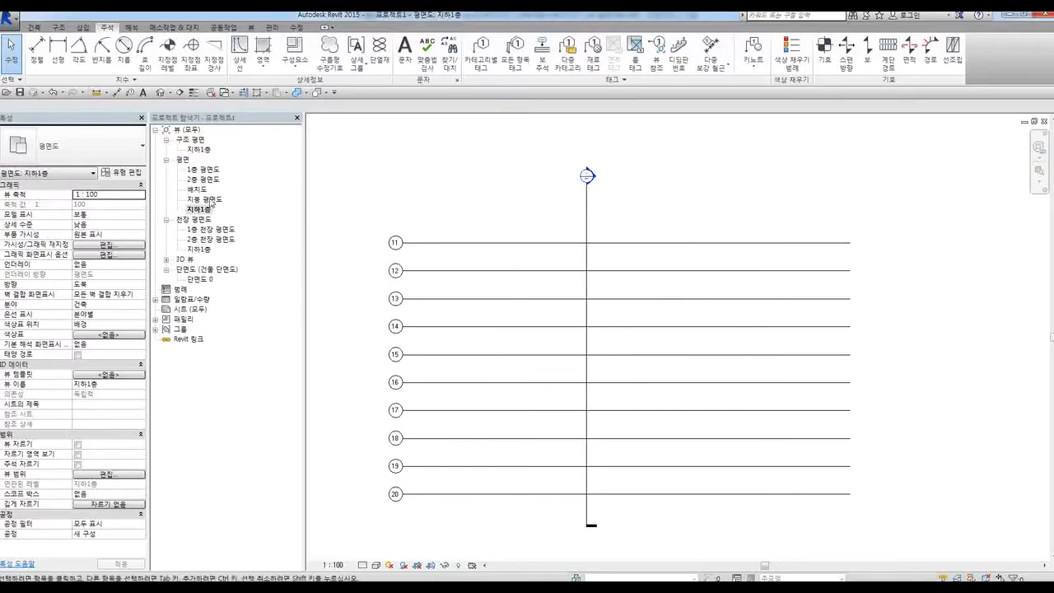
pyautogui.doubleClick(202, 280)
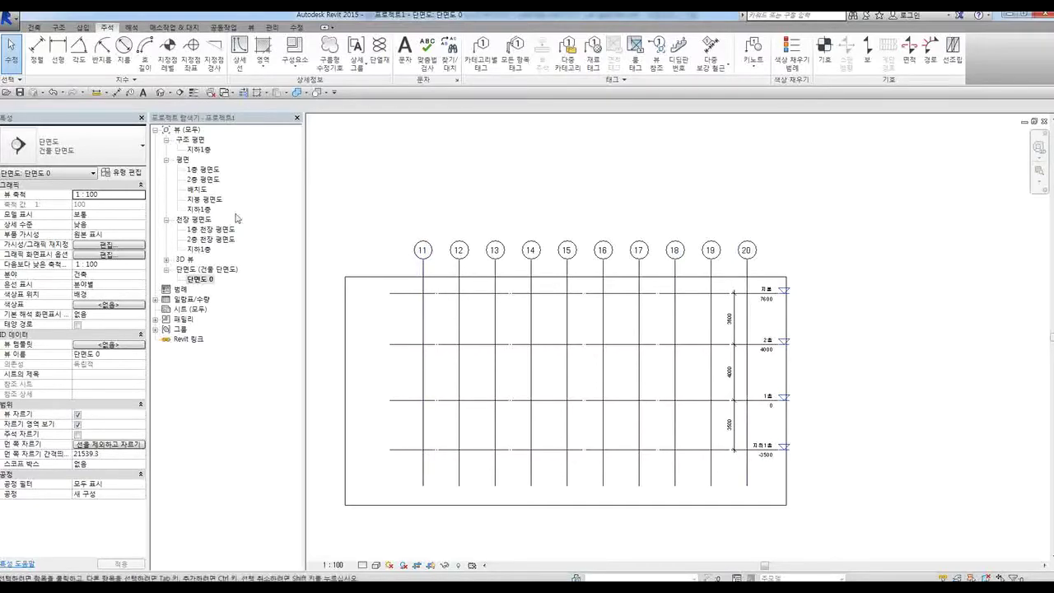
# Draw a horizontal building section in the 지하1층 floor plan between grids 15 and 16, spanning the full grid width
pyautogui.doubleClick(199, 209)
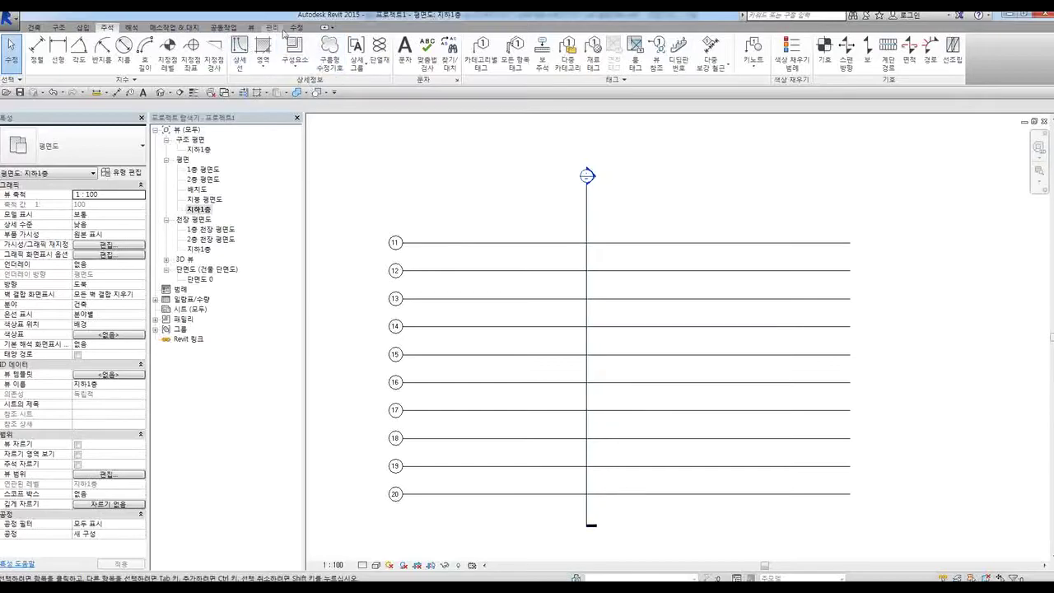
pyautogui.click(253, 27)
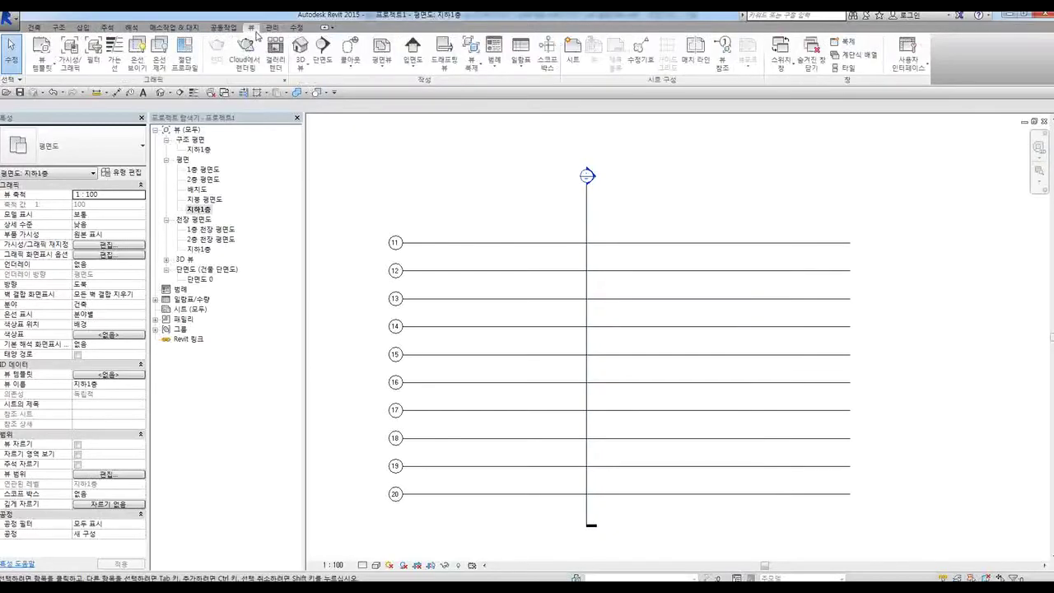
pyautogui.click(324, 59)
pyautogui.click(372, 367)
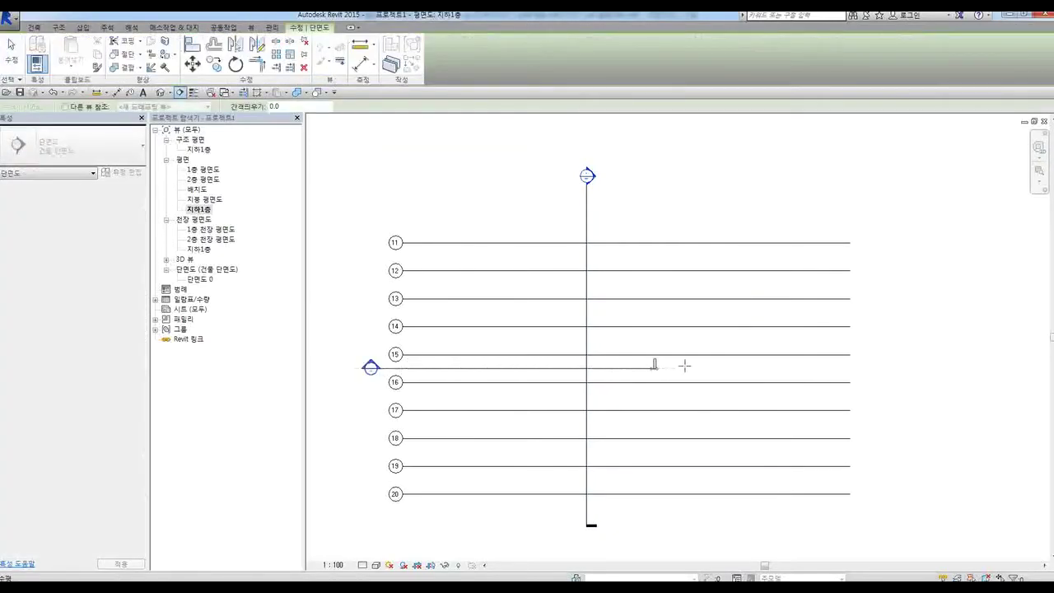
pyautogui.click(878, 368)
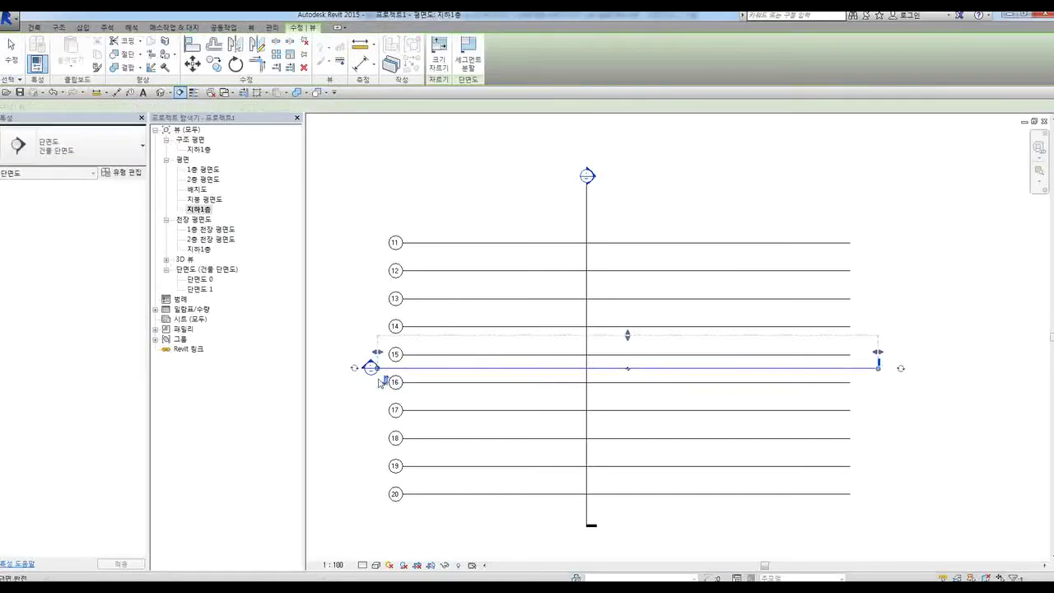
pyautogui.press('Escape')
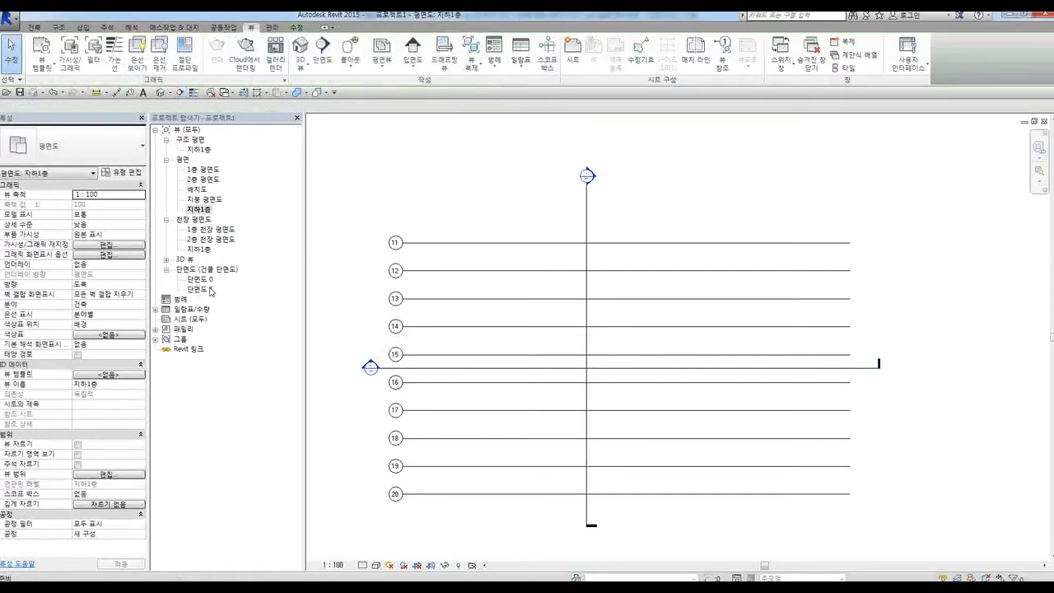
# Open section view 단면도 1 and extend its crop region upward past the grid bubbles and downward below level 지하1층
pyautogui.doubleClick(204, 291)
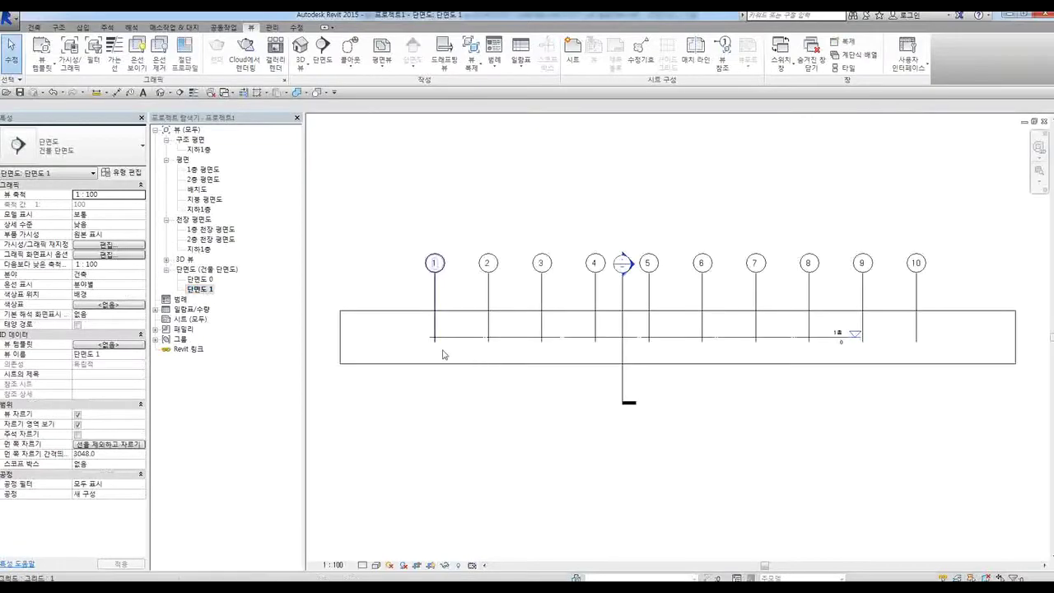
pyautogui.scroll(-3, 497, 397)
pyautogui.click(509, 378)
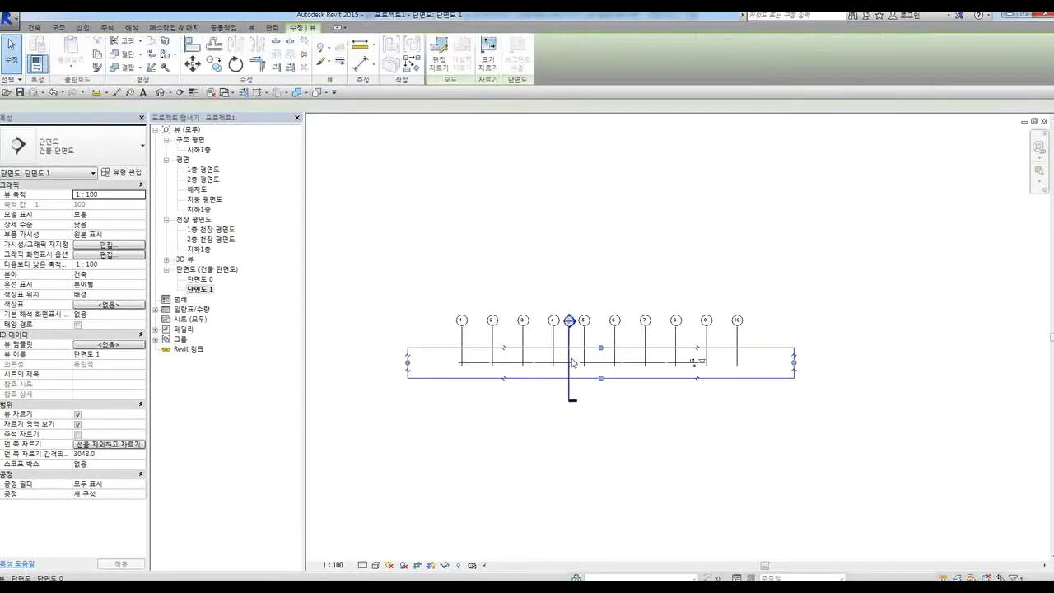
pyautogui.moveTo(601, 349); pyautogui.dragTo(603, 245)
pyautogui.moveTo(601, 378); pyautogui.dragTo(601, 459)
pyautogui.click(624, 412)
pyautogui.scroll(3, 635, 387)
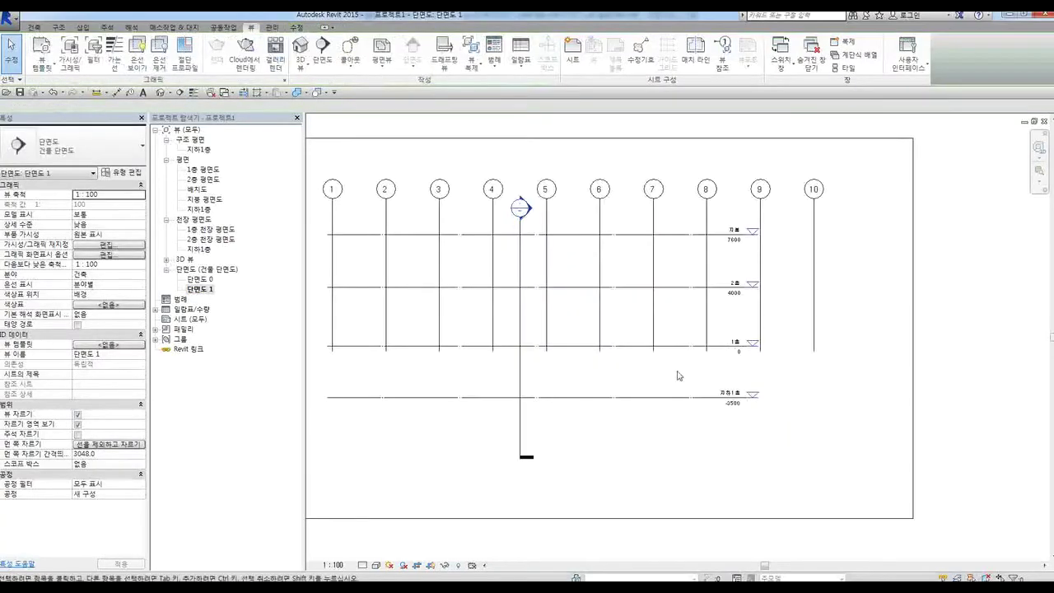
# Extend the lower ends of aligned grid lines 1 to 10 together past the 지하1층 level line
pyautogui.click(655, 218)
pyautogui.moveTo(639, 244); pyautogui.dragTo(727, 246, button='middle')
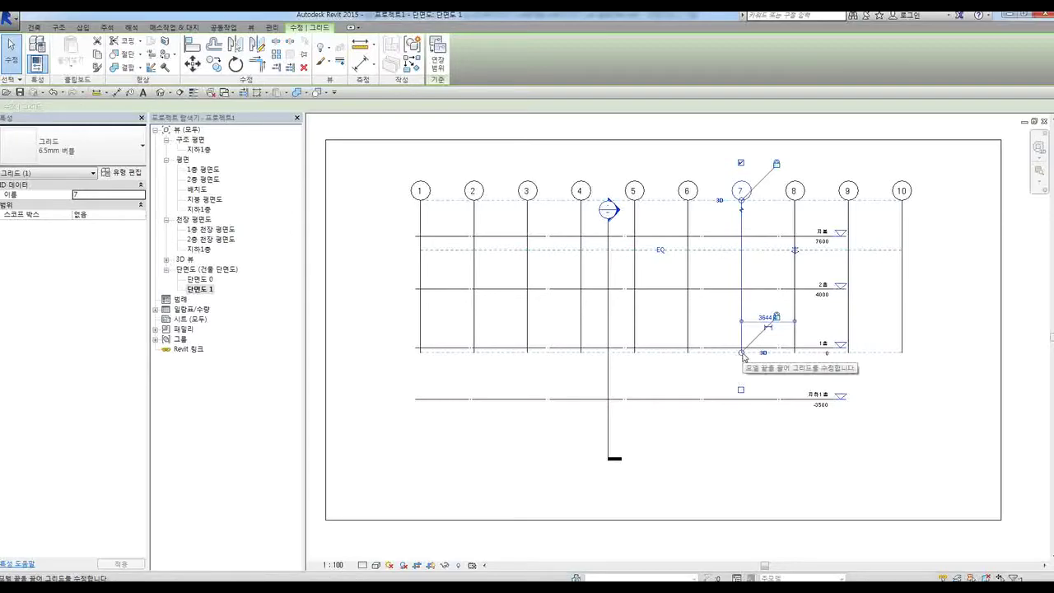
pyautogui.moveTo(744, 356); pyautogui.dragTo(745, 459)
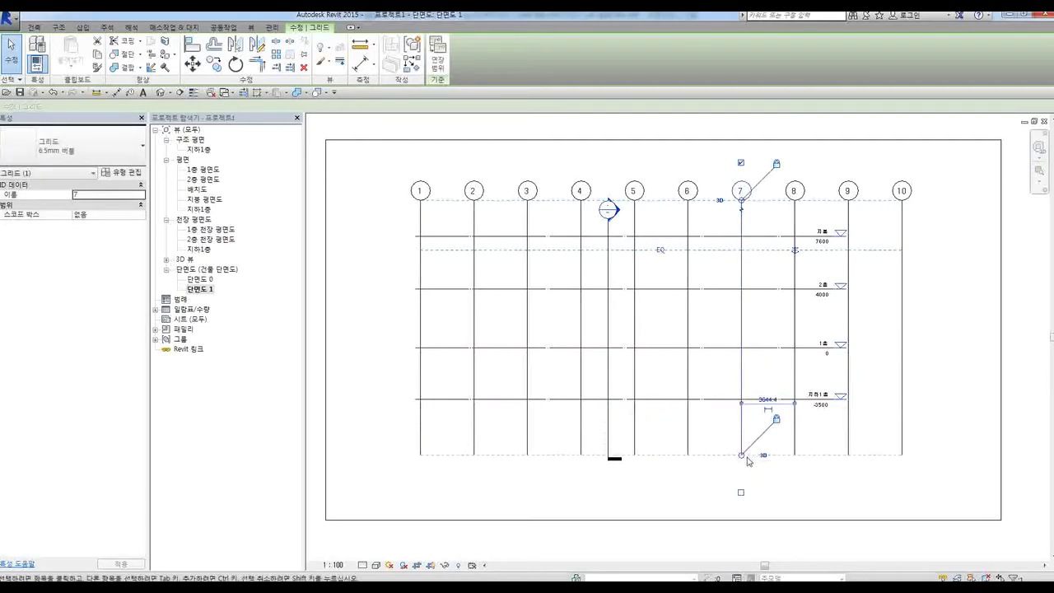
pyautogui.click(706, 484)
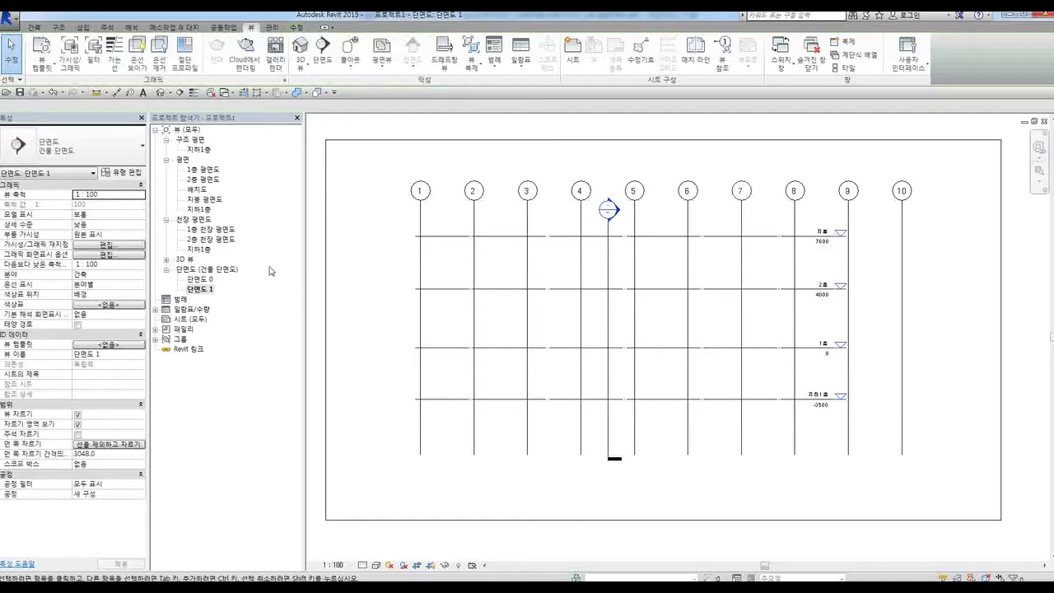
# Open the 지하1층 floor plan and examine the grid layout in both directions
pyautogui.doubleClick(199, 209)
pyautogui.scroll(-2, 607, 393)
pyautogui.scroll(1, 490, 264)
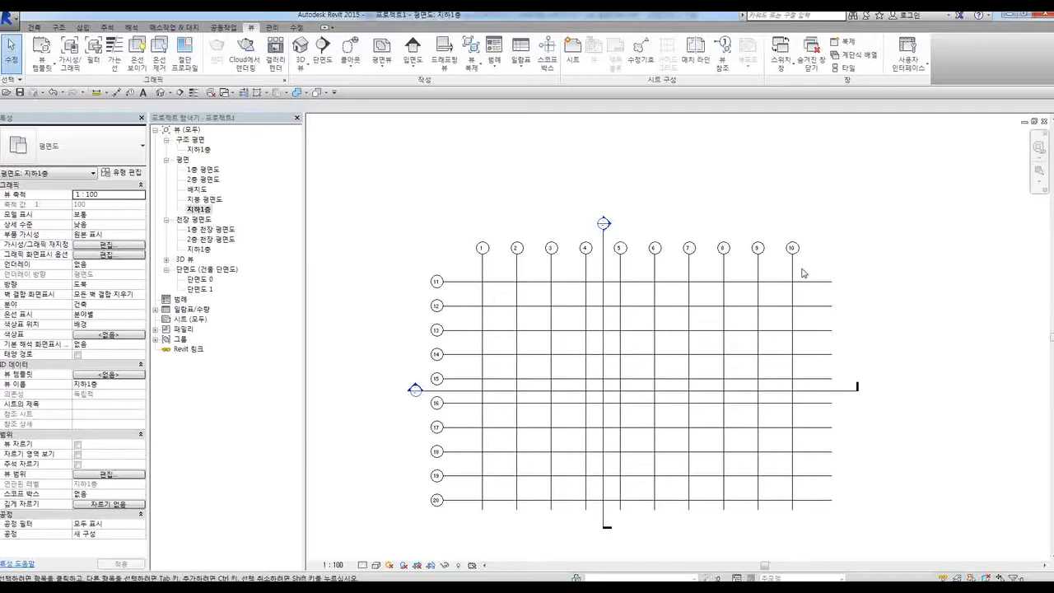
pyautogui.moveTo(773, 388); pyautogui.dragTo(772, 344, button='middle')
pyautogui.scroll(1, 699, 329)
pyautogui.moveTo(661, 276); pyautogui.dragTo(674, 288, button='middle')
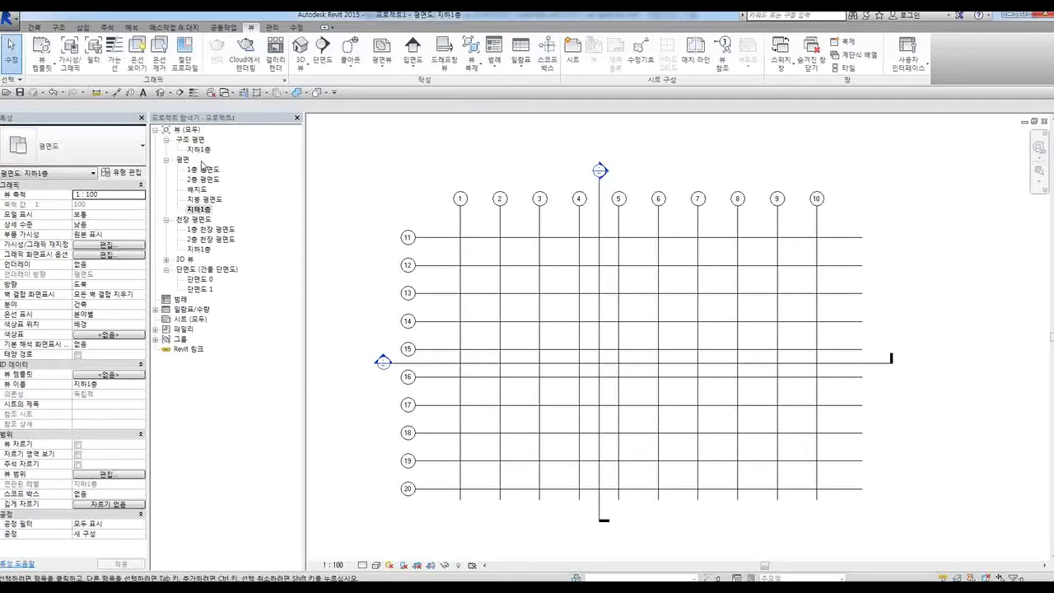
# Create structural plan views for the 1층, 2층 and 지붕 levels, leaving out duplicates of existing views
pyautogui.click(382, 71)
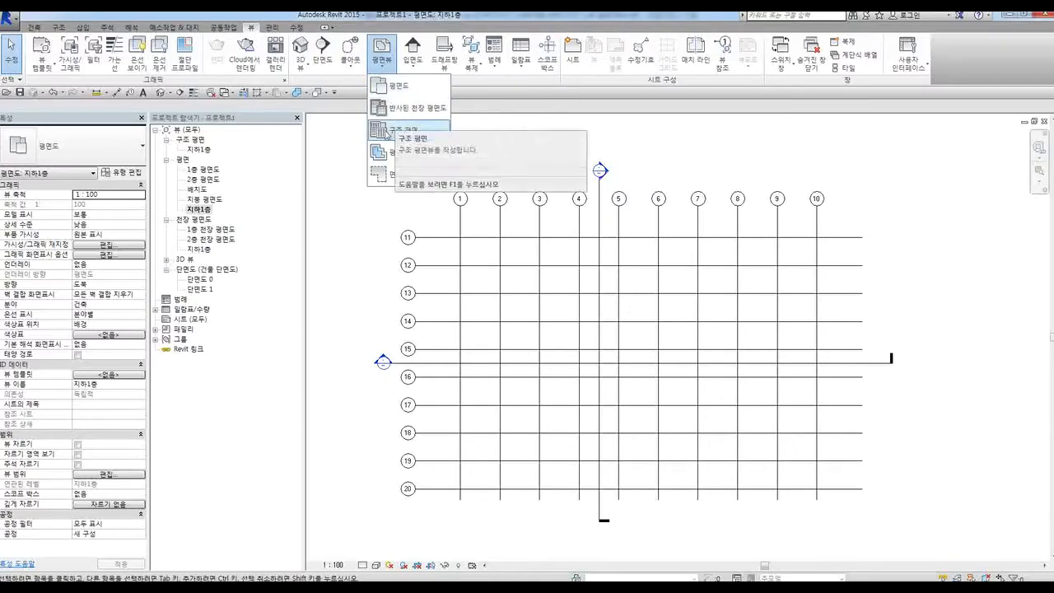
pyautogui.click(384, 131)
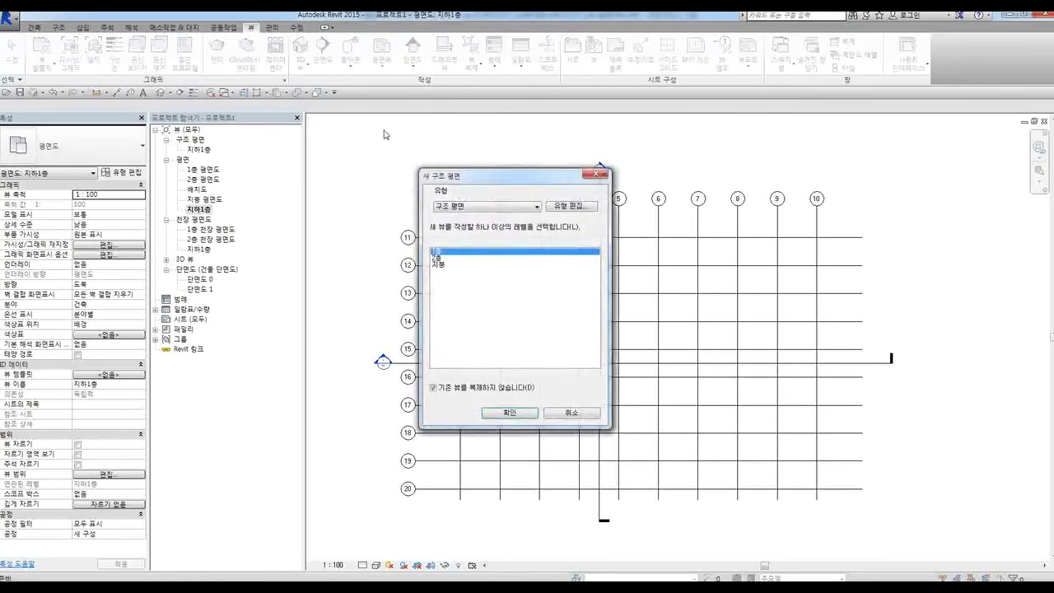
pyautogui.moveTo(468, 179); pyautogui.dragTo(446, 176)
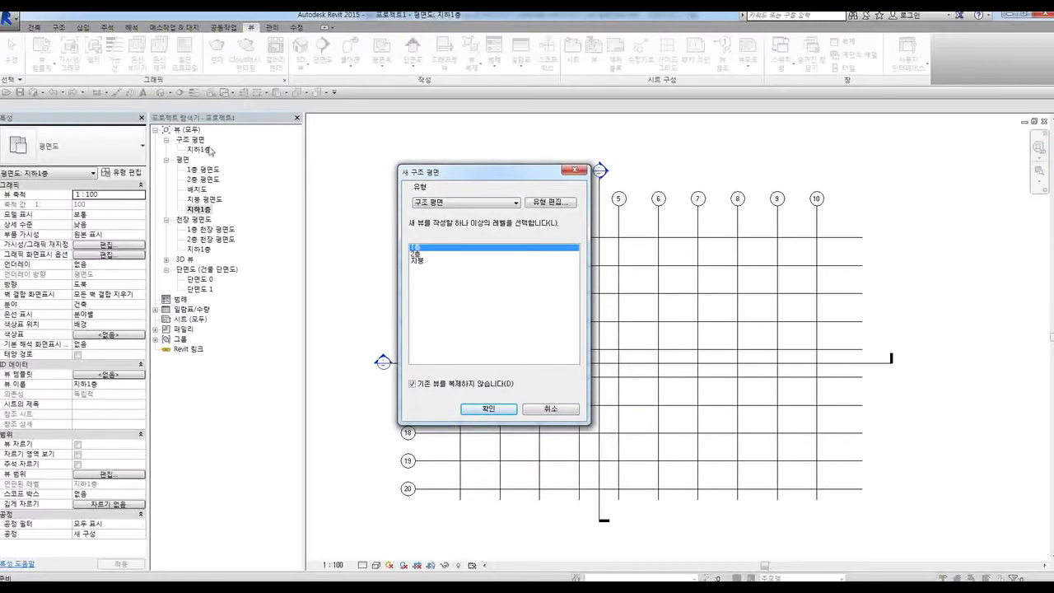
pyautogui.keyDown('shift'); pyautogui.click(419, 262); pyautogui.keyUp('shift')
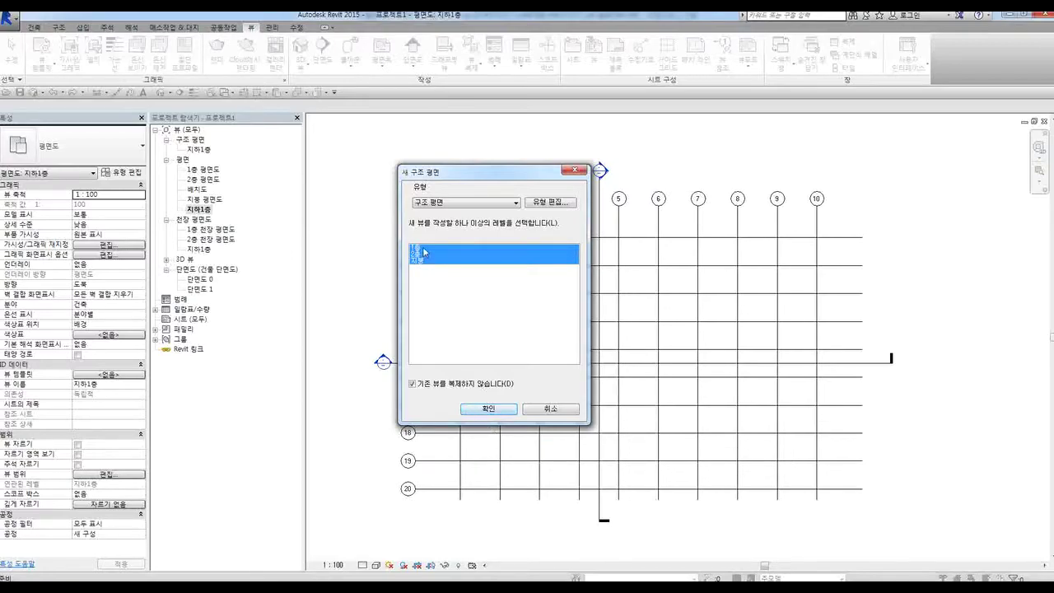
pyautogui.click(492, 410)
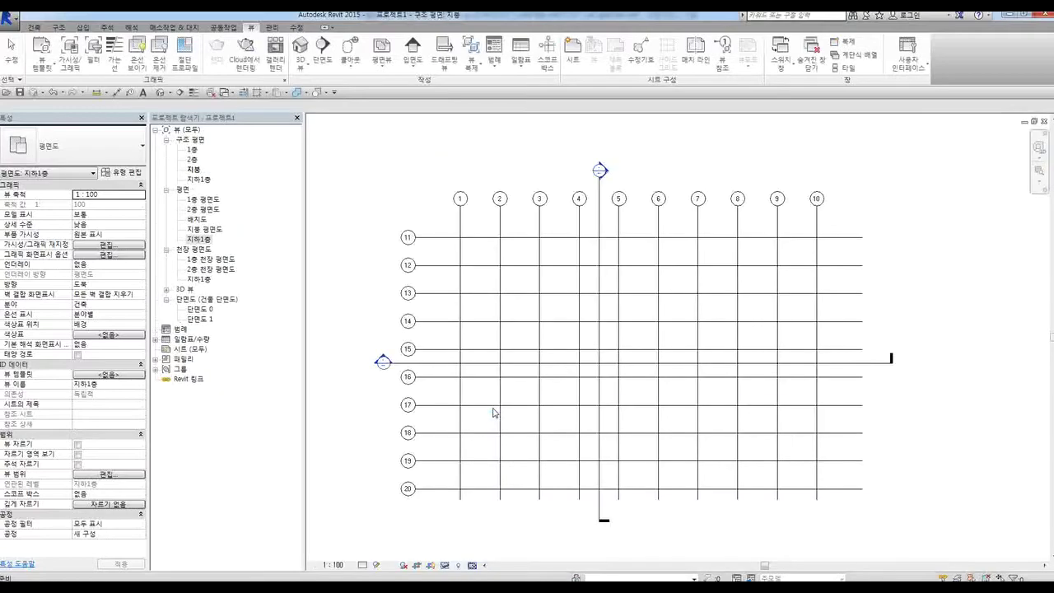
# Rename the 1층 structural plan view as 1층 구조평면도 without renaming the corresponding level and views
pyautogui.click(192, 150)
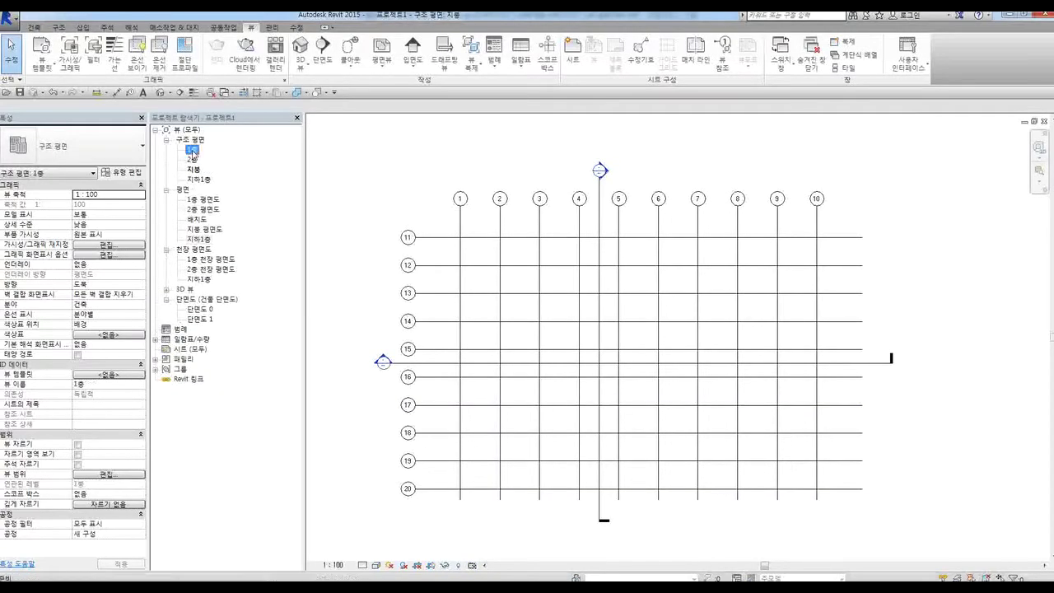
pyautogui.click(192, 169)
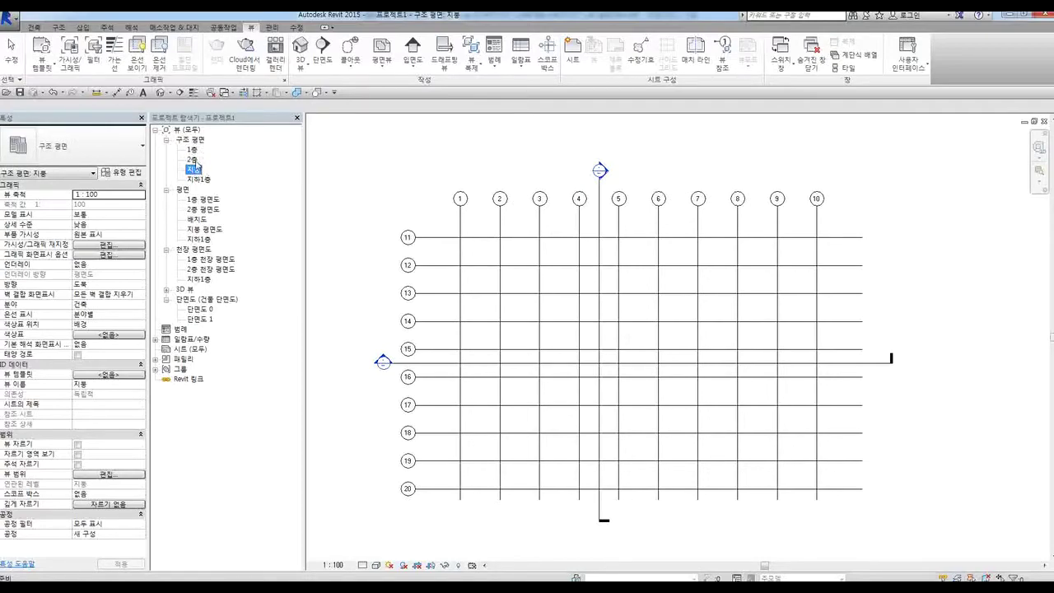
pyautogui.click(192, 150)
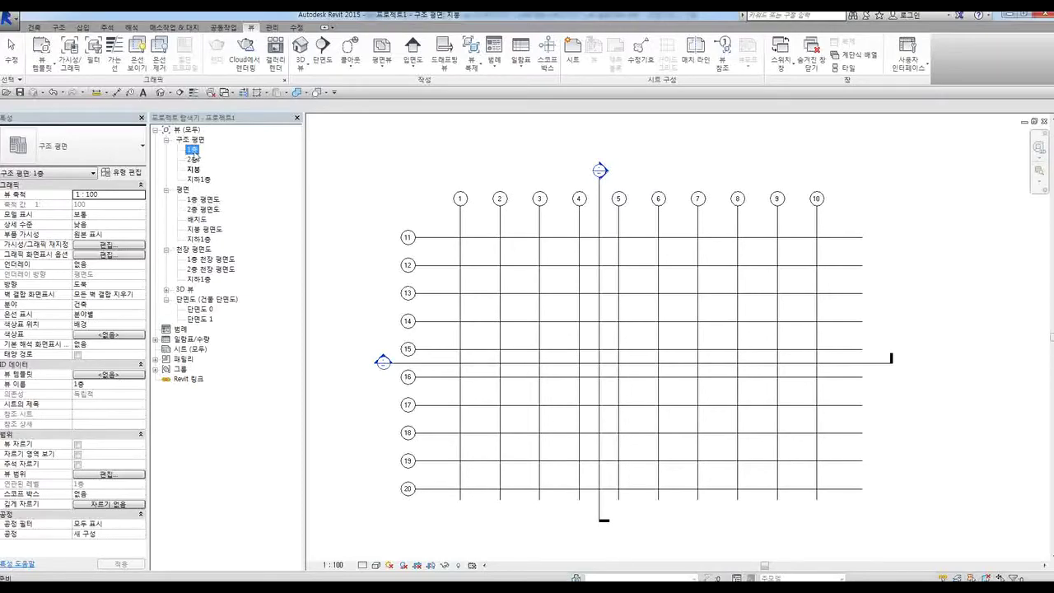
pyautogui.rightClick(193, 152)
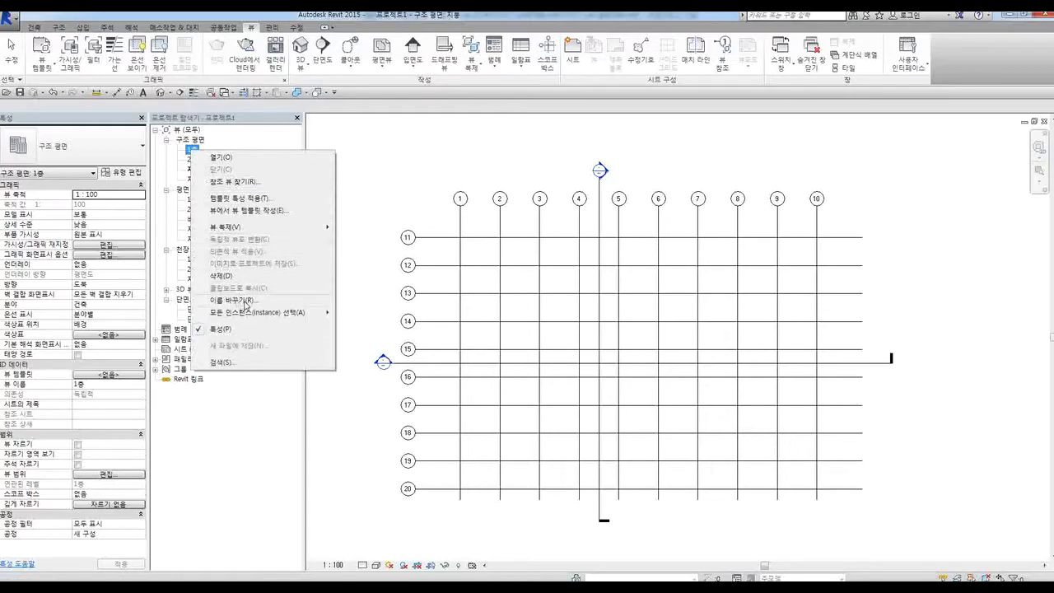
pyautogui.click(244, 301)
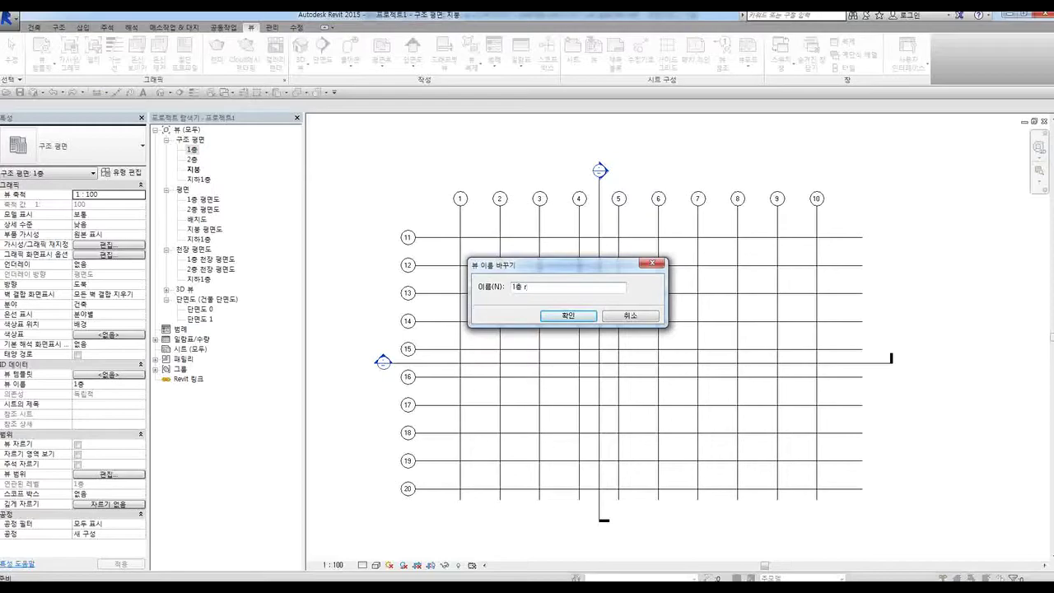
pyautogui.write('구조평면도')
pyautogui.click(568, 316)
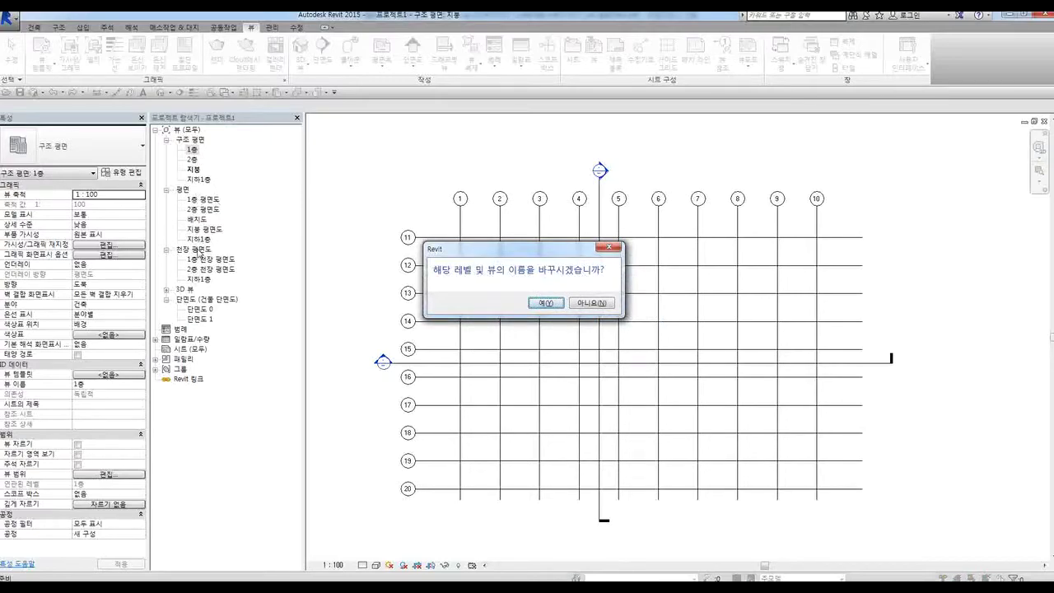
pyautogui.click(593, 306)
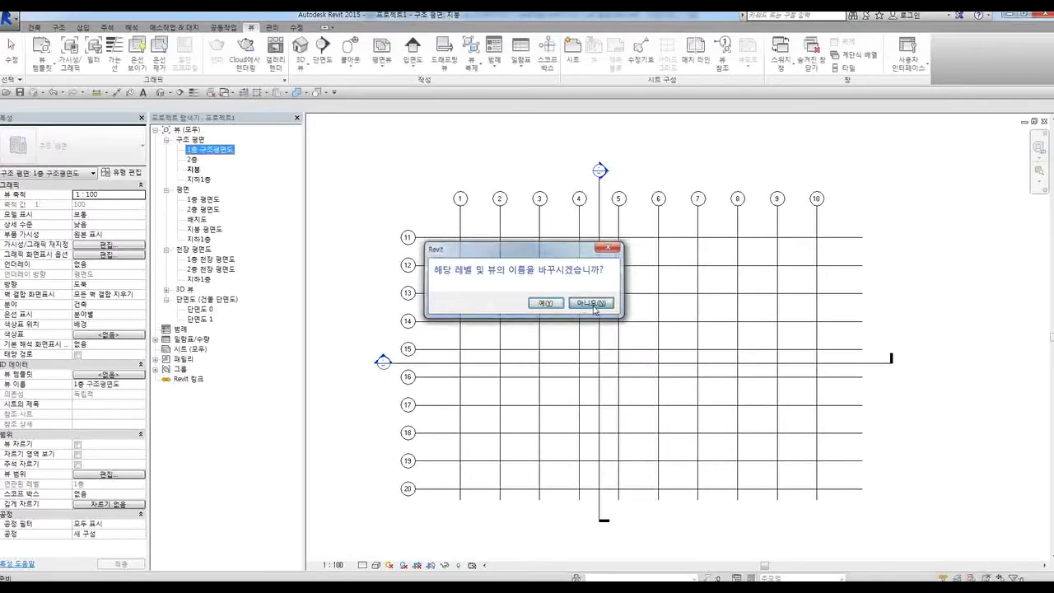
# Rename the 2층 structural plan view as 2층 구조평면도, keeping the level's own name
pyautogui.click(192, 160)
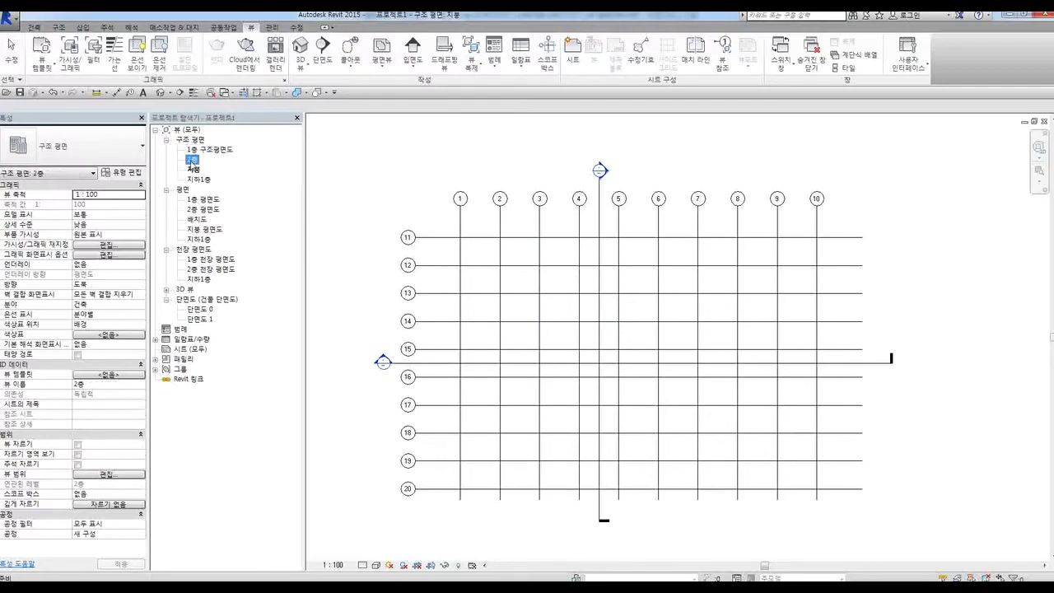
pyautogui.rightClick(191, 161)
pyautogui.click(237, 320)
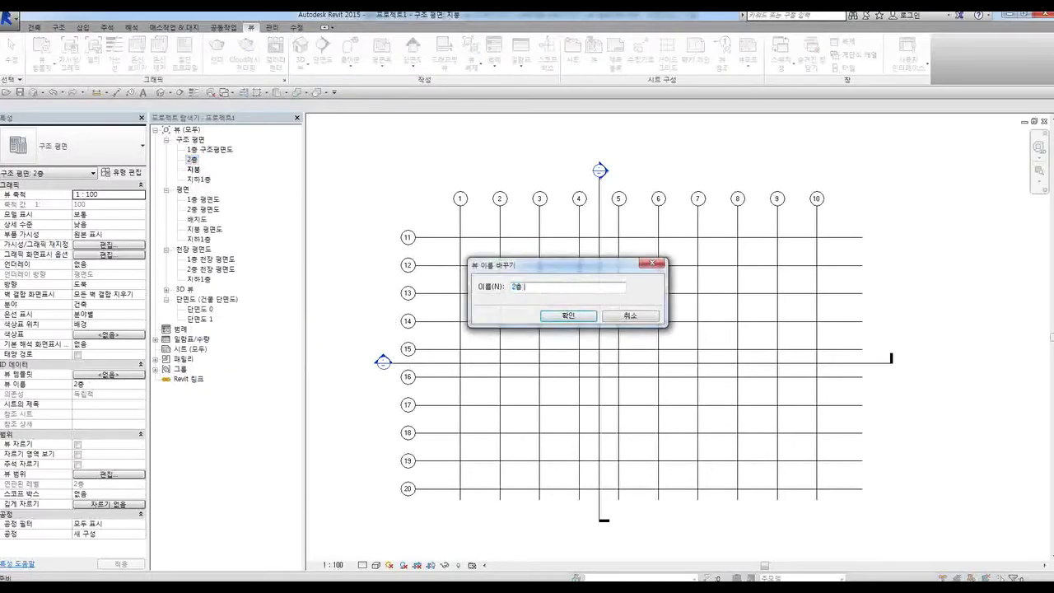
pyautogui.write('구조평면도')
pyautogui.press('Return')
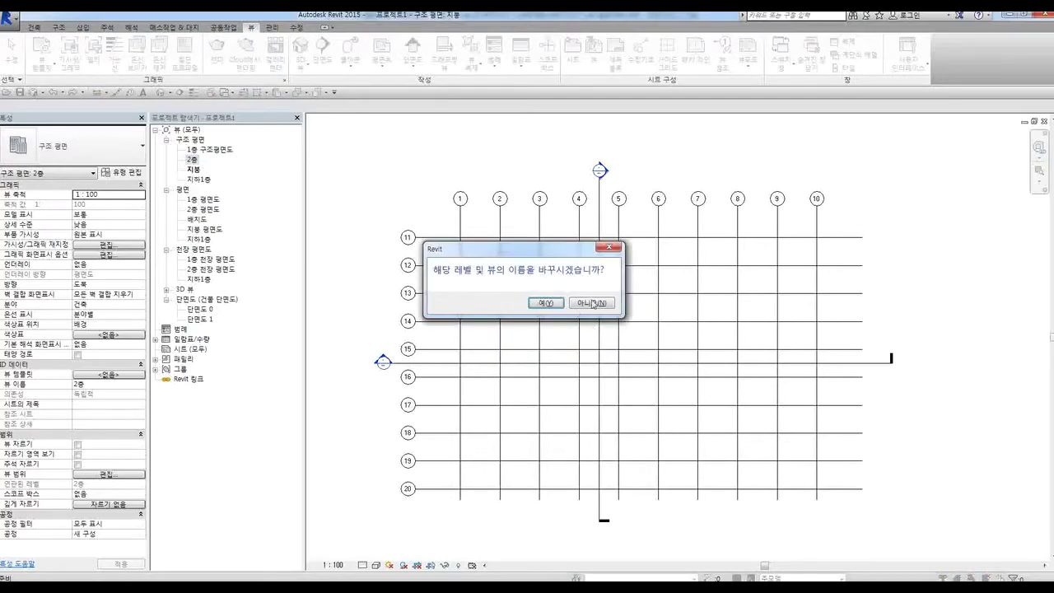
pyautogui.click(593, 303)
# Rename the 지붕 structural plan view as 지붕층 구조평면도, keeping the level's own name
pyautogui.click(195, 170)
pyautogui.rightClick(194, 170)
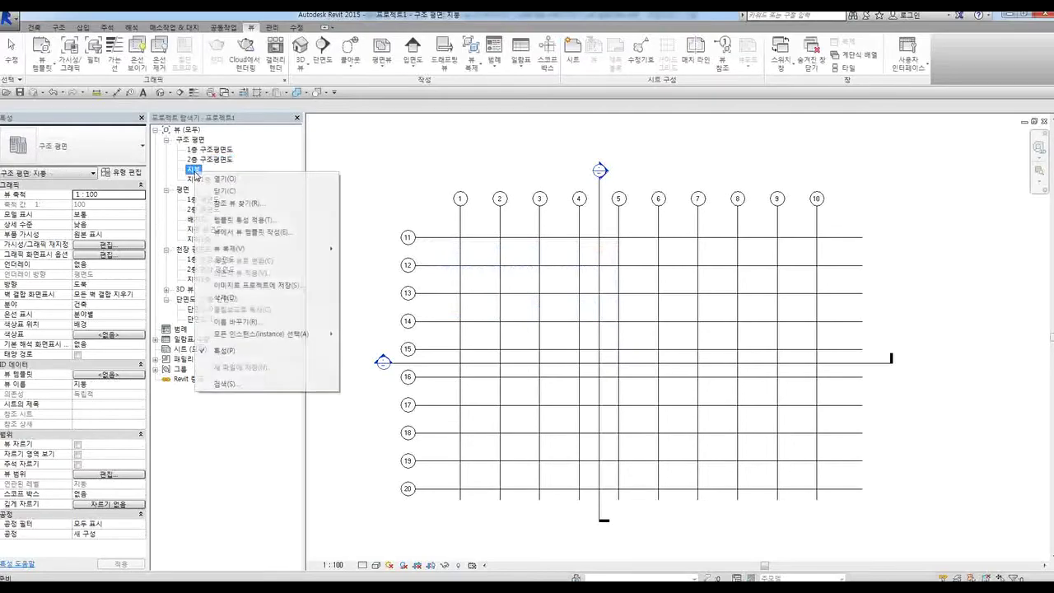
pyautogui.click(238, 321)
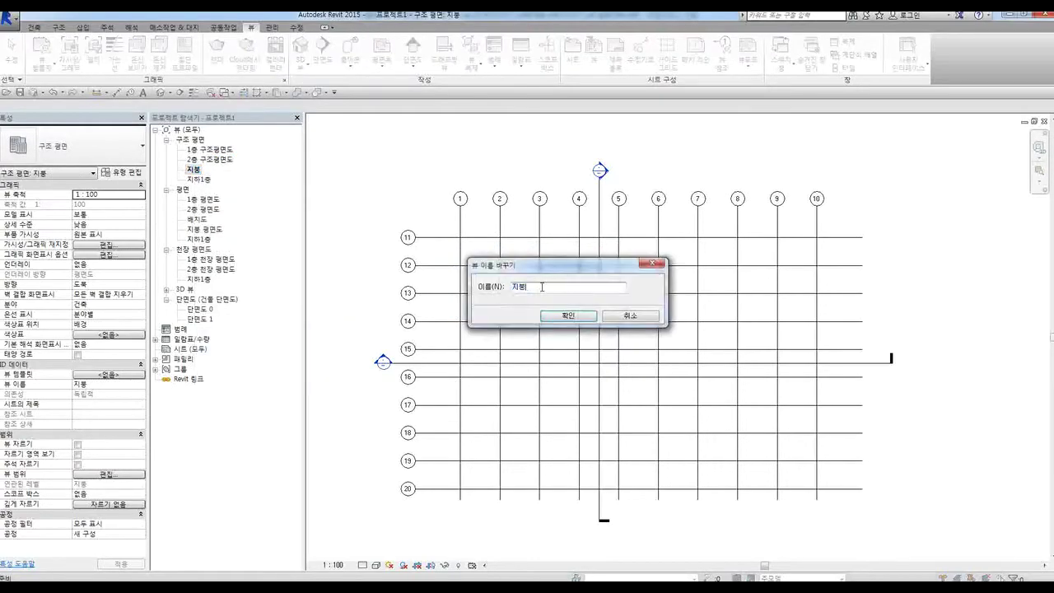
pyautogui.write('층 평ㅁ면도')
pyautogui.press('Return')
pyautogui.click(595, 303)
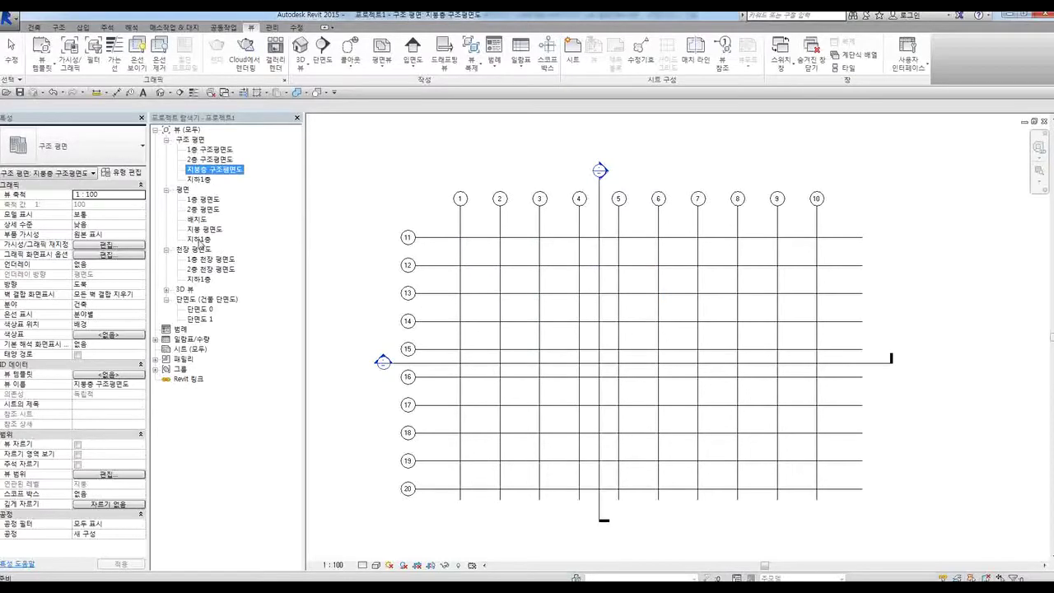
# Rename the 지하1층 floor plan view as 지하1층 평면도 without renaming the corresponding level and views
pyautogui.click(199, 240)
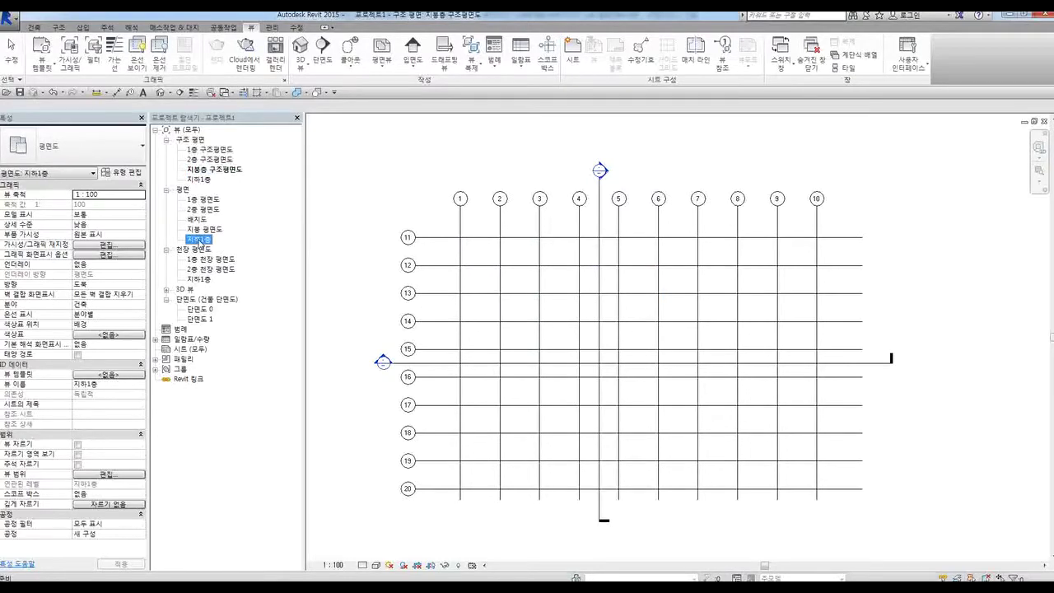
pyautogui.rightClick(200, 240)
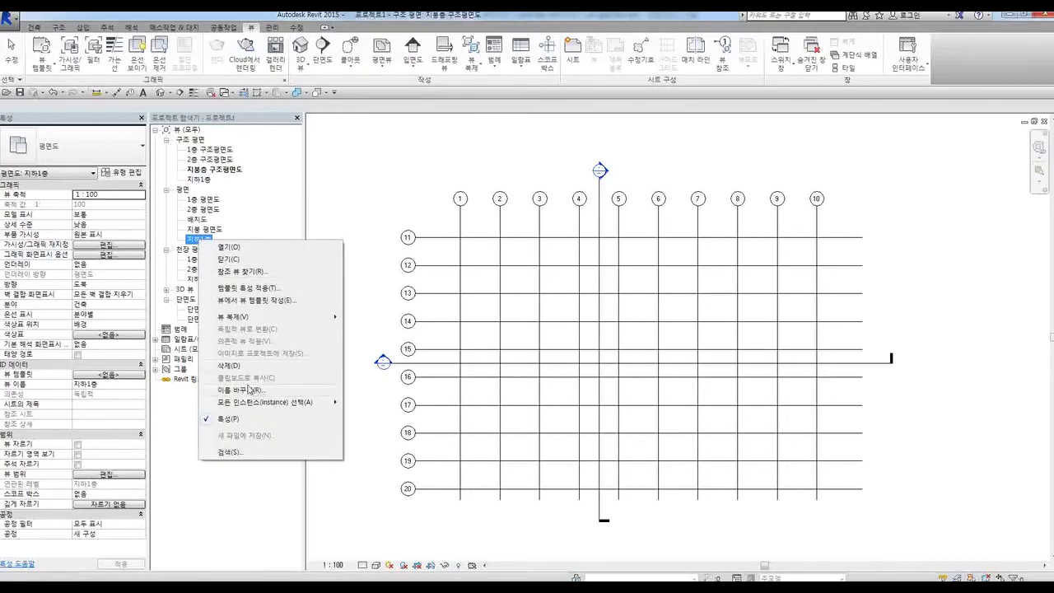
pyautogui.click(252, 390)
pyautogui.click(569, 290)
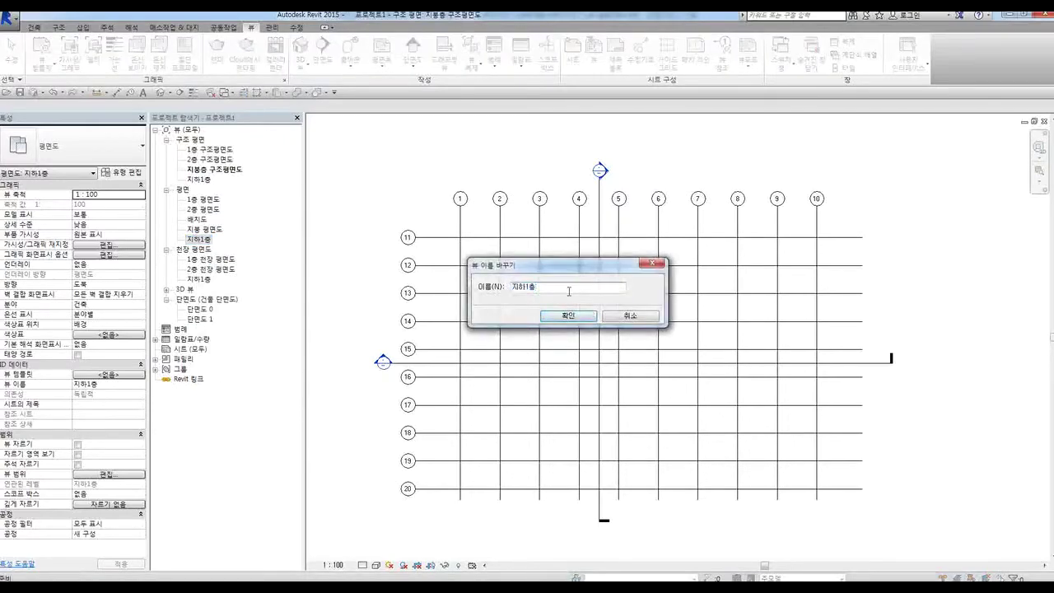
pyautogui.write('평면도')
pyautogui.press('Return')
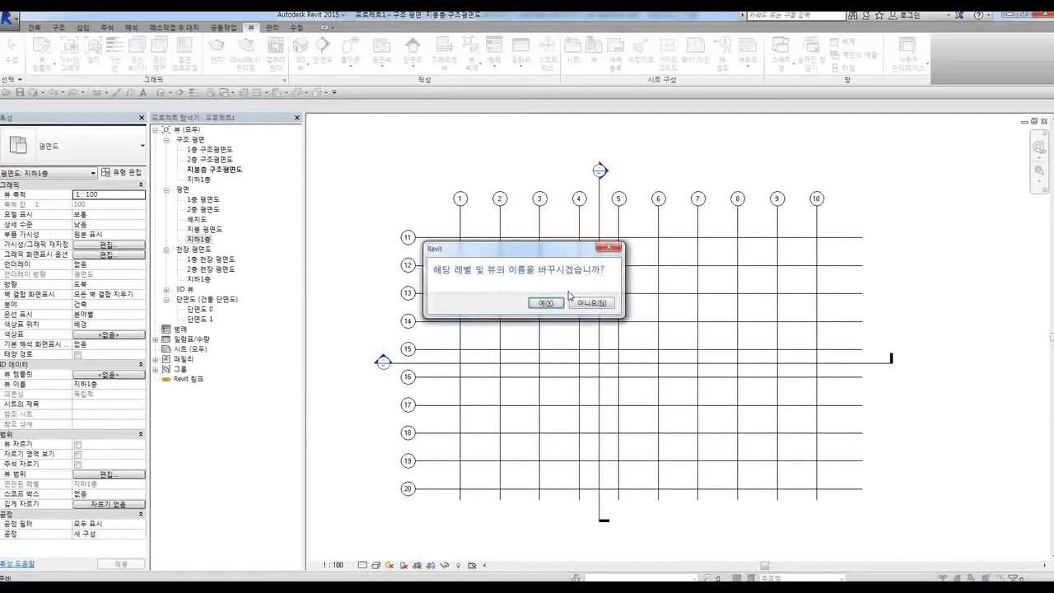
pyautogui.click(591, 303)
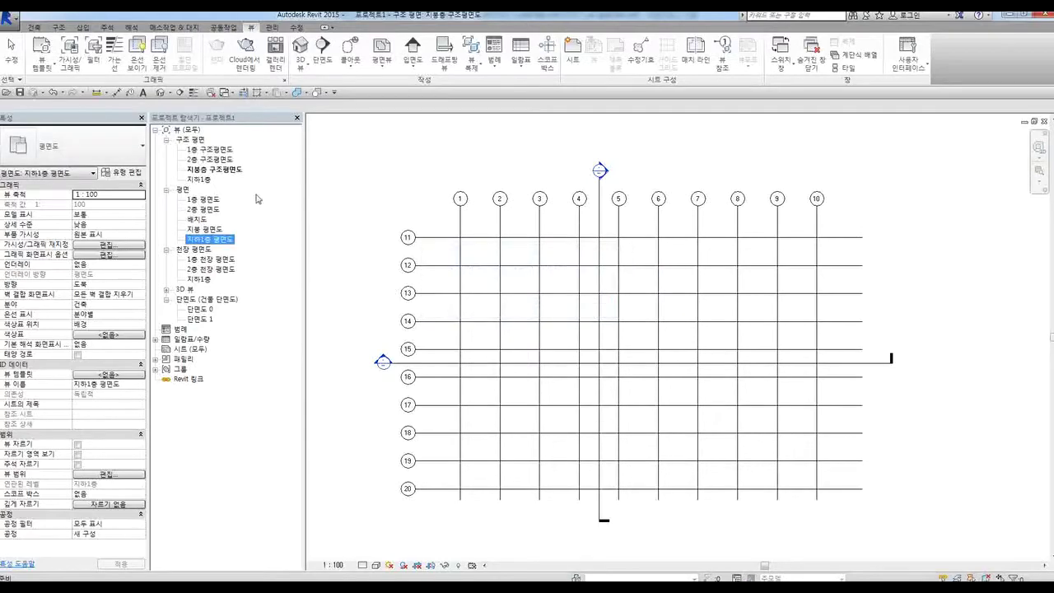
# Rename the 지하1층 structural plan view as 지하1층 구조평면도, keeping the level's own name
pyautogui.click(203, 151)
pyautogui.click(203, 160)
pyautogui.click(203, 170)
pyautogui.click(199, 179)
pyautogui.click(206, 199)
pyautogui.rightClick(202, 180)
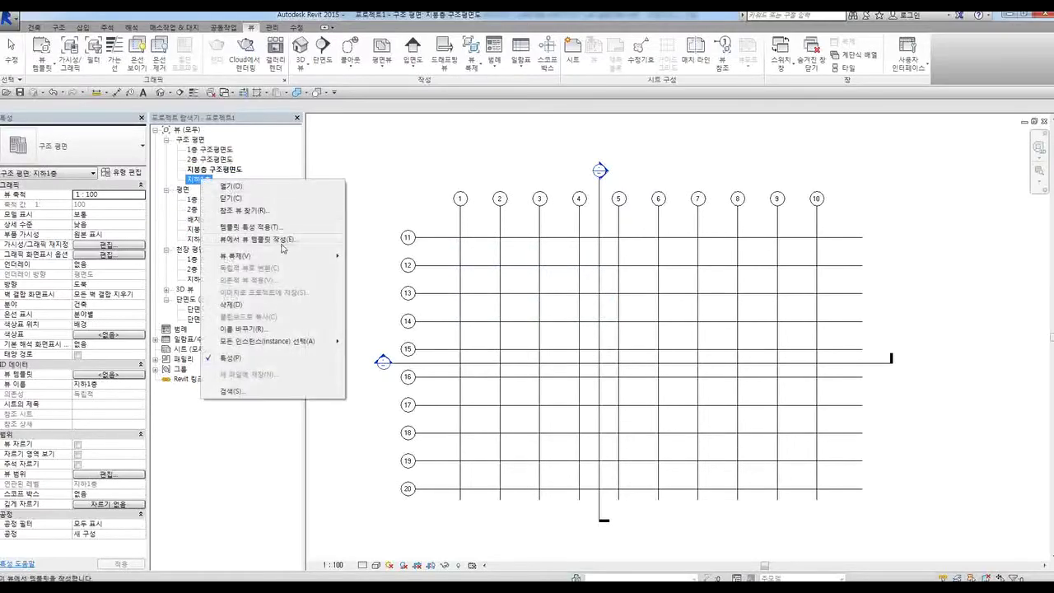
pyautogui.click(272, 244)
pyautogui.click(569, 288)
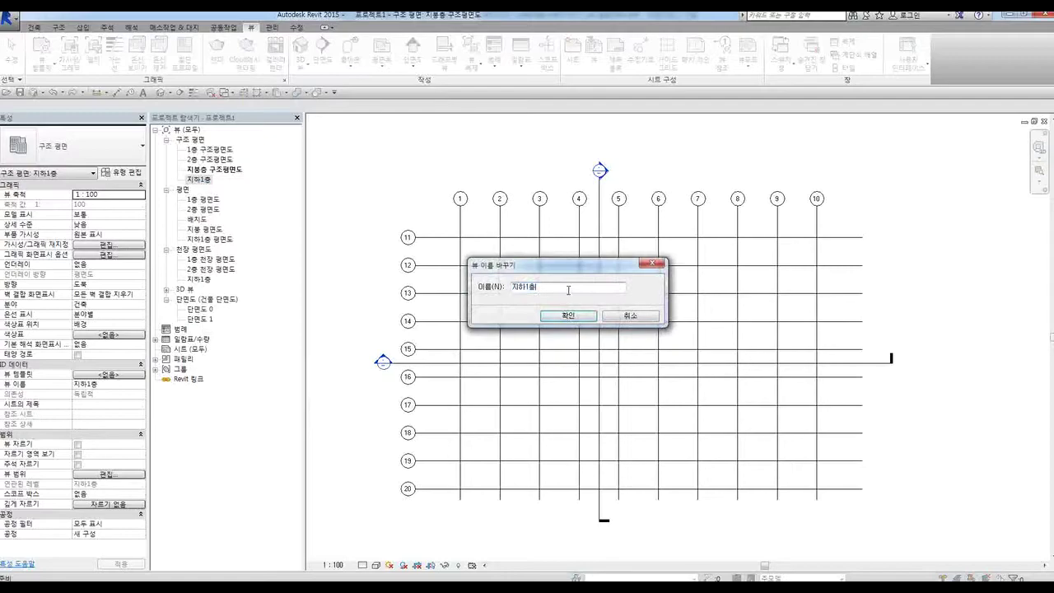
pyautogui.write('구조평면도')
pyautogui.press('Return')
pyautogui.click(585, 302)
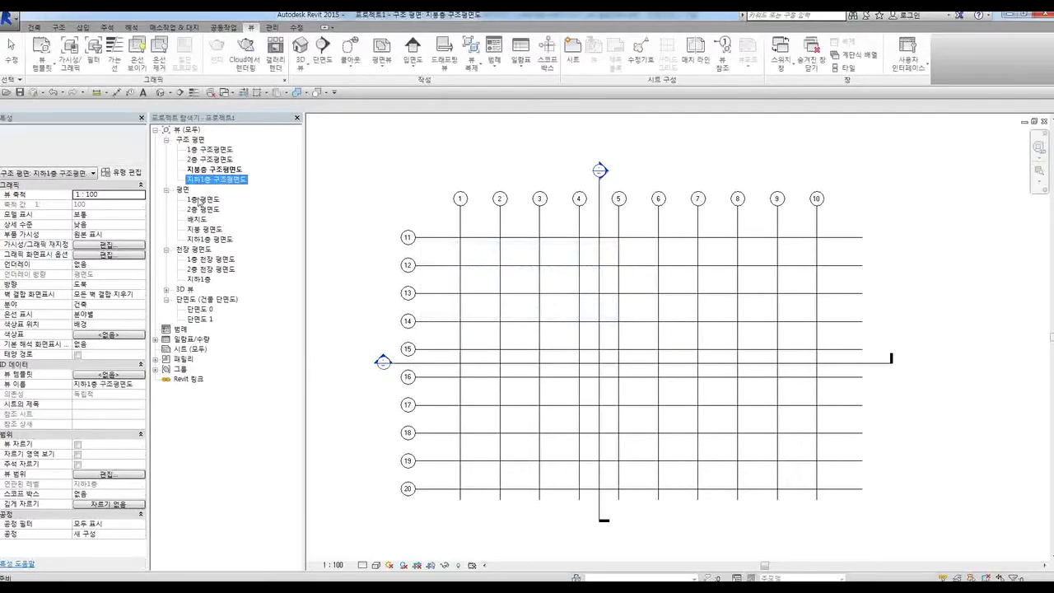
pyautogui.click(203, 229)
pyautogui.click(203, 319)
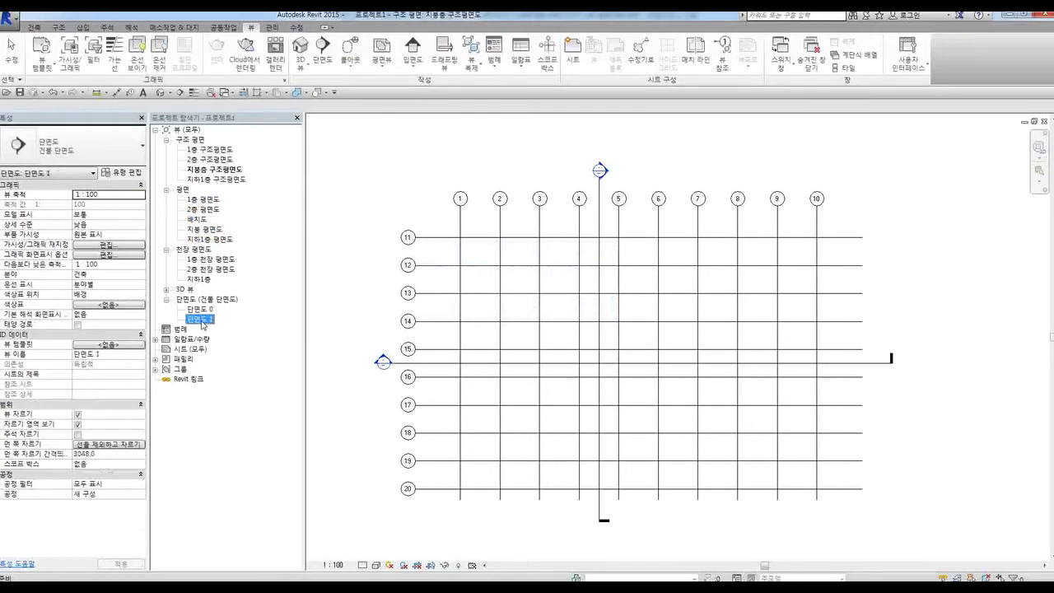
pyautogui.moveTo(690, 437)
pyautogui.mouseDown(button='middle')
pyautogui.moveTo(640, 457)
pyautogui.moveTo(681, 438)
pyautogui.mouseUp(button='middle')
pyautogui.moveTo(632, 383)
pyautogui.mouseDown(button='middle')
pyautogui.moveTo(635, 398)
pyautogui.moveTo(632, 386)
pyautogui.mouseUp(button='middle')
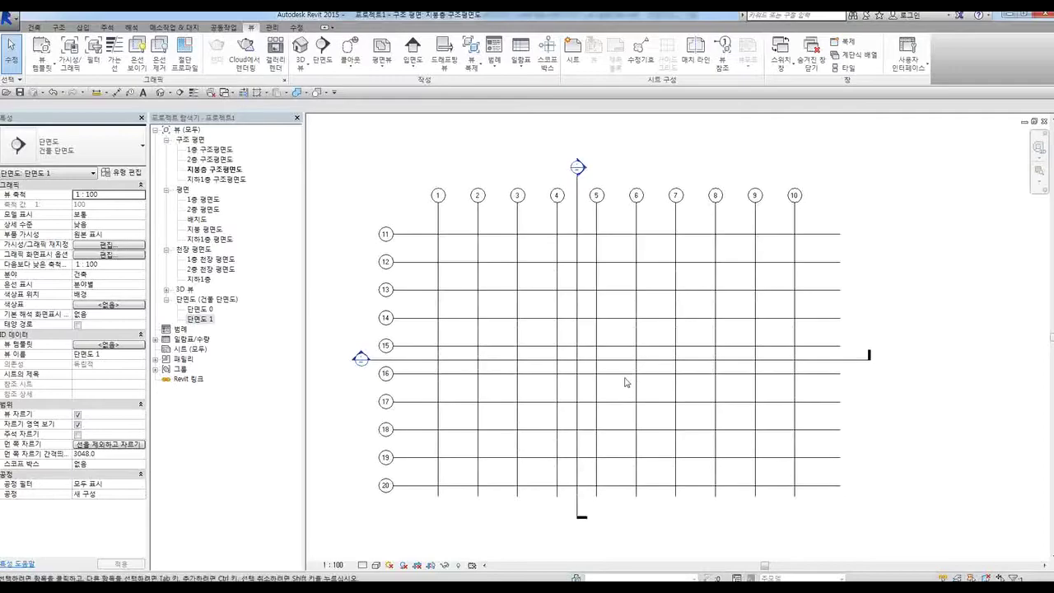
# Open the 지하1층 구조평면도 view and examine its view range levels and offsets, leaving the settings as they are
pyautogui.click(59, 28)
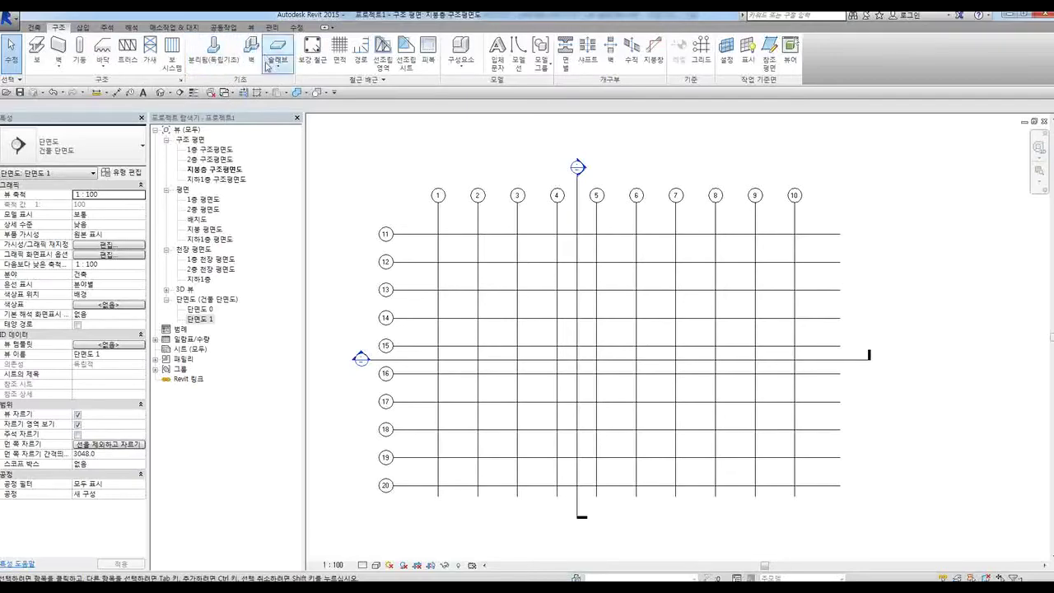
pyautogui.doubleClick(215, 179)
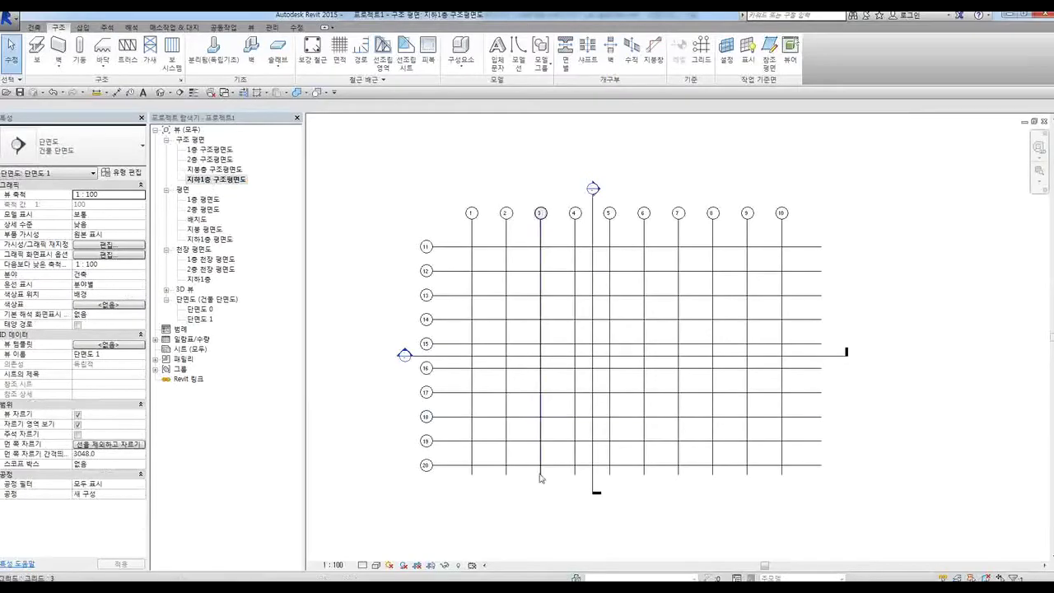
pyautogui.moveTo(561, 397); pyautogui.dragTo(541, 370, button='middle')
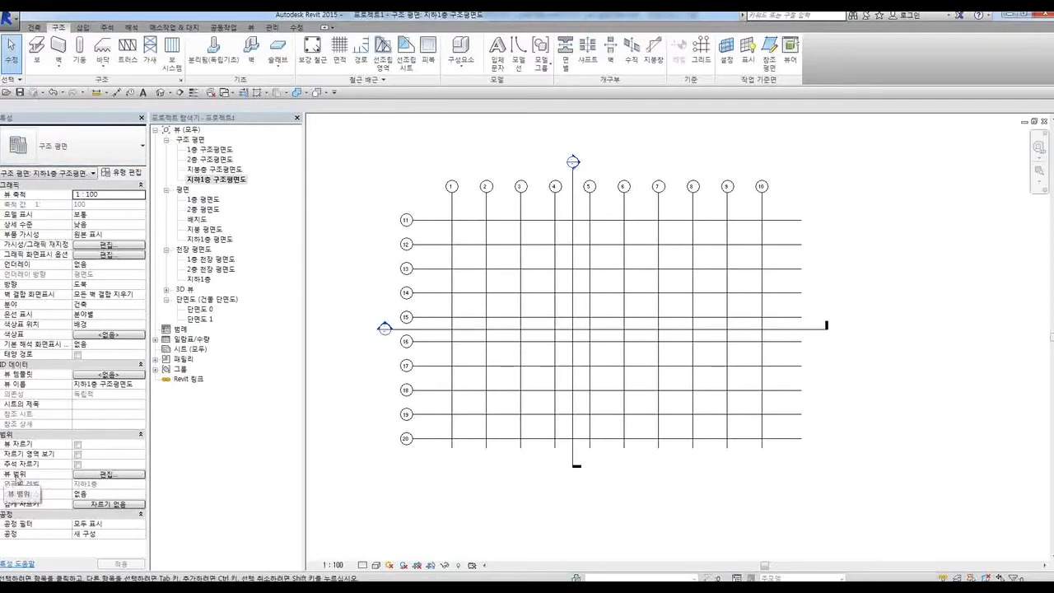
pyautogui.click(109, 475)
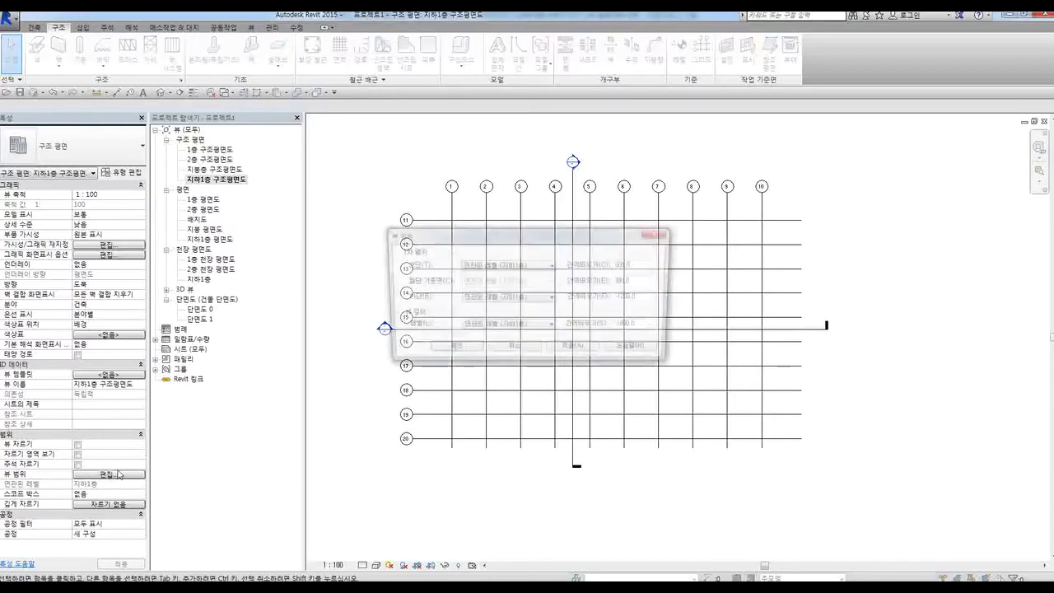
pyautogui.moveTo(482, 238); pyautogui.dragTo(491, 236)
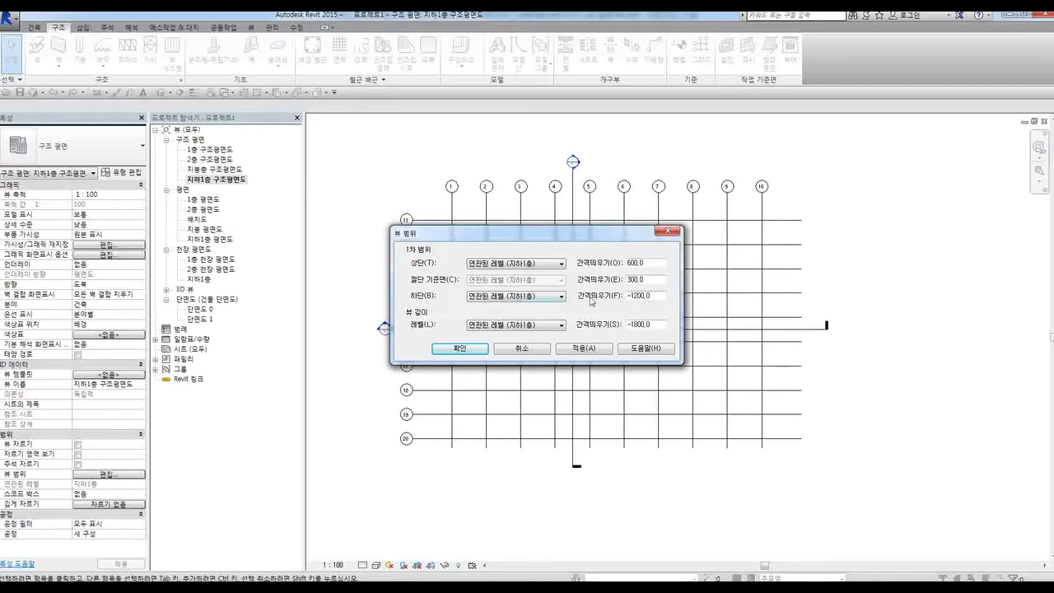
pyautogui.click(666, 234)
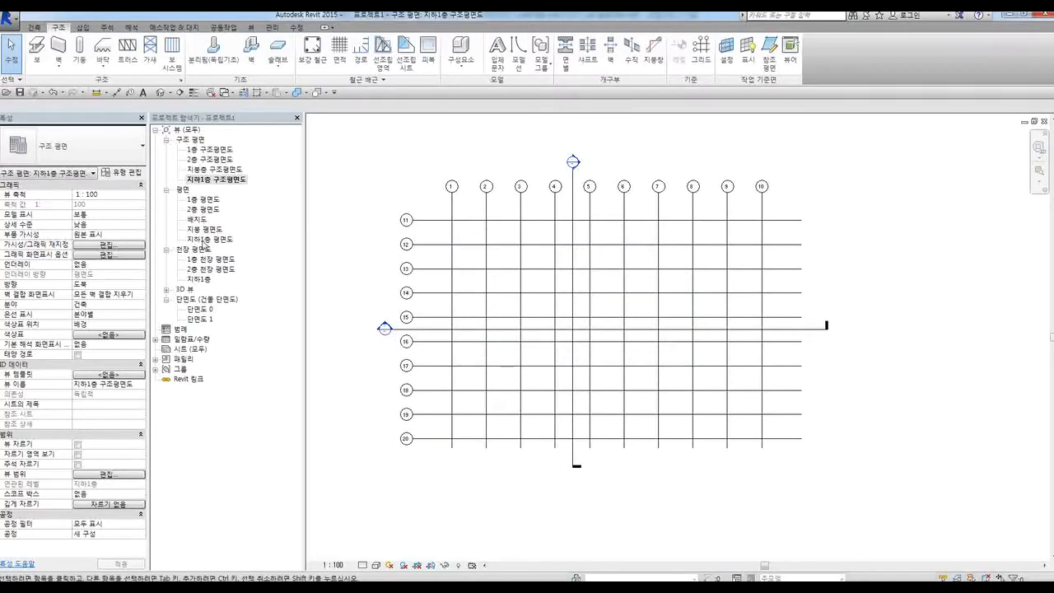
# Open the 지하1층 평면도 floor plan and examine its view range levels and offsets, leaving the settings as they are
pyautogui.doubleClick(208, 239)
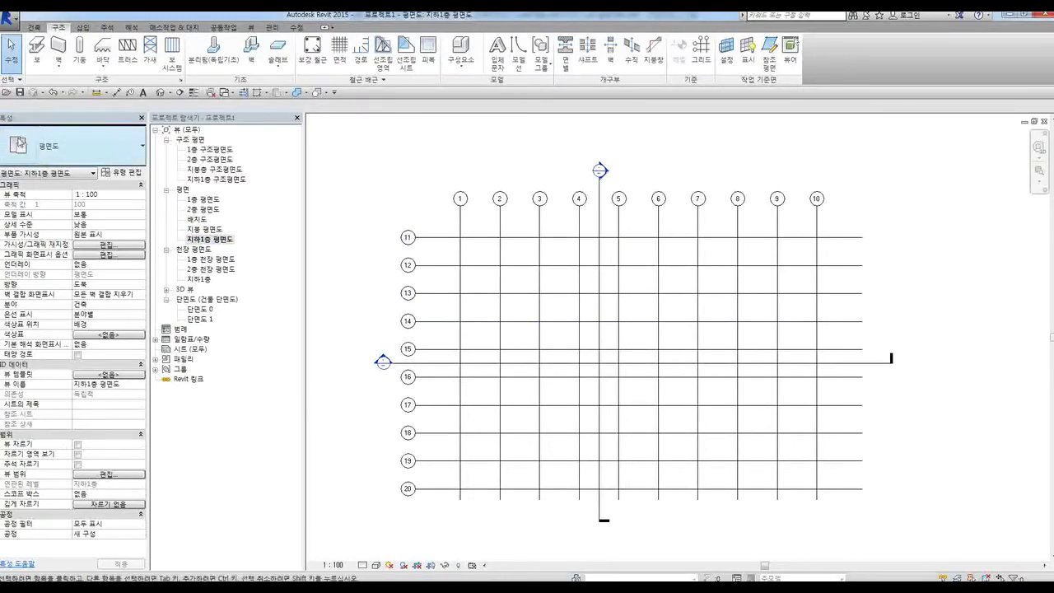
pyautogui.click(111, 475)
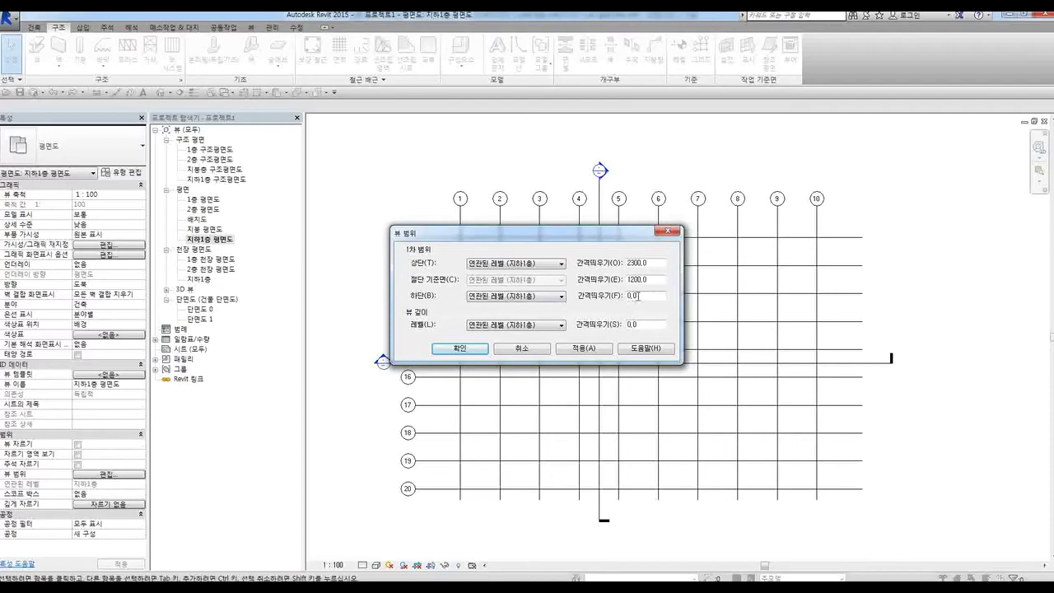
pyautogui.press('Return')
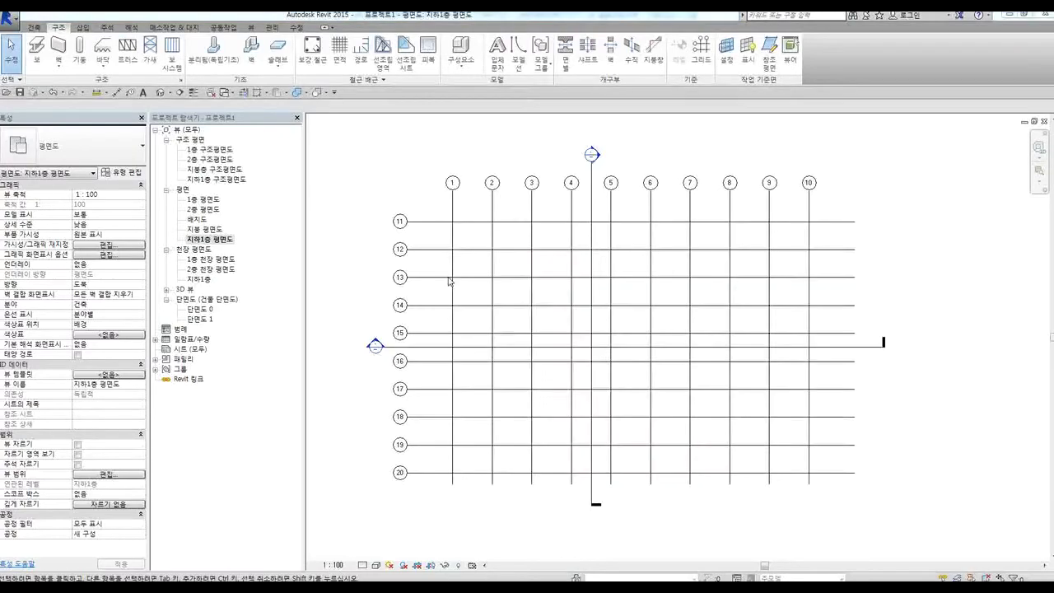
# In the 지하1층 구조평면도 view, start an isolated foundation and load the 기초-직사각형 family from the 구조 기초 library folder
pyautogui.doubleClick(214, 180)
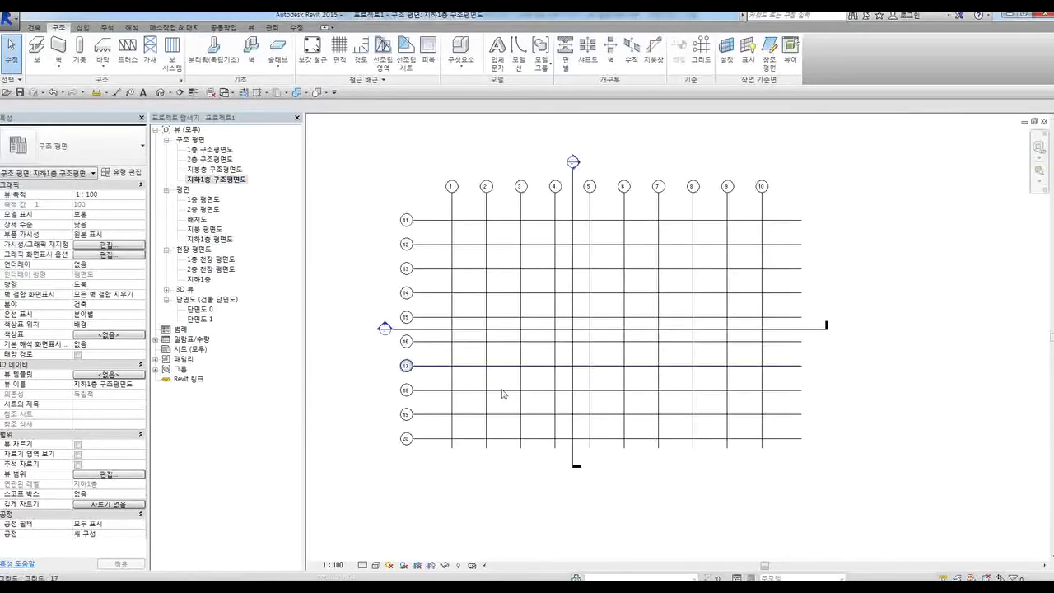
pyautogui.moveTo(550, 466); pyautogui.dragTo(544, 489, button='middle')
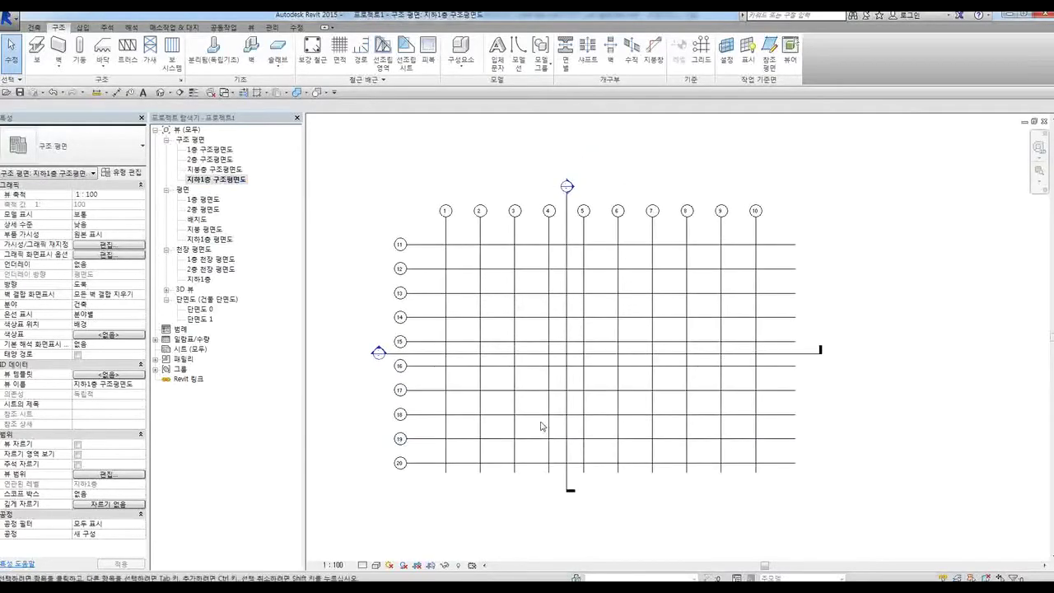
pyautogui.click(211, 64)
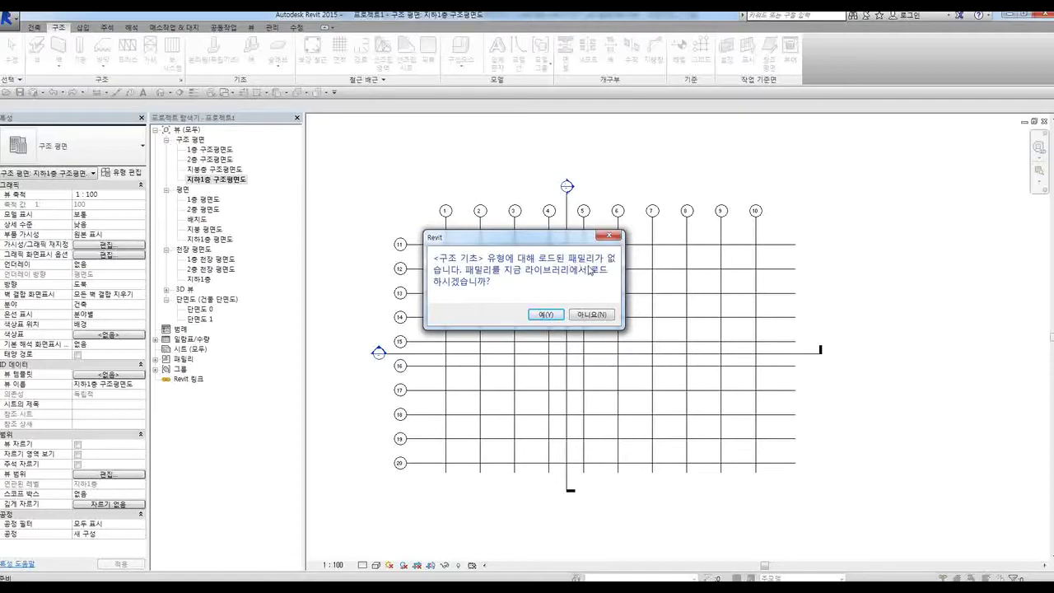
pyautogui.click(545, 316)
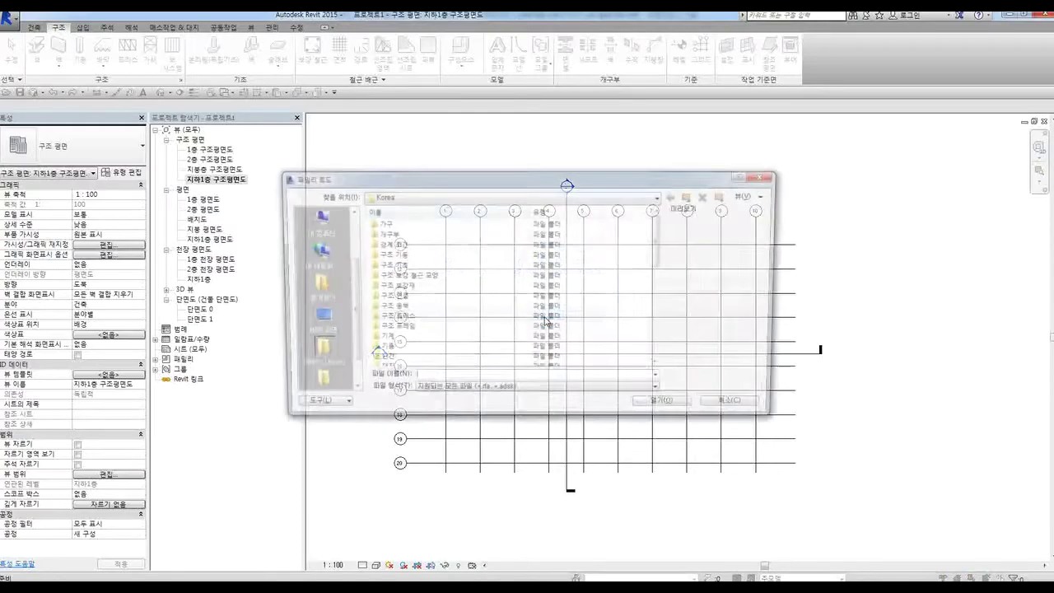
pyautogui.moveTo(397, 184); pyautogui.dragTo(432, 176)
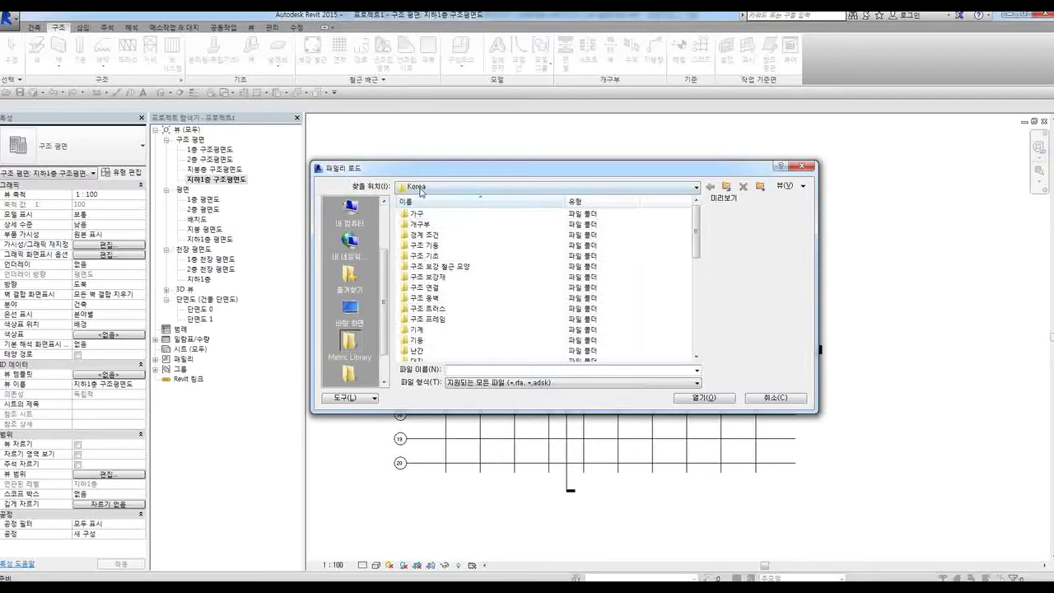
pyautogui.doubleClick(434, 256)
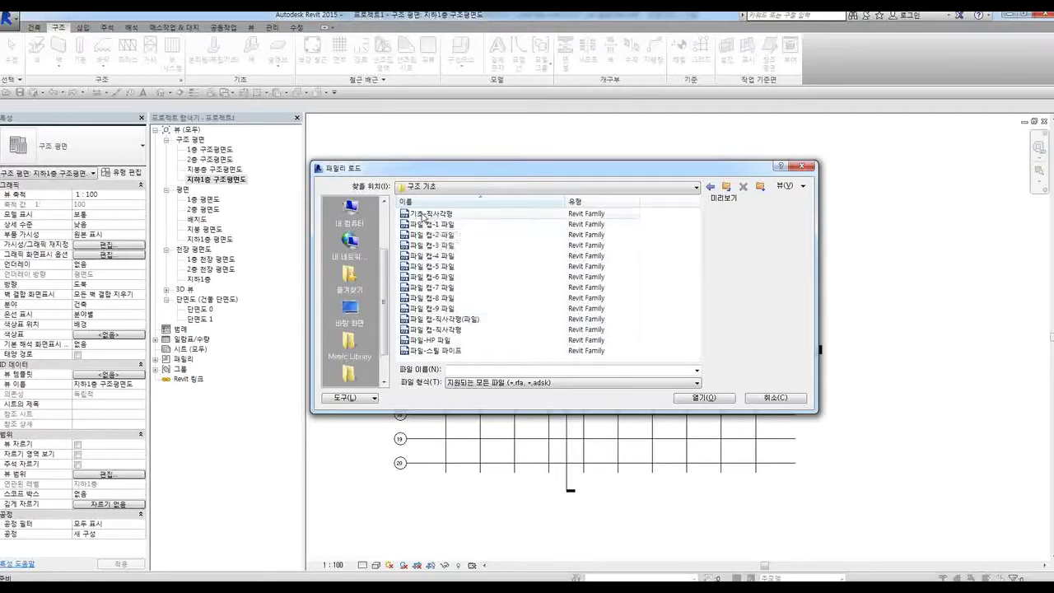
pyautogui.click(424, 216)
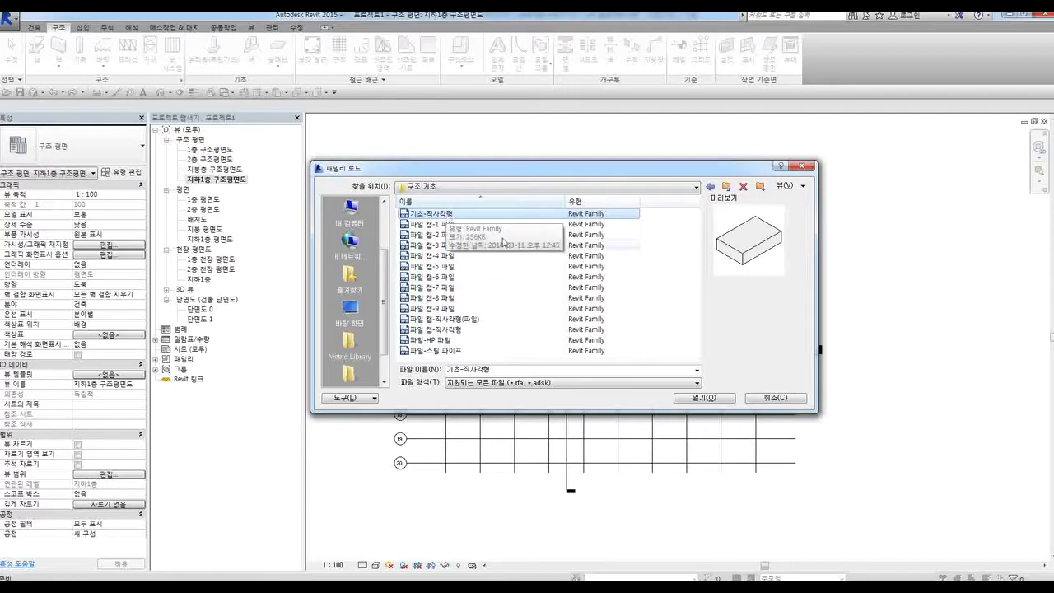
pyautogui.click(705, 398)
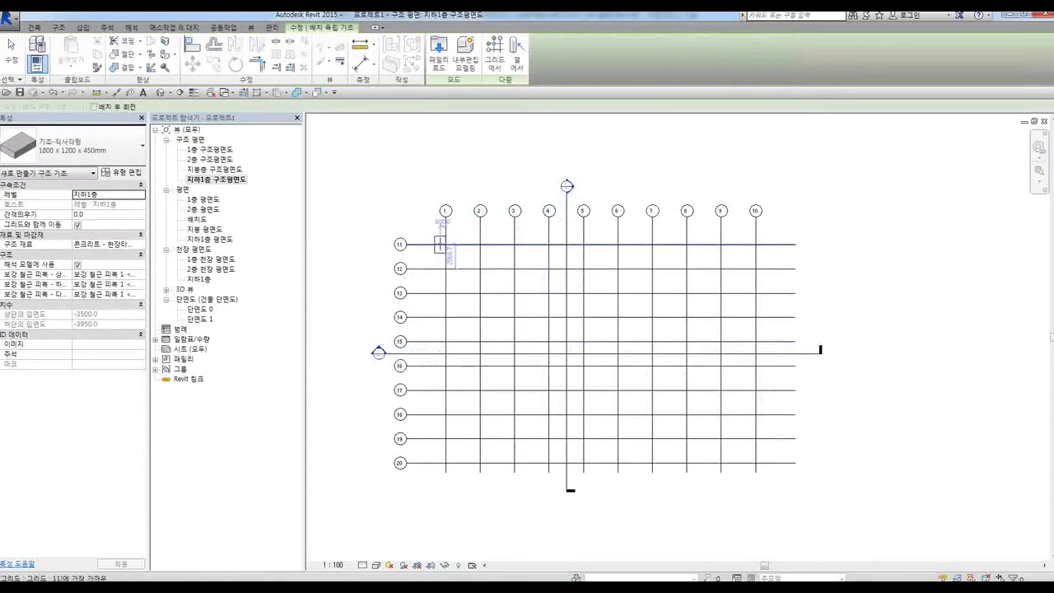
# Place a 1800 x 1200 x 450mm rectangular footing at the intersection of grids 1 and 11
pyautogui.scroll(6, 440, 245)
pyautogui.scroll(-6, 449, 243)
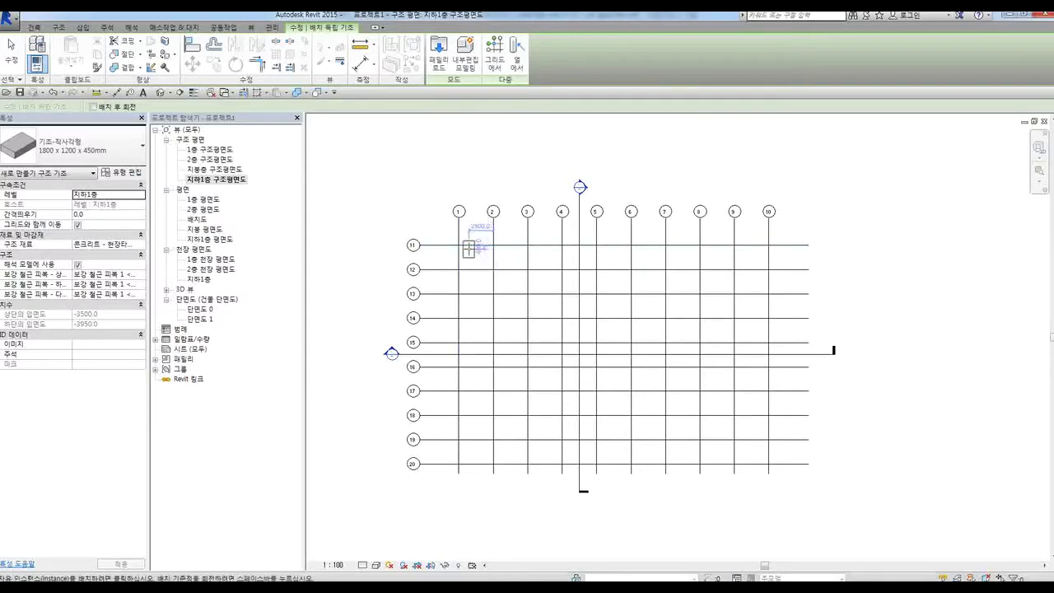
pyautogui.scroll(4, 469, 249)
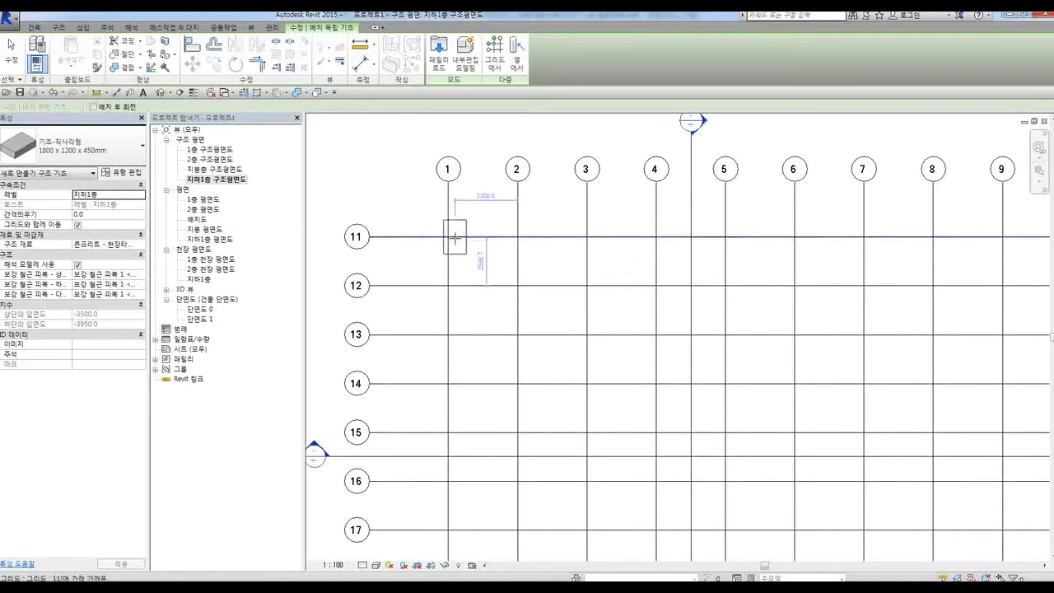
pyautogui.scroll(2, 447, 237)
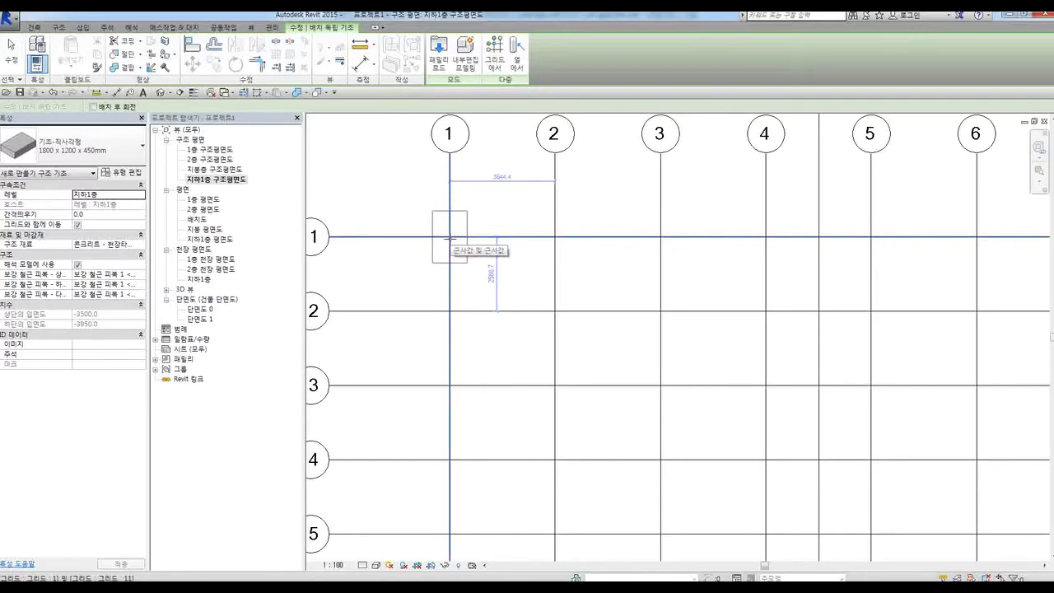
pyautogui.click(449, 239)
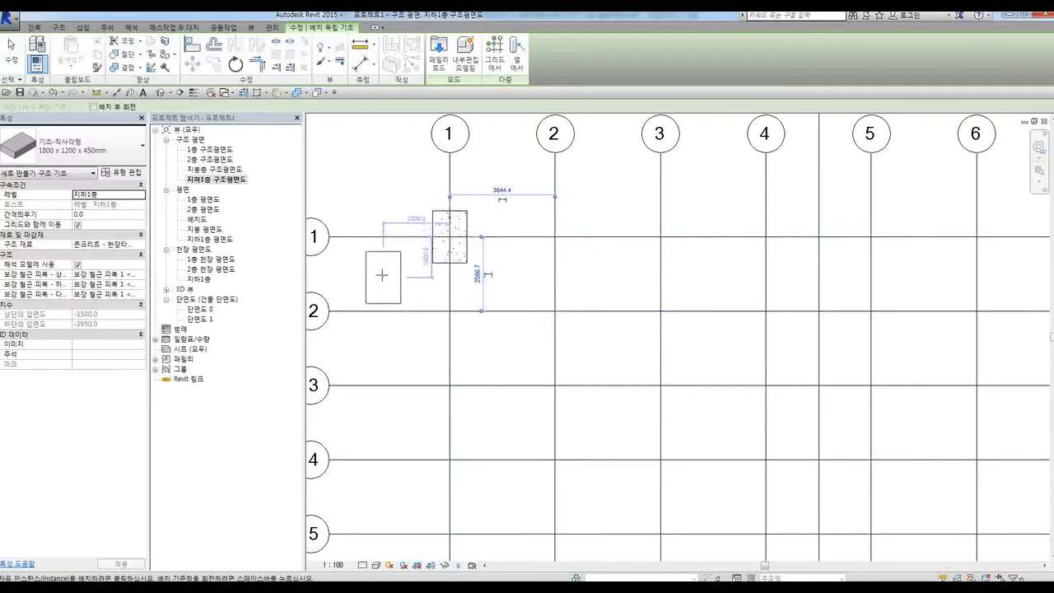
# Place a second footing off the grid, about 2200 mm left of and 1300 mm below the first one
pyautogui.click(386, 275)
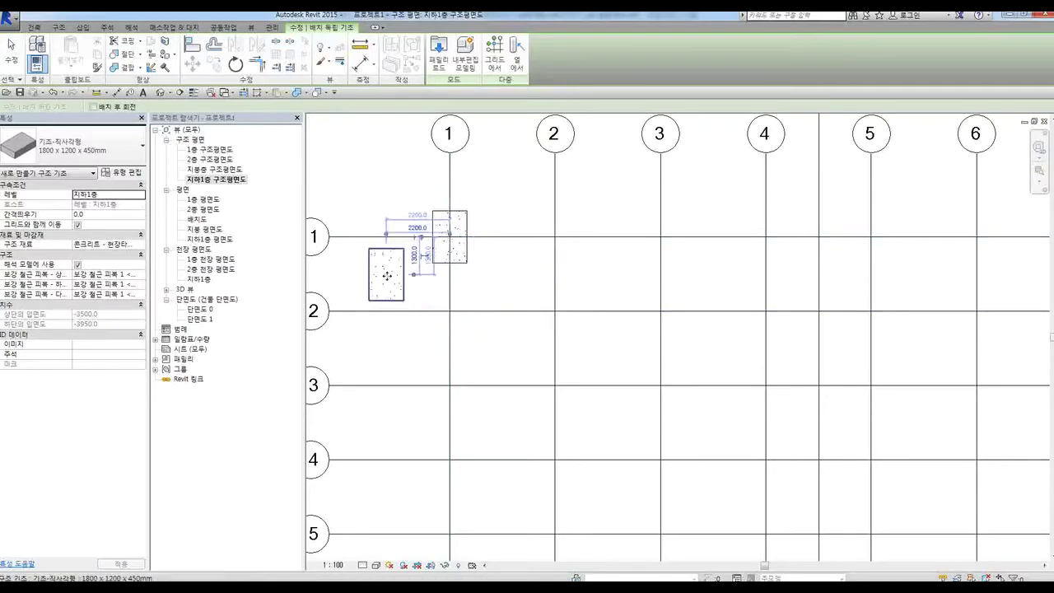
pyautogui.press('Escape')
pyautogui.press('Escape')
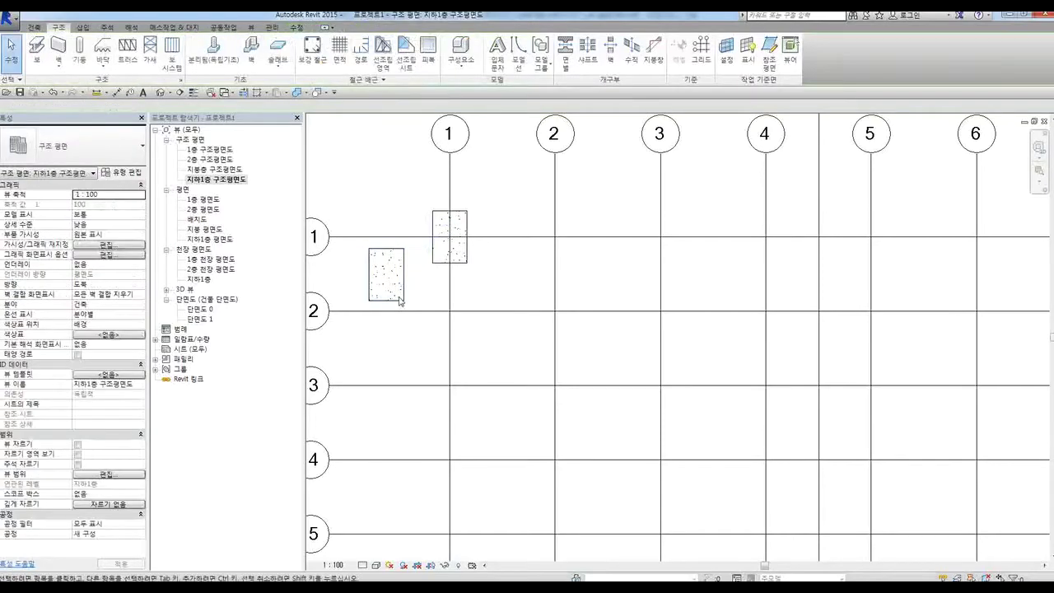
# Try moving the off-grid footing by its centre to the intersection of grids 1 and 12, and undo the move
pyautogui.click(400, 301)
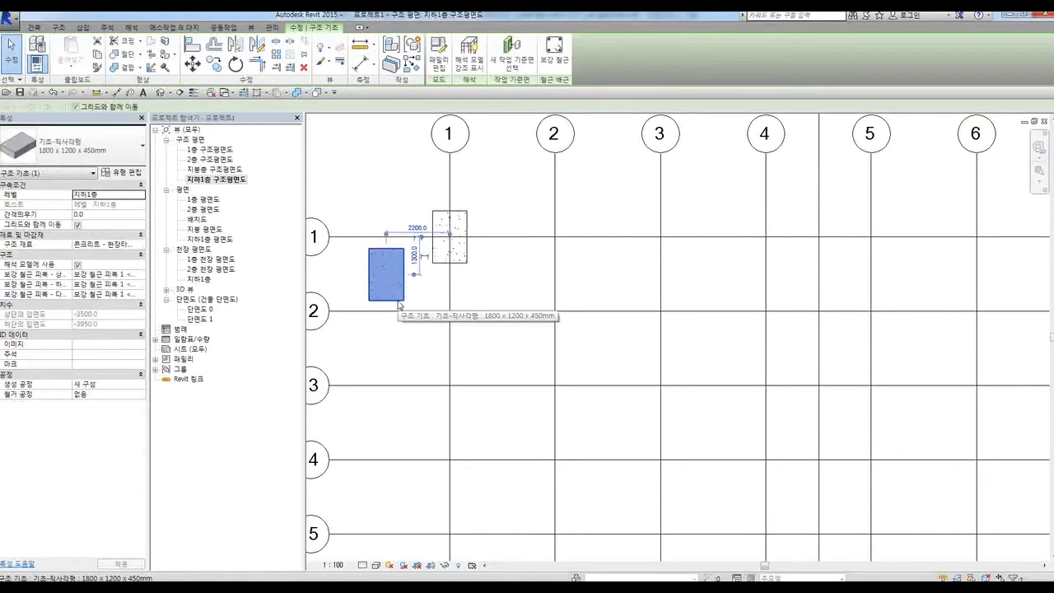
pyautogui.press('m')
pyautogui.press('v')
pyautogui.click(391, 278)
pyautogui.click(450, 311)
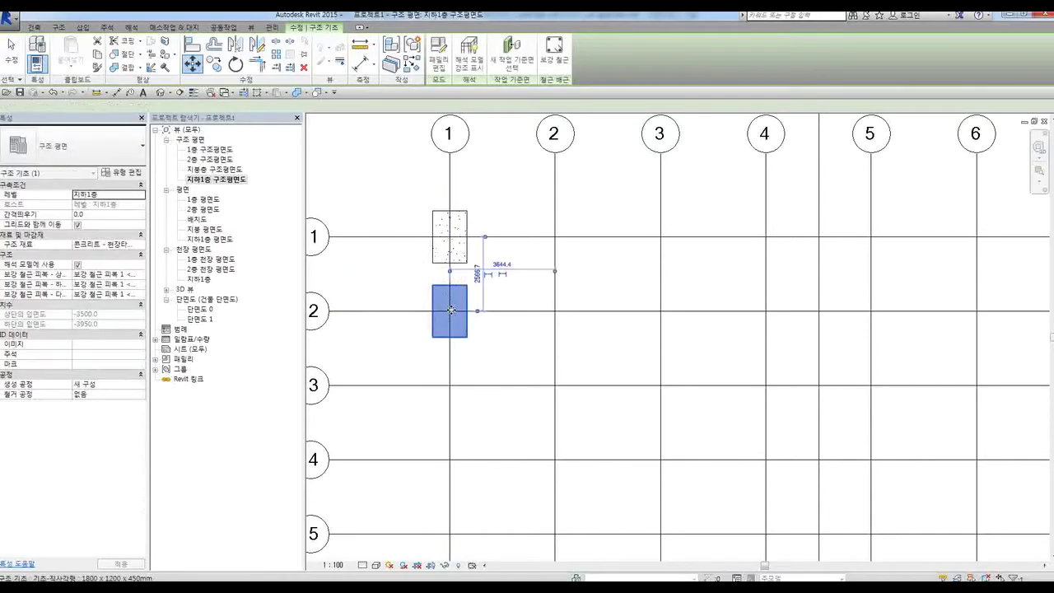
pyautogui.press('Escape')
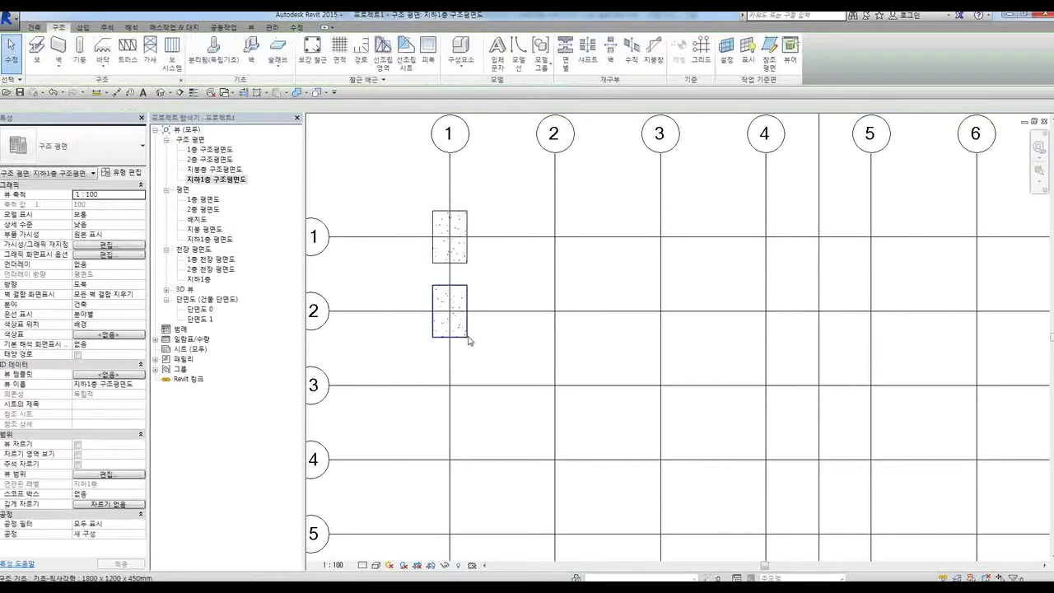
pyautogui.hotkey('ctrl', 'z')
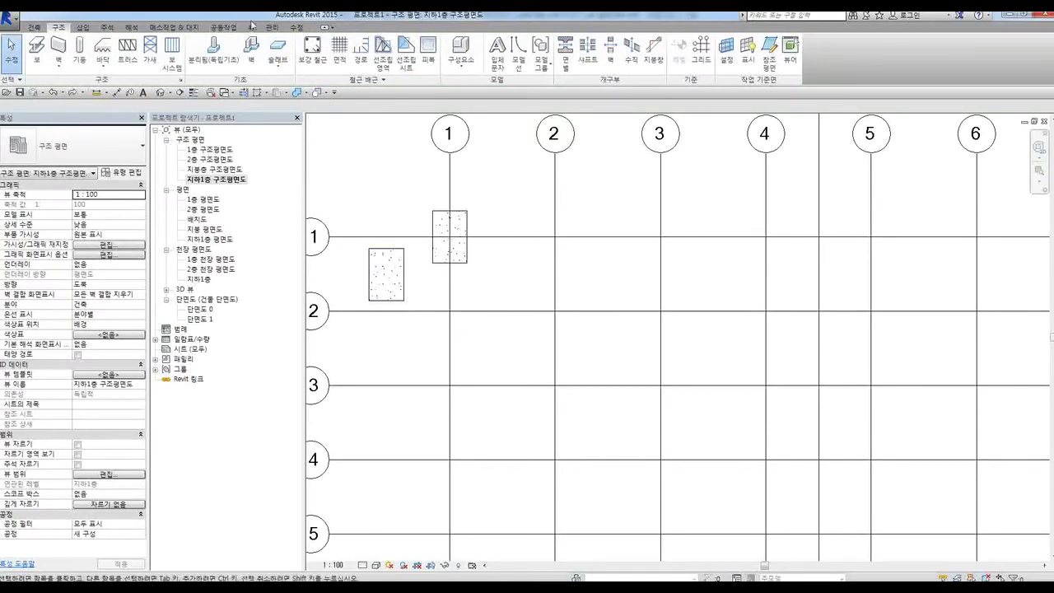
# Align the off-grid footing's centre lines with grid 12 and grid 1 using the Align tool
pyautogui.click(293, 27)
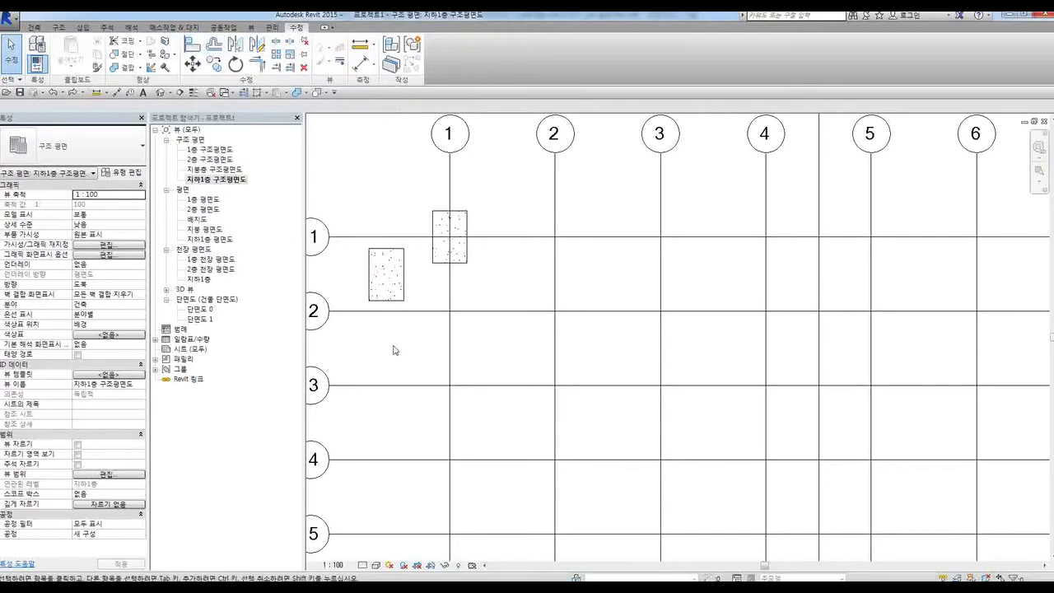
pyautogui.moveTo(405, 344); pyautogui.dragTo(447, 358, button='middle')
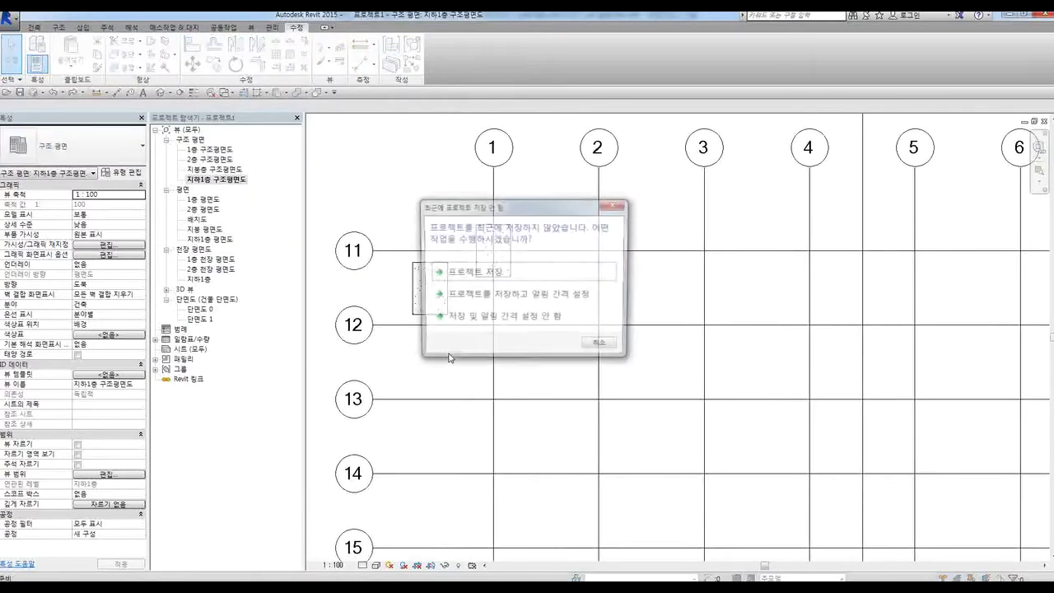
pyautogui.press('Escape')
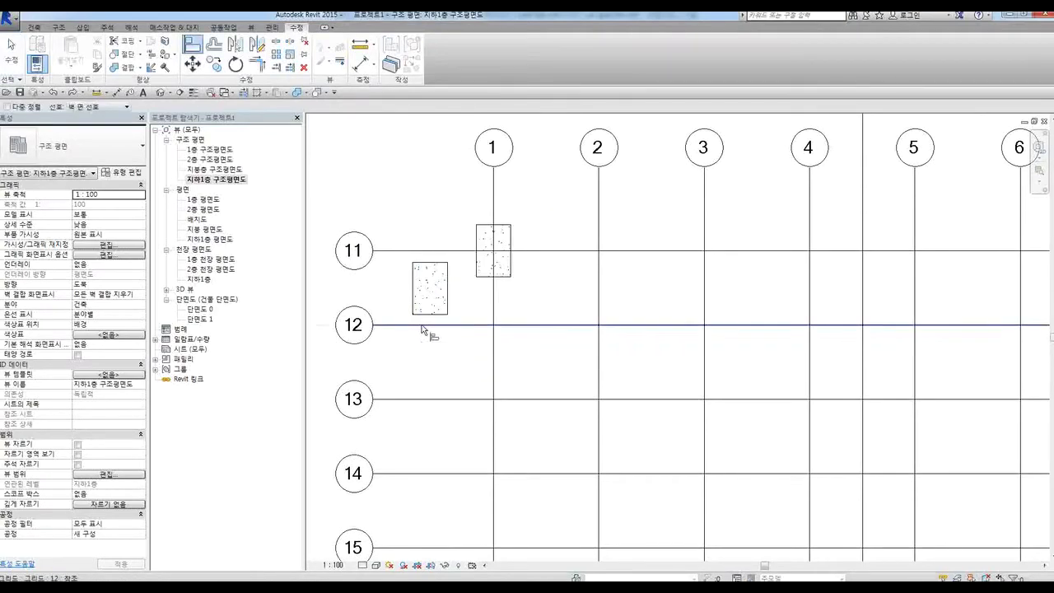
pyautogui.click(421, 326)
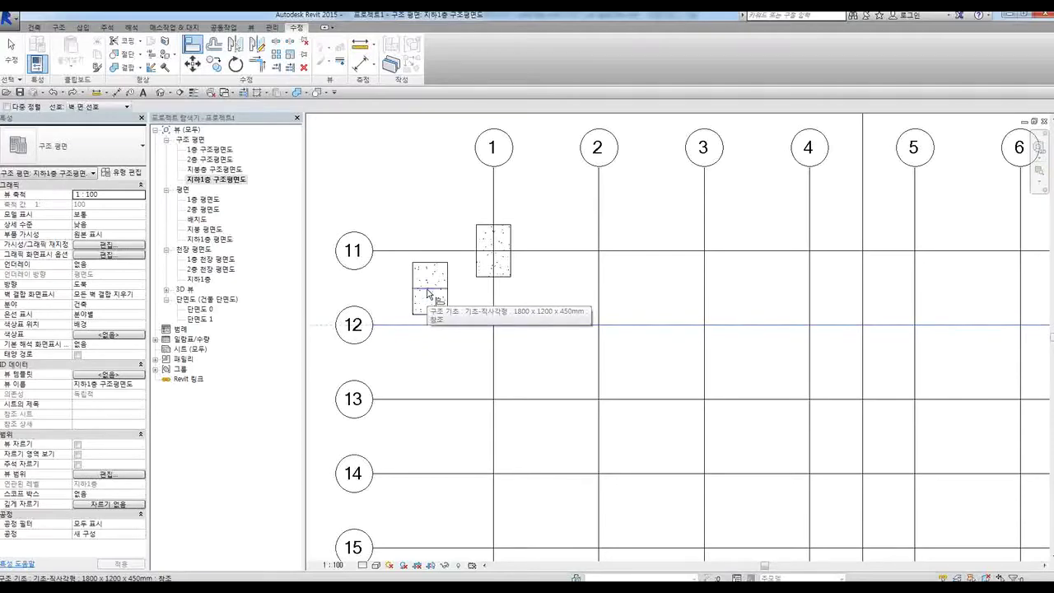
pyautogui.click(428, 293)
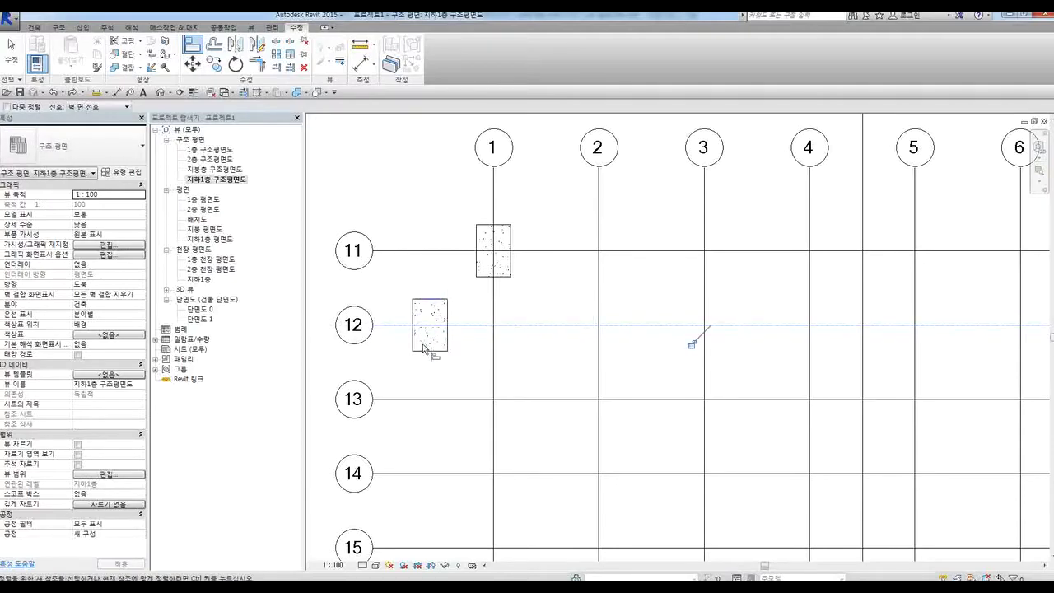
pyautogui.click(492, 342)
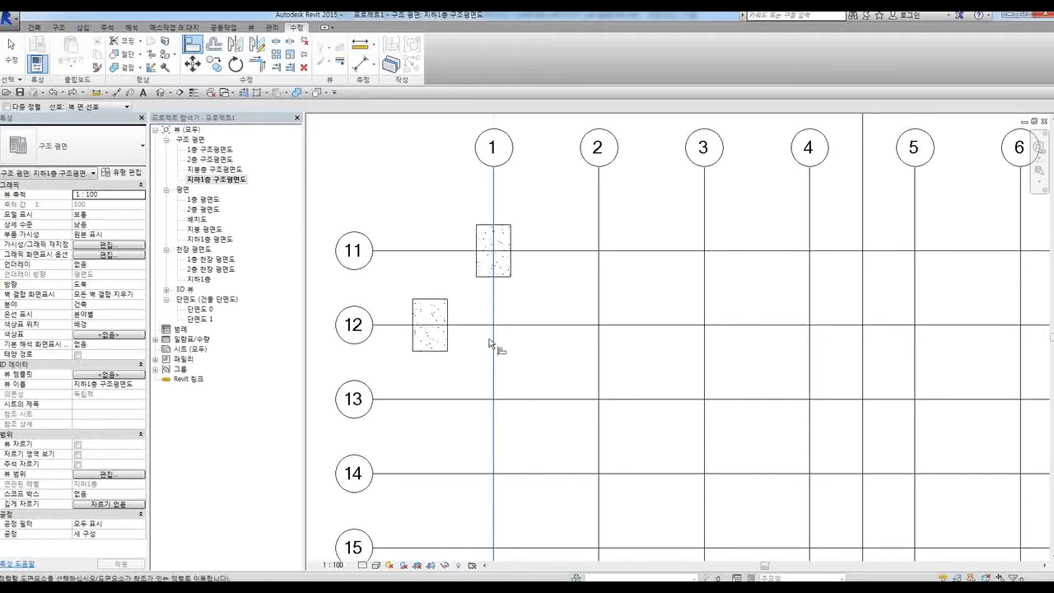
pyautogui.click(431, 340)
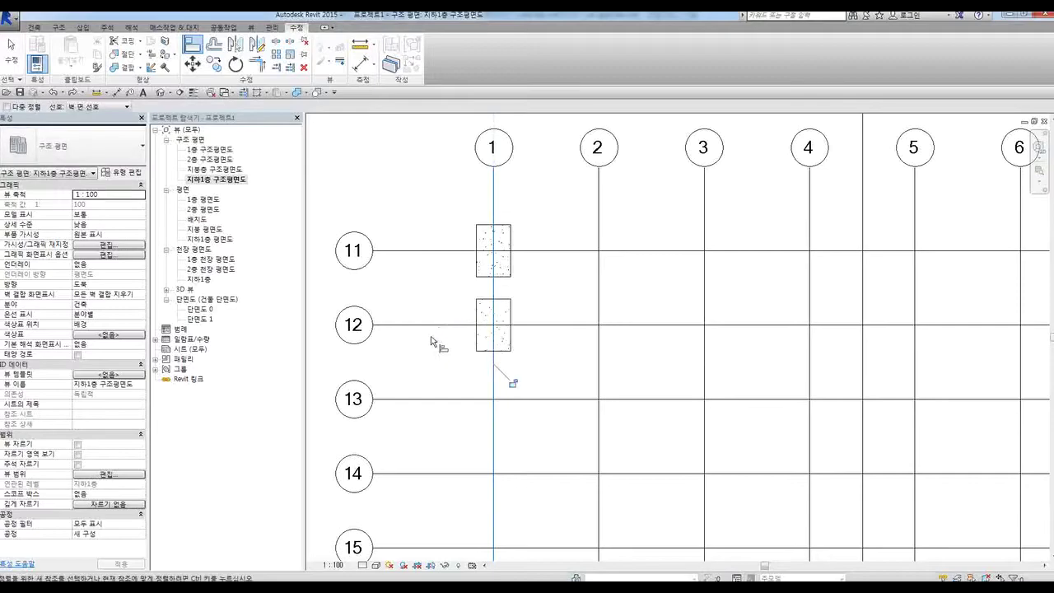
pyautogui.press('Escape')
pyautogui.press('Escape')
# Place 1800 x 1200 x 450mm footings at all intersections of grids 1 and 2 with grids 14 to 19 using the at-grids option
pyautogui.scroll(-3, 486, 362)
pyautogui.scroll(1, 503, 367)
pyautogui.moveTo(505, 372); pyautogui.dragTo(475, 314, button='middle')
pyautogui.scroll(-2, 454, 353)
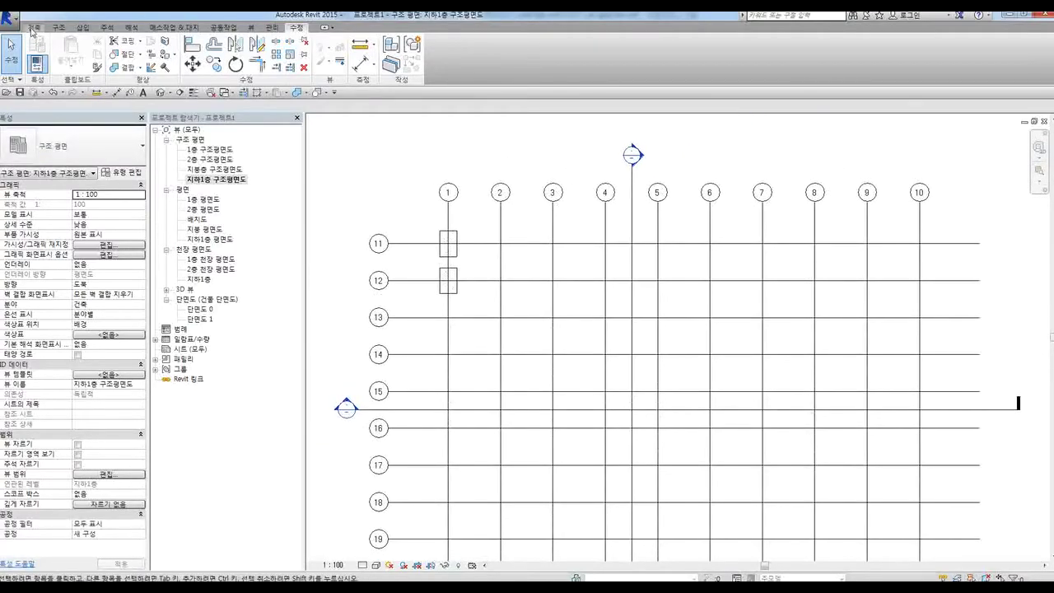
pyautogui.click(66, 29)
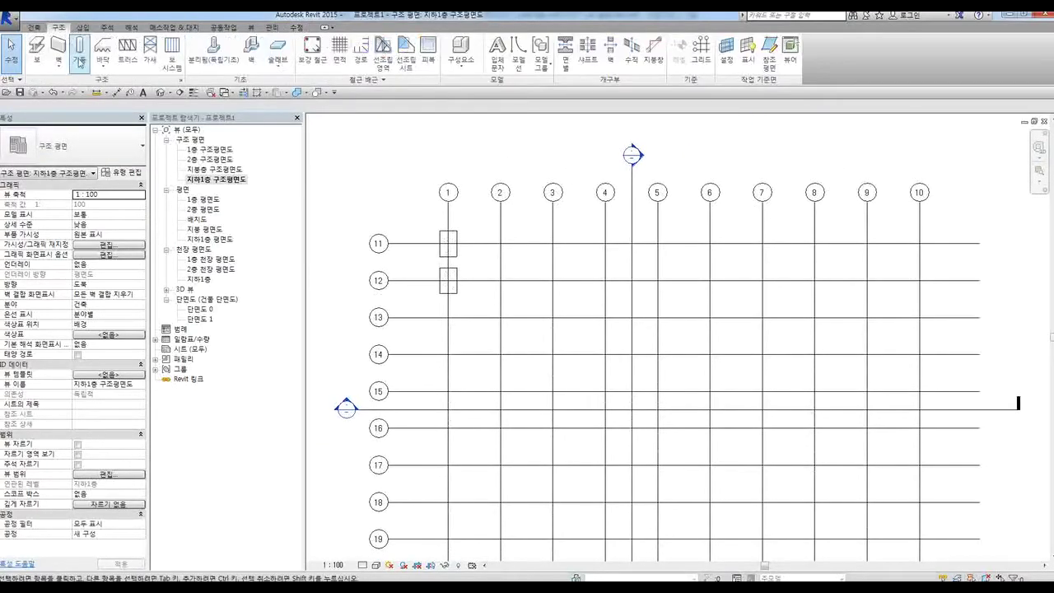
pyautogui.click(216, 56)
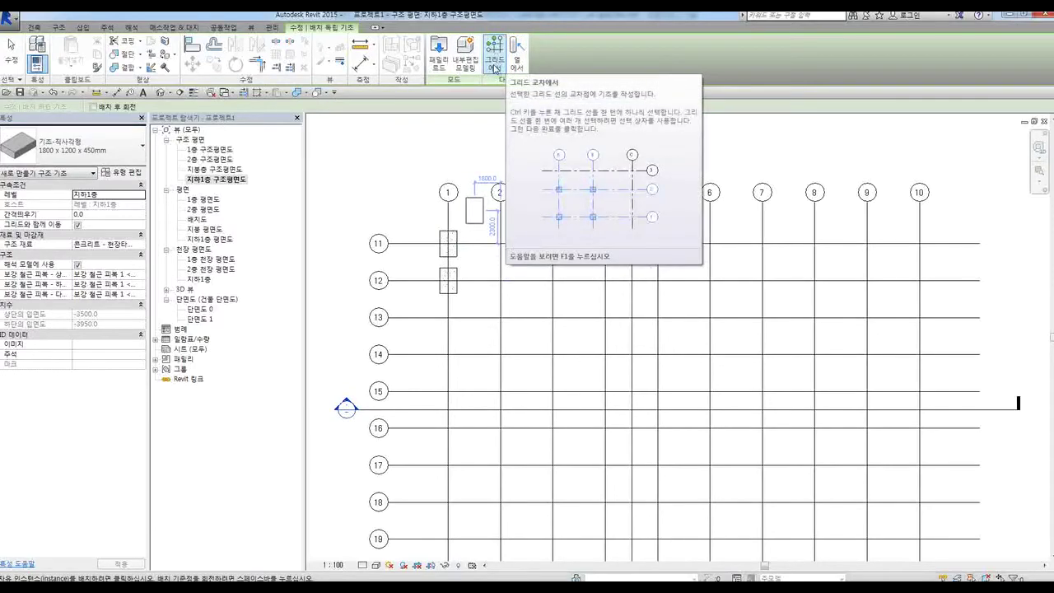
pyautogui.click(495, 68)
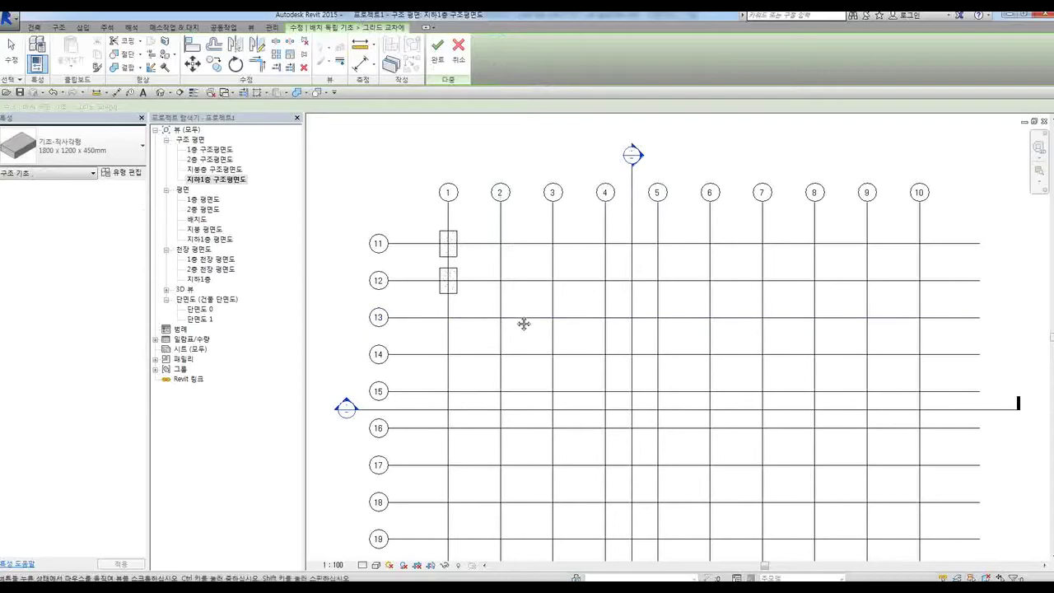
pyautogui.scroll(-3, 521, 296)
pyautogui.scroll(-2, 522, 290)
pyautogui.scroll(1, 491, 334)
pyautogui.moveTo(518, 349); pyautogui.dragTo(545, 433, button='middle')
pyautogui.moveTo(534, 472); pyautogui.dragTo(477, 293)
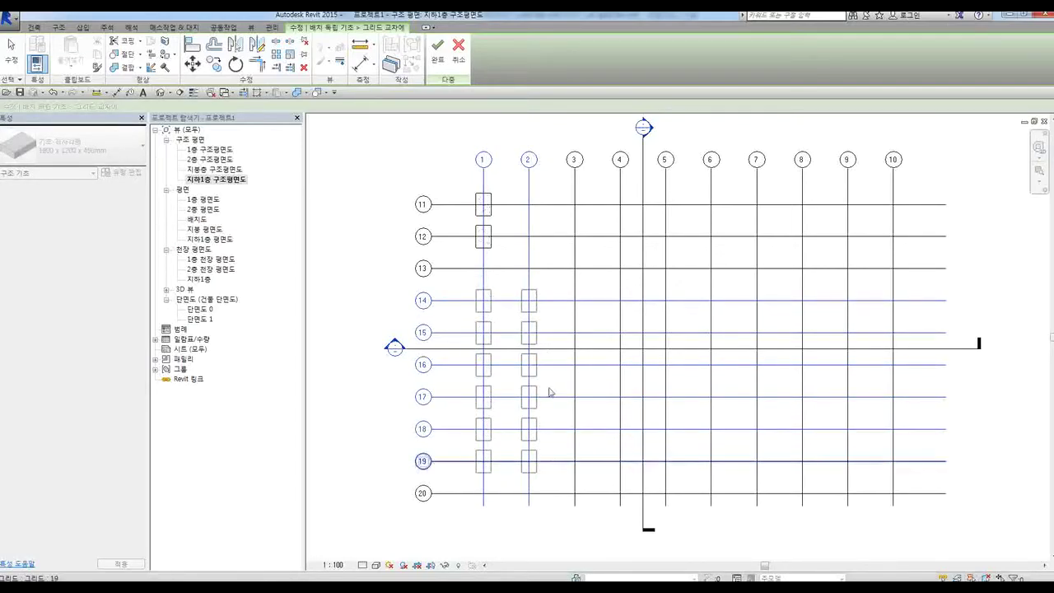
pyautogui.scroll(5, 470, 300)
pyautogui.scroll(3, 475, 302)
pyautogui.scroll(-8, 499, 266)
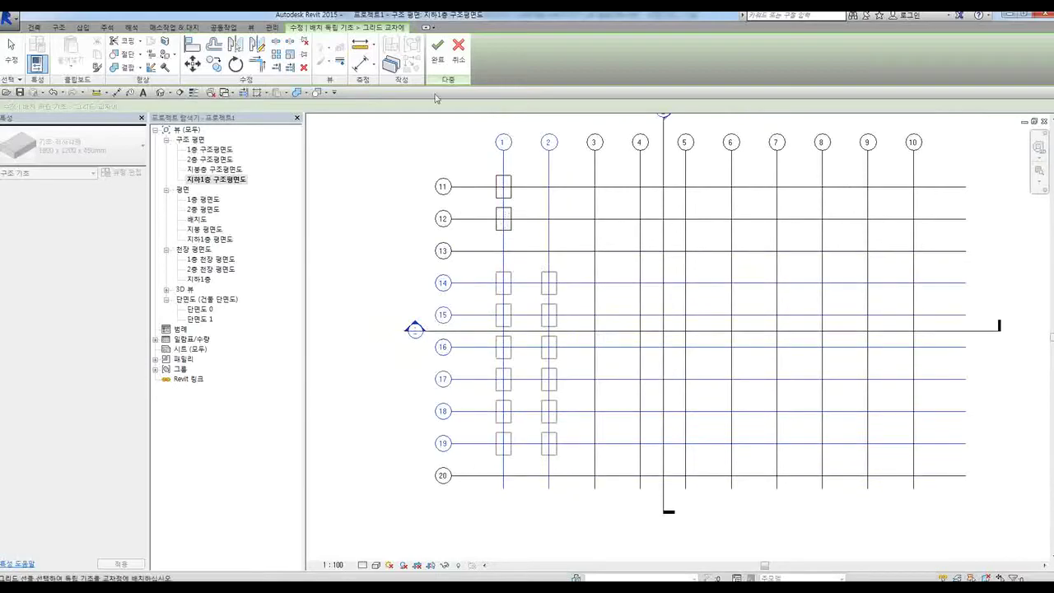
pyautogui.click(437, 50)
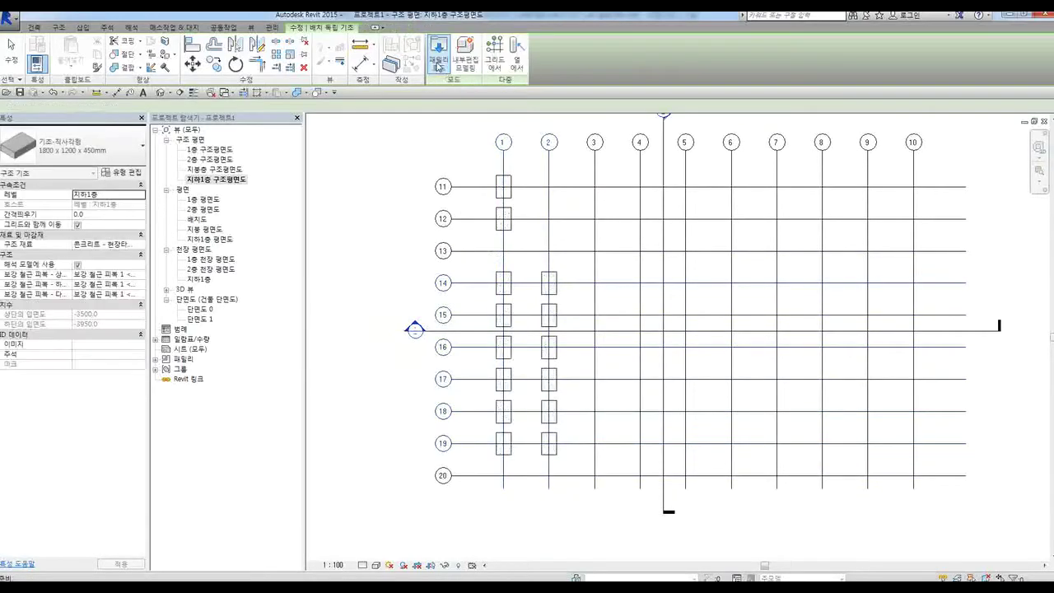
# Examine the footings placed along grids 1 and 2 and the intersections of grids 11 to 13 without footings
pyautogui.scroll(2, 528, 285)
pyautogui.press('Escape')
pyautogui.click(508, 293)
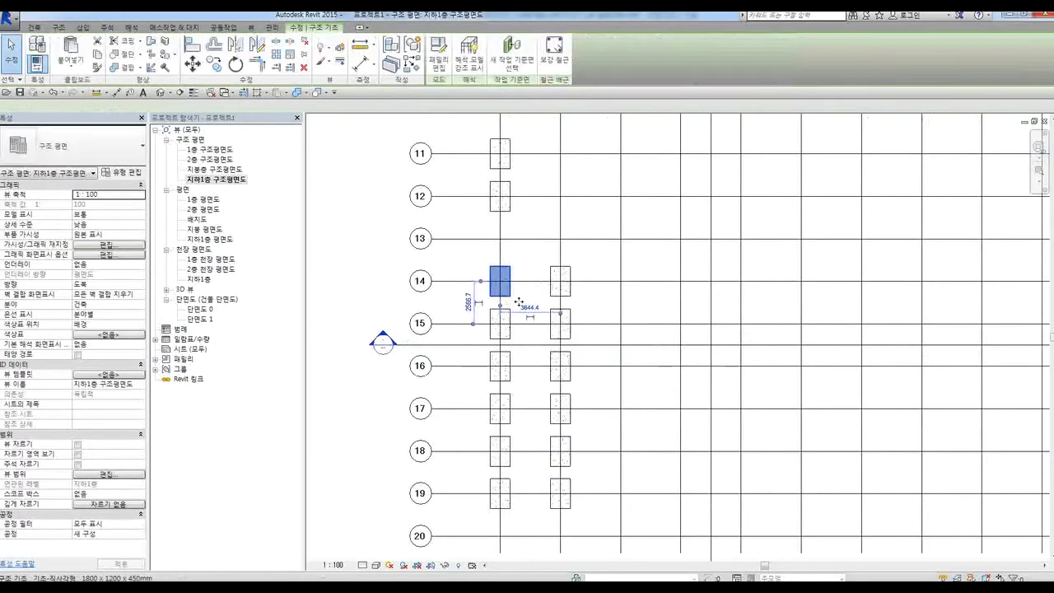
pyautogui.click(526, 305)
pyautogui.click(568, 298)
pyautogui.click(570, 296)
pyautogui.click(588, 304)
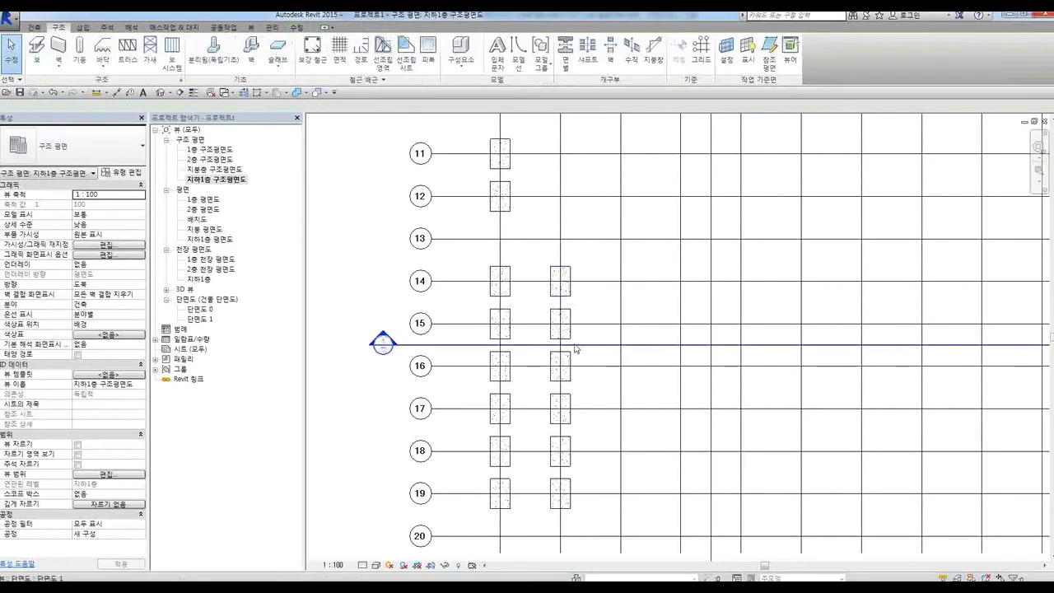
pyautogui.click(575, 346)
pyautogui.scroll(-3, 575, 349)
pyautogui.press('Escape')
pyautogui.moveTo(574, 315); pyautogui.dragTo(524, 334, button='middle')
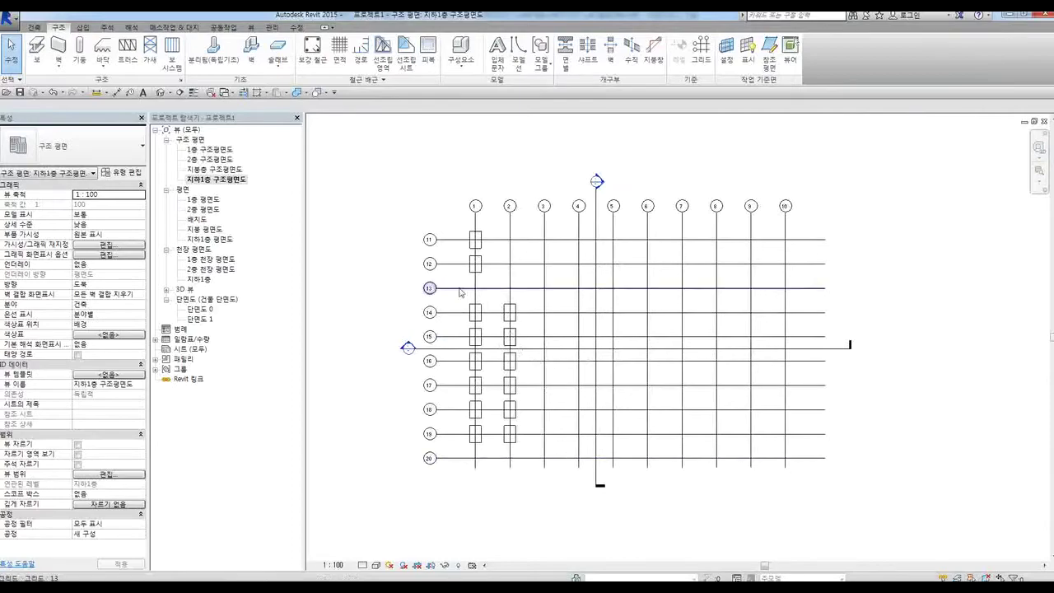
pyautogui.scroll(3, 464, 290)
pyautogui.moveTo(531, 301); pyautogui.dragTo(519, 342, button='middle')
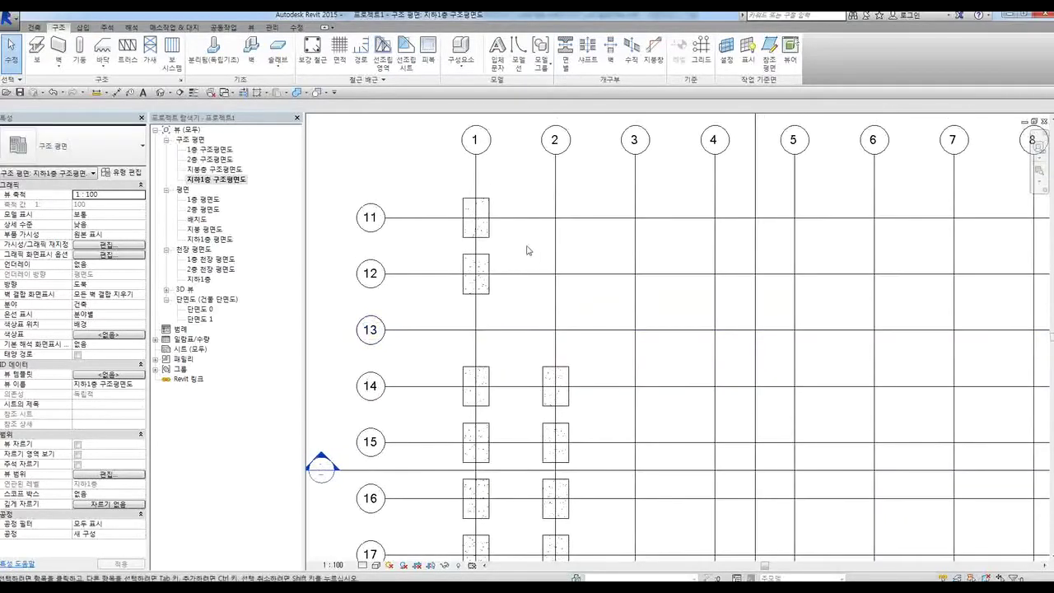
pyautogui.scroll(2, 544, 262)
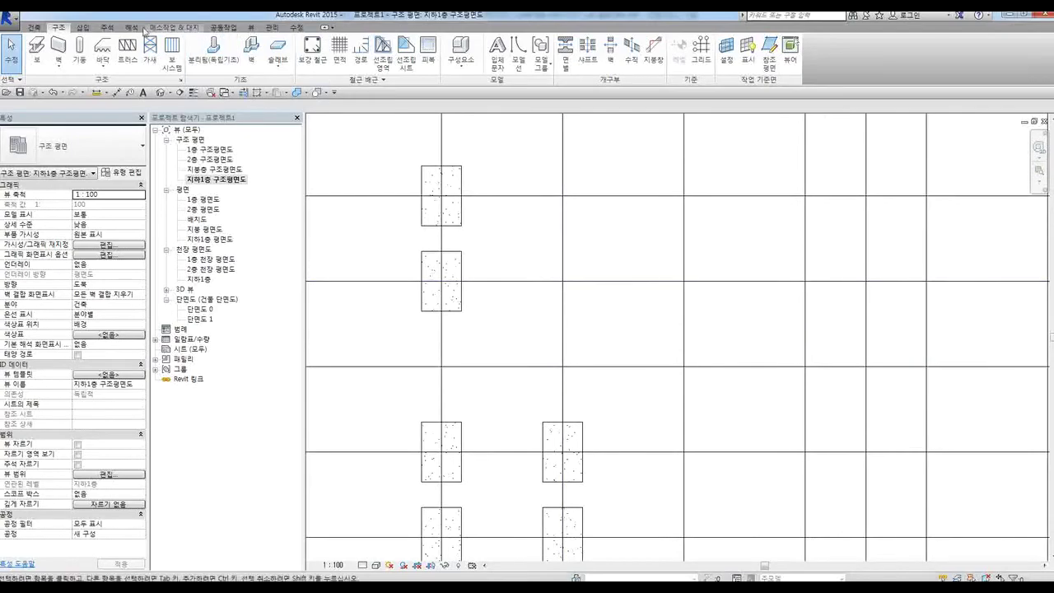
pyautogui.click(226, 57)
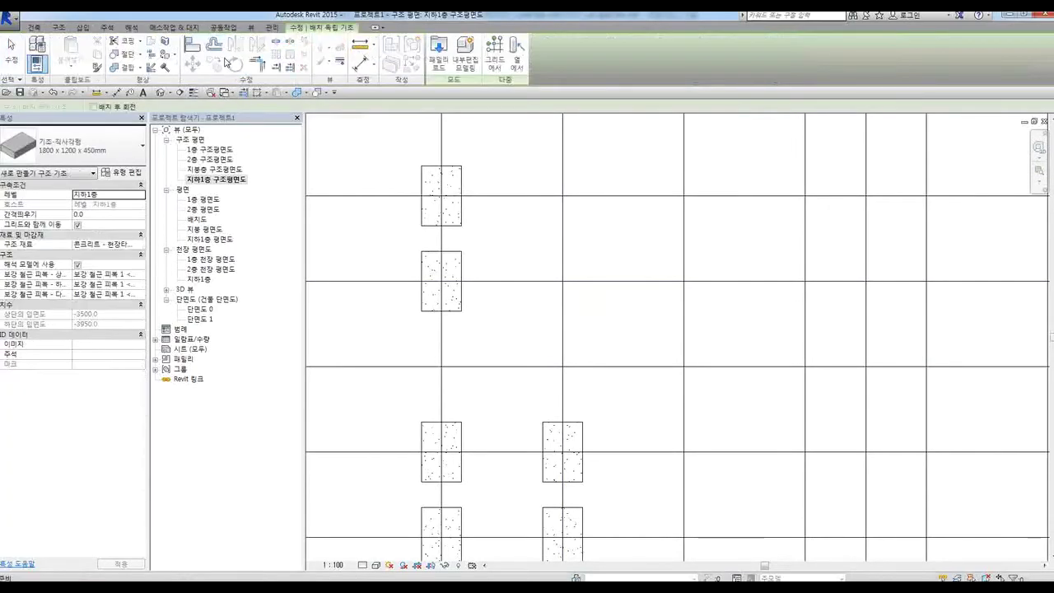
pyautogui.press('Escape')
pyautogui.press('Escape')
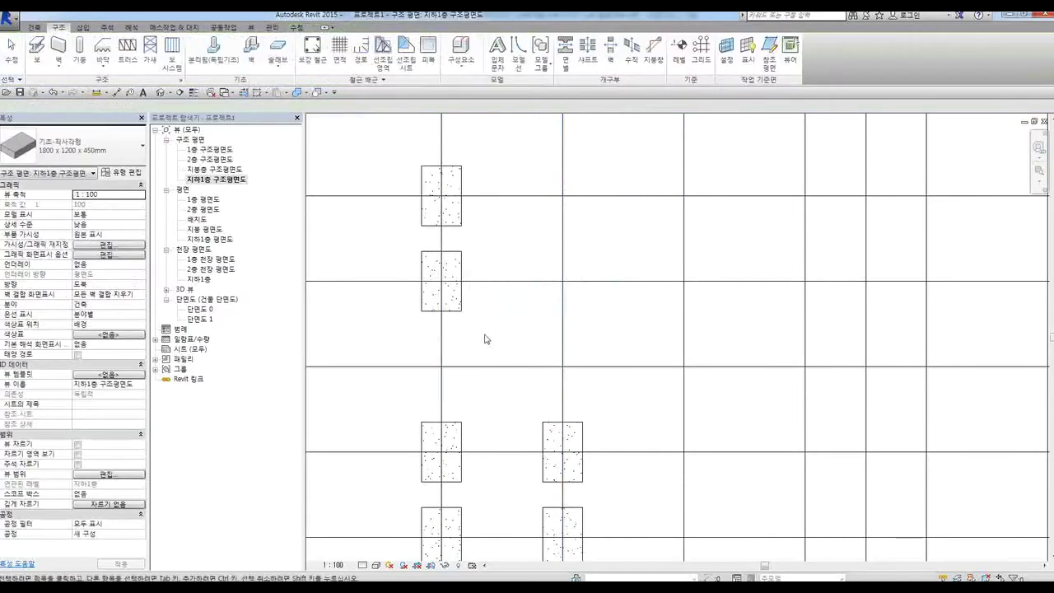
# Copy the footing at grids 1 and 12 horizontally to the intersection of grids 2 and 12
pyautogui.click(460, 314)
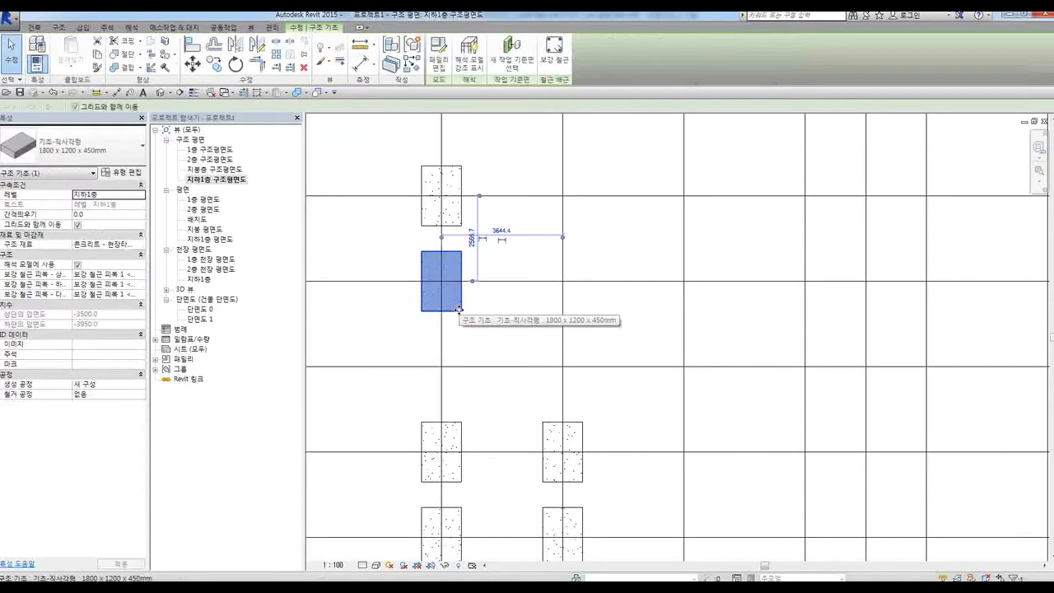
pyautogui.press('m')
pyautogui.press('v')
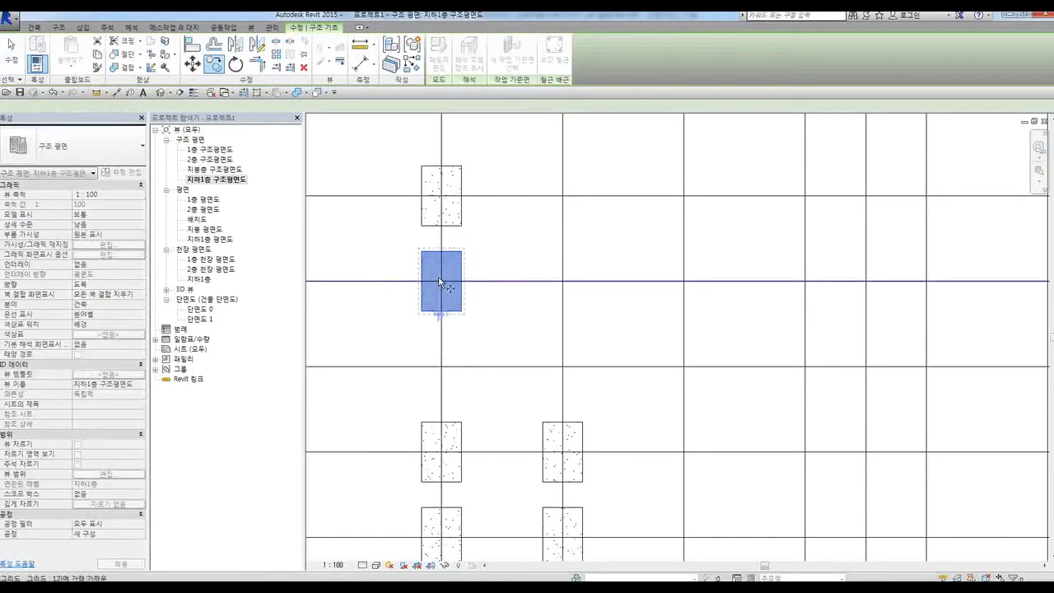
pyautogui.click(442, 242)
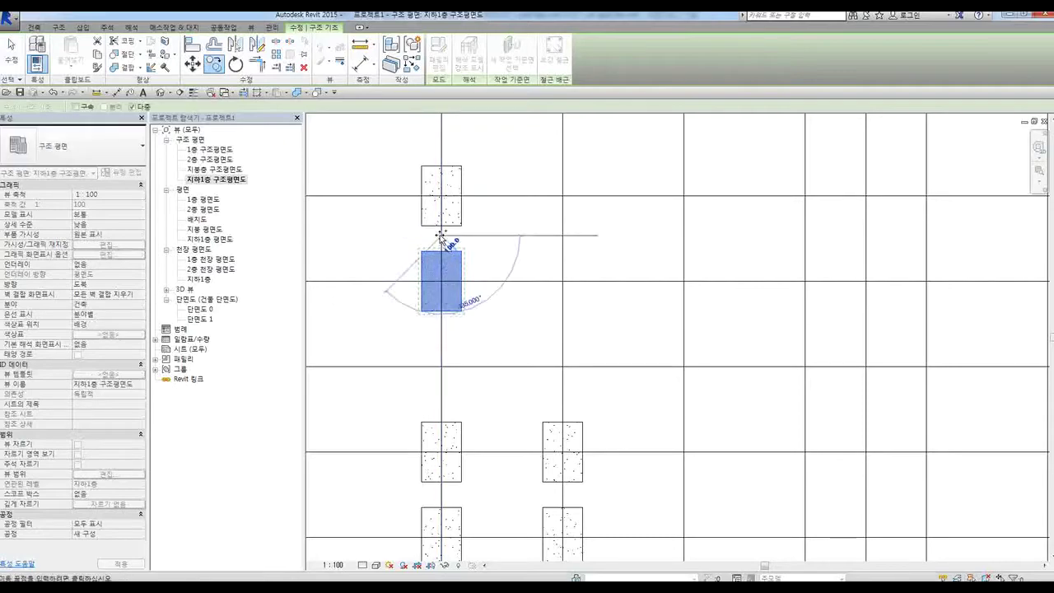
pyautogui.click(559, 237)
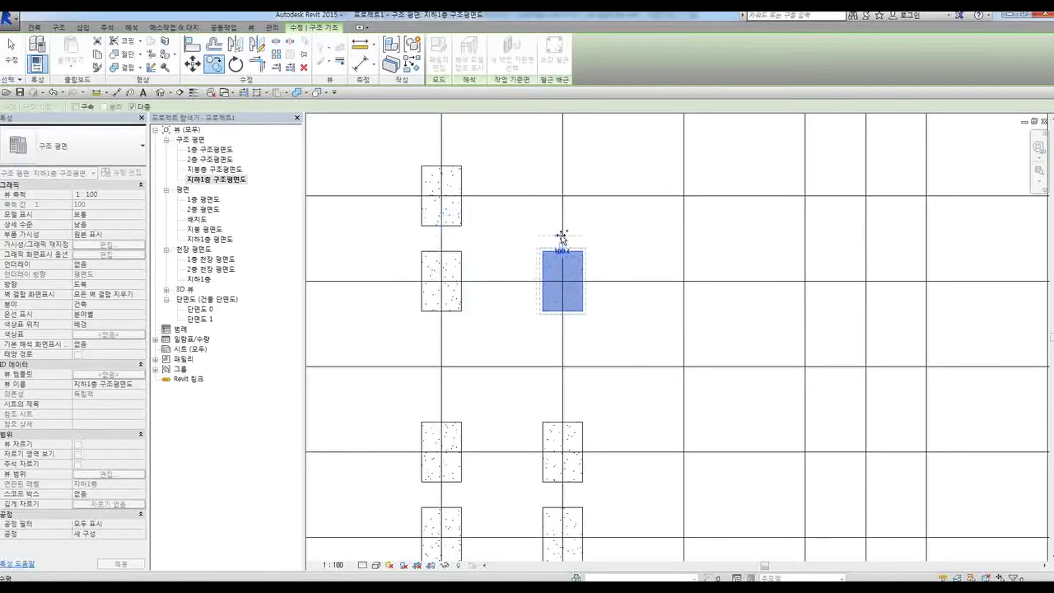
pyautogui.press('Escape')
# Copy the footing at grids 2 and 12 up to the intersection of grids 2 and 11
pyautogui.scroll(-2, 563, 336)
pyautogui.scroll(-1, 562, 336)
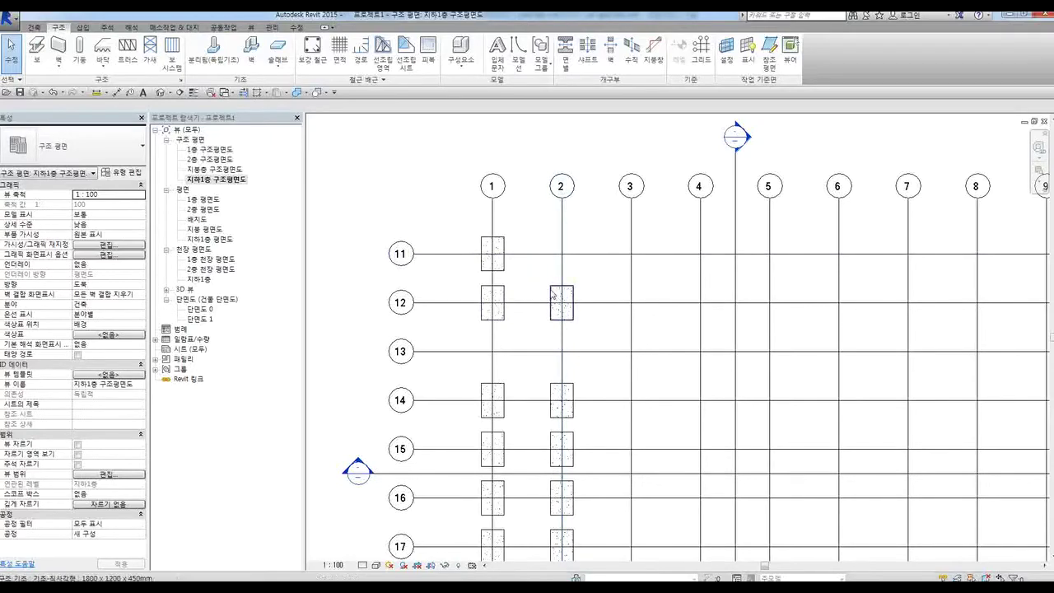
pyautogui.click(554, 294)
pyautogui.press('c')
pyautogui.press('o')
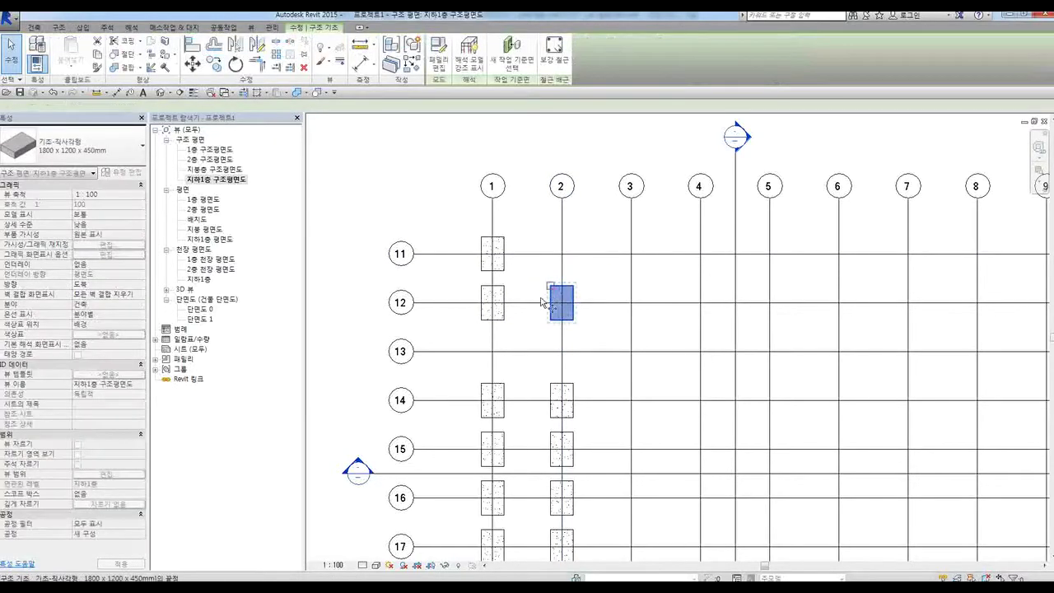
pyautogui.click(537, 305)
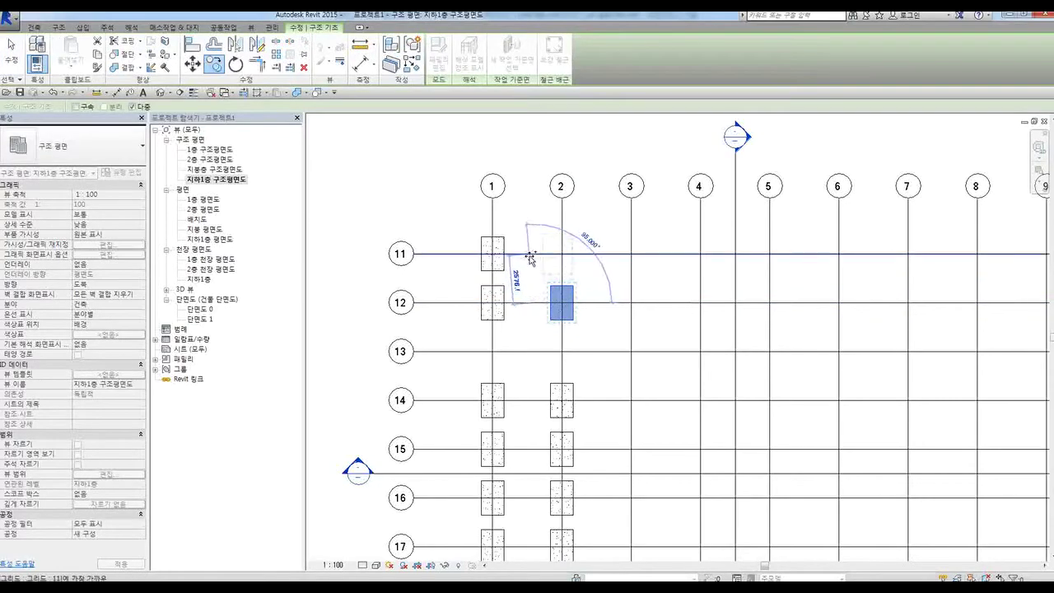
pyautogui.click(536, 257)
pyautogui.press('Escape')
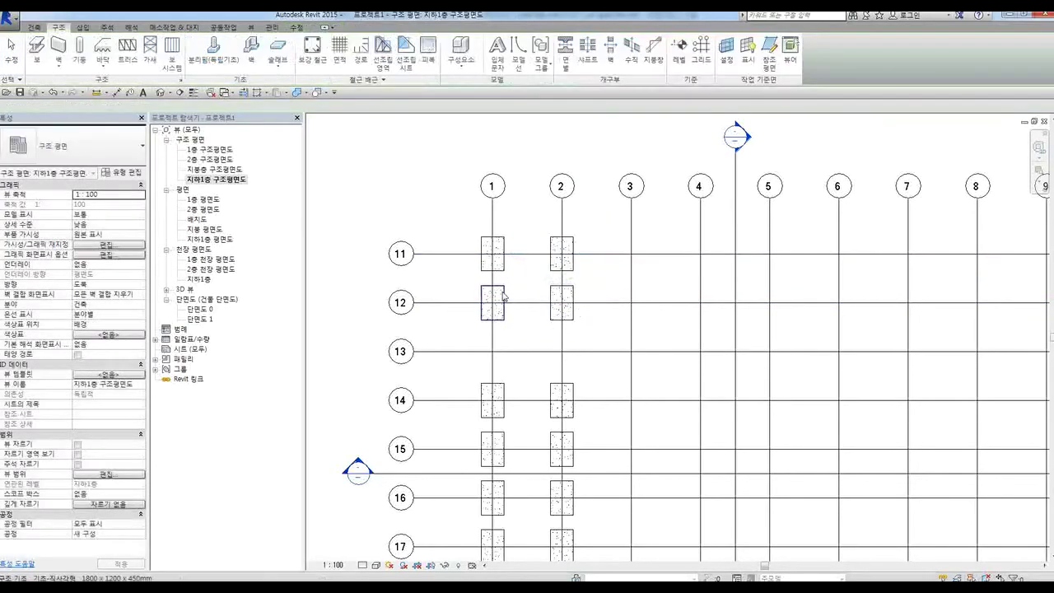
# Copy both footings on grid 12 down to grid 13 at grids 1 and 2
pyautogui.moveTo(464, 285); pyautogui.dragTo(604, 346)
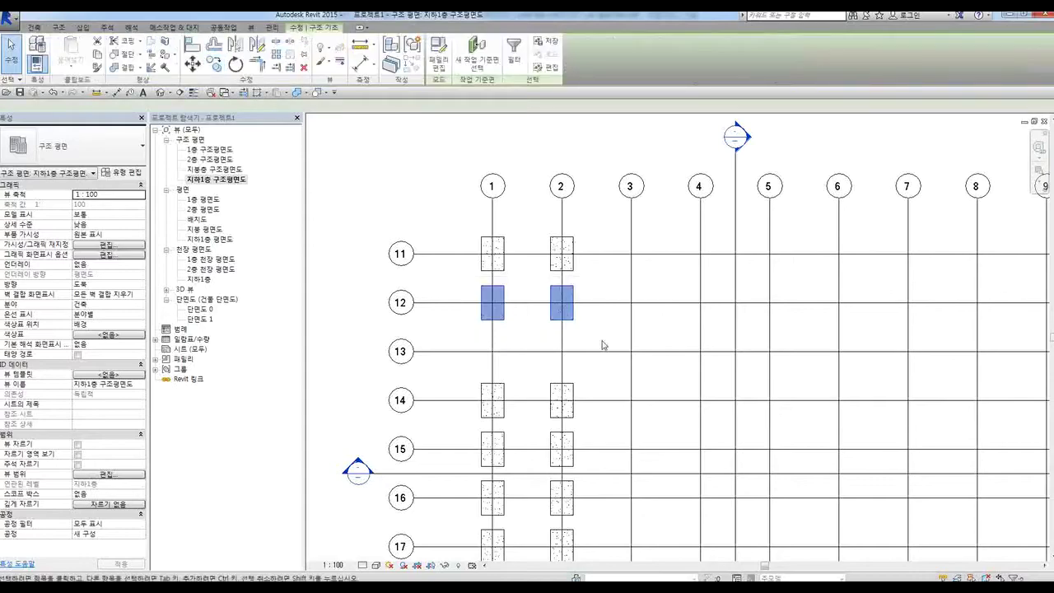
pyautogui.press('c')
pyautogui.press('o')
pyautogui.click(594, 303)
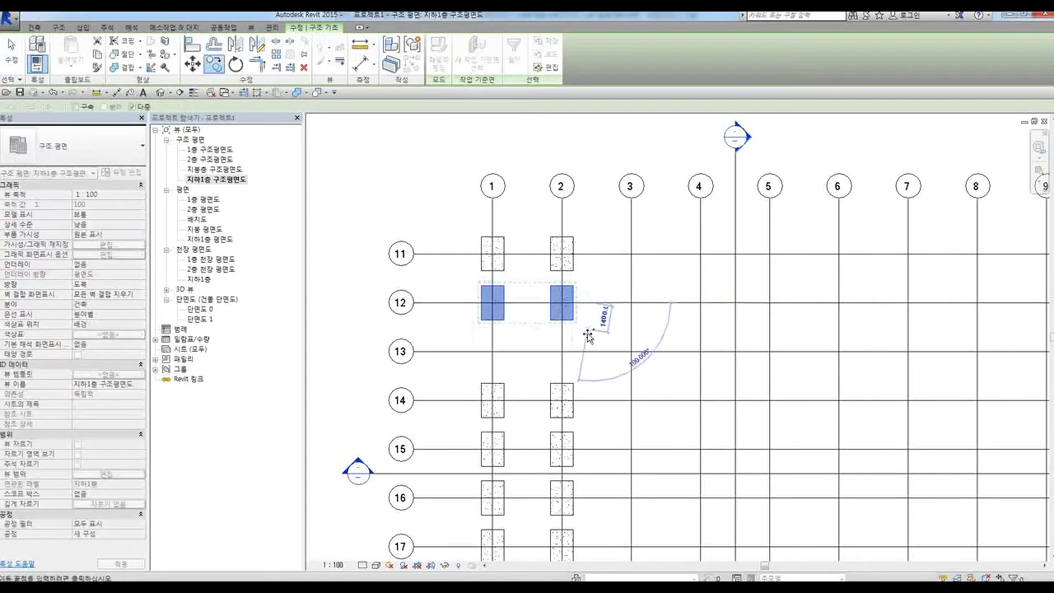
pyautogui.click(594, 352)
pyautogui.press('Escape')
pyautogui.press('Escape')
pyautogui.scroll(-3, 576, 350)
pyautogui.moveTo(567, 349); pyautogui.dragTo(533, 339, button='middle')
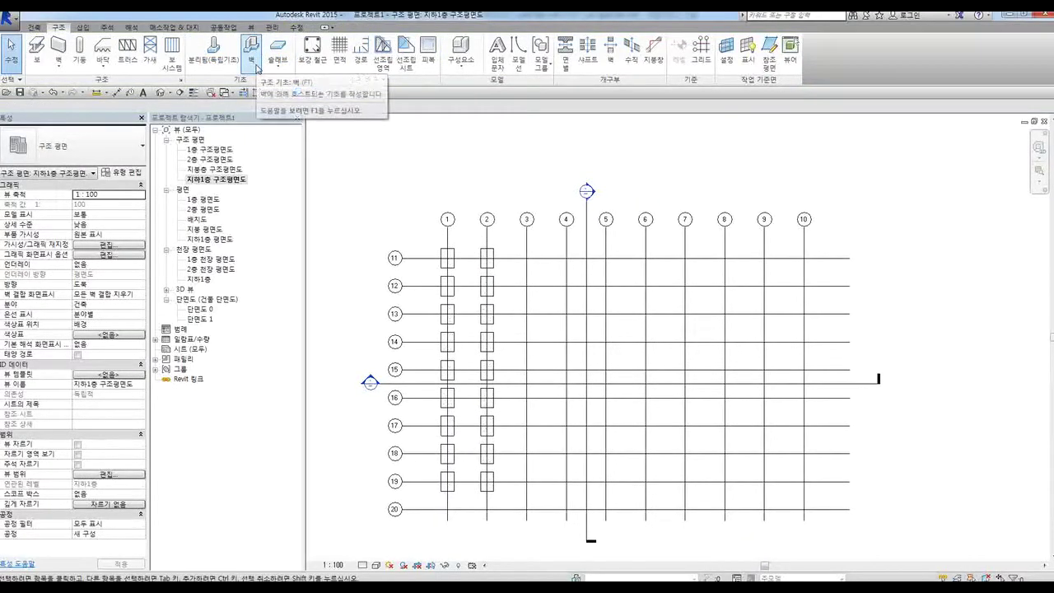
pyautogui.click(256, 68)
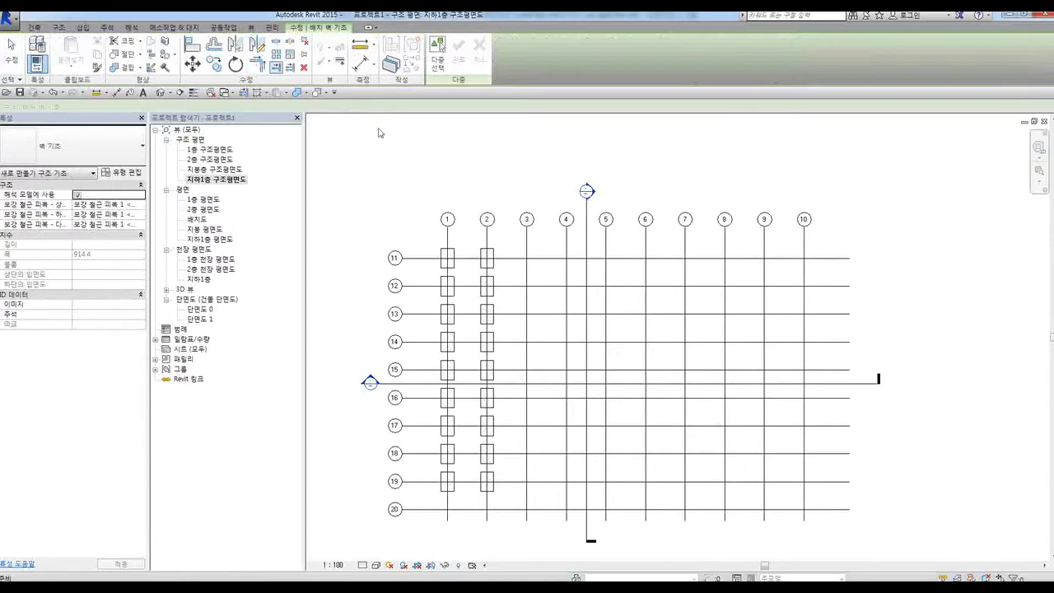
pyautogui.moveTo(577, 287); pyautogui.dragTo(559, 262, button='middle')
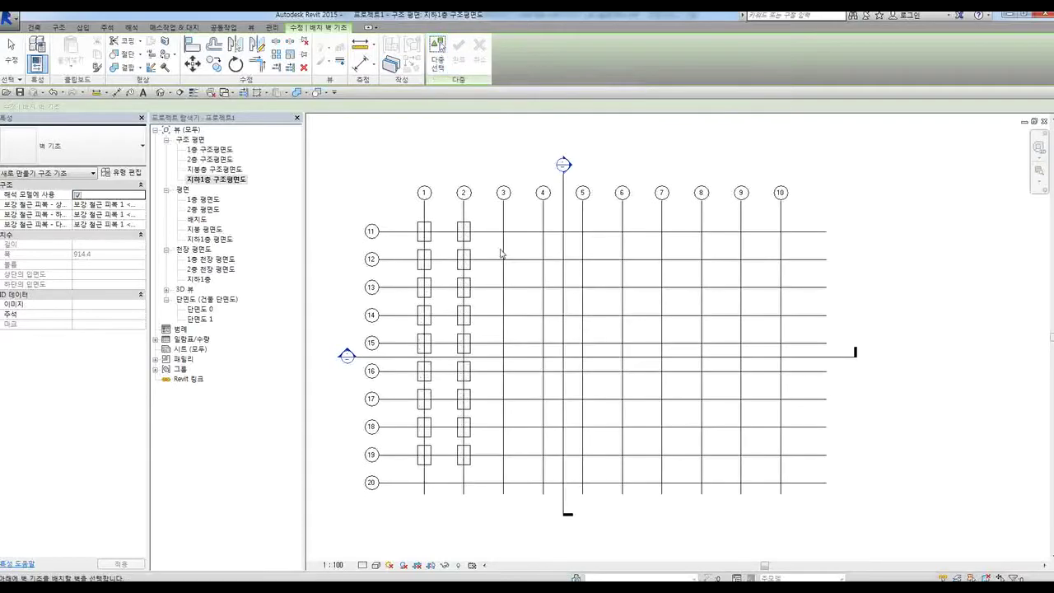
pyautogui.scroll(4, 506, 256)
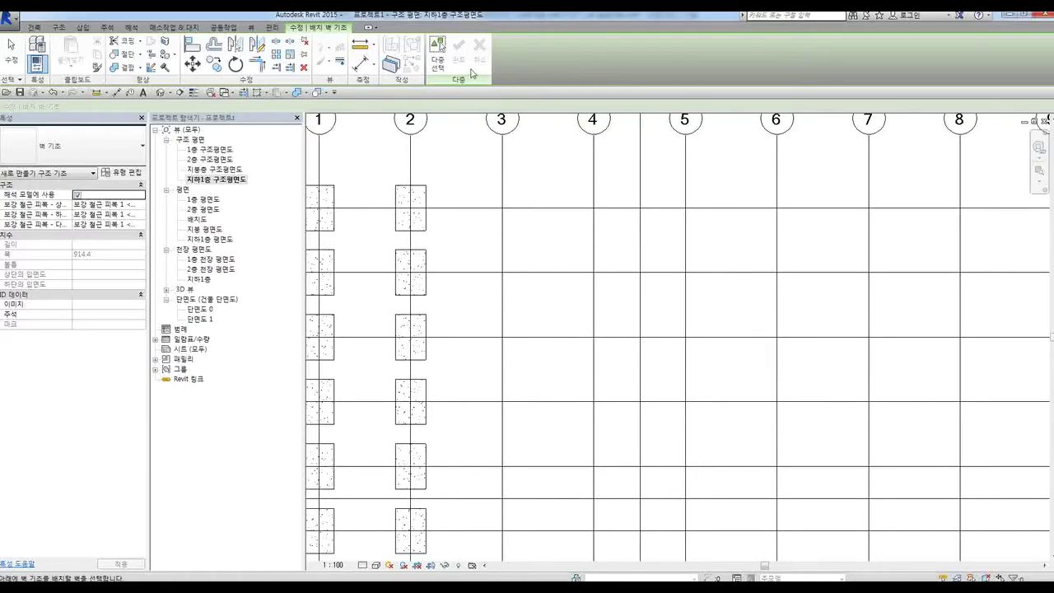
pyautogui.press('Escape')
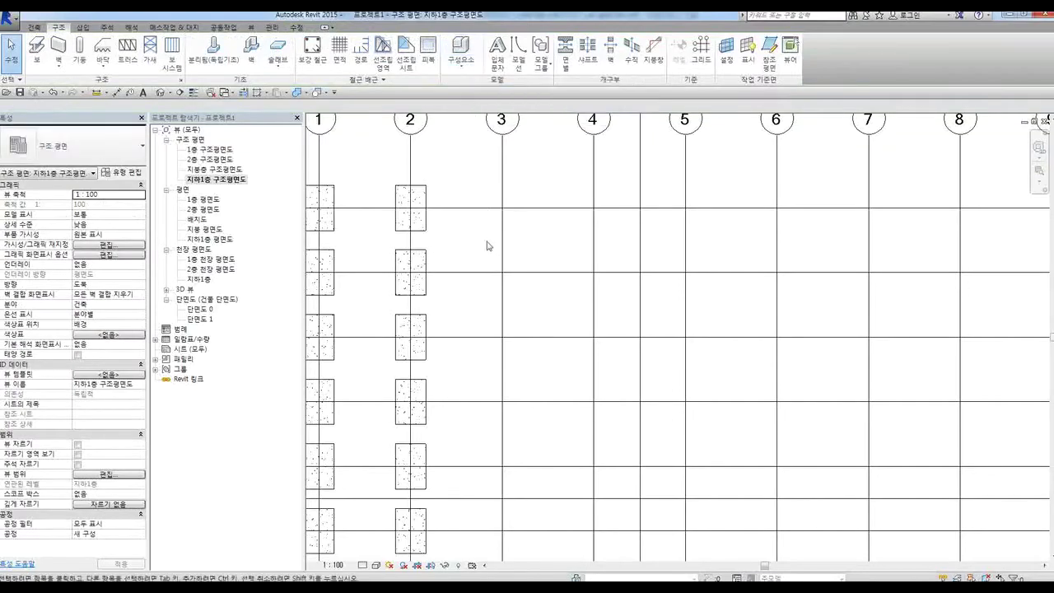
pyautogui.scroll(-2, 486, 246)
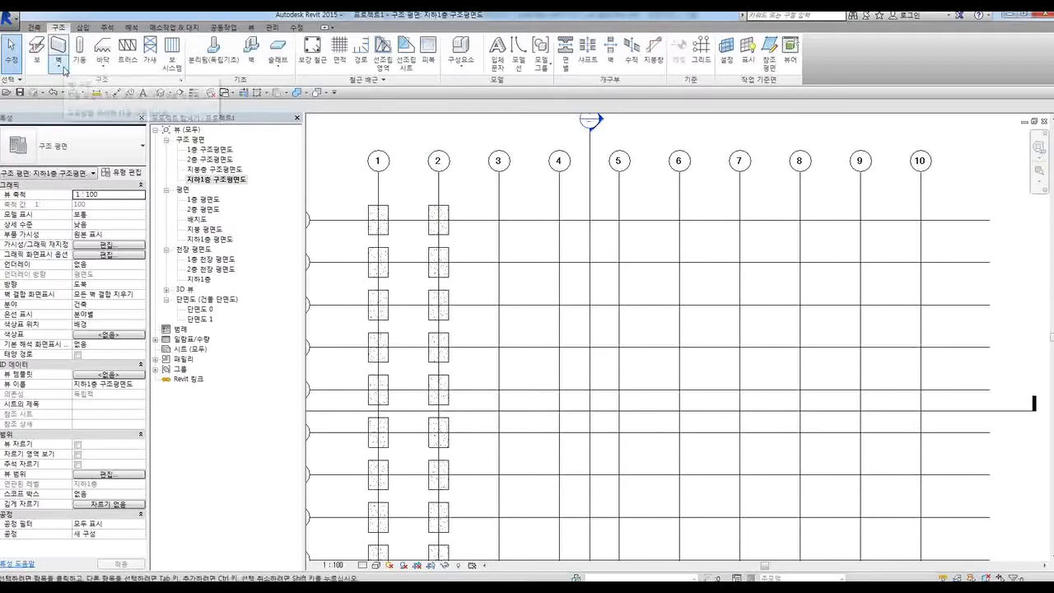
# Draw a stepped chain of four structural walls from just above grid 11 to between grids 14 and 15, with vertical runs about 5200 and 4600 mm
pyautogui.click(64, 71)
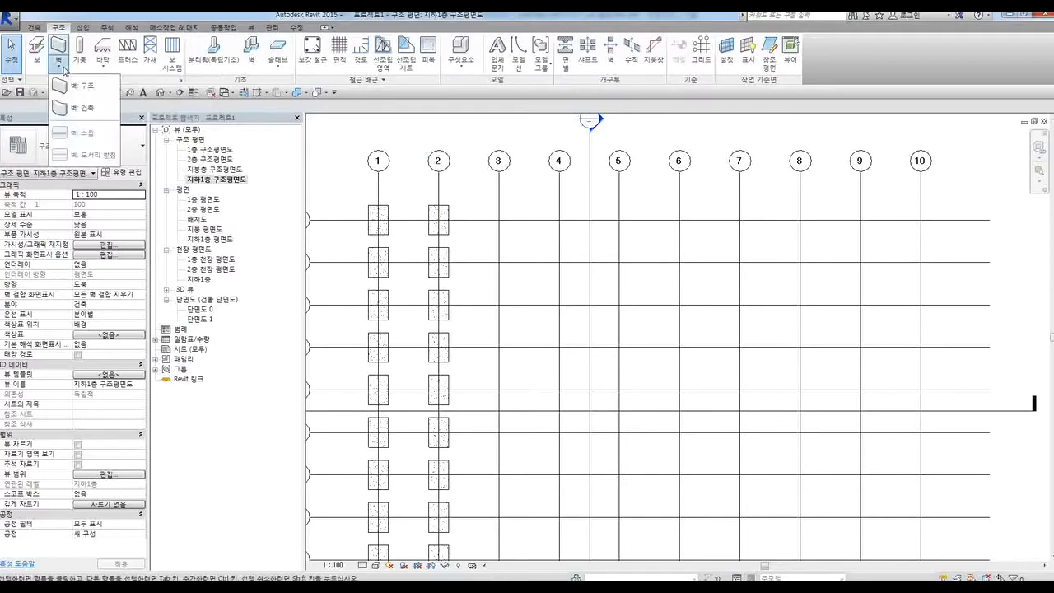
pyautogui.click(88, 87)
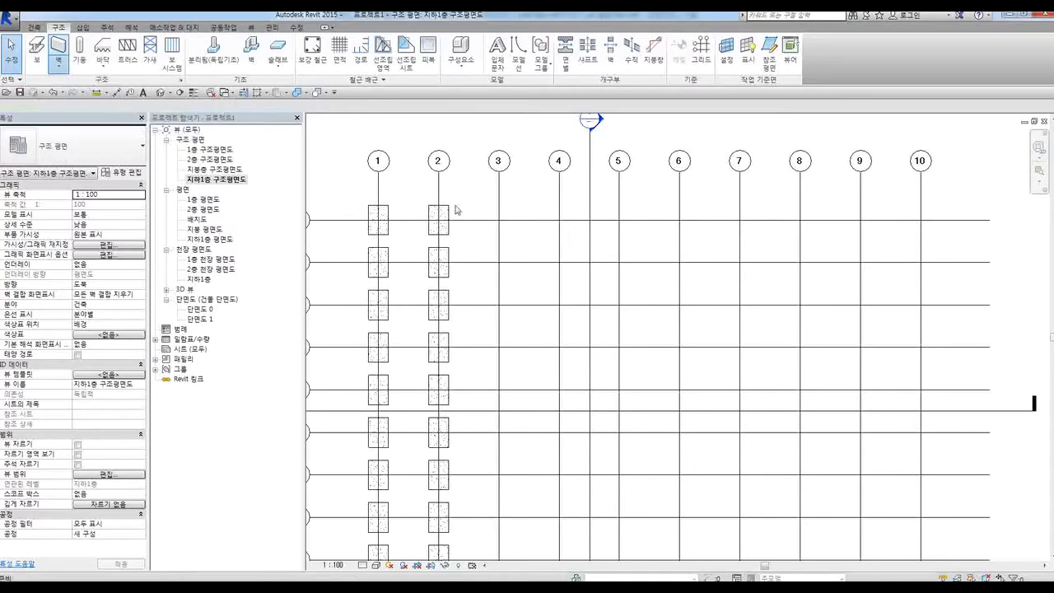
pyautogui.moveTo(551, 242)
pyautogui.mouseDown(button='middle')
pyautogui.moveTo(542, 200)
pyautogui.moveTo(541, 231)
pyautogui.mouseUp(button='middle')
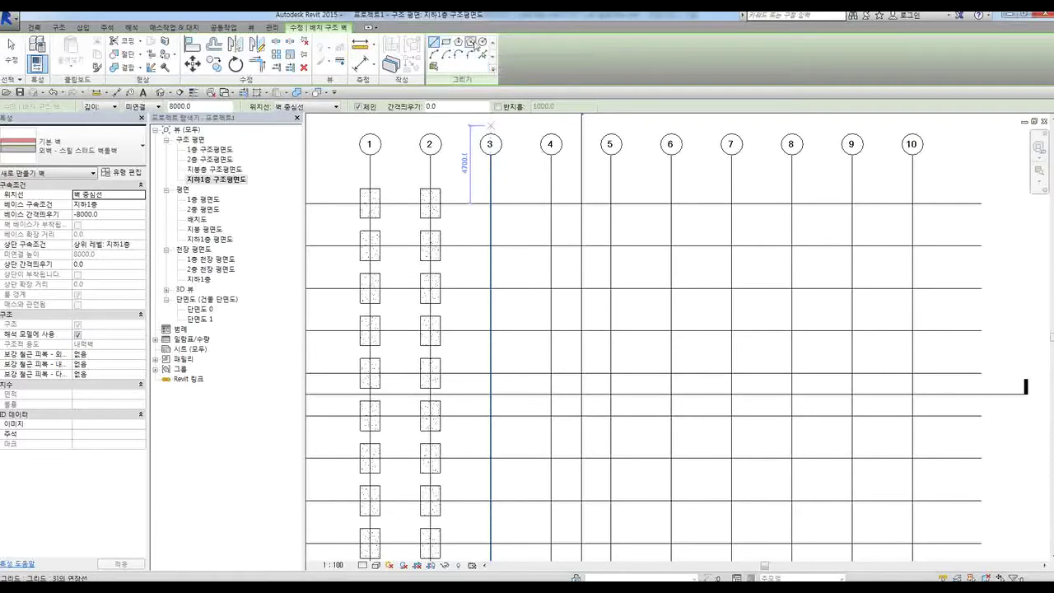
pyautogui.click(507, 189)
pyautogui.click(570, 190)
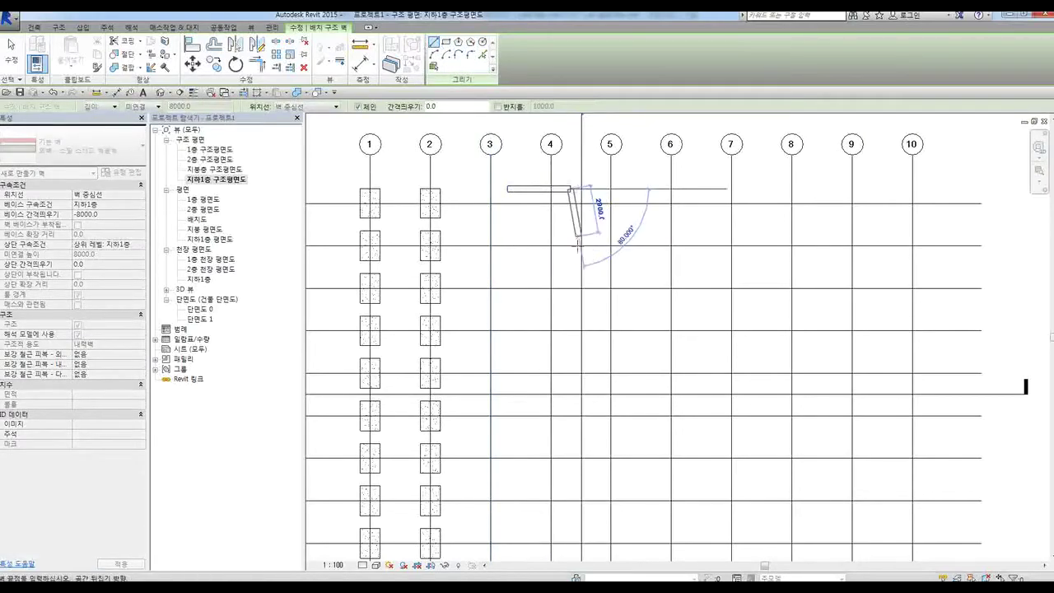
pyautogui.click(570, 275)
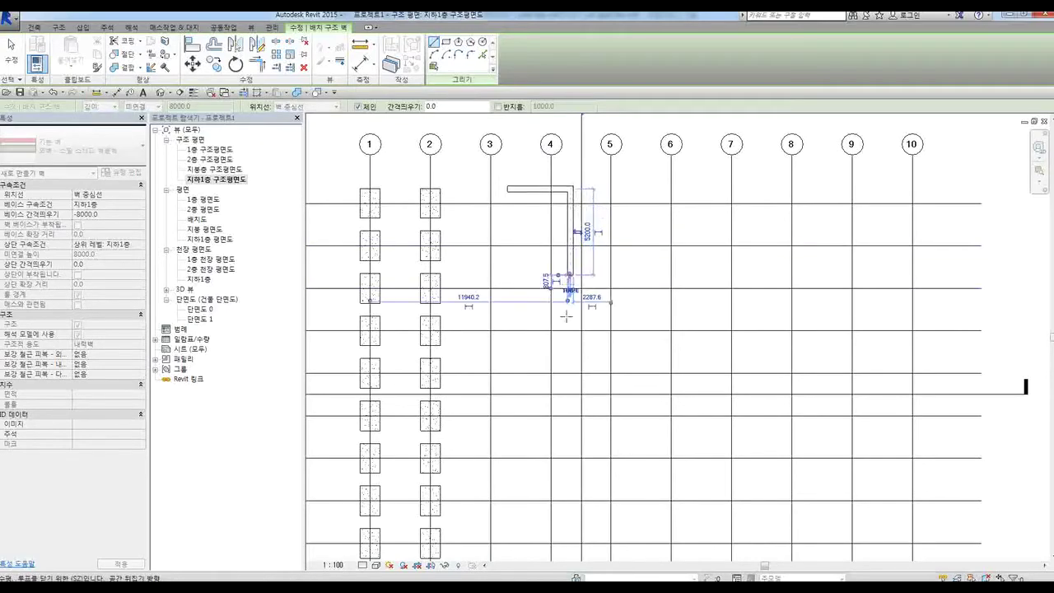
pyautogui.click(624, 274)
pyautogui.click(624, 350)
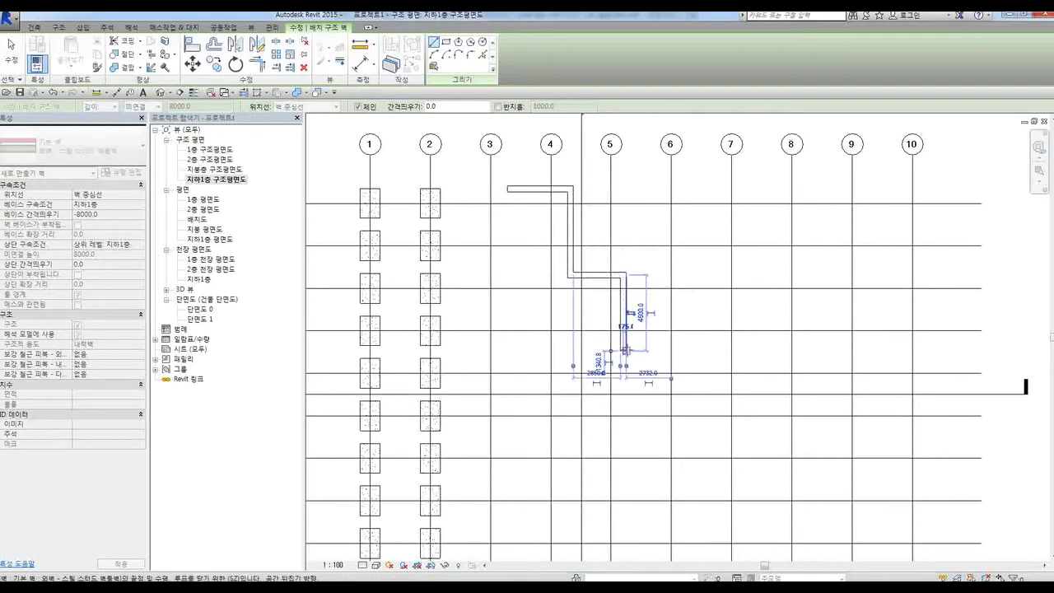
pyautogui.press('Escape')
pyautogui.press('Escape')
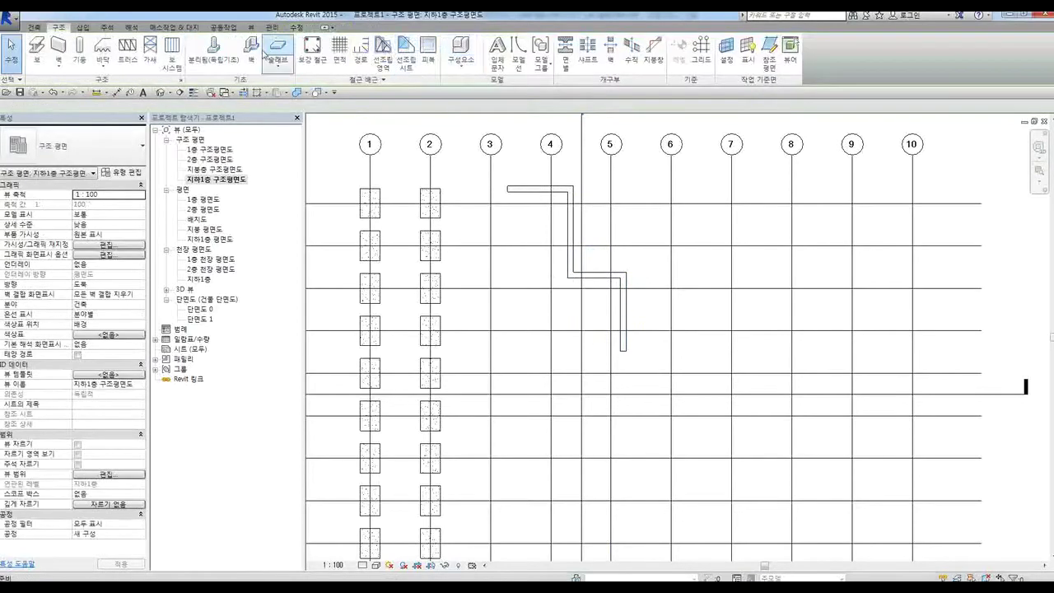
# Create structural walls along grid 3 and grid 18 by picking the grid lines
pyautogui.click(60, 65)
pyautogui.click(79, 92)
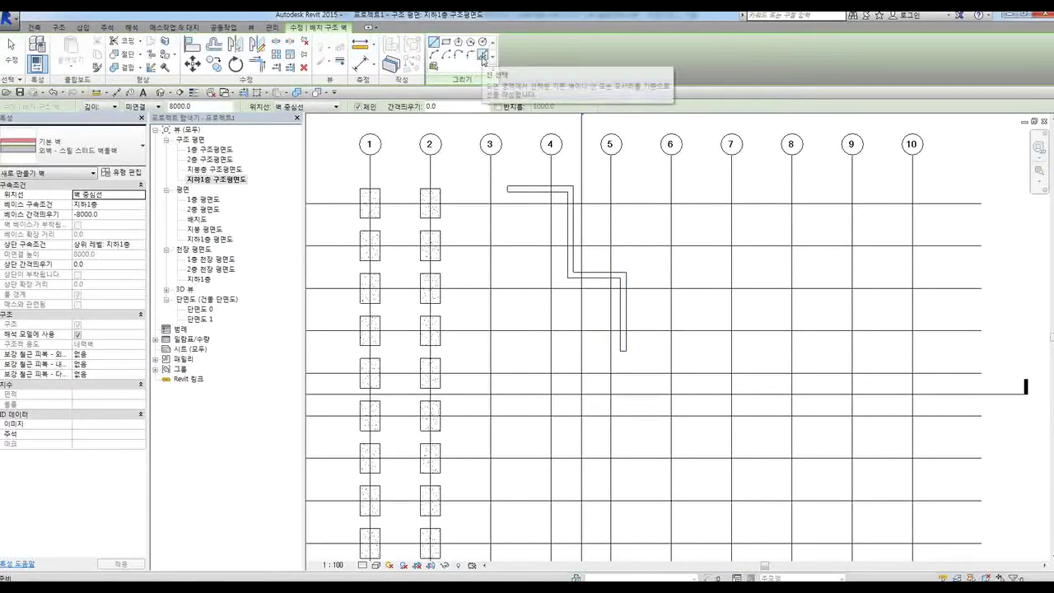
pyautogui.click(483, 55)
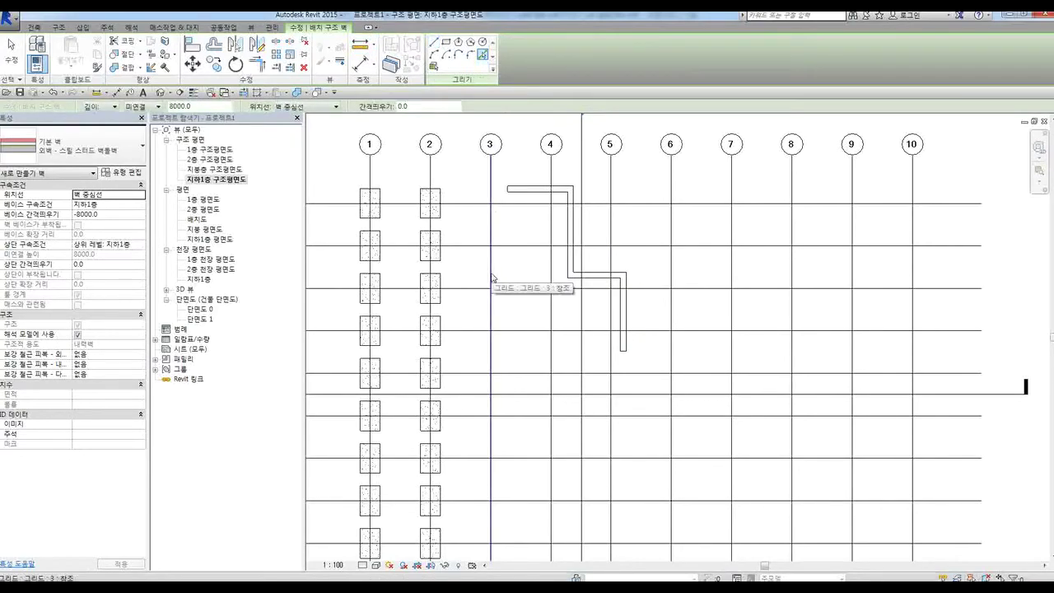
pyautogui.click(492, 275)
pyautogui.moveTo(513, 346); pyautogui.dragTo(518, 255, button='middle')
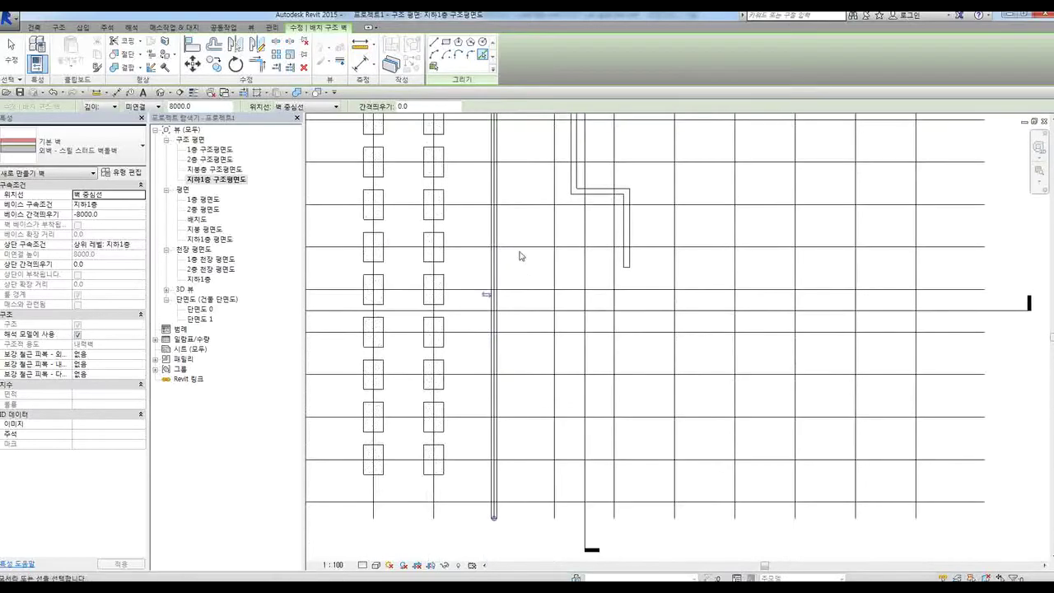
pyautogui.click(531, 417)
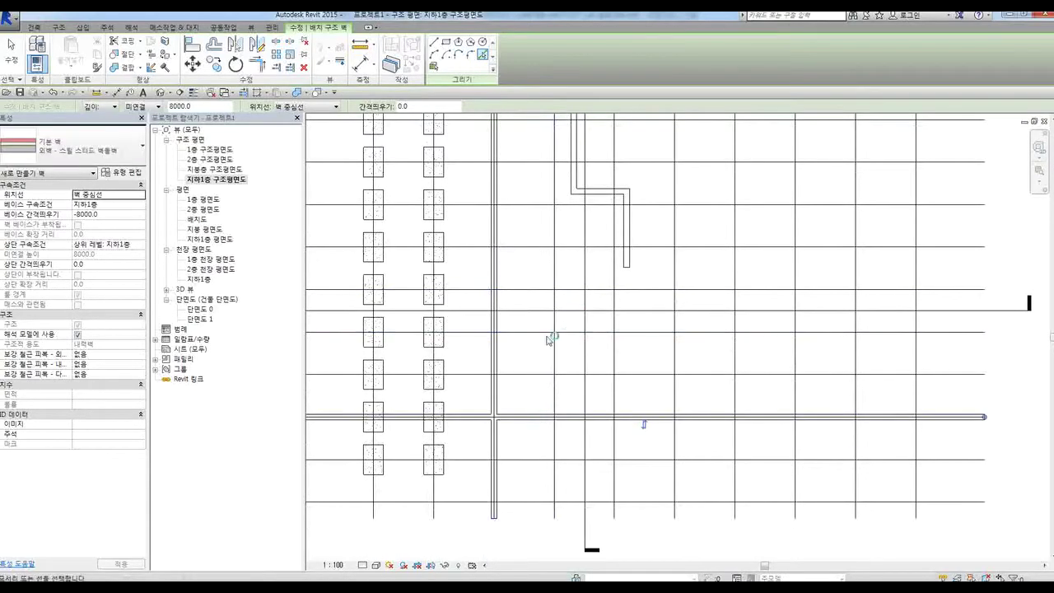
pyautogui.scroll(-2, 920, 456)
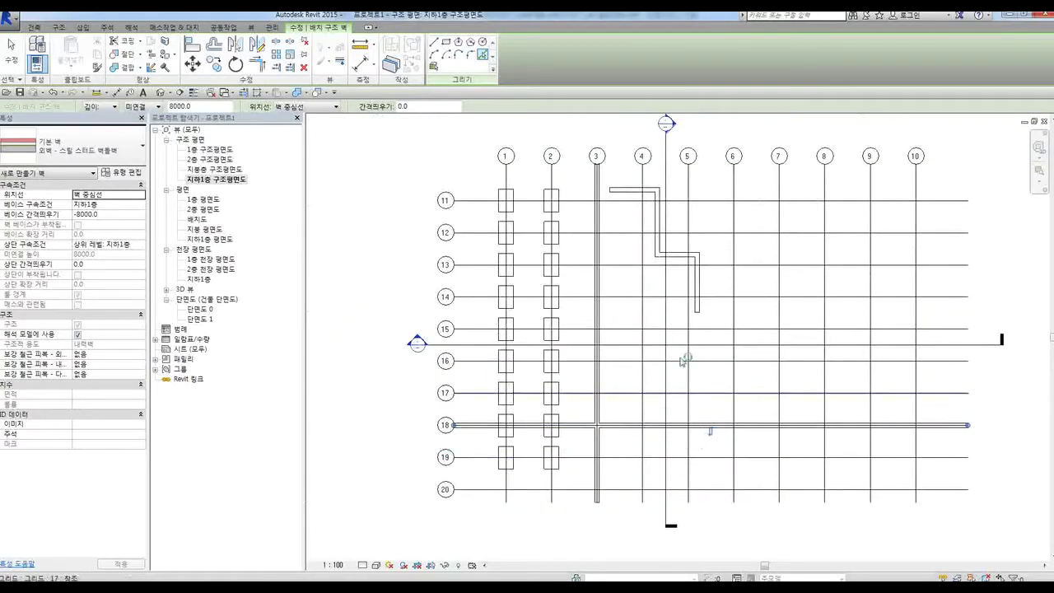
# Extend the free end of the stepped chain's uppermost horizontal wall to the wall on grid 3
pyautogui.press('Escape')
pyautogui.press('Escape')
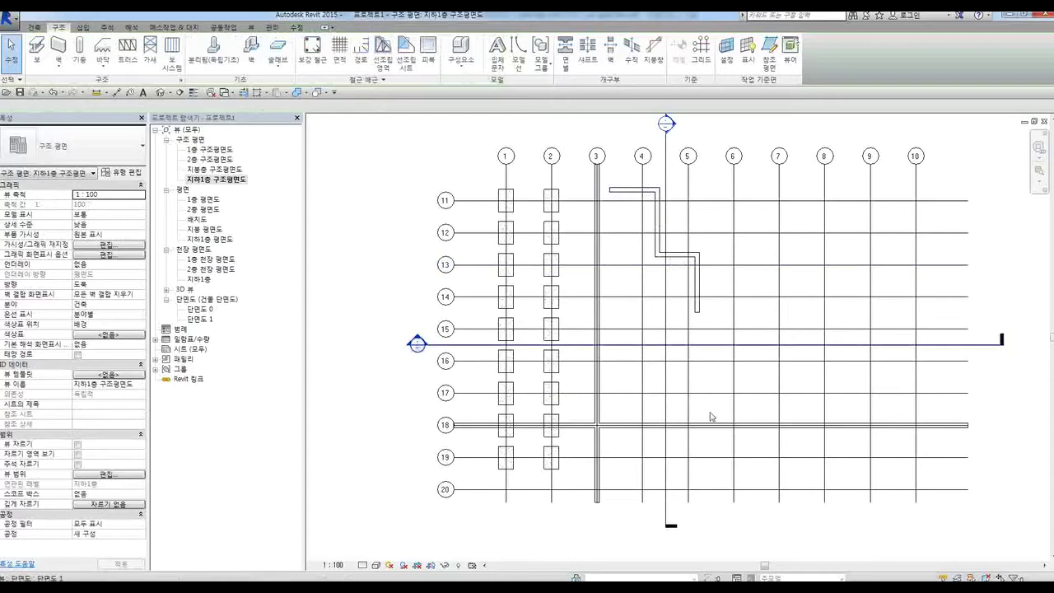
pyautogui.scroll(2, 619, 197)
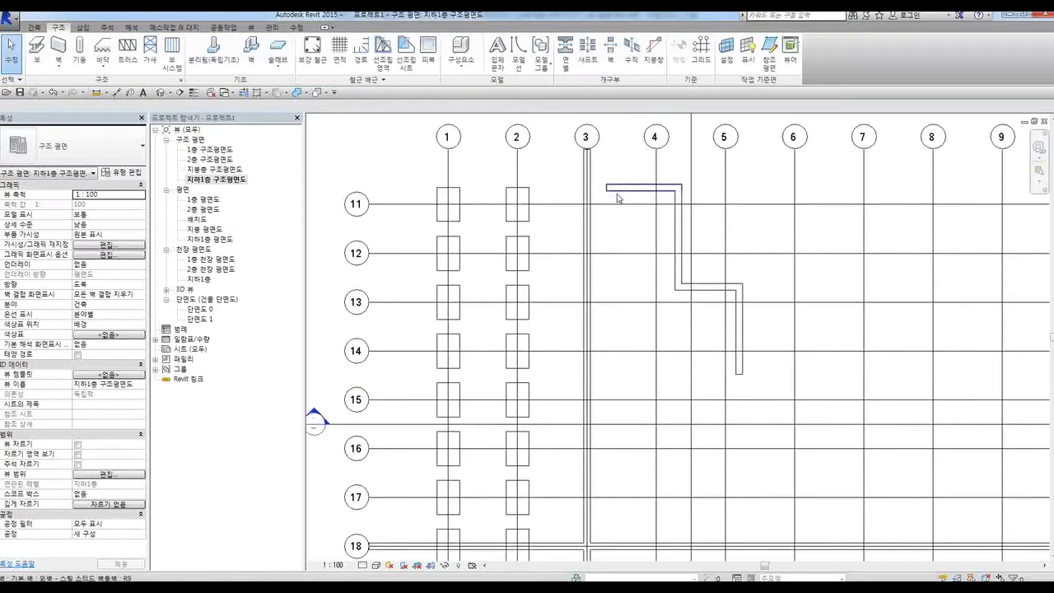
pyautogui.scroll(4, 621, 186)
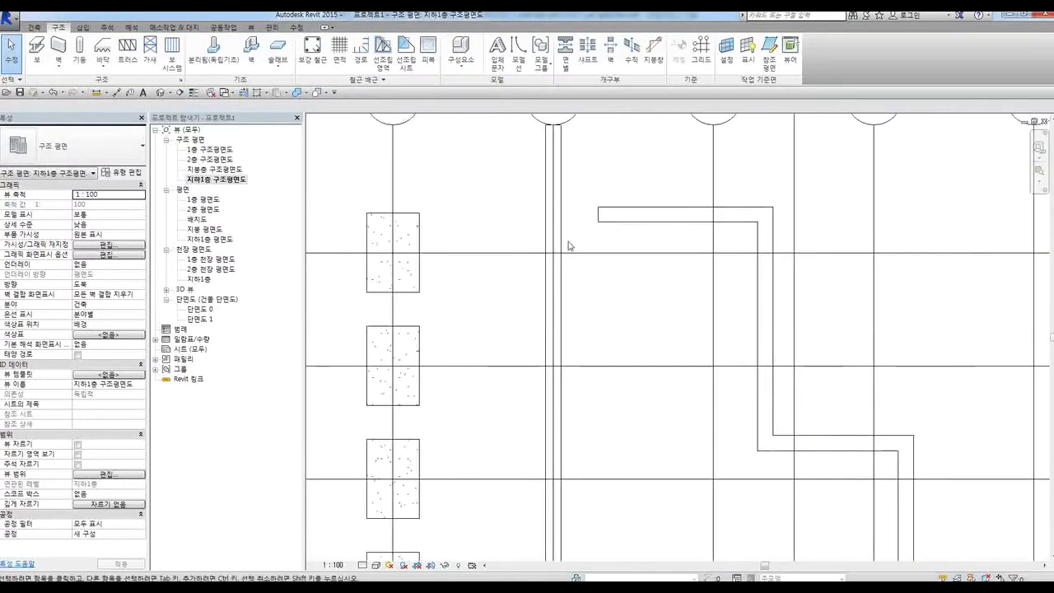
pyautogui.click(607, 222)
pyautogui.moveTo(599, 214); pyautogui.dragTo(553, 214)
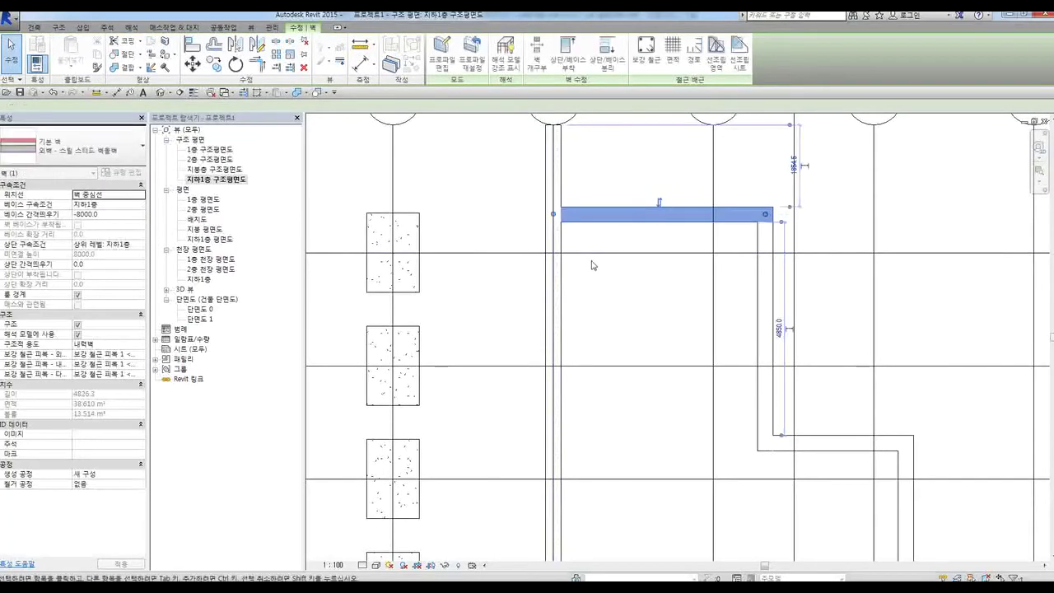
# Shorten the grid 3 wall's upper end to the horizontal wall just above grid 11 so they form a corner
pyautogui.click(591, 261)
pyautogui.click(553, 202)
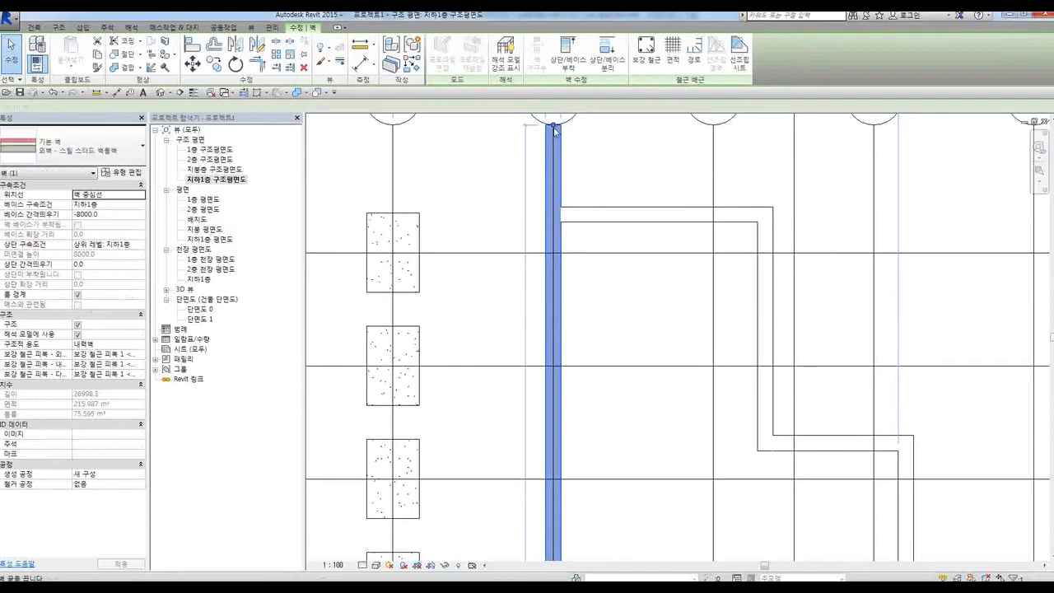
pyautogui.moveTo(553, 183); pyautogui.dragTo(553, 211)
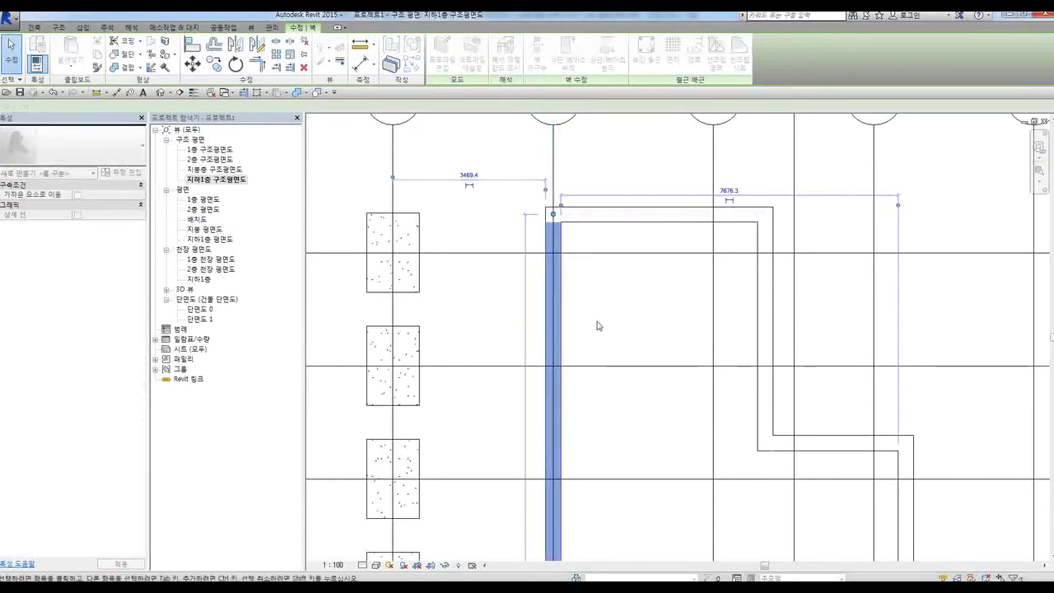
pyautogui.click(600, 324)
pyautogui.scroll(1, 547, 216)
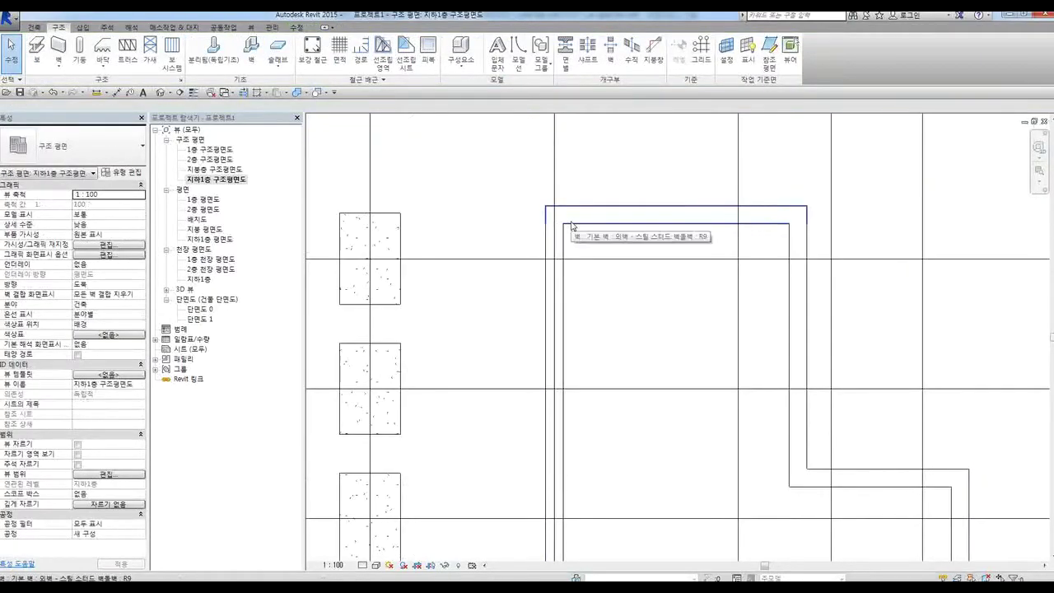
pyautogui.scroll(-2, 557, 220)
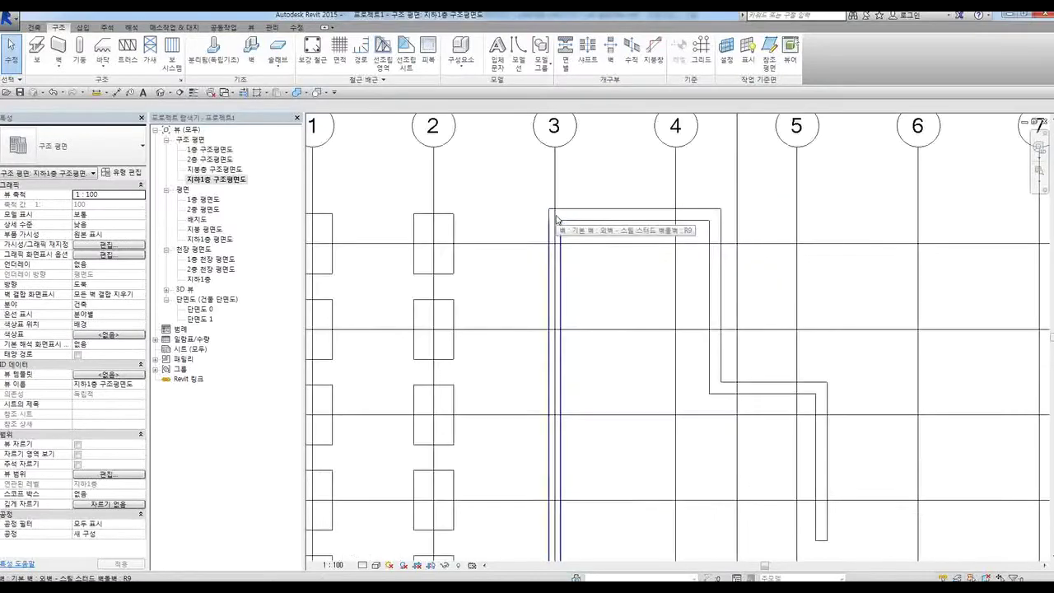
# Trim the walls on grids 3 and 18 to a corner, keeping the parts above grid 18 and toward grid 4
pyautogui.moveTo(671, 299); pyautogui.dragTo(590, 197, button='middle')
pyautogui.scroll(-2, 591, 198)
pyautogui.scroll(-2, 635, 368)
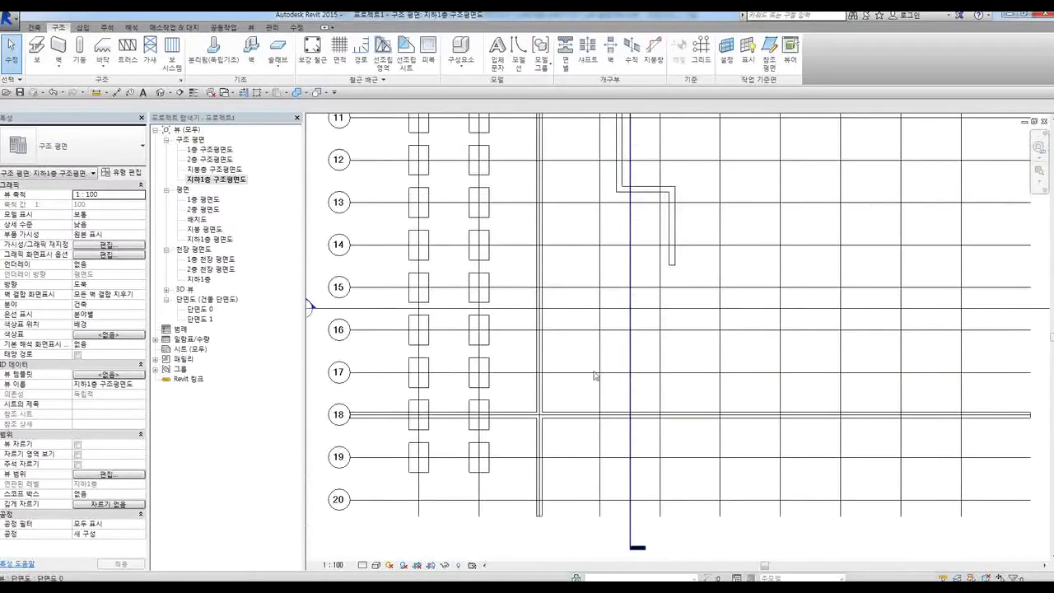
pyautogui.scroll(4, 557, 406)
pyautogui.click(297, 27)
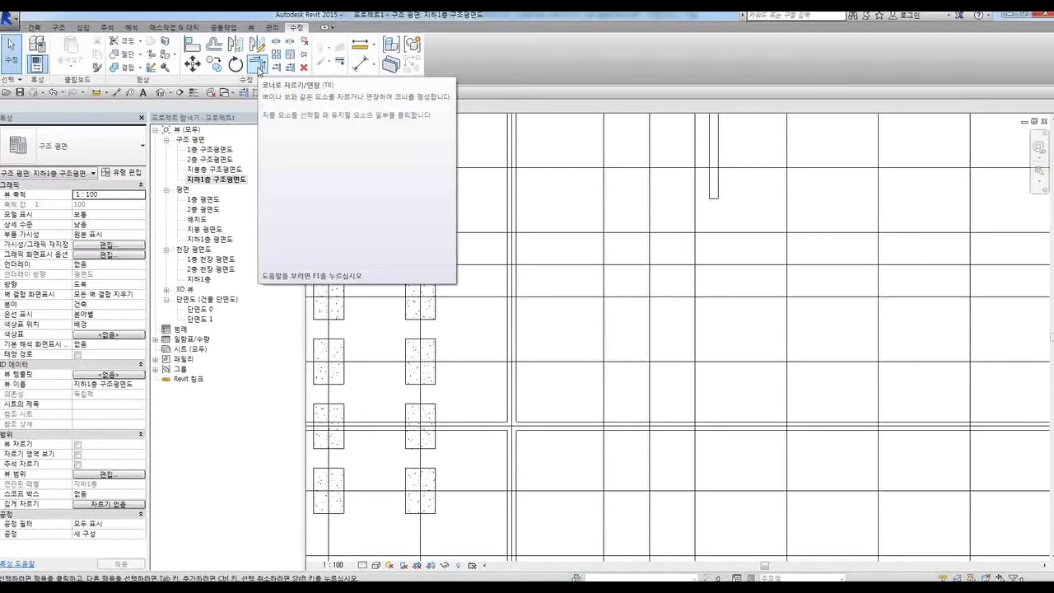
pyautogui.click(258, 66)
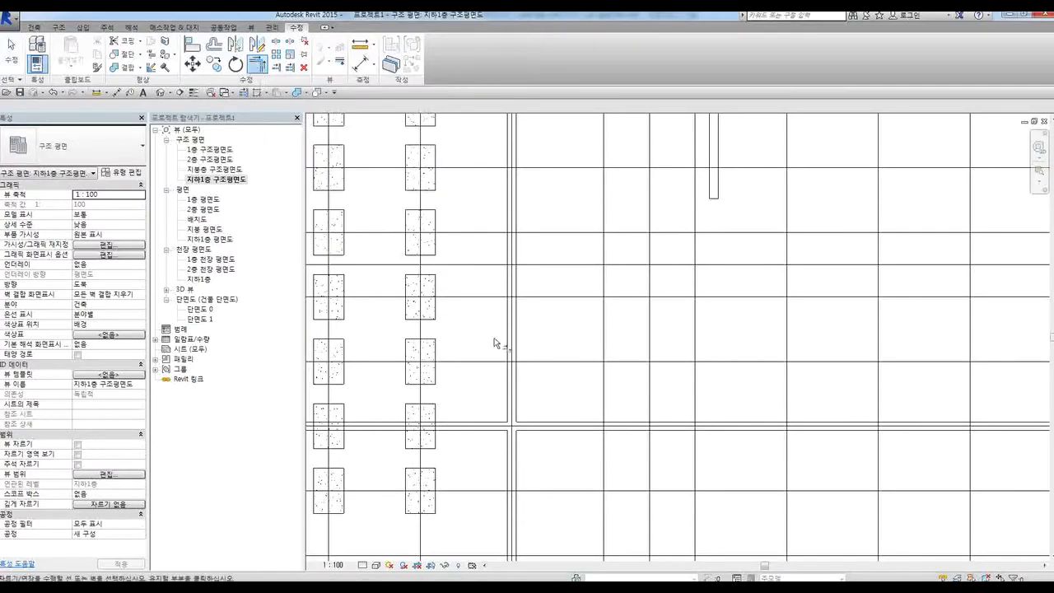
pyautogui.click(550, 429)
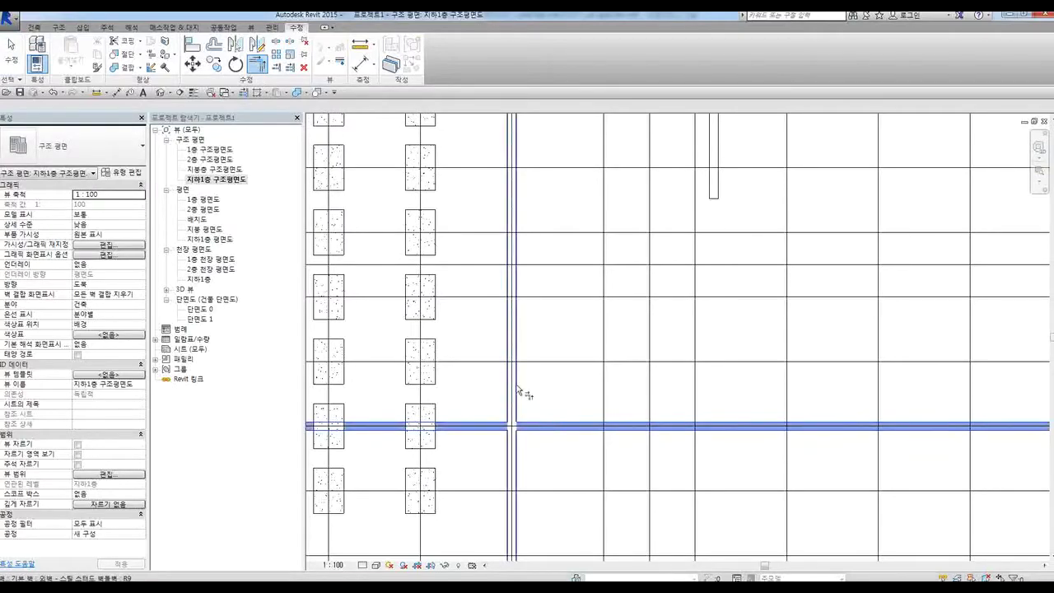
pyautogui.click(515, 394)
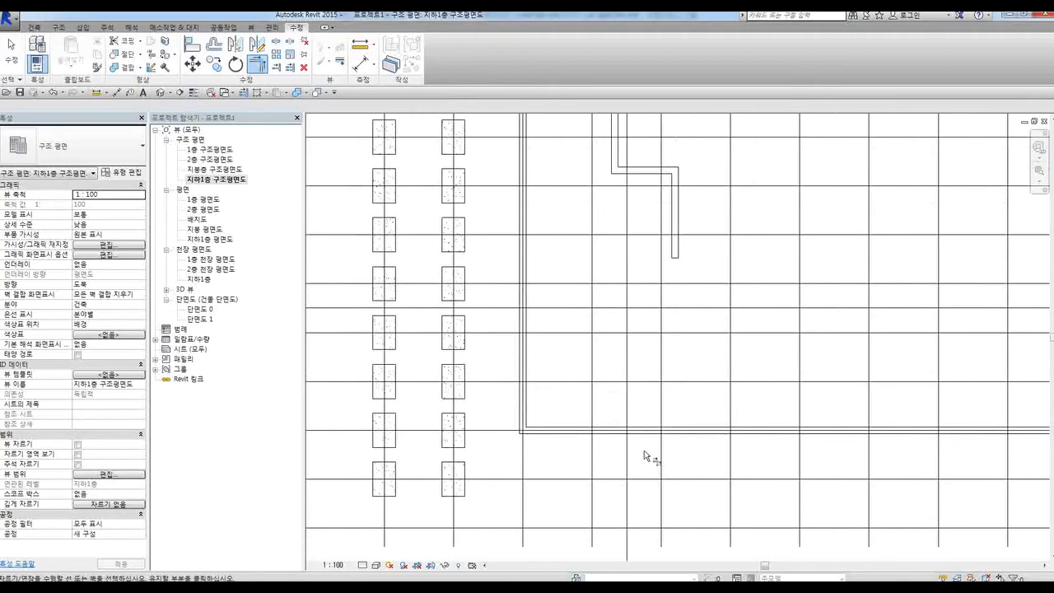
# Trim/extend the stepped chain's last vertical wall and the grid 18 wall to a corner, closing the wall outline
pyautogui.moveTo(645, 456); pyautogui.dragTo(572, 501, button='middle')
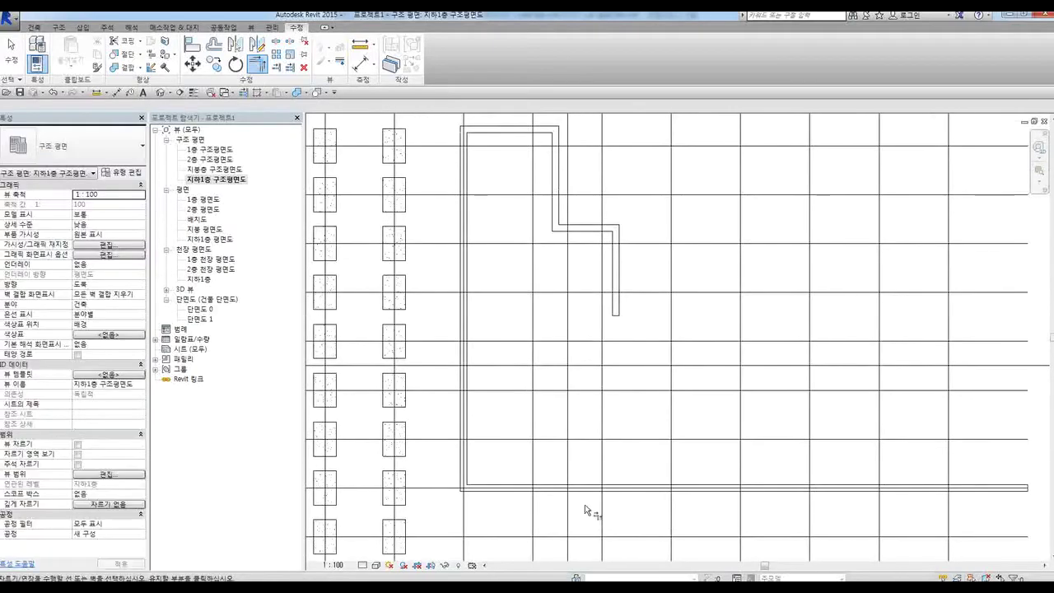
pyautogui.click(541, 488)
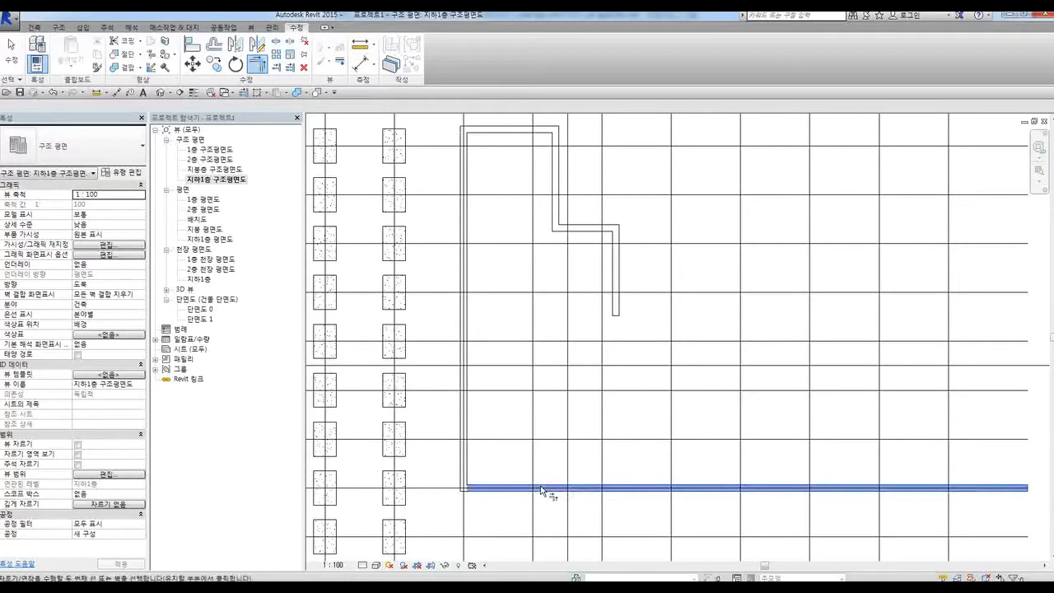
pyautogui.click(614, 311)
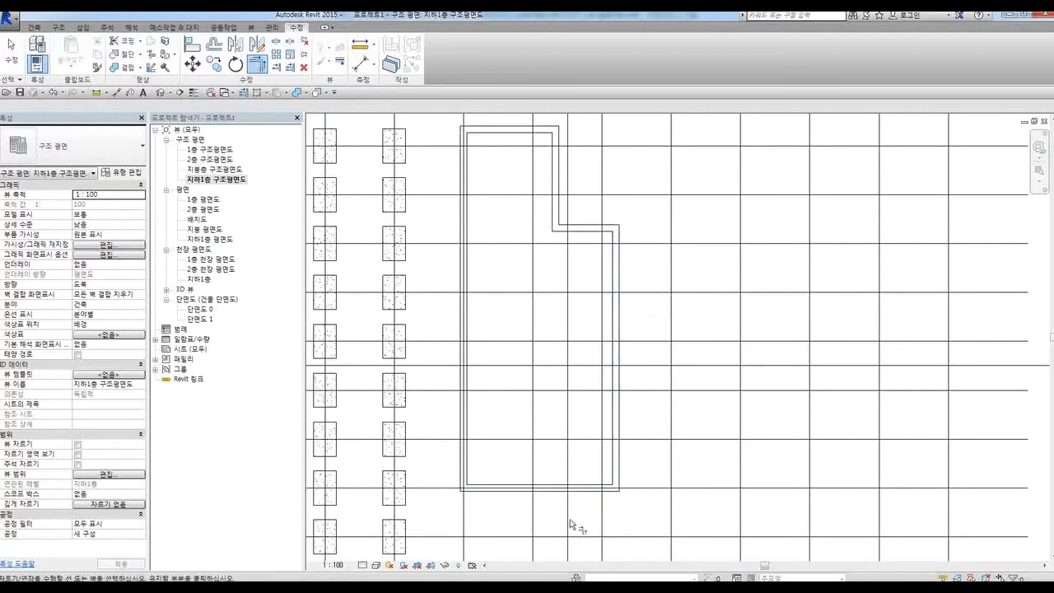
pyautogui.scroll(-2, 571, 417)
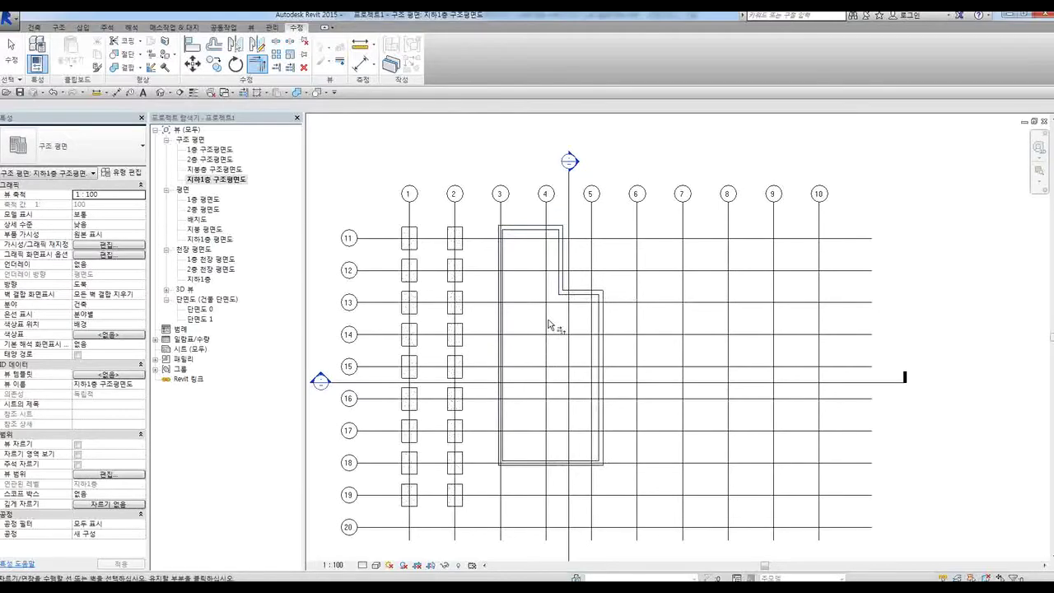
pyautogui.press('Escape')
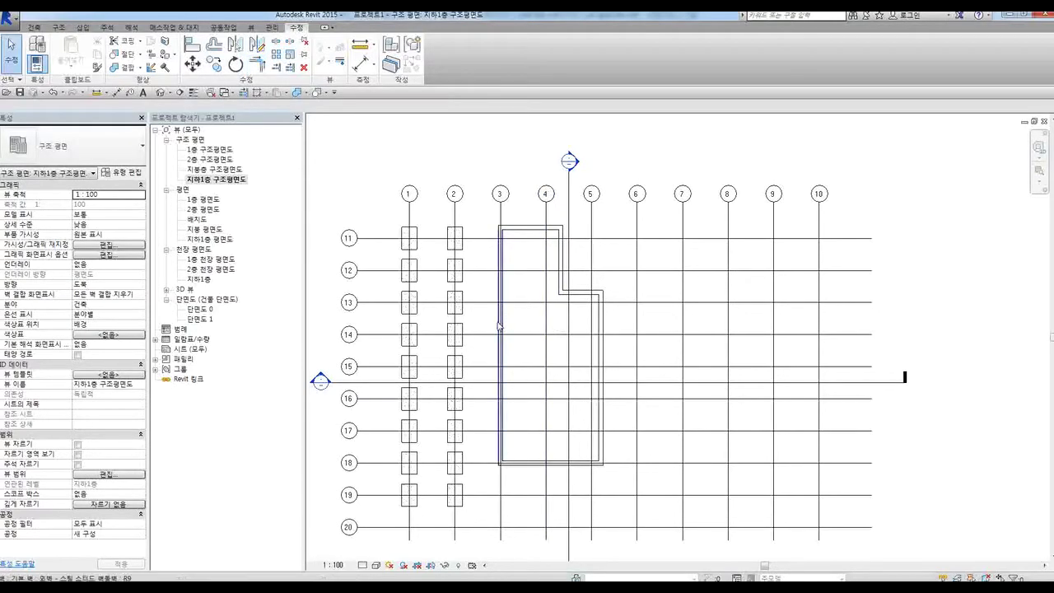
# Open the section view 단면도 1 and extend its crop region downward below the wall bases
pyautogui.click(499, 327)
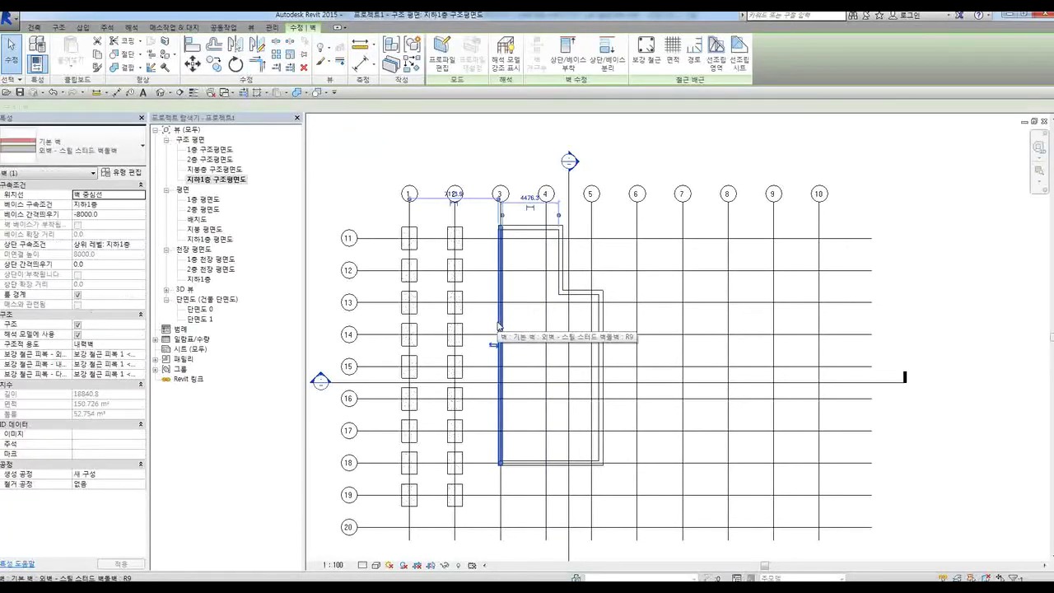
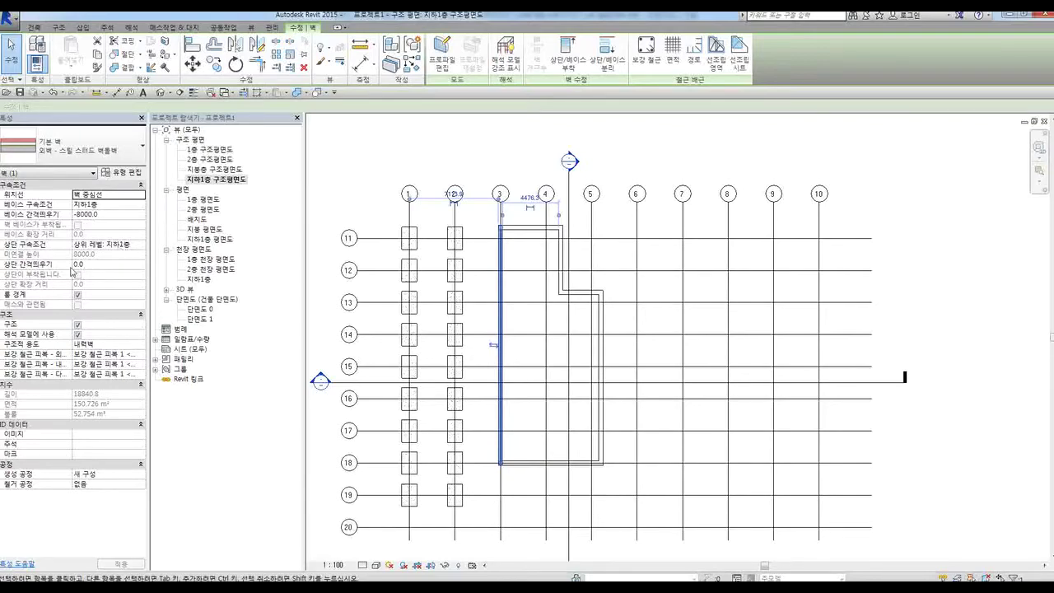
pyautogui.click(520, 367)
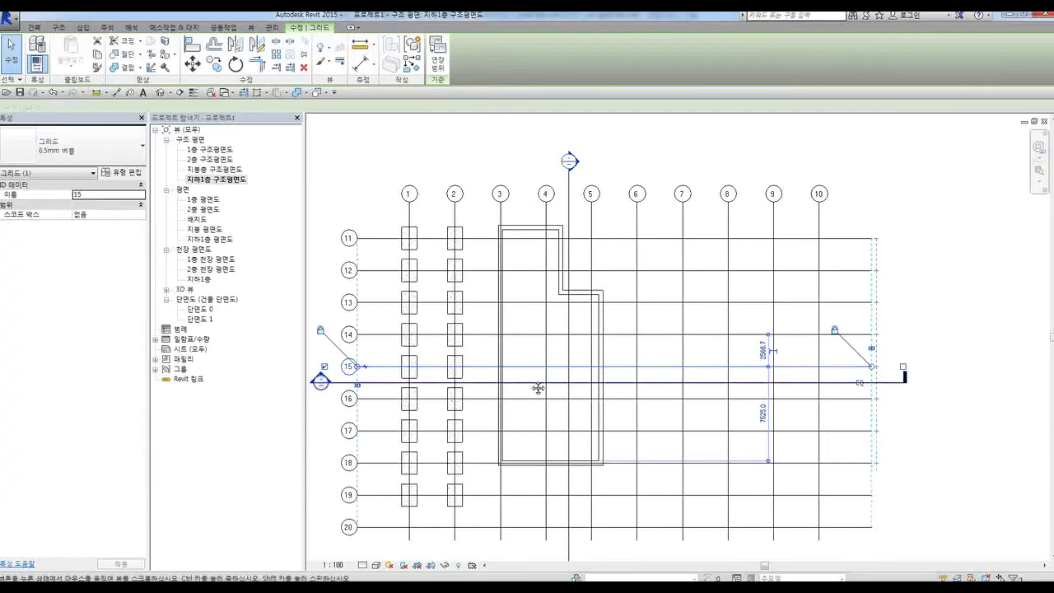
pyautogui.moveTo(537, 388); pyautogui.dragTo(618, 348, button='middle')
pyautogui.click(394, 413)
pyautogui.doubleClick(401, 341)
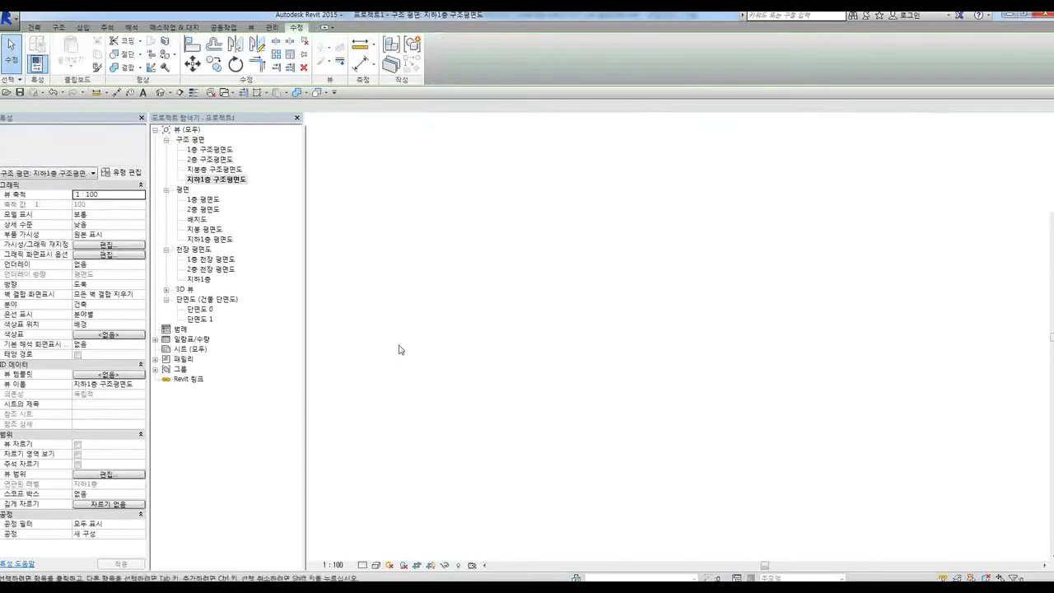
pyautogui.scroll(-3, 577, 329)
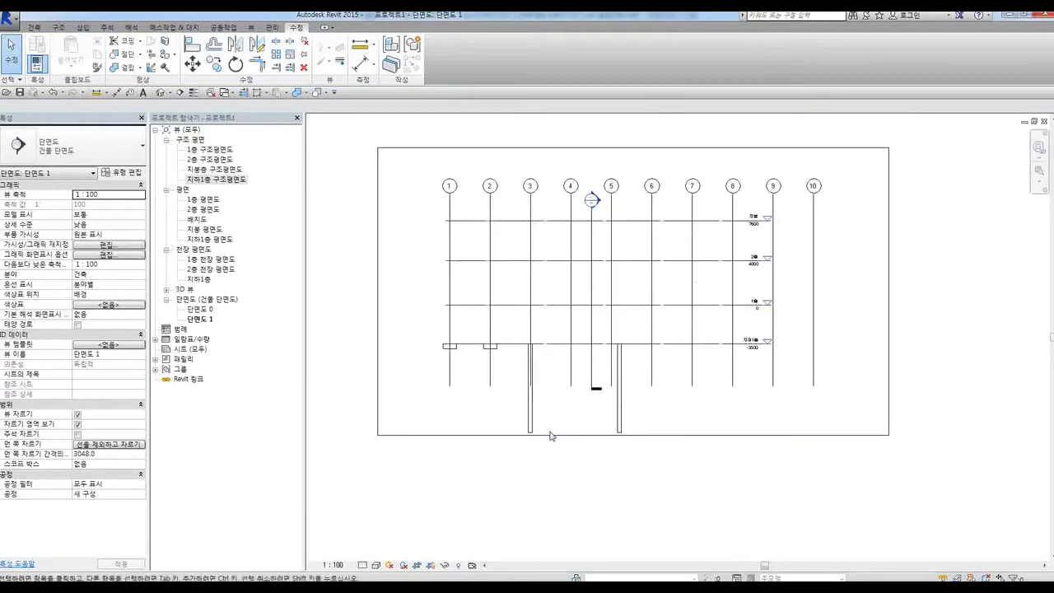
pyautogui.click(548, 435)
pyautogui.moveTo(633, 435); pyautogui.dragTo(634, 468)
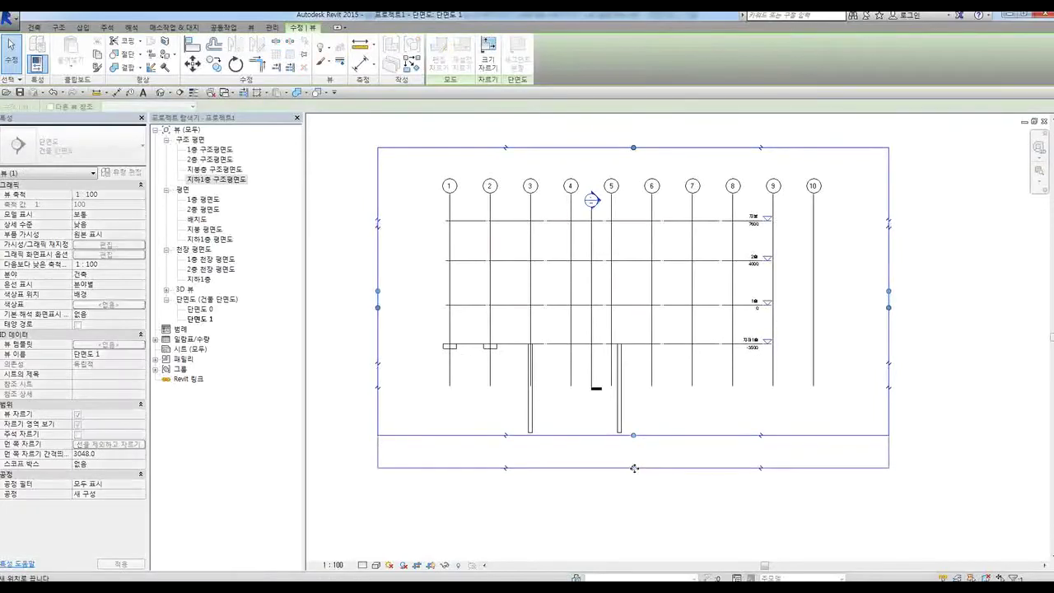
pyautogui.click(563, 426)
pyautogui.scroll(3, 507, 382)
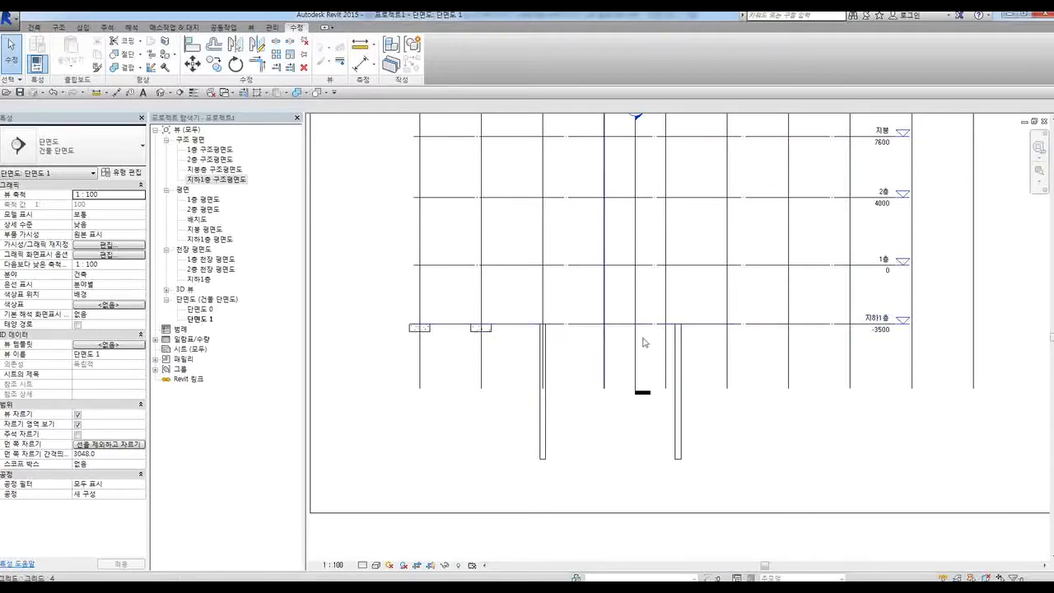
# Examine the base and top constraints of the wall just past grid 5 in section, and return to the 지하1층 구조평면도 plan
pyautogui.click(679, 347)
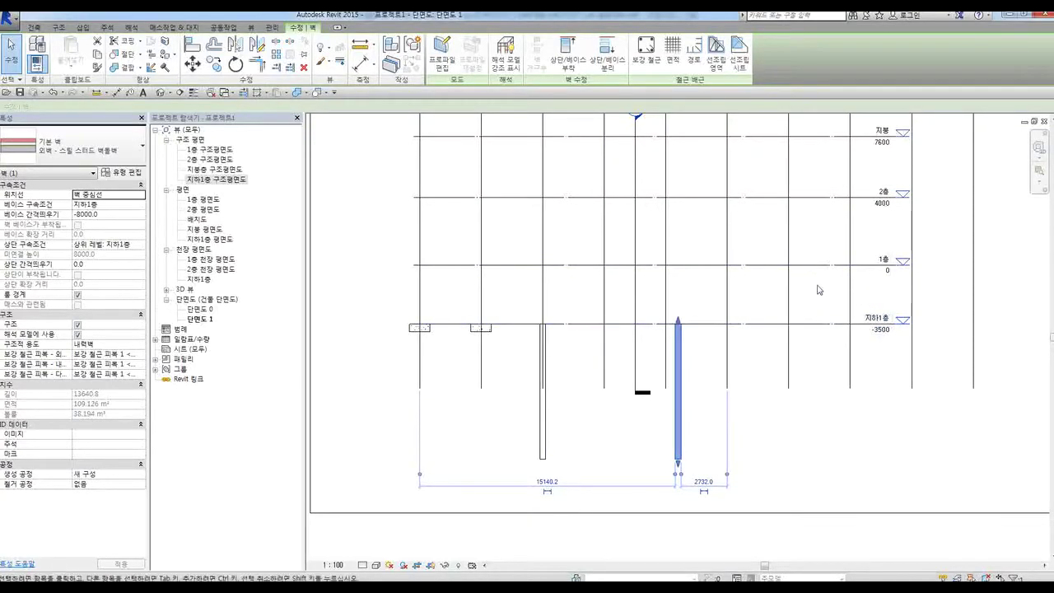
pyautogui.click(763, 429)
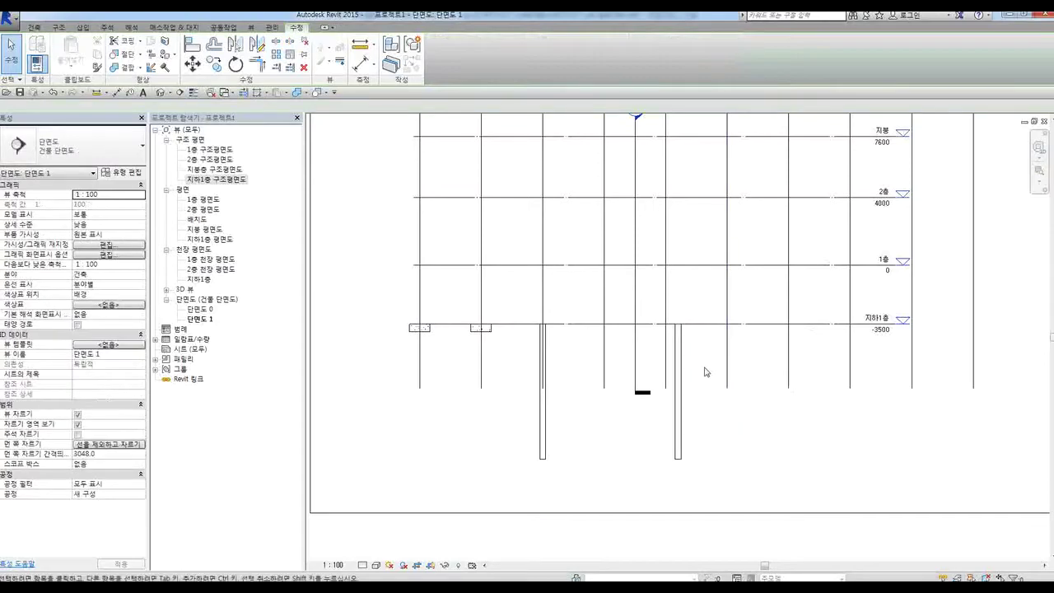
pyautogui.doubleClick(229, 181)
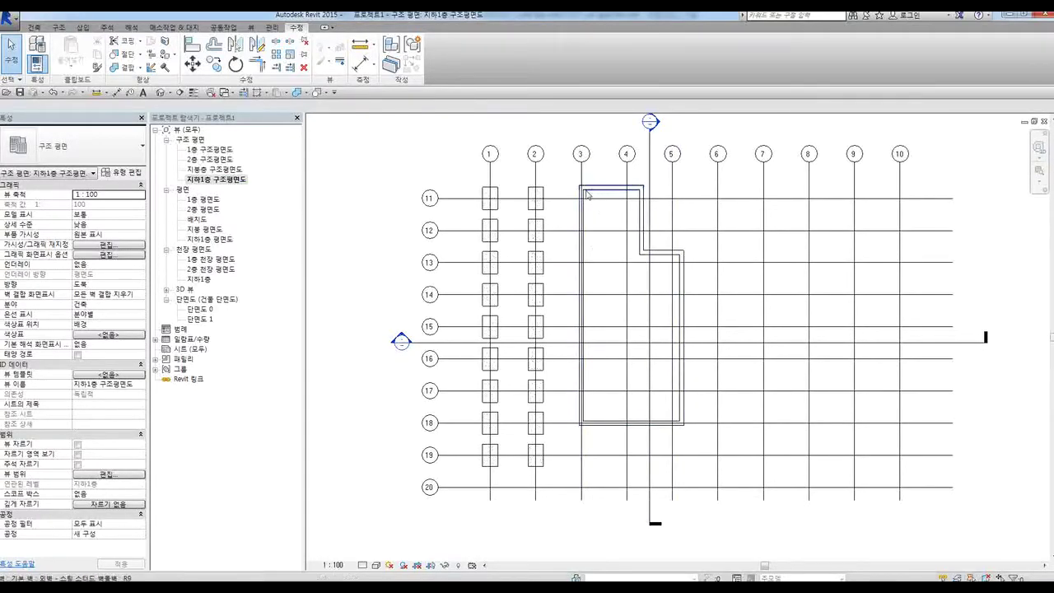
# Set the top constraint of all six connected outline walls to 1층 and their base offset to 0.0
pyautogui.moveTo(565, 175); pyautogui.dragTo(716, 457)
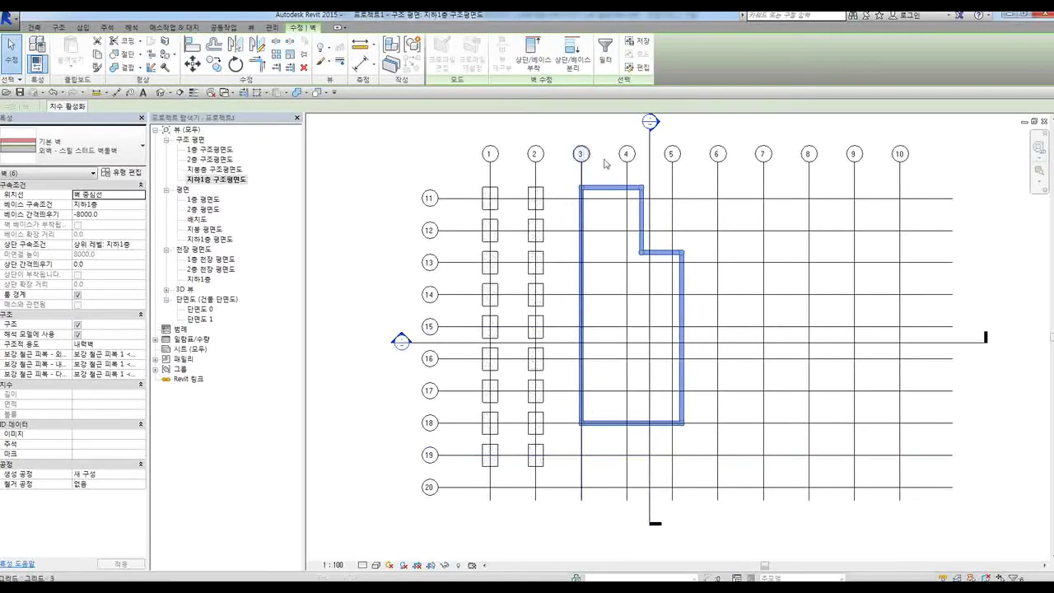
pyautogui.click(600, 283)
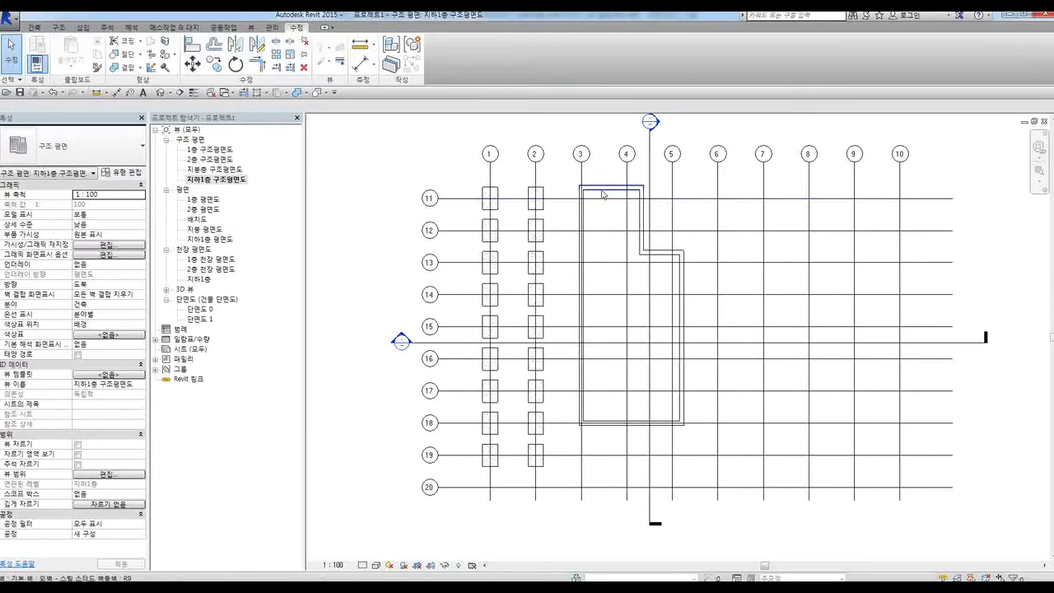
pyautogui.press('Tab')
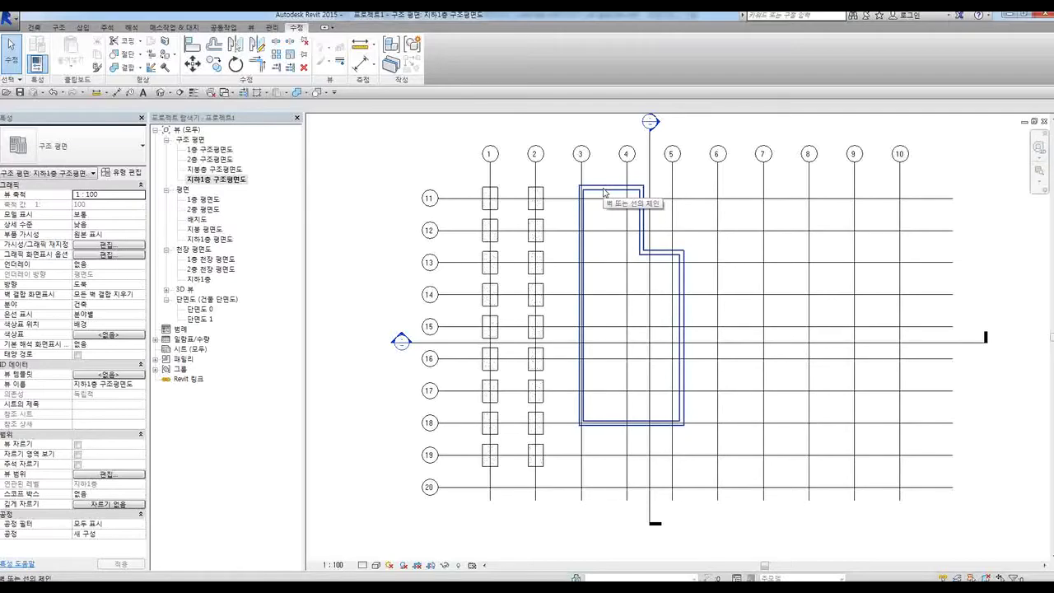
pyautogui.click(604, 193)
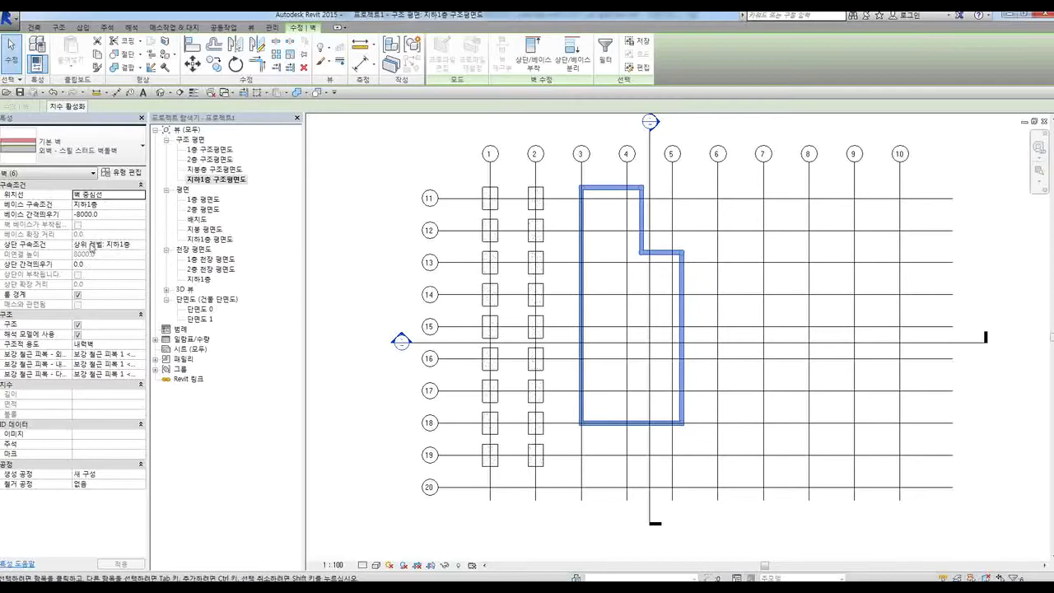
pyautogui.click(142, 245)
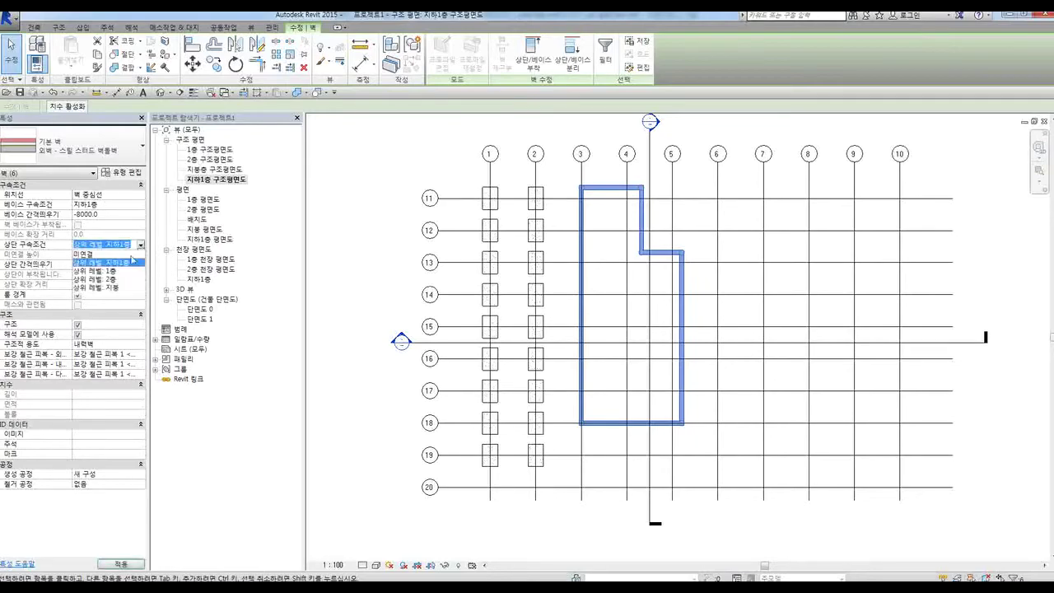
pyautogui.click(94, 271)
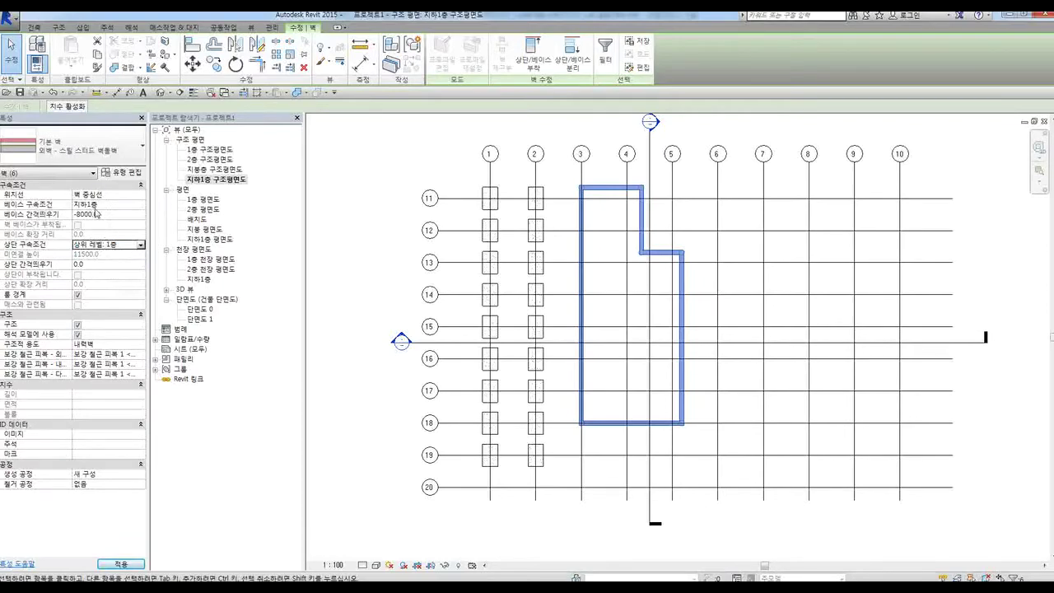
pyautogui.click(118, 215)
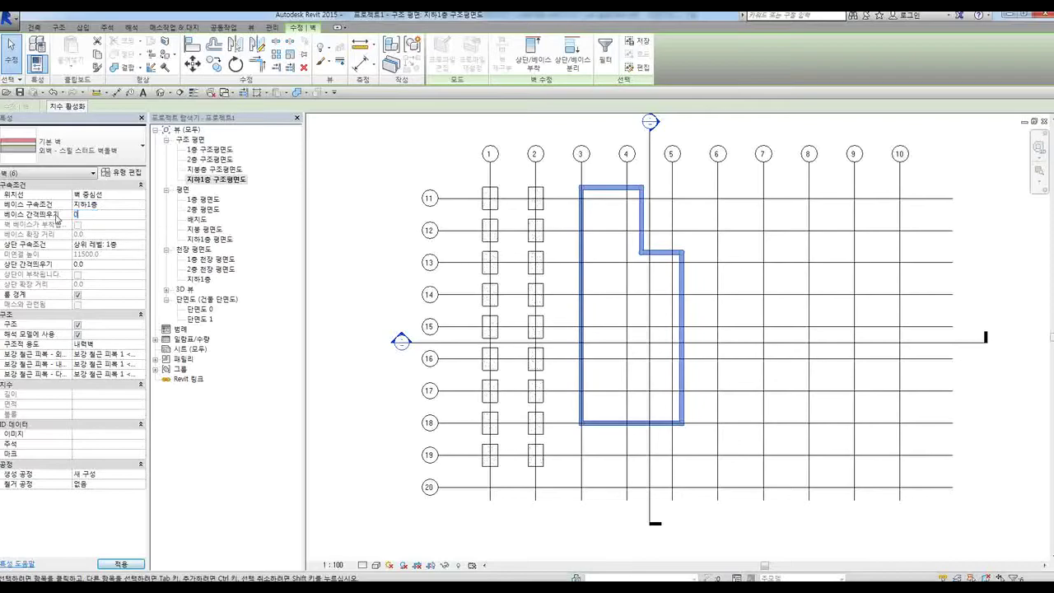
pyautogui.write('0.0')
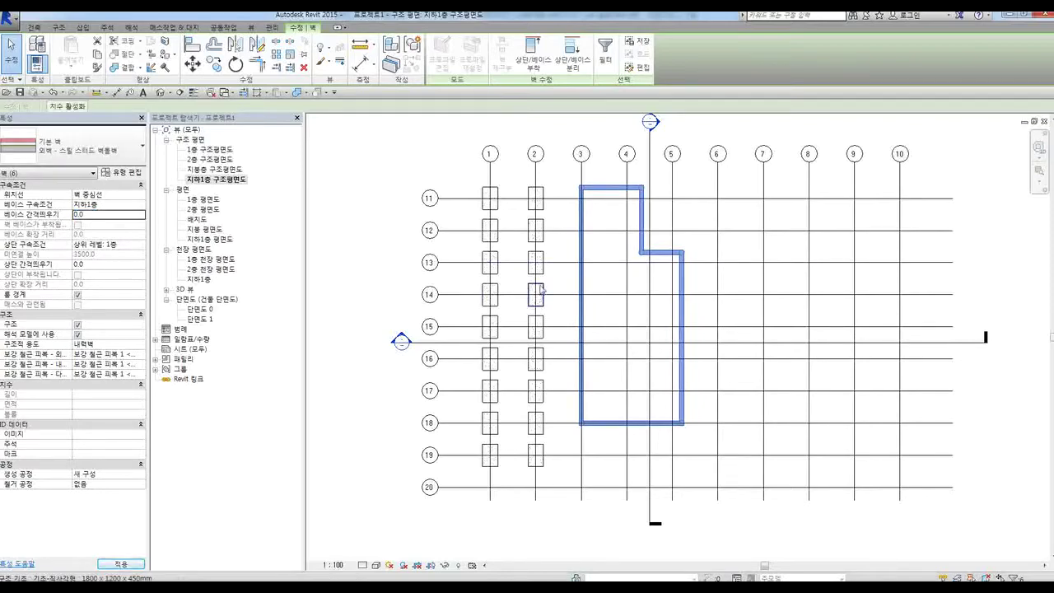
pyautogui.click(566, 325)
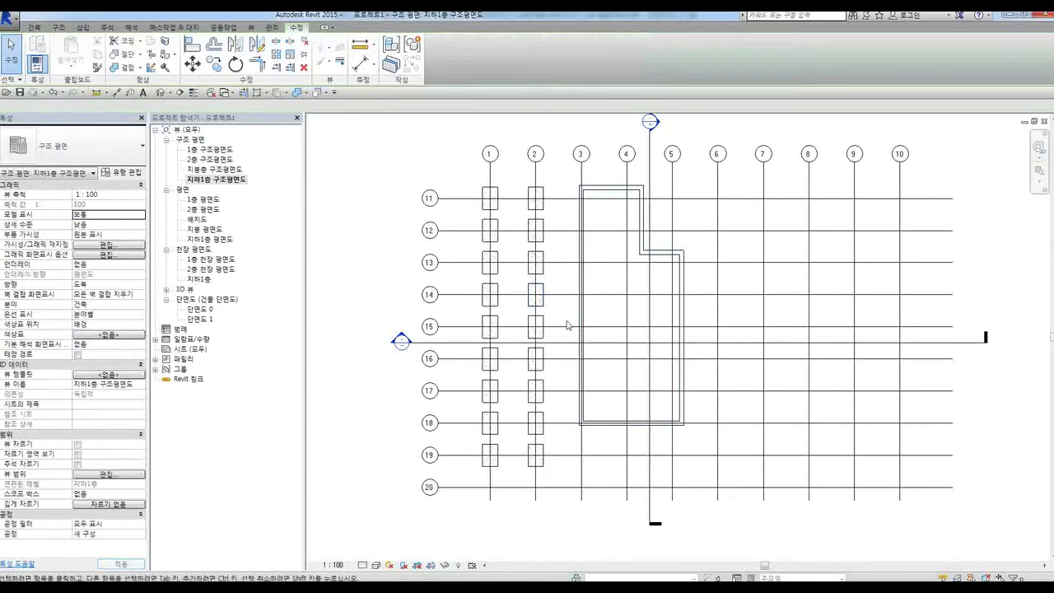
# Examine the height constraints of both outline walls in section view 단면도 1, and return to the 지하1층 구조평면도 plan
pyautogui.doubleClick(401, 343)
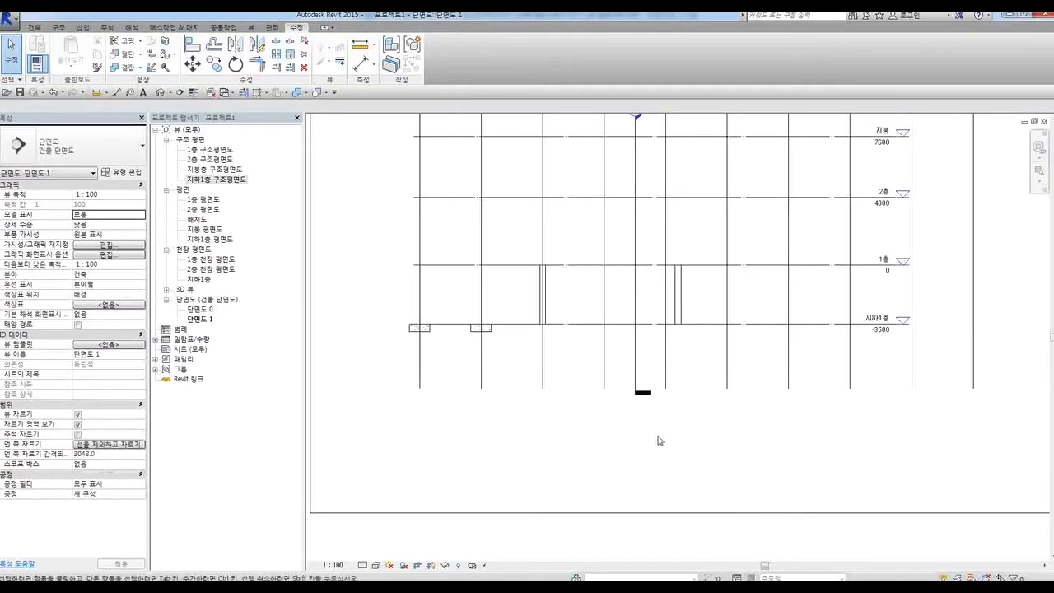
pyautogui.click(546, 292)
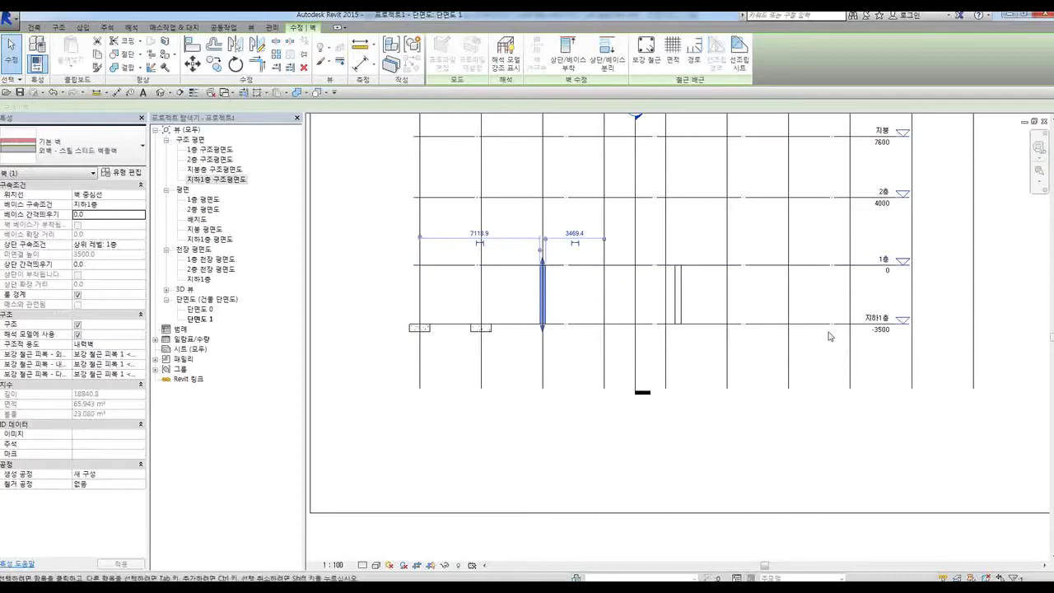
pyautogui.click(679, 305)
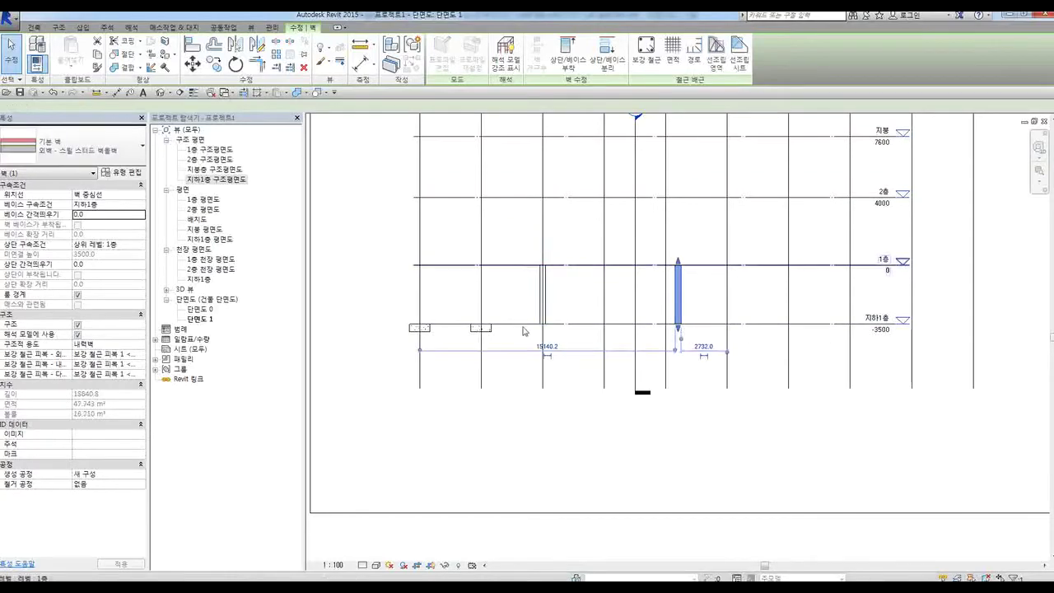
pyautogui.click(581, 441)
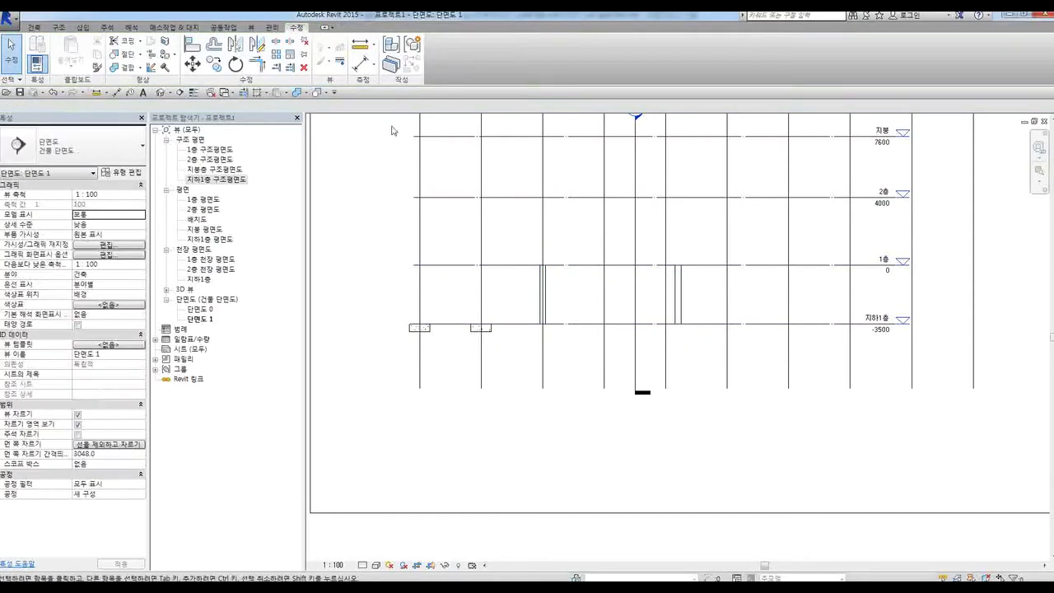
pyautogui.doubleClick(222, 182)
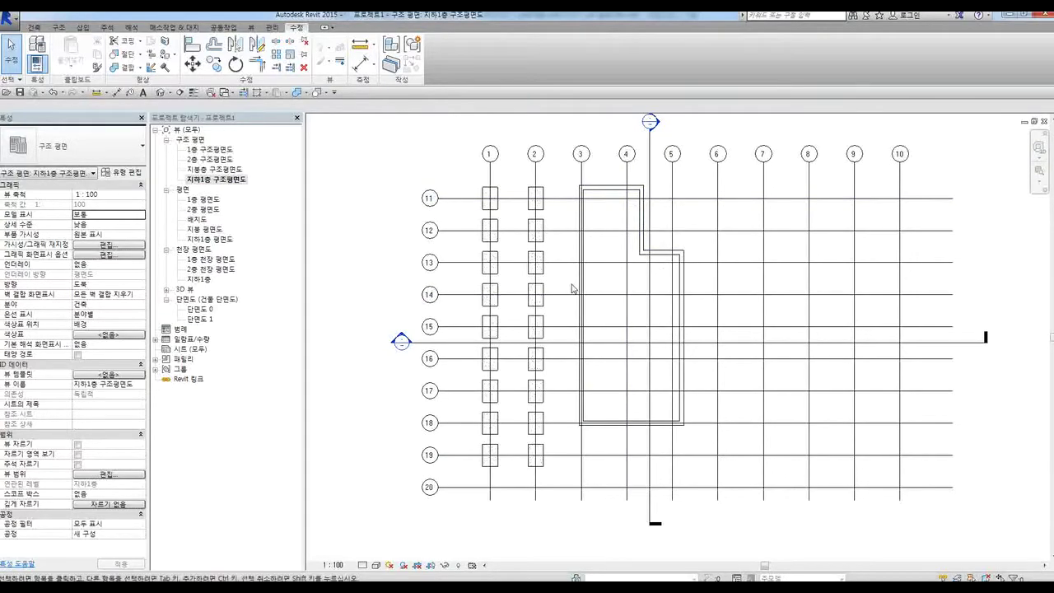
# Place wall foundations under the whole connected chain of outline walls using multiple selection
pyautogui.click(59, 28)
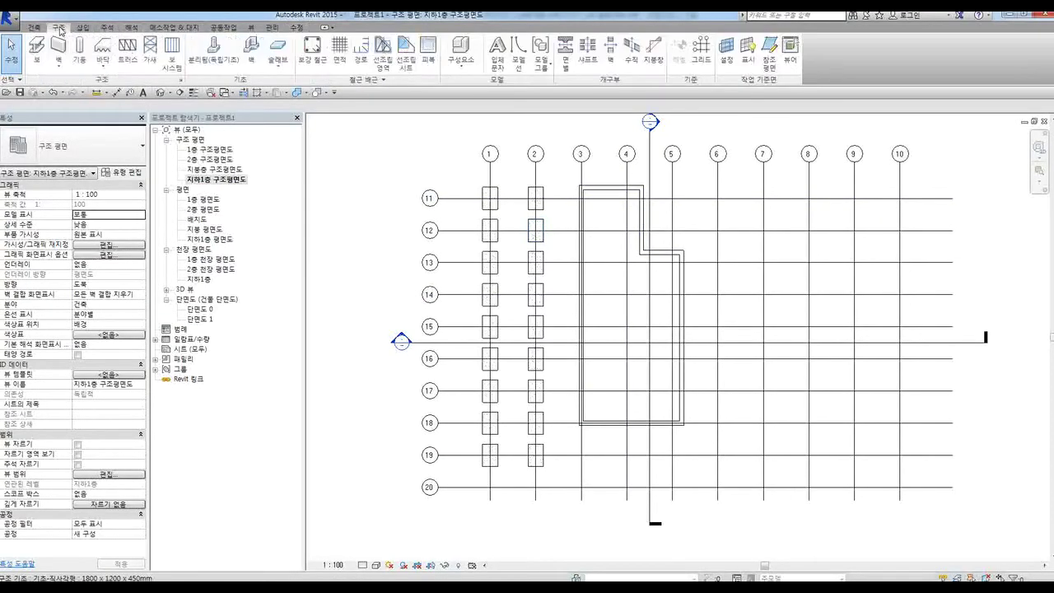
pyautogui.click(252, 51)
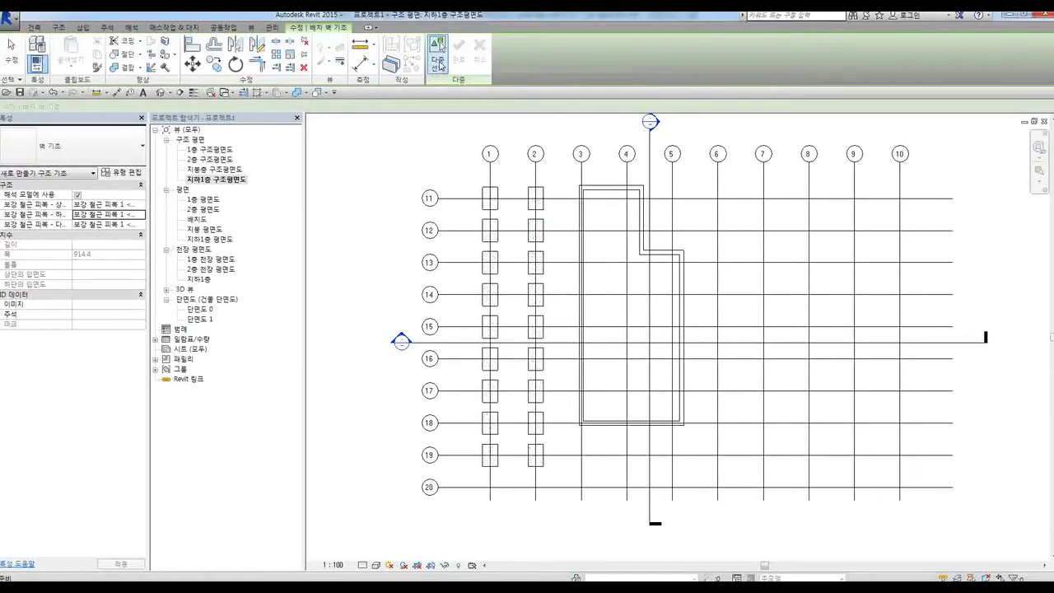
pyautogui.click(438, 64)
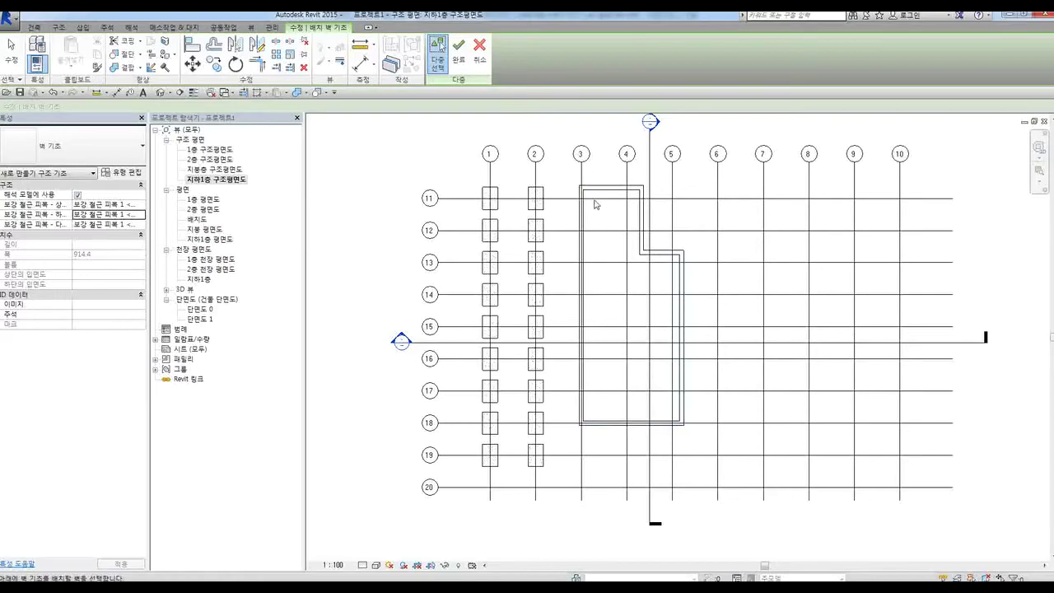
pyautogui.press('Tab')
pyautogui.press('Tab')
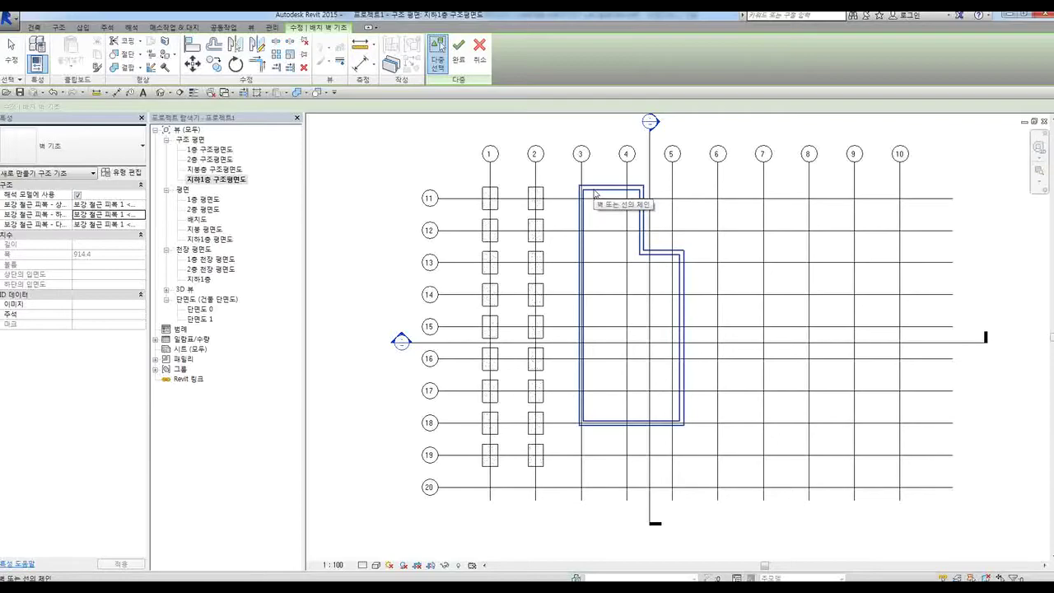
pyautogui.click(596, 194)
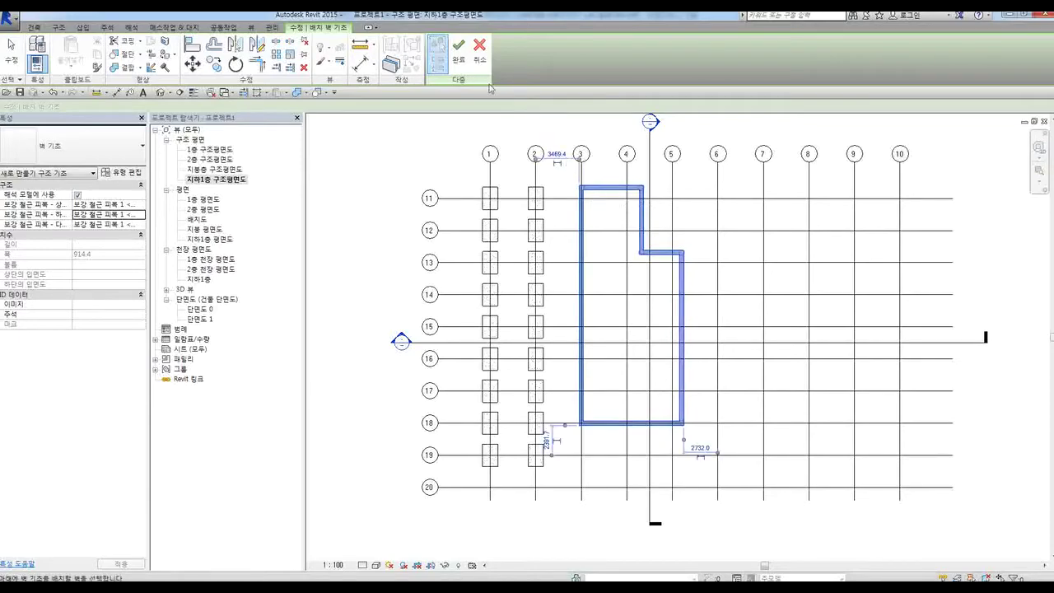
pyautogui.click(453, 61)
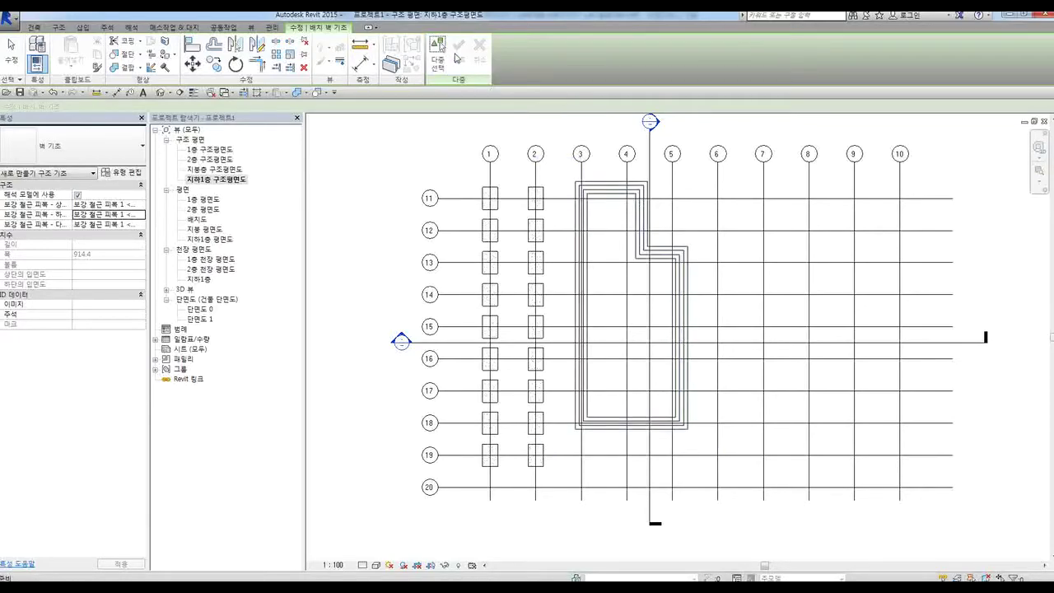
pyautogui.scroll(3, 612, 207)
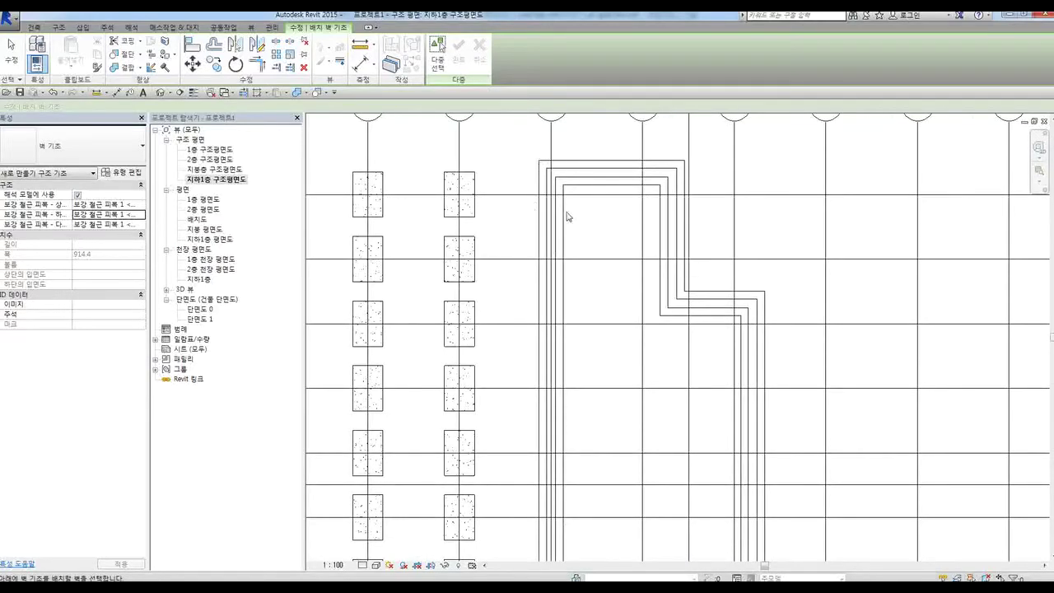
pyautogui.scroll(-2, 574, 177)
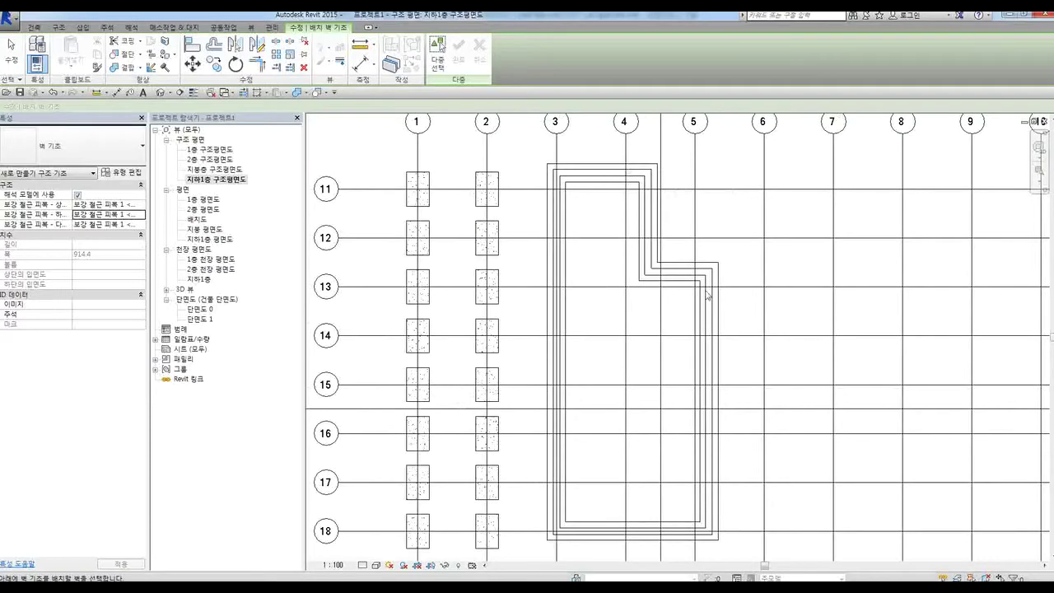
pyautogui.press('Escape')
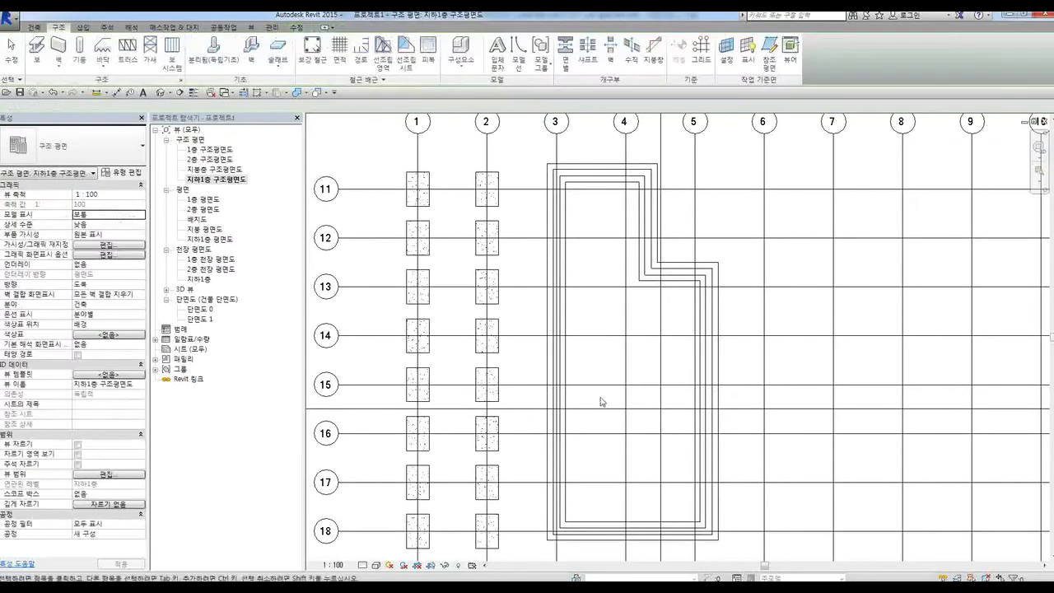
# Examine the wall foundation along grid 3 in plan and in section 단면도 1, and return to the 지하1층 구조평면도 plan
pyautogui.click(566, 346)
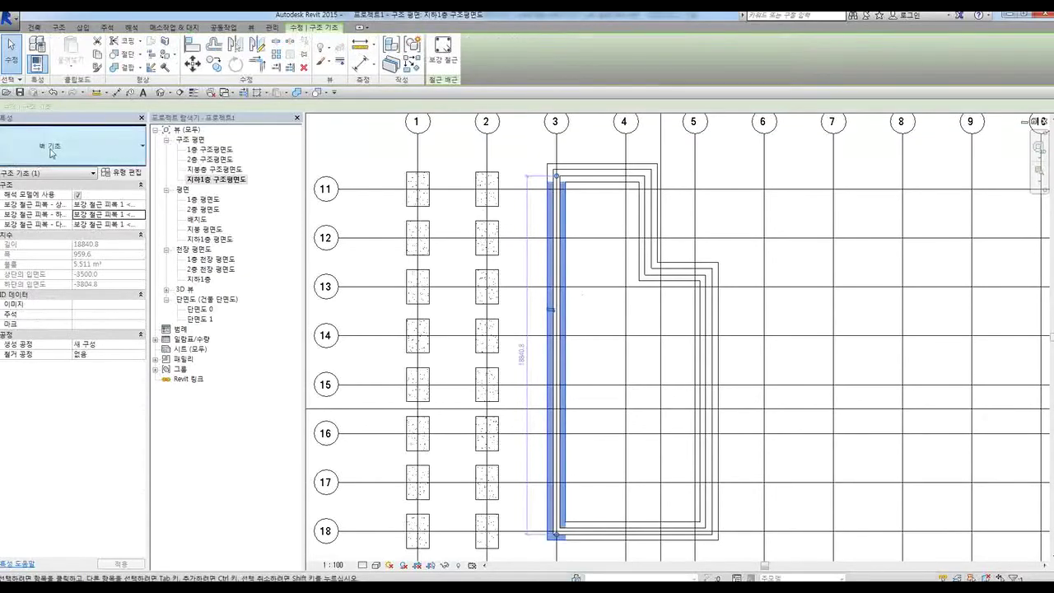
pyautogui.click(582, 272)
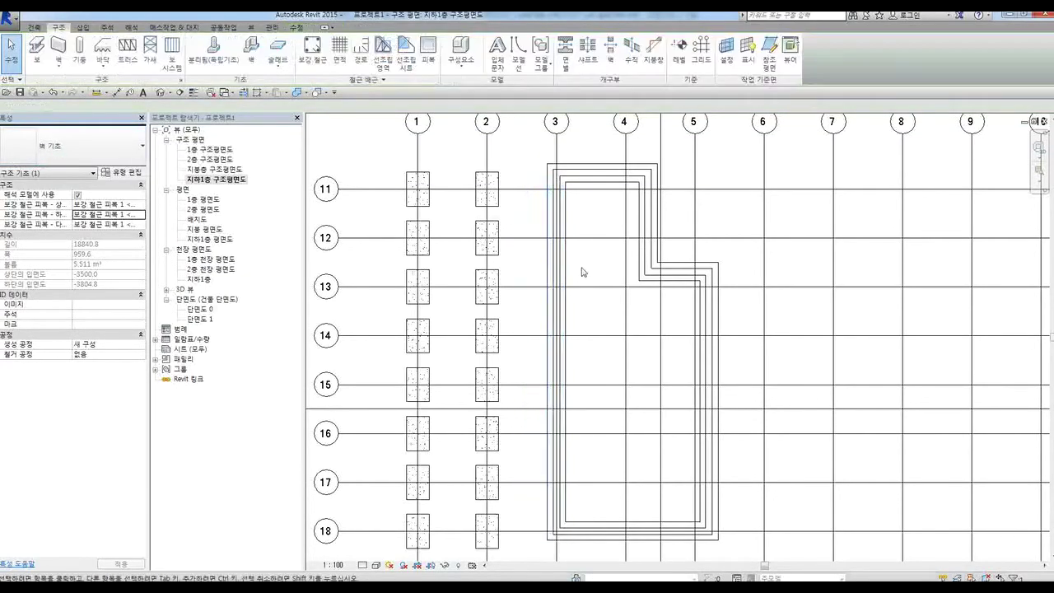
pyautogui.scroll(-5, 583, 272)
pyautogui.scroll(2, 576, 305)
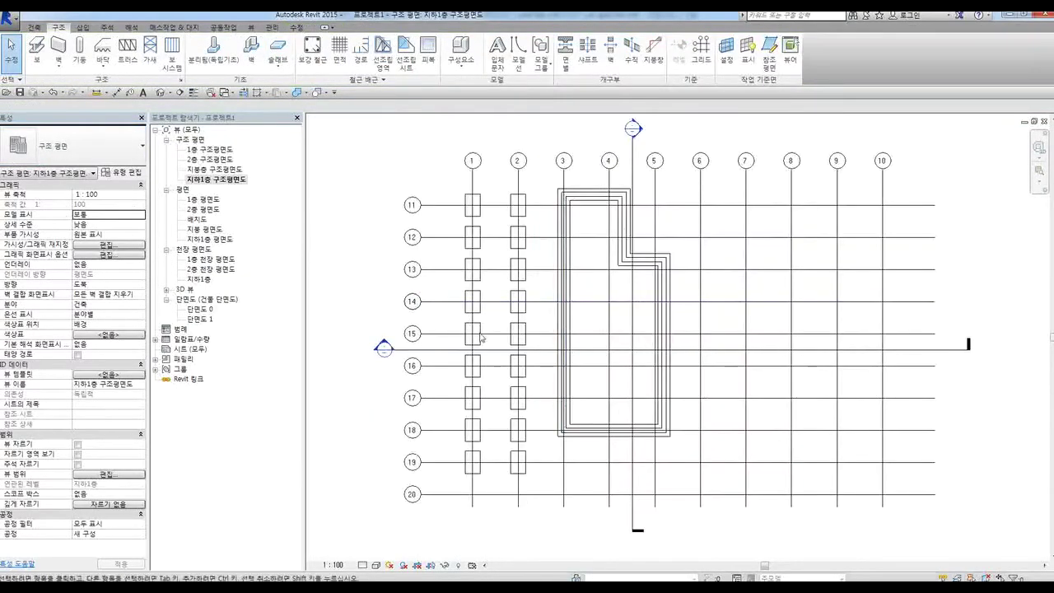
pyautogui.doubleClick(384, 351)
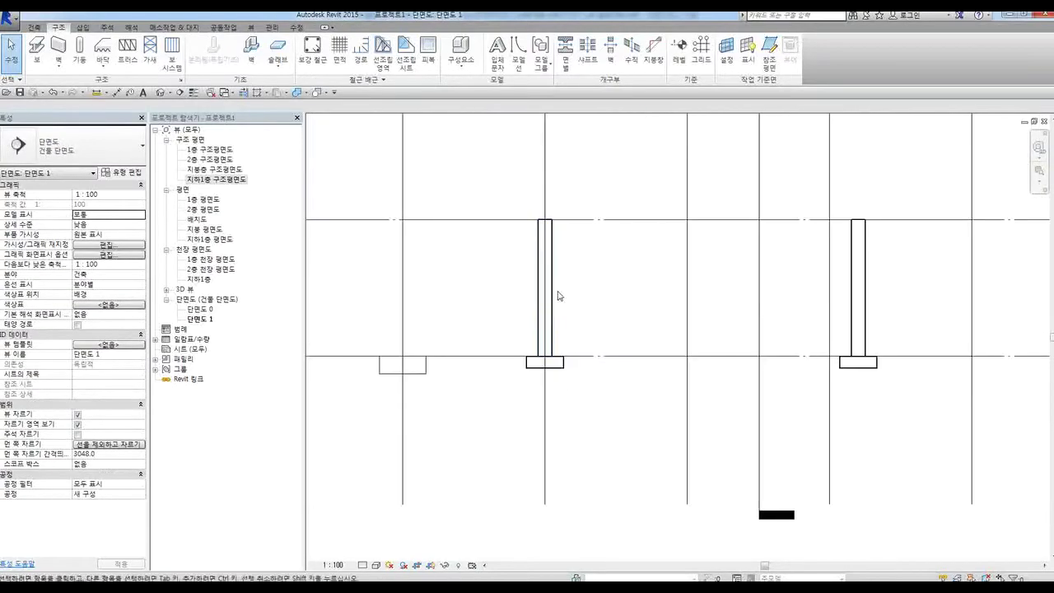
pyautogui.scroll(3, 546, 370)
pyautogui.click(526, 377)
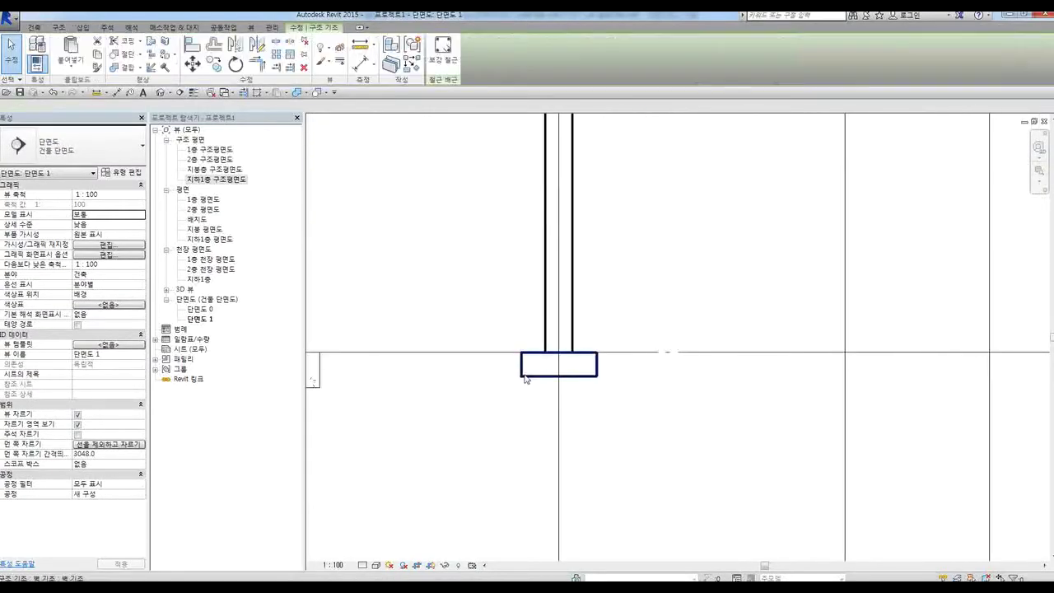
pyautogui.scroll(-5, 519, 426)
pyautogui.scroll(2, 502, 441)
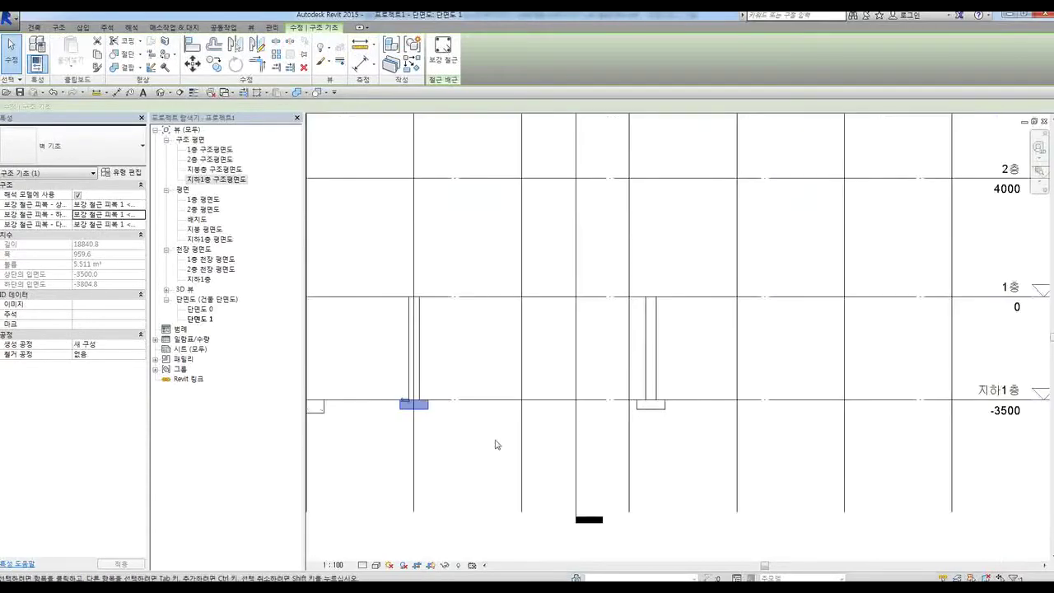
pyautogui.scroll(-2, 495, 445)
pyautogui.click(564, 431)
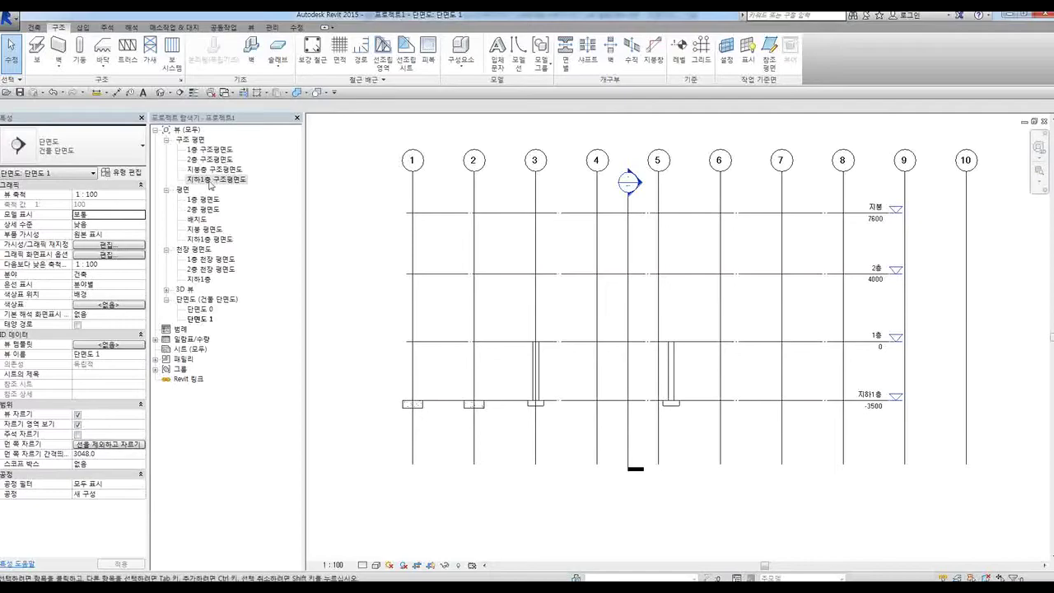
pyautogui.doubleClick(211, 180)
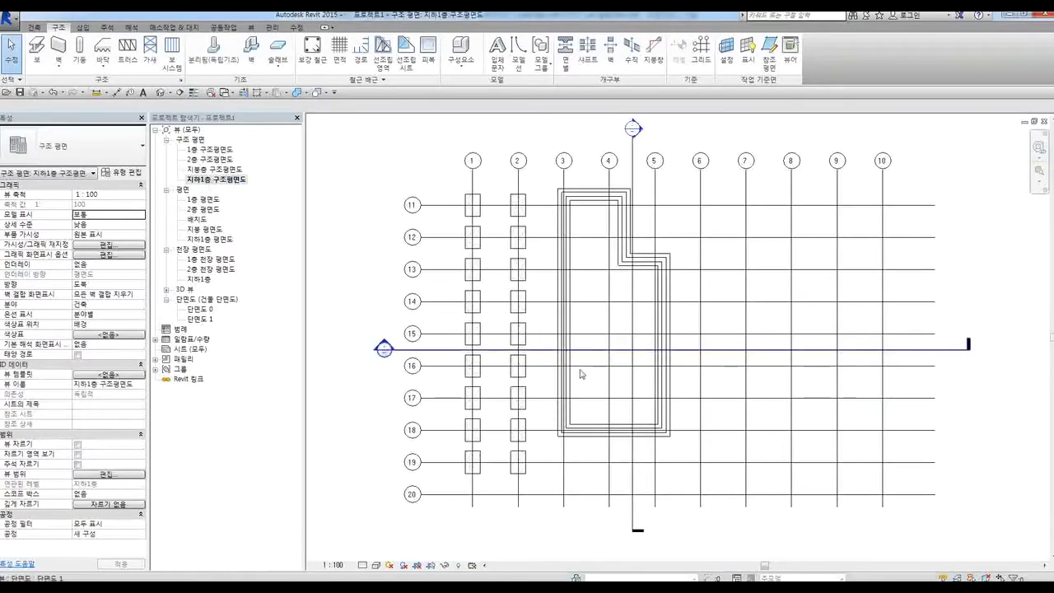
# Sketch a rectangular foundation slab boundary about 17200 mm wide, from above grid 11 between grids 5 and 6 to past grid 10 between grids 19 and 20
pyautogui.moveTo(766, 365); pyautogui.dragTo(631, 370, button='middle')
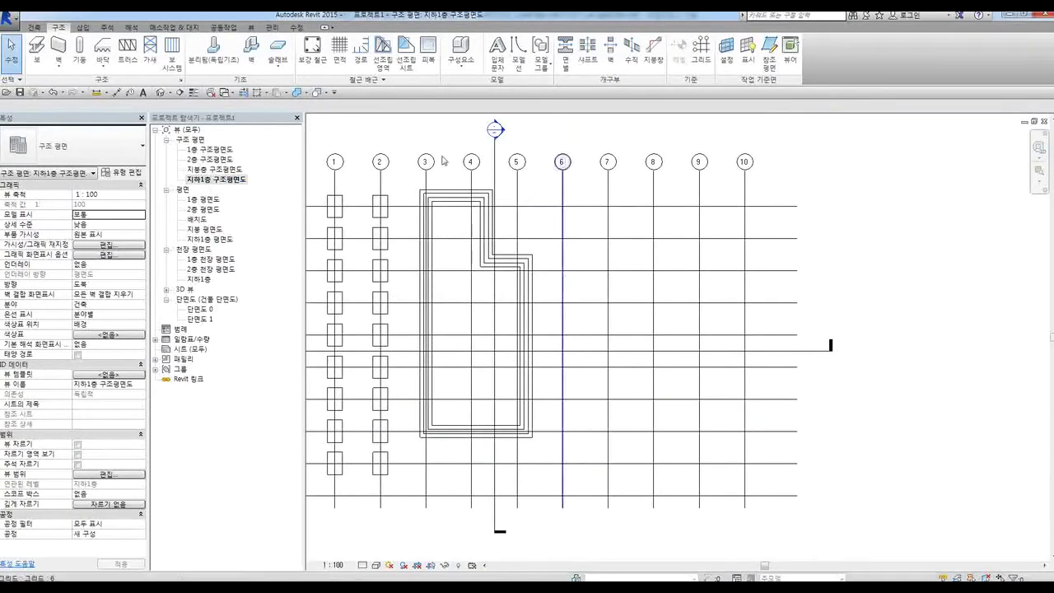
pyautogui.click(278, 49)
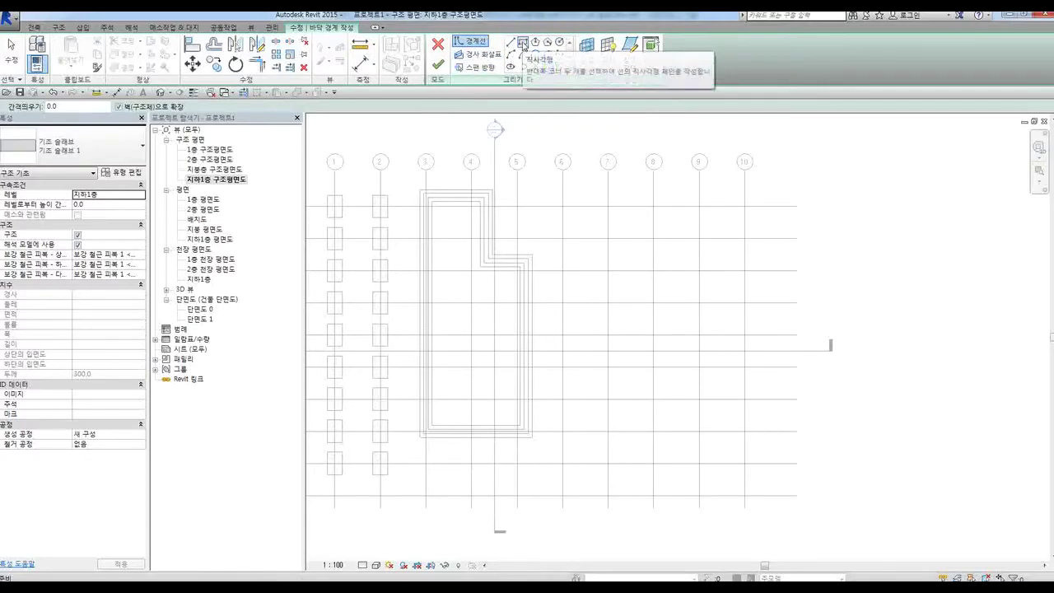
pyautogui.click(523, 44)
pyautogui.click(544, 194)
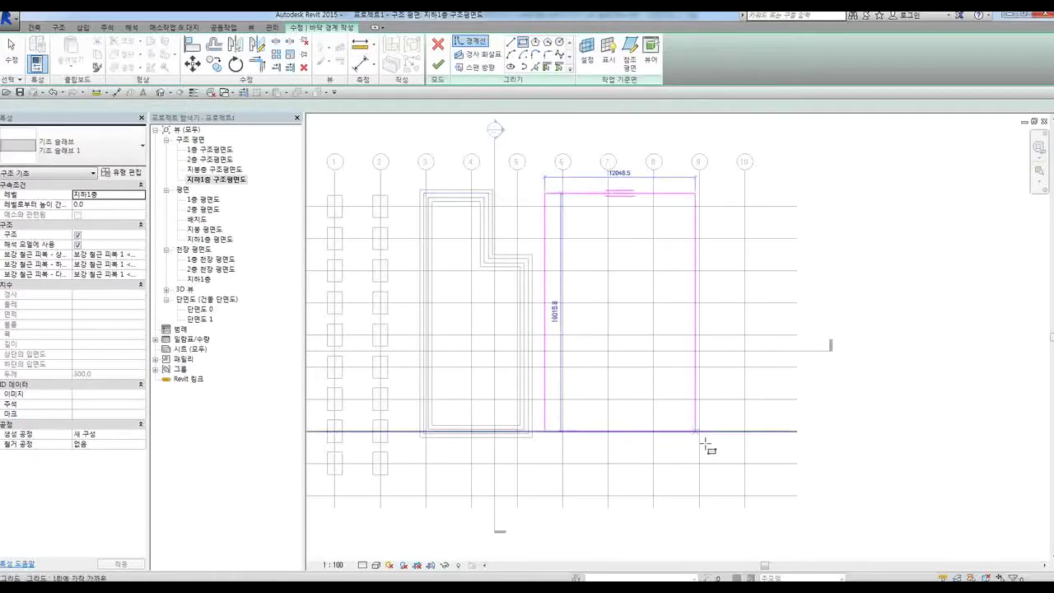
pyautogui.click(759, 486)
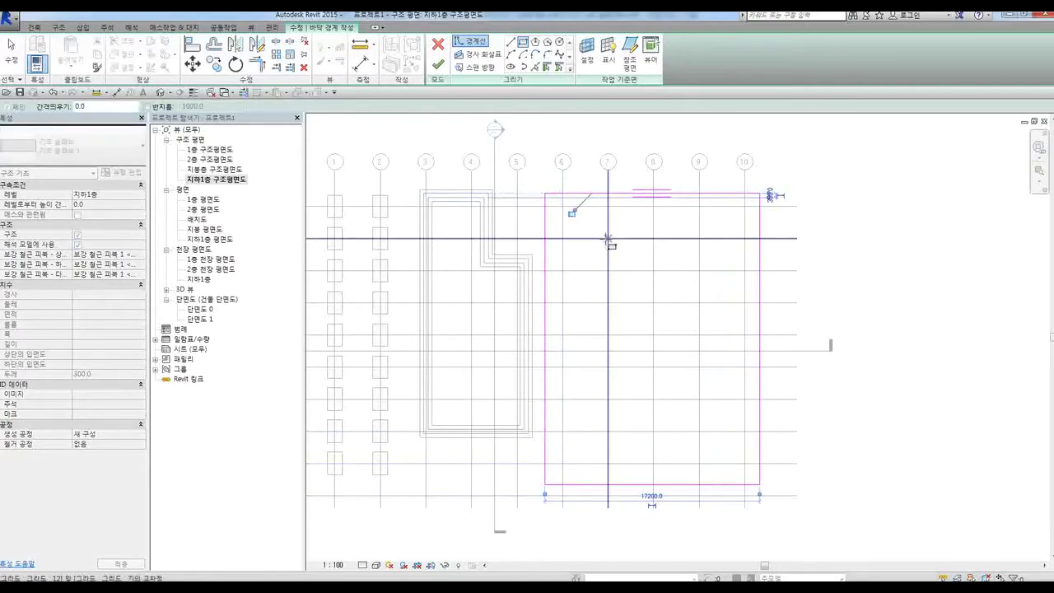
# Delete the entire rectangular foundation slab boundary from the sketch
pyautogui.press('Escape')
pyautogui.press('Escape')
pyautogui.moveTo(540, 183)
pyautogui.mouseDown()
pyautogui.moveTo(706, 443)
pyautogui.moveTo(774, 507)
pyautogui.mouseUp()
pyautogui.press('Delete')
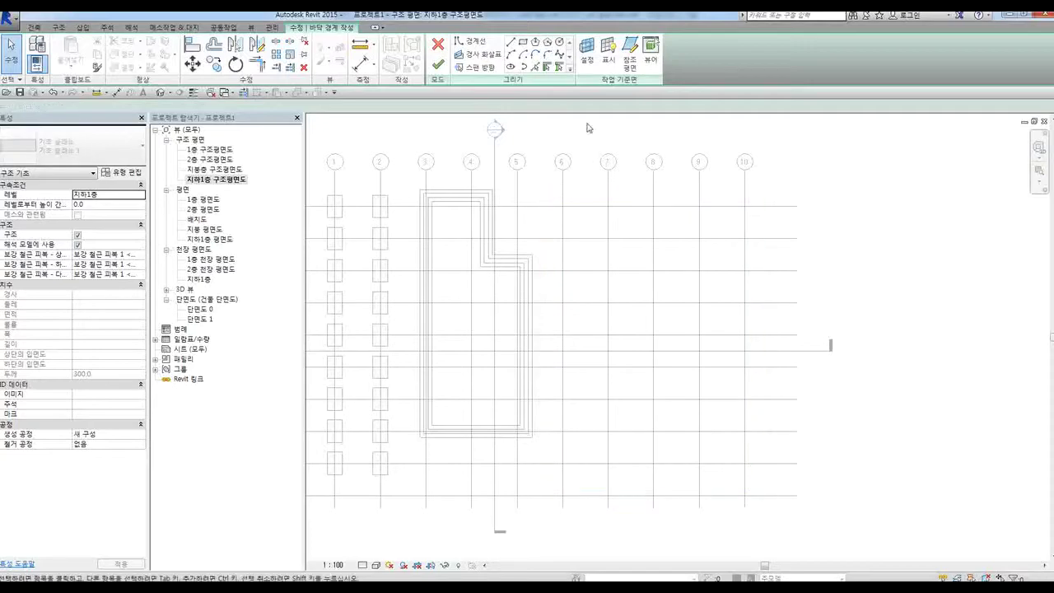
# Create slab boundary lines by picking grids 6, 10, 11 and 20
pyautogui.click(536, 69)
pyautogui.click(564, 229)
pyautogui.click(746, 231)
pyautogui.click(723, 207)
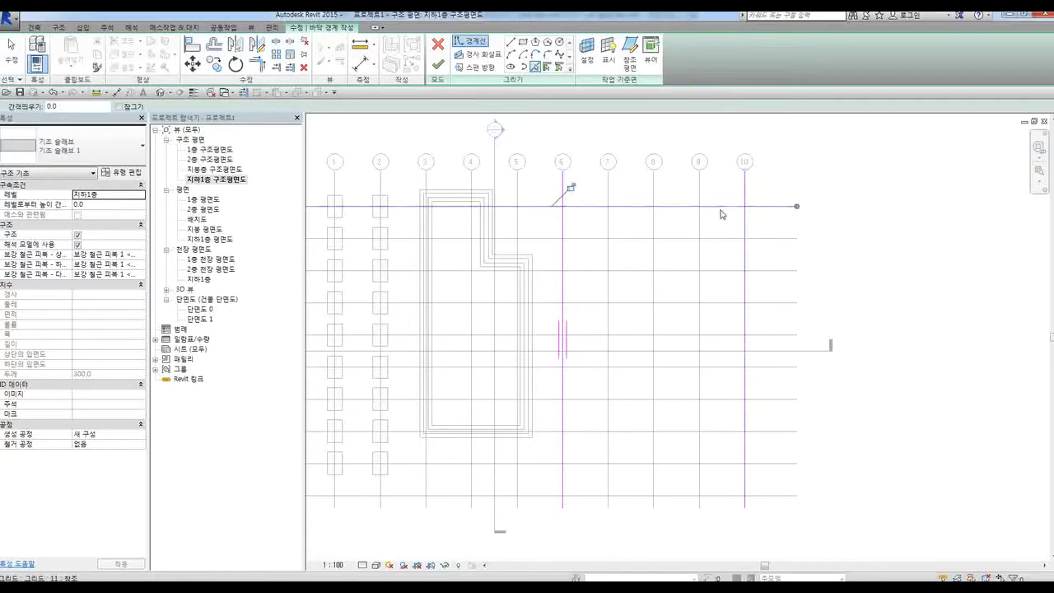
pyautogui.click(674, 496)
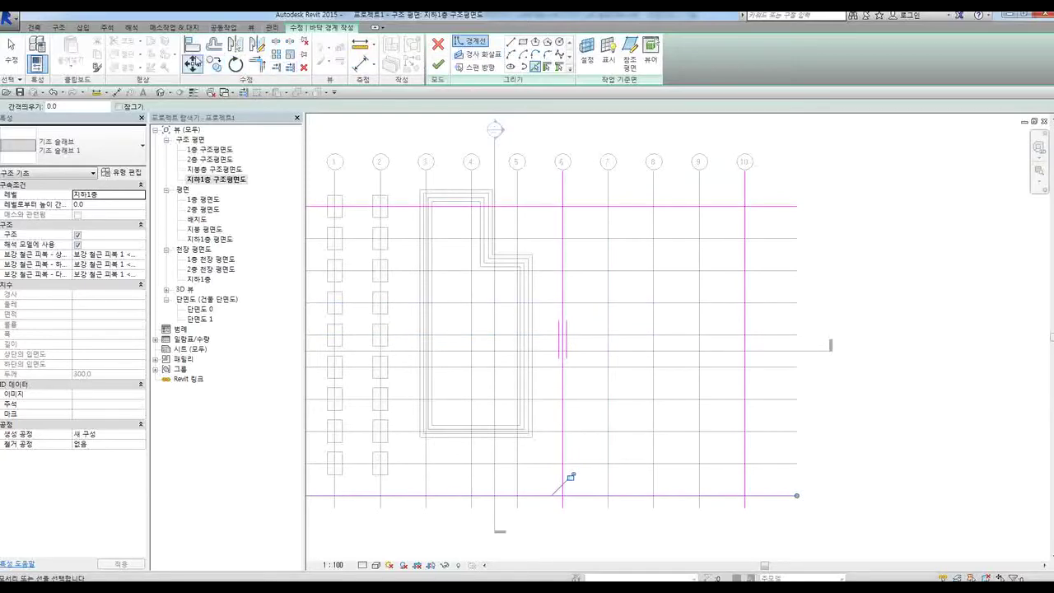
# Trim the four boundary lines to corners, forming a closed rectangle between grids 6, 10, 11 and 20
pyautogui.click(262, 65)
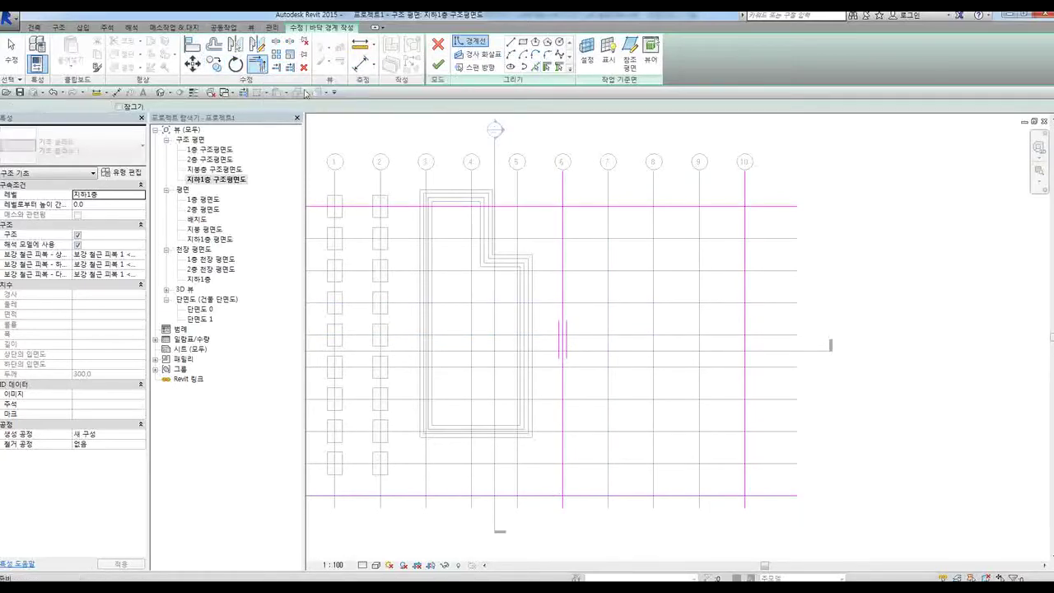
pyautogui.click(558, 223)
pyautogui.click(572, 208)
pyautogui.click(744, 224)
pyautogui.click(738, 497)
pyautogui.click(610, 498)
pyautogui.click(562, 482)
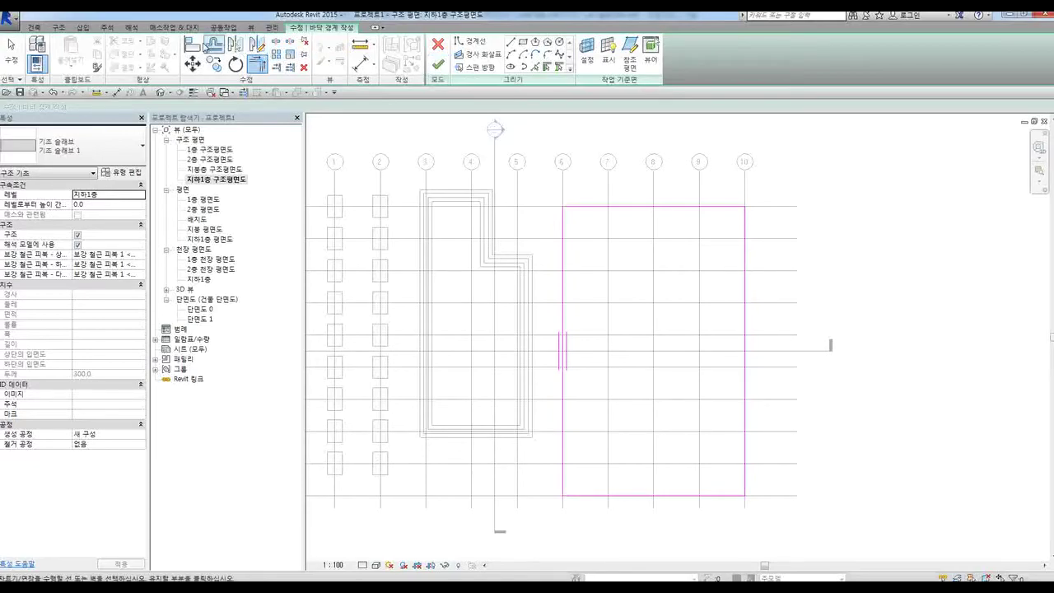
# Align the slab boundary line on grid 10 to grid 8 and finish the foundation slab sketch
pyautogui.click(194, 47)
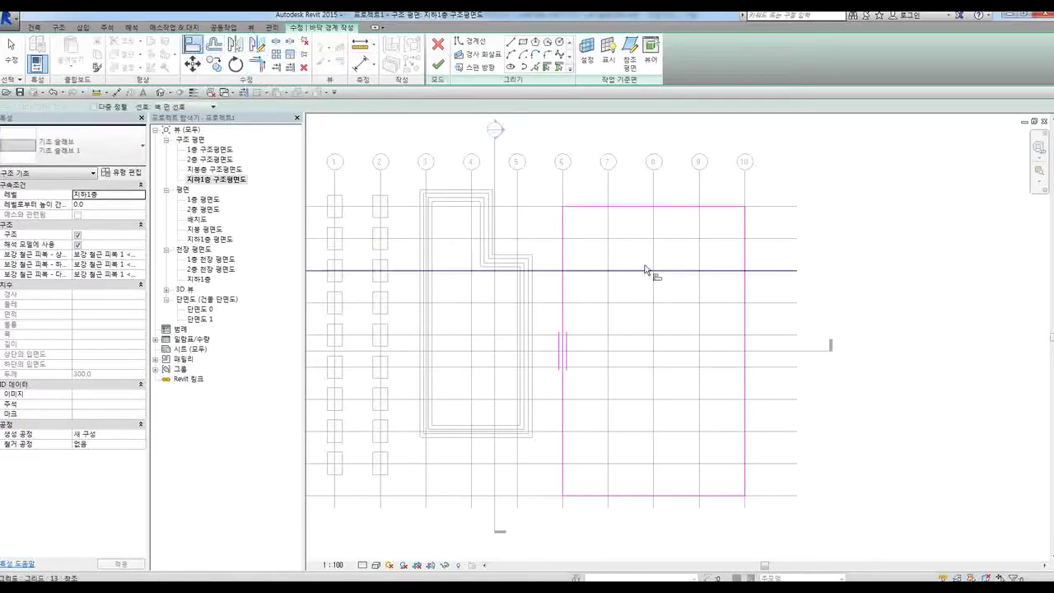
pyautogui.click(655, 186)
pyautogui.click(746, 223)
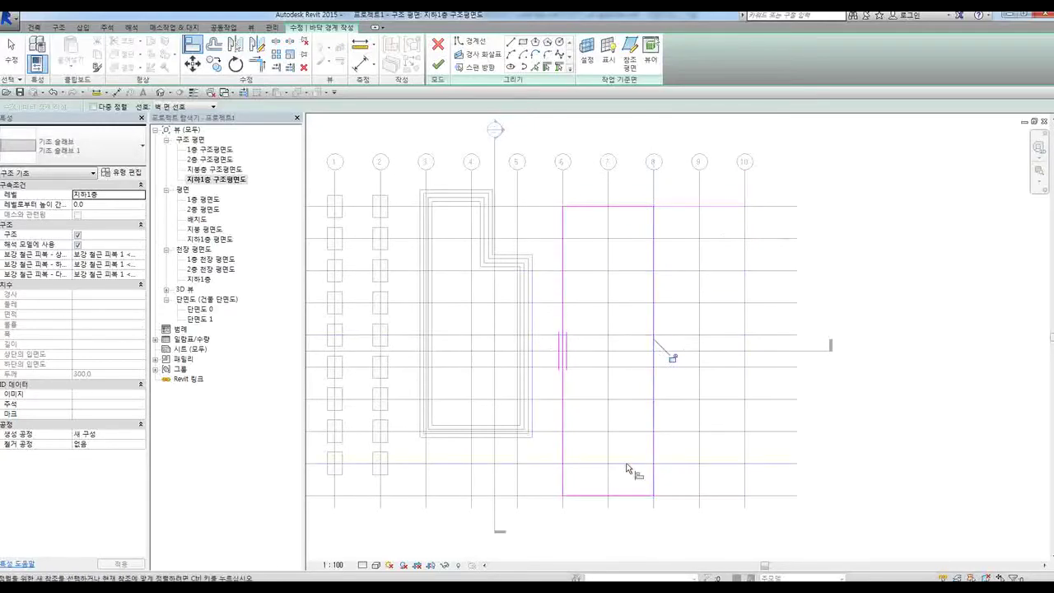
pyautogui.click(437, 65)
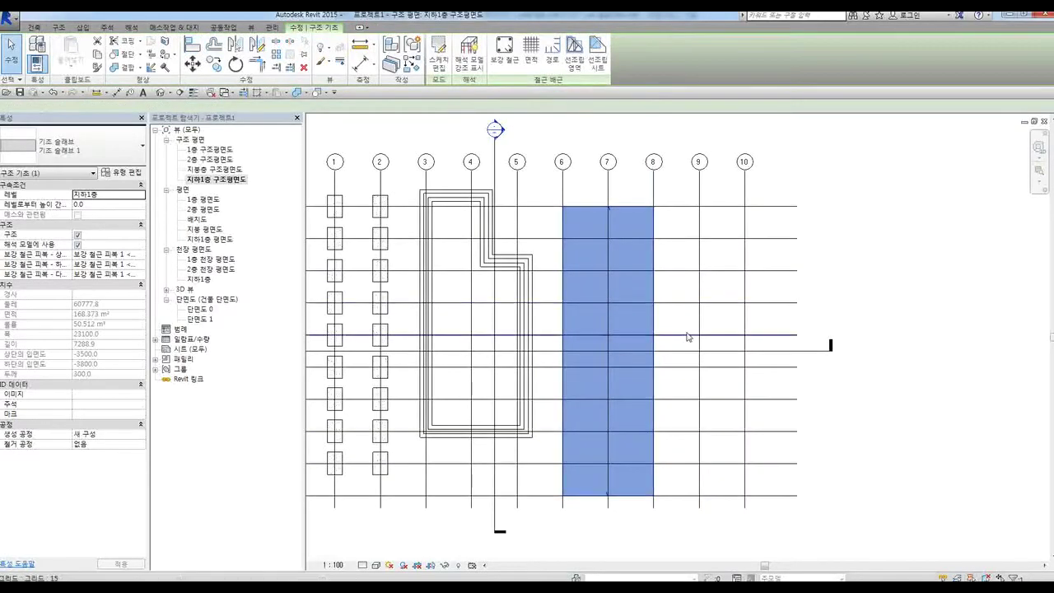
# Examine the foundation slab in plan and its position relative to the 지하1층 level in section 단면도 1
pyautogui.click(684, 320)
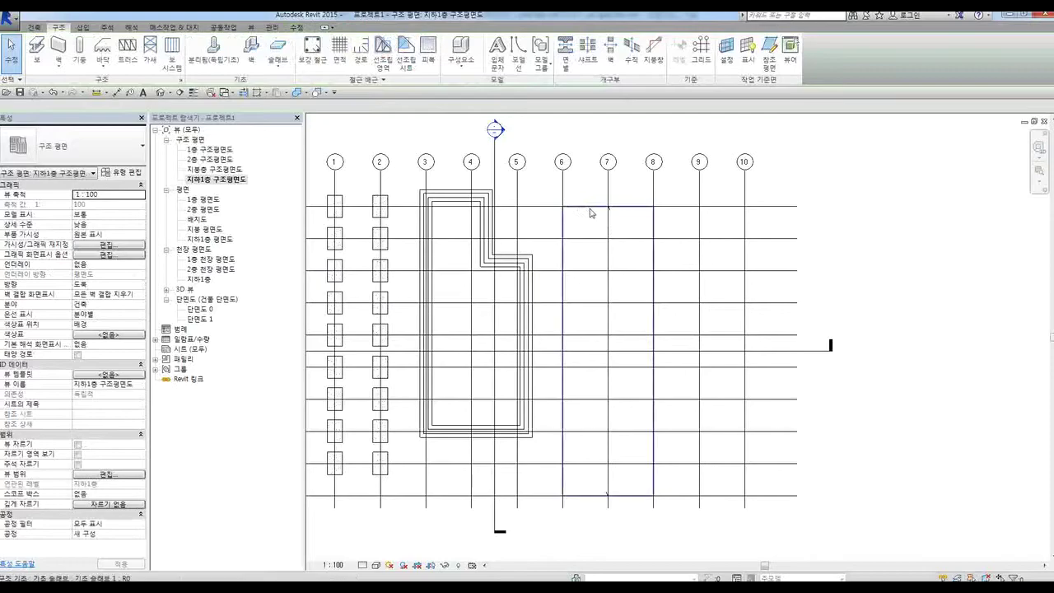
pyautogui.click(590, 213)
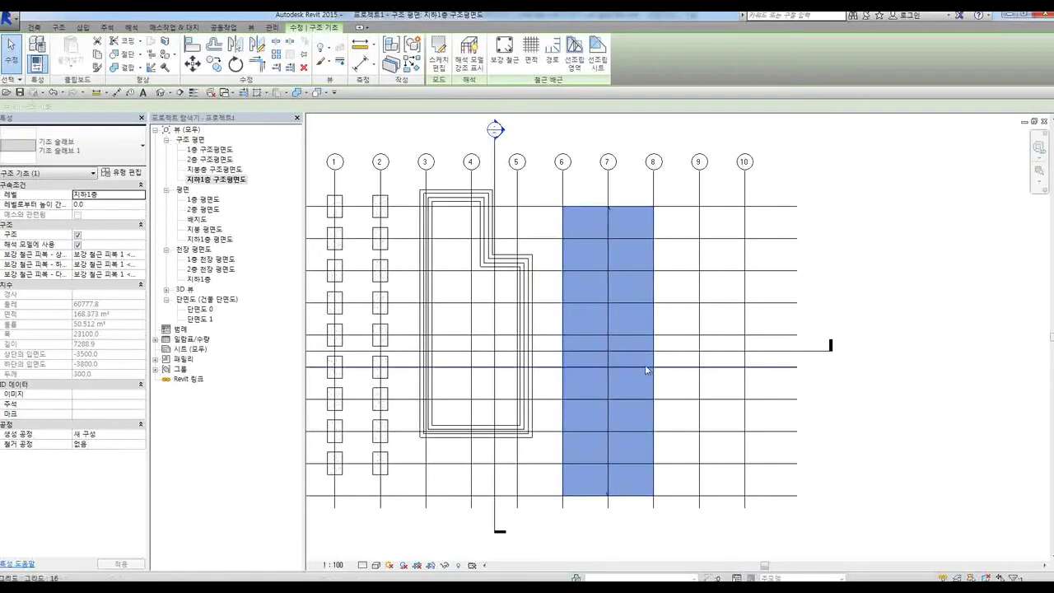
pyautogui.click(889, 410)
pyautogui.scroll(-2, 889, 410)
pyautogui.scroll(1, 734, 402)
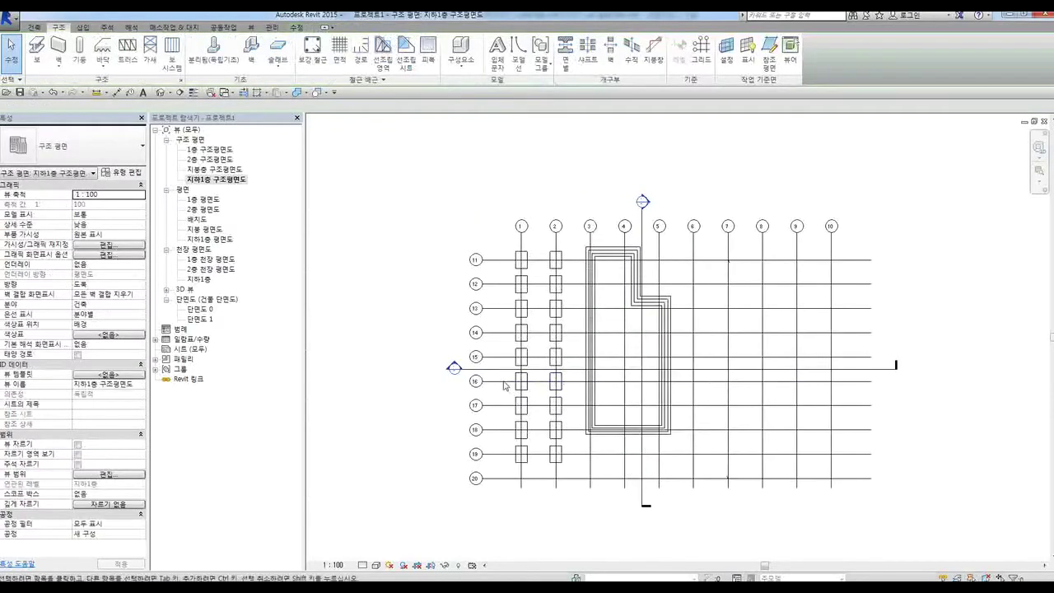
pyautogui.doubleClick(455, 368)
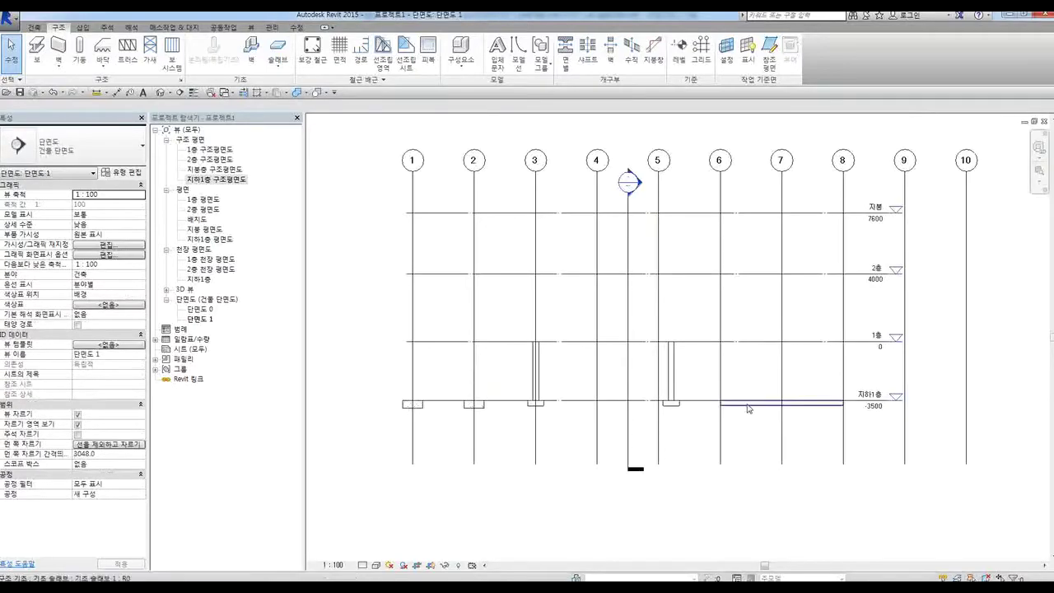
pyautogui.scroll(2, 725, 408)
pyautogui.click(746, 407)
pyautogui.moveTo(852, 431); pyautogui.dragTo(758, 442, button='middle')
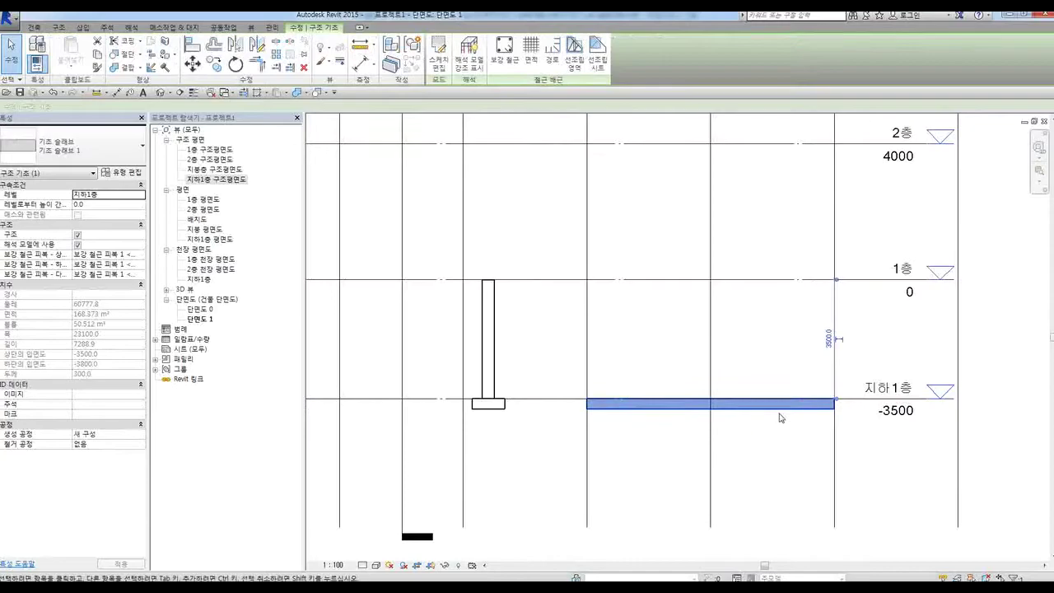
pyautogui.click(688, 367)
pyautogui.scroll(-4, 688, 367)
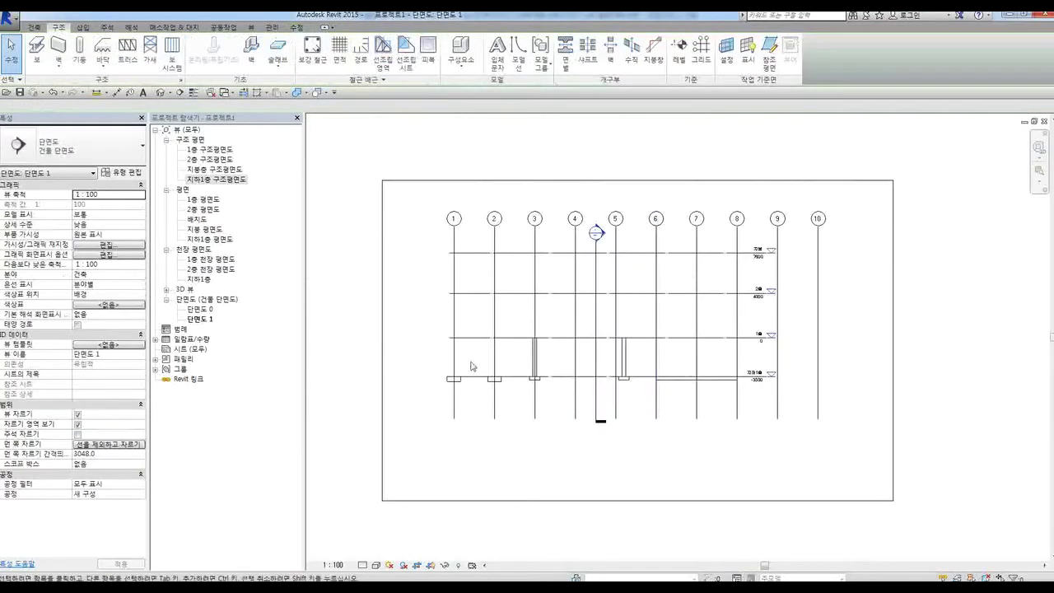
# Examine the isolated footings, wall foundations and foundation slab from below in the {3D} view
pyautogui.click(166, 290)
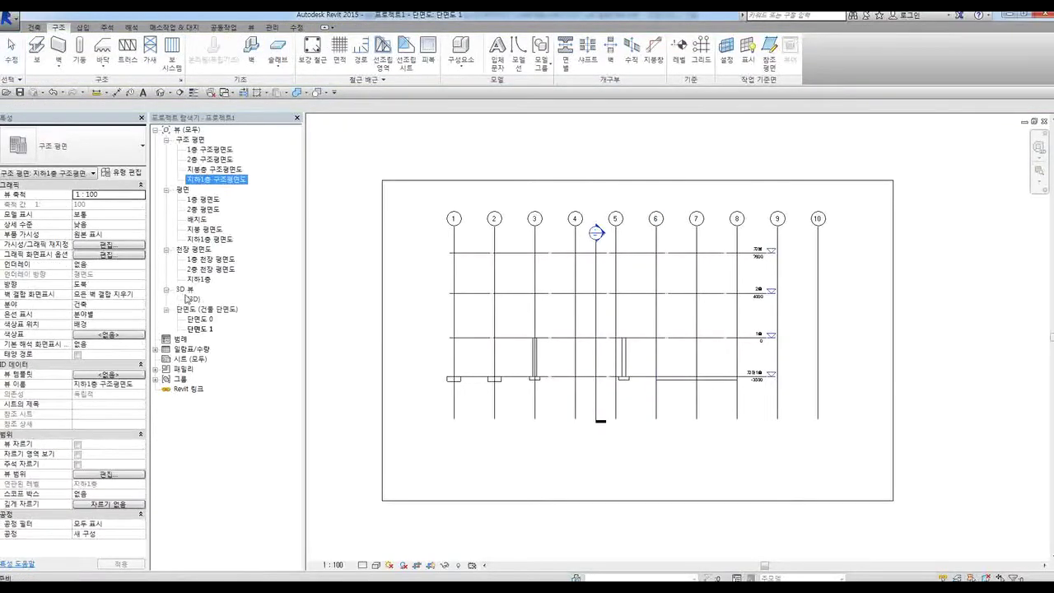
pyautogui.doubleClick(193, 300)
pyautogui.keyDown('shift'); pyautogui.moveTo(499, 482); pyautogui.dragTo(544, 306, button='middle'); pyautogui.keyUp('shift')
pyautogui.click(517, 445)
pyautogui.click(610, 464)
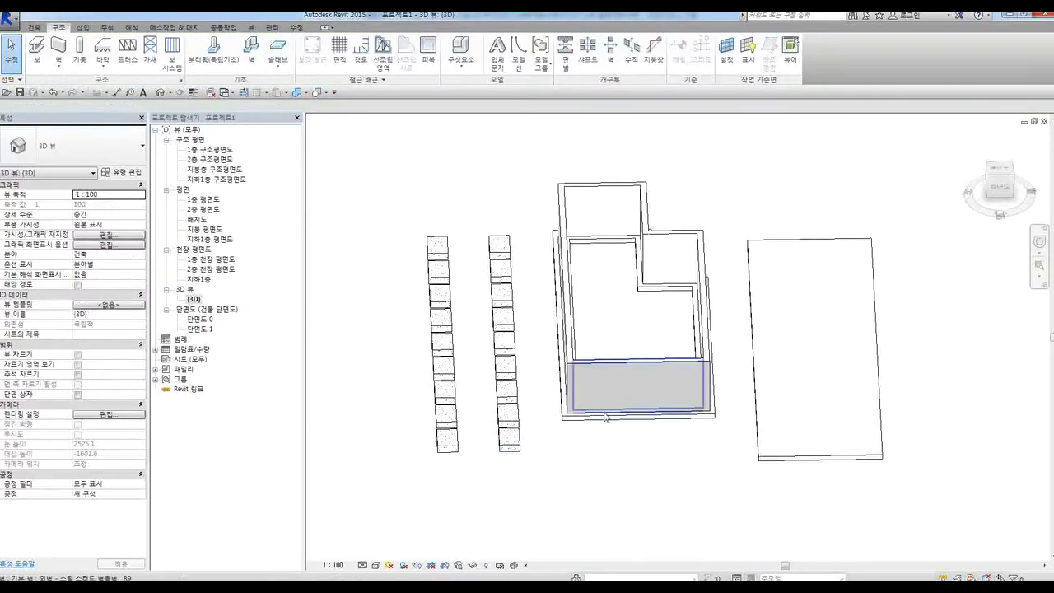
pyautogui.moveTo(632, 500)
pyautogui.keyDown('shift'); pyautogui.mouseDown(button='middle')
pyautogui.moveTo(552, 464)
pyautogui.moveTo(629, 486)
pyautogui.mouseUp(button='middle'); pyautogui.keyUp('shift')
pyautogui.click(774, 468)
pyautogui.click(675, 494)
pyautogui.keyDown('shift'); pyautogui.moveTo(576, 514); pyautogui.dragTo(636, 497, button='middle'); pyautogui.keyUp('shift')
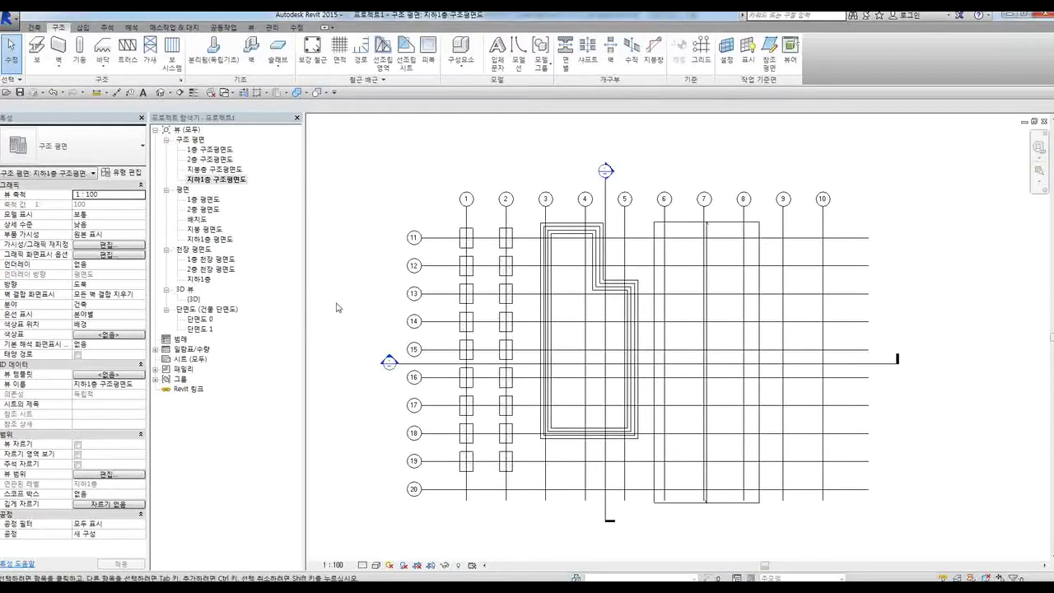
# Start a structural column in the 지하1층 구조평면도 plan and load the 콘크리트-정사각형-기둥 family from the 구조 기둥 > 콘크리트 library folder
pyautogui.moveTo(369, 295); pyautogui.dragTo(367, 306, button='middle')
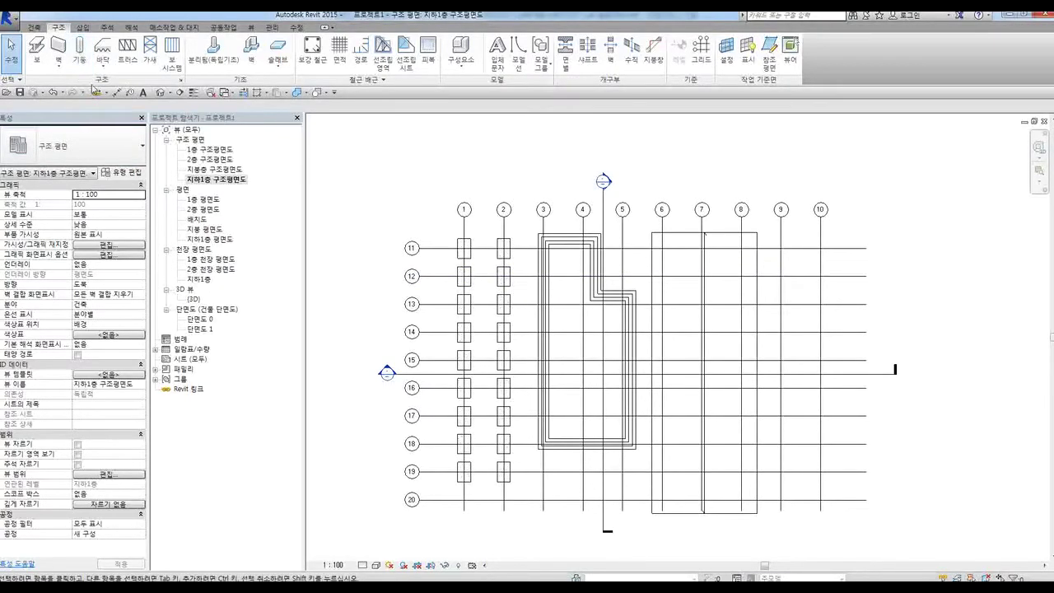
pyautogui.click(79, 51)
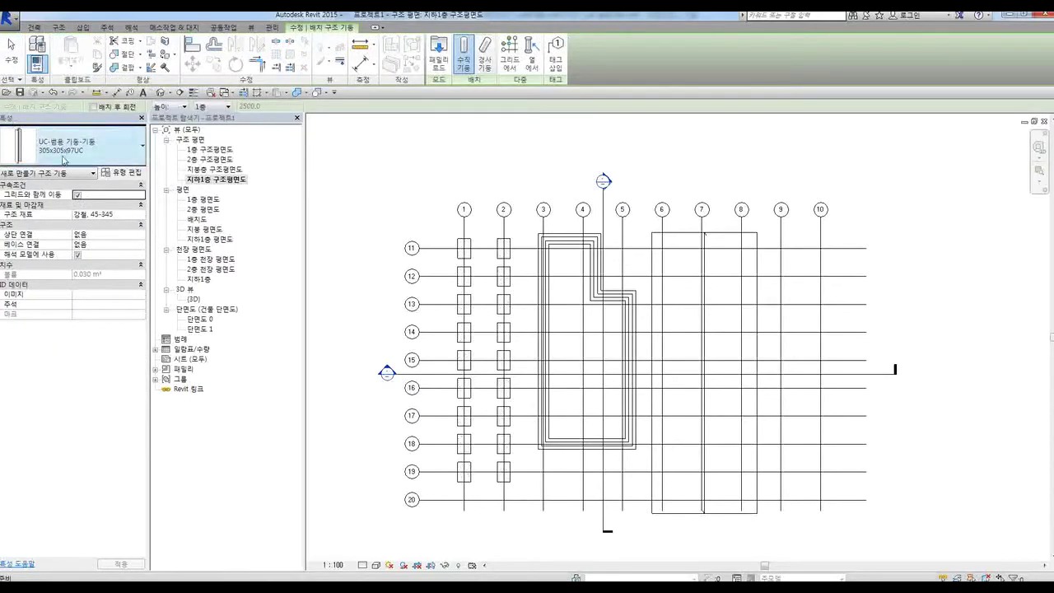
pyautogui.click(95, 153)
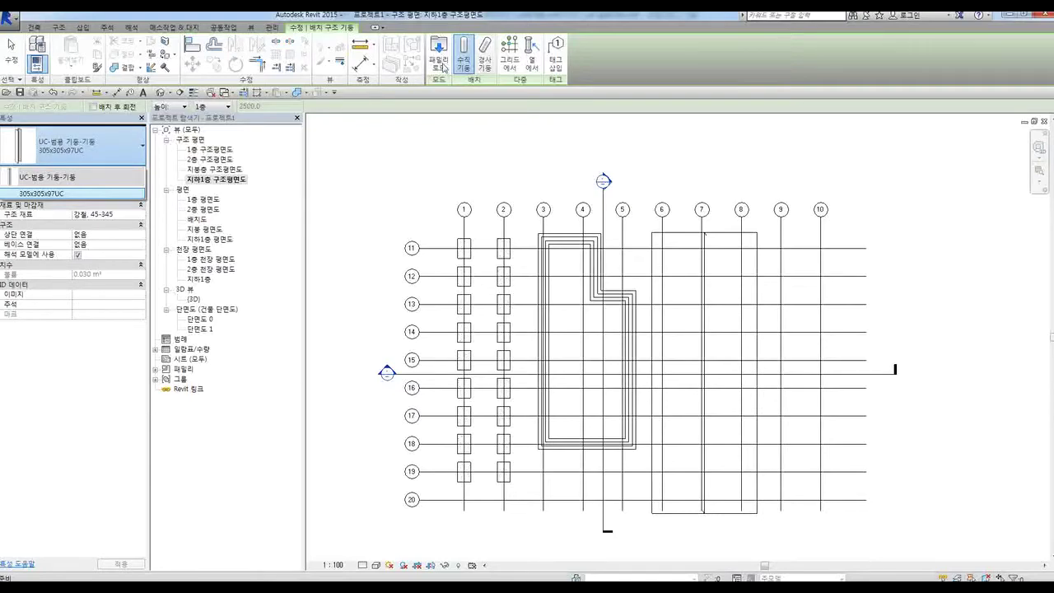
pyautogui.click(443, 67)
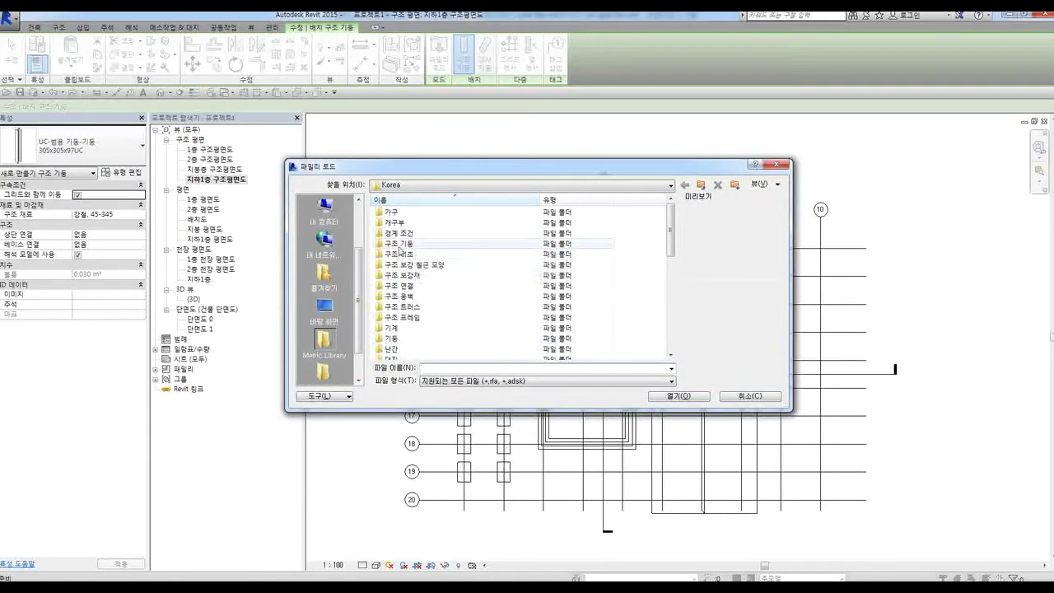
pyautogui.doubleClick(401, 245)
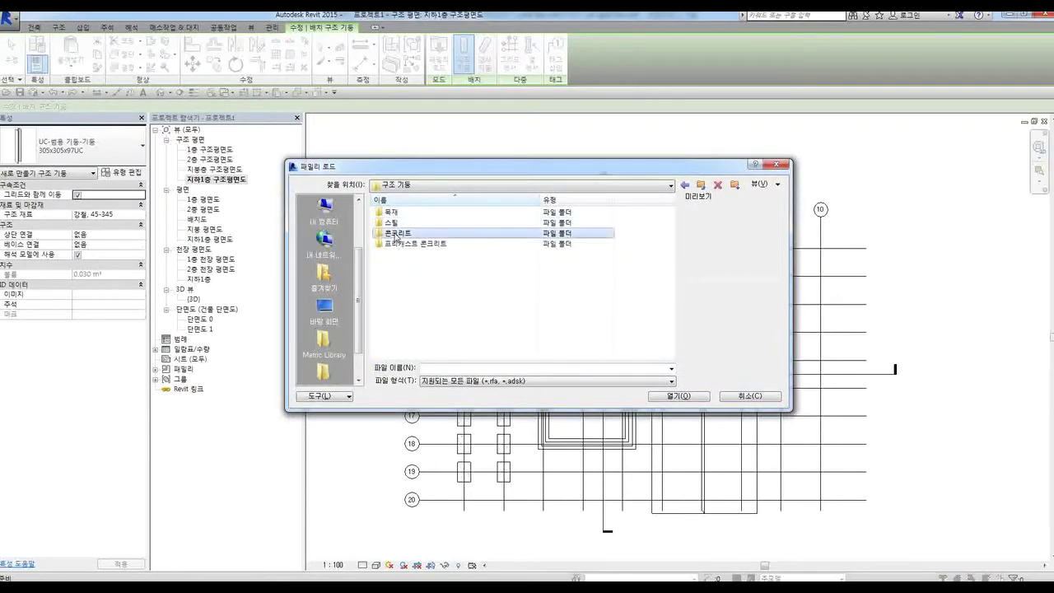
pyautogui.doubleClick(397, 234)
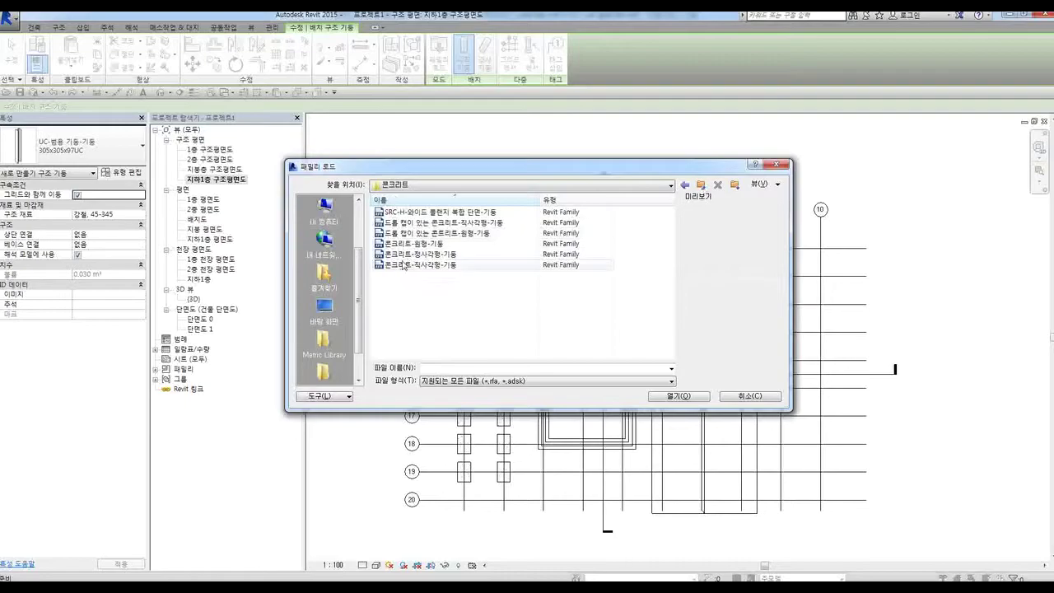
pyautogui.click(436, 255)
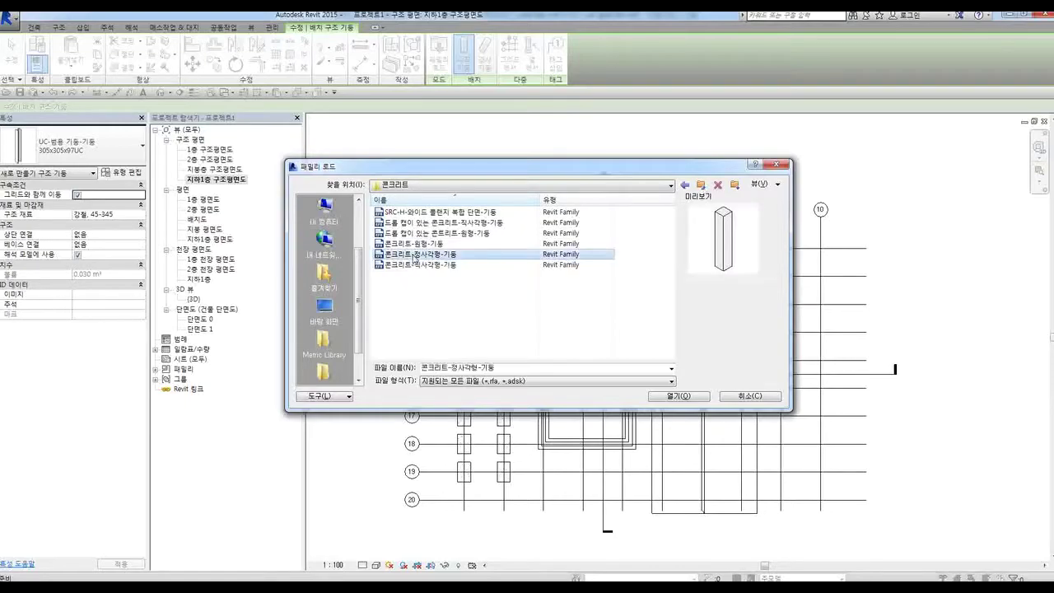
pyautogui.click(678, 396)
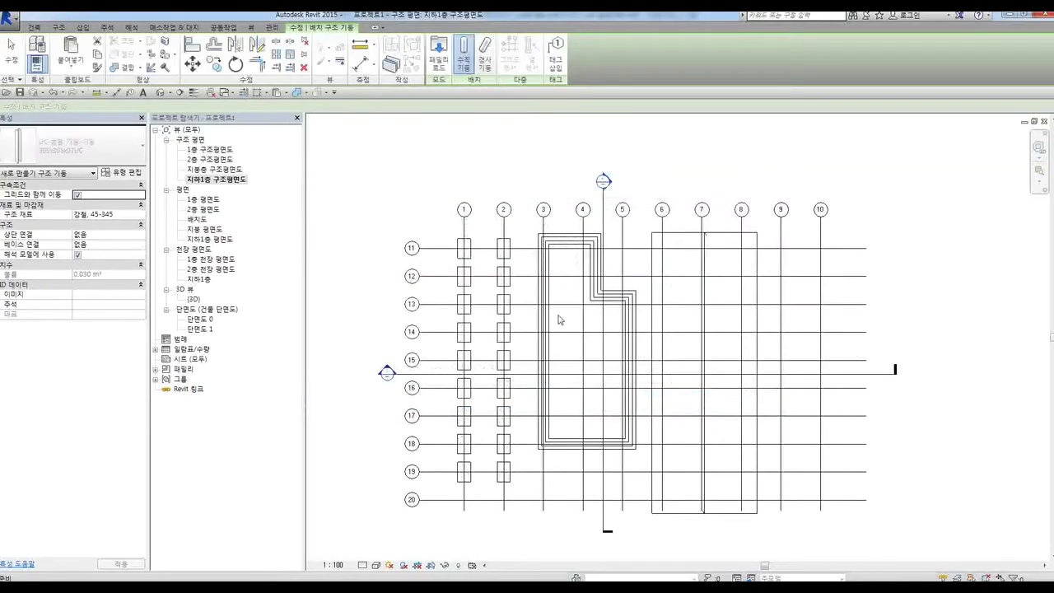
# Choose the 750 x 750 type of 콘크리트-정사각형-기둥 for the new columns
pyautogui.click(49, 146)
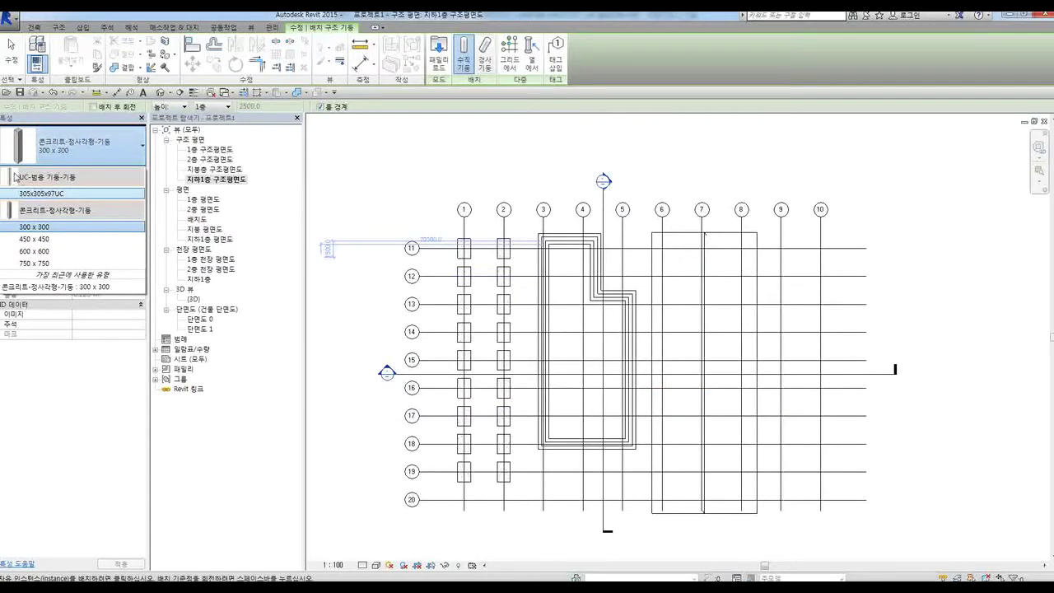
pyautogui.click(41, 264)
pyautogui.press('Escape')
# Place a 750 x 750 concrete column by height (높이) up to 1층 on the footing at grids 1 and 11
pyautogui.moveTo(463, 328); pyautogui.dragTo(469, 337, button='middle')
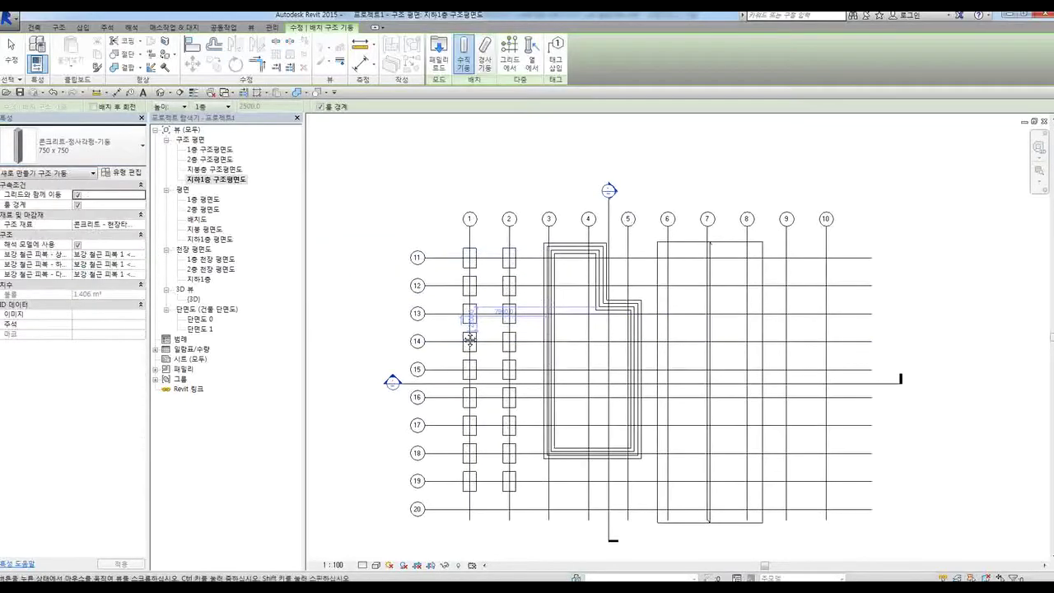
pyautogui.scroll(4, 473, 260)
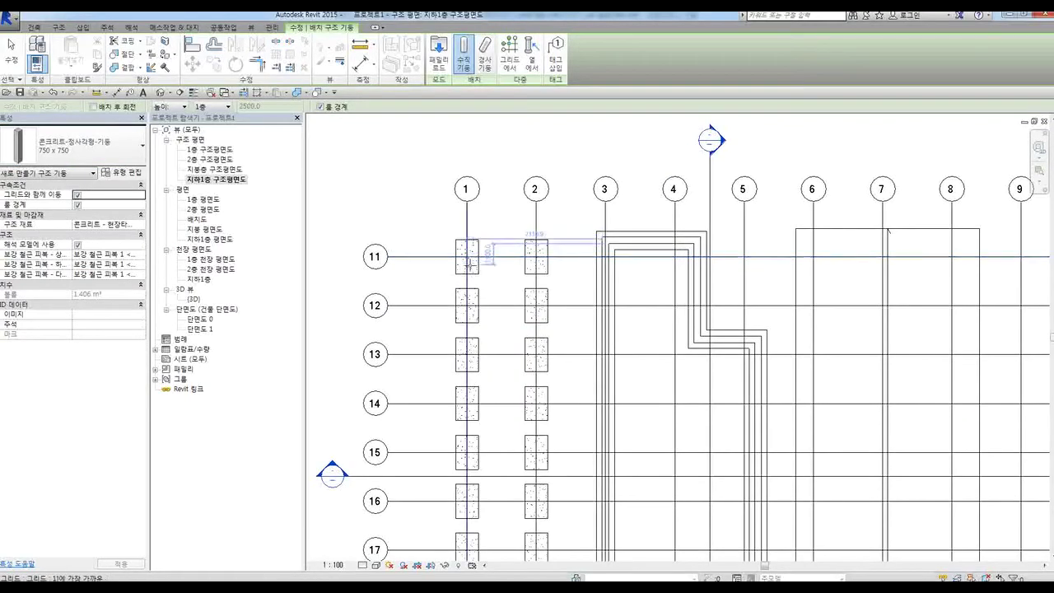
pyautogui.moveTo(474, 262); pyautogui.dragTo(437, 267, button='middle')
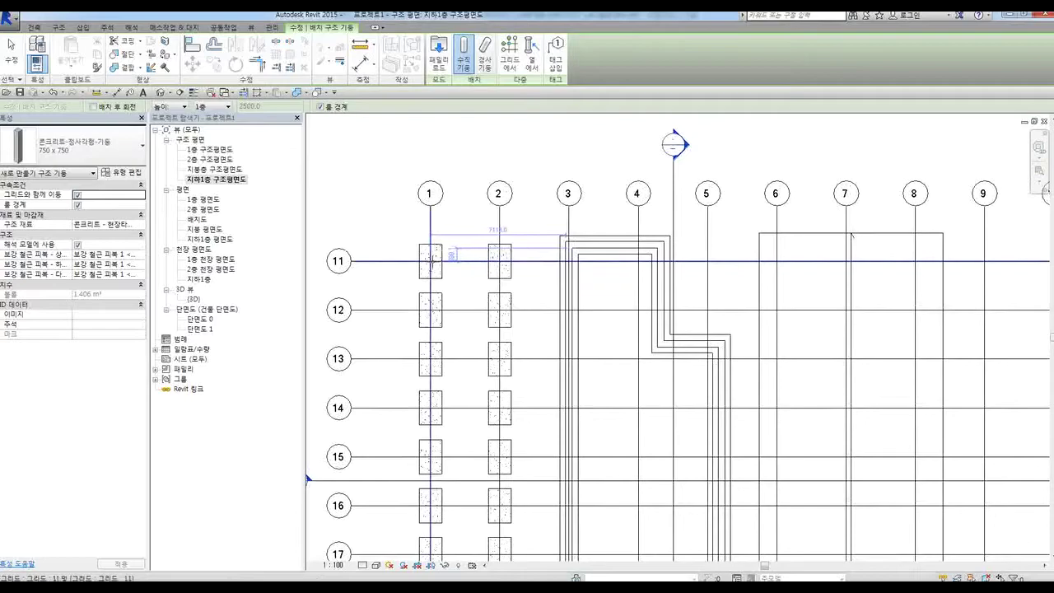
pyautogui.scroll(2, 432, 260)
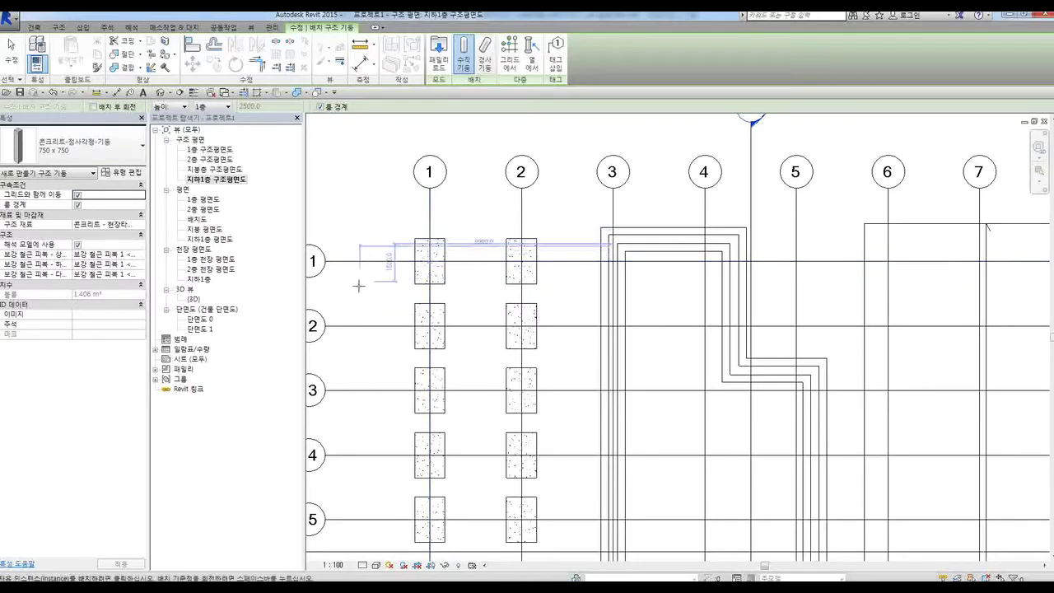
pyautogui.scroll(-2, 445, 243)
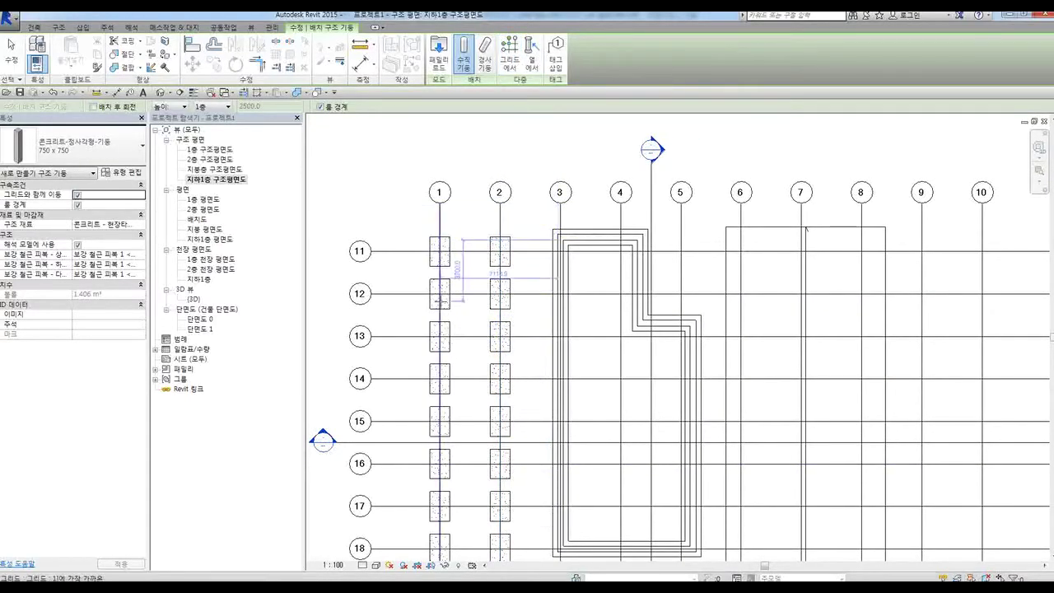
pyautogui.scroll(3, 441, 285)
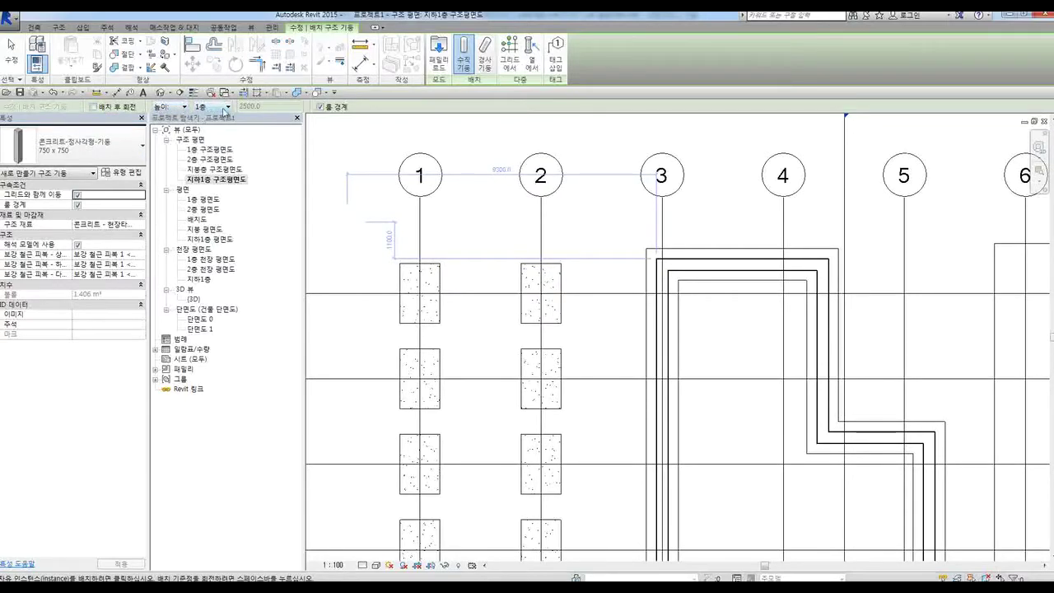
pyautogui.click(185, 108)
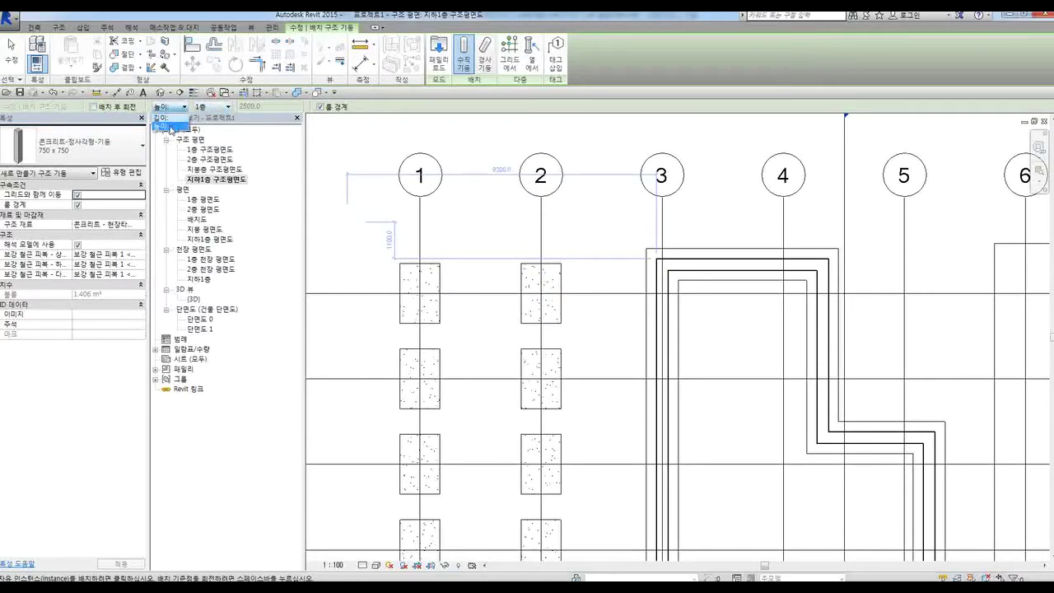
pyautogui.click(171, 127)
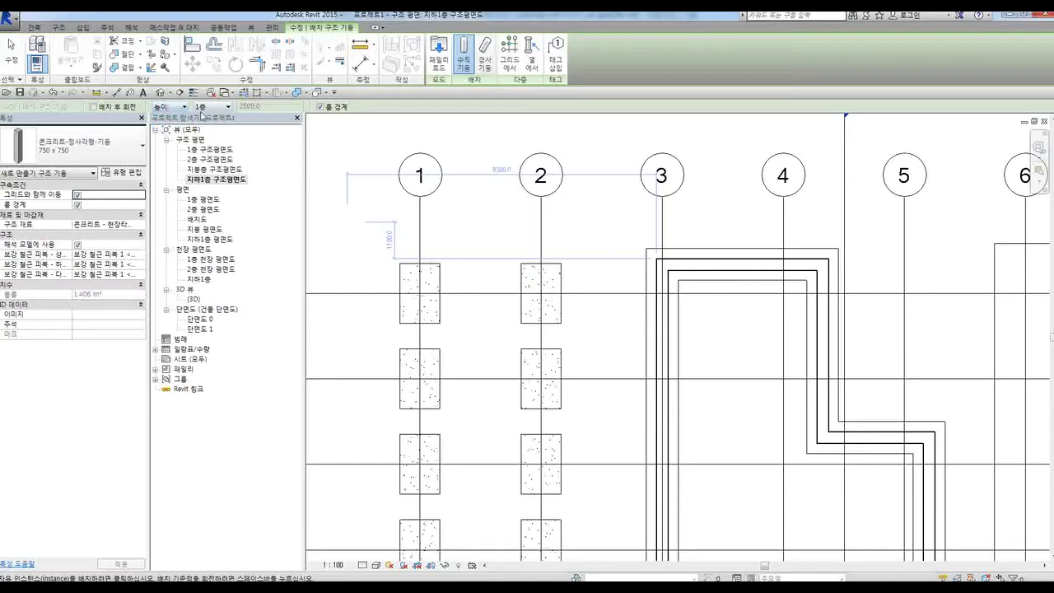
pyautogui.scroll(1, 419, 294)
pyautogui.click(419, 294)
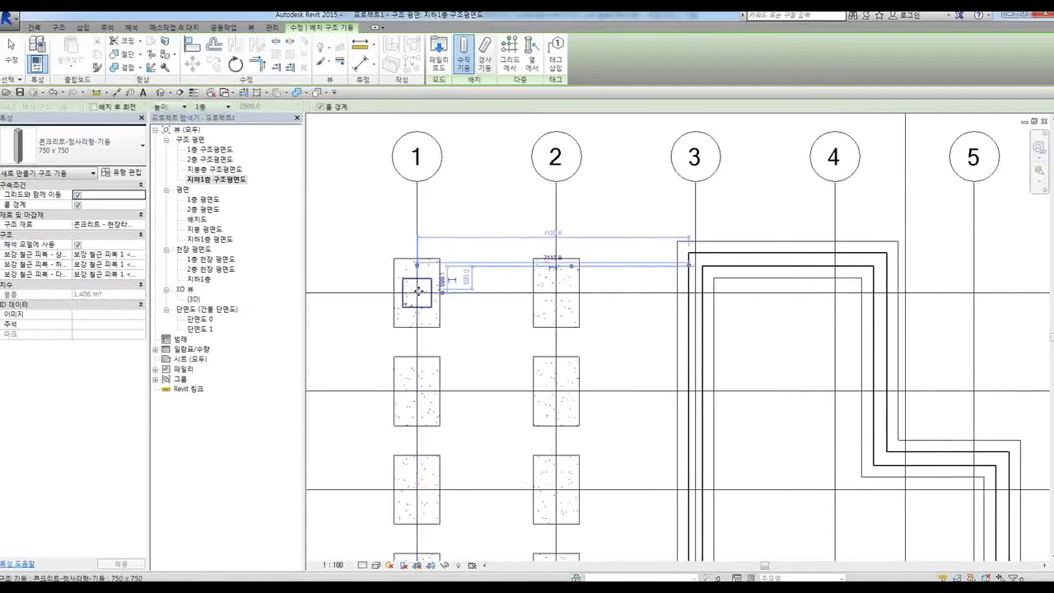
# Place a 750 x 750 concrete column with unconnected height (미연결) 2500 on the footing at grids 2 and 11
pyautogui.click(221, 107)
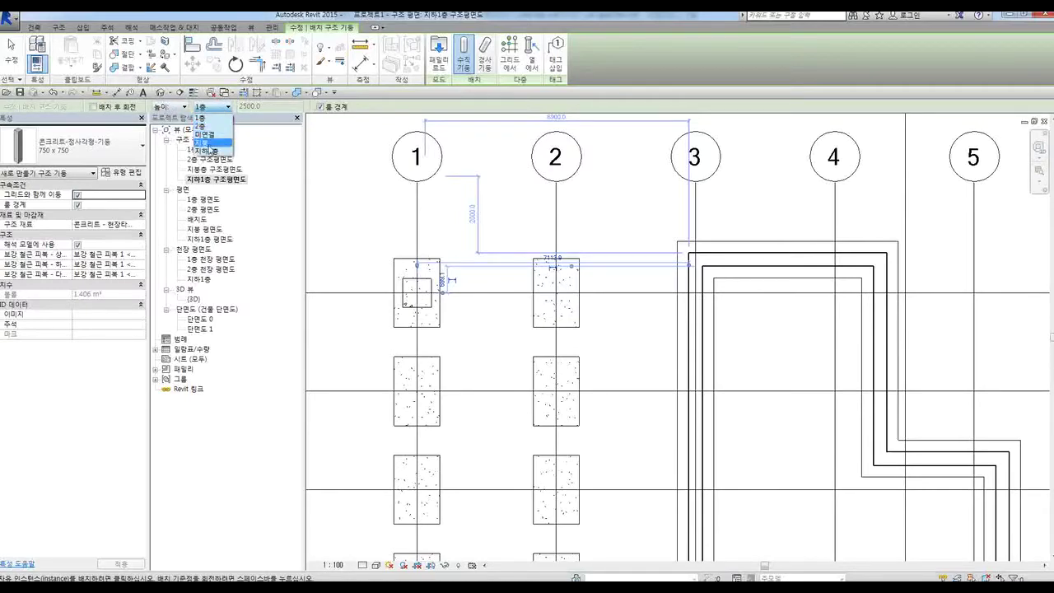
pyautogui.click(206, 134)
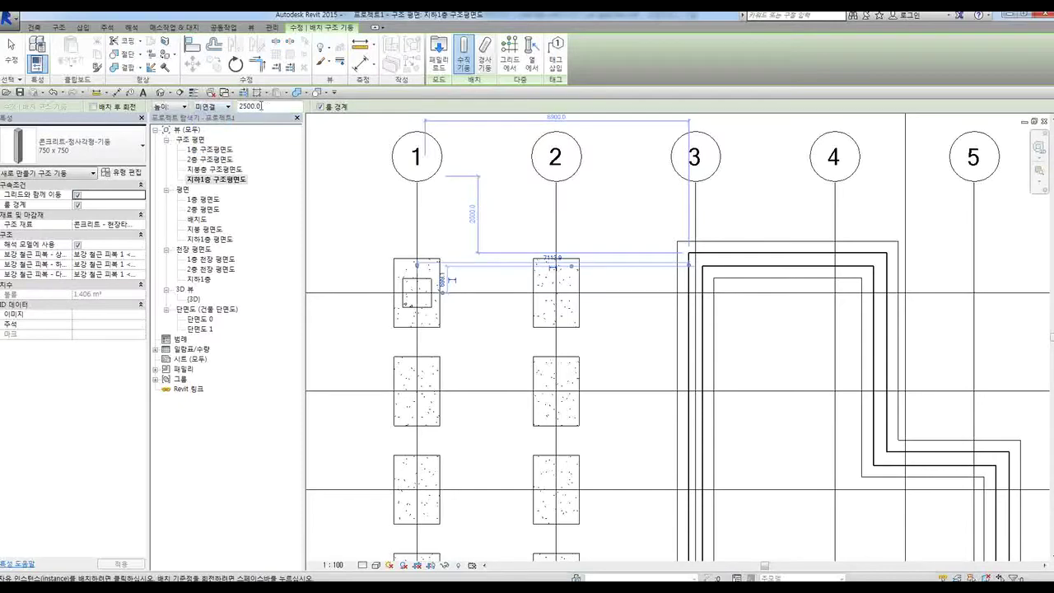
pyautogui.moveTo(495, 300); pyautogui.dragTo(483, 306, button='middle')
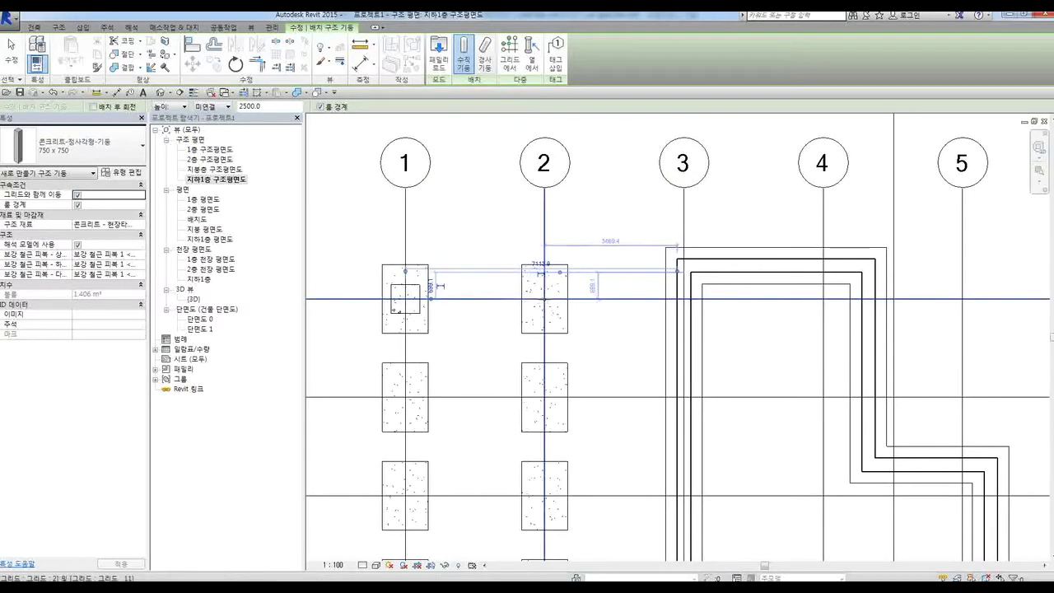
pyautogui.click(544, 299)
pyautogui.scroll(-4, 517, 244)
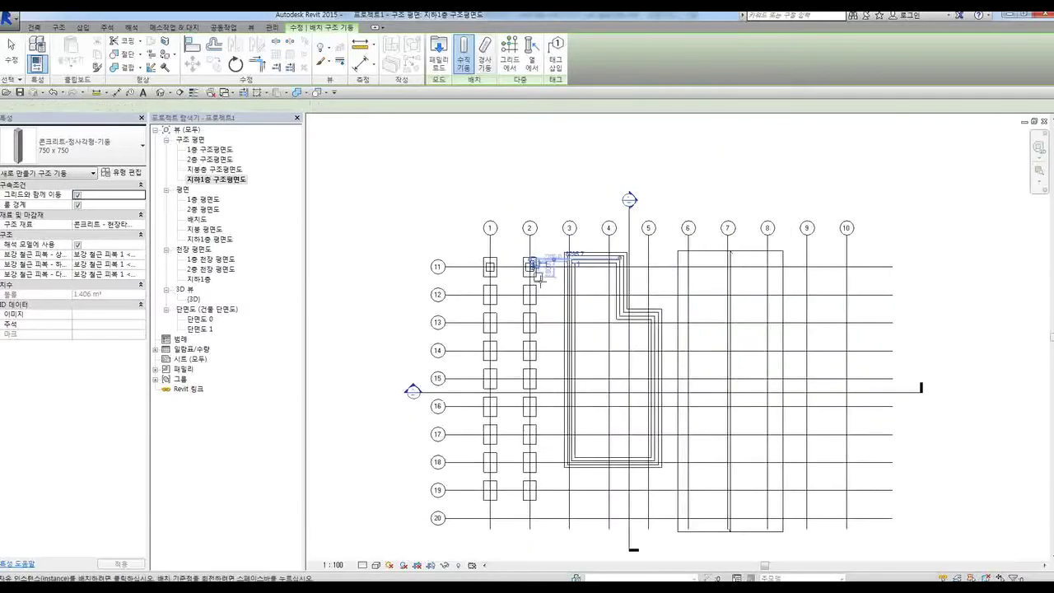
pyautogui.press('Escape')
# Check the two columns on grid 11 in the plan and open the 단면도 1 section view
pyautogui.scroll(5, 503, 271)
pyautogui.click(470, 262)
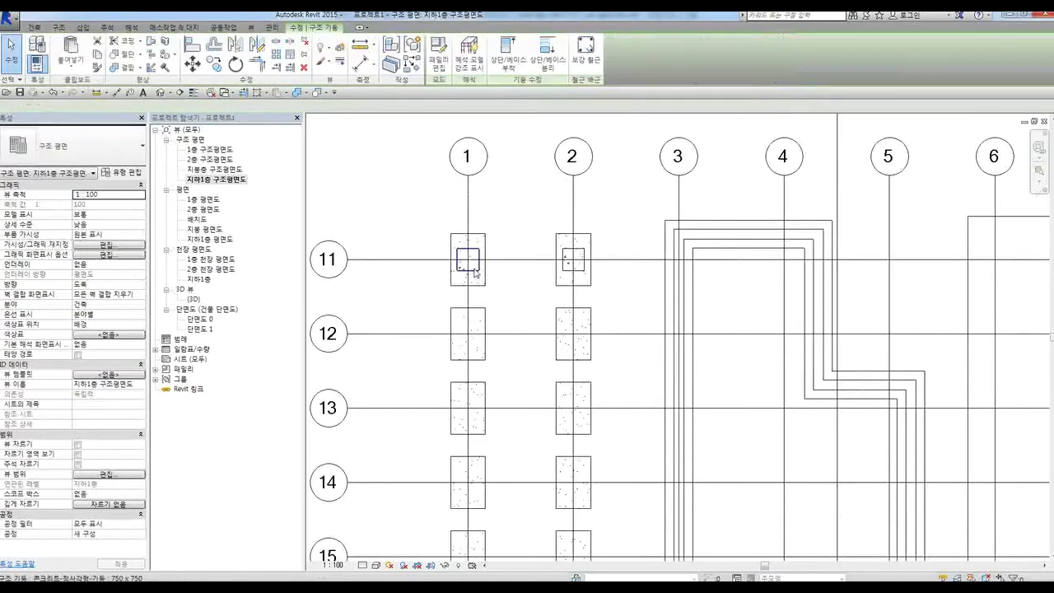
pyautogui.press('Escape')
pyautogui.click(575, 259)
pyautogui.click(519, 222)
pyautogui.scroll(-3, 520, 222)
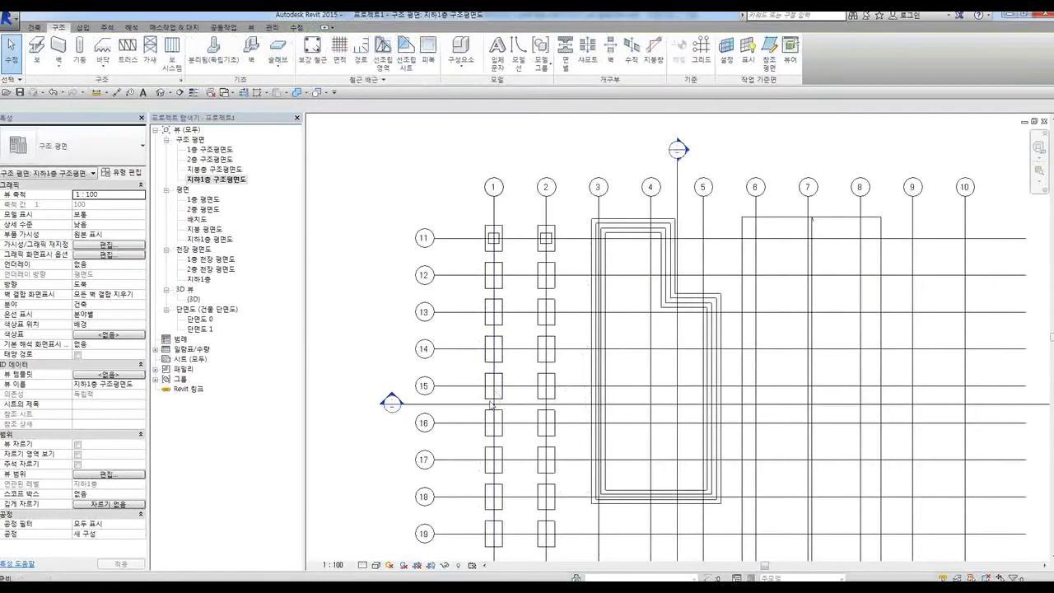
pyautogui.doubleClick(393, 406)
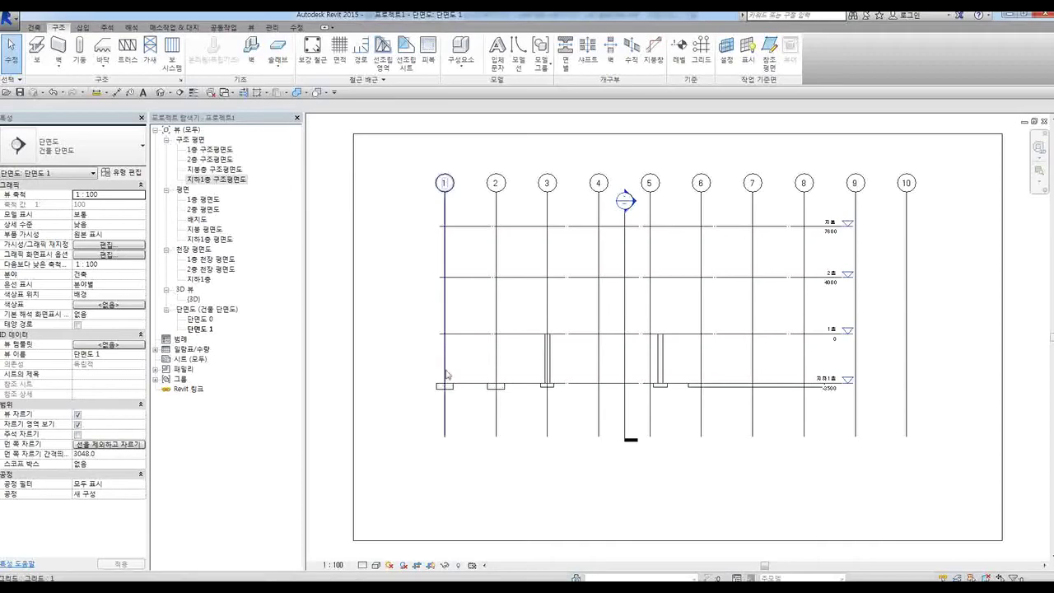
# In the 지하1층 구조평면도 plan, extend the far clip of section 단면도 1 past grid 11, to about 14120 mm
pyautogui.doubleClick(207, 179)
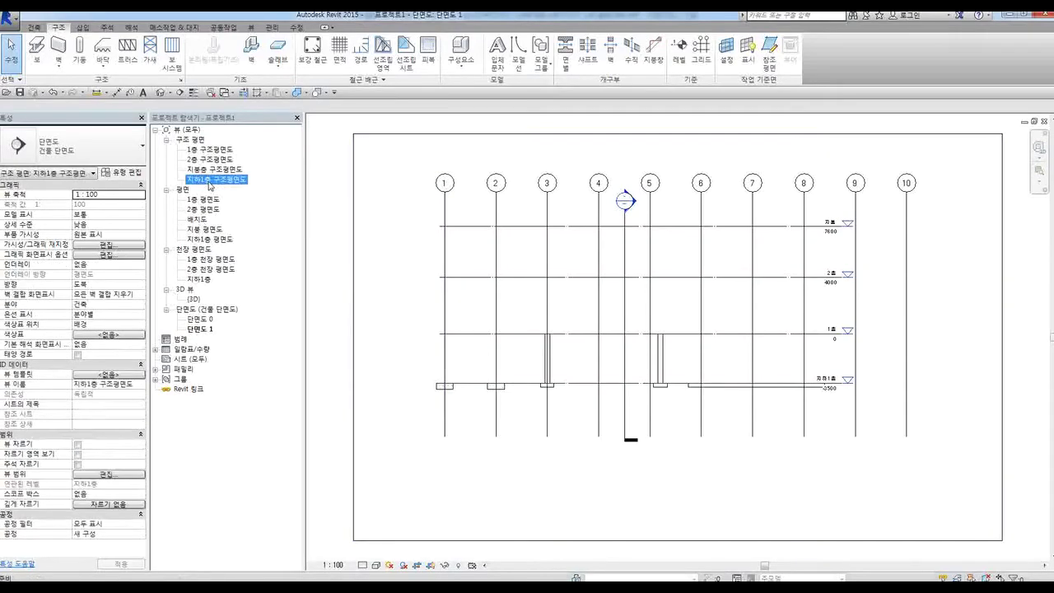
pyautogui.click(377, 403)
pyautogui.scroll(-2, 375, 402)
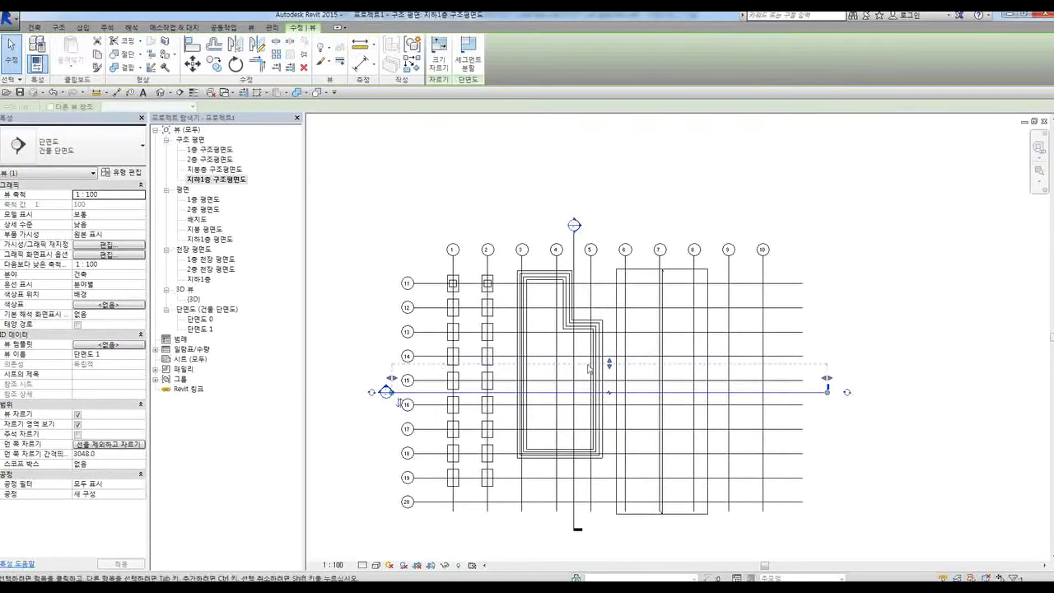
pyautogui.moveTo(610, 363); pyautogui.dragTo(607, 259)
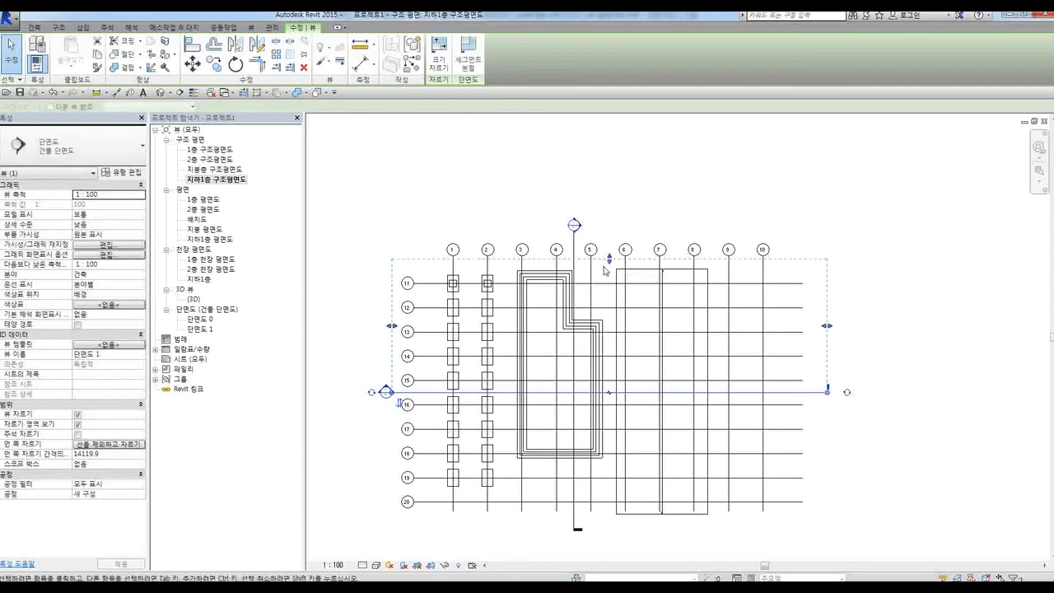
pyautogui.click(370, 348)
# Open 단면도 1 and examine the grid 1 column's level constraints and height beside the grid 2 column
pyautogui.doubleClick(386, 393)
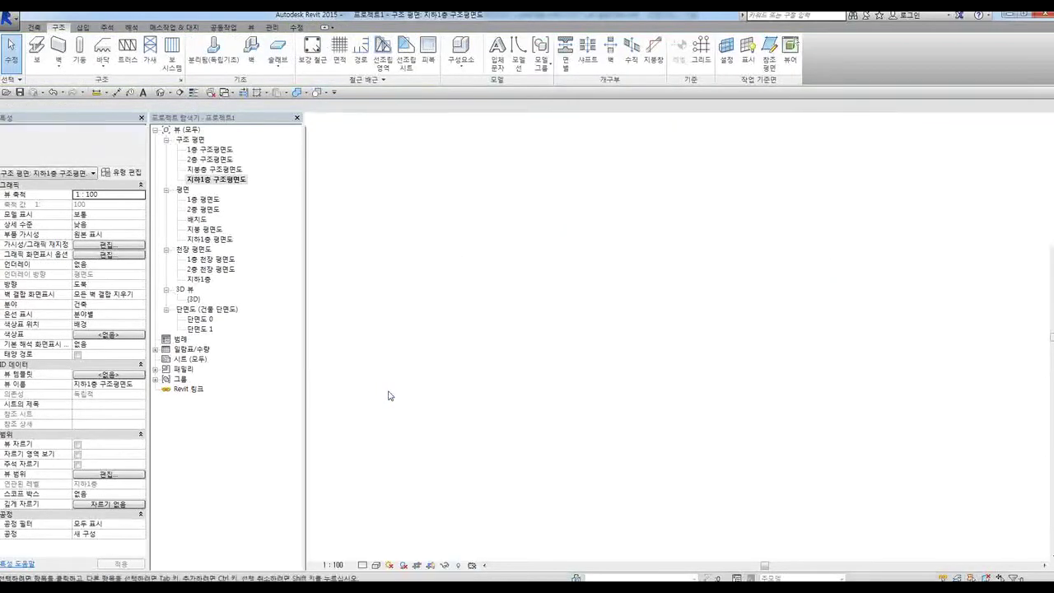
pyautogui.scroll(3, 403, 346)
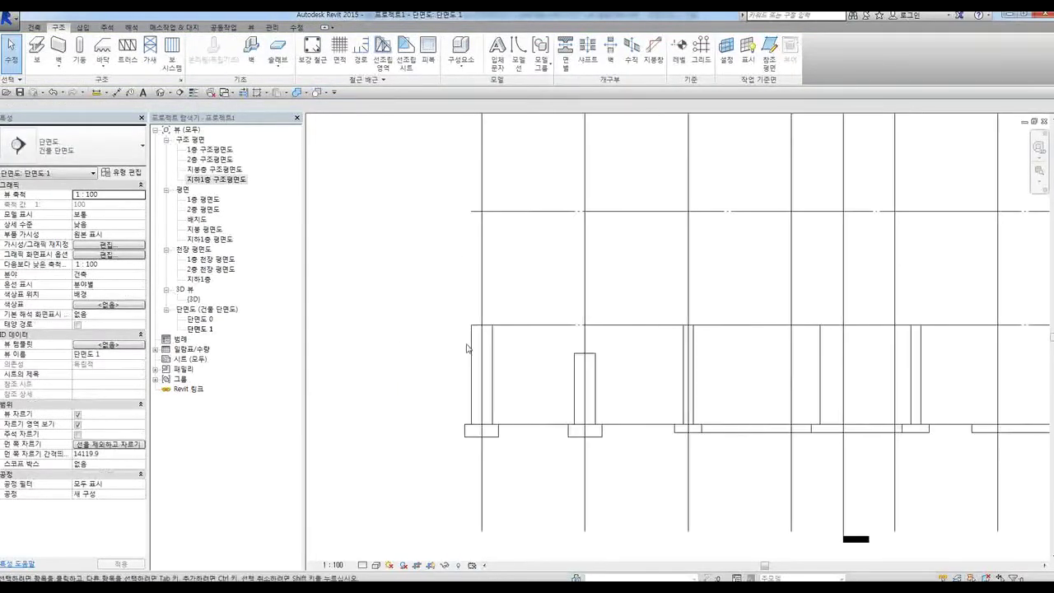
pyautogui.click(494, 367)
pyautogui.moveTo(530, 393); pyautogui.dragTo(464, 396, button='middle')
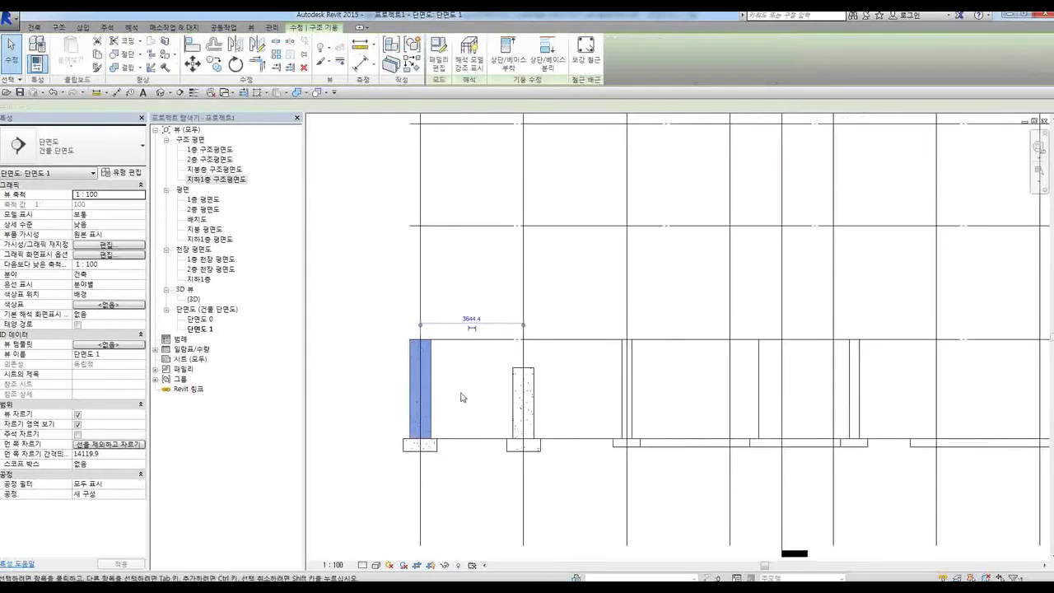
pyautogui.scroll(-2, 464, 395)
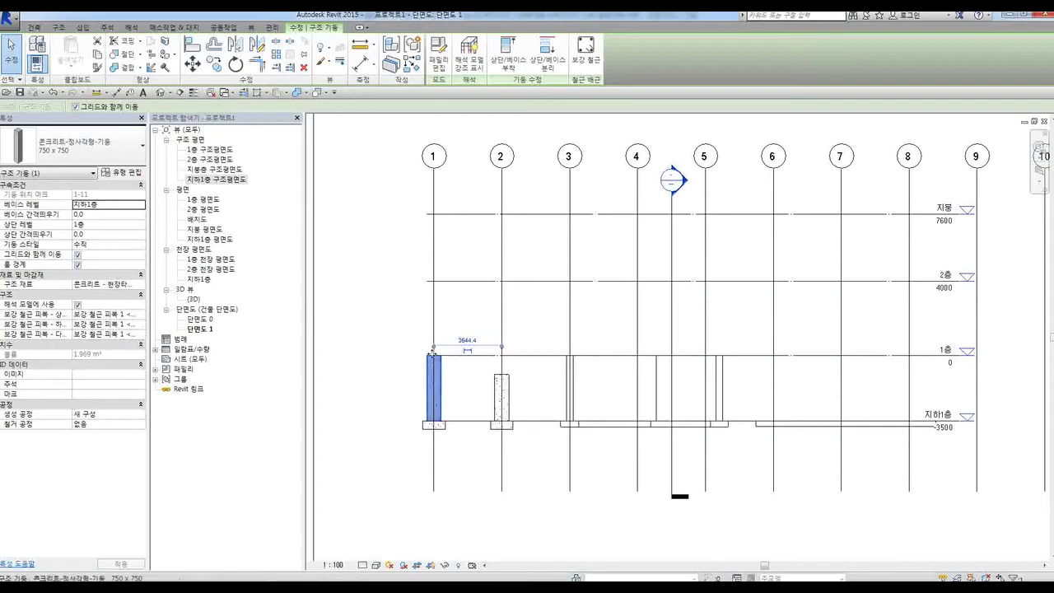
# Set the grid 2 column's top level (상단 레벨) to 1층 and its top offset to 0
pyautogui.click(508, 403)
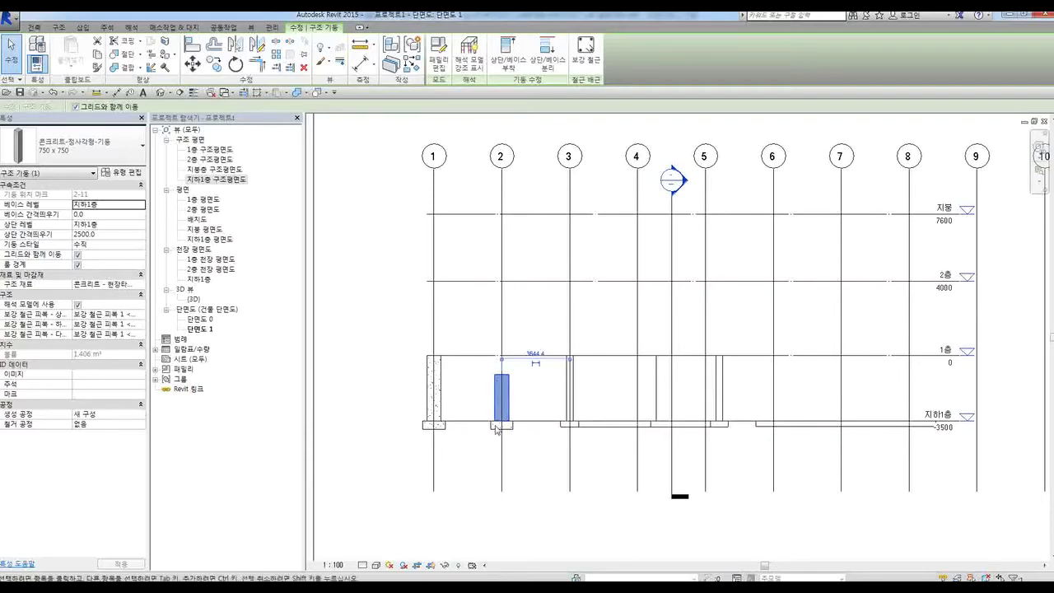
pyautogui.click(129, 225)
pyautogui.click(85, 244)
pyautogui.click(110, 235)
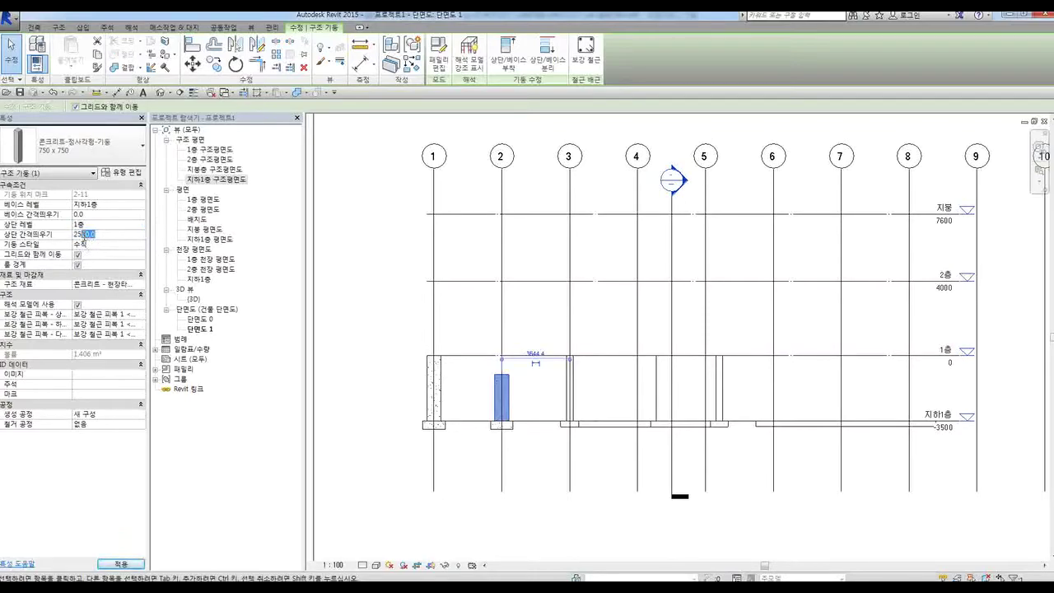
pyautogui.write('0')
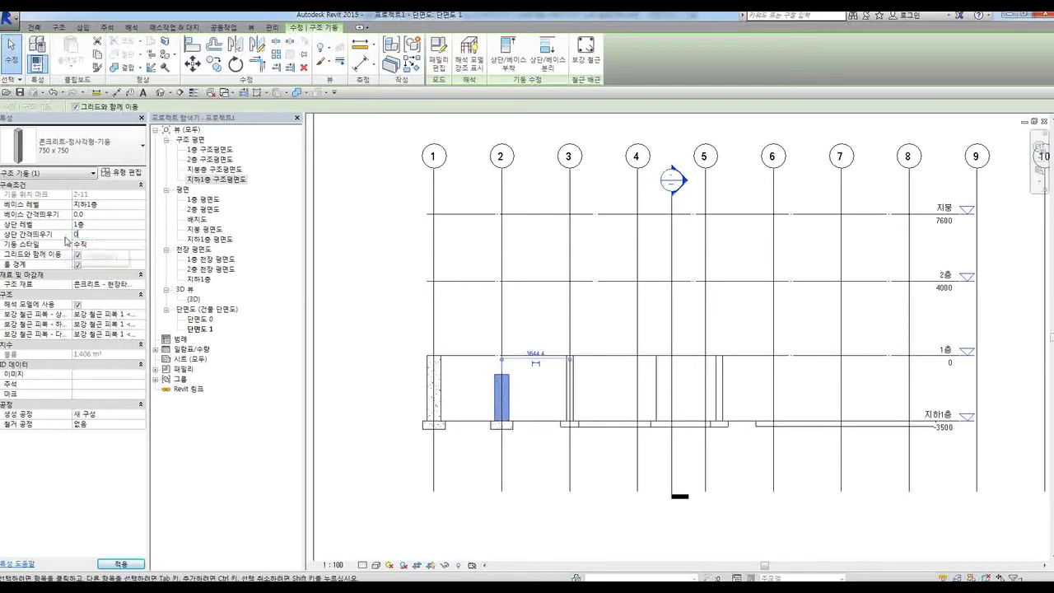
pyautogui.press('Return')
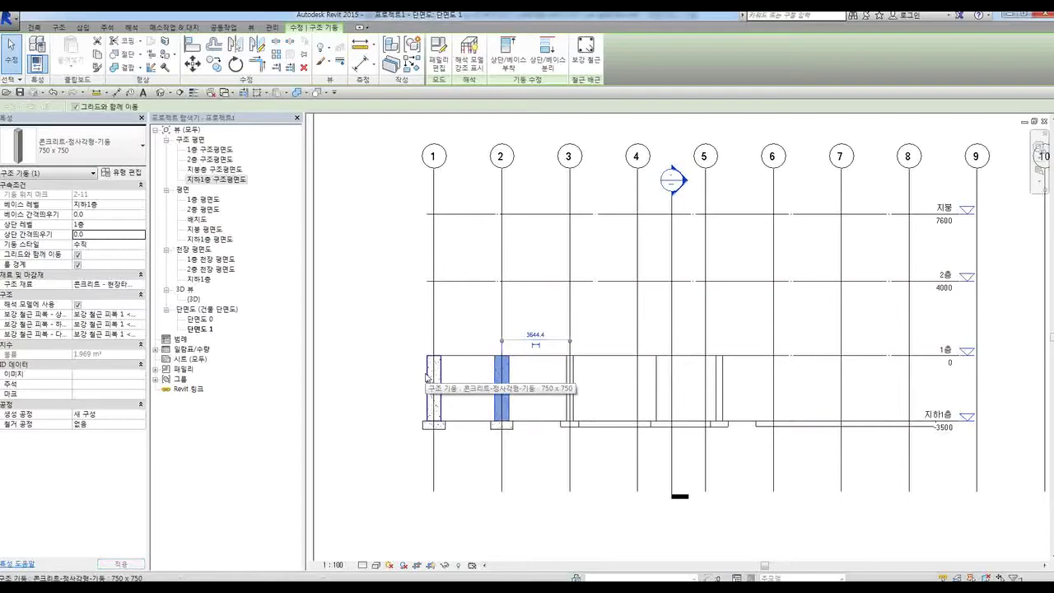
pyautogui.click(536, 458)
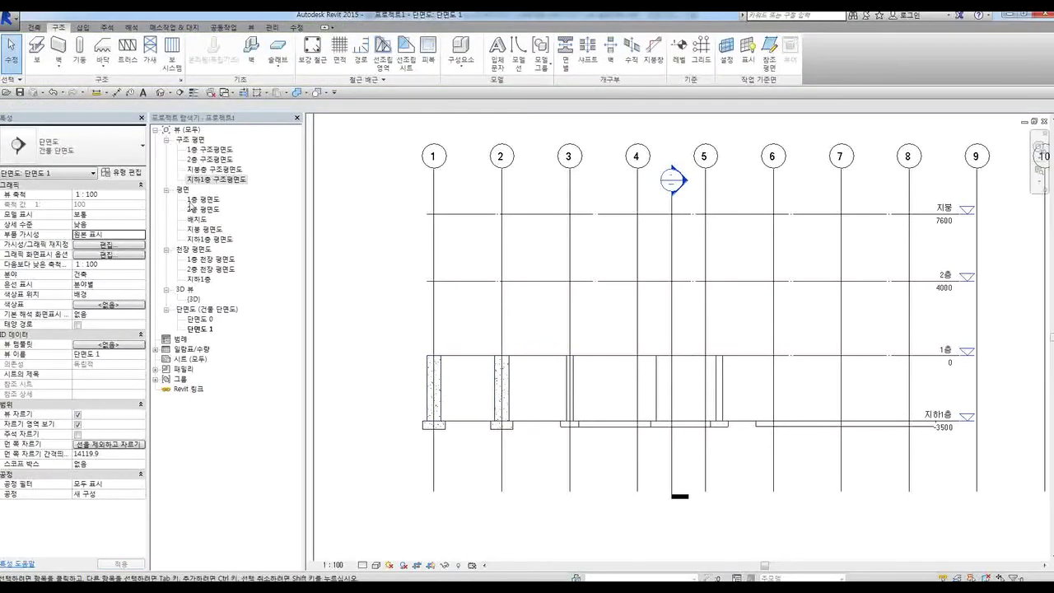
# Start a structural column in the 지하1층 구조평면도 plan and choose the 600 x 600 type of 콘크리트-정사각형-기둥
pyautogui.doubleClick(213, 180)
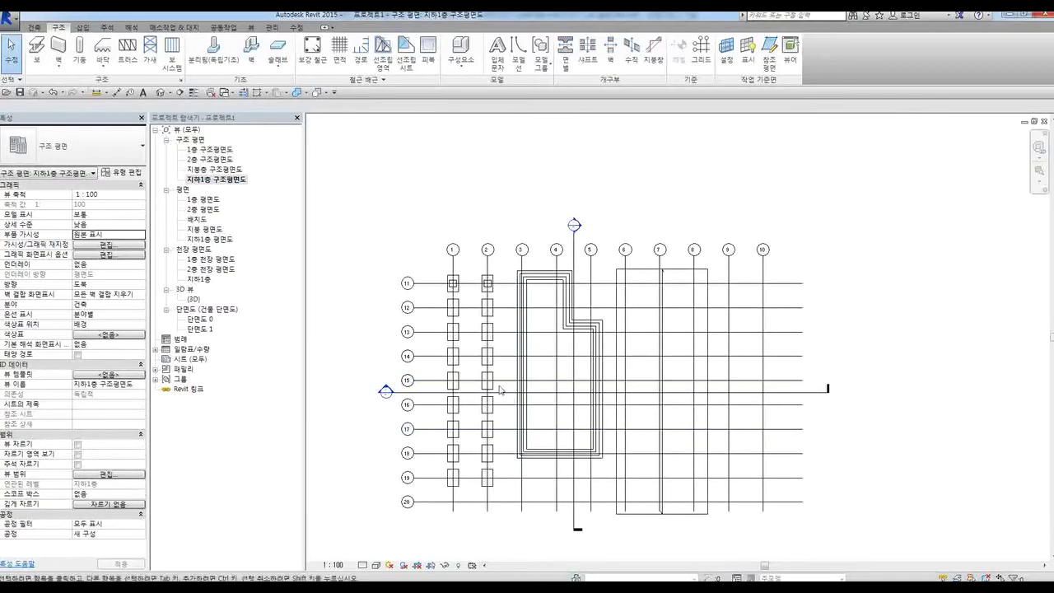
pyautogui.scroll(2, 502, 379)
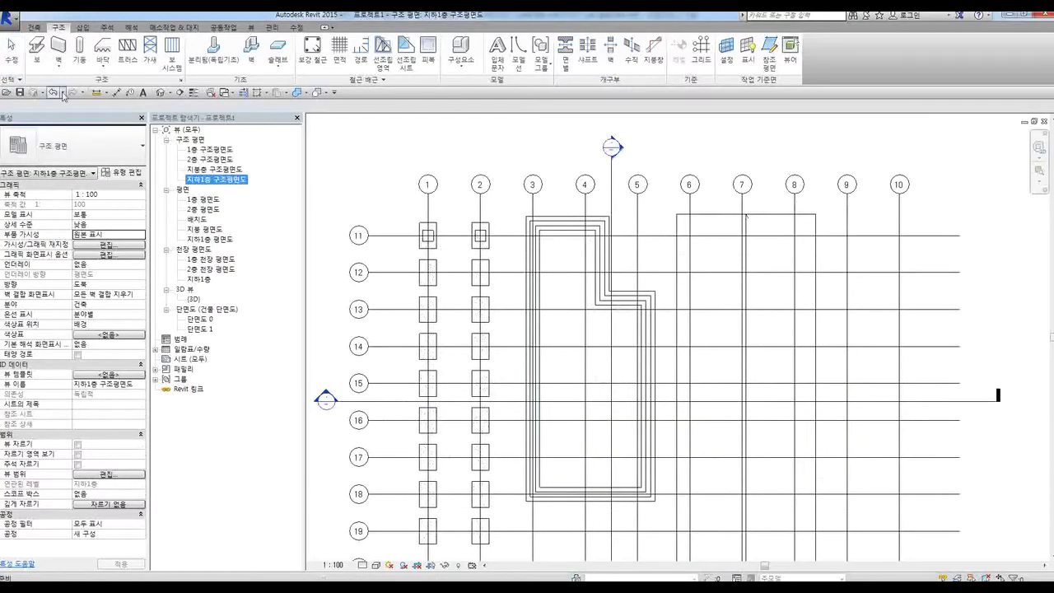
pyautogui.click(80, 51)
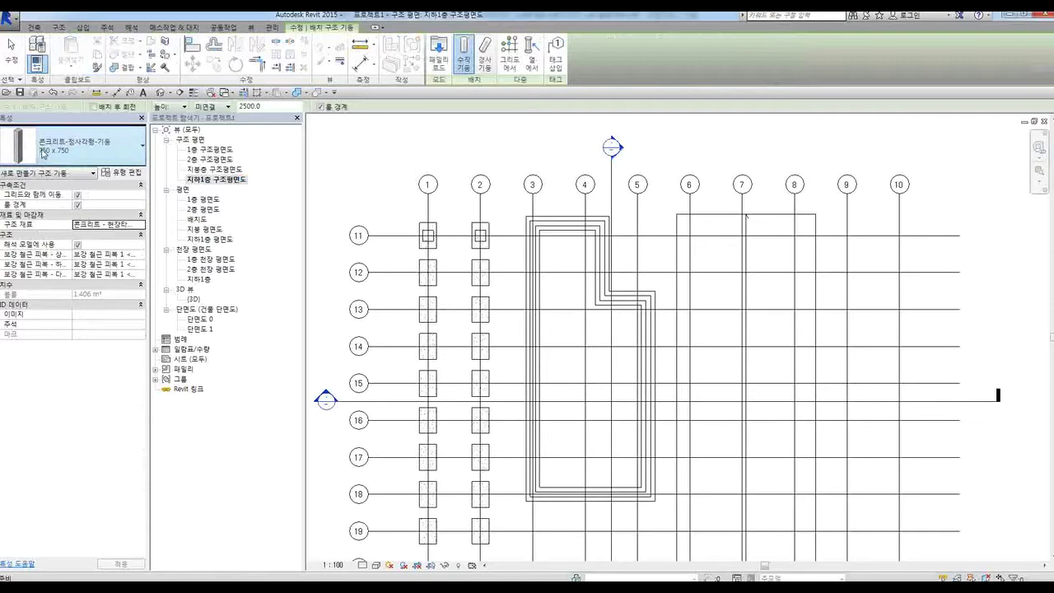
pyautogui.click(79, 146)
pyautogui.click(42, 251)
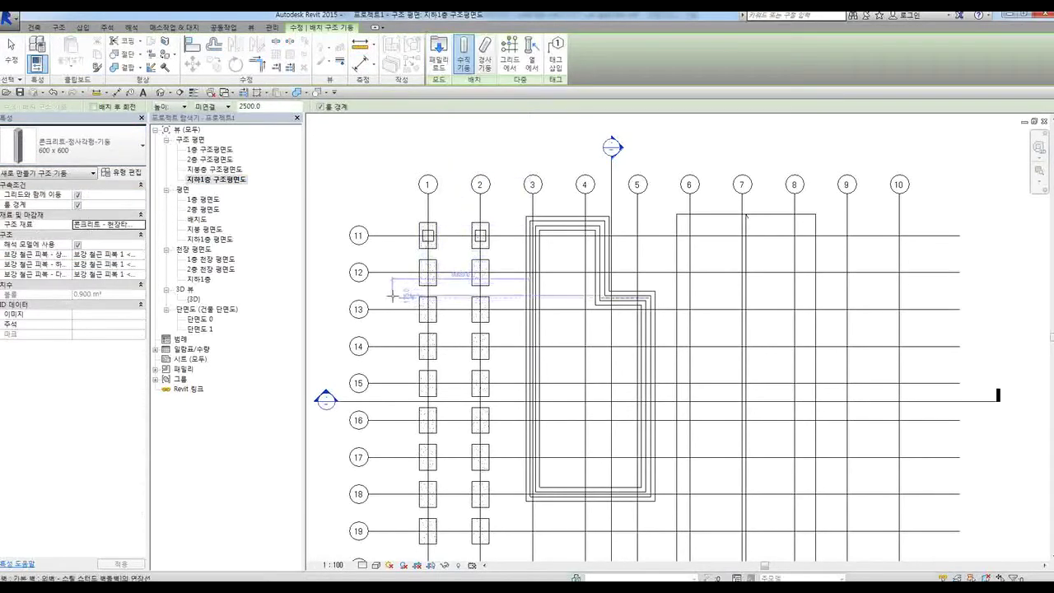
# Place 600 x 600 columns with unconnected height 2500 at the intersections of grids 1 and 2 with grids 12 to 19
pyautogui.click(508, 56)
pyautogui.moveTo(495, 398); pyautogui.dragTo(487, 348, button='middle')
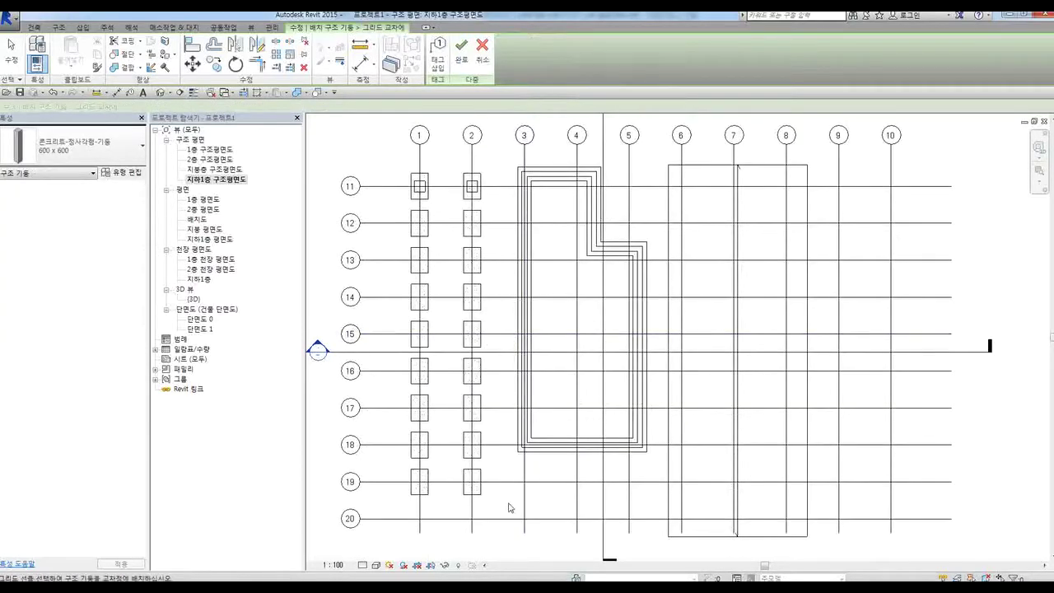
pyautogui.moveTo(502, 501); pyautogui.dragTo(385, 222)
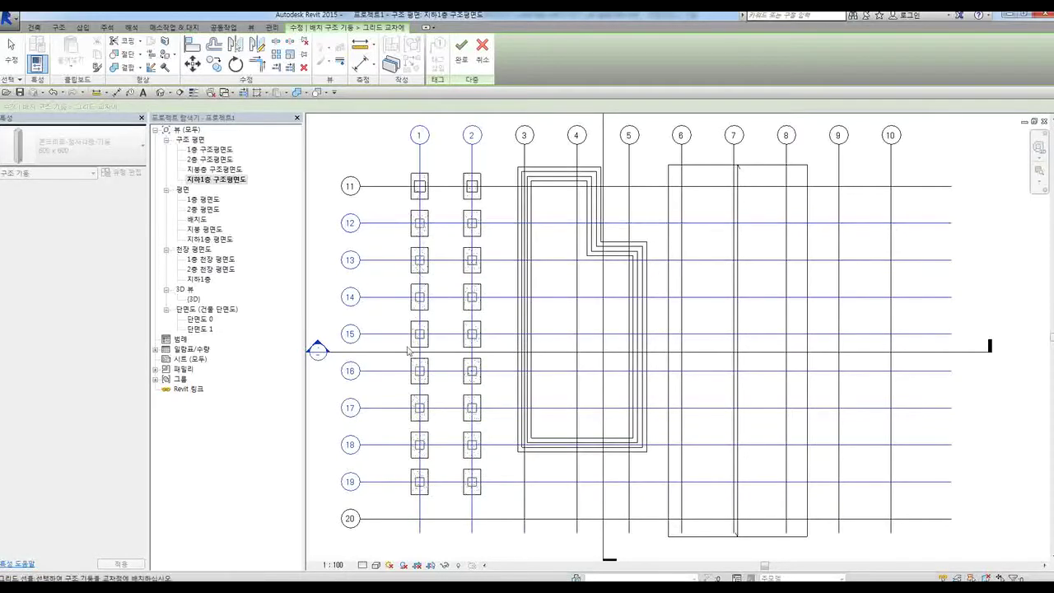
pyautogui.scroll(5, 416, 486)
pyautogui.scroll(-4, 419, 487)
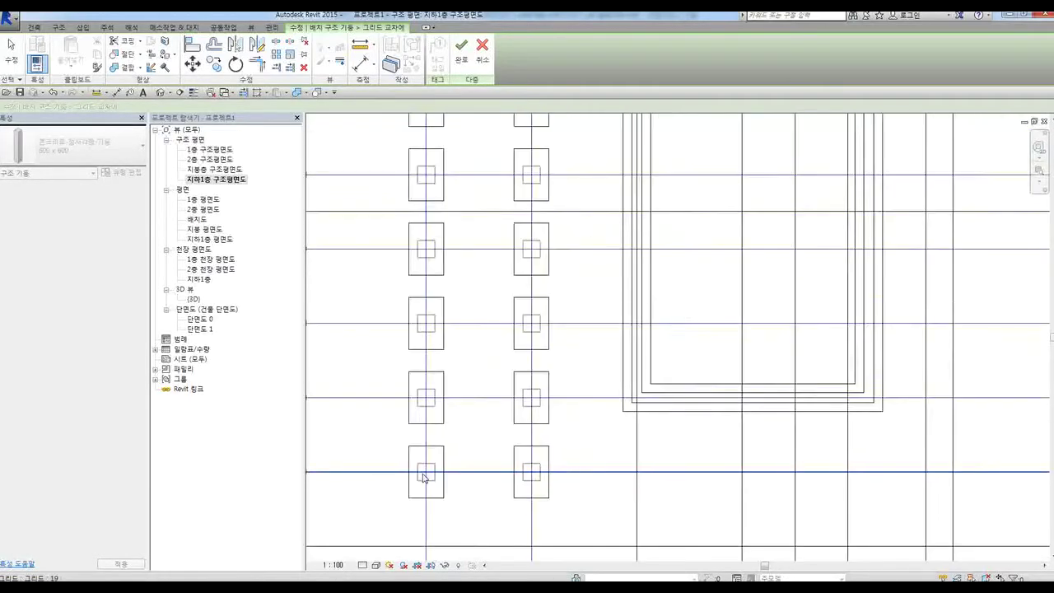
pyautogui.moveTo(493, 310); pyautogui.dragTo(480, 438, button='middle')
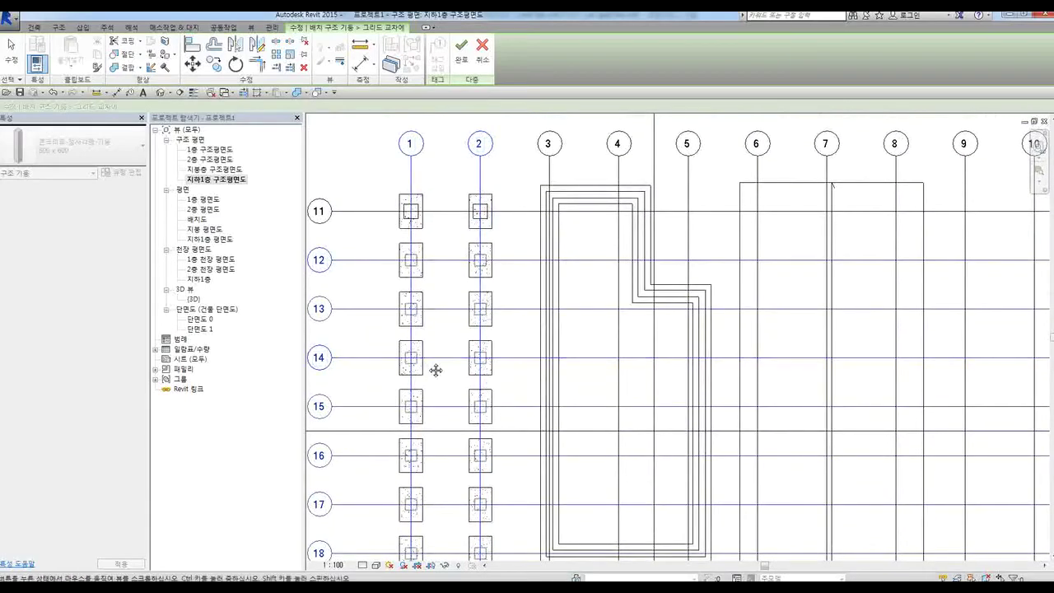
pyautogui.moveTo(436, 370); pyautogui.dragTo(461, 317, button='middle')
pyautogui.scroll(-2, 478, 368)
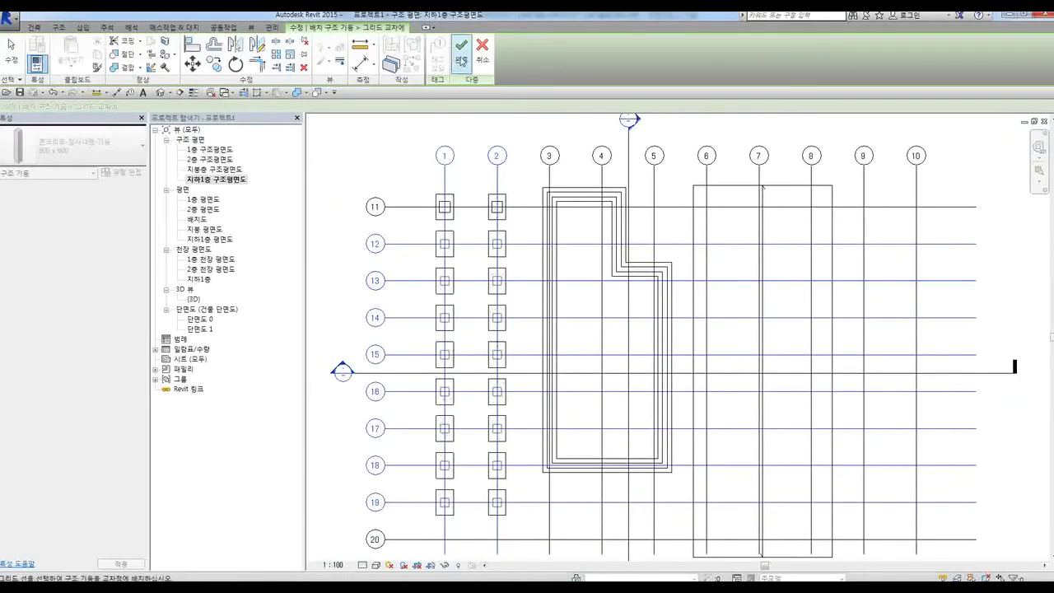
pyautogui.press('Escape')
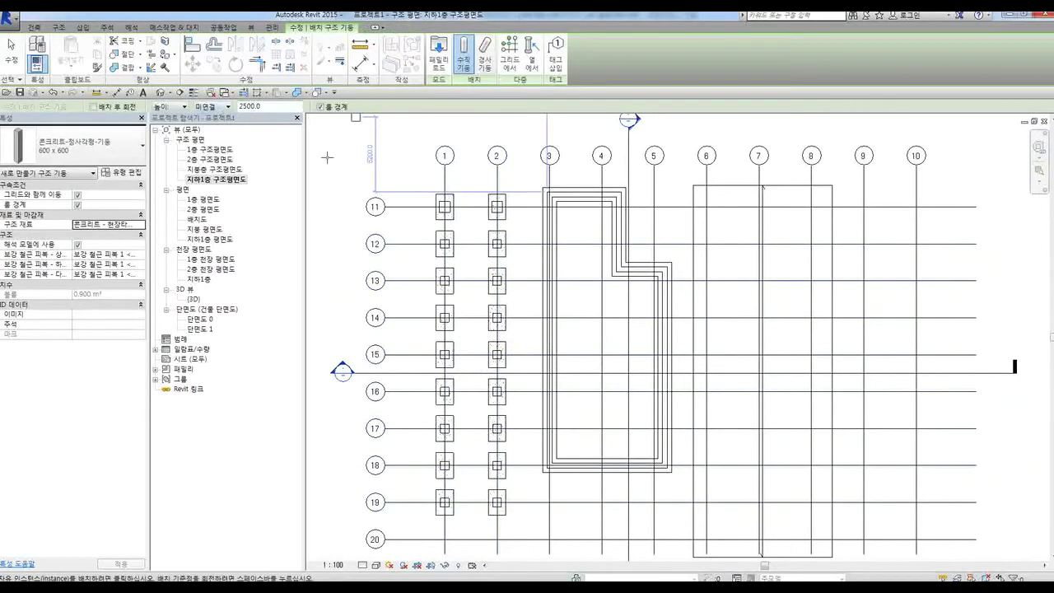
pyautogui.press('Escape')
# Open 단면도 1 and inspect the level constraints of the 600 x 600 columns on grids 1 and 2
pyautogui.doubleClick(343, 373)
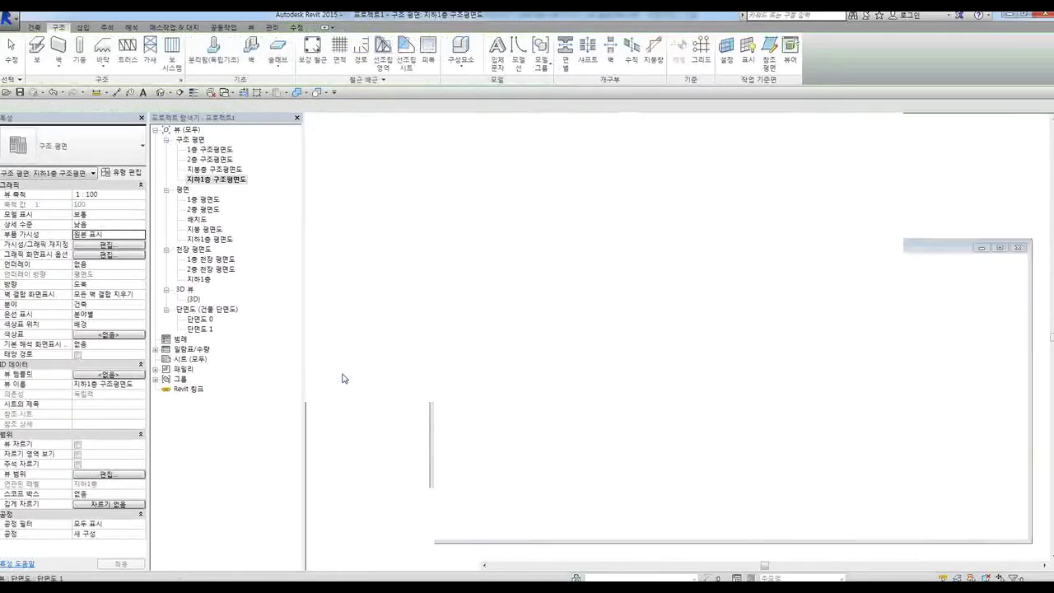
pyautogui.scroll(2, 432, 387)
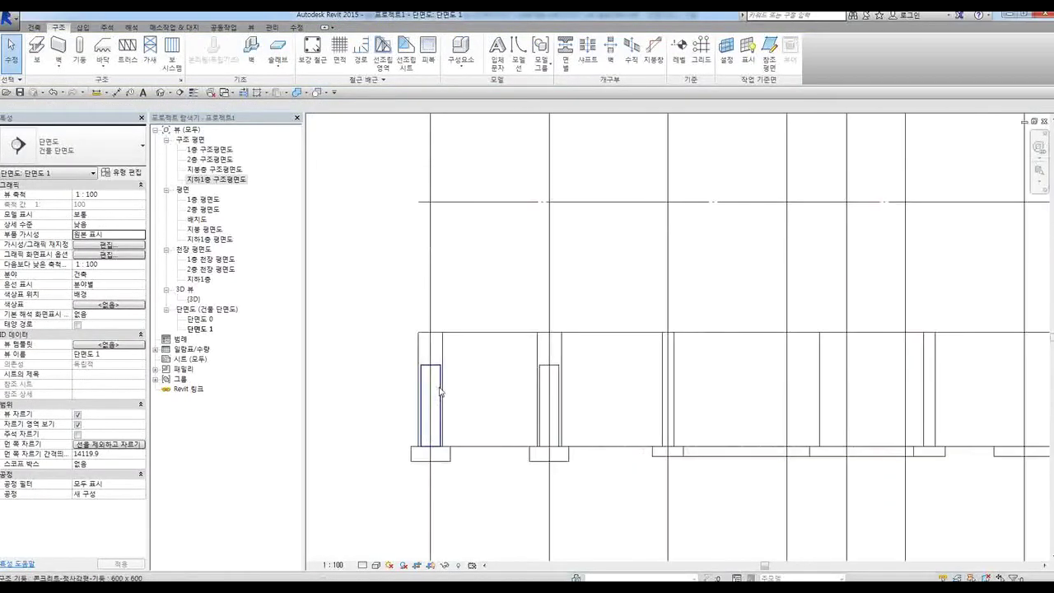
pyautogui.click(439, 393)
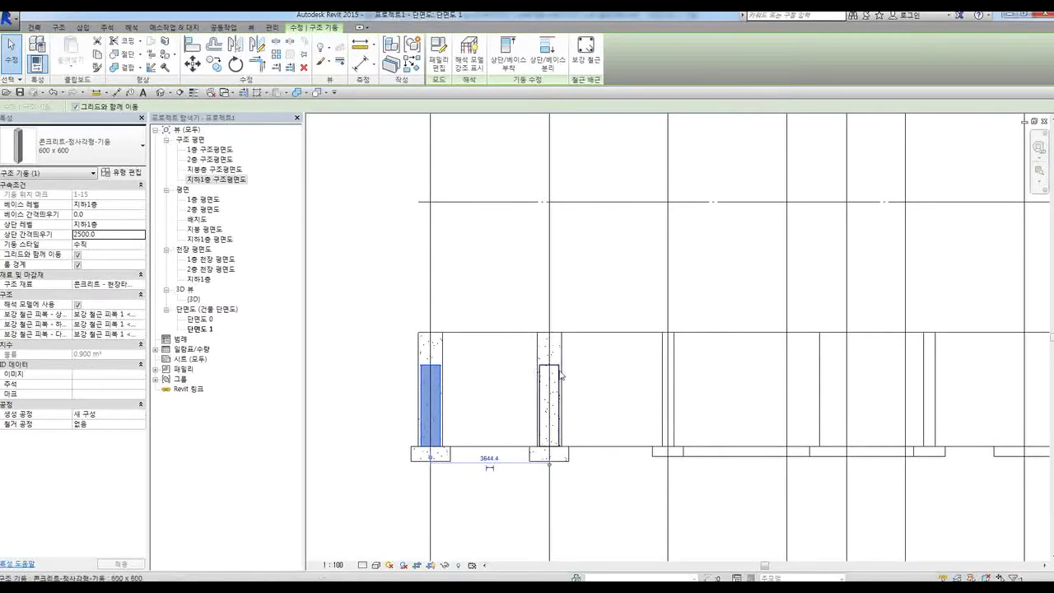
pyautogui.click(497, 405)
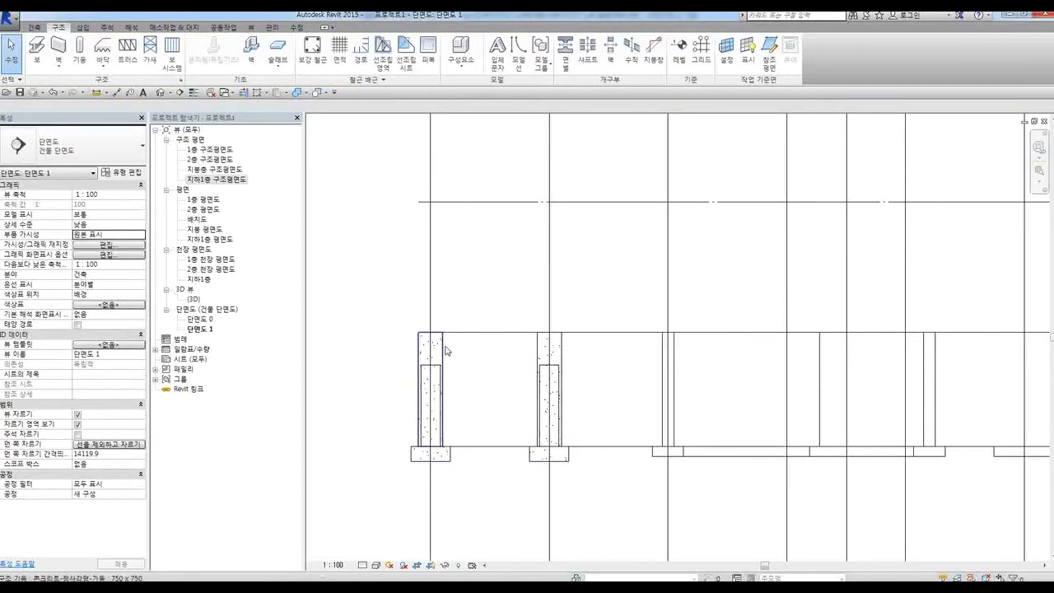
pyautogui.click(549, 377)
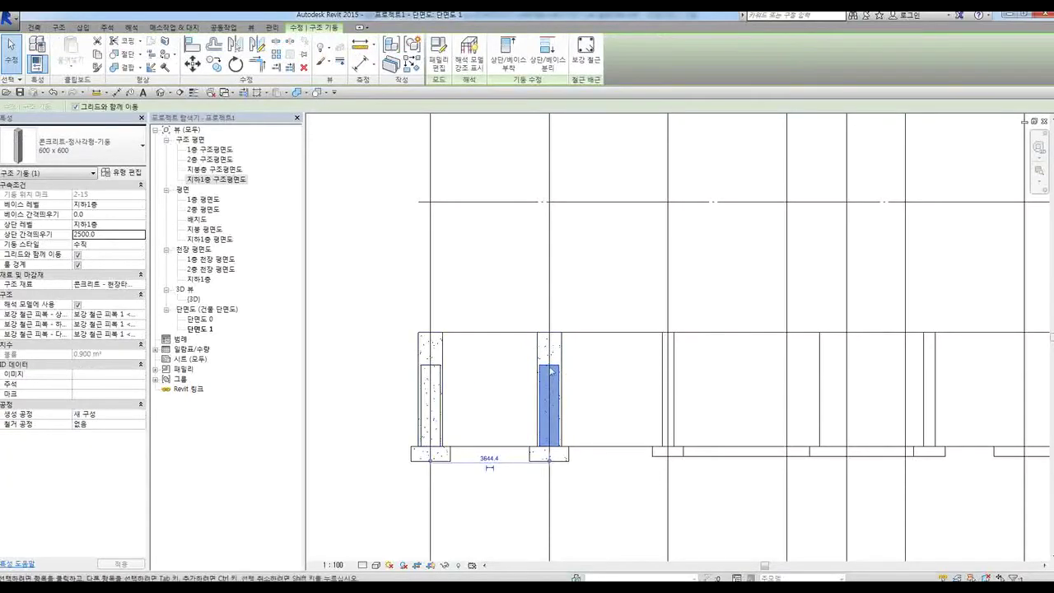
pyautogui.click(476, 376)
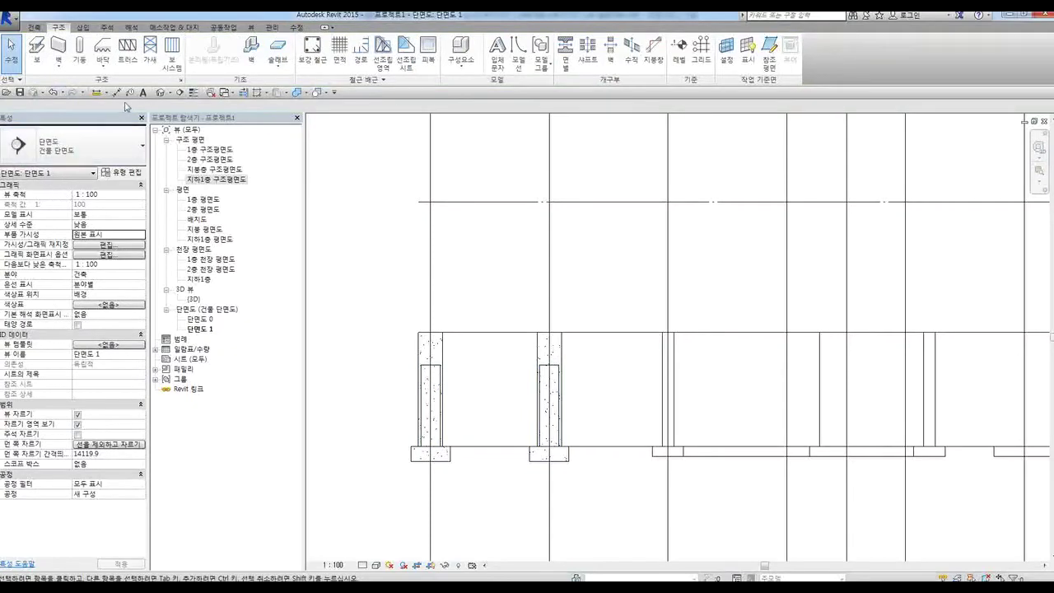
# In the 지하1층 구조평면도 plan, select the 구조 기둥 elements on grids 1 and 2 from grid 12 to 19, filtering out 구조 기초
pyautogui.doubleClick(217, 180)
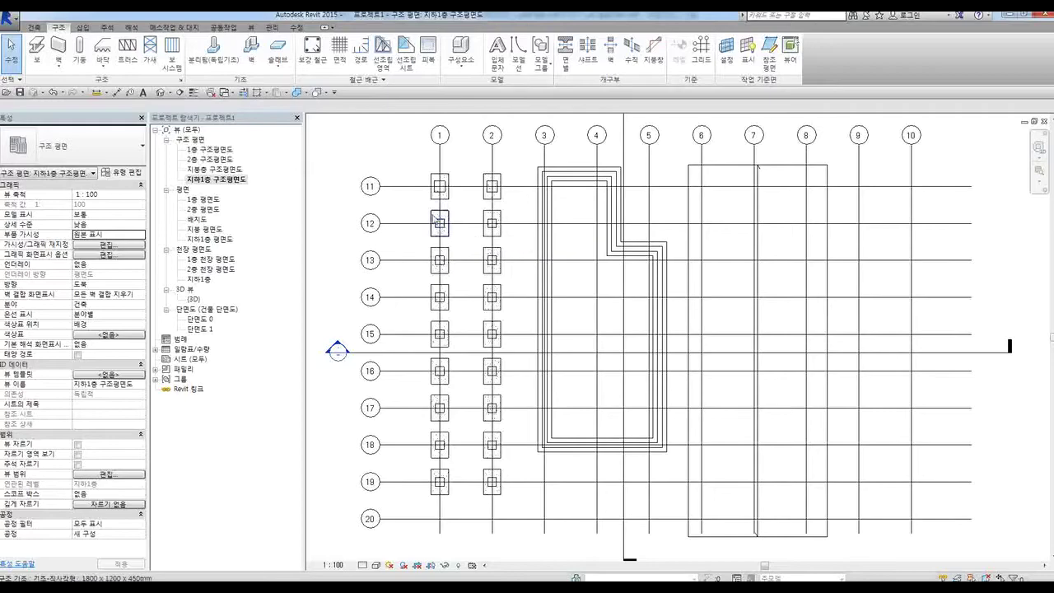
pyautogui.moveTo(423, 202); pyautogui.dragTo(517, 514)
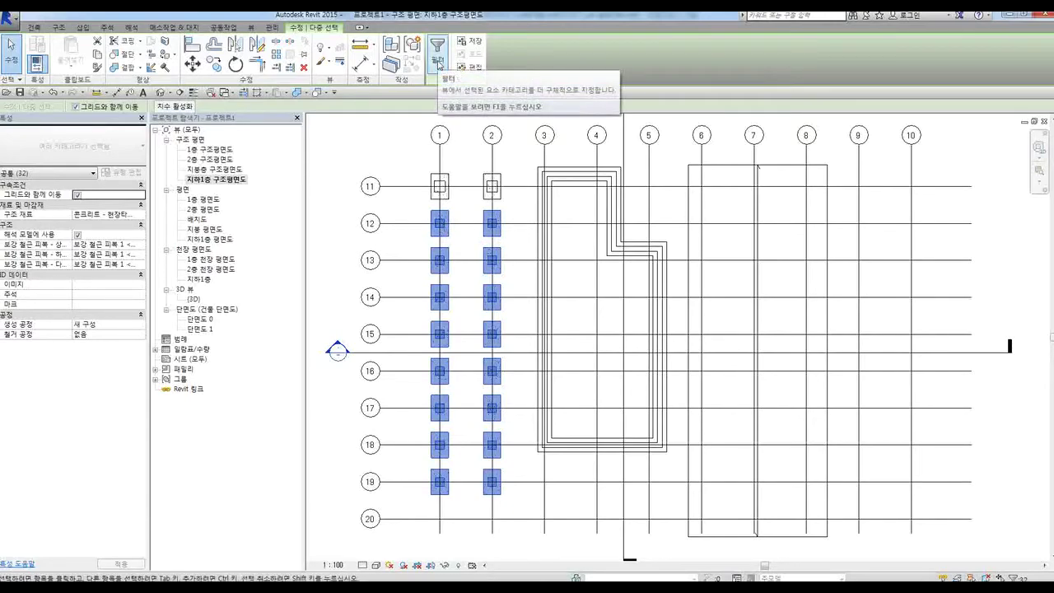
pyautogui.click(440, 59)
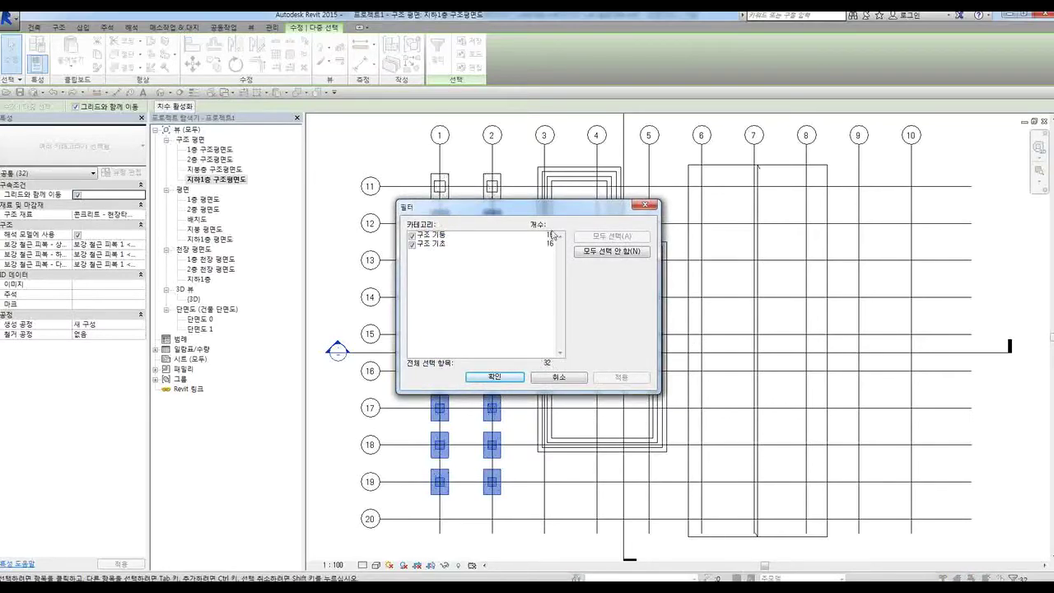
pyautogui.click(413, 245)
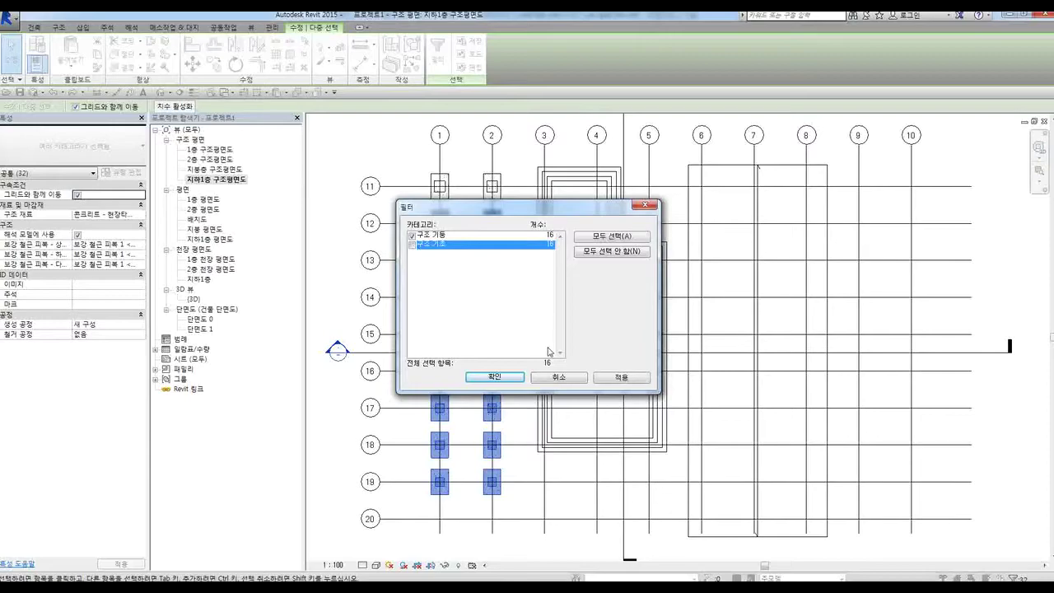
pyautogui.click(495, 377)
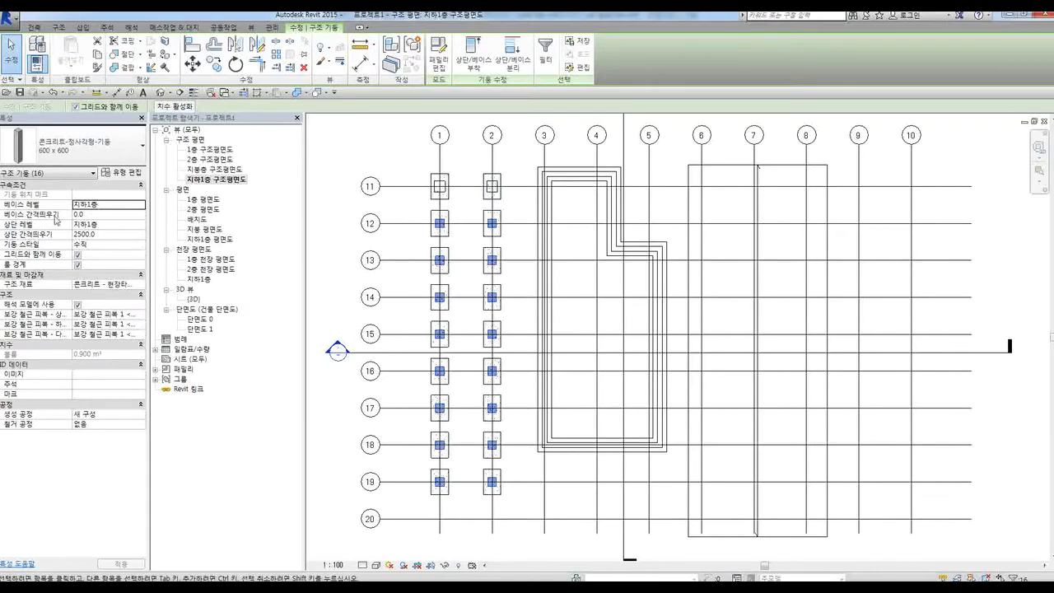
# Set the selected columns' top level (상단 레벨) to 1층 and their top offset to 0
pyautogui.click(141, 225)
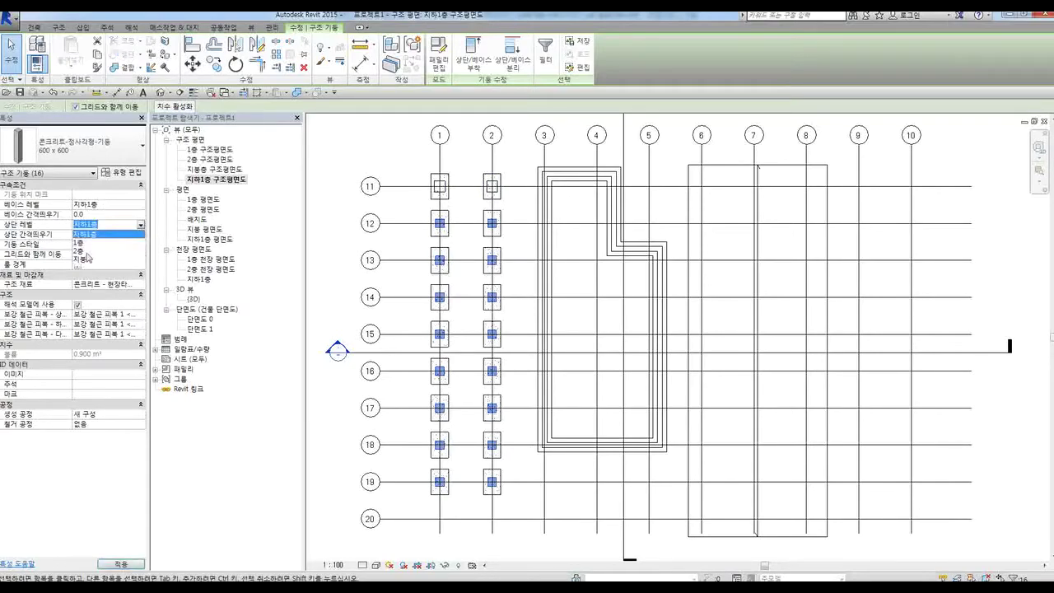
pyautogui.click(82, 244)
pyautogui.click(118, 235)
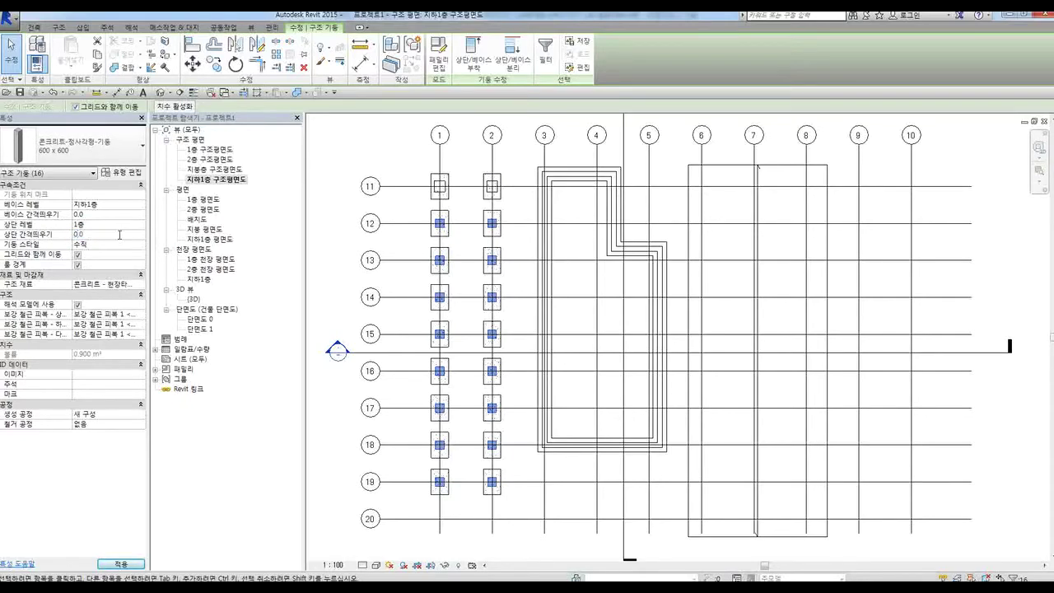
pyautogui.click(335, 310)
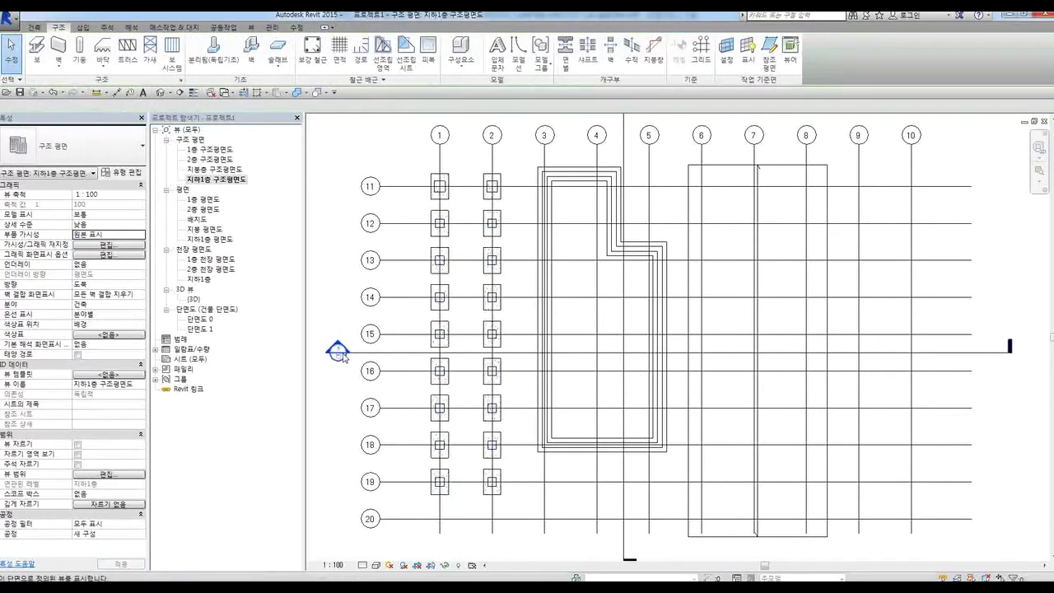
# Open the 단면도 1 section and check the heights and level constraints of the columns on grids 1 and 2
pyautogui.doubleClick(341, 354)
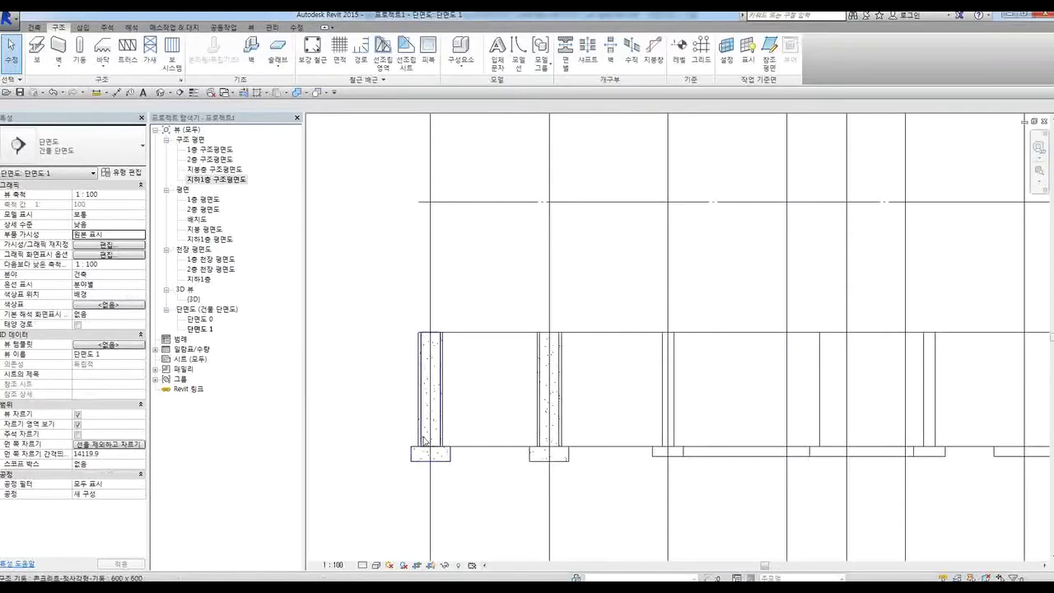
pyautogui.click(425, 441)
pyautogui.click(546, 350)
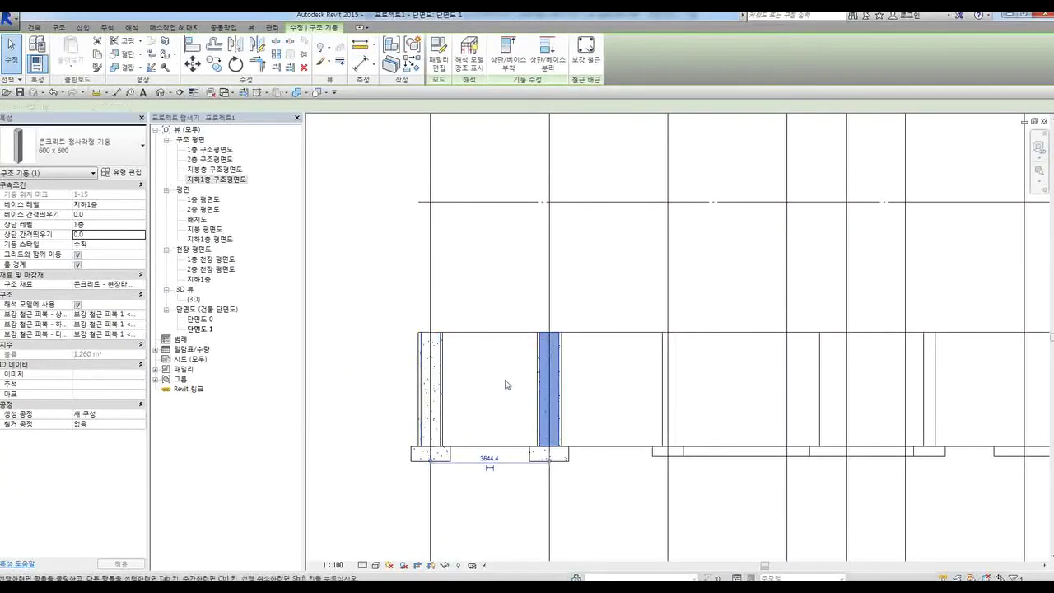
pyautogui.scroll(-3, 472, 410)
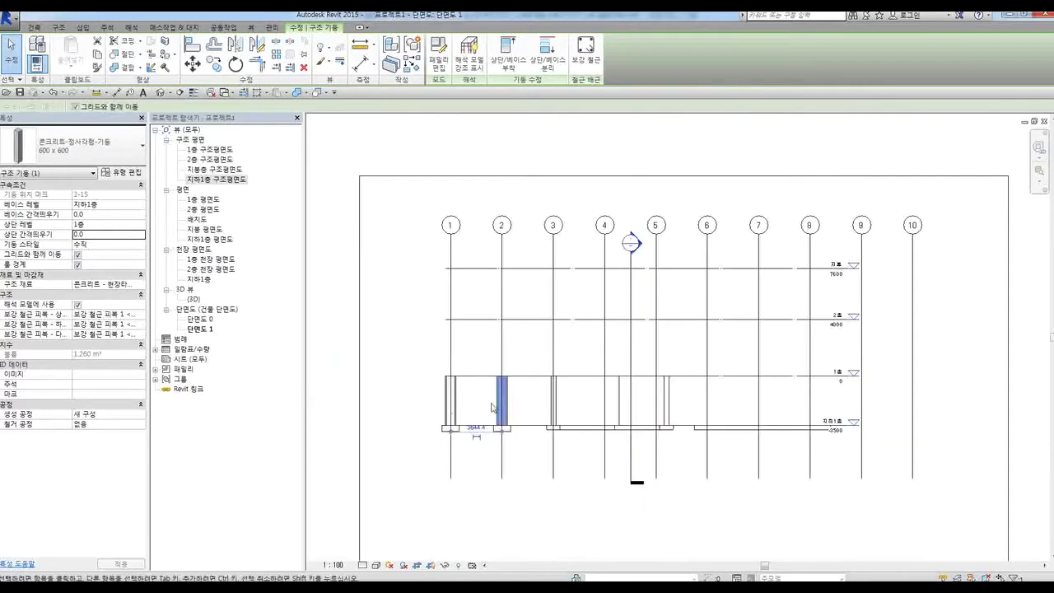
pyautogui.scroll(1, 824, 384)
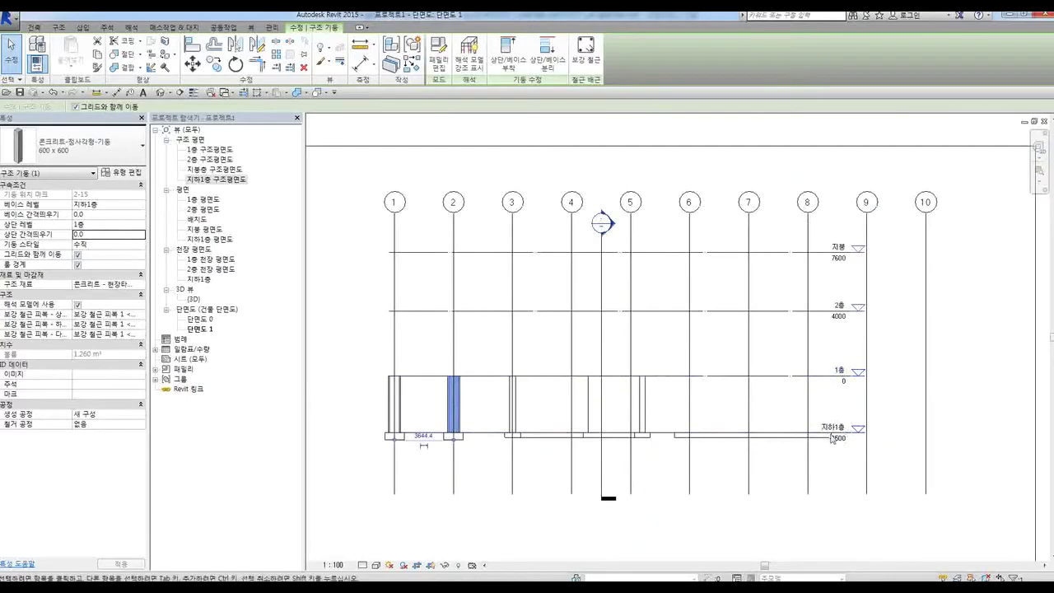
pyautogui.click(355, 280)
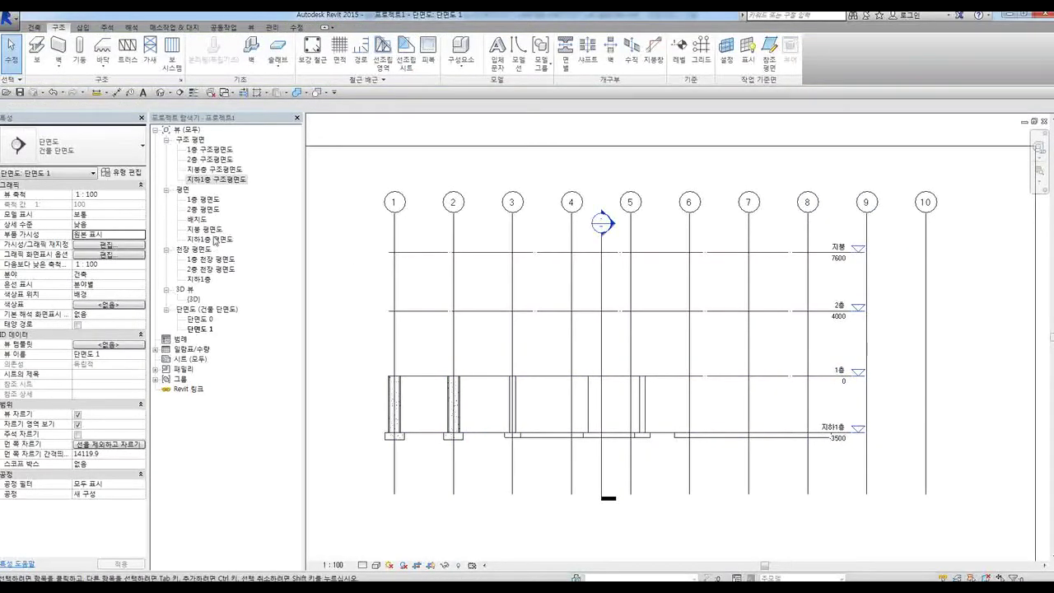
# Delete the two columns on grid 1 at grids 18 and 19 in the 지하1층 구조평면도 plan
pyautogui.doubleClick(213, 179)
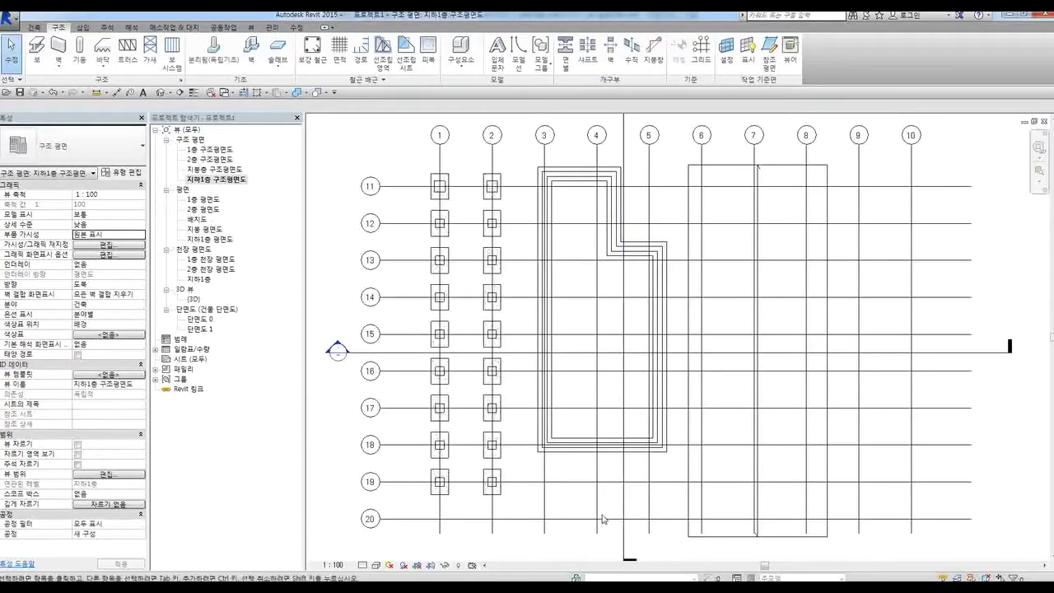
pyautogui.scroll(1, 723, 428)
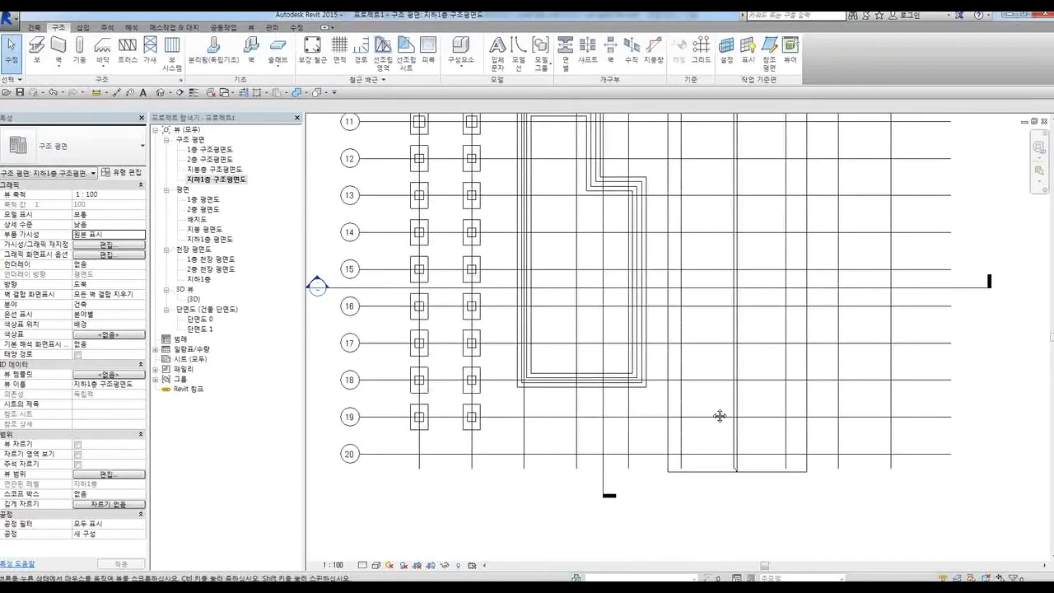
pyautogui.scroll(3, 425, 424)
pyautogui.click(416, 416)
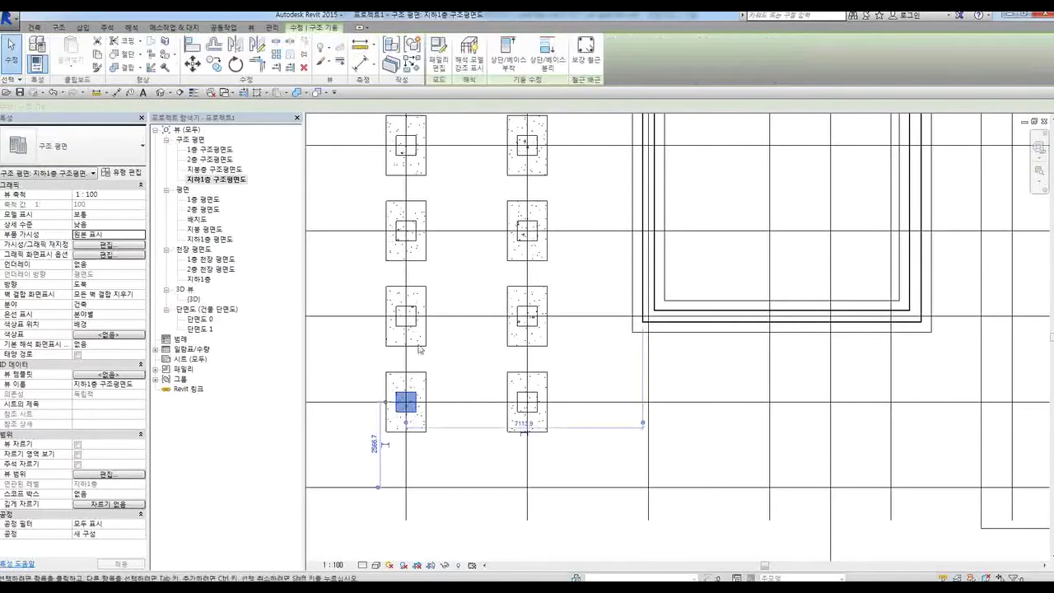
pyautogui.keyDown('ctrl'); pyautogui.click(416, 319); pyautogui.keyUp('ctrl')
pyautogui.press('Escape')
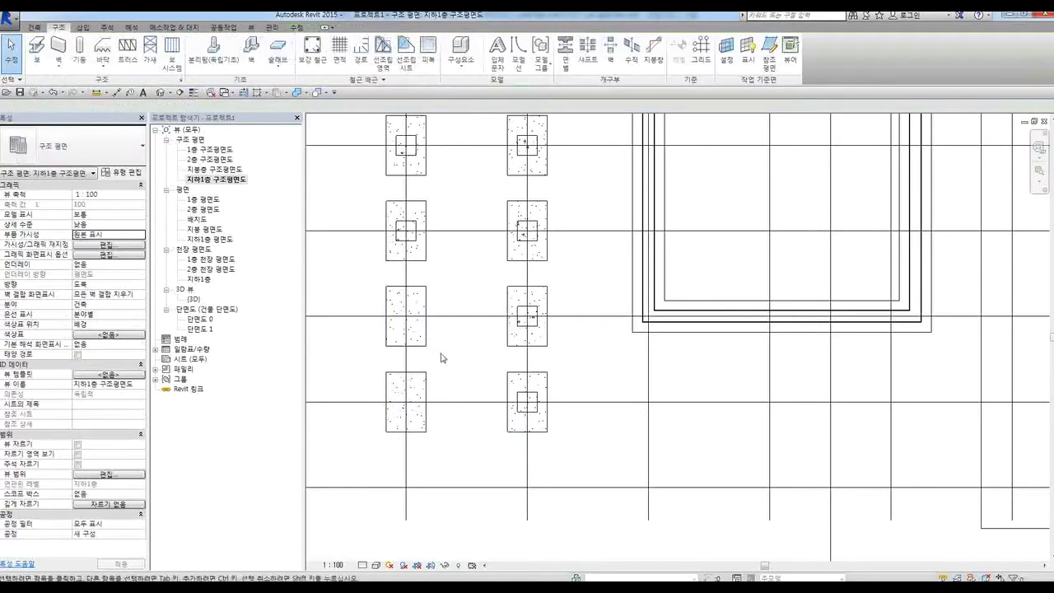
pyautogui.moveTo(463, 362); pyautogui.dragTo(492, 370, button='middle')
pyautogui.click(73, 65)
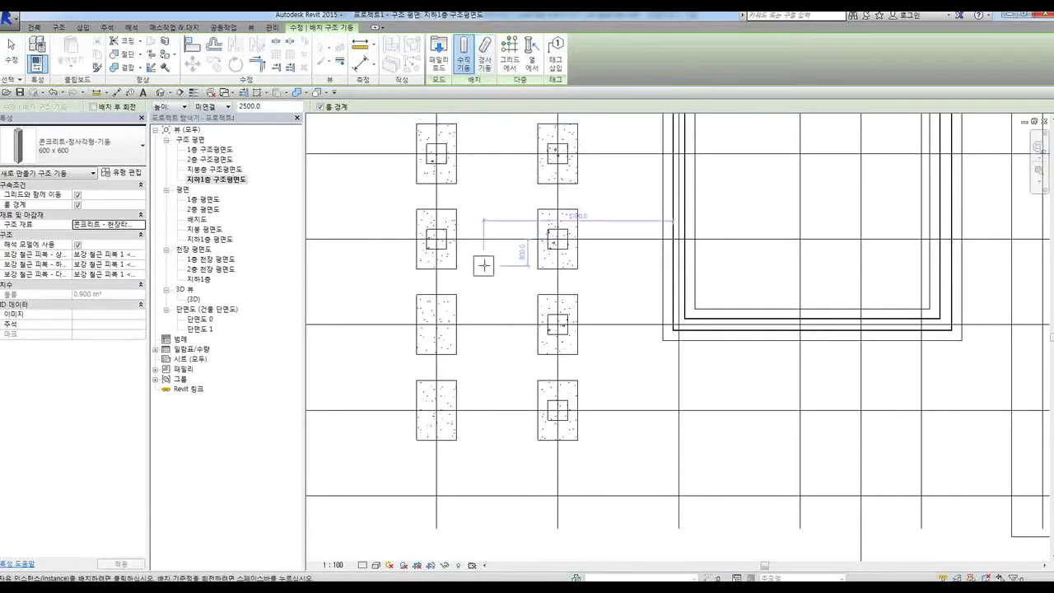
pyautogui.click(486, 60)
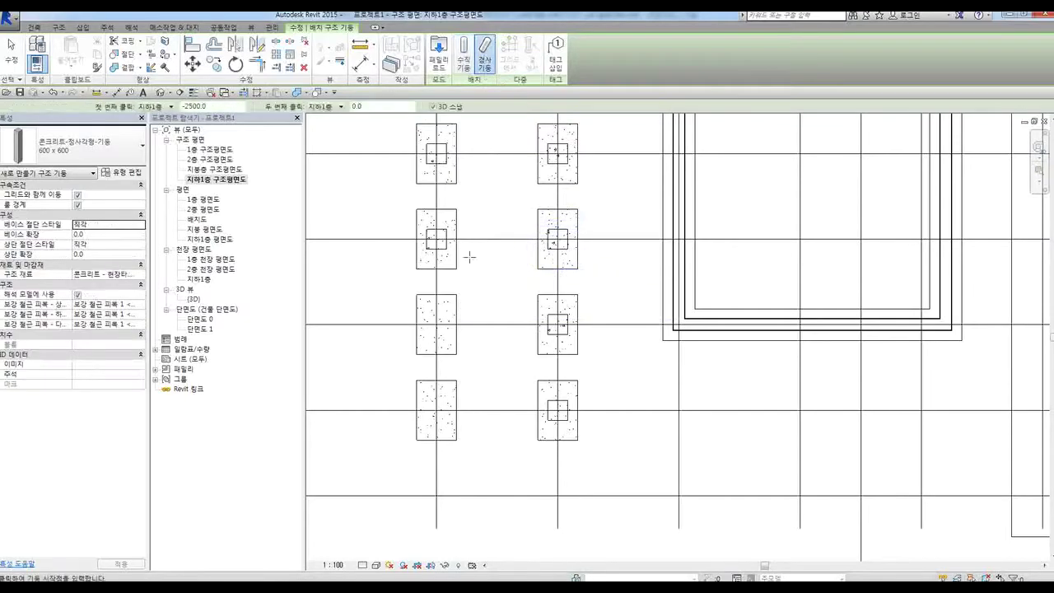
pyautogui.click(437, 324)
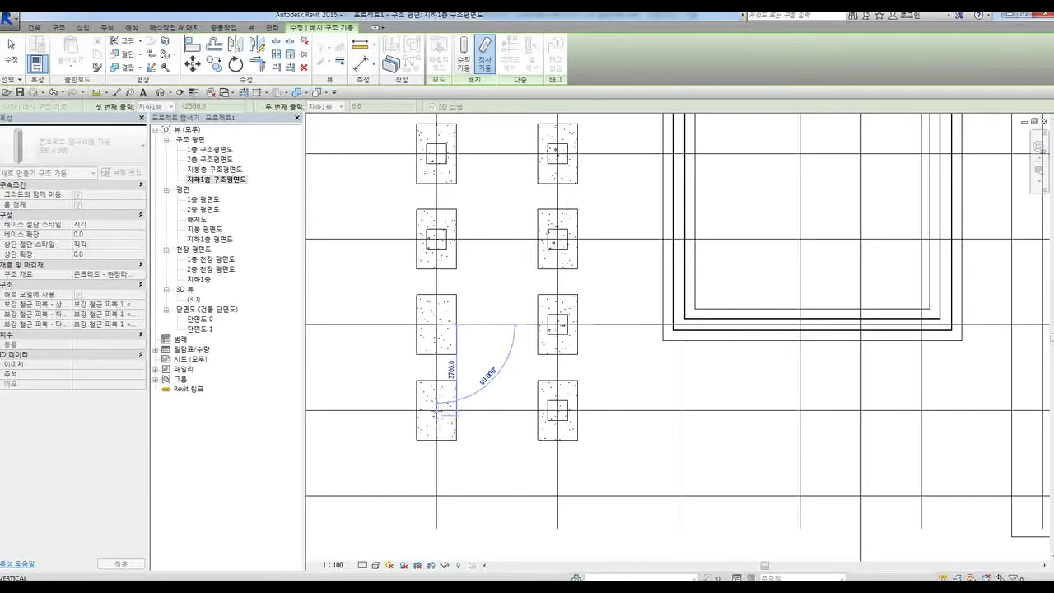
pyautogui.press('Escape')
pyautogui.press('Escape')
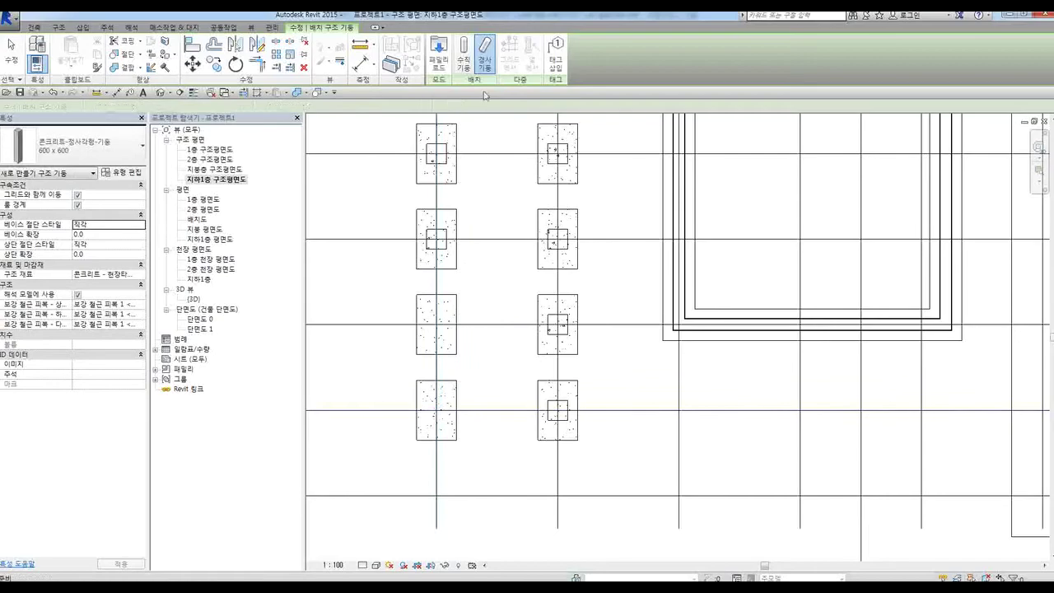
pyautogui.scroll(-2, 470, 440)
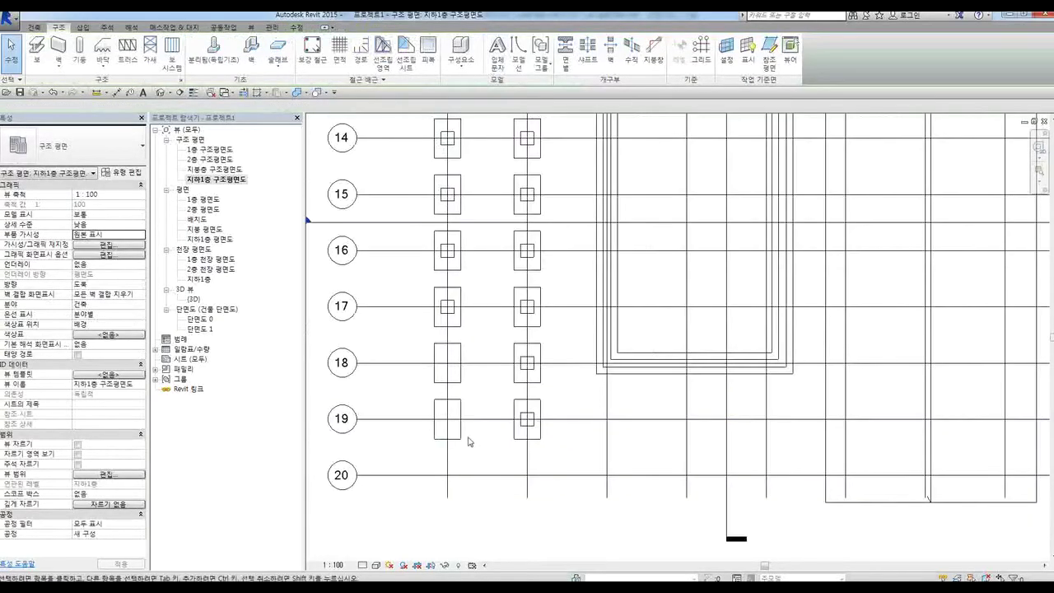
# Place a building elevation marker on grid 17, just outside grid 1 and facing the footings
pyautogui.scroll(1, 448, 444)
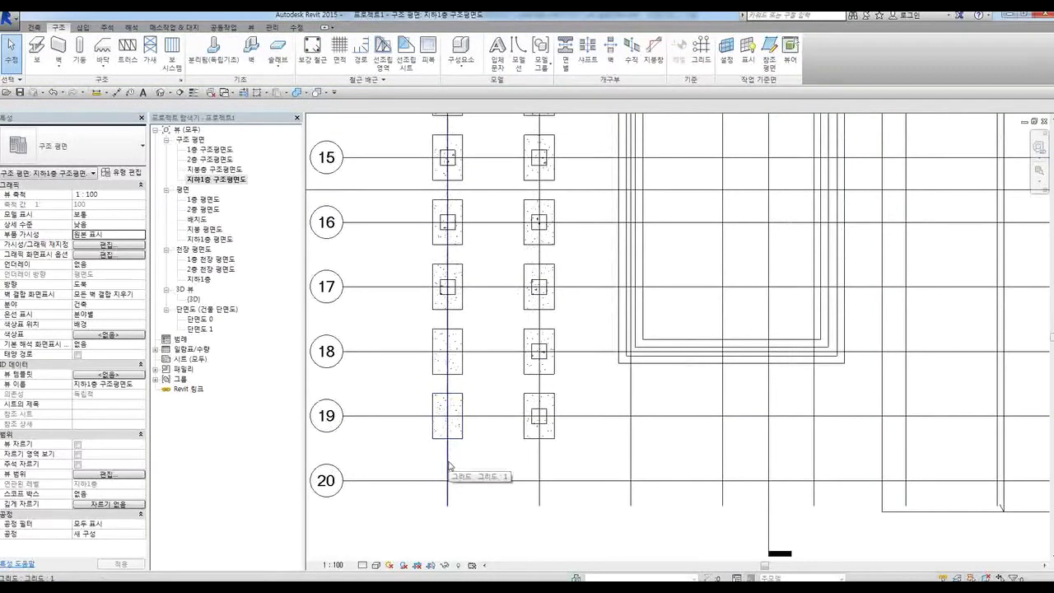
pyautogui.click(251, 28)
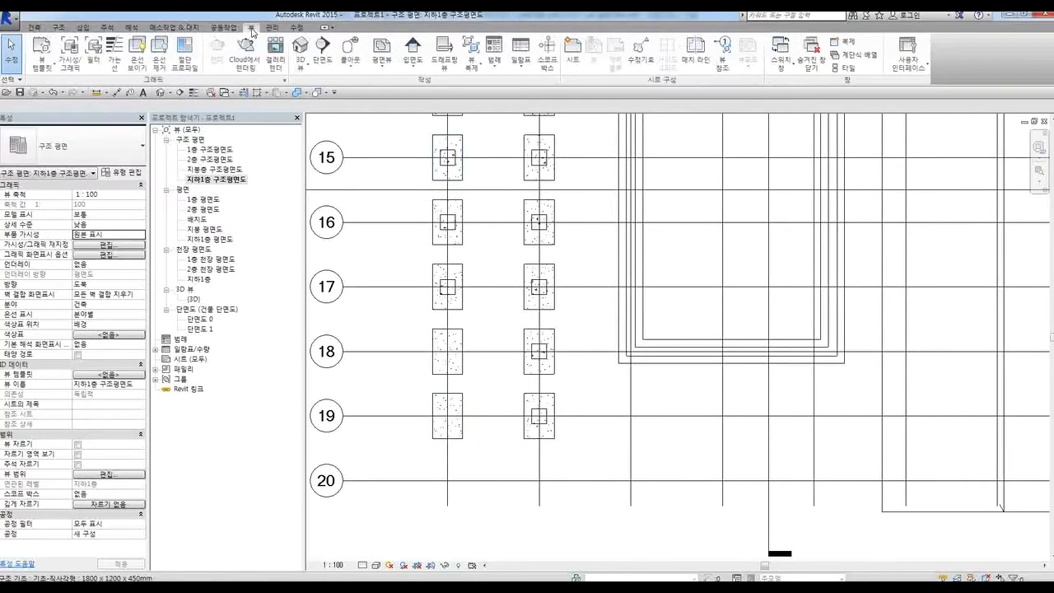
pyautogui.click(413, 66)
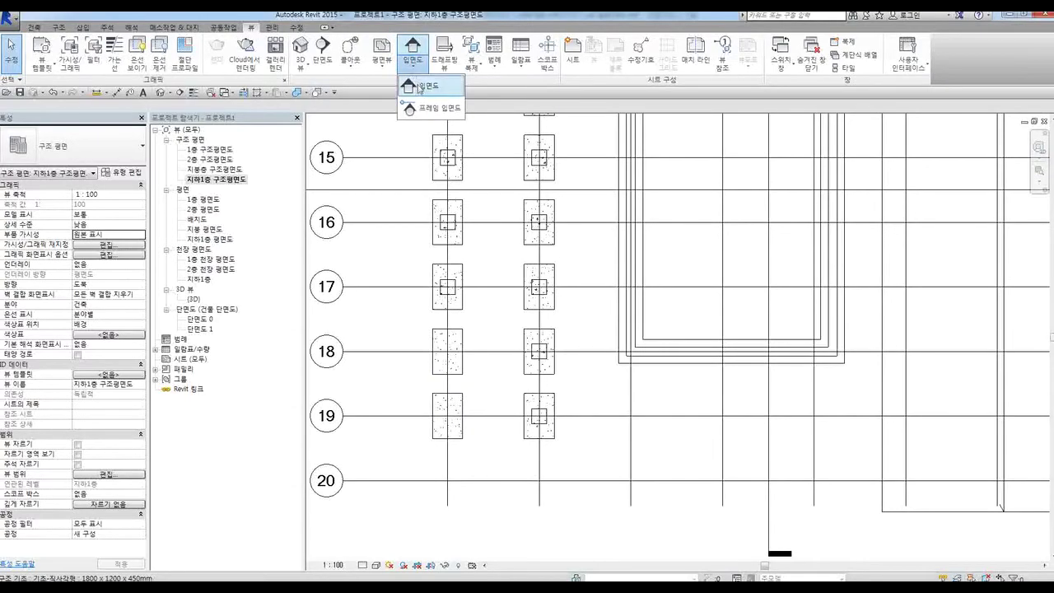
pyautogui.click(424, 91)
pyautogui.moveTo(437, 375); pyautogui.dragTo(547, 370, button='middle')
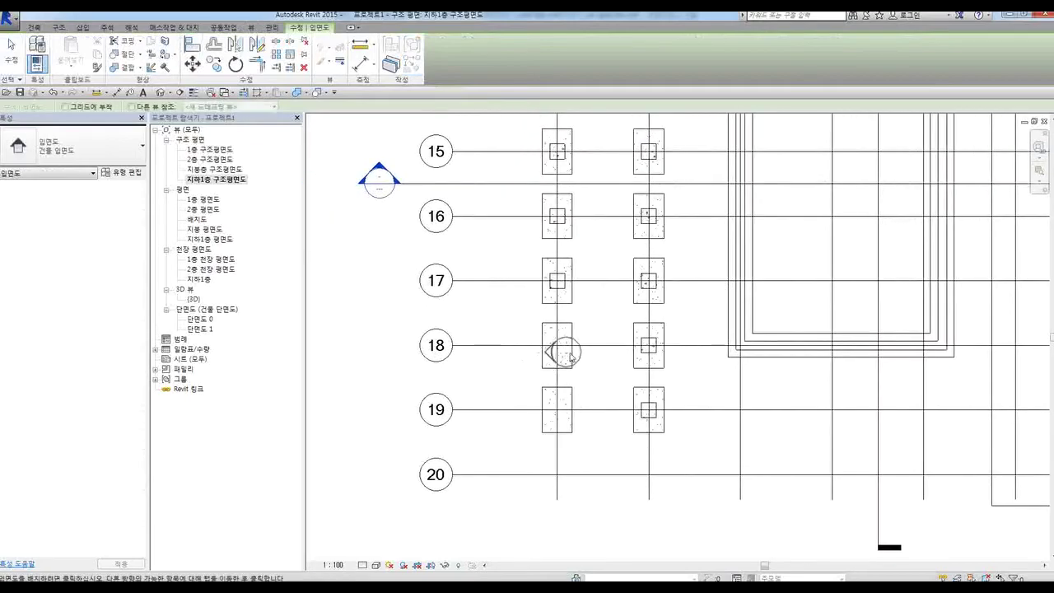
pyautogui.click(487, 284)
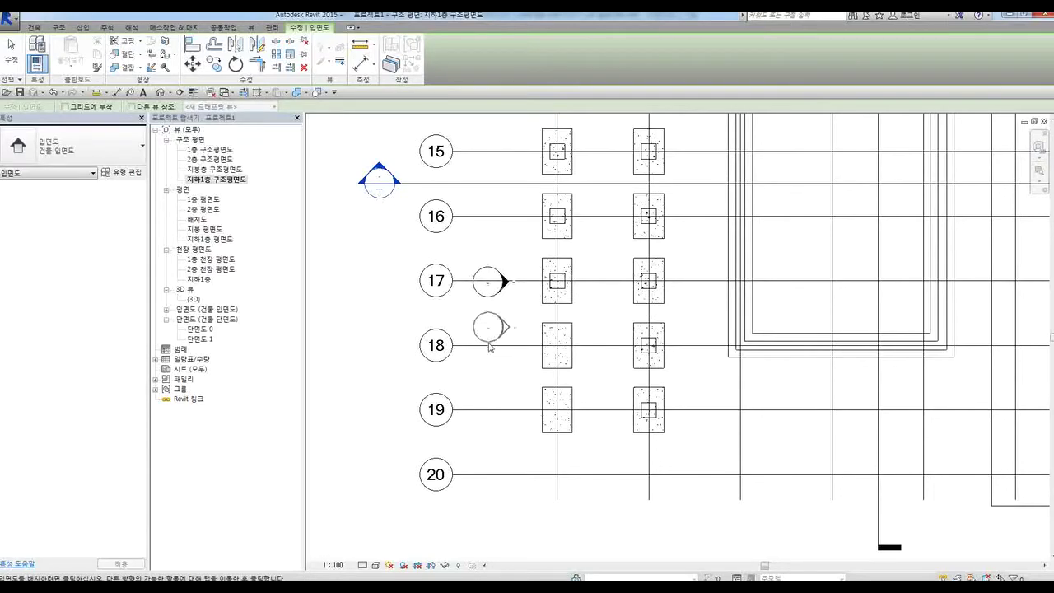
pyautogui.scroll(-1, 485, 346)
pyautogui.press('Escape')
# Select the building elevation's direction arrow to check its cut line and view depth across the plan
pyautogui.scroll(2, 504, 309)
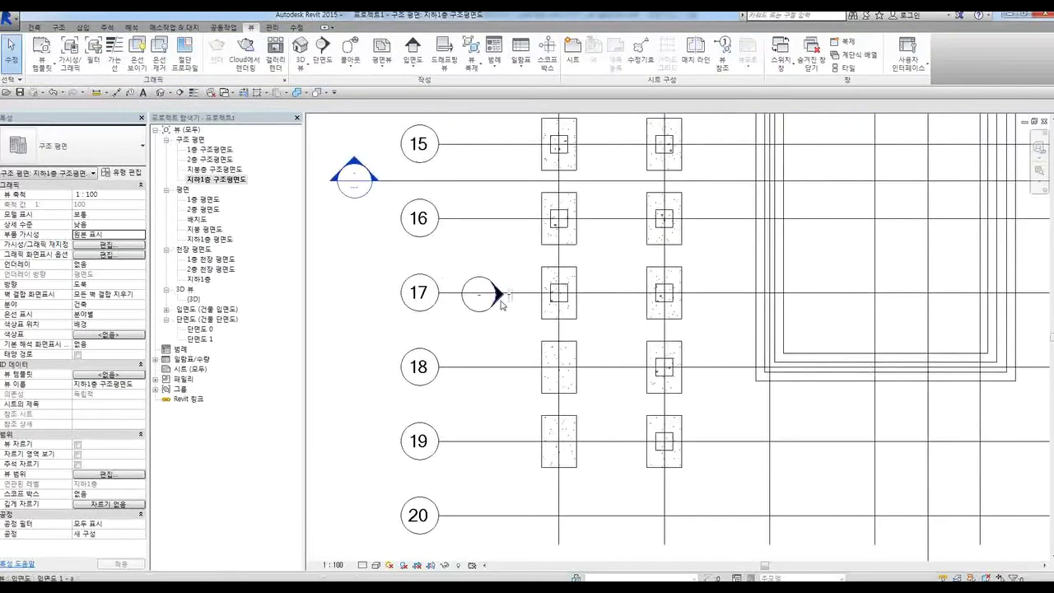
pyautogui.scroll(2, 500, 306)
pyautogui.click(497, 298)
pyautogui.scroll(-4, 504, 330)
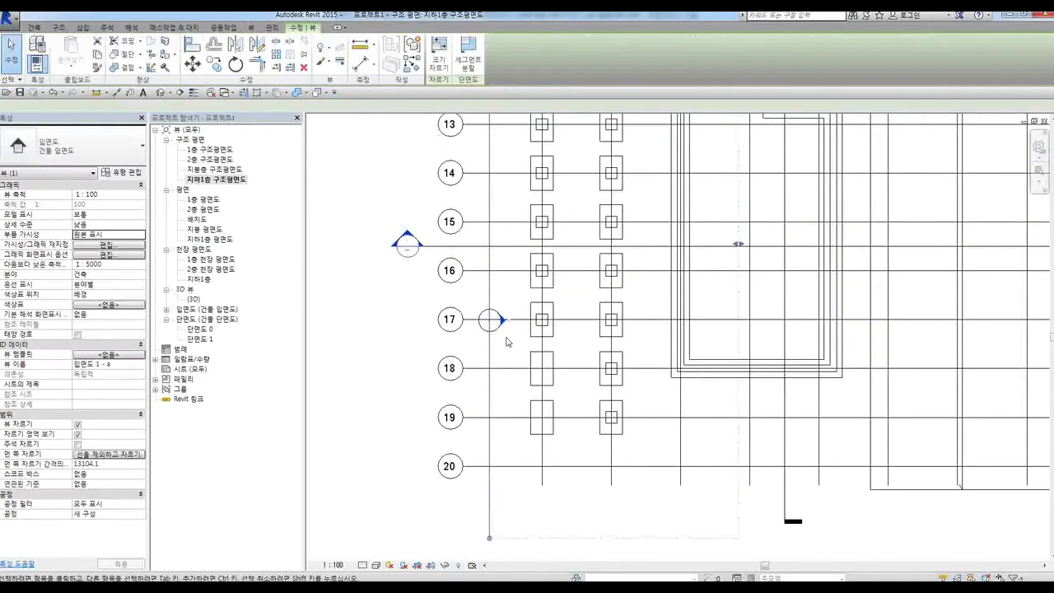
pyautogui.scroll(2, 494, 214)
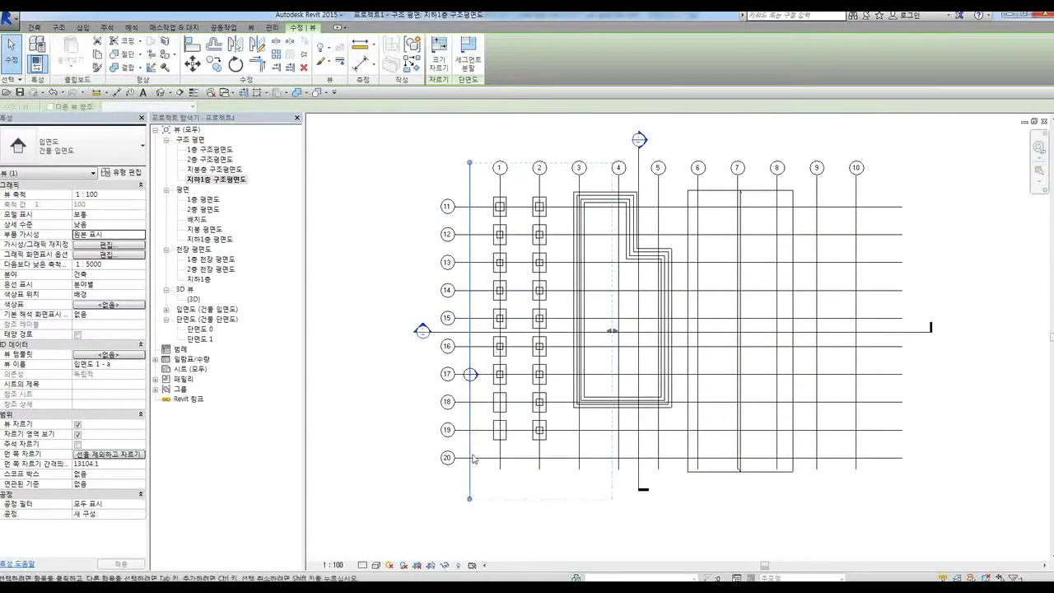
pyautogui.press('Escape')
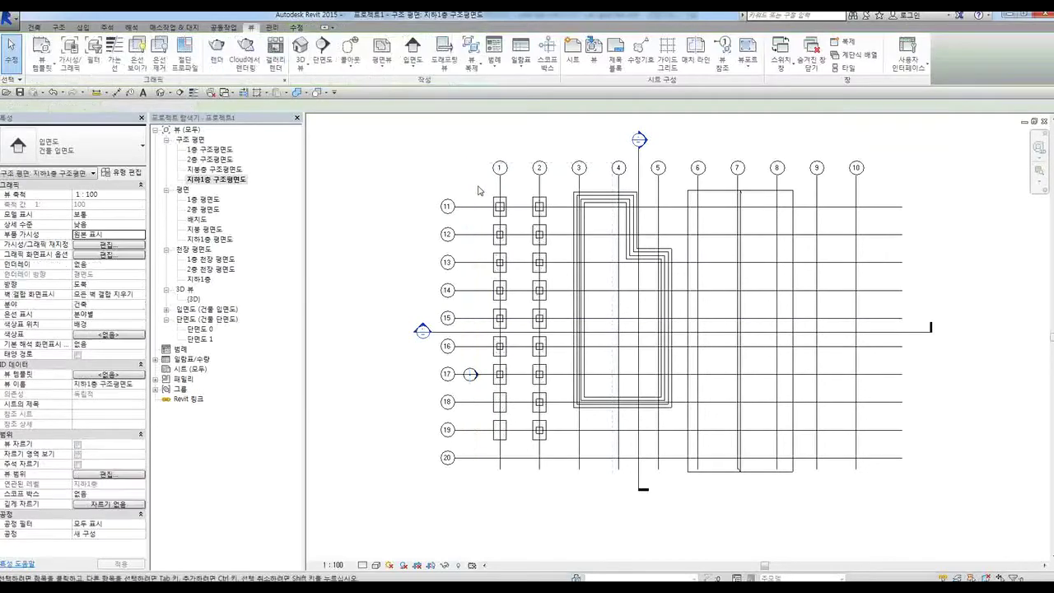
# Highlight grid 1 to check its line through the first row of footings
pyautogui.scroll(5, 517, 395)
pyautogui.scroll(3, 512, 371)
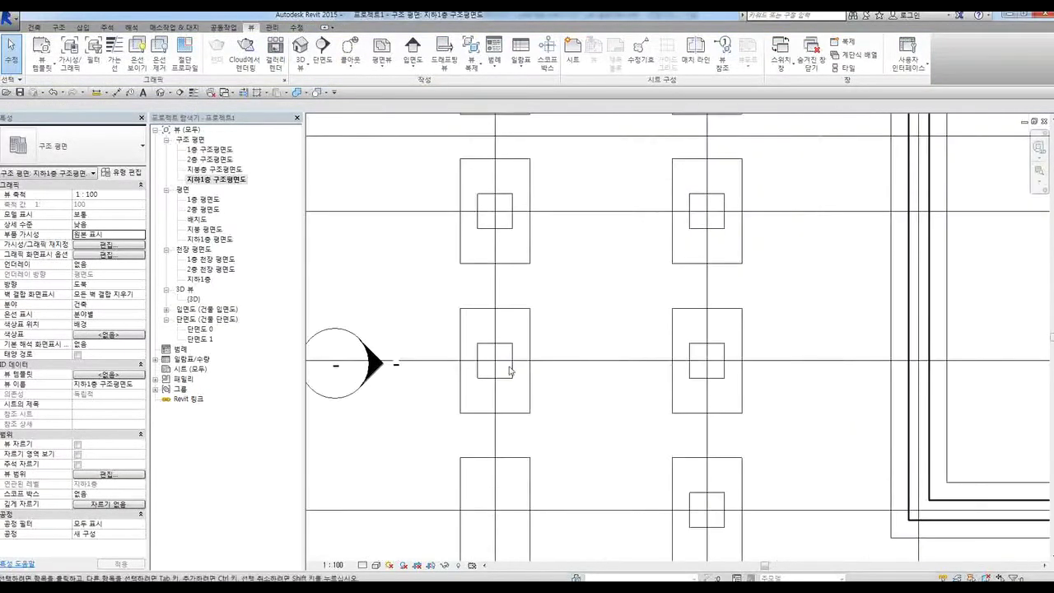
pyautogui.scroll(-4, 510, 355)
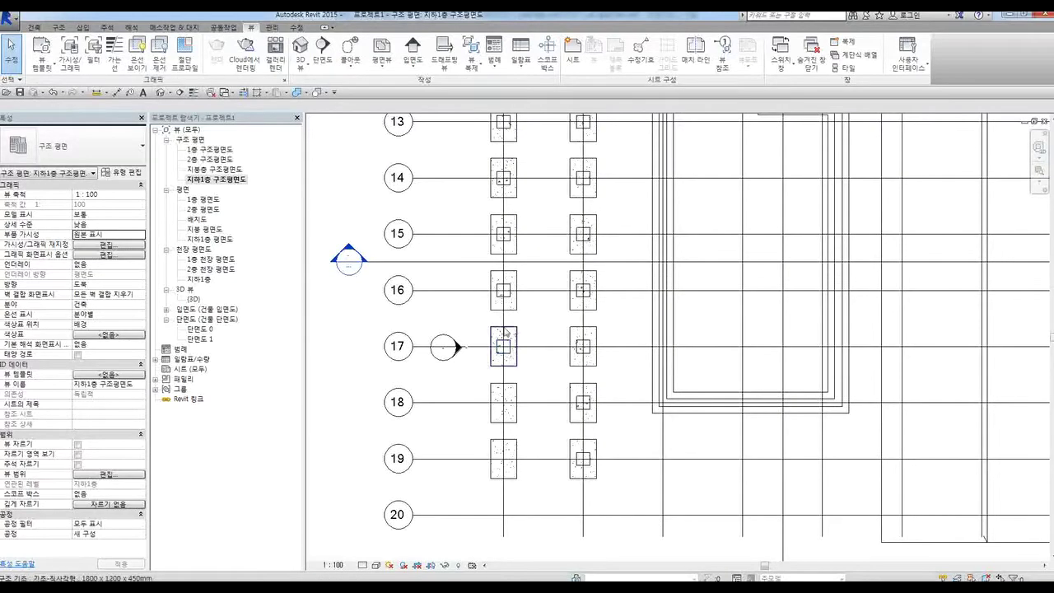
pyautogui.click(504, 333)
pyautogui.scroll(-3, 503, 453)
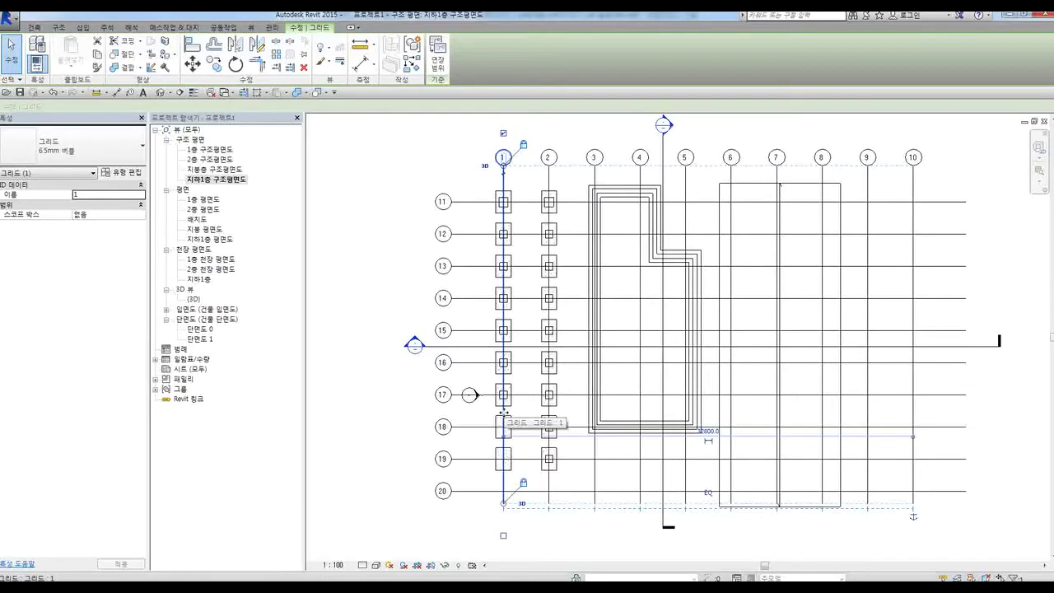
pyautogui.press('Escape')
# Place a framing elevation attached to grid 1, between grids 17 and 18, facing the footings
pyautogui.click(412, 71)
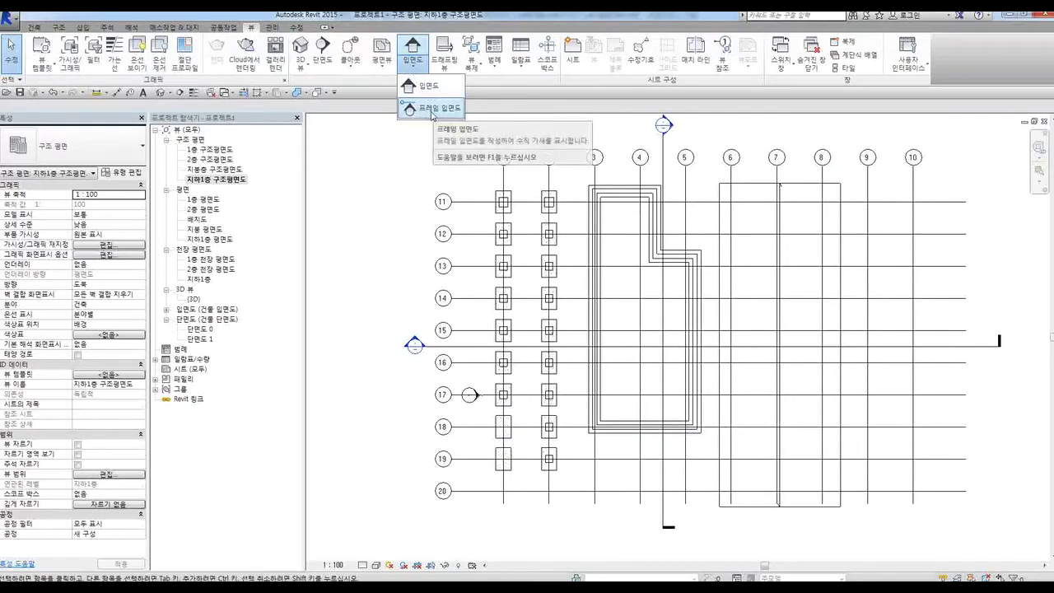
pyautogui.click(433, 110)
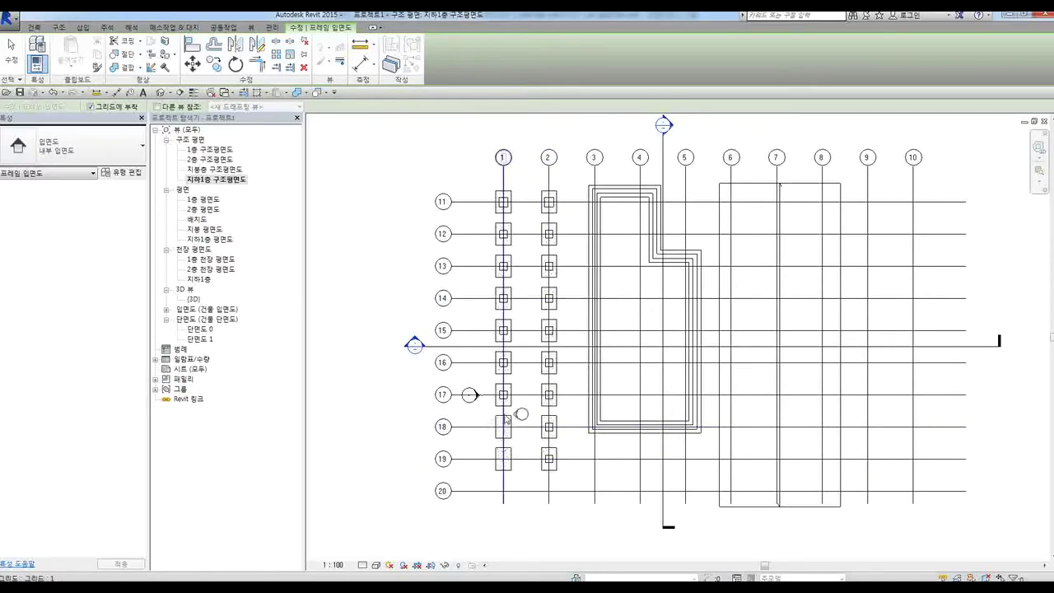
pyautogui.scroll(4, 506, 419)
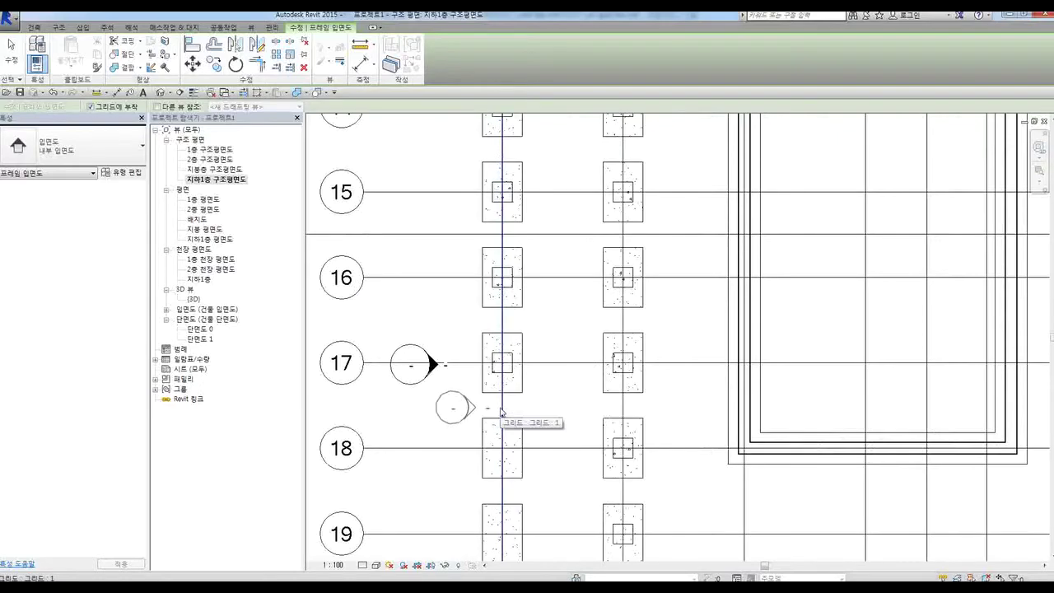
pyautogui.click(501, 412)
pyautogui.scroll(-4, 500, 417)
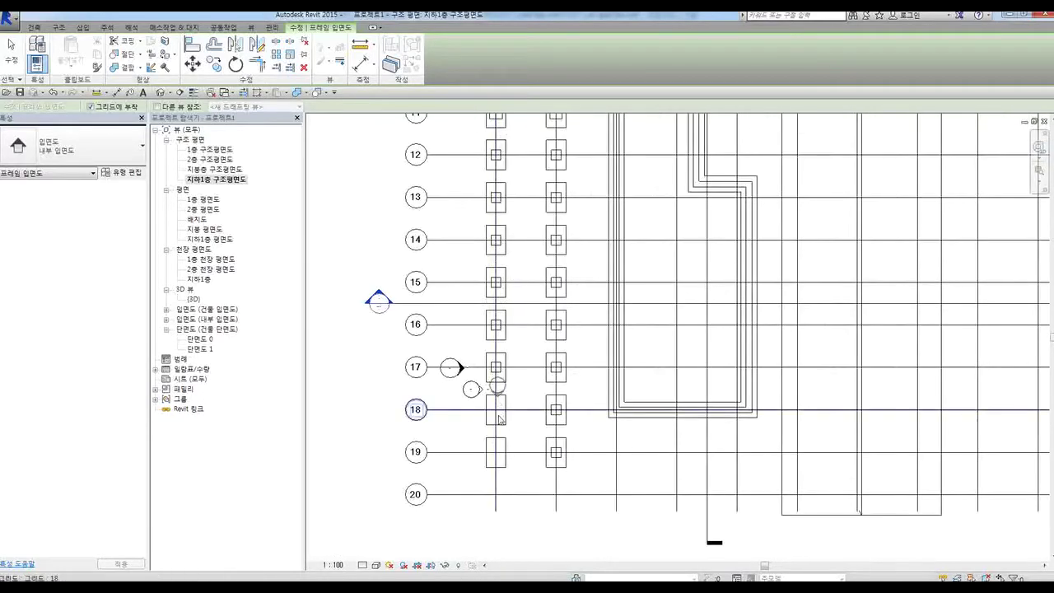
pyautogui.press('Escape')
# Select the framing elevation's arrow to examine its view line and extents along grid 1
pyautogui.click(481, 391)
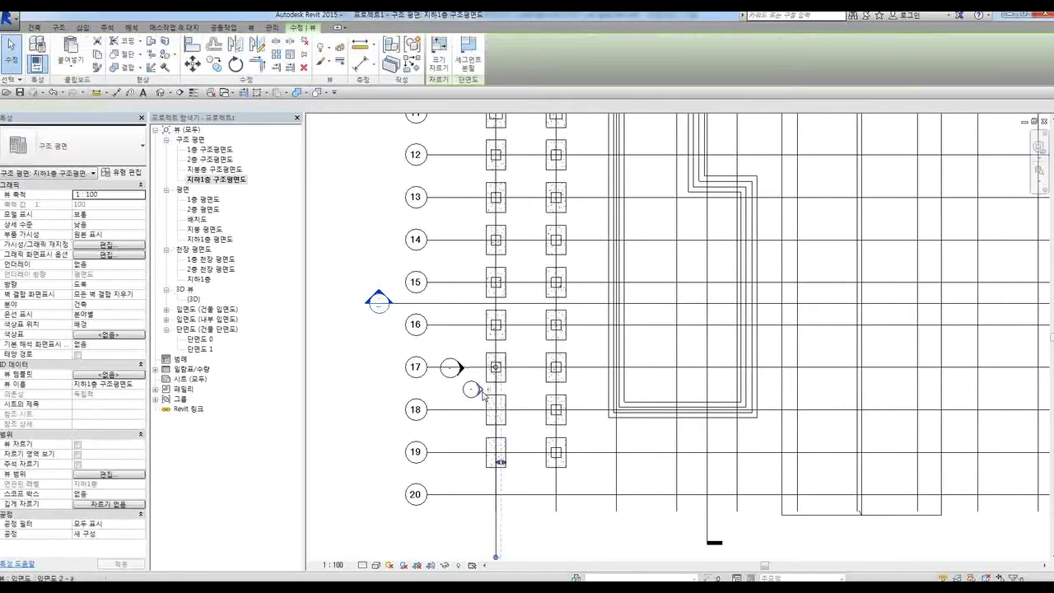
pyautogui.scroll(-2, 481, 390)
pyautogui.scroll(6, 494, 354)
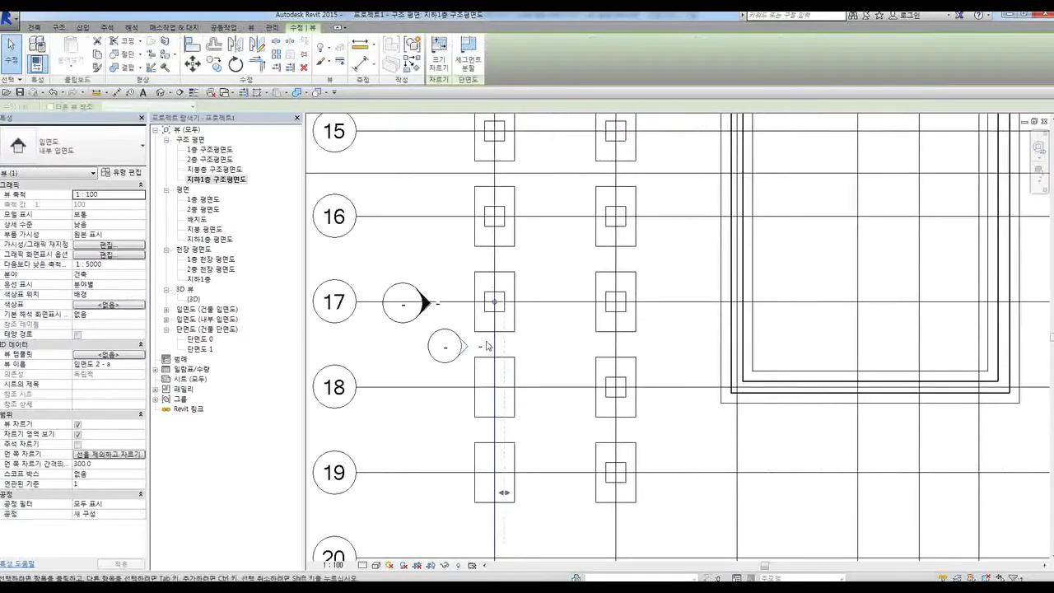
pyautogui.scroll(2, 497, 325)
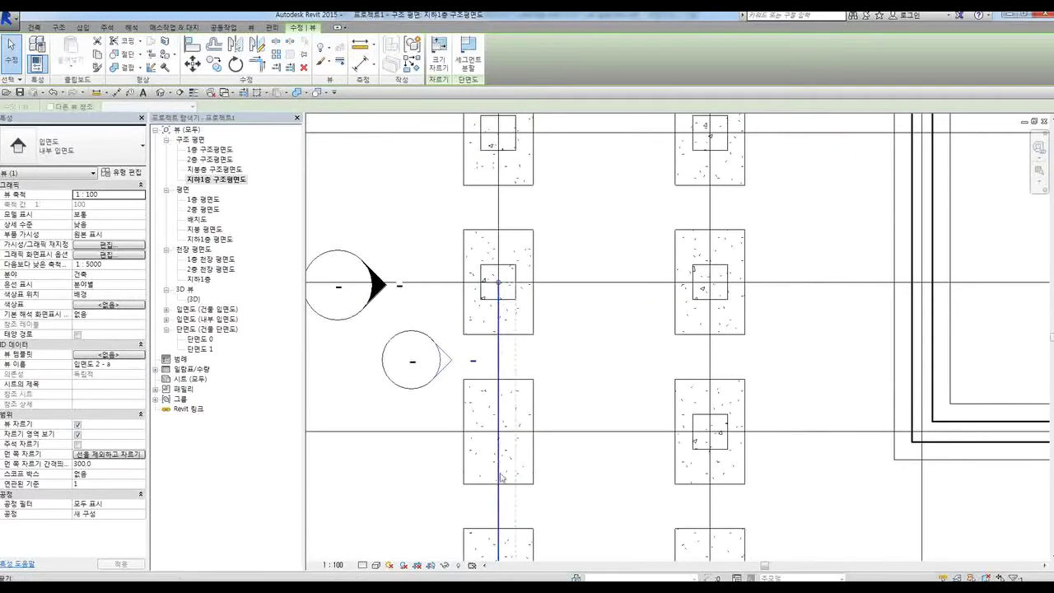
pyautogui.scroll(-5, 501, 309)
pyautogui.scroll(2, 484, 319)
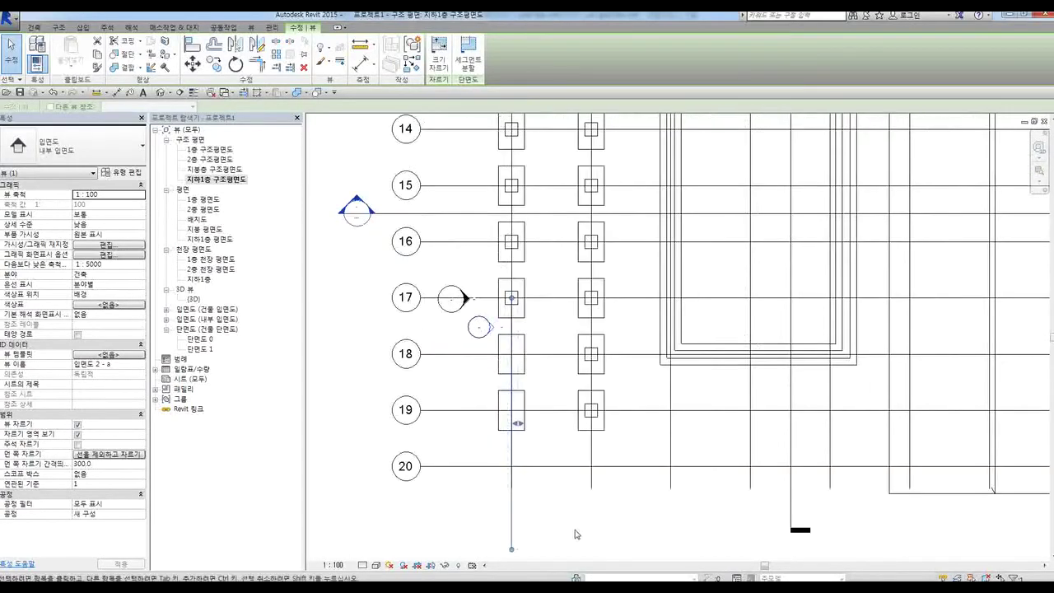
pyautogui.click(535, 340)
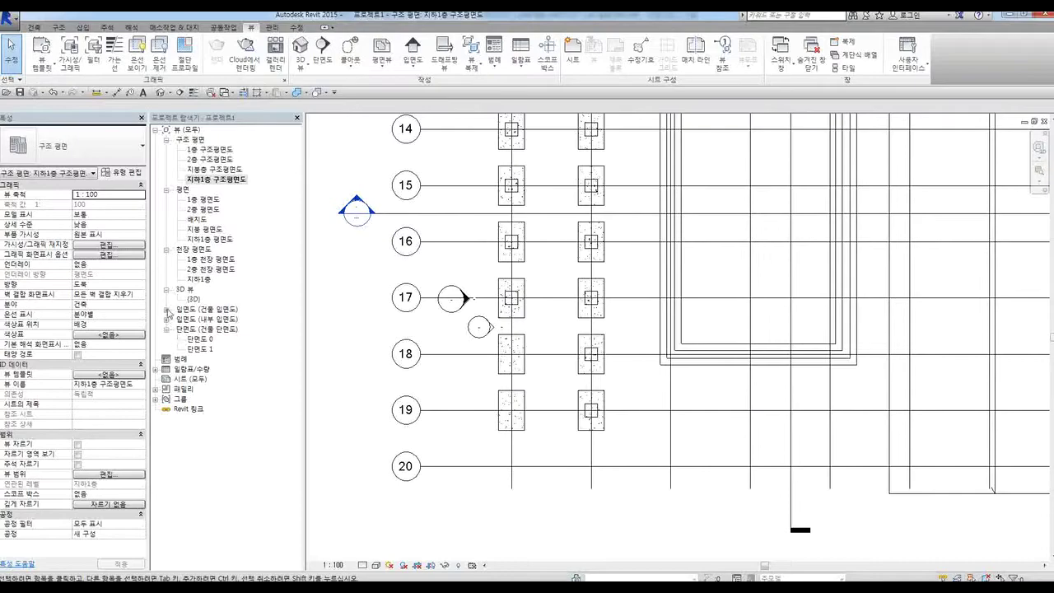
# Open the interior elevation view 입면도 2 - a and check its crop boundary
pyautogui.click(167, 310)
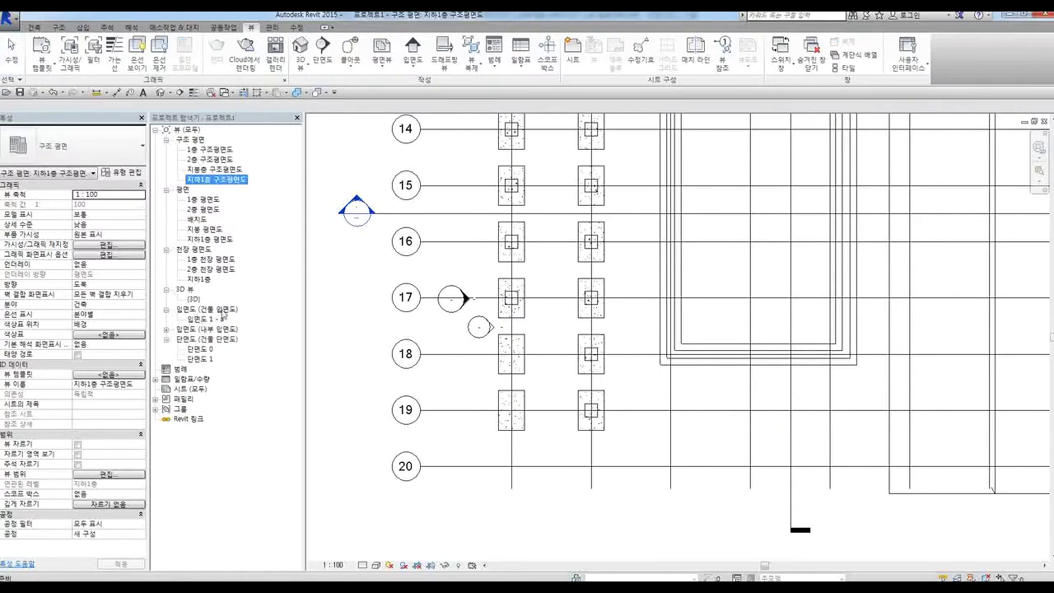
pyautogui.moveTo(425, 276); pyautogui.dragTo(486, 324)
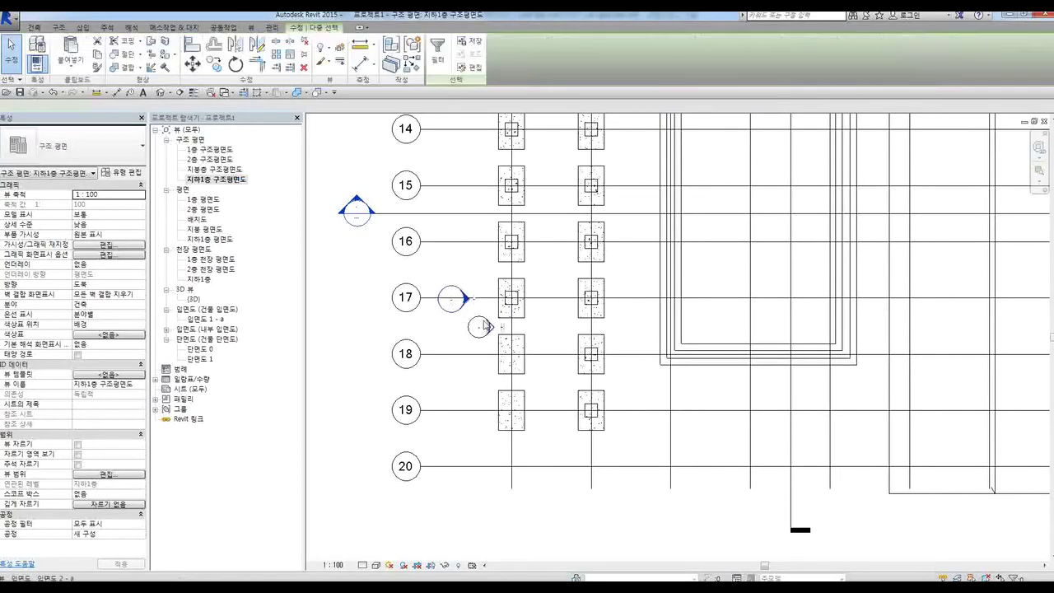
pyautogui.click(375, 319)
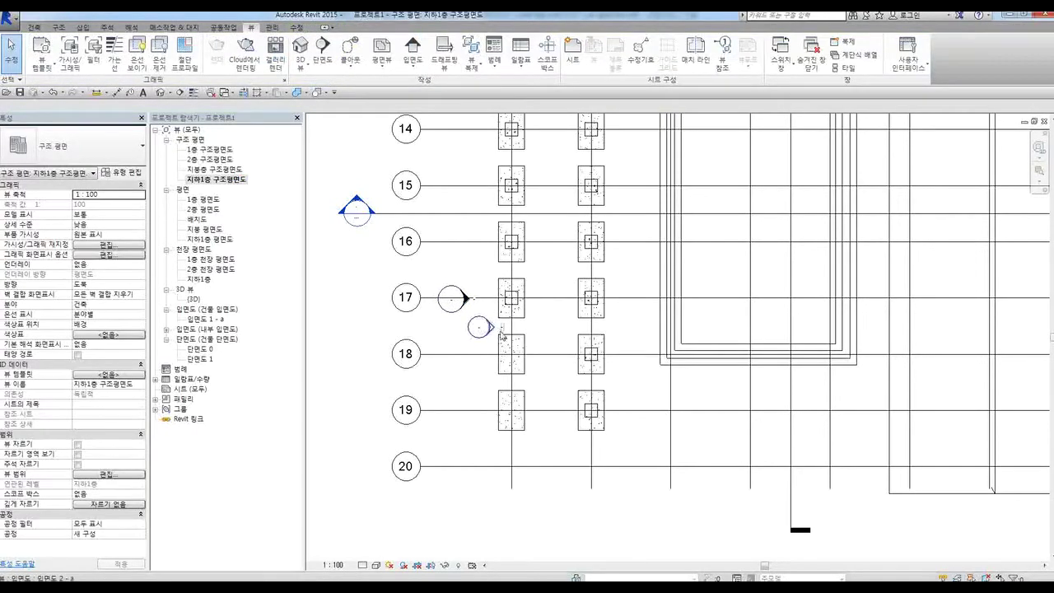
pyautogui.click(167, 330)
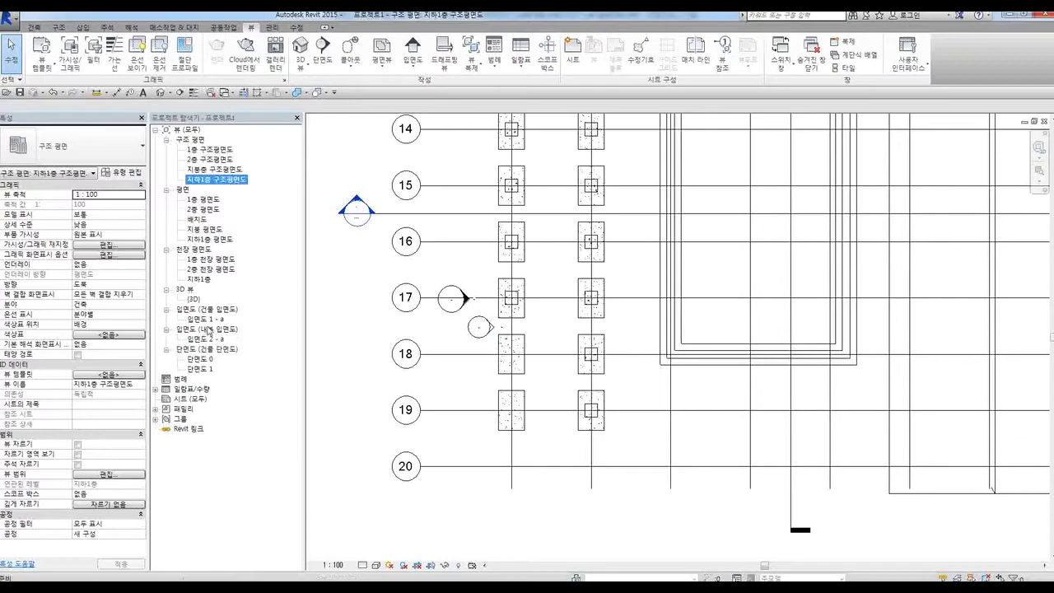
pyautogui.doubleClick(208, 341)
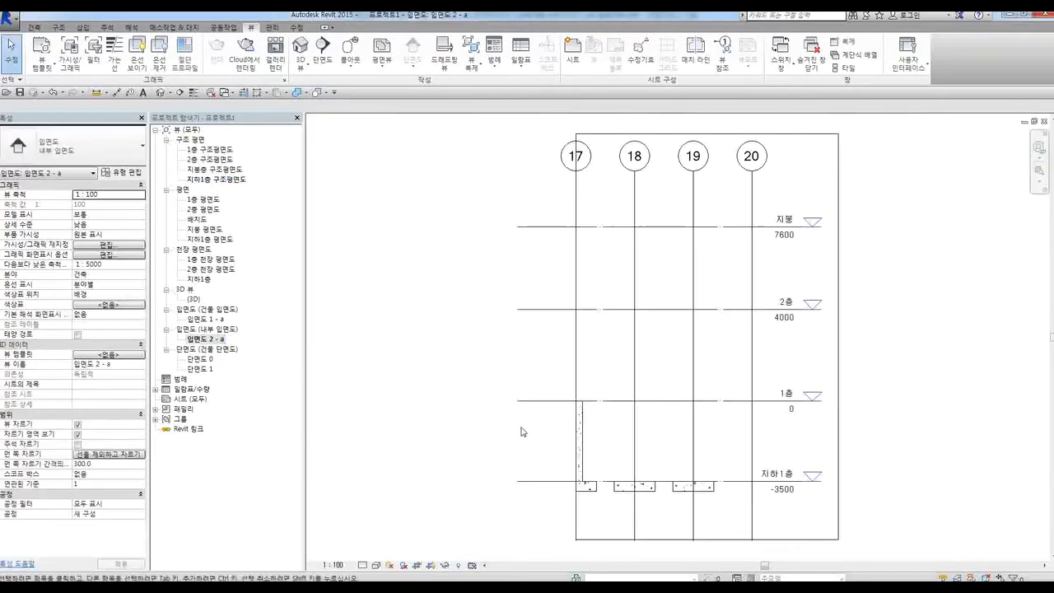
pyautogui.click(596, 541)
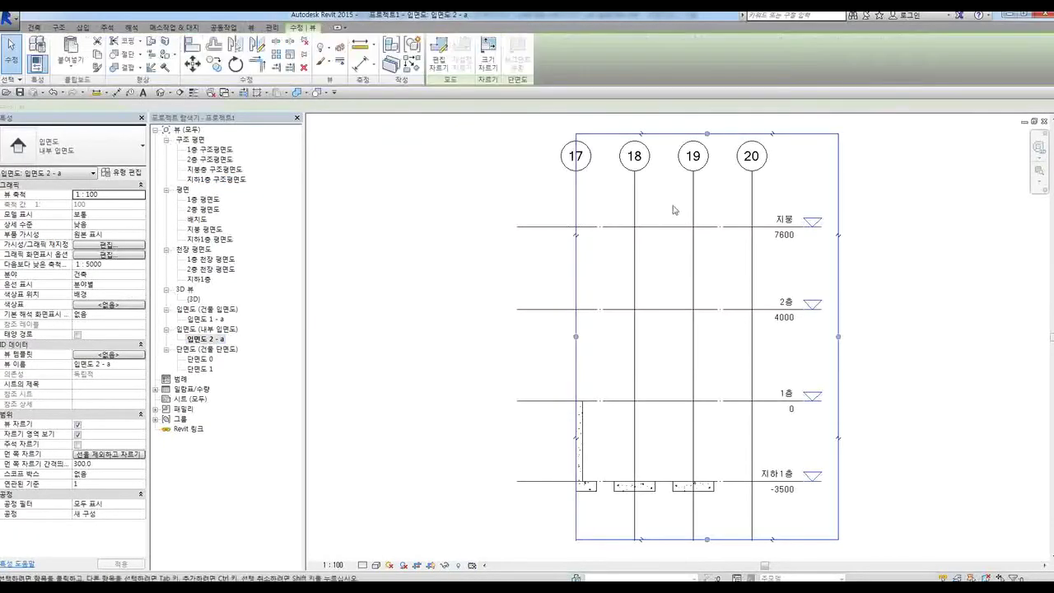
pyautogui.click(681, 525)
# Place a slanted 600 x 600 concrete column from grid 18 at level 지하1층 to grid 19 at level 1층
pyautogui.scroll(5, 681, 525)
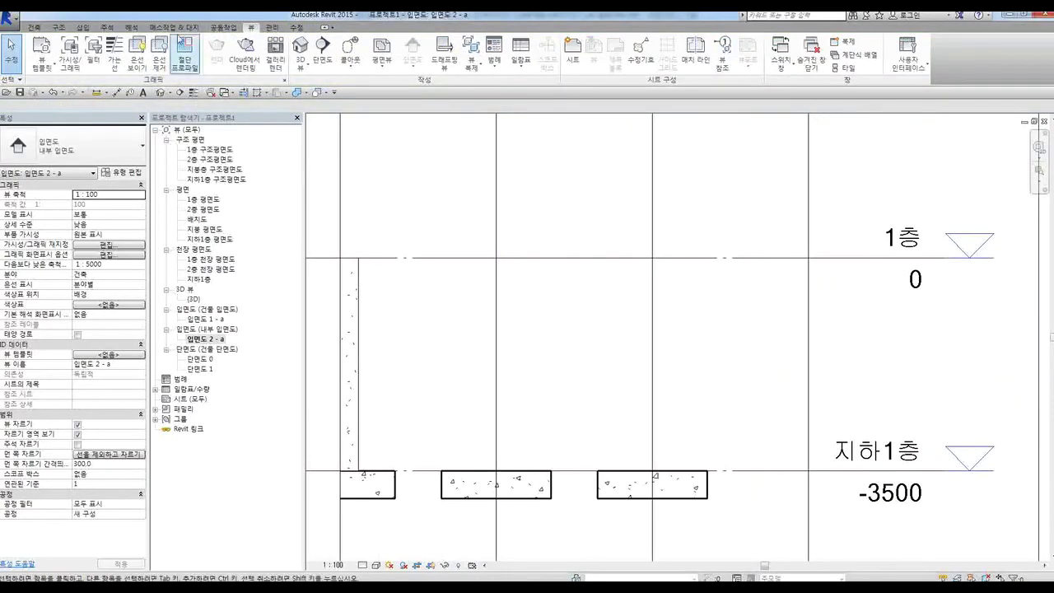
pyautogui.click(59, 28)
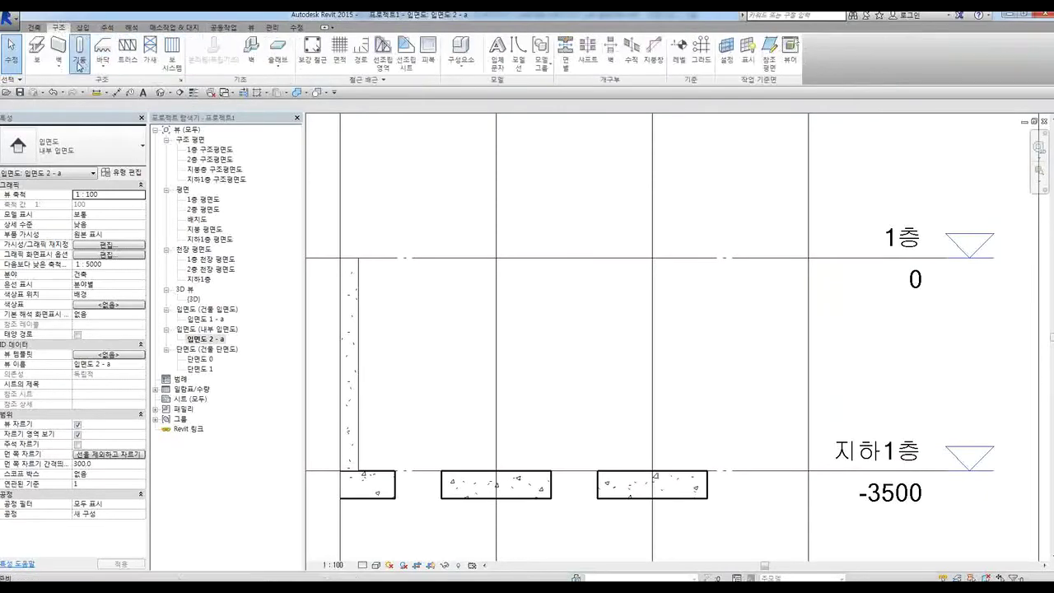
pyautogui.click(80, 58)
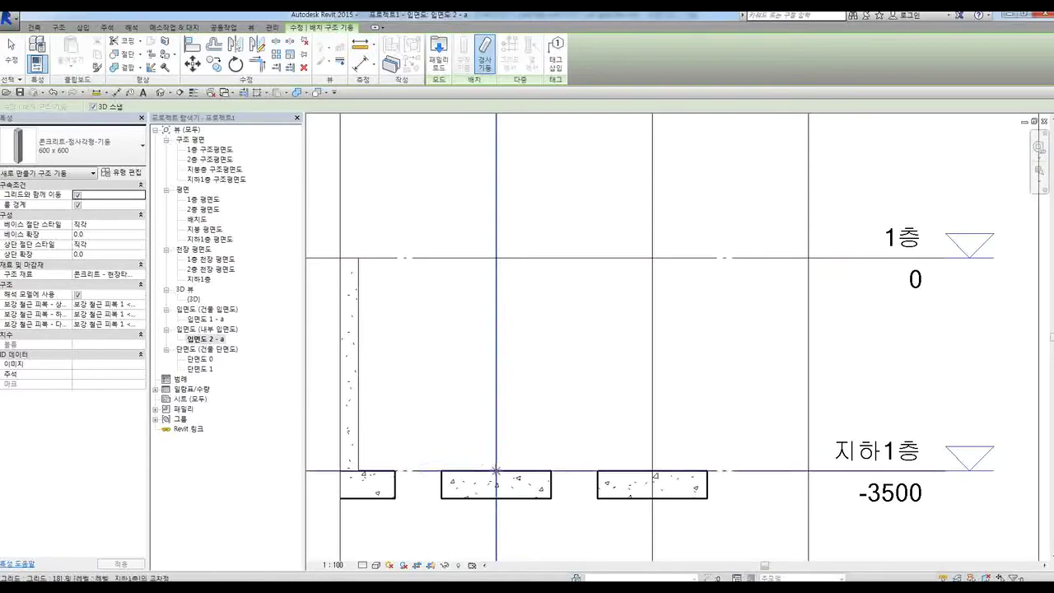
pyautogui.click(496, 470)
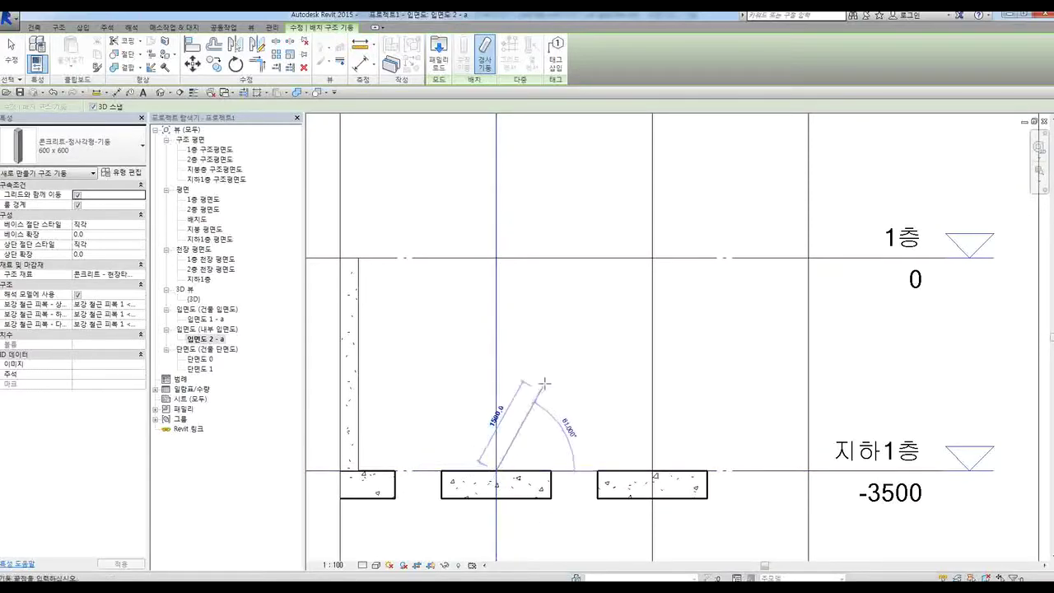
pyautogui.click(652, 258)
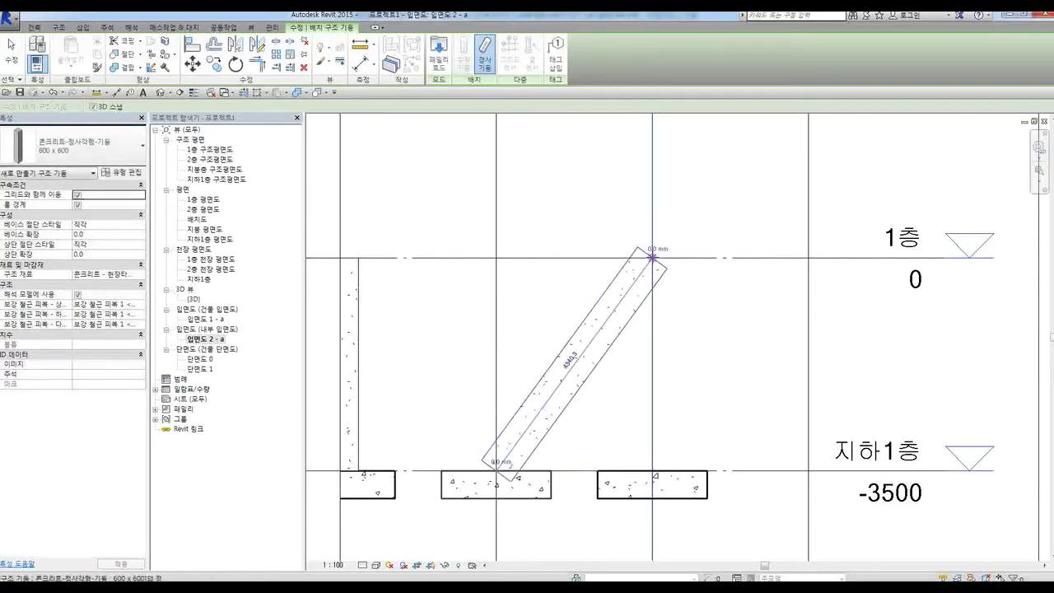
pyautogui.press('Escape')
pyautogui.press('Escape')
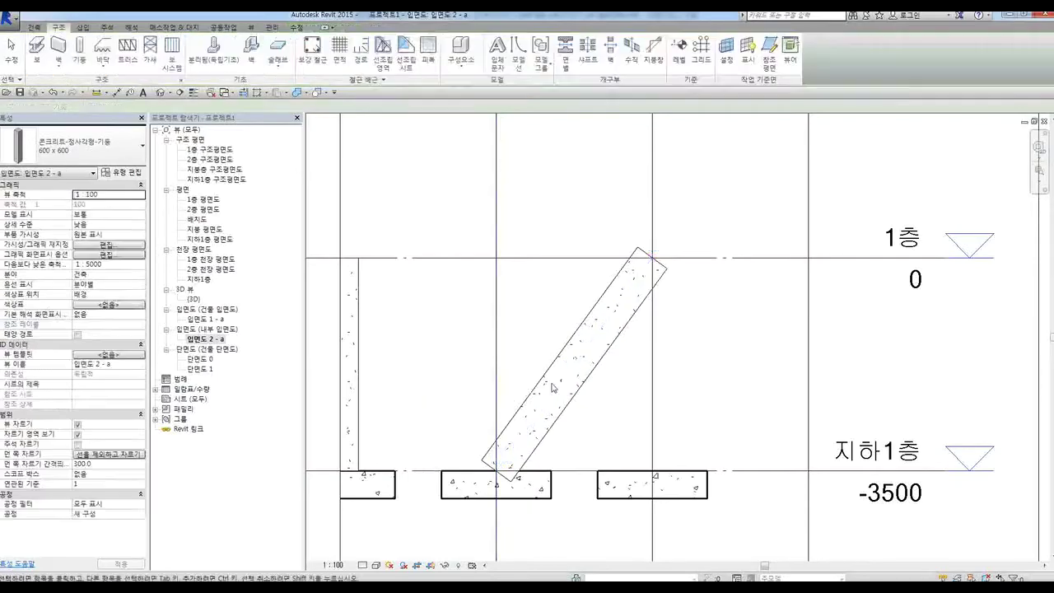
# Select the slanted column to check its end points, and clear the selection
pyautogui.click(573, 348)
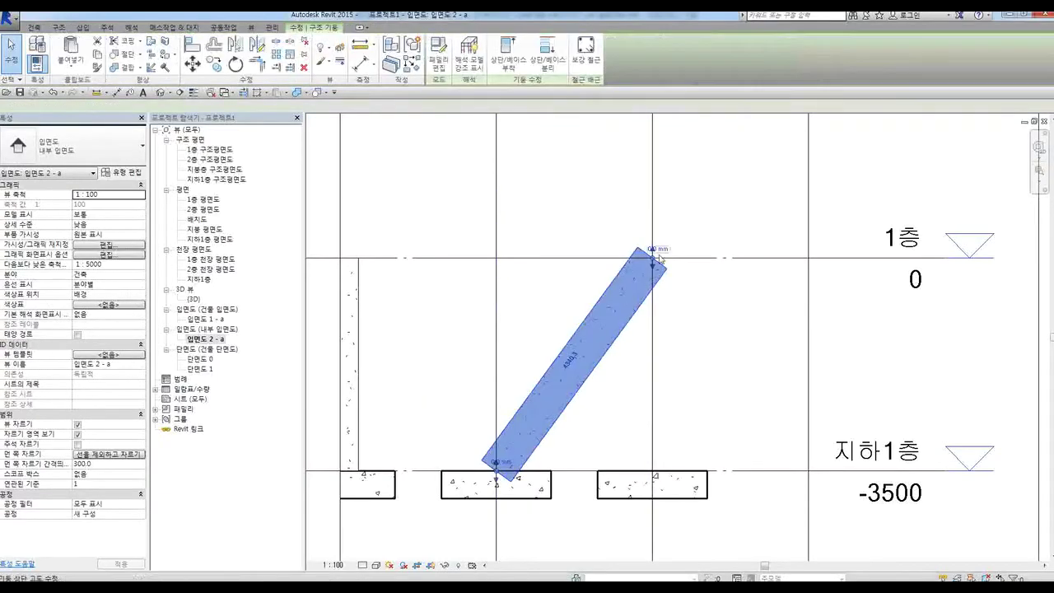
pyautogui.click(433, 376)
pyautogui.scroll(-2, 464, 430)
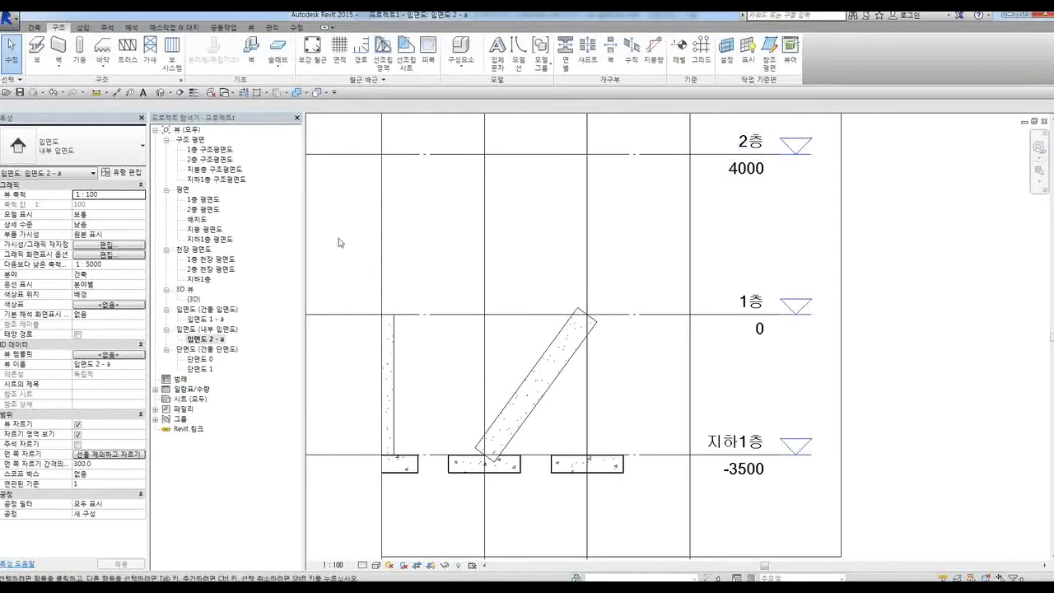
# Open the {3D} view and examine the slanted column and the footings from several sides
pyautogui.doubleClick(194, 299)
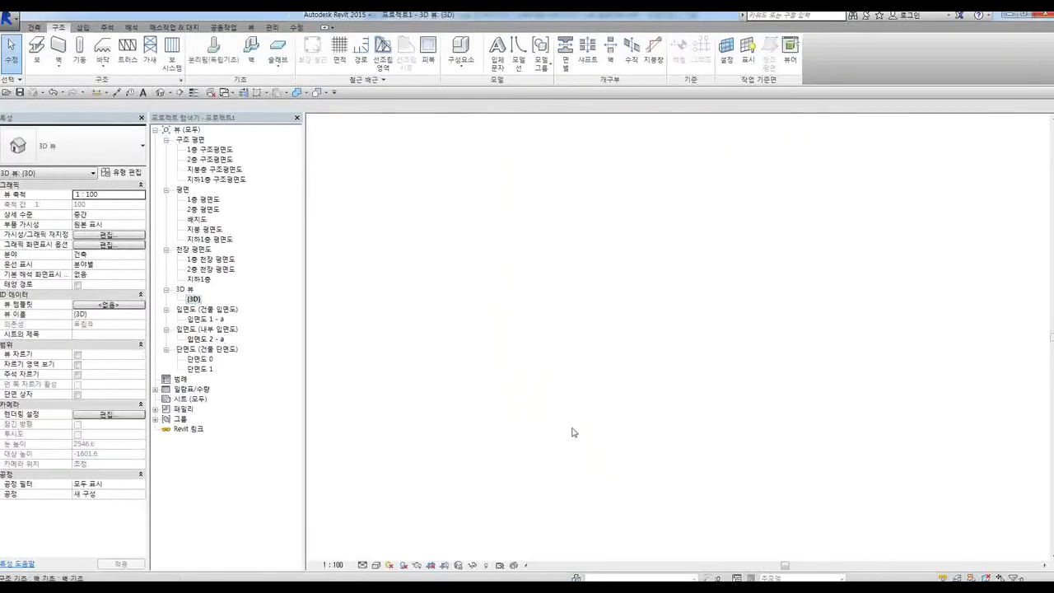
pyautogui.keyDown('shift'); pyautogui.moveTo(482, 476); pyautogui.dragTo(596, 511, button='middle'); pyautogui.keyUp('shift')
pyautogui.scroll(5, 577, 481)
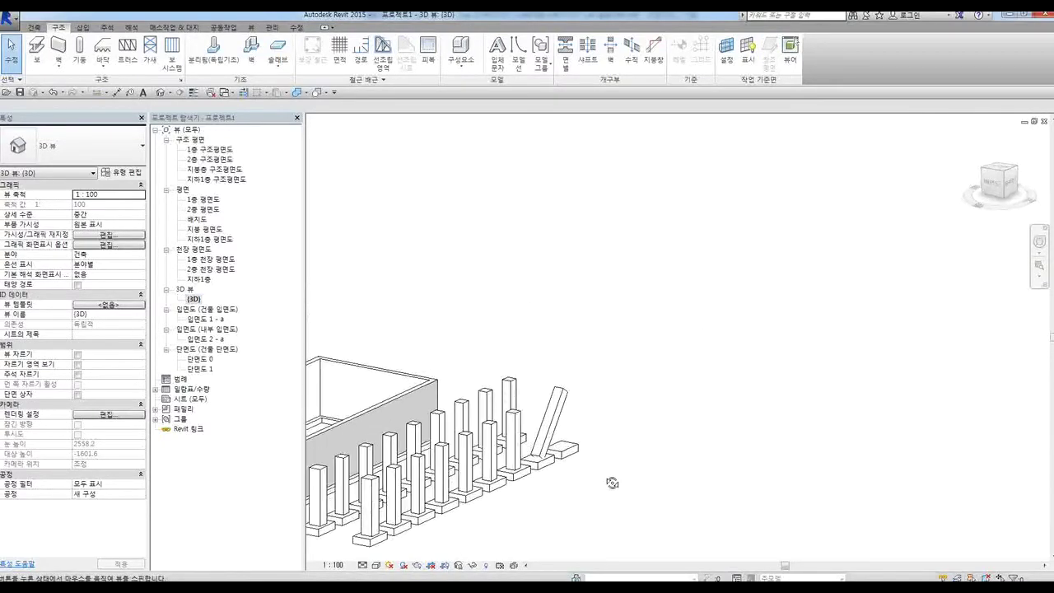
pyautogui.keyDown('shift'); pyautogui.moveTo(561, 466); pyautogui.dragTo(423, 508, button='middle'); pyautogui.keyUp('shift')
pyautogui.scroll(-4, 741, 349)
pyautogui.keyDown('shift'); pyautogui.moveTo(738, 363); pyautogui.dragTo(565, 456, button='middle'); pyautogui.keyUp('shift')
pyautogui.keyDown('shift'); pyautogui.moveTo(738, 414); pyautogui.dragTo(701, 407, button='middle'); pyautogui.keyUp('shift')
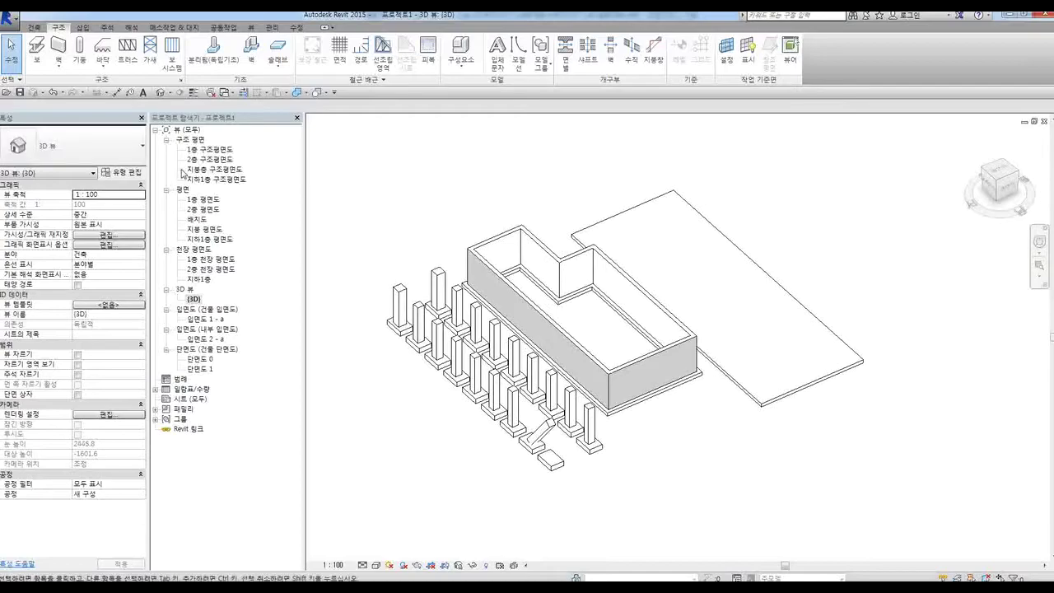
# In the 지하1층 structural plan, place vertical 305x305x97UC columns up to 1층 at the intersections of grids 6–8 with grids 12–18
pyautogui.doubleClick(216, 179)
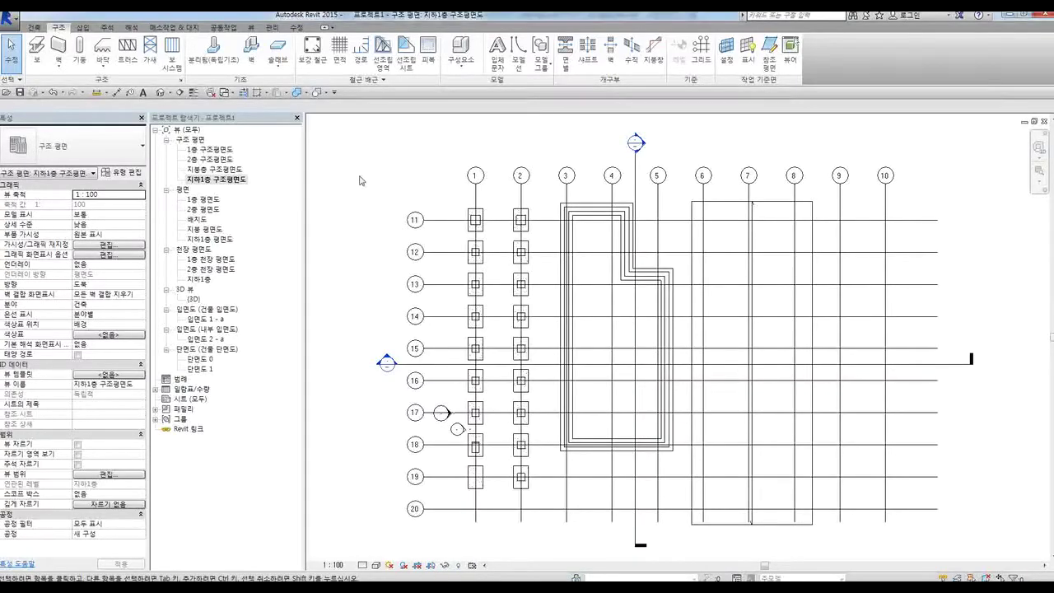
pyautogui.click(80, 60)
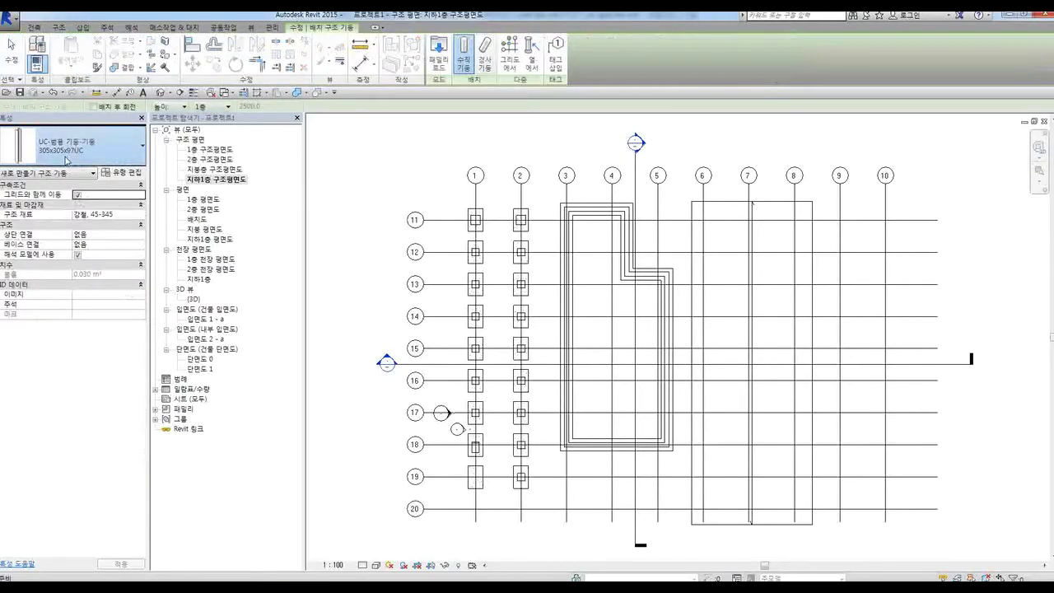
pyautogui.click(68, 157)
pyautogui.click(45, 197)
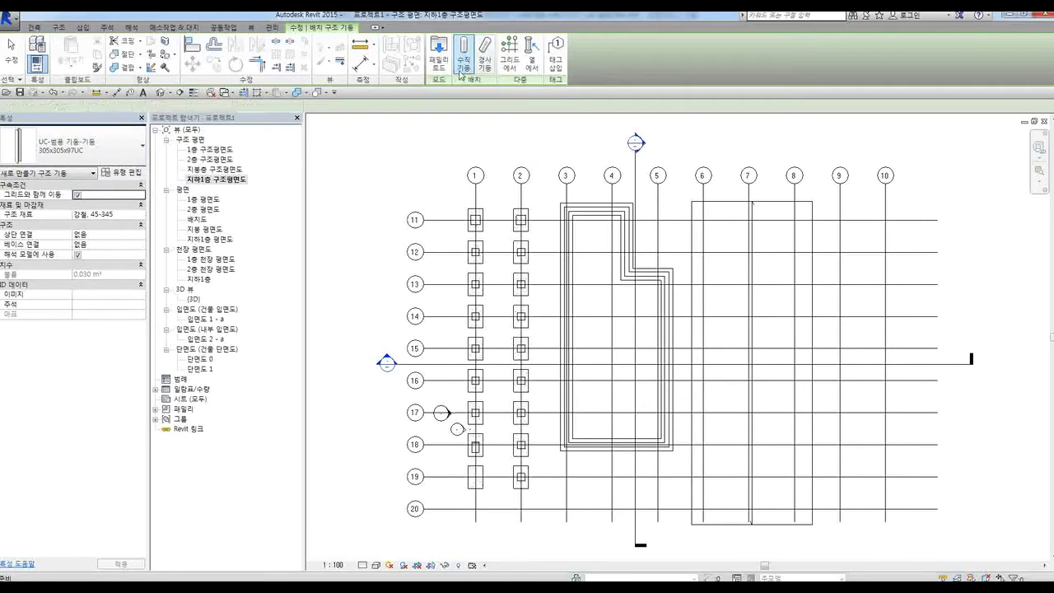
pyautogui.click(462, 64)
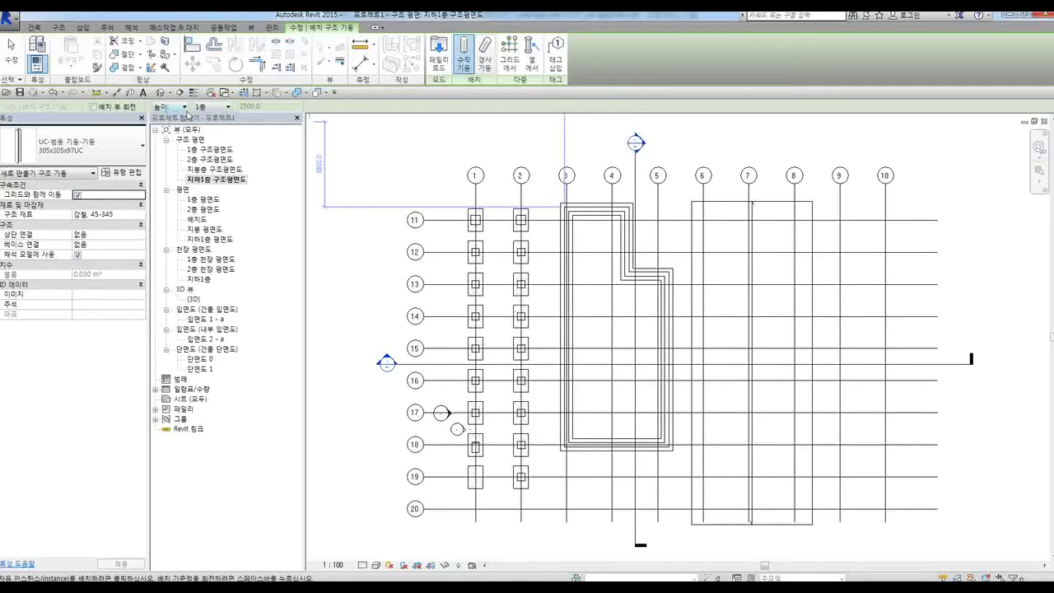
pyautogui.click(510, 66)
pyautogui.moveTo(802, 461); pyautogui.dragTo(700, 237)
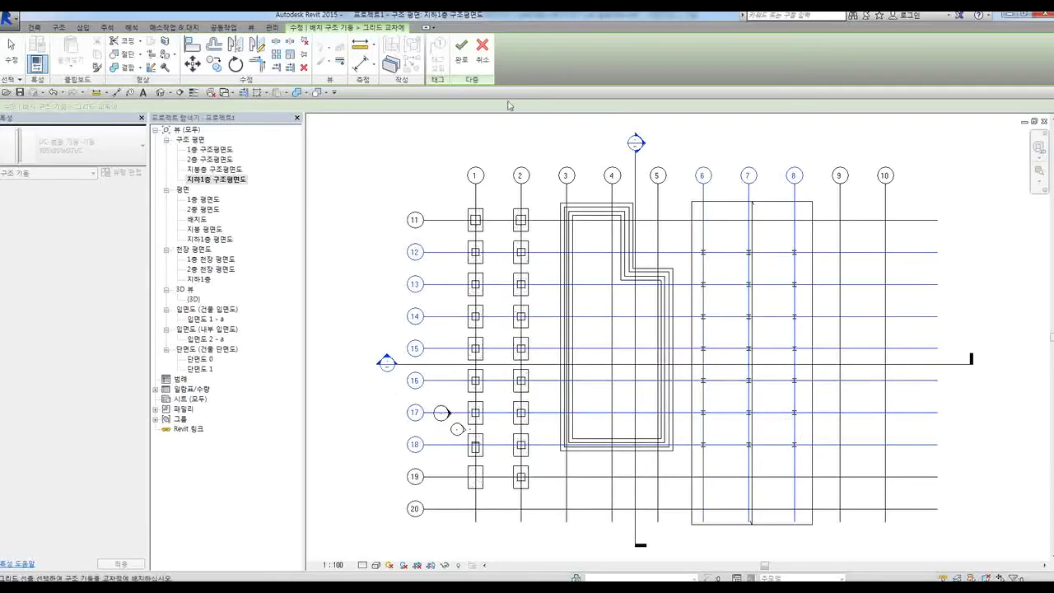
pyautogui.click(463, 64)
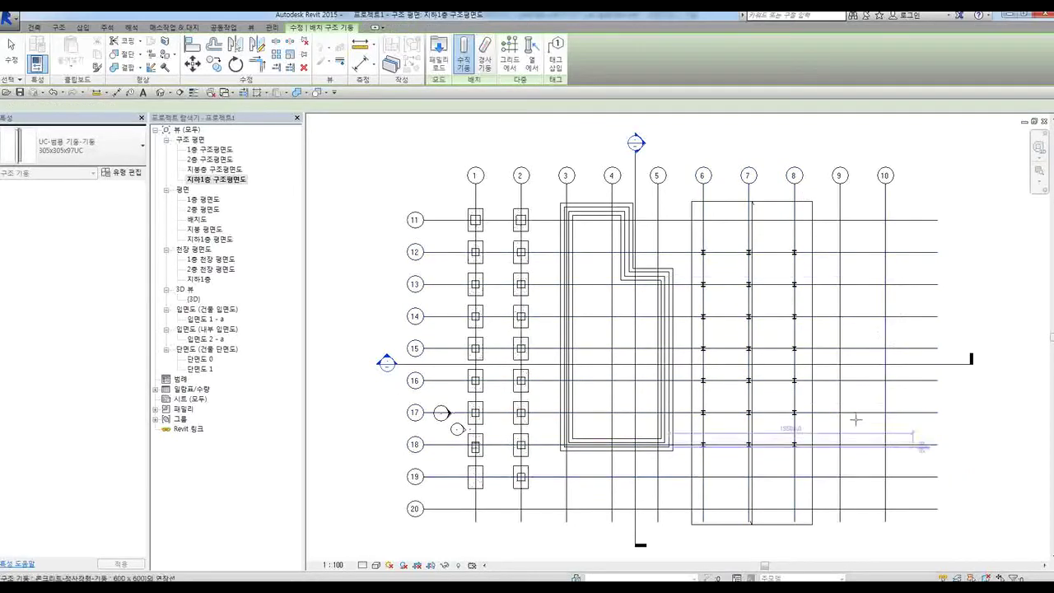
pyautogui.press('Escape')
pyautogui.press('Escape')
# Return to the {3D} view and examine the steel columns on the slab alongside the concrete columns and basement walls
pyautogui.doubleClick(191, 299)
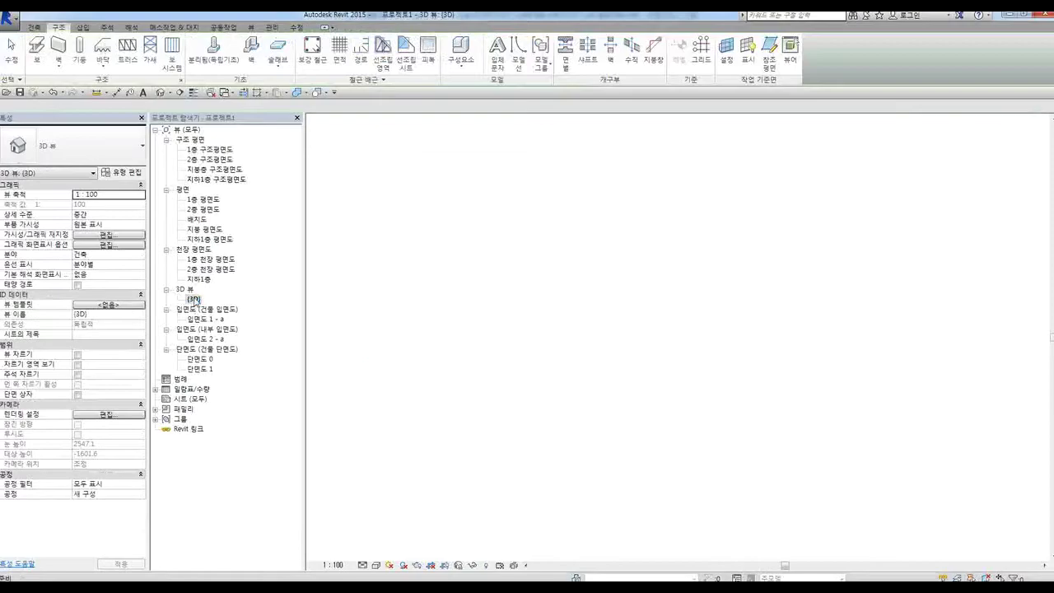
pyautogui.keyDown('shift'); pyautogui.moveTo(707, 400); pyautogui.dragTo(731, 380, button='middle'); pyautogui.keyUp('shift')
pyautogui.scroll(7, 713, 354)
pyautogui.scroll(-4, 751, 379)
pyautogui.scroll(-3, 687, 428)
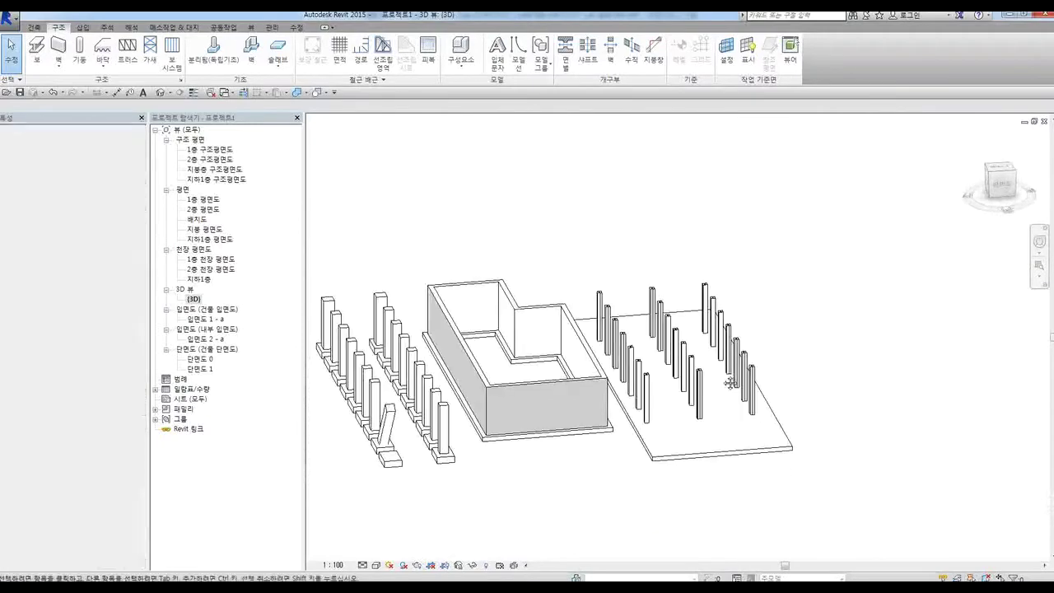
pyautogui.keyDown('shift'); pyautogui.moveTo(598, 421); pyautogui.dragTo(718, 458, button='middle'); pyautogui.keyUp('shift')
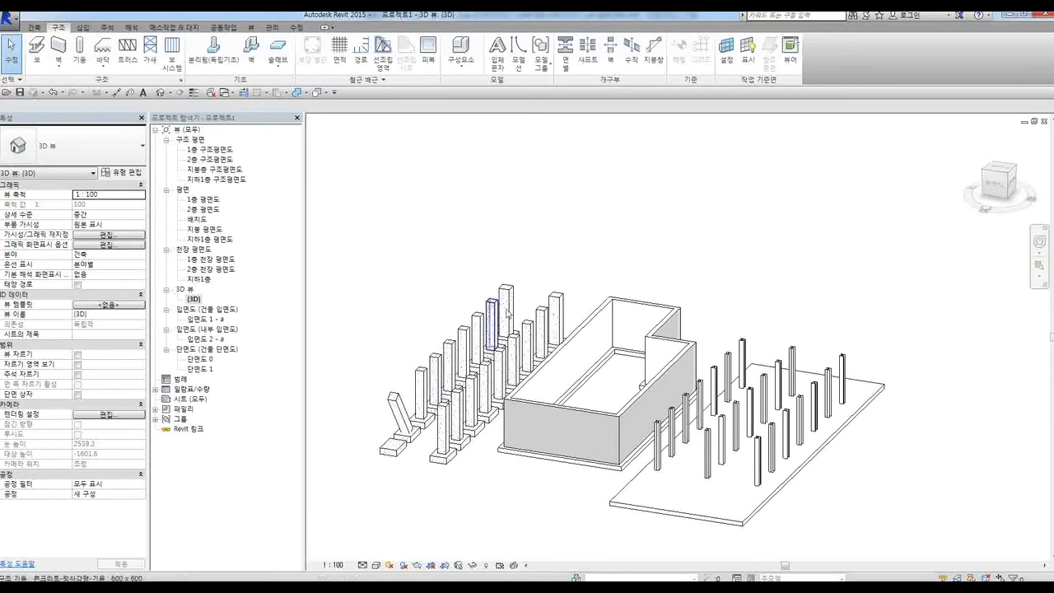
pyautogui.keyDown('shift'); pyautogui.moveTo(460, 430); pyautogui.dragTo(470, 435, button='middle'); pyautogui.keyUp('shift')
pyautogui.keyDown('shift'); pyautogui.moveTo(681, 472); pyautogui.dragTo(730, 478, button='middle'); pyautogui.keyUp('shift')
pyautogui.keyDown('shift'); pyautogui.moveTo(757, 444); pyautogui.dragTo(723, 449, button='middle'); pyautogui.keyUp('shift')
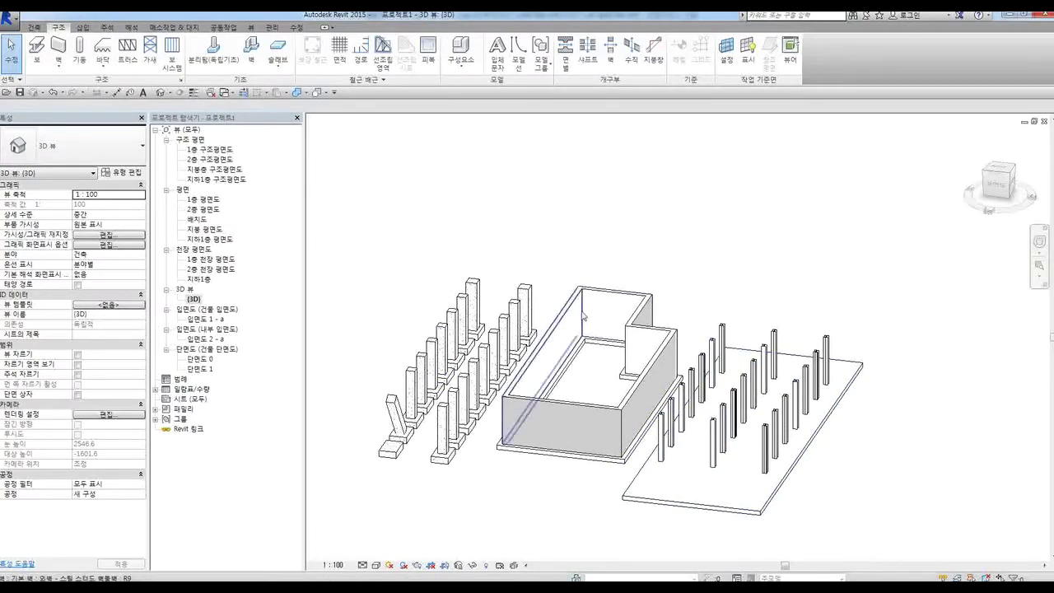
# Open the 1층 structural plan and select the steel column at grids 6 and 18 to check it, then clear the selection
pyautogui.doubleClick(210, 150)
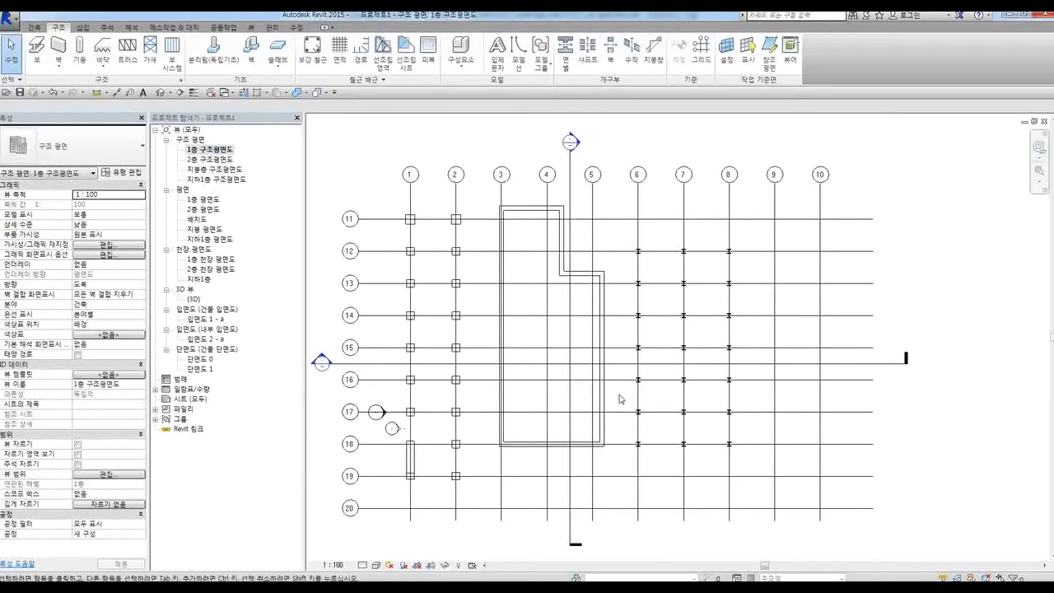
pyautogui.scroll(3, 374, 420)
pyautogui.scroll(-3, 458, 477)
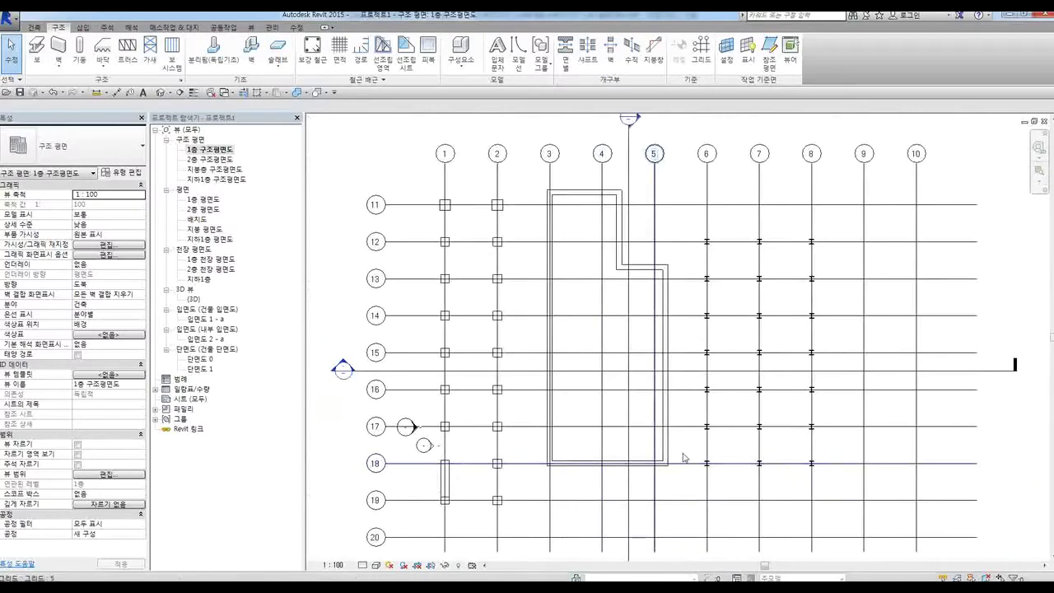
pyautogui.scroll(4, 710, 466)
pyautogui.click(704, 466)
pyautogui.scroll(-5, 745, 459)
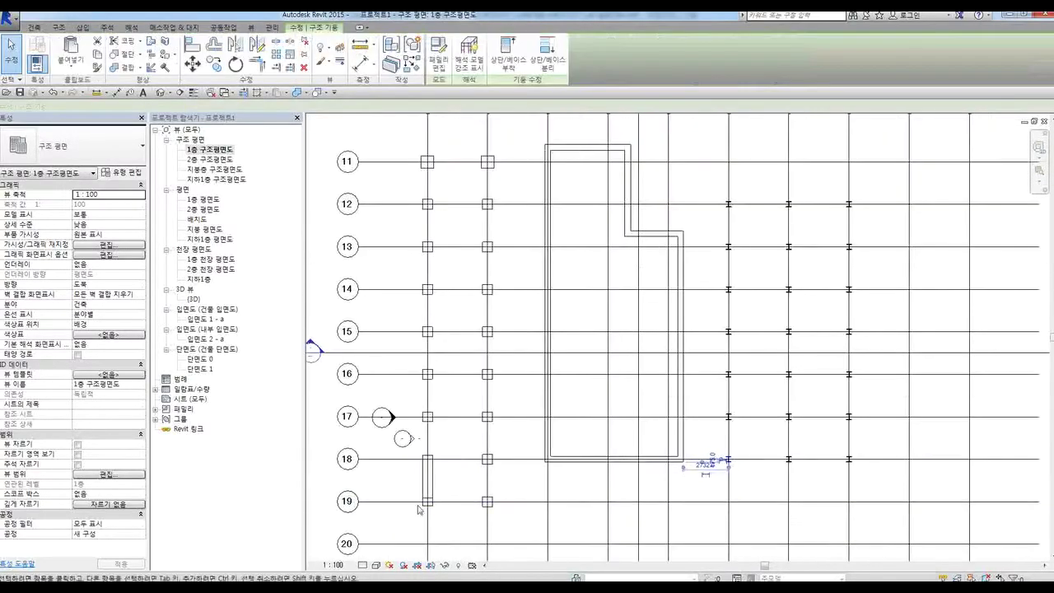
pyautogui.scroll(4, 420, 489)
pyautogui.press('Escape')
# Select the basement walls around grids 3 to 5 in the 1층 structural plan to check them, and clear the selection
pyautogui.click(657, 429)
pyautogui.scroll(-5, 642, 445)
pyautogui.click(713, 442)
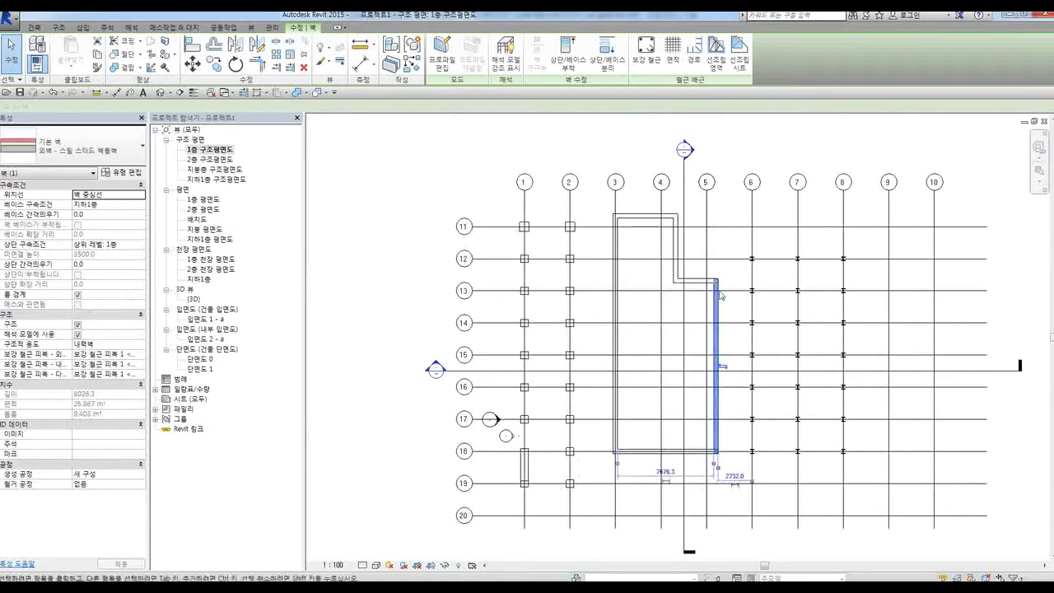
pyautogui.click(676, 248)
pyautogui.click(604, 317)
pyautogui.moveTo(622, 438); pyautogui.dragTo(485, 416, button='middle')
pyautogui.scroll(1, 542, 434)
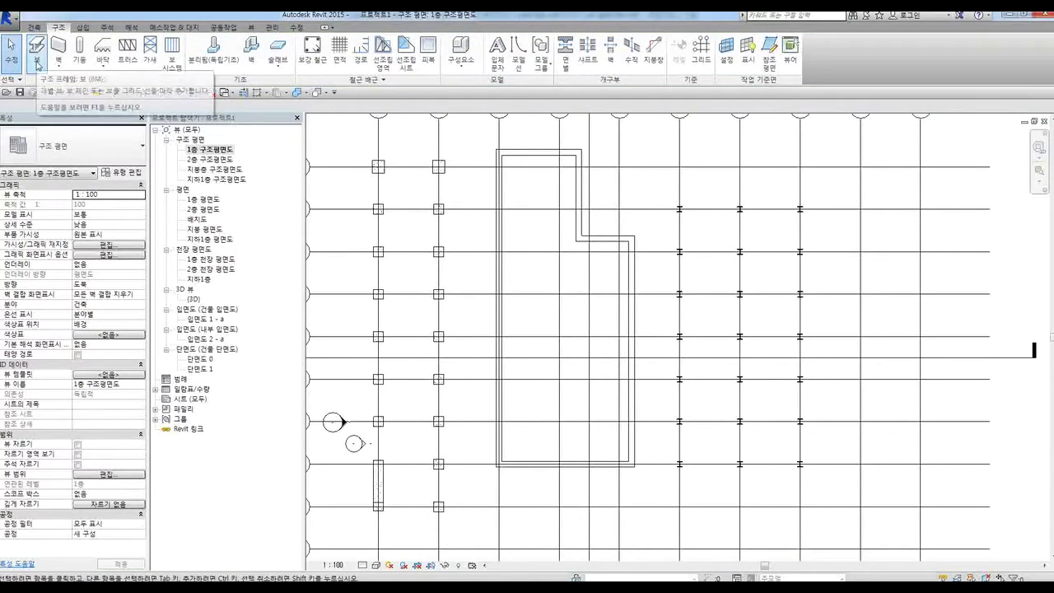
# Start placing a beam on level 1층, save the project, and check which beam types are available
pyautogui.click(36, 65)
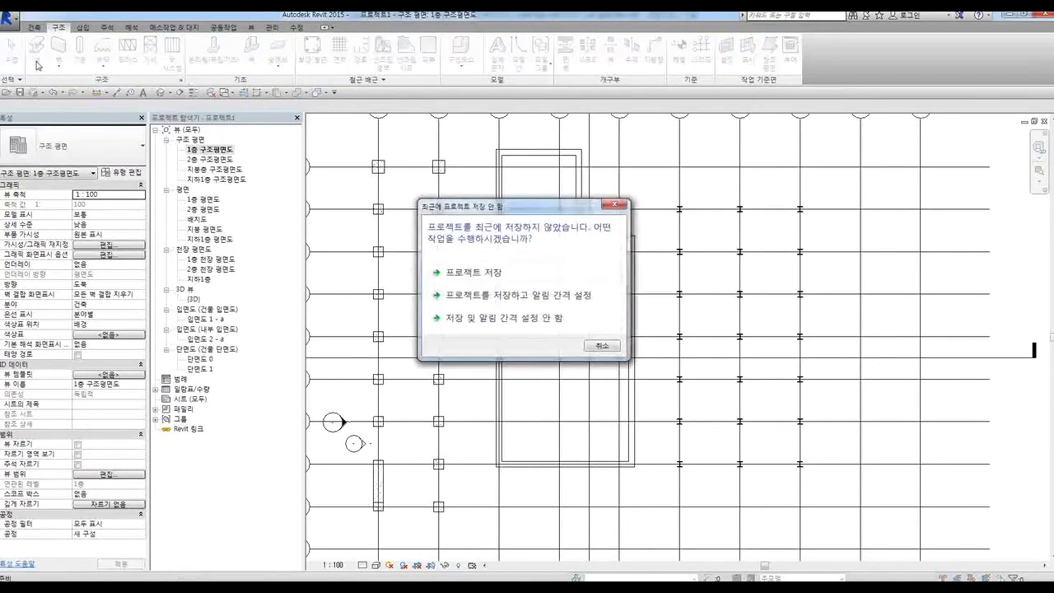
pyautogui.click(471, 272)
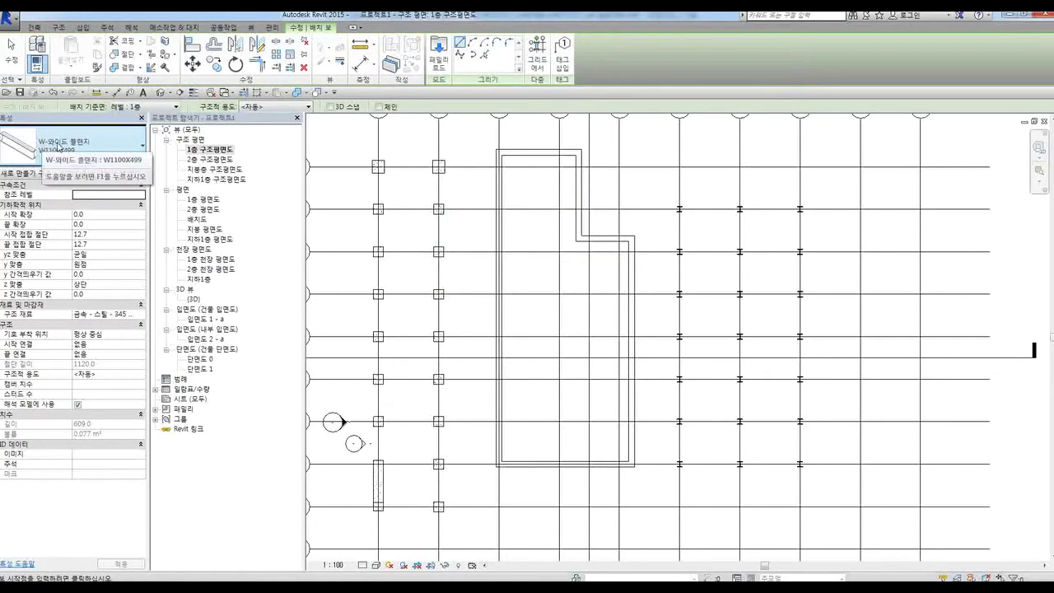
pyautogui.click(76, 154)
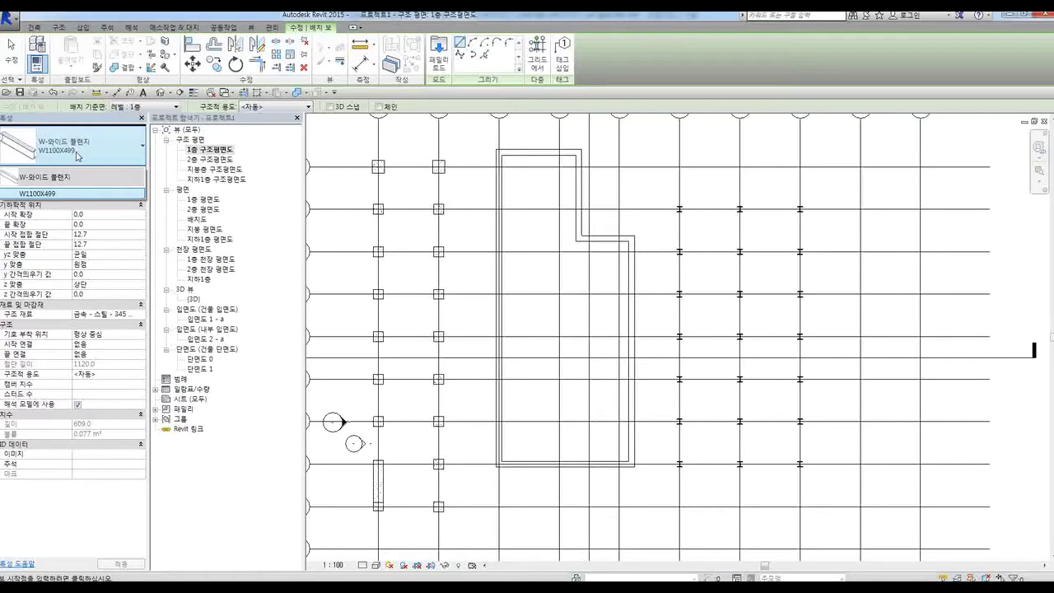
pyautogui.click(703, 249)
pyautogui.moveTo(713, 274); pyautogui.dragTo(674, 314, button='middle')
# Load the 콘크리트-직사각형 보 family from the Korea library's 구조 프레임 > 콘크리트 folder and choose its 400 x 800mm type
pyautogui.click(449, 68)
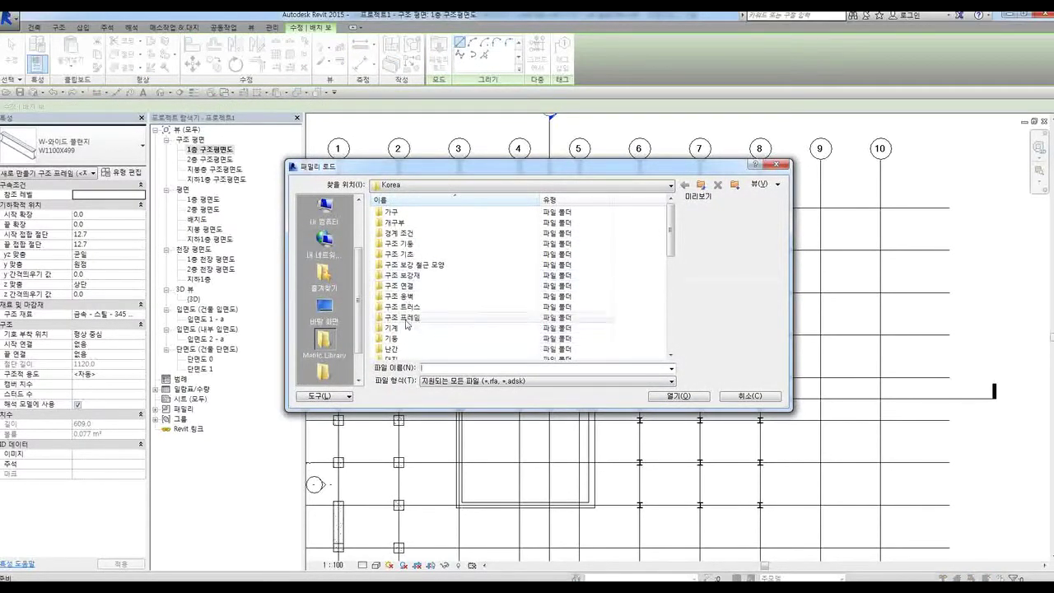
pyautogui.doubleClick(405, 320)
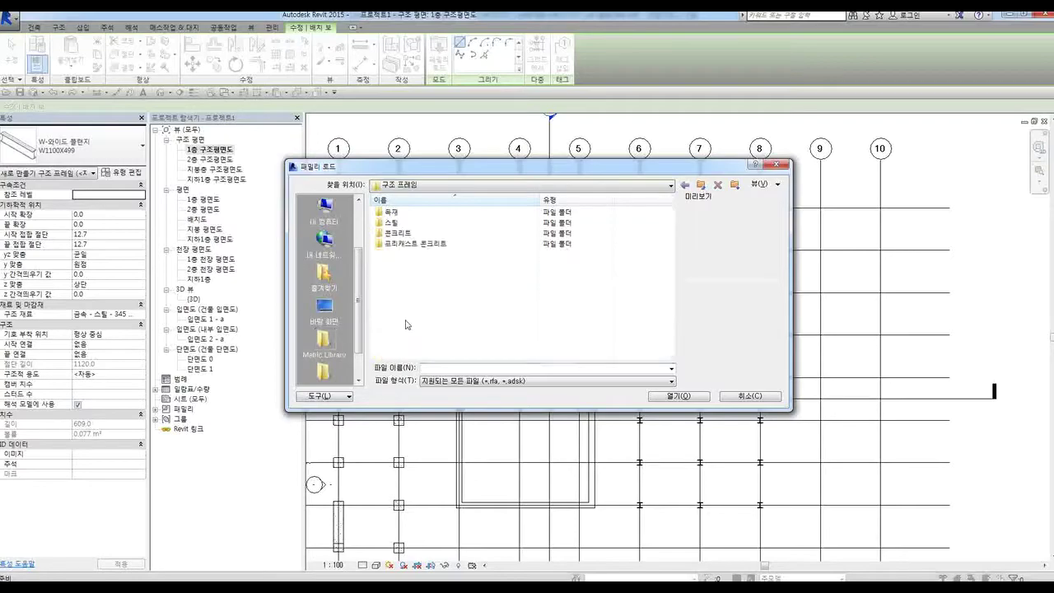
pyautogui.doubleClick(400, 234)
pyautogui.click(412, 238)
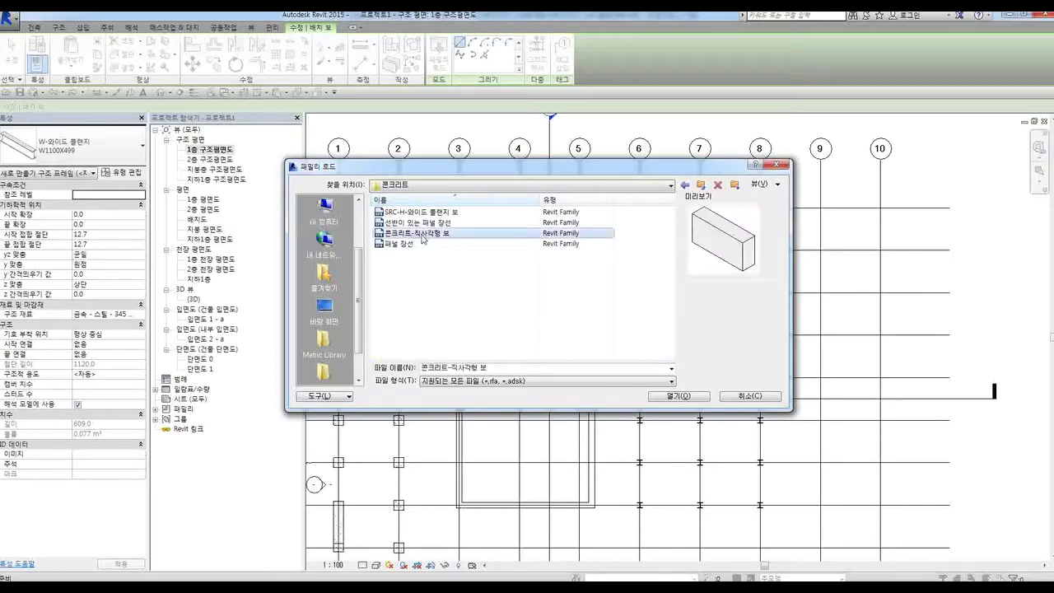
pyautogui.click(678, 400)
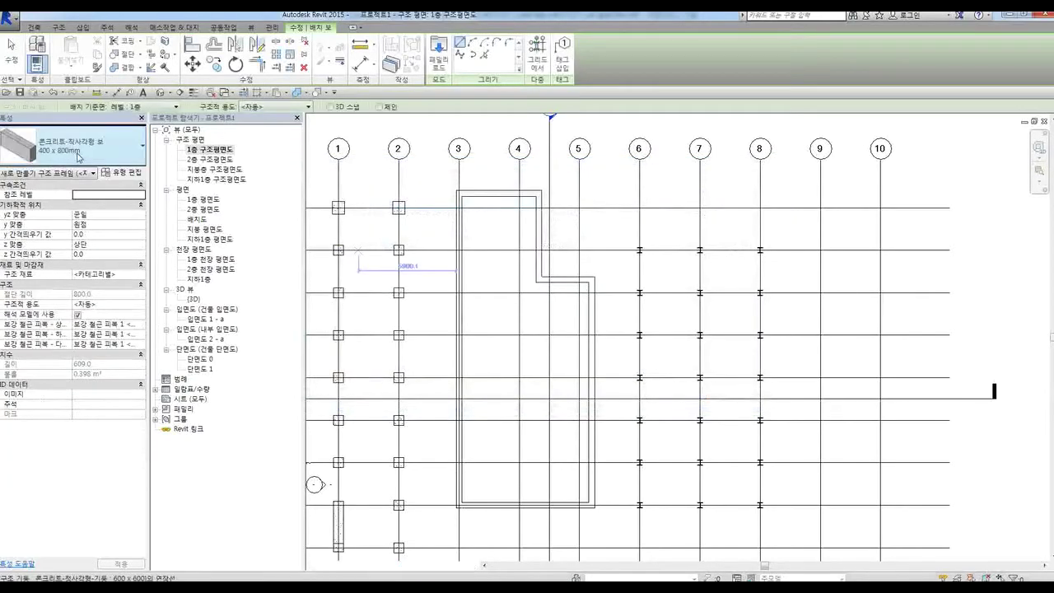
pyautogui.click(79, 157)
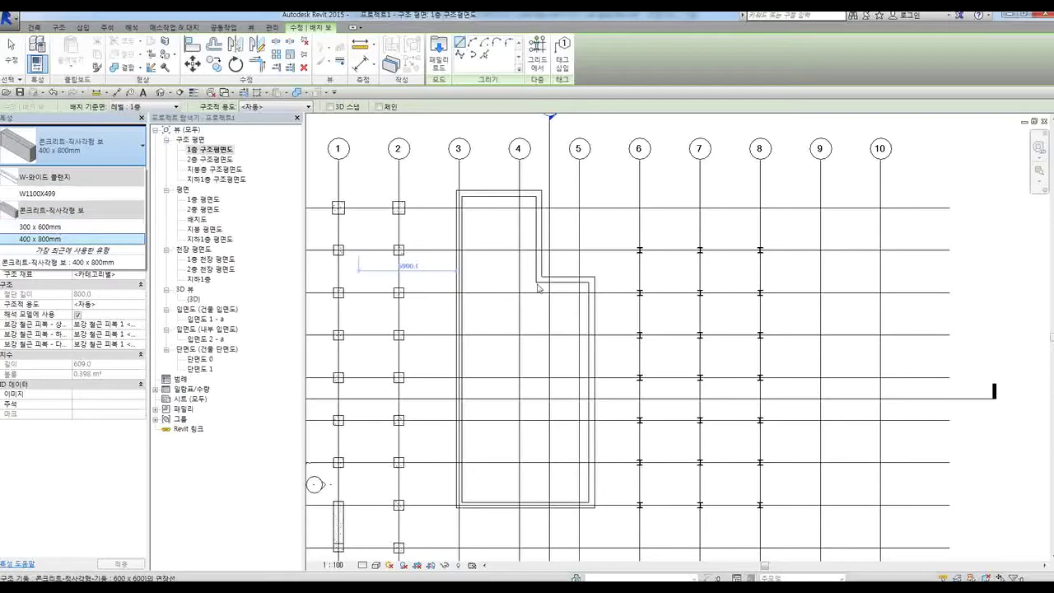
pyautogui.click(53, 239)
# Draw 400 x 800mm concrete beams along grid 11 between grids 1 and 2, and along grid 1 between grids 12 and 11
pyautogui.moveTo(395, 275); pyautogui.dragTo(602, 282, button='middle')
pyautogui.scroll(5, 591, 216)
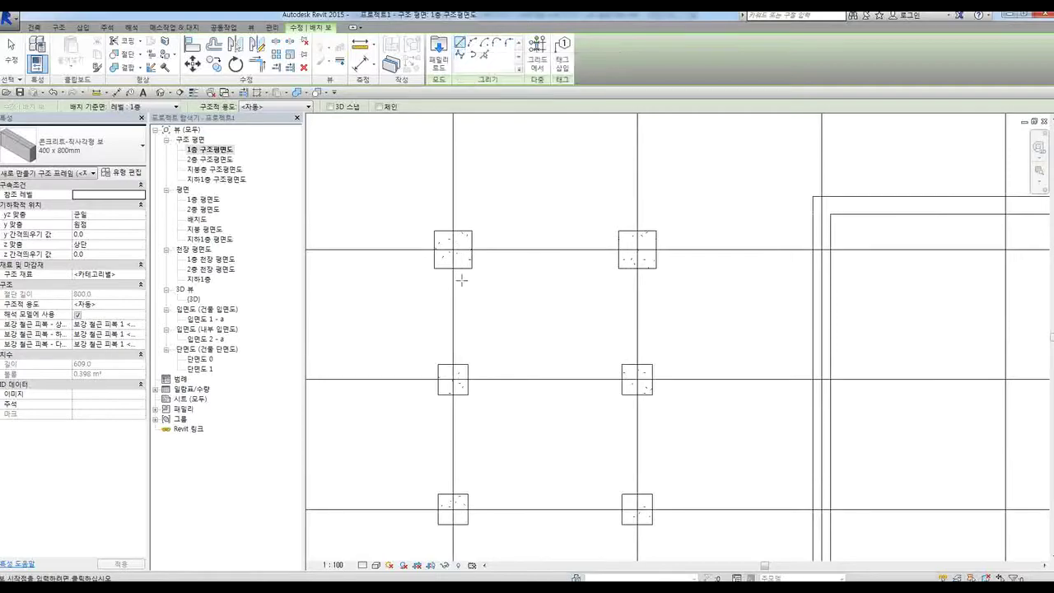
pyautogui.click(453, 250)
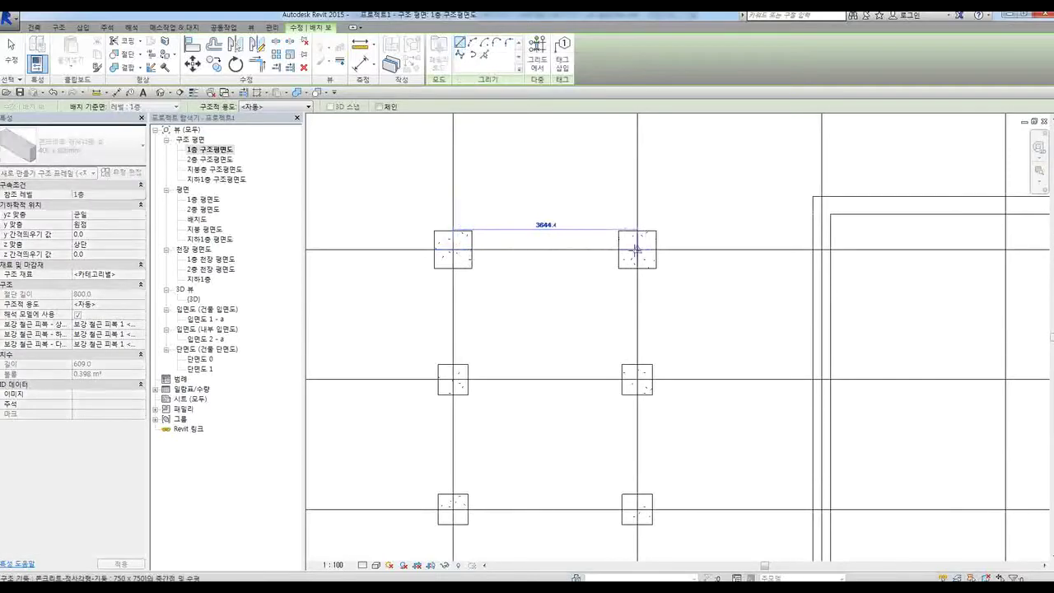
pyautogui.click(637, 249)
pyautogui.moveTo(534, 332); pyautogui.dragTo(525, 306, button='middle')
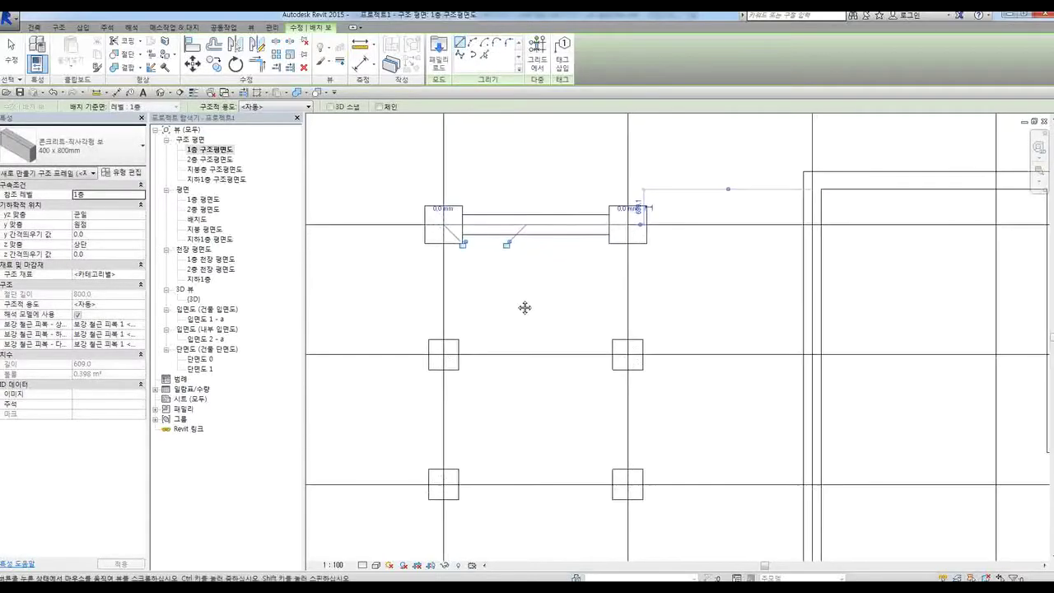
pyautogui.click(444, 355)
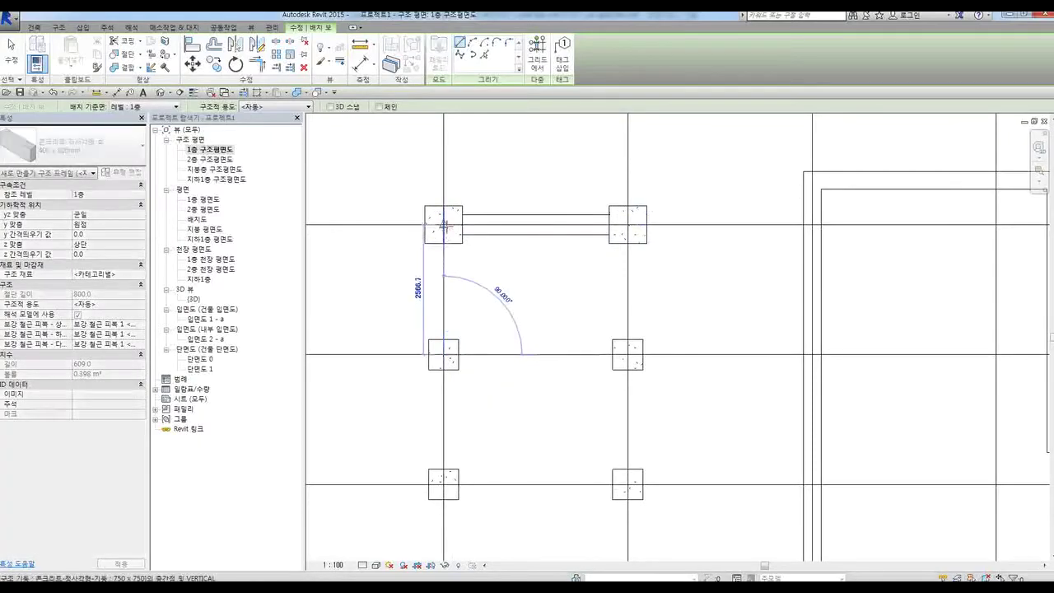
pyautogui.click(445, 224)
pyautogui.press('Escape')
pyautogui.press('Escape')
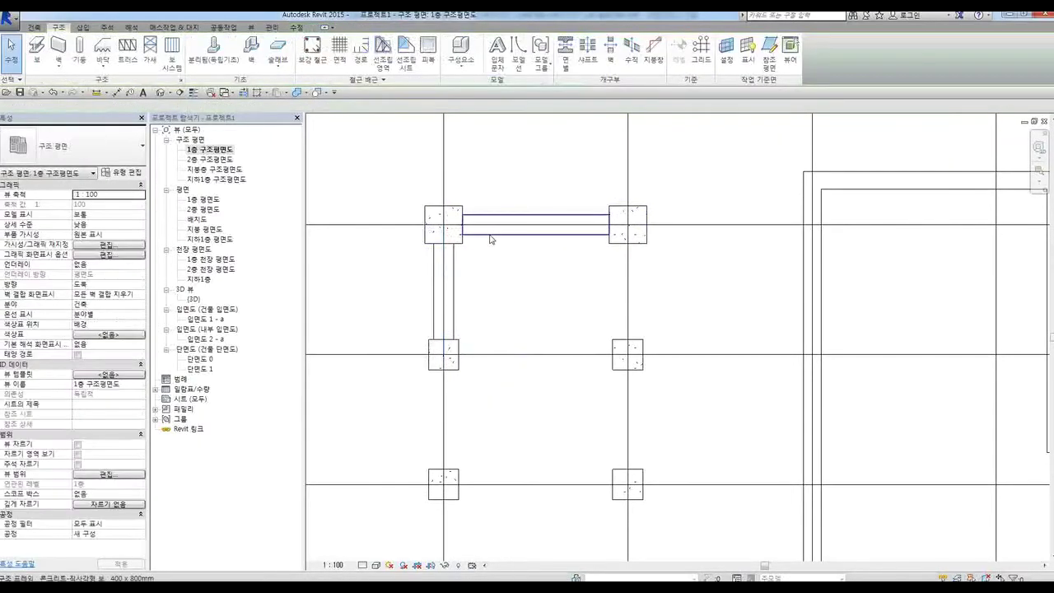
# Copy the 400 x 800mm beam on grid 11 to grids 12, 13, 14 and 15 between grids 1 and 2
pyautogui.click(491, 234)
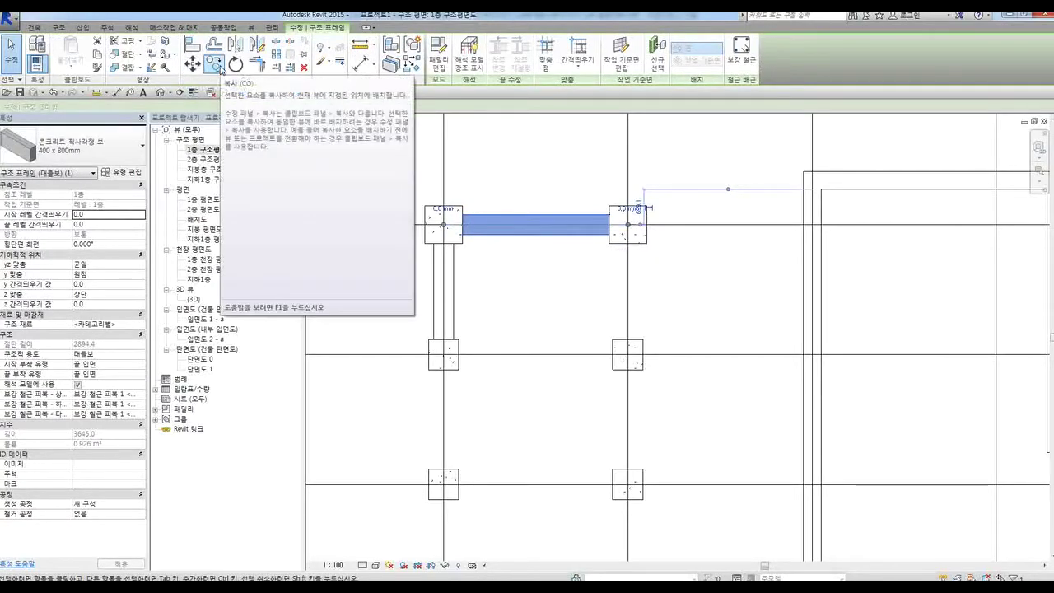
pyautogui.click(221, 69)
pyautogui.click(677, 224)
pyautogui.click(677, 369)
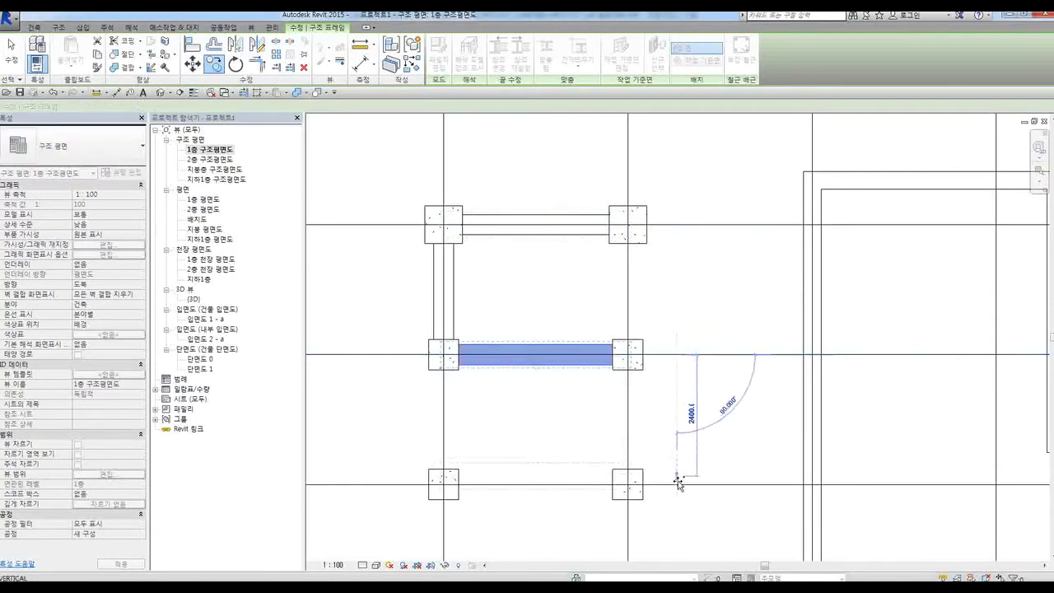
pyautogui.click(678, 488)
pyautogui.moveTo(679, 557); pyautogui.dragTo(665, 319, button='middle')
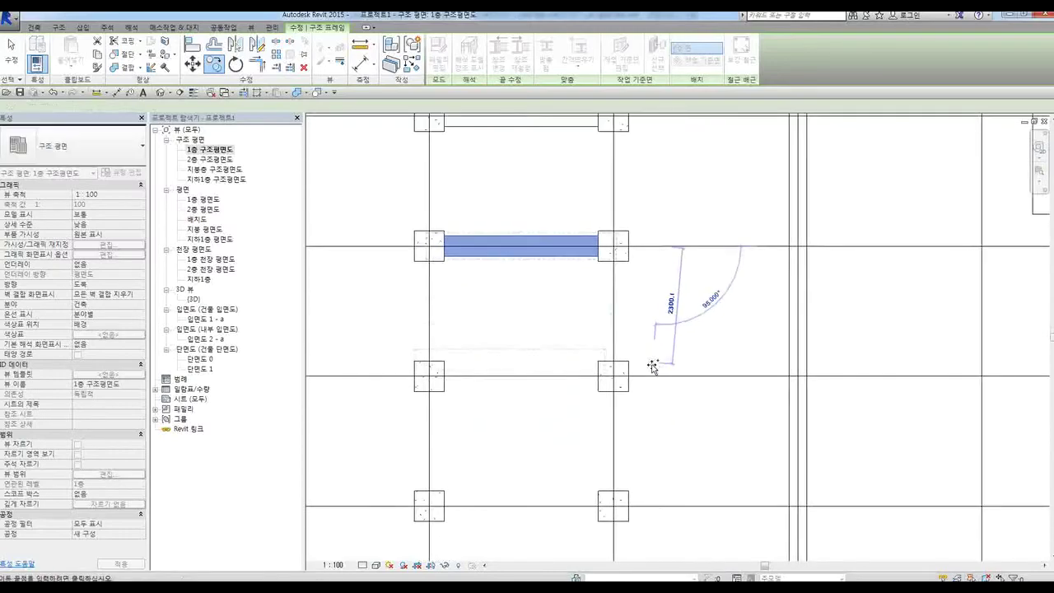
pyautogui.click(664, 377)
pyautogui.scroll(-2, 634, 395)
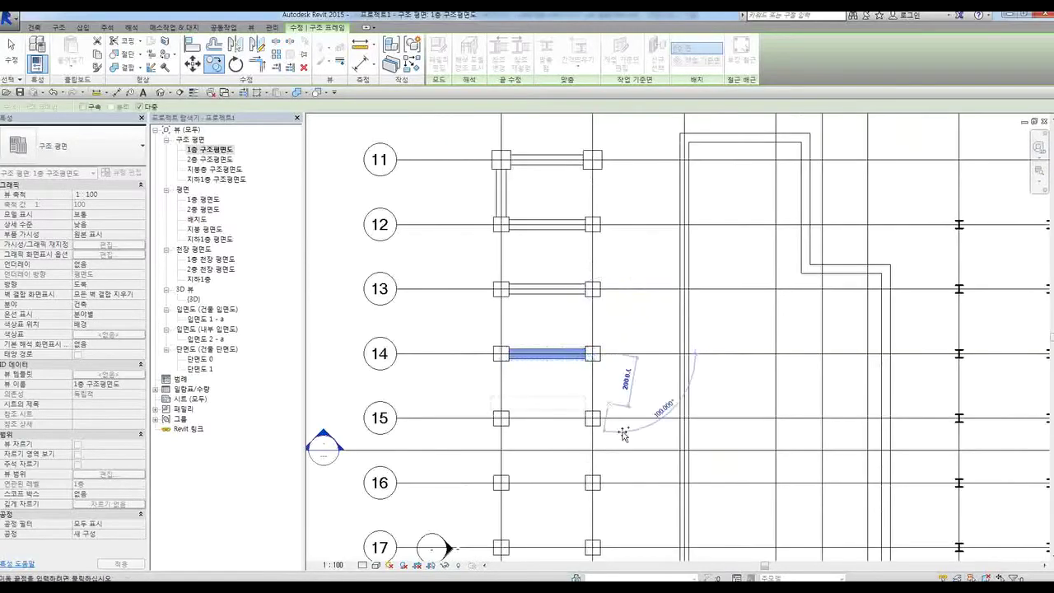
pyautogui.click(619, 418)
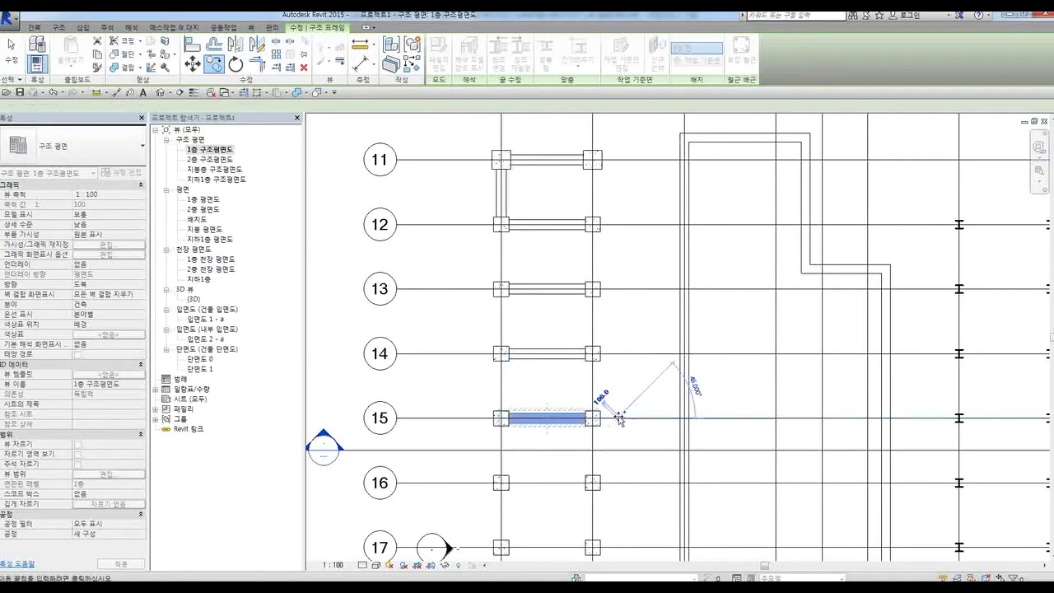
pyautogui.press('Escape')
# Try to place 400 x 800mm beams with On Grids around grids 16 to 19 between grids 1 and 2
pyautogui.scroll(-2, 565, 365)
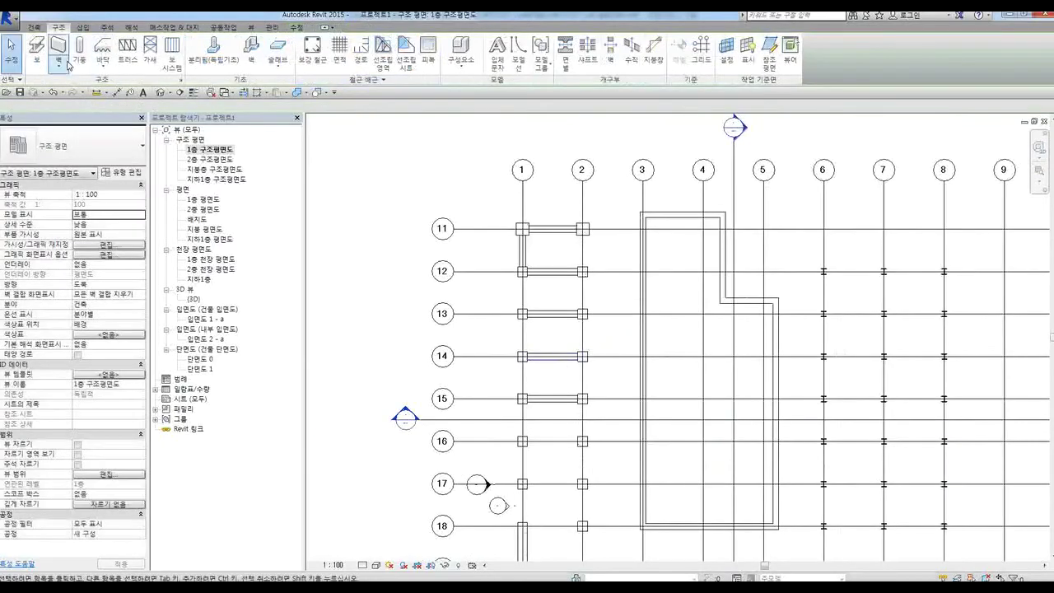
pyautogui.click(36, 53)
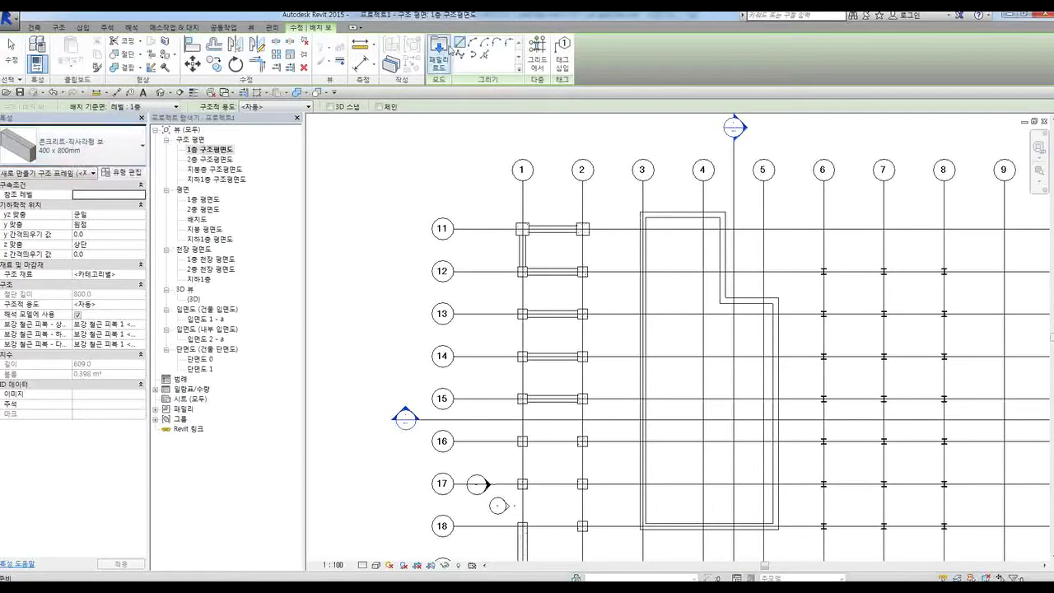
pyautogui.click(537, 62)
pyautogui.moveTo(572, 418); pyautogui.dragTo(531, 347, button='middle')
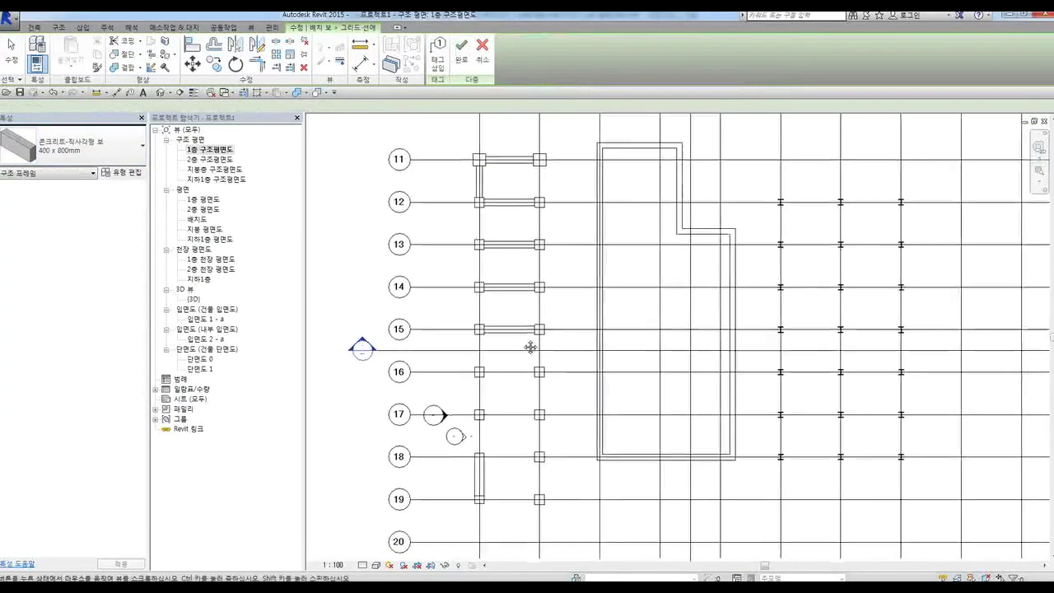
pyautogui.scroll(-2, 532, 347)
pyautogui.moveTo(569, 487); pyautogui.dragTo(542, 517, button='middle')
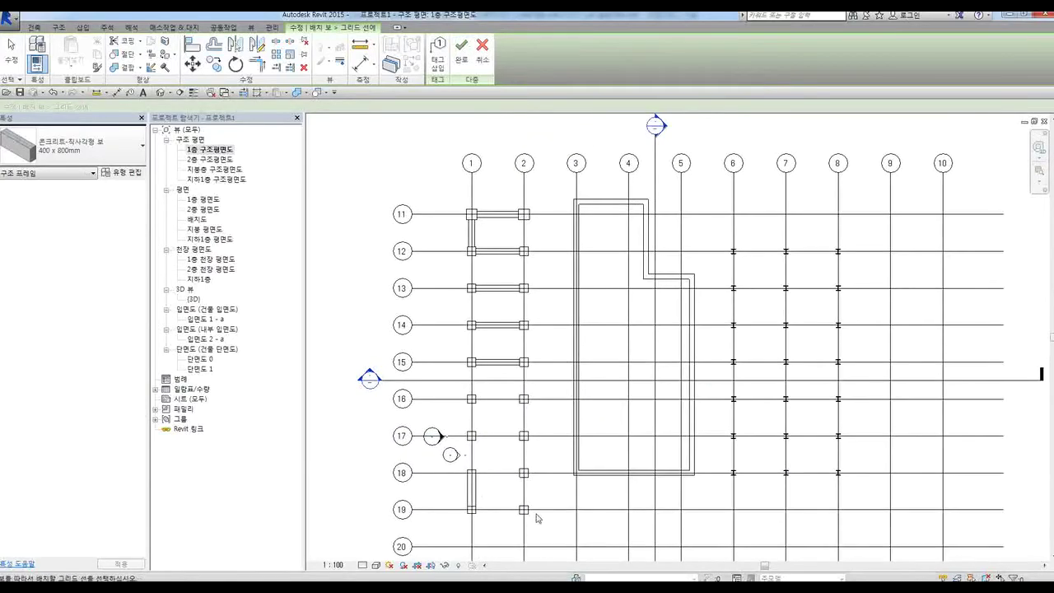
pyautogui.moveTo(539, 520)
pyautogui.mouseDown()
pyautogui.moveTo(465, 388)
pyautogui.moveTo(457, 313)
pyautogui.moveTo(466, 201)
pyautogui.moveTo(476, 400)
pyautogui.moveTo(462, 395)
pyautogui.mouseUp()
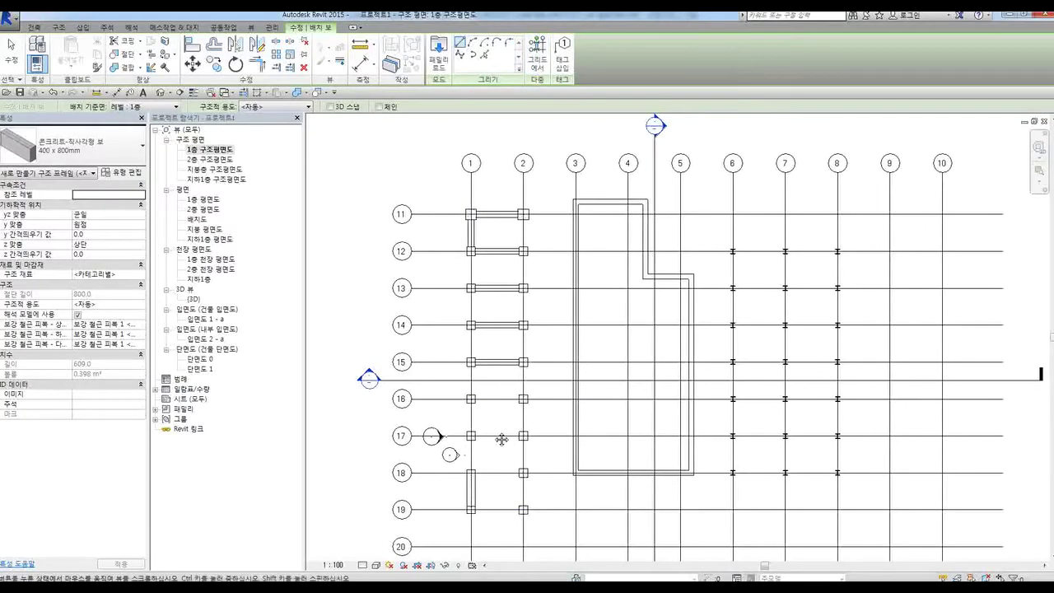
pyautogui.press('Escape')
pyautogui.press('Escape')
# Select the copied beams on grids 12 to 15 one after another to examine their type and properties
pyautogui.scroll(3, 486, 251)
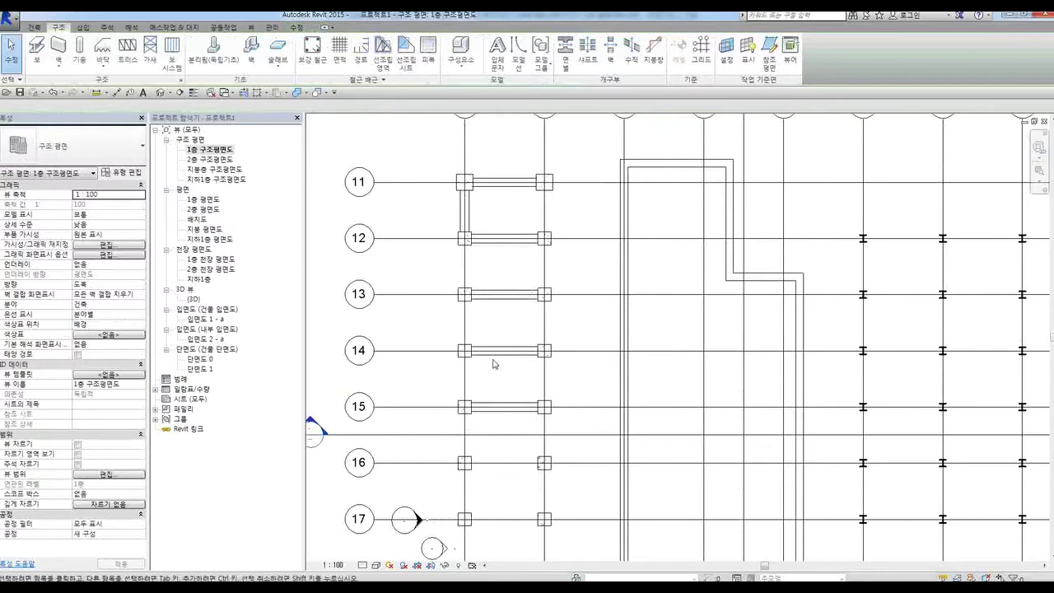
pyautogui.click(494, 354)
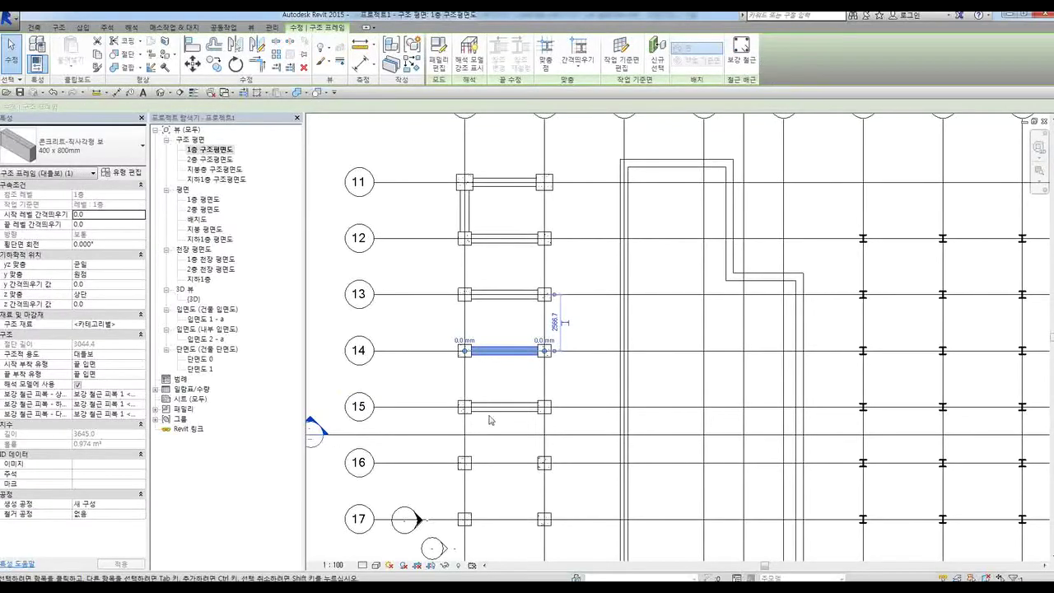
pyautogui.click(493, 411)
pyautogui.click(497, 299)
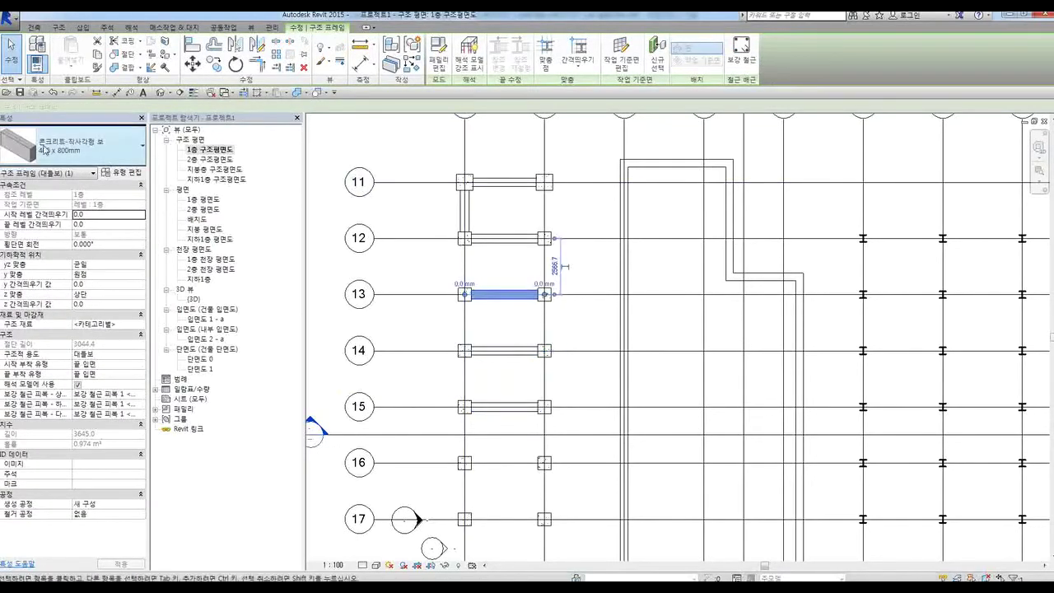
pyautogui.click(506, 244)
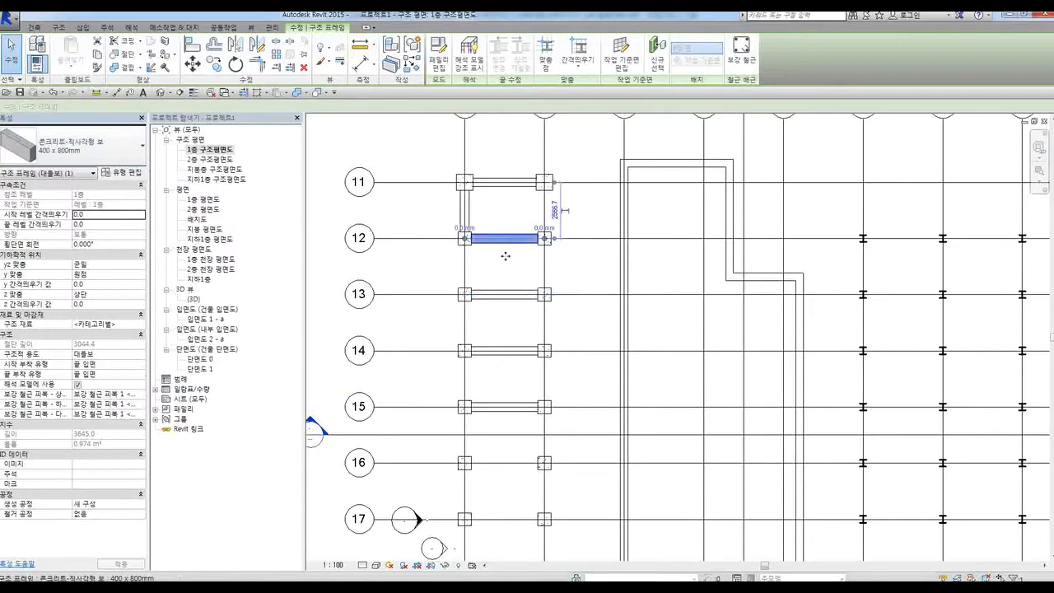
pyautogui.click(505, 297)
pyautogui.click(506, 353)
# Copy the beam on grid 15 to grids 16, 17, 18 and 19 between grids 1 and 2
pyautogui.click(509, 409)
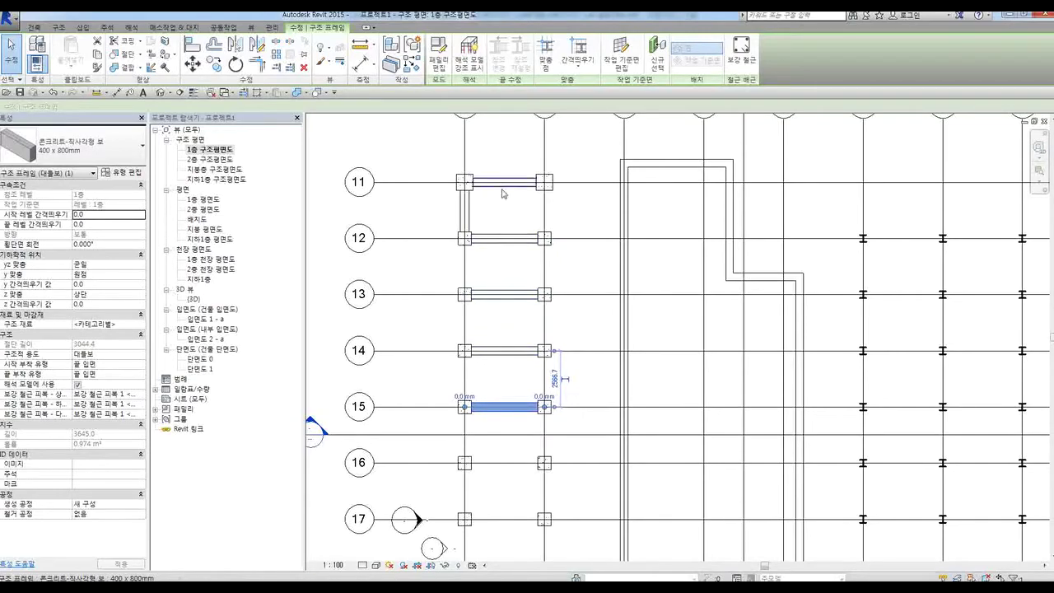
pyautogui.moveTo(502, 423); pyautogui.dragTo(494, 350, button='middle')
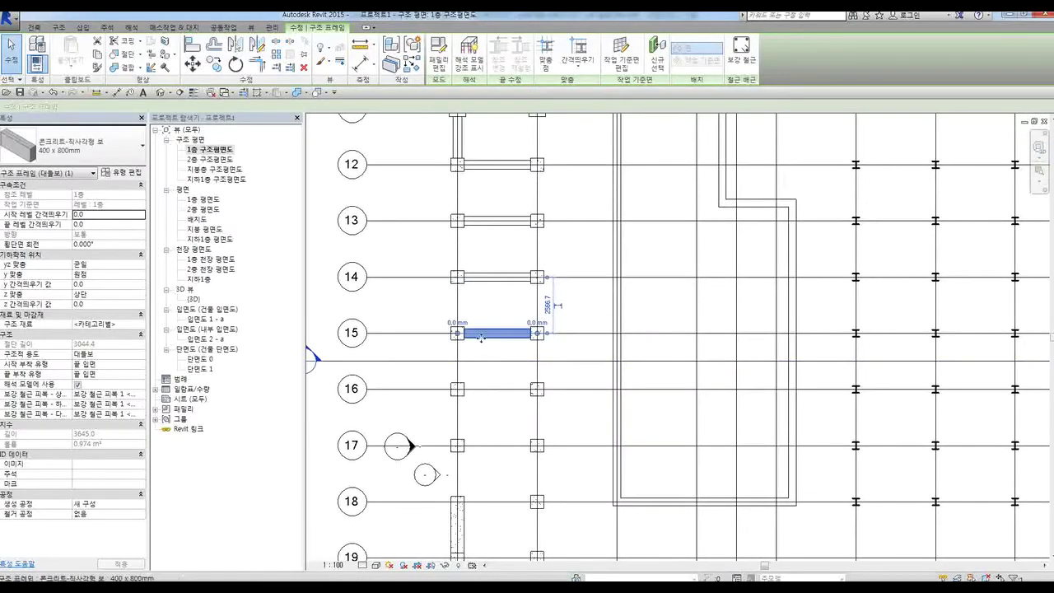
pyautogui.press('c')
pyautogui.click(572, 334)
pyautogui.click(574, 388)
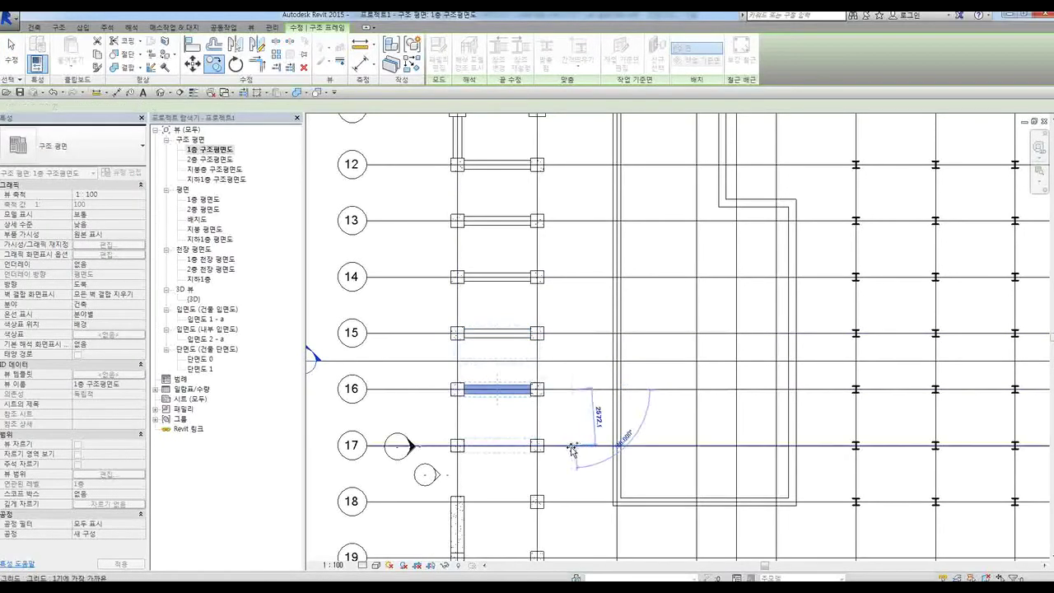
pyautogui.click(570, 446)
pyautogui.moveTo(571, 499); pyautogui.dragTo(558, 443, button='middle')
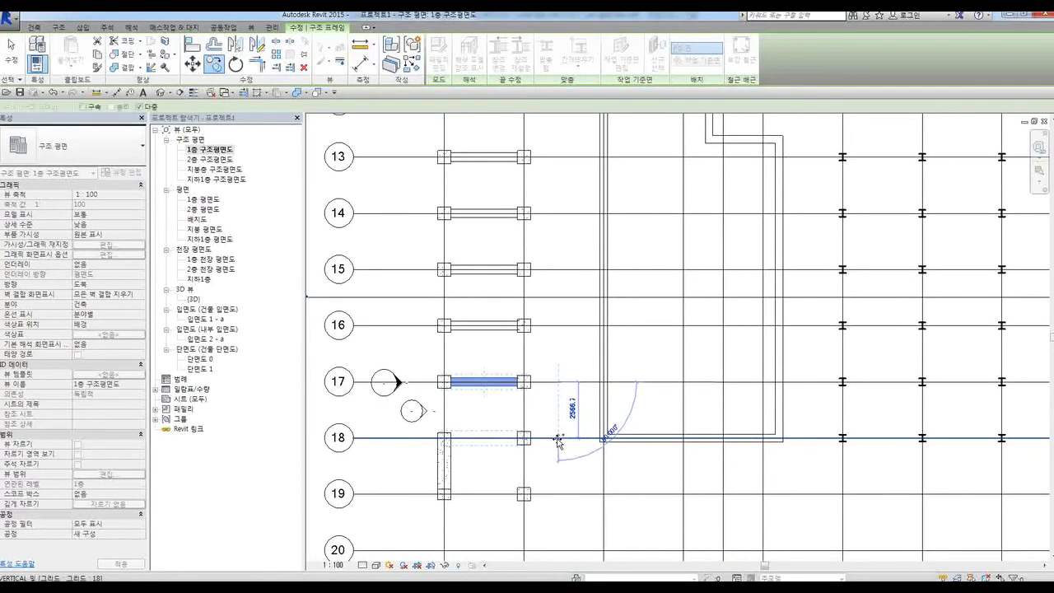
pyautogui.click(558, 442)
pyautogui.click(567, 495)
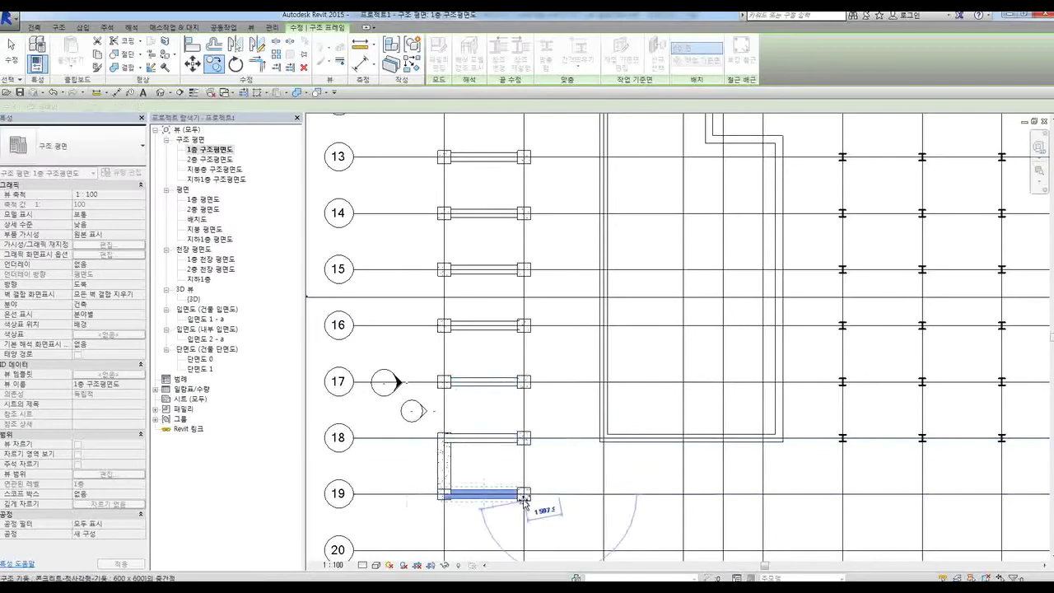
pyautogui.scroll(-2, 531, 491)
pyautogui.press('Escape')
pyautogui.press('Escape')
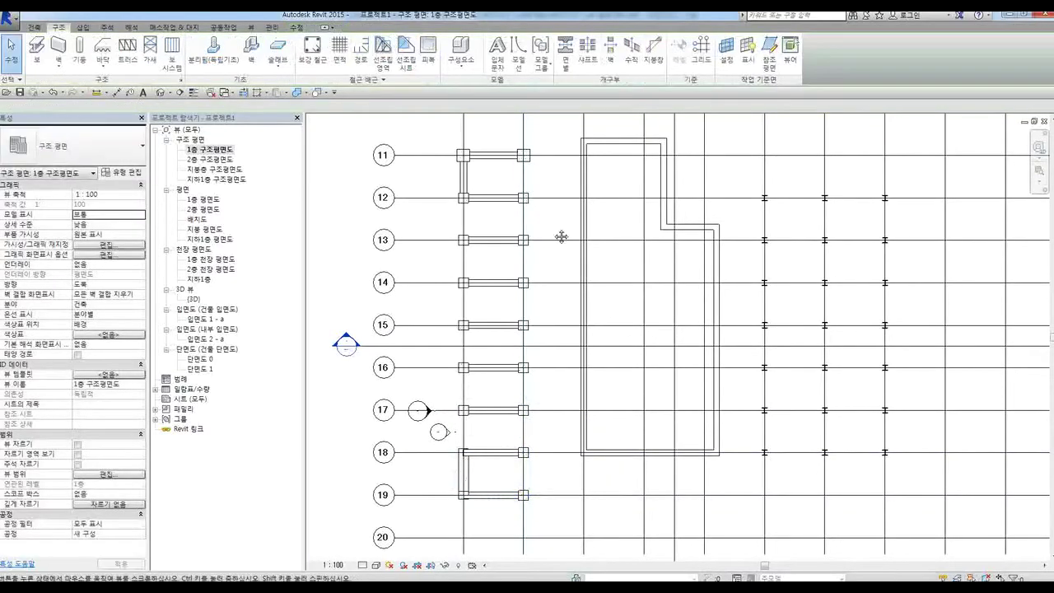
# Place 400 x 800mm beams between all columns along grid 2 with On Grids, and check individual beam segments
pyautogui.moveTo(560, 236); pyautogui.dragTo(536, 270, button='middle')
pyautogui.scroll(-3, 519, 173)
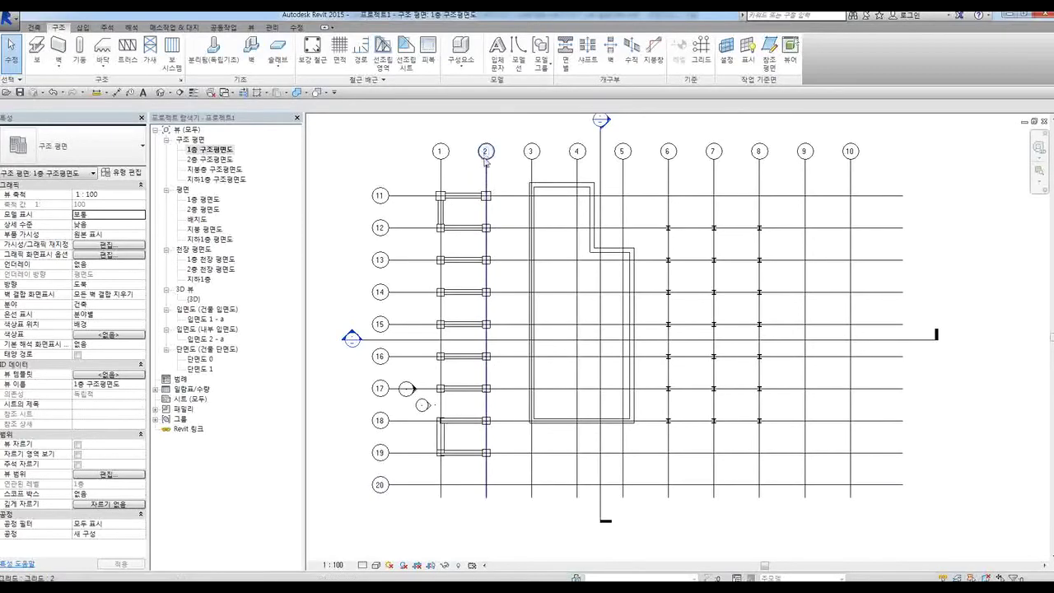
pyautogui.click(36, 60)
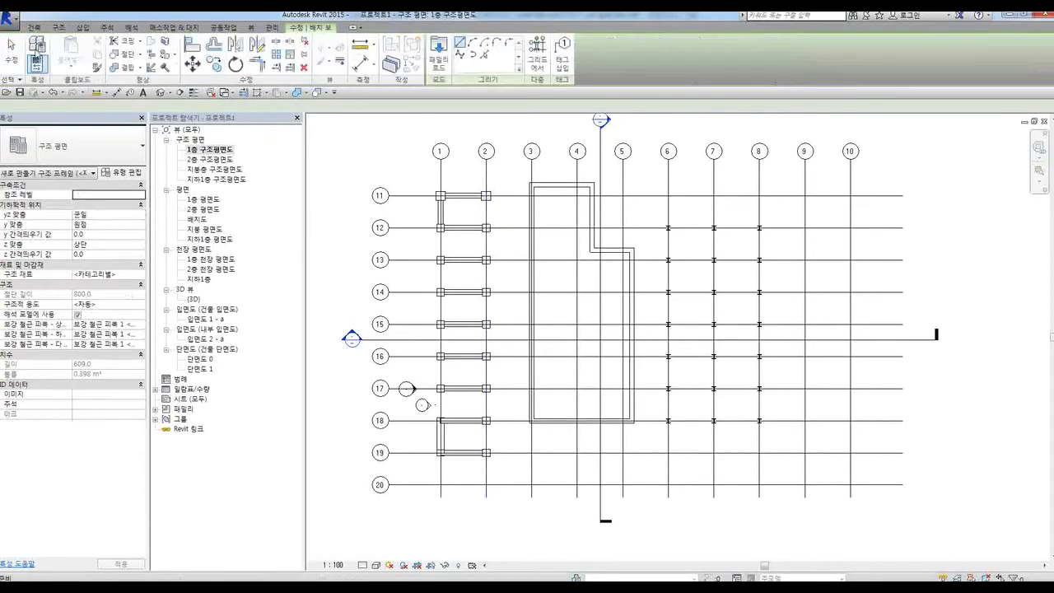
pyautogui.click(534, 66)
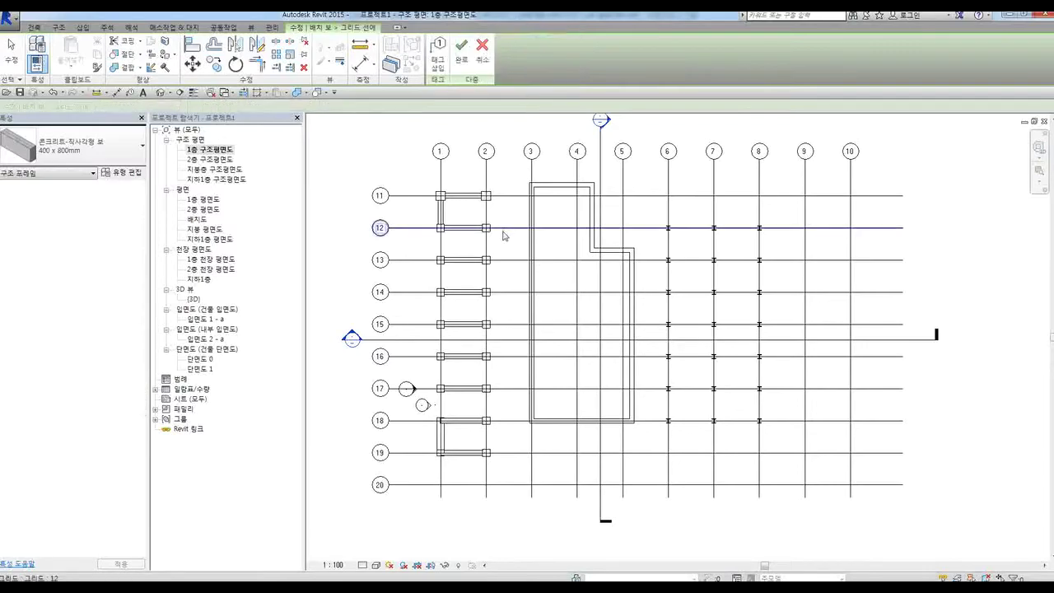
pyautogui.click(478, 245)
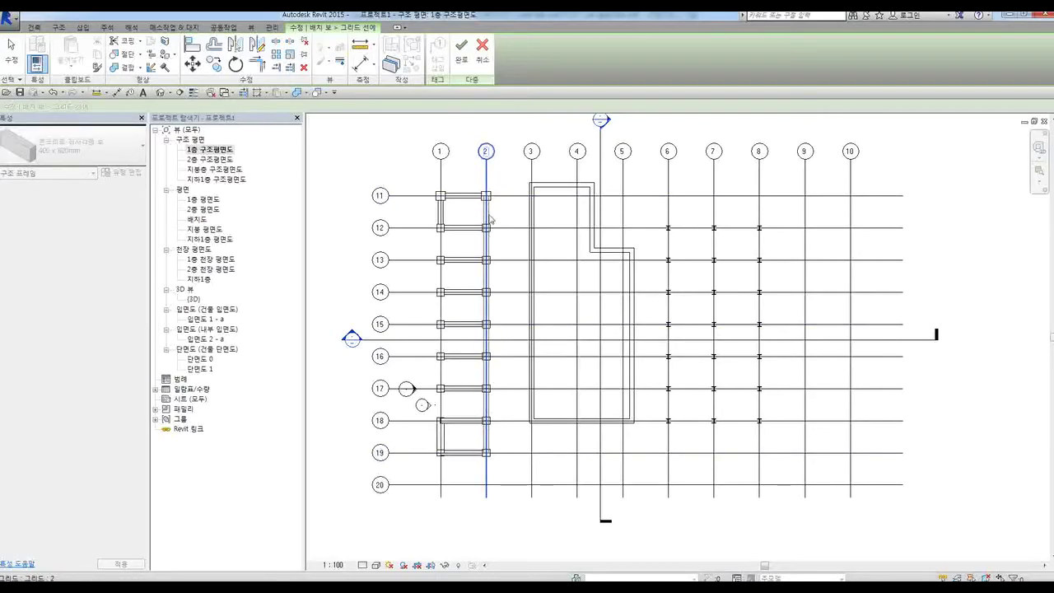
pyautogui.click(462, 62)
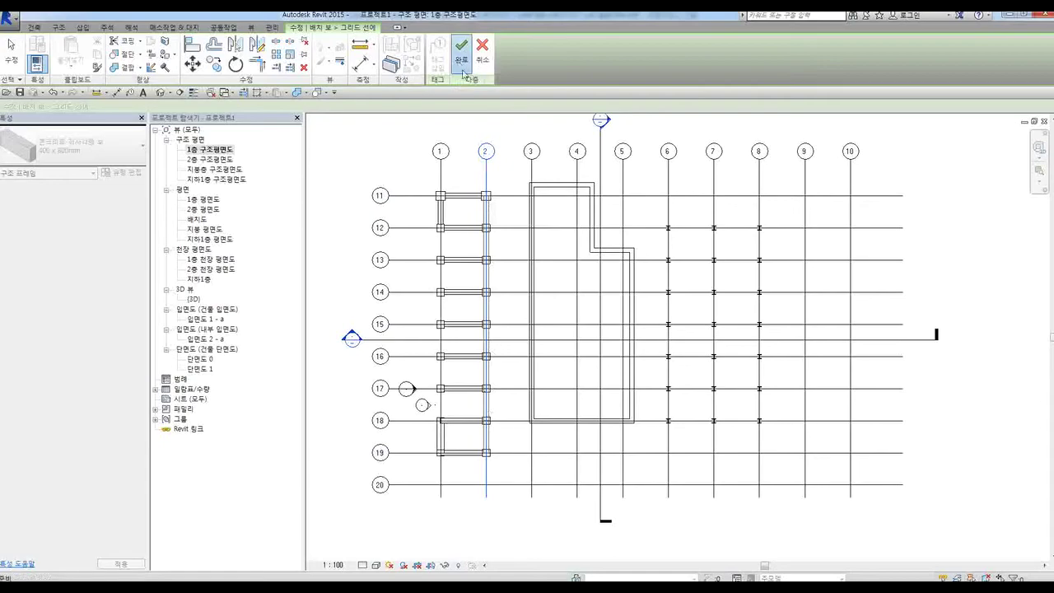
pyautogui.press('Escape')
pyautogui.press('Escape')
pyautogui.scroll(3, 504, 241)
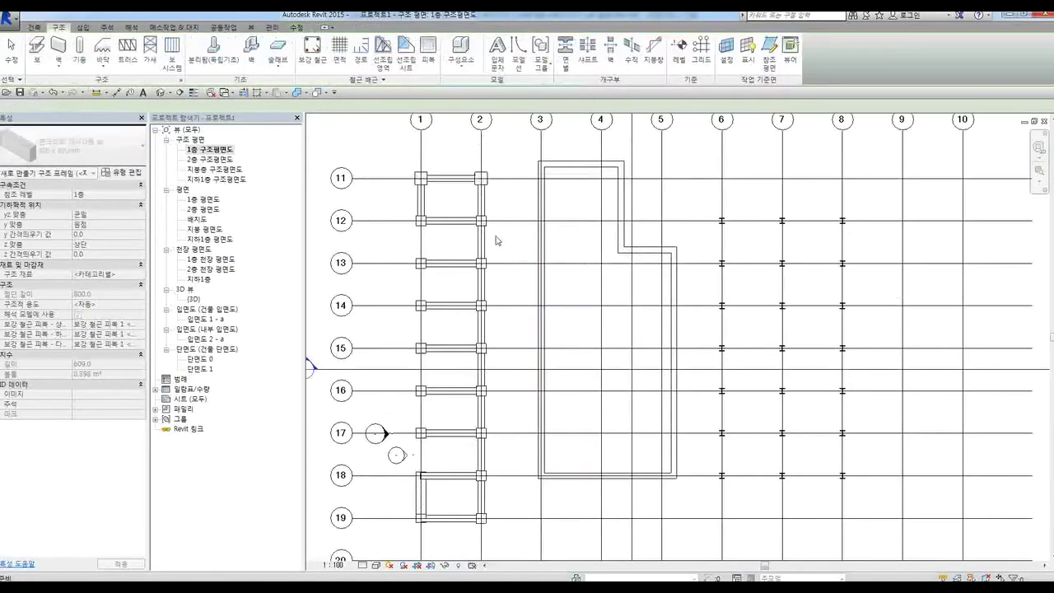
pyautogui.click(484, 206)
pyautogui.click(486, 247)
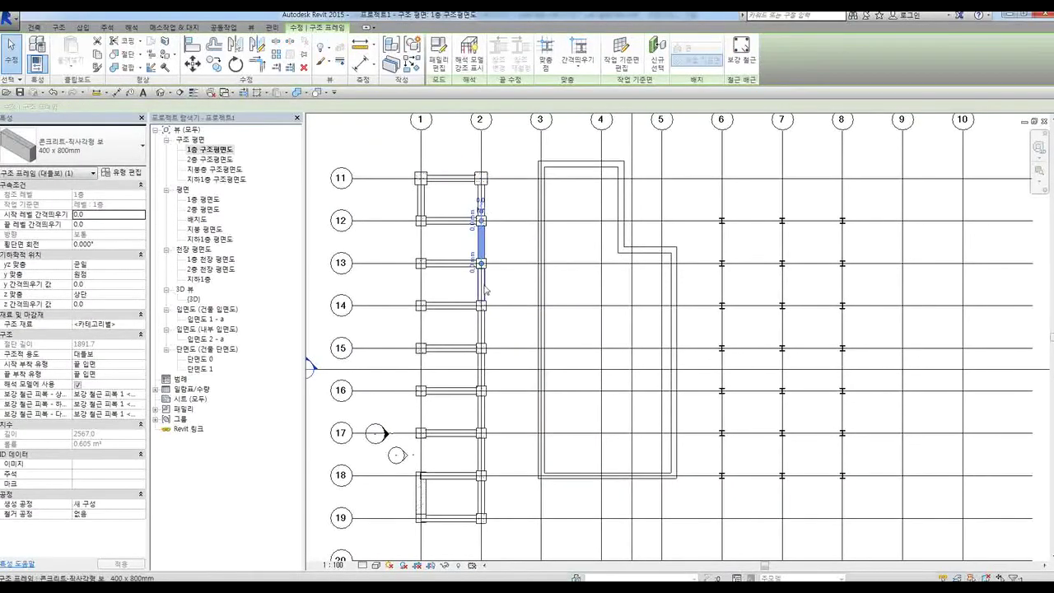
pyautogui.click(507, 322)
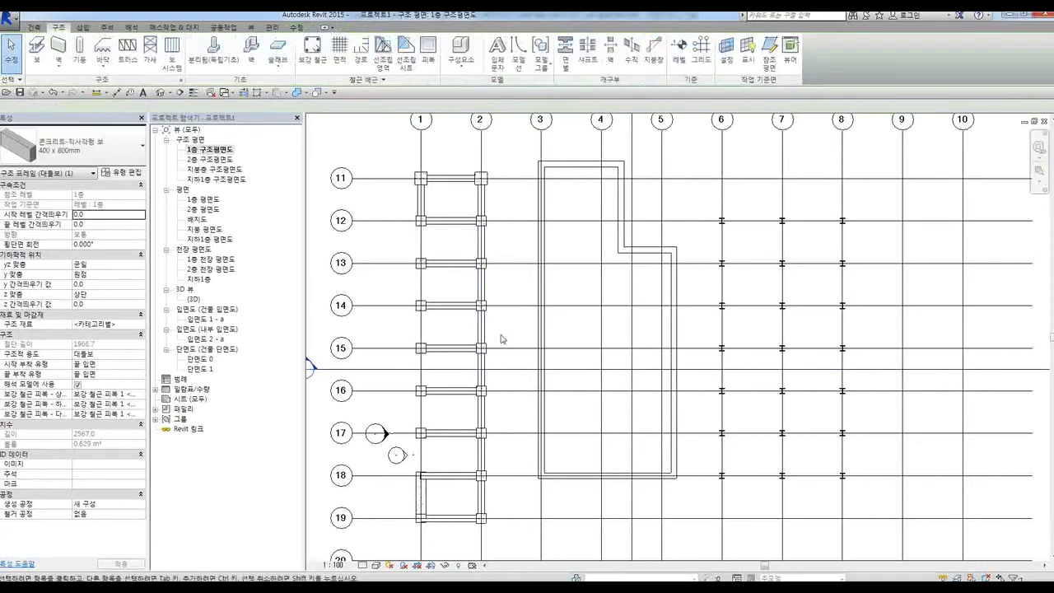
# Delete the beam on grid 1 between grids 11 and 12, and place 400 x 800mm beams along grid 1 with On Grids
pyautogui.click(425, 206)
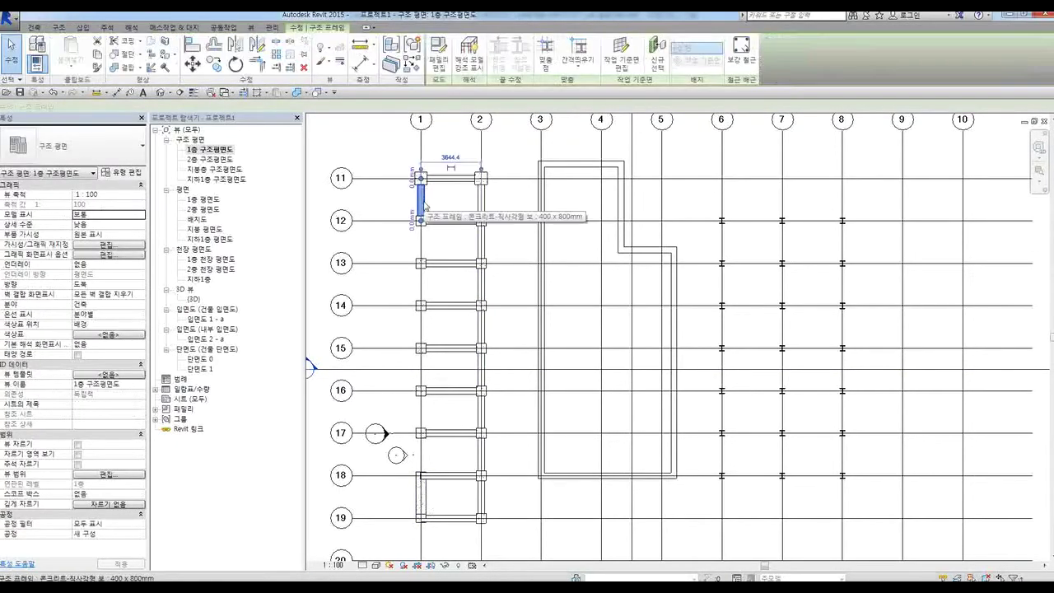
pyautogui.press('Delete')
pyautogui.moveTo(455, 281); pyautogui.dragTo(468, 264, button='middle')
pyautogui.scroll(-1, 468, 263)
pyautogui.scroll(-1, 476, 218)
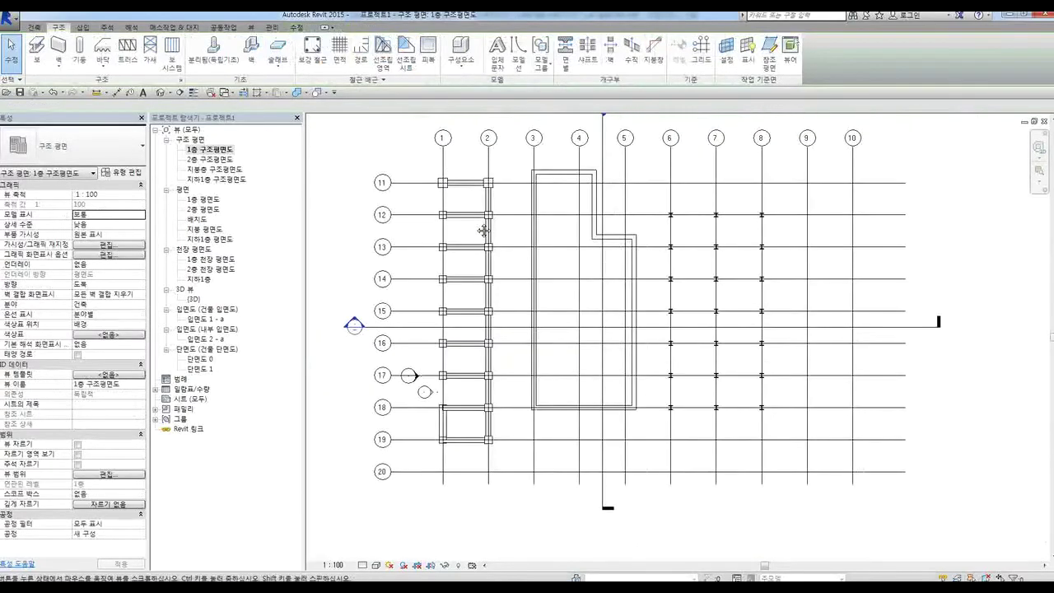
pyautogui.click(34, 51)
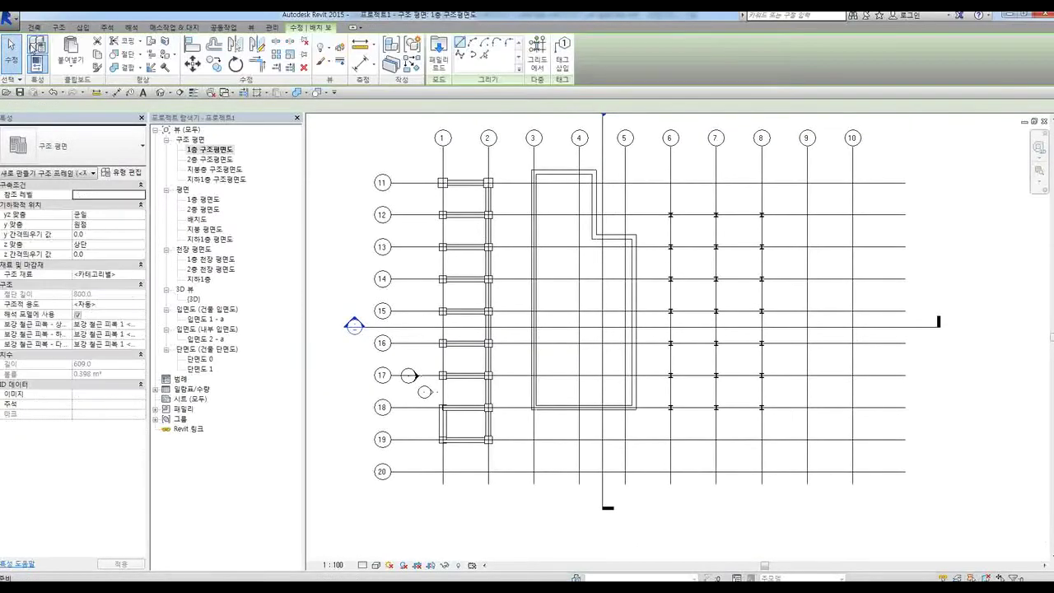
pyautogui.click(537, 66)
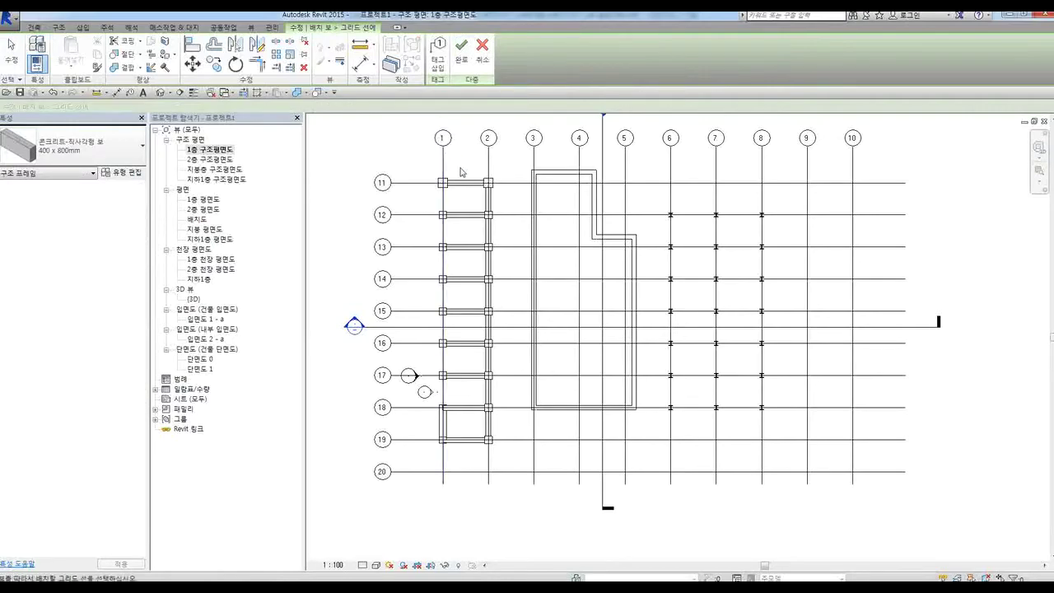
pyautogui.moveTo(420, 159); pyautogui.dragTo(423, 160)
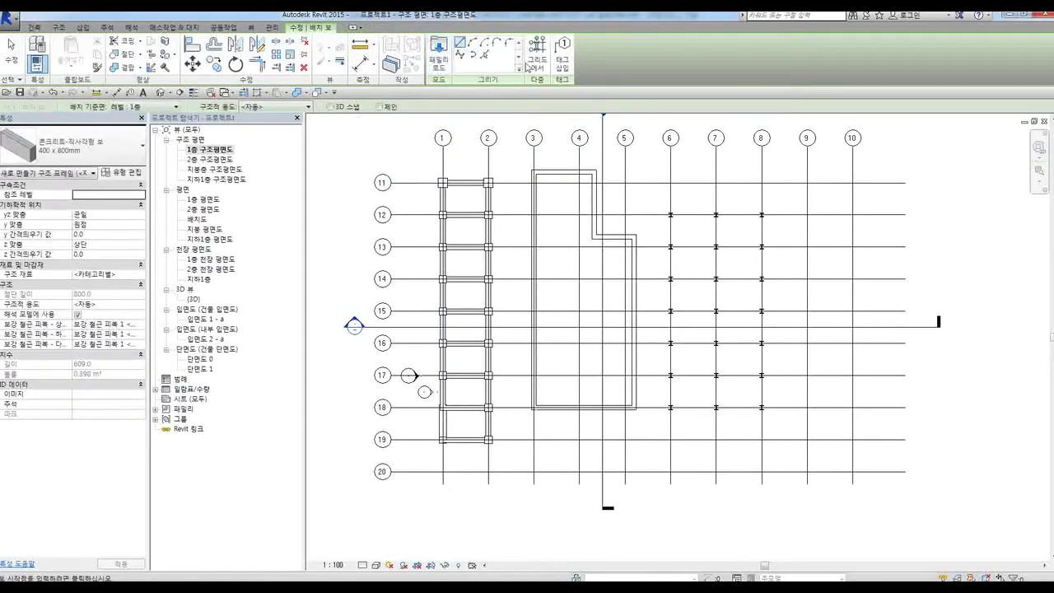
pyautogui.moveTo(486, 170); pyautogui.dragTo(406, 184, button='middle')
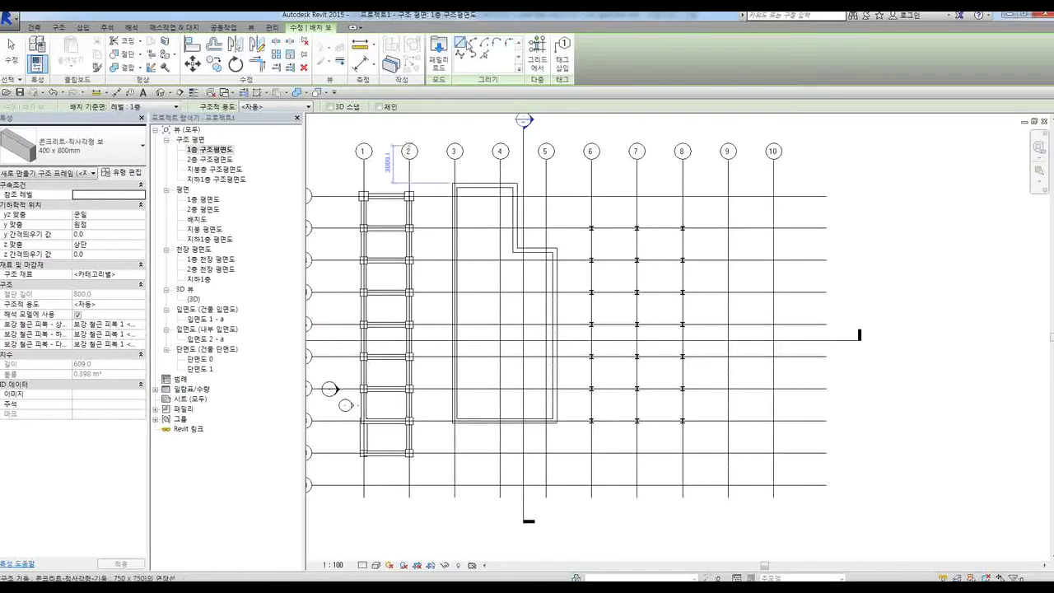
pyautogui.scroll(3, 474, 198)
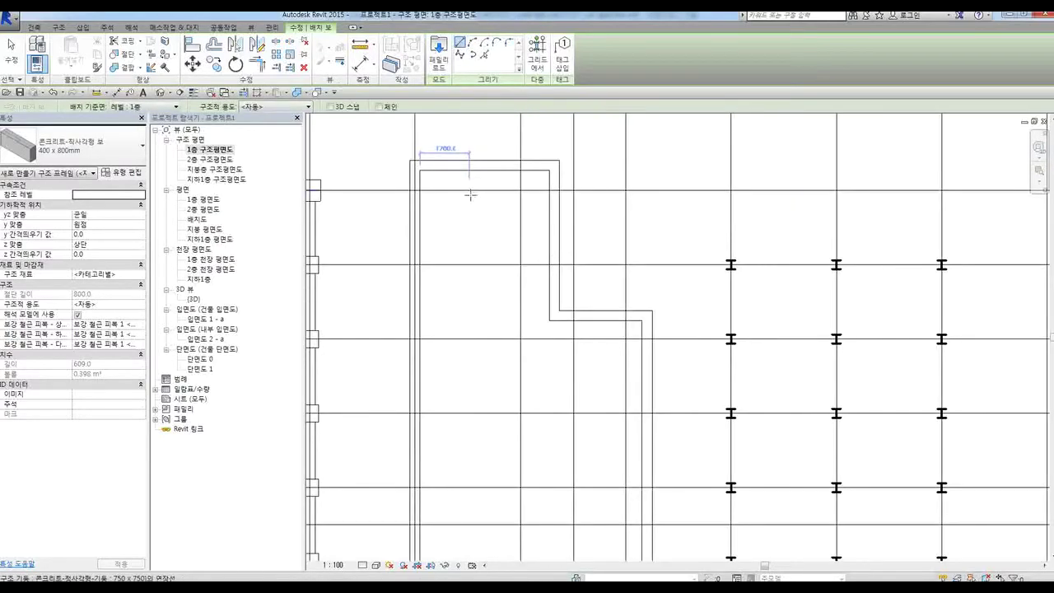
# Draw 400 x 800mm beams on grids 11, 12 and 13, spanning from the grid 3 wall to the opposite wall
pyautogui.click(416, 190)
pyautogui.click(554, 188)
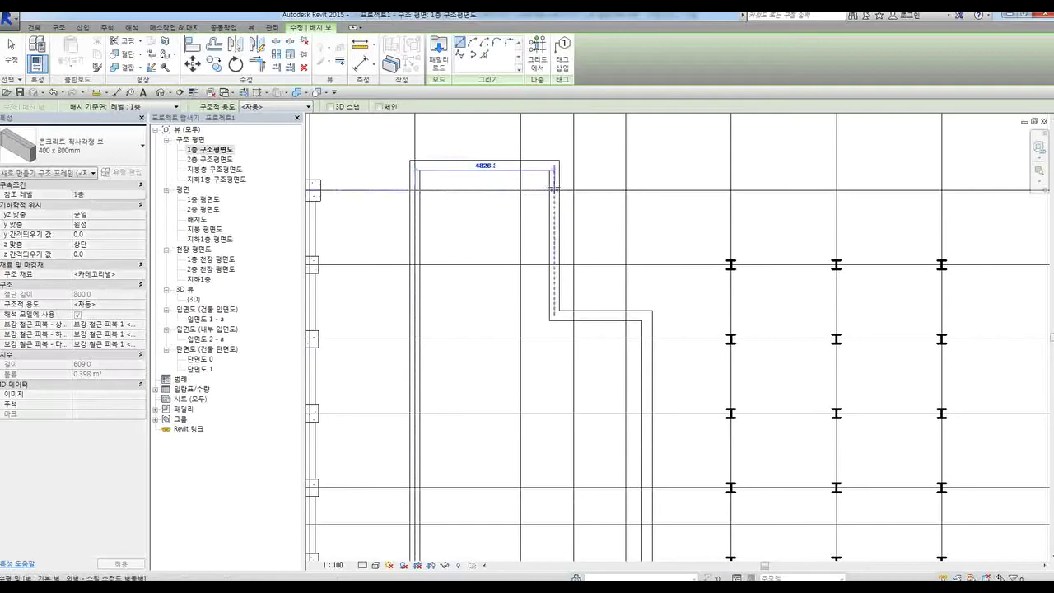
pyautogui.click(415, 265)
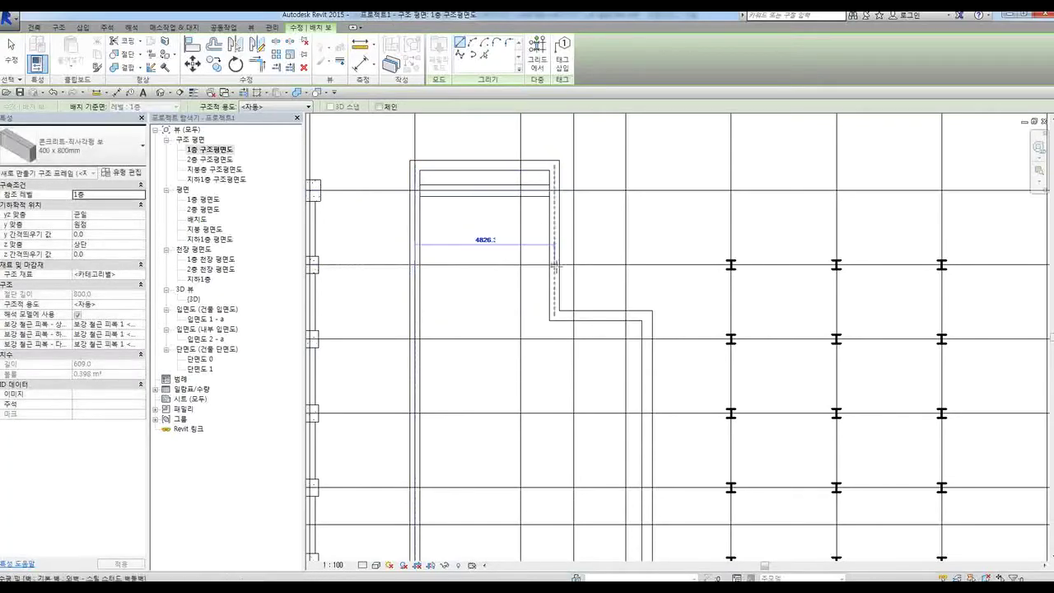
pyautogui.click(551, 265)
pyautogui.click(416, 338)
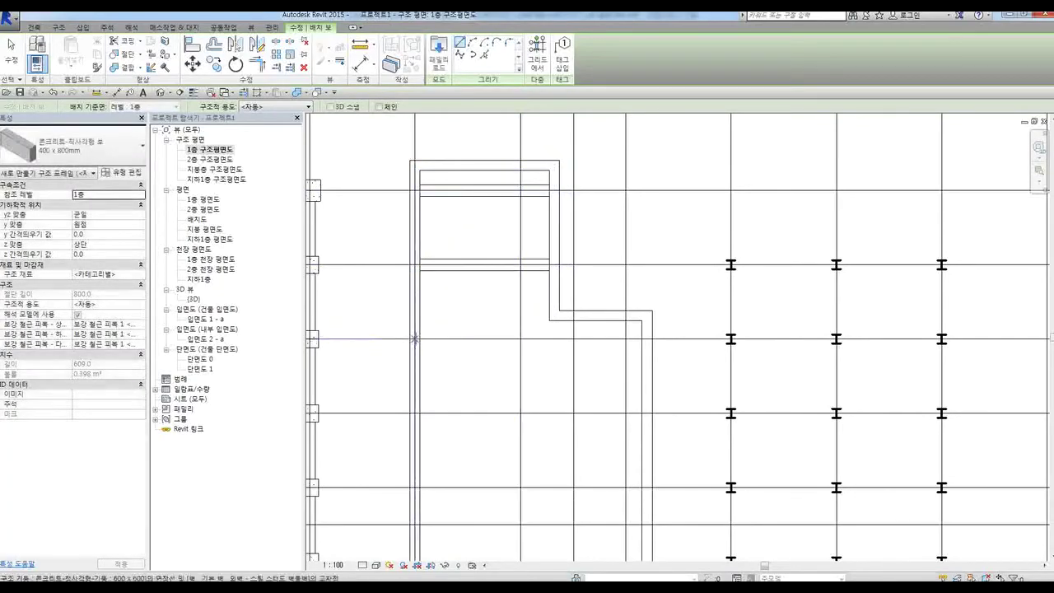
pyautogui.click(647, 338)
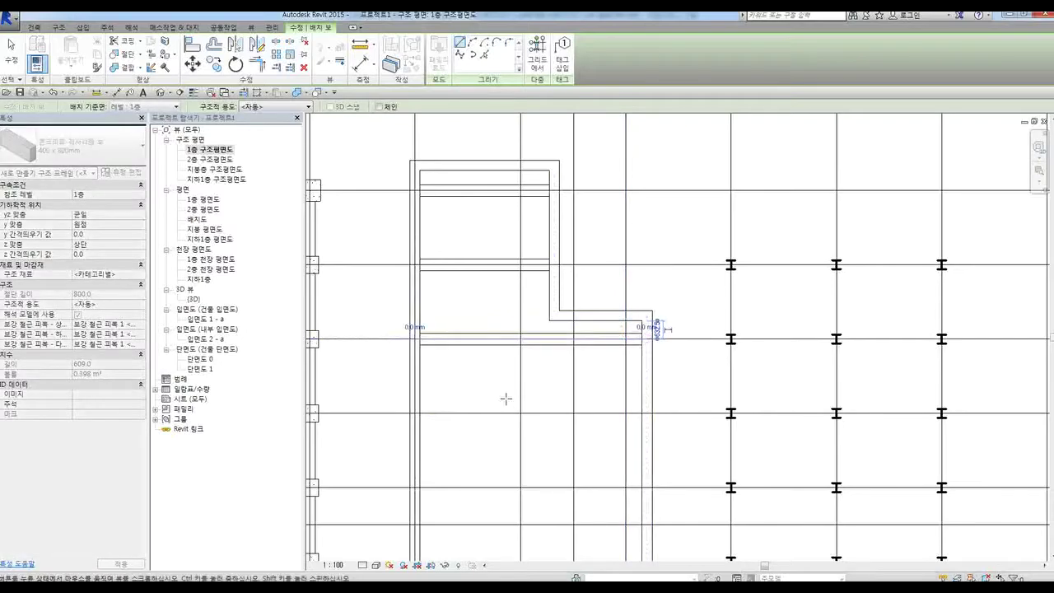
# Copy the wall-to-wall beam on grid 13 to grids 14, 15, 16 and 17
pyautogui.moveTo(493, 367); pyautogui.dragTo(483, 296, button='middle')
pyautogui.press('Escape')
pyautogui.press('Escape')
pyautogui.click(487, 281)
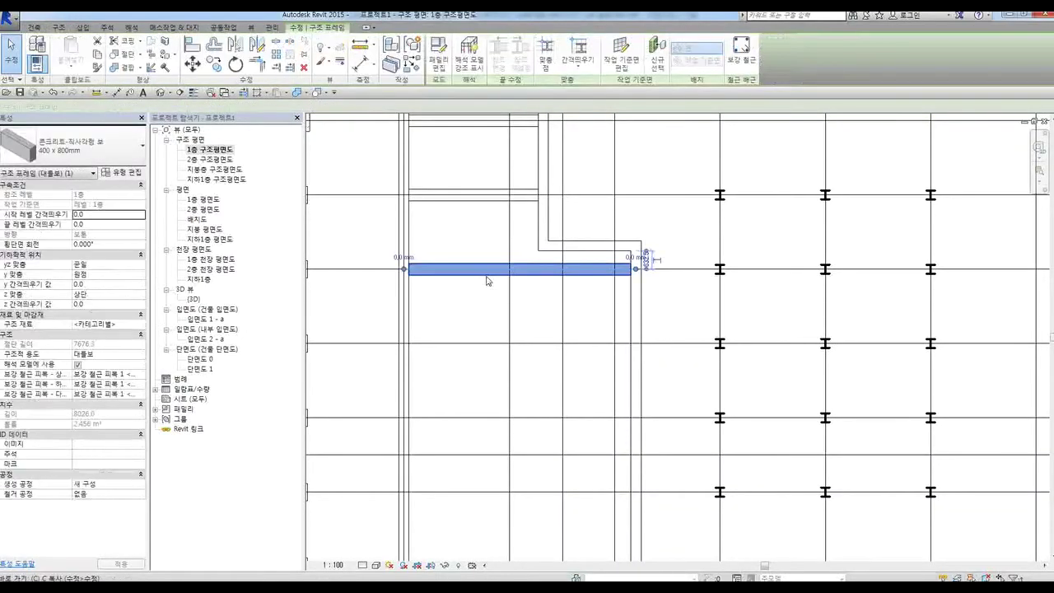
pyautogui.press('c')
pyautogui.press('o')
pyautogui.click(384, 270)
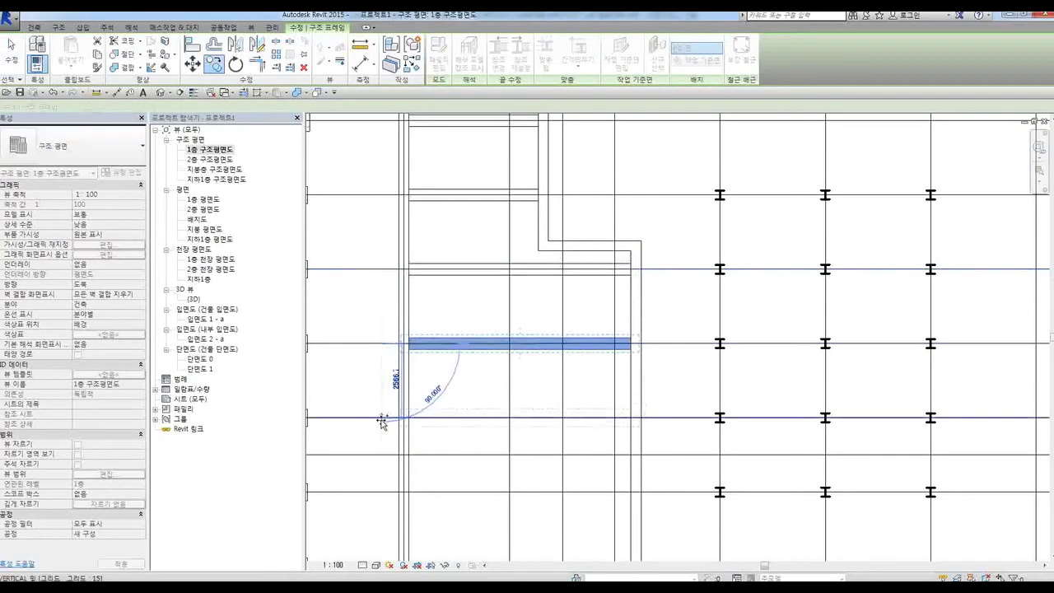
pyautogui.moveTo(386, 424); pyautogui.dragTo(407, 338, button='middle')
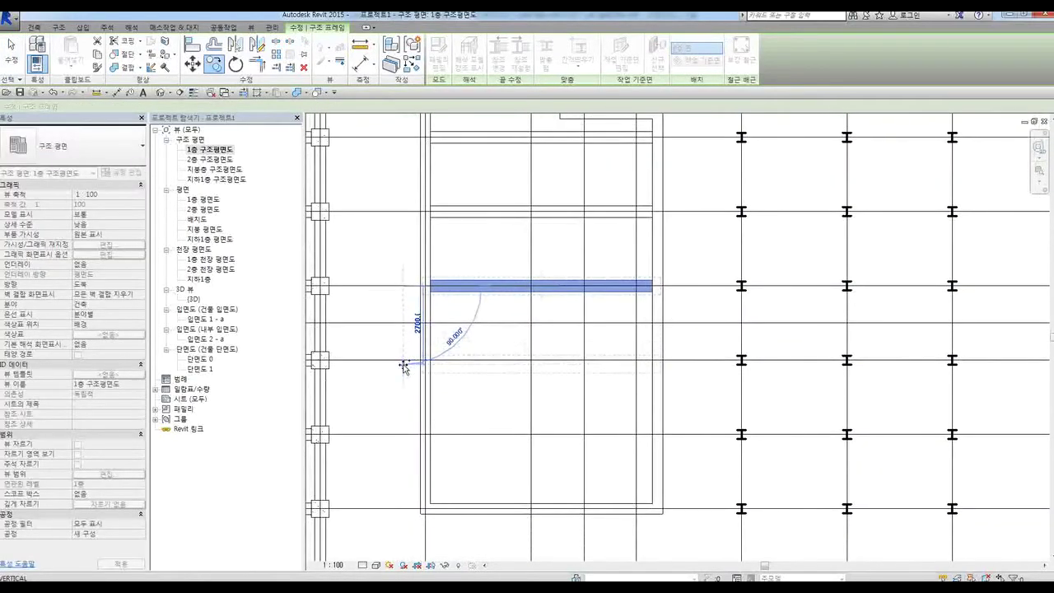
pyautogui.click(405, 360)
pyautogui.click(405, 434)
pyautogui.scroll(-2, 420, 391)
pyautogui.press('Escape')
pyautogui.press('Escape')
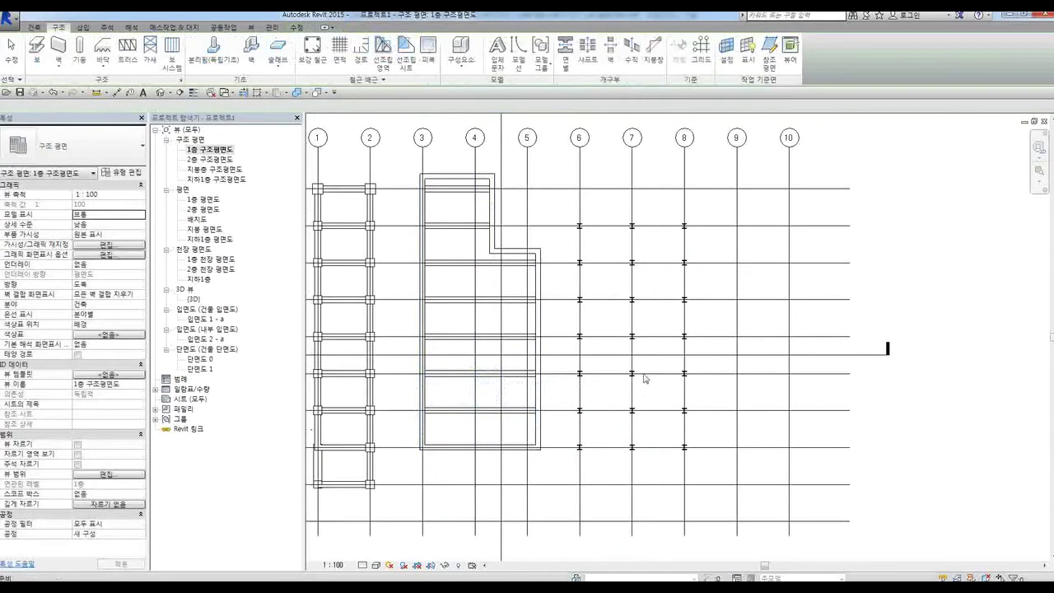
# Place W1100X499 wide flange beams between the steel columns along grids 6, 7 and 8 with On Grids
pyautogui.scroll(1, 637, 305)
pyautogui.moveTo(620, 274); pyautogui.dragTo(665, 276, button='middle')
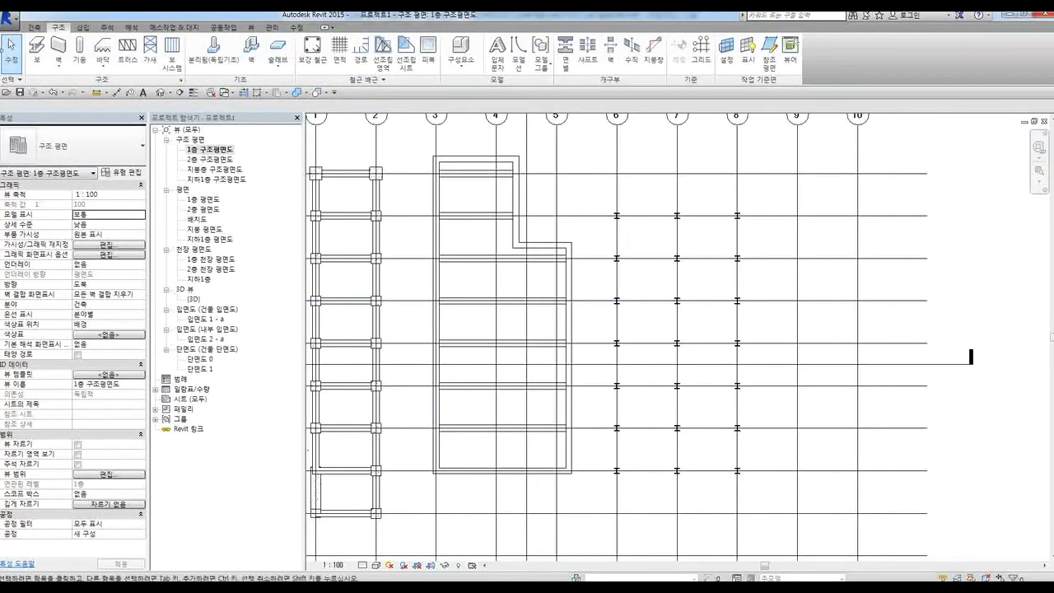
pyautogui.click(37, 51)
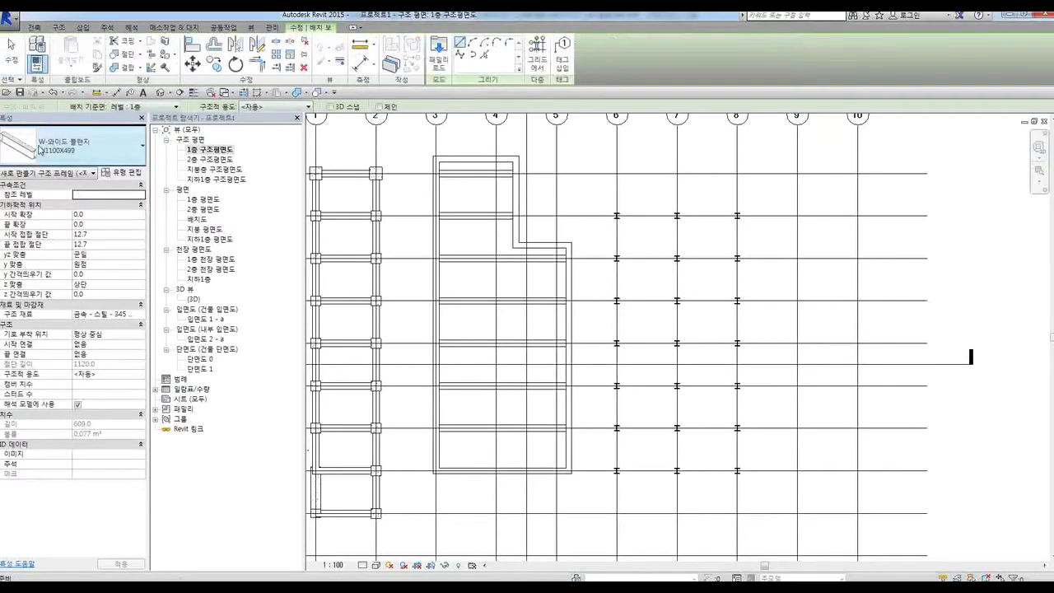
pyautogui.click(62, 148)
pyautogui.click(62, 149)
pyautogui.moveTo(649, 235)
pyautogui.mouseDown(button='middle')
pyautogui.moveTo(647, 251)
pyautogui.moveTo(632, 248)
pyautogui.mouseUp(button='middle')
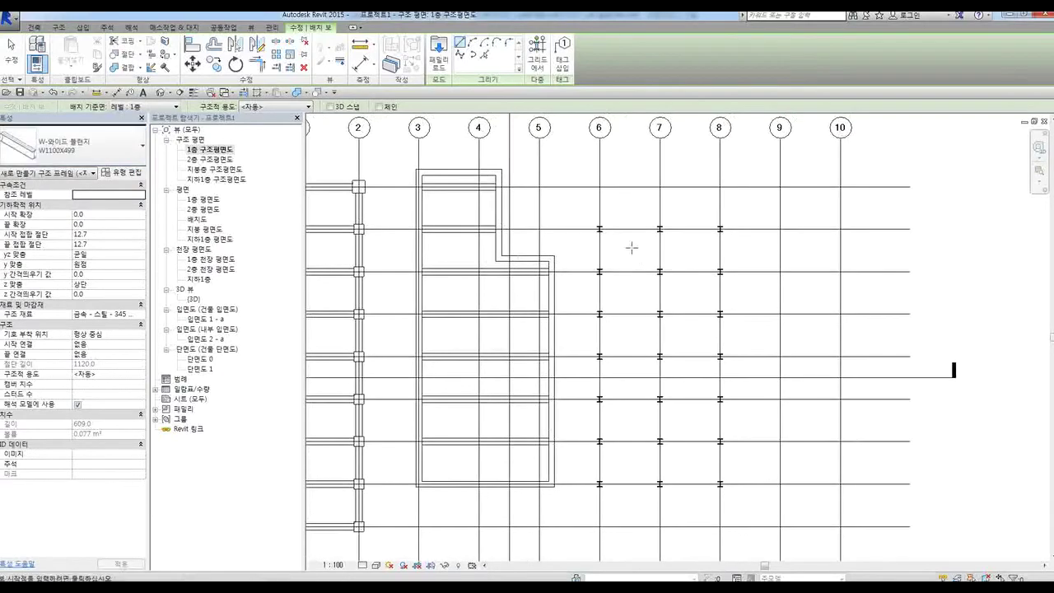
pyautogui.click(536, 56)
pyautogui.scroll(-3, 733, 170)
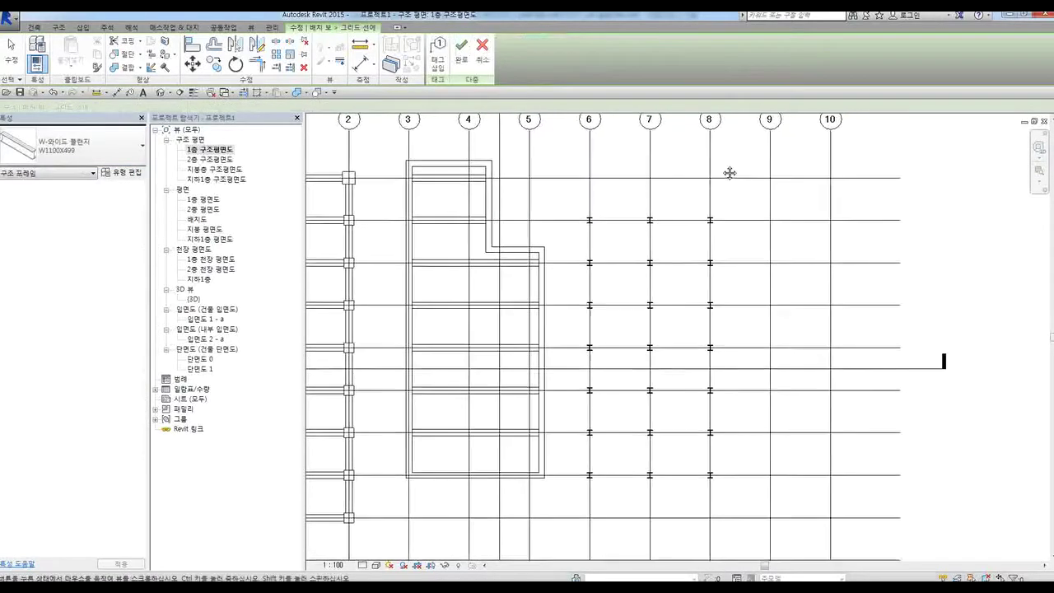
pyautogui.moveTo(732, 169); pyautogui.dragTo(712, 195, button='middle')
pyautogui.moveTo(710, 180); pyautogui.dragTo(590, 176)
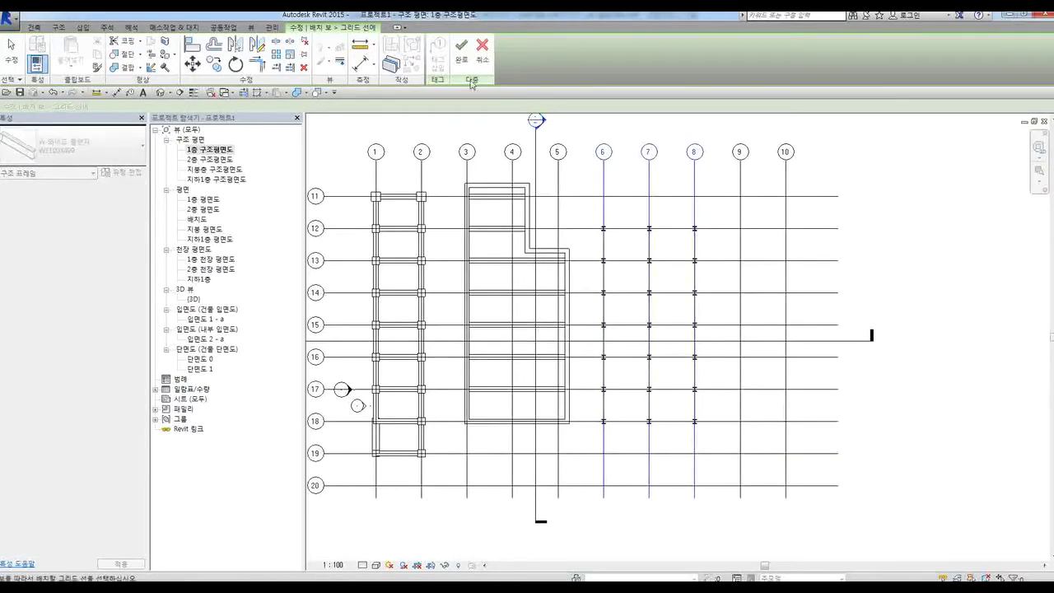
pyautogui.click(463, 51)
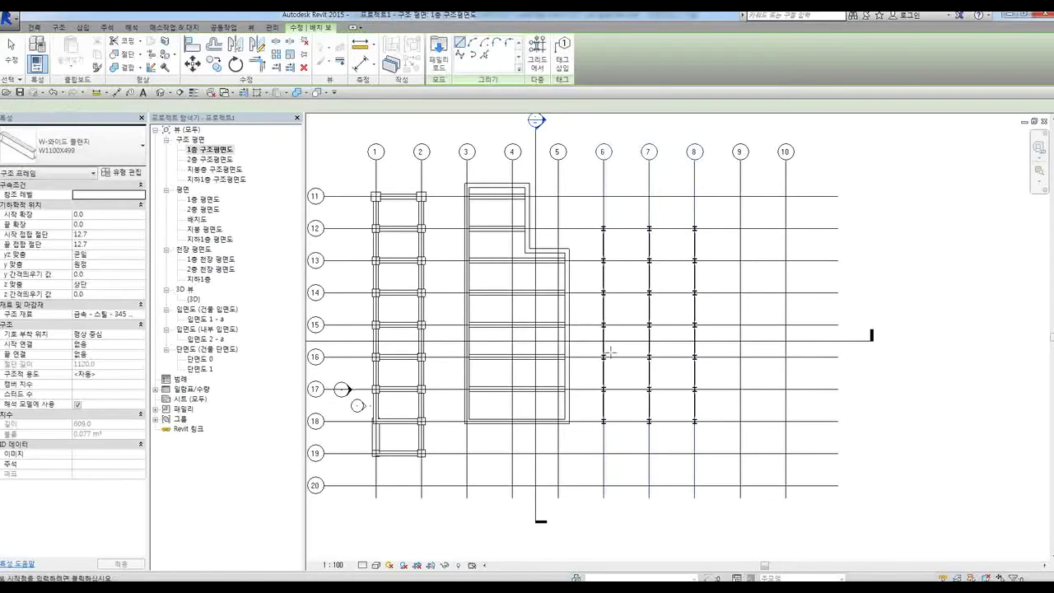
# Draw two W1100X499 beams on grid 12, from the grid 6 column to grid 7 and from grid 7 to grid 8
pyautogui.scroll(4, 611, 373)
pyautogui.scroll(-3, 600, 243)
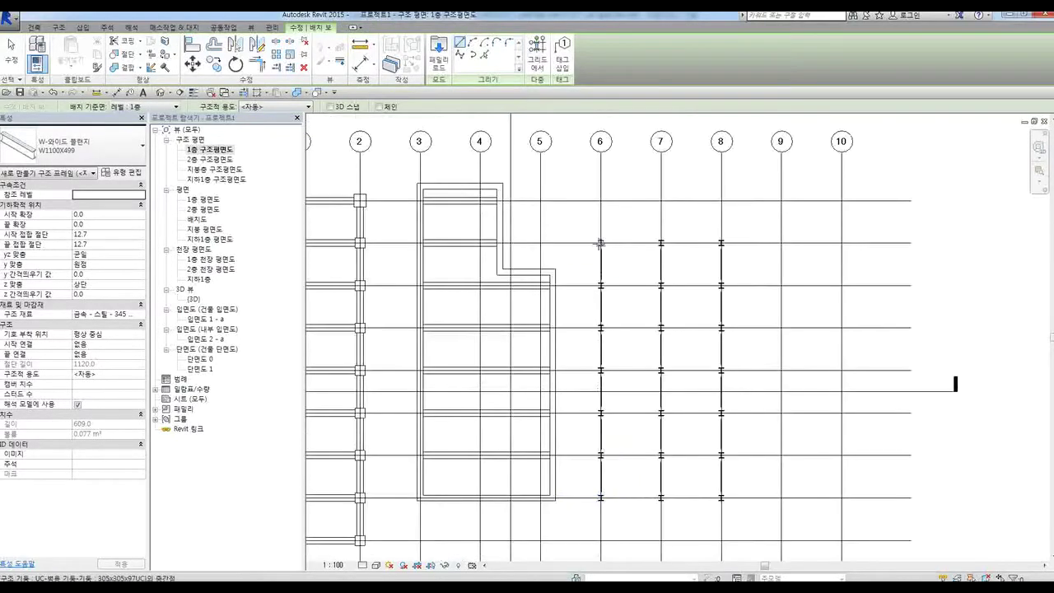
pyautogui.scroll(3, 600, 497)
pyautogui.scroll(-1, 600, 498)
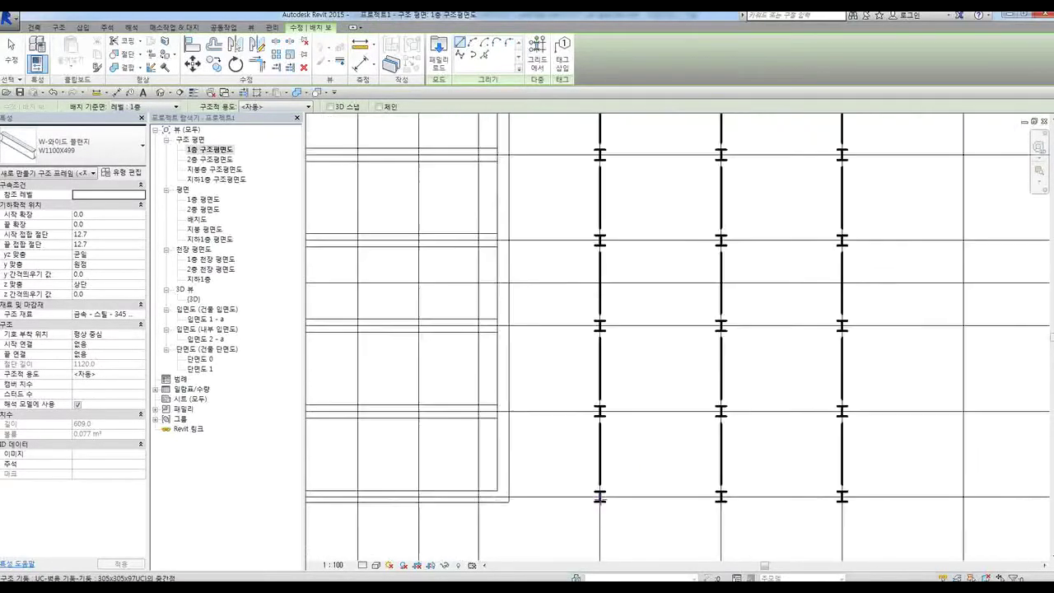
pyautogui.scroll(-2, 602, 449)
pyautogui.scroll(2, 624, 225)
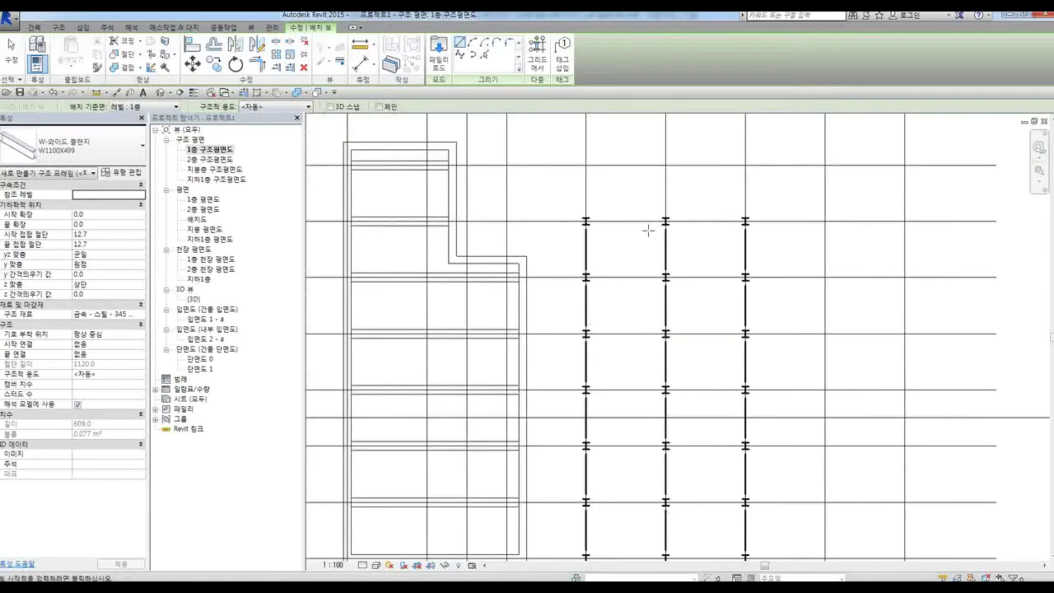
pyautogui.scroll(1, 624, 227)
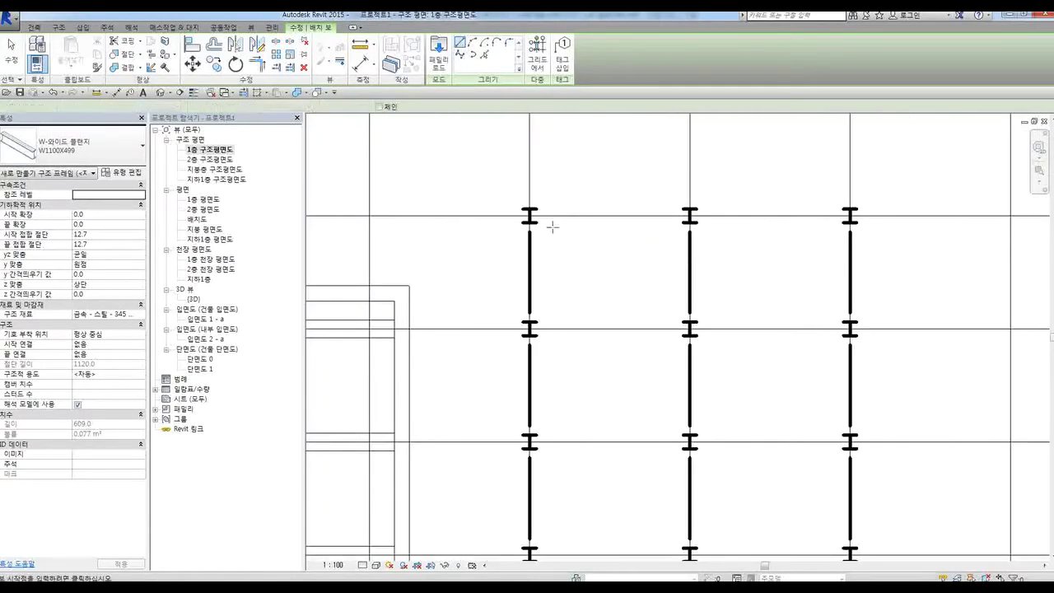
pyautogui.click(530, 216)
pyautogui.scroll(2, 666, 206)
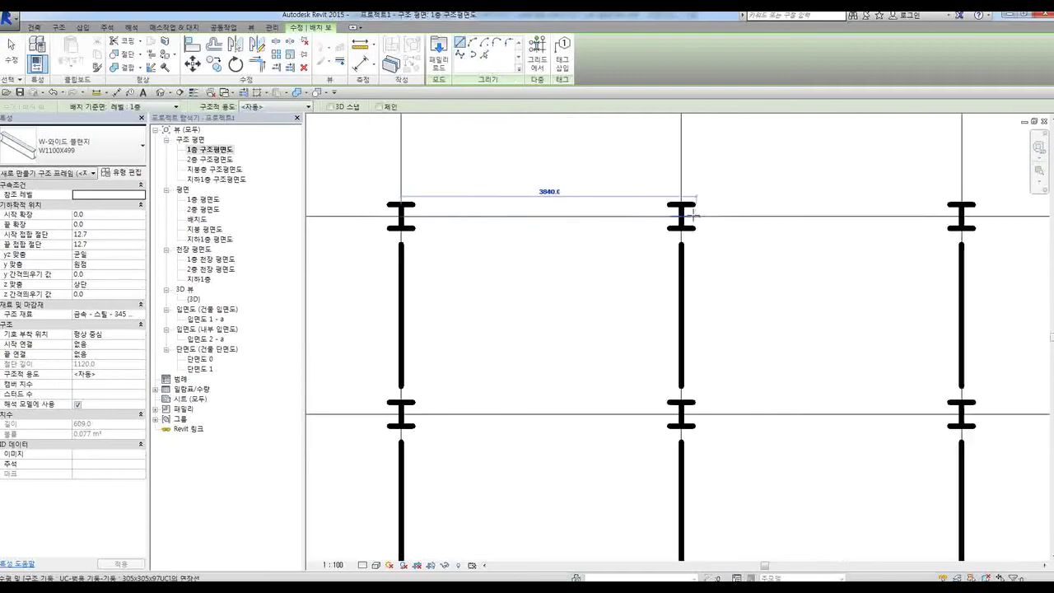
pyautogui.click(681, 216)
pyautogui.click(681, 216)
pyautogui.click(962, 216)
pyautogui.scroll(-5, 730, 223)
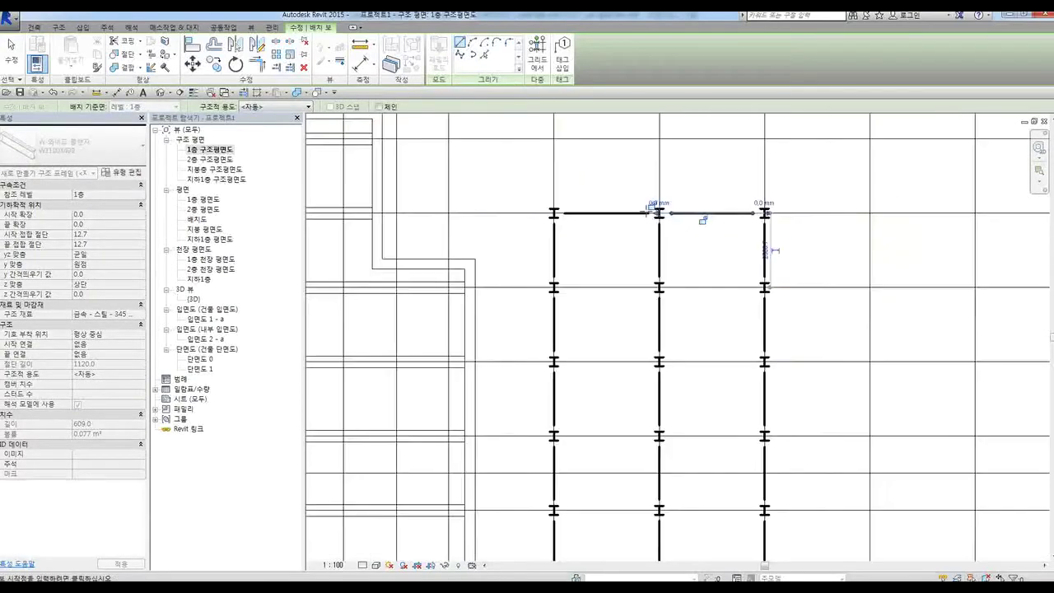
pyautogui.press('Escape')
pyautogui.press('Escape')
# Copy the two steel beams on grid 12 to each of grids 13 through 19
pyautogui.scroll(2, 627, 237)
pyautogui.scroll(2, 626, 235)
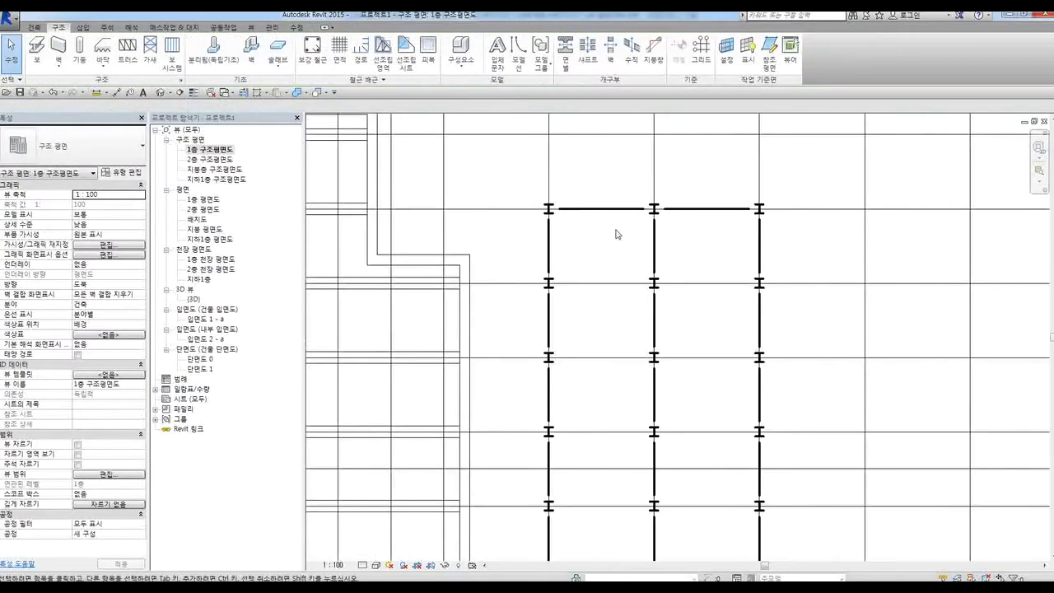
pyautogui.click(607, 211)
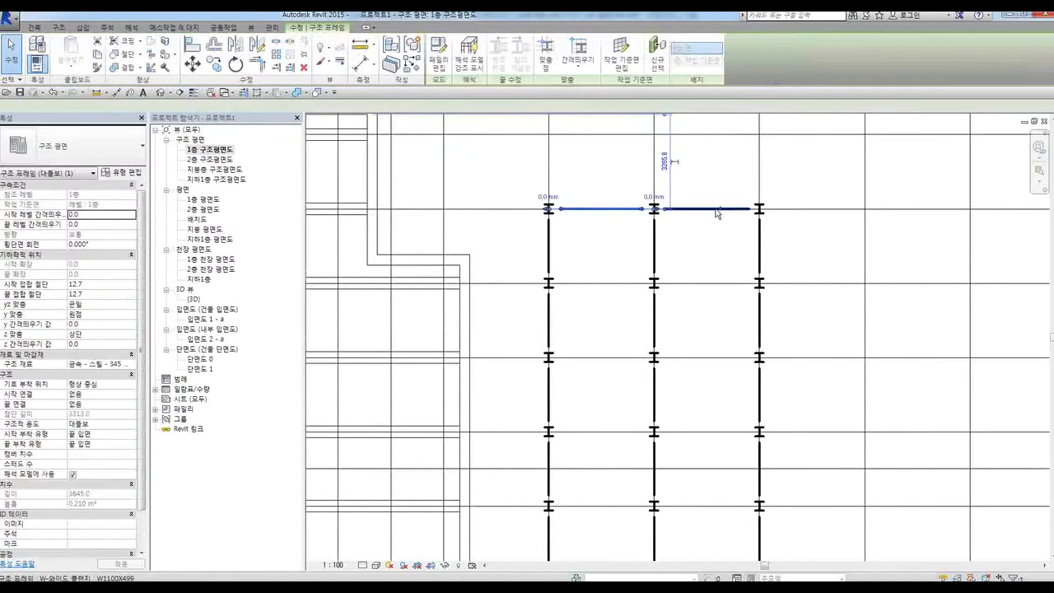
pyautogui.keyDown('ctrl'); pyautogui.click(716, 211); pyautogui.keyUp('ctrl')
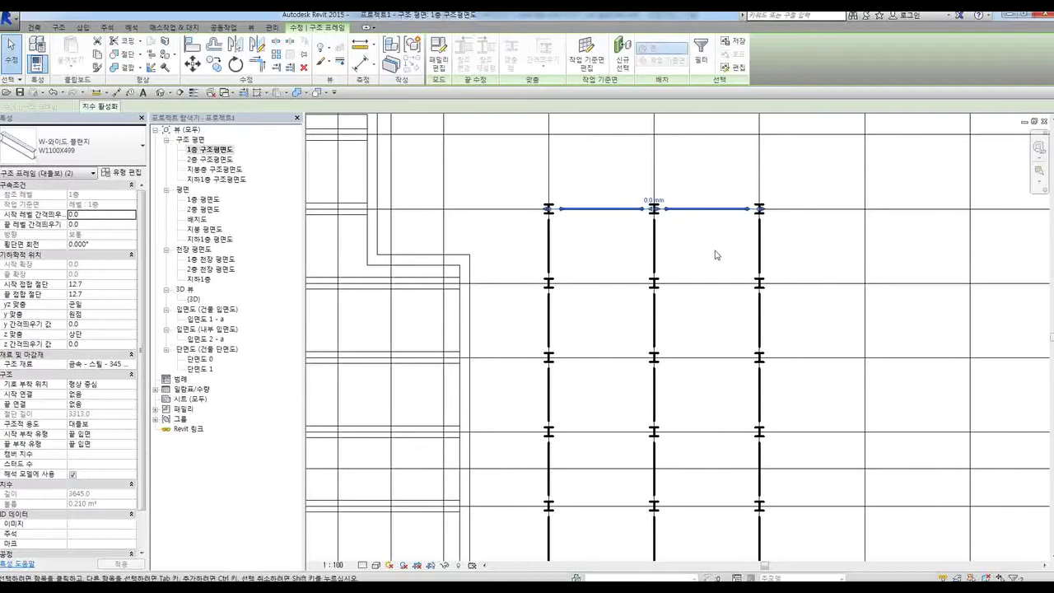
pyautogui.press('m')
pyautogui.press('v')
pyautogui.click(805, 210)
pyautogui.click(806, 285)
pyautogui.click(806, 357)
pyautogui.moveTo(811, 435); pyautogui.dragTo(787, 376, button='middle')
pyautogui.click(783, 375)
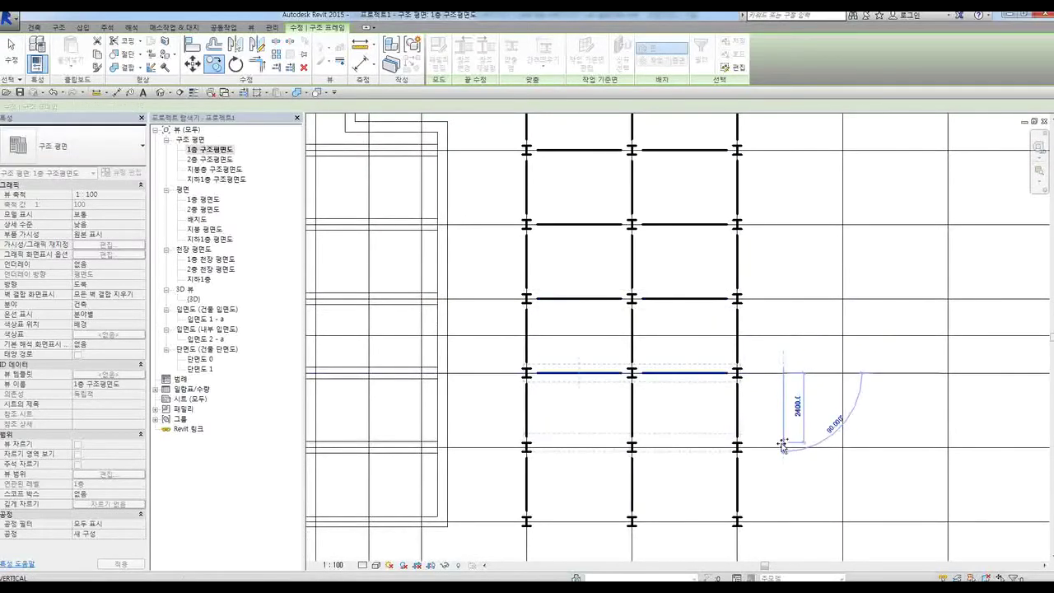
pyautogui.click(784, 449)
pyautogui.moveTo(785, 506); pyautogui.dragTo(772, 372, button='middle')
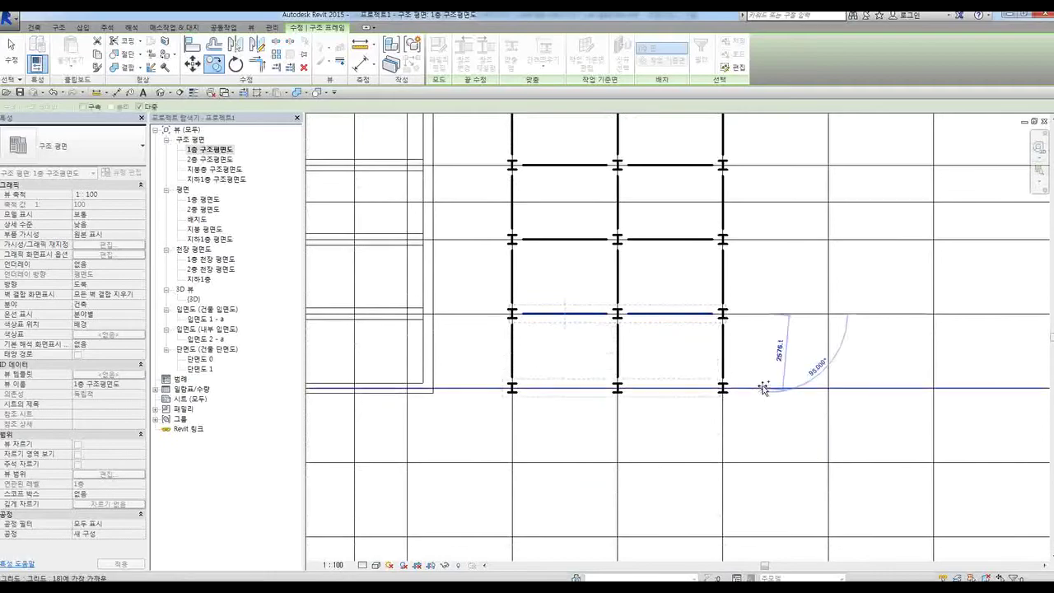
pyautogui.click(769, 388)
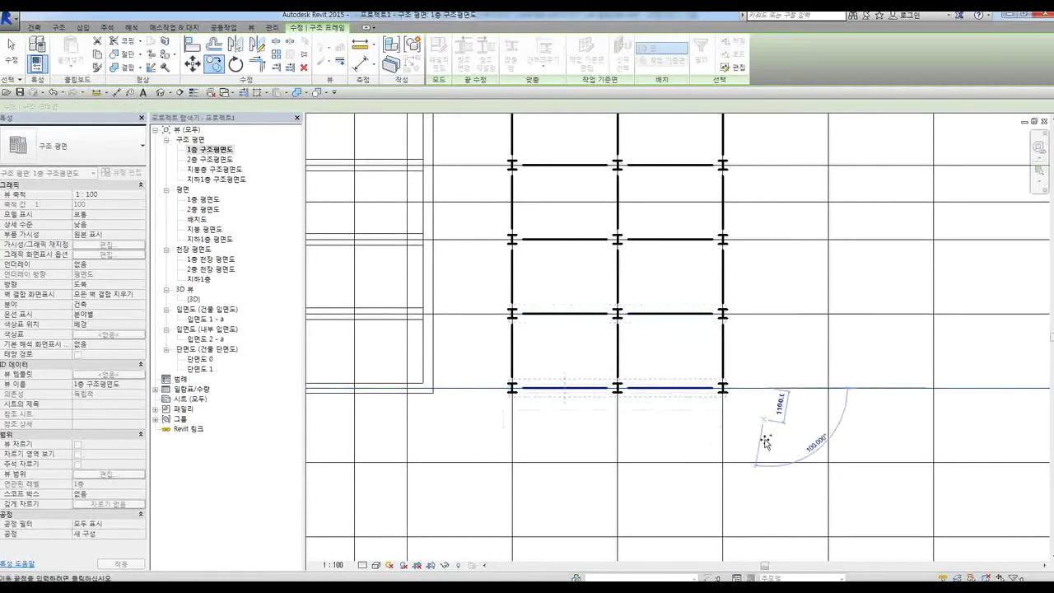
pyautogui.click(540, 466)
pyautogui.press('Escape')
pyautogui.press('Escape')
# Draw W1100X499 beams along grids 6, 7 and 8 from the grid 18 columns to grid 19
pyautogui.scroll(2, 538, 465)
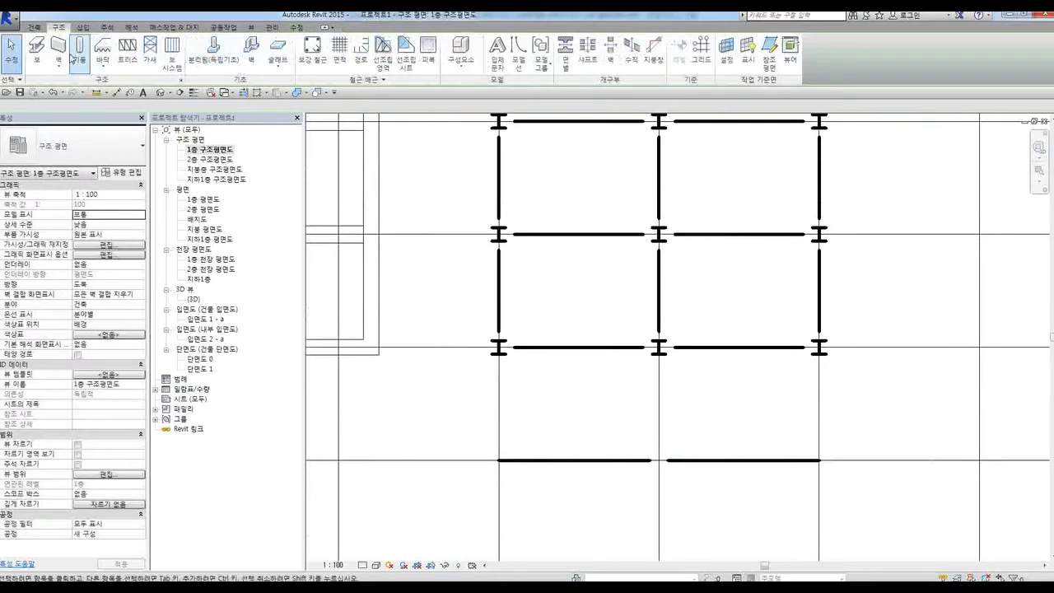
pyautogui.click(36, 49)
pyautogui.scroll(2, 494, 354)
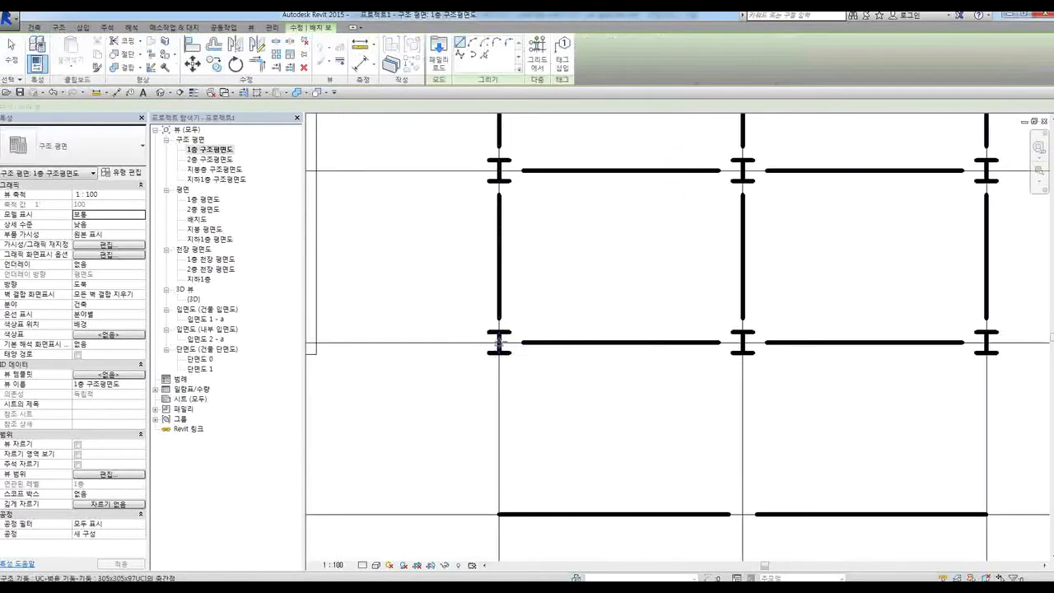
pyautogui.click(500, 345)
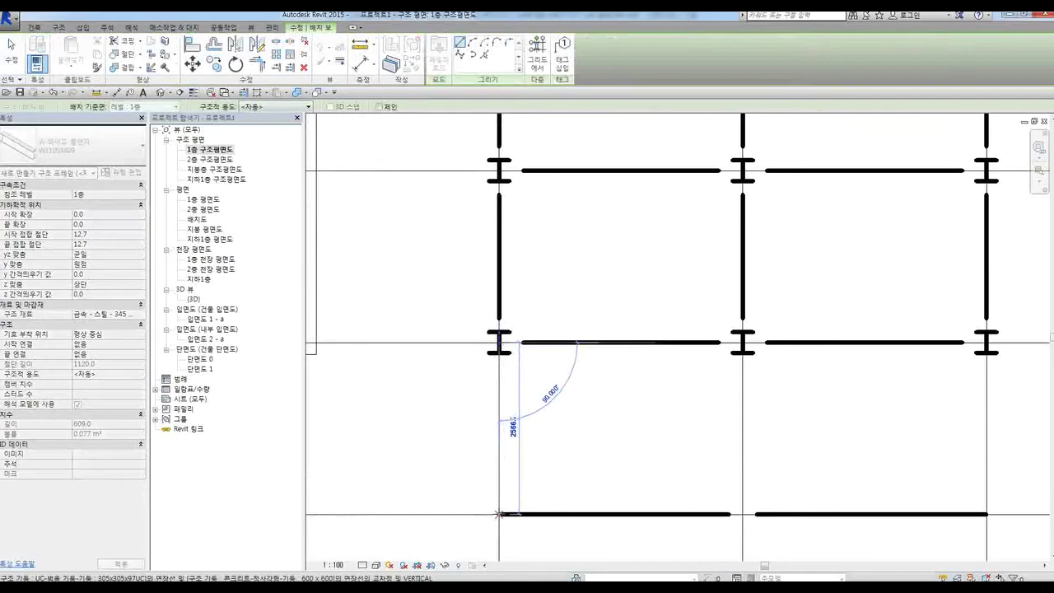
pyautogui.click(499, 515)
pyautogui.click(743, 341)
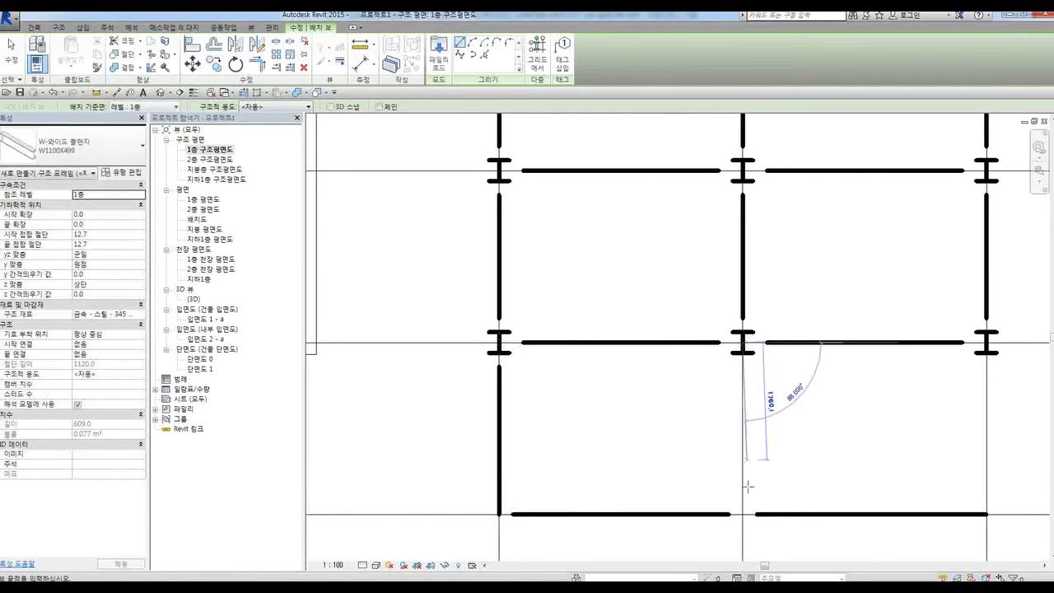
pyautogui.press('Escape')
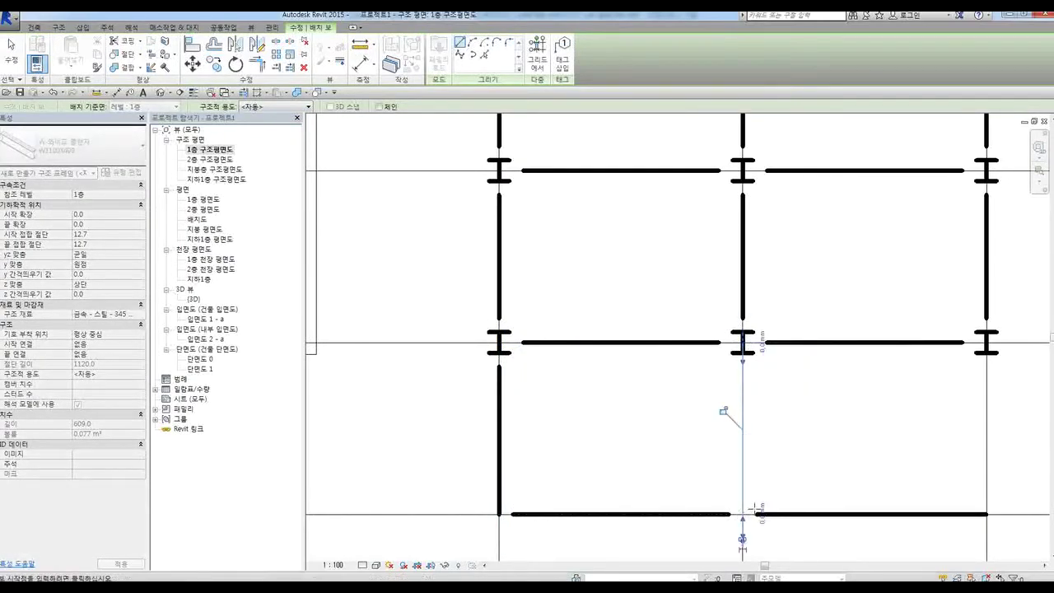
pyautogui.moveTo(984, 401); pyautogui.dragTo(841, 397, button='middle')
pyautogui.click(846, 340)
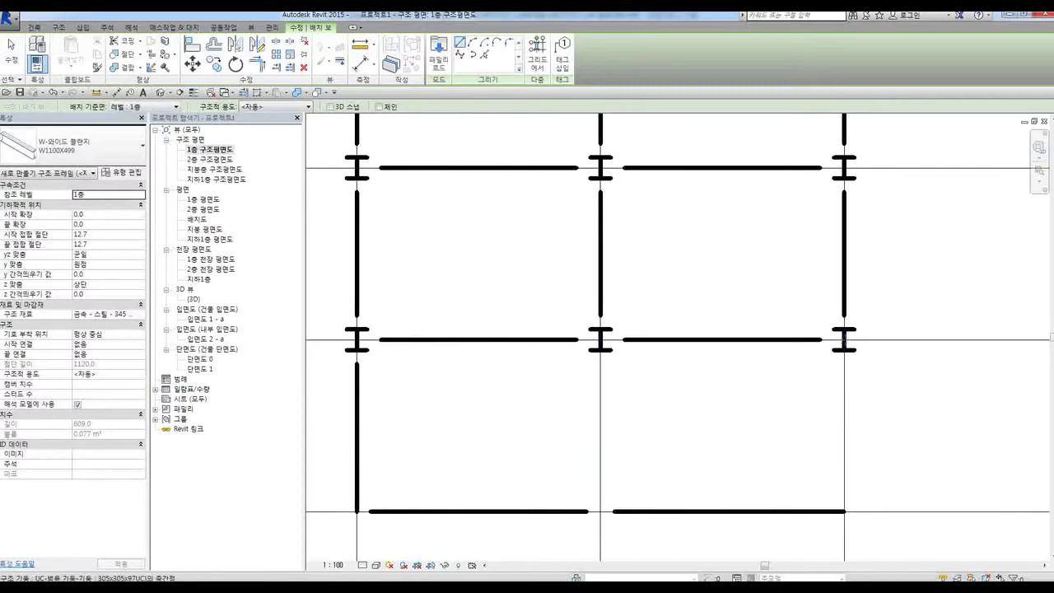
pyautogui.click(845, 512)
pyautogui.scroll(-2, 817, 414)
pyautogui.press('Escape')
pyautogui.press('Escape')
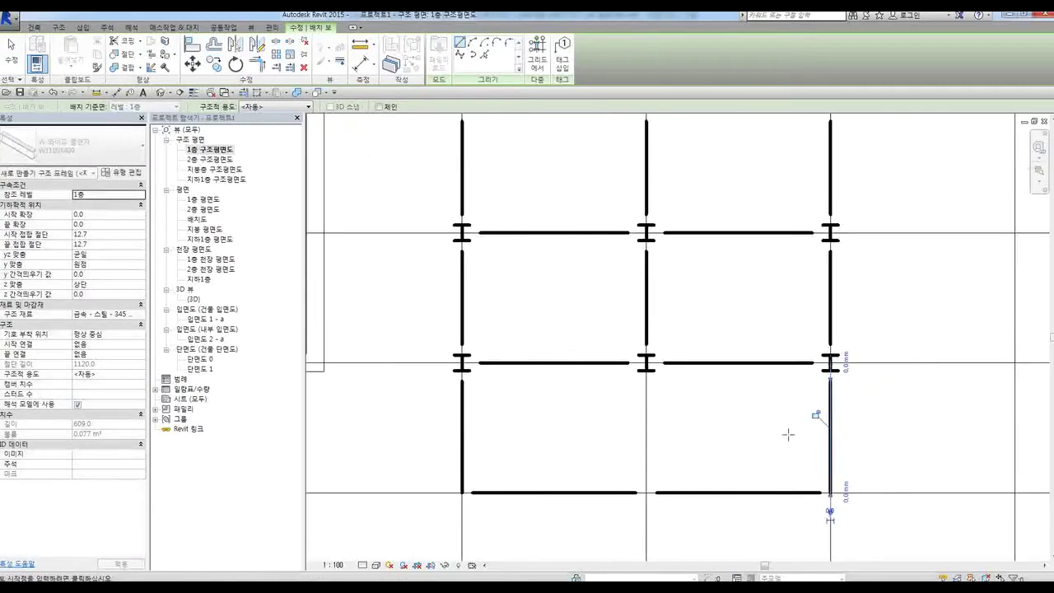
# Select the grid 6 beam below grid 18 and the adjoining grid 19 beam to check them individually
pyautogui.click(462, 424)
pyautogui.click(521, 494)
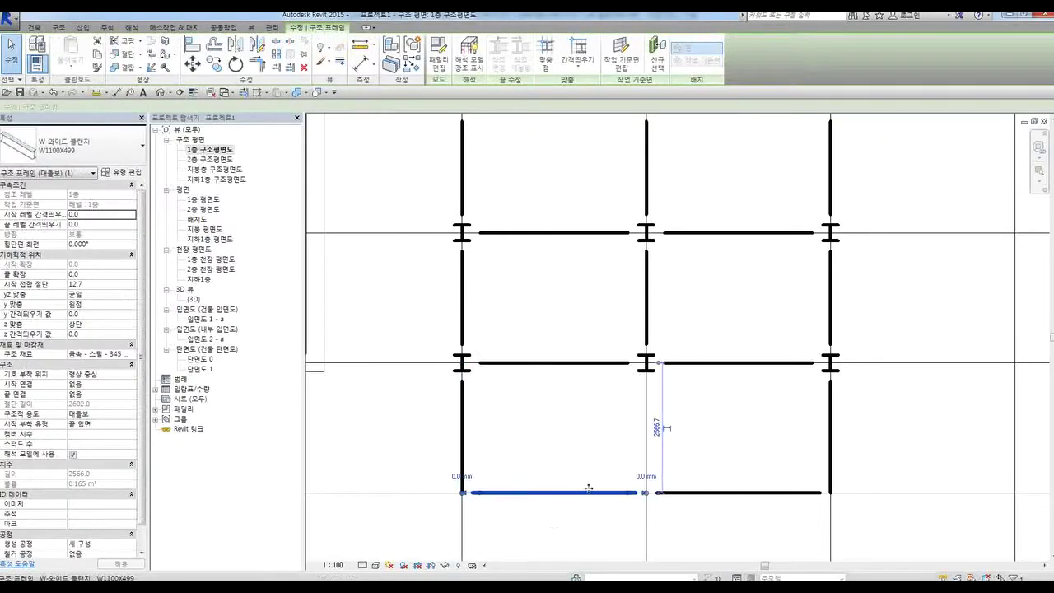
pyautogui.click(694, 419)
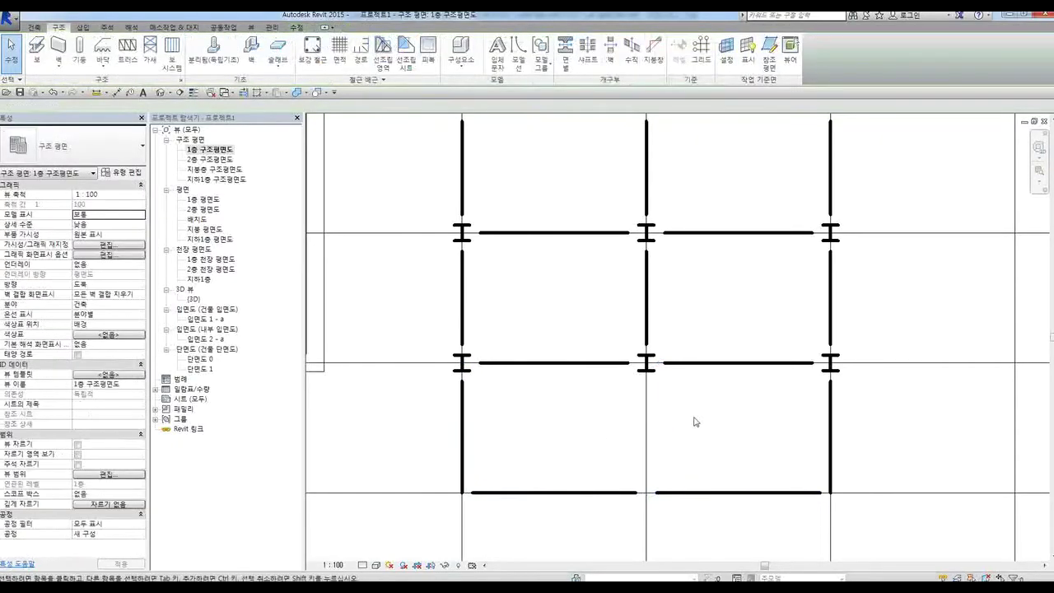
# Select the grid 7 beam below grid 18 and the adjoining grid 19 beam to compare their structural usage
pyautogui.click(648, 431)
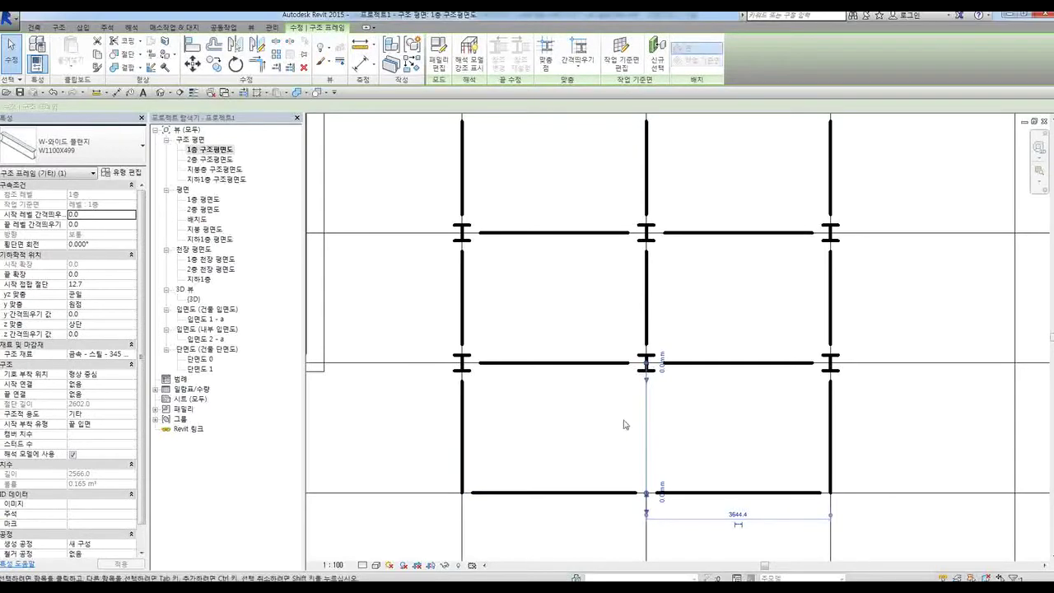
pyautogui.click(629, 418)
pyautogui.click(647, 414)
pyautogui.click(602, 418)
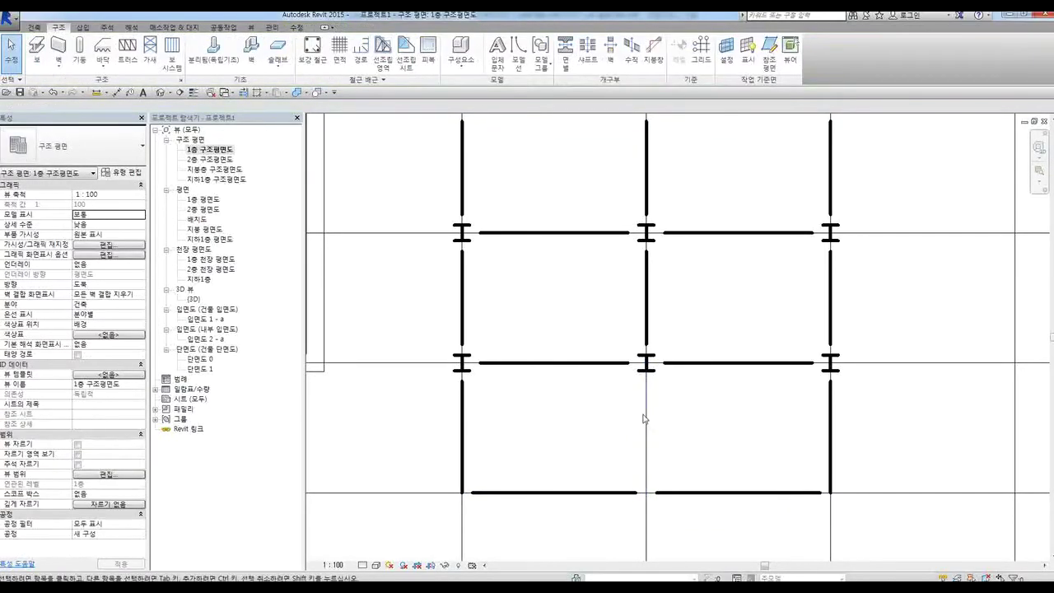
pyautogui.click(645, 419)
pyautogui.press('Escape')
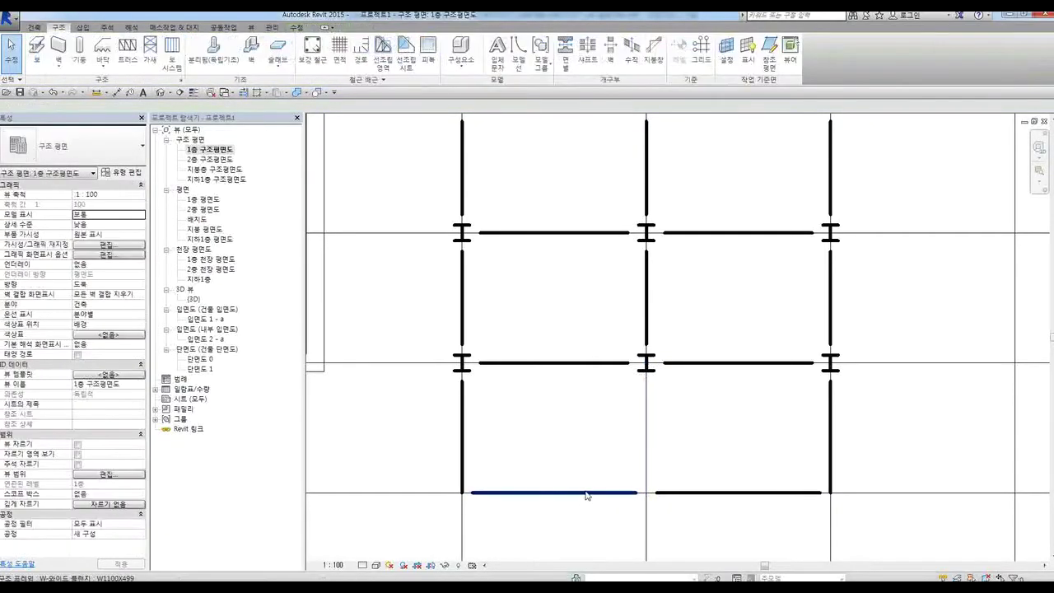
pyautogui.click(586, 493)
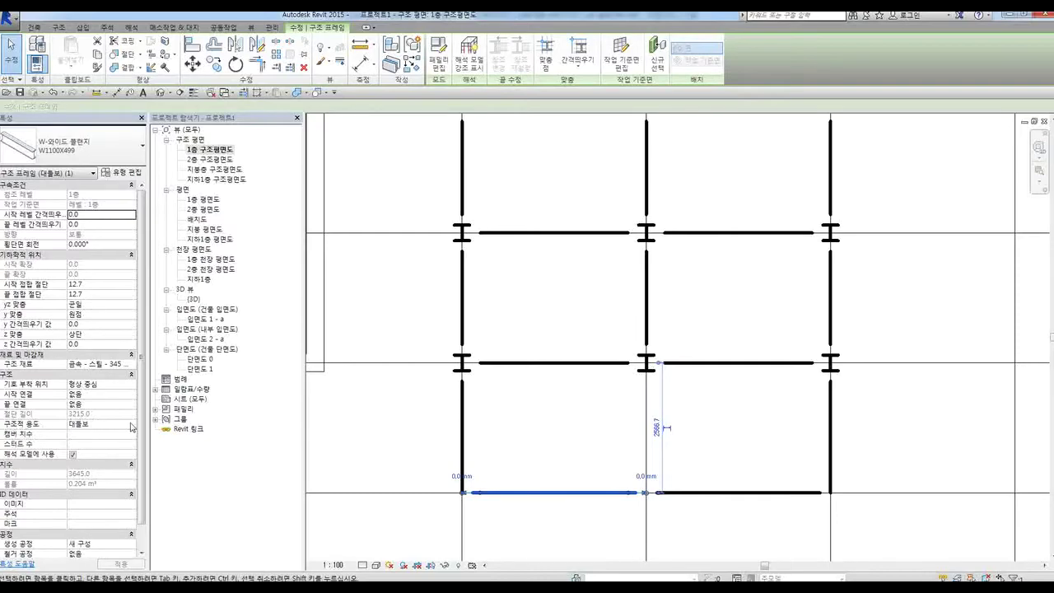
pyautogui.click(608, 456)
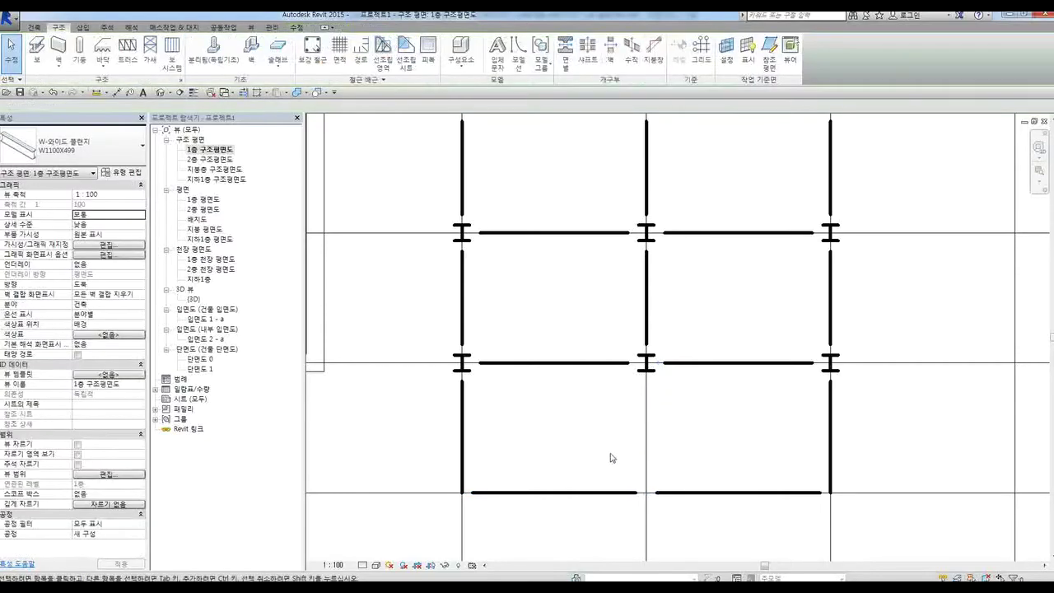
# Set the structural usage of the grid 7 beam between grids 18 and 19 to 기타
pyautogui.click(646, 452)
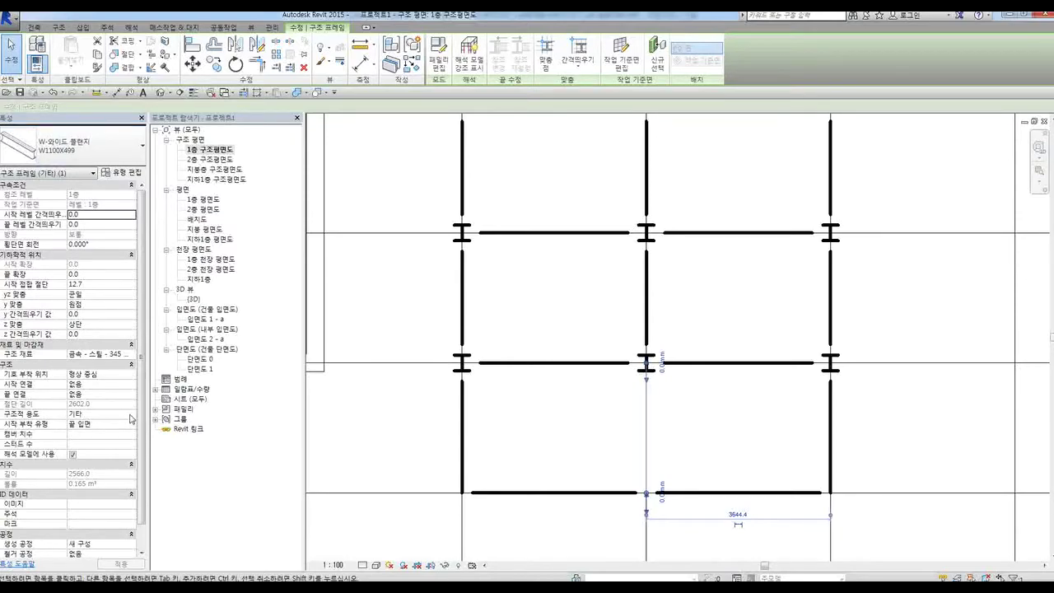
pyautogui.click(130, 419)
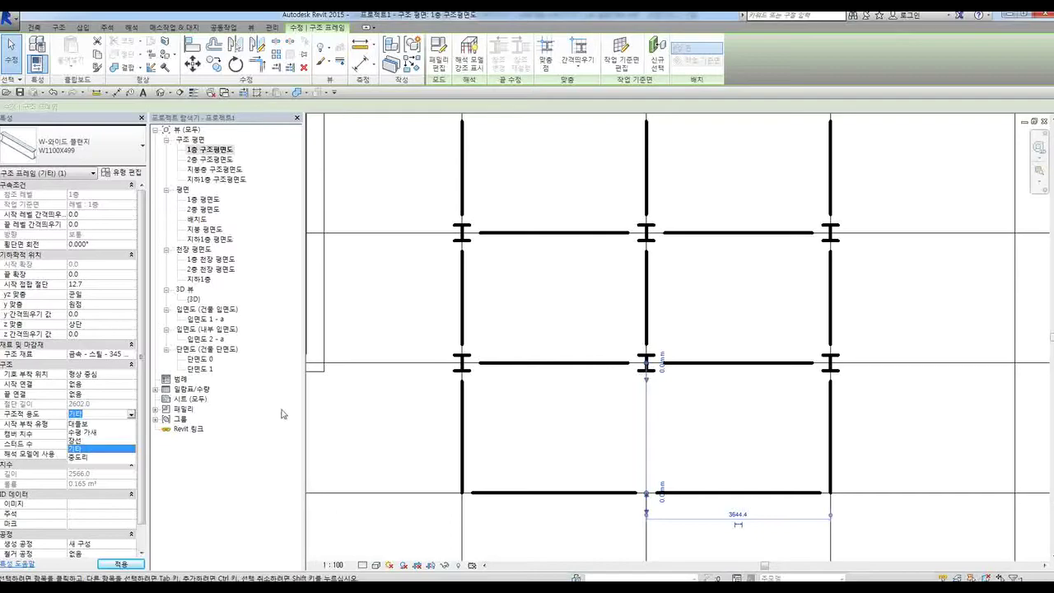
pyautogui.click(81, 451)
pyautogui.click(524, 441)
# Set the structural usage of the grid 6 and grid 8 beams below grid 18 and both grid 19 beams to 기타
pyautogui.click(465, 445)
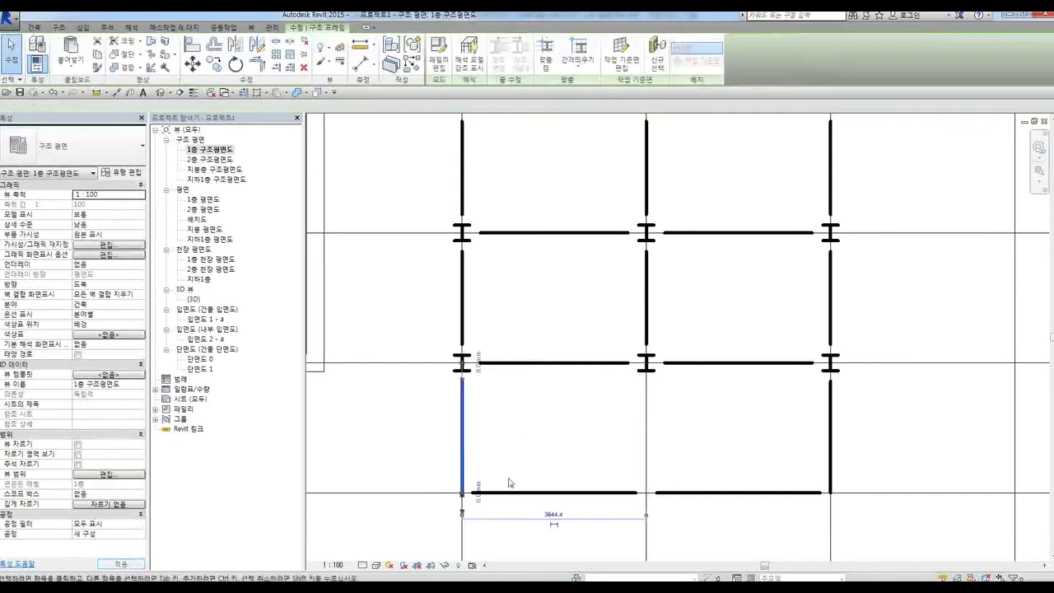
pyautogui.keyDown('ctrl'); pyautogui.click(532, 496); pyautogui.keyUp('ctrl')
pyautogui.keyDown('ctrl'); pyautogui.click(706, 496); pyautogui.keyUp('ctrl')
pyautogui.keyDown('ctrl'); pyautogui.click(830, 467); pyautogui.keyUp('ctrl')
pyautogui.click(129, 416)
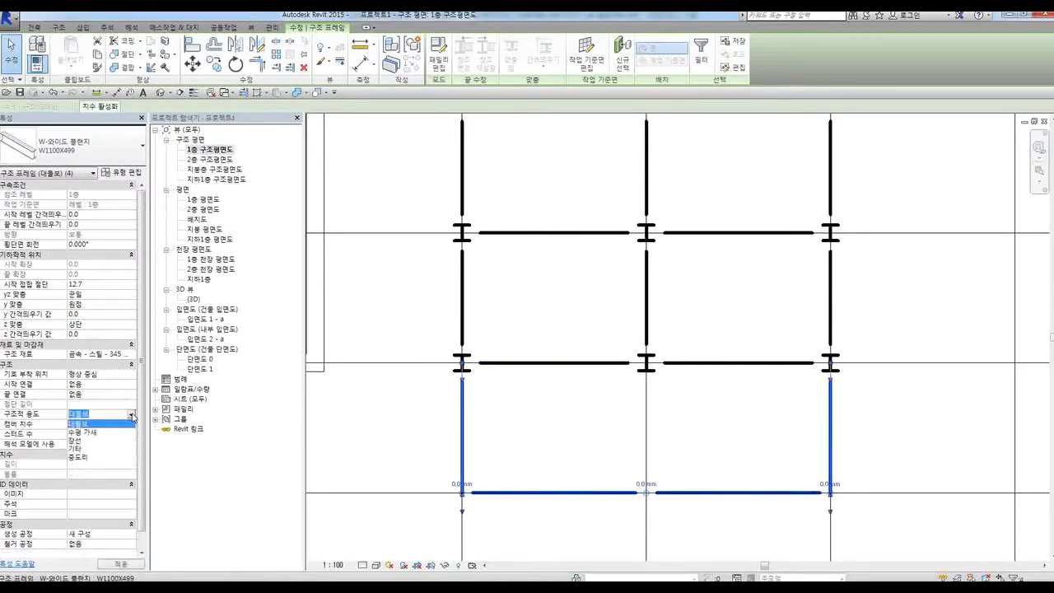
pyautogui.click(80, 452)
pyautogui.click(525, 465)
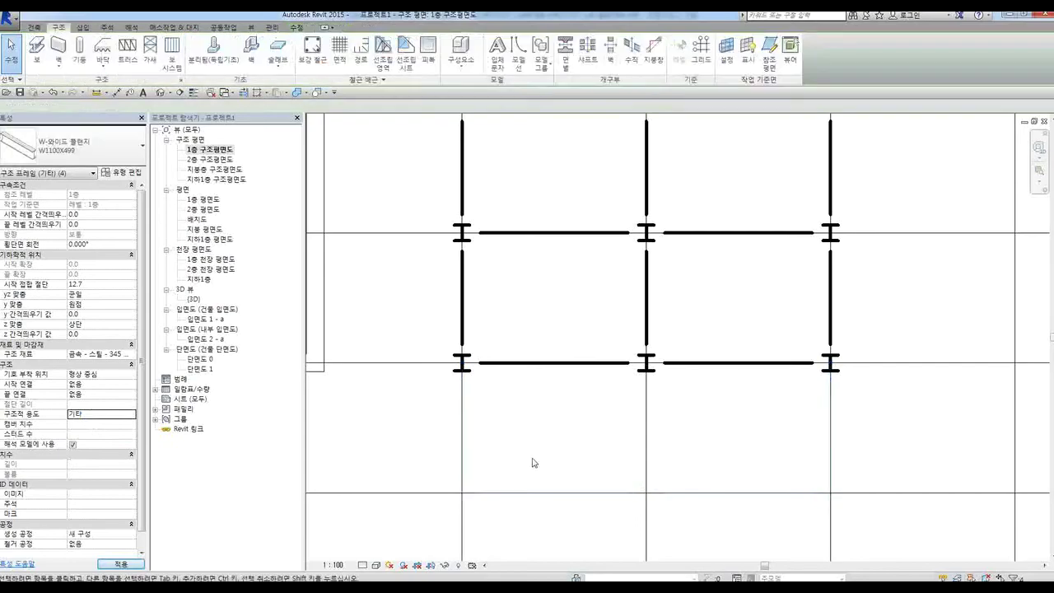
# Examine up close how the beams between grids 18 and 19 are displayed in plan
pyautogui.scroll(-2, 527, 463)
pyautogui.scroll(2, 590, 475)
pyautogui.scroll(3, 467, 495)
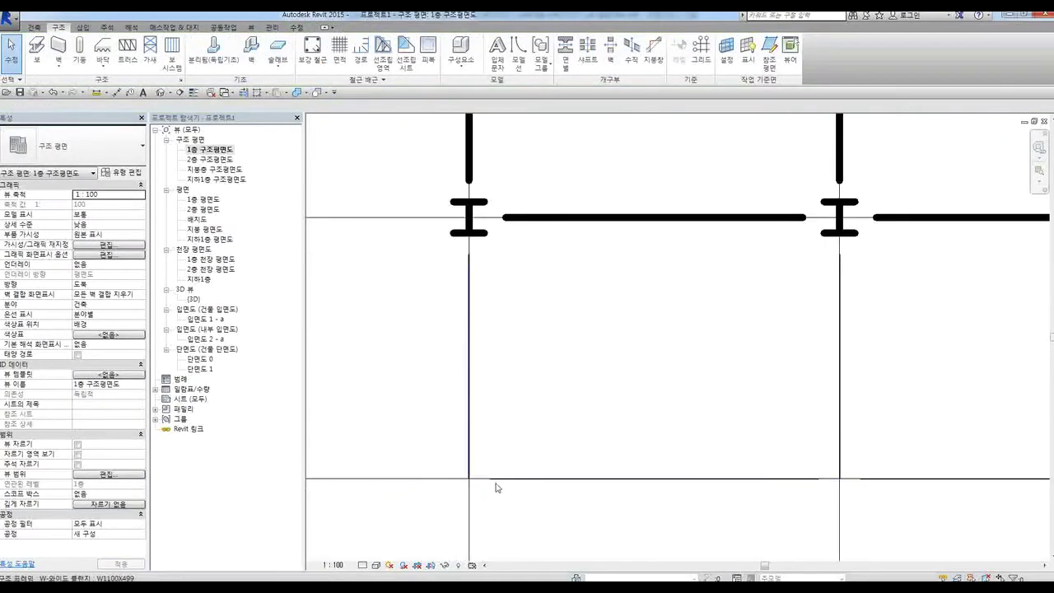
pyautogui.scroll(2, 494, 482)
pyautogui.scroll(-4, 407, 445)
pyautogui.moveTo(365, 417); pyautogui.dragTo(828, 474)
pyautogui.scroll(2, 426, 464)
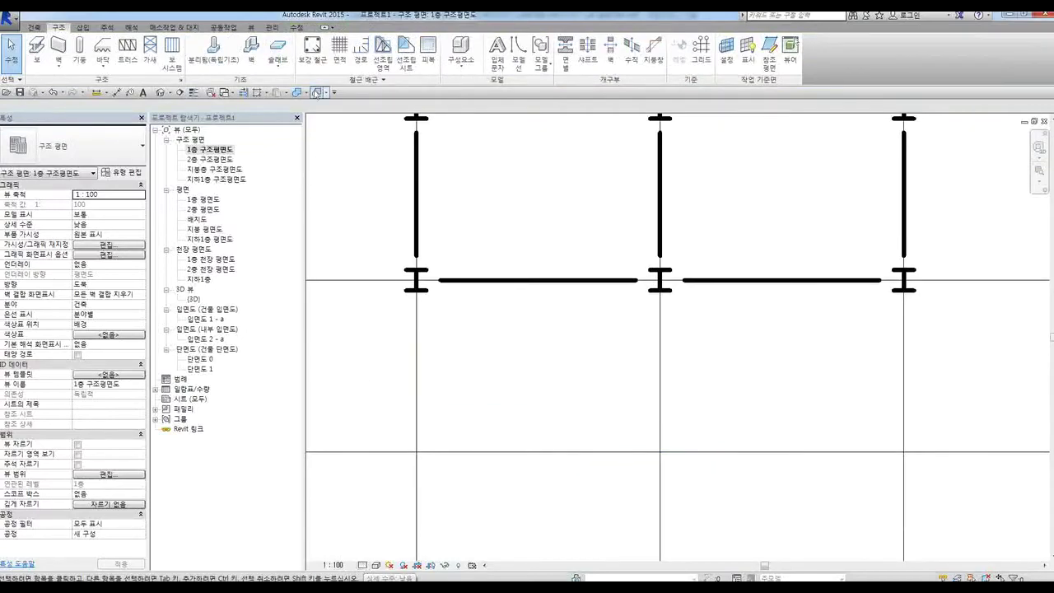
# Set the 1층 structural plan's detail level to 중간
pyautogui.click(335, 565)
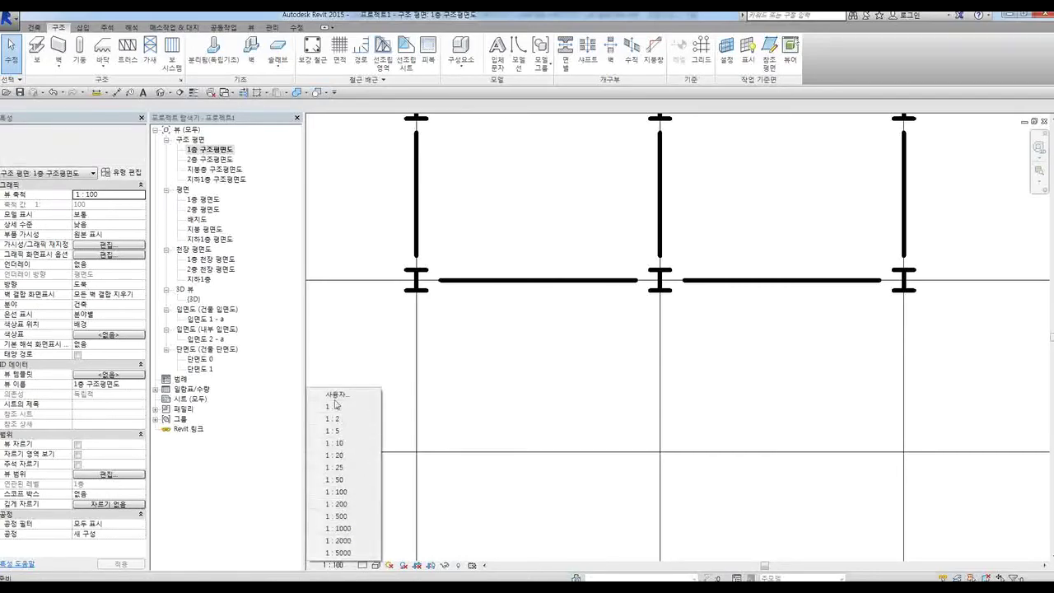
pyautogui.click(416, 525)
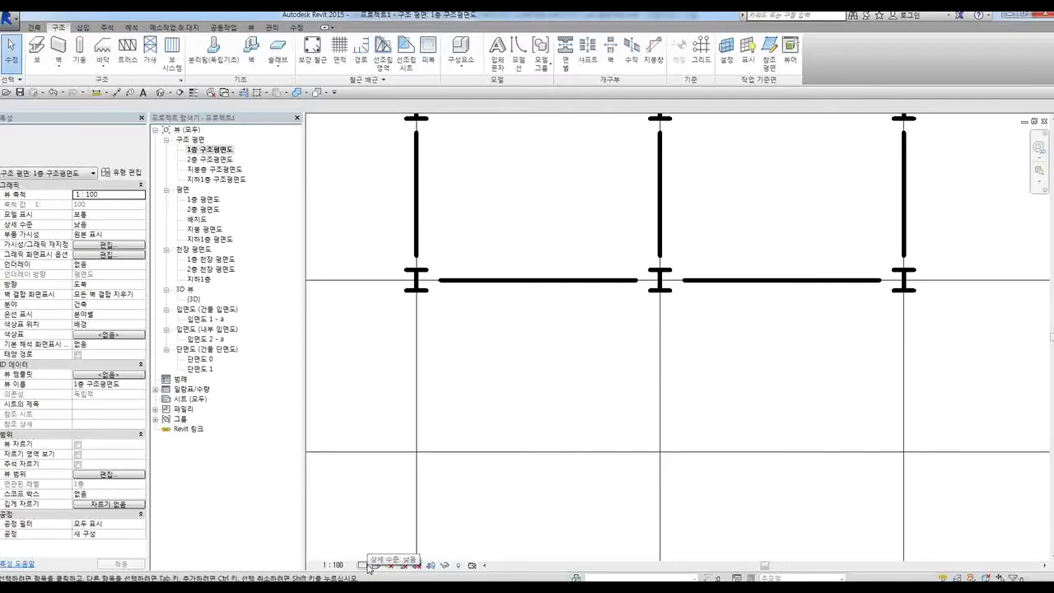
pyautogui.click(363, 565)
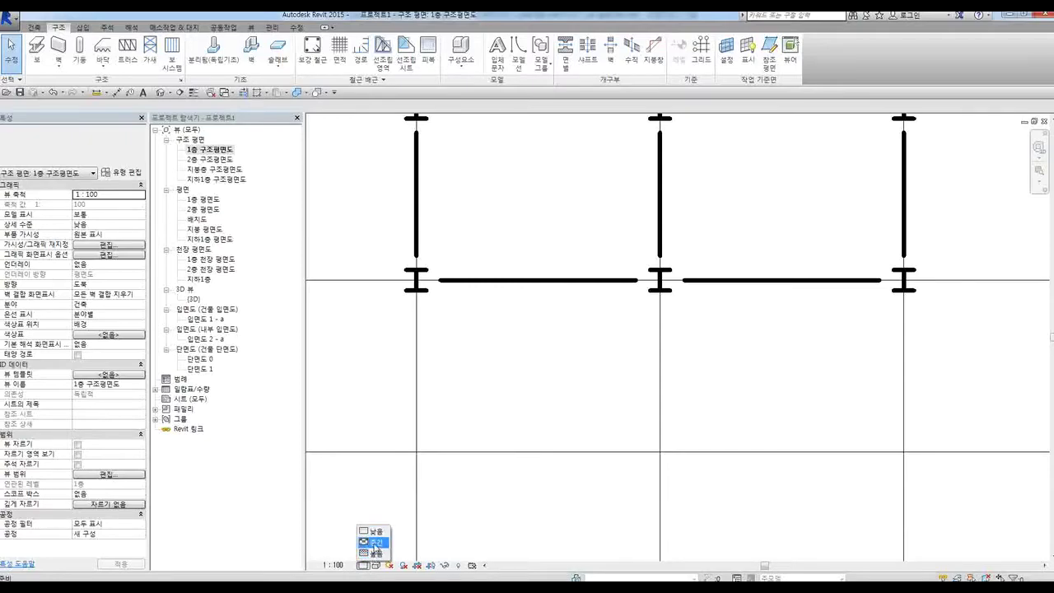
pyautogui.click(375, 544)
# Examine the steel beam outlines and their connections to the 305x305x97UC columns, selecting a beam and a column
pyautogui.scroll(-3, 476, 462)
pyautogui.scroll(5, 614, 340)
pyautogui.click(614, 340)
pyautogui.click(555, 383)
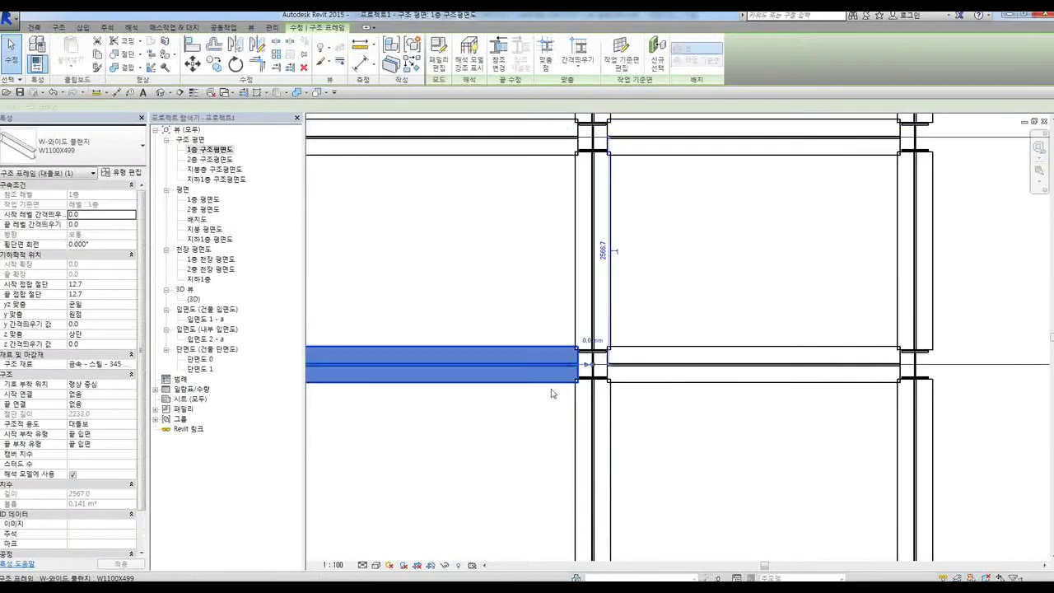
pyautogui.scroll(-4, 565, 402)
pyautogui.scroll(8, 479, 390)
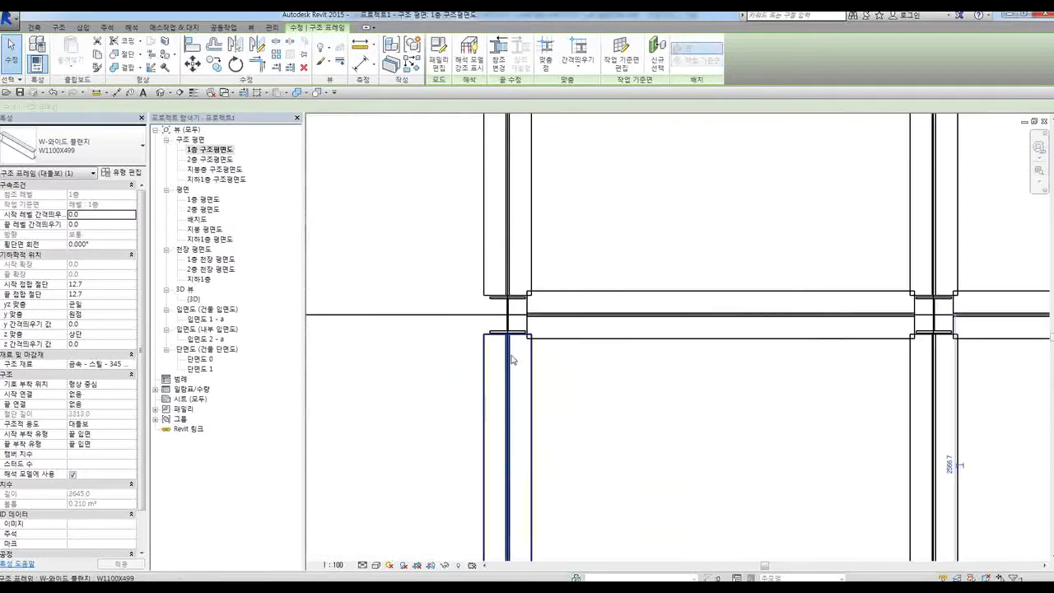
pyautogui.click(504, 329)
pyautogui.scroll(4, 505, 321)
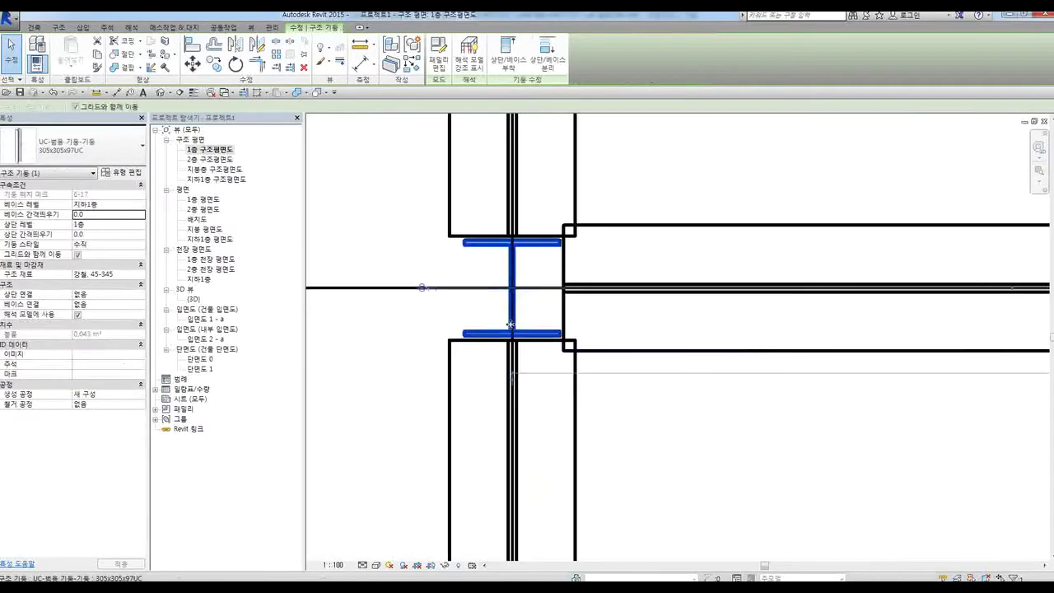
pyautogui.scroll(-7, 494, 293)
pyautogui.scroll(-3, 493, 292)
pyautogui.click(533, 350)
pyautogui.moveTo(543, 393); pyautogui.dragTo(518, 415, button='middle')
pyautogui.scroll(2, 503, 419)
# Set the plan view's detail level to 높음 and look over the steel frame
pyautogui.click(363, 565)
pyautogui.click(371, 551)
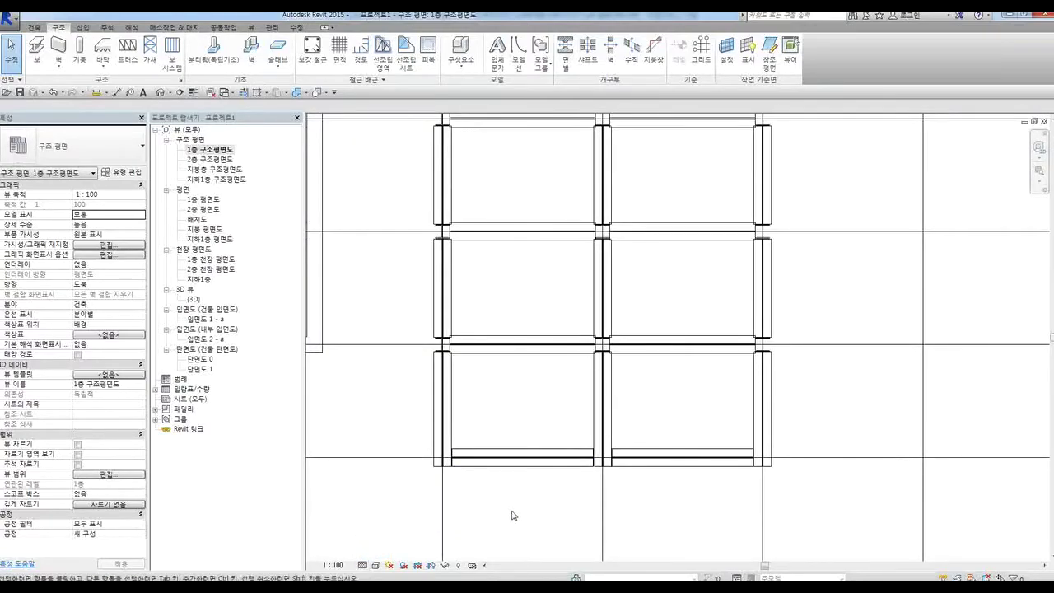
pyautogui.scroll(-5, 512, 516)
pyautogui.scroll(3, 500, 508)
# Switch the detail level to 중간 and back to 높음, and inspect the grid 19 beams
pyautogui.click(363, 566)
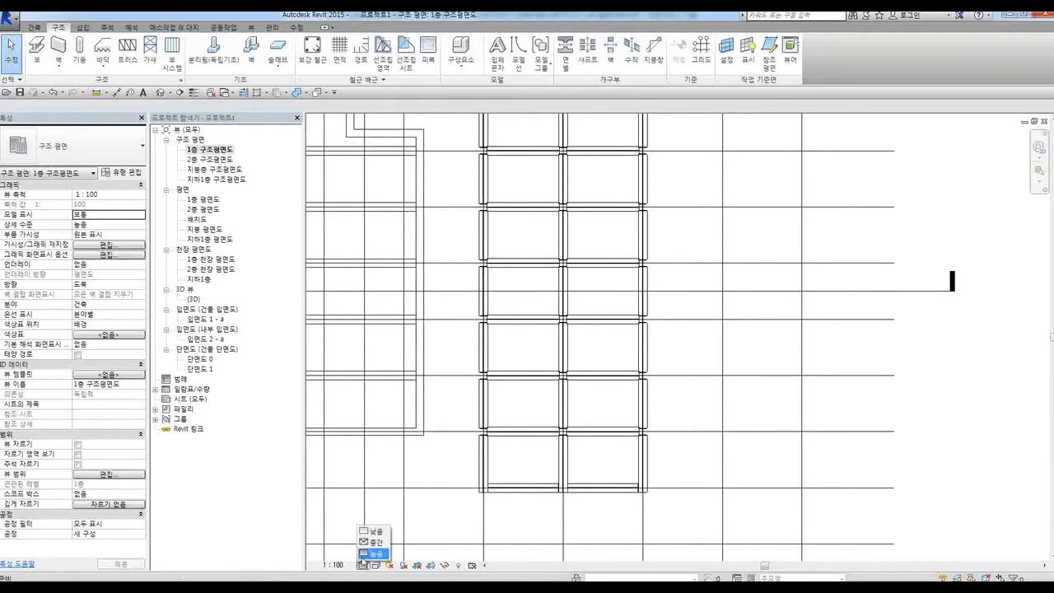
pyautogui.click(374, 544)
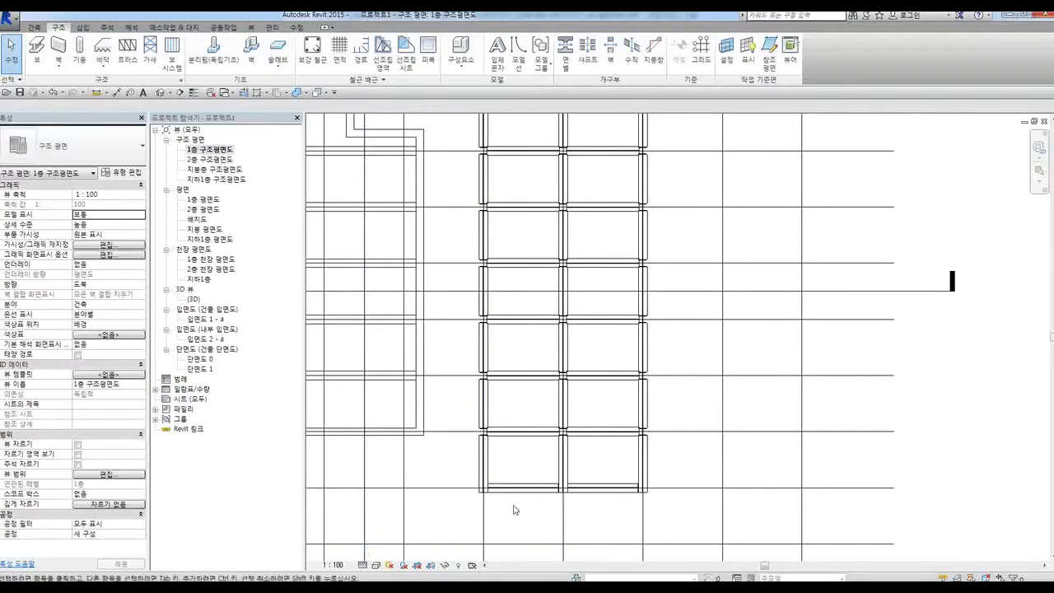
pyautogui.click(363, 566)
pyautogui.click(370, 551)
pyautogui.click(362, 566)
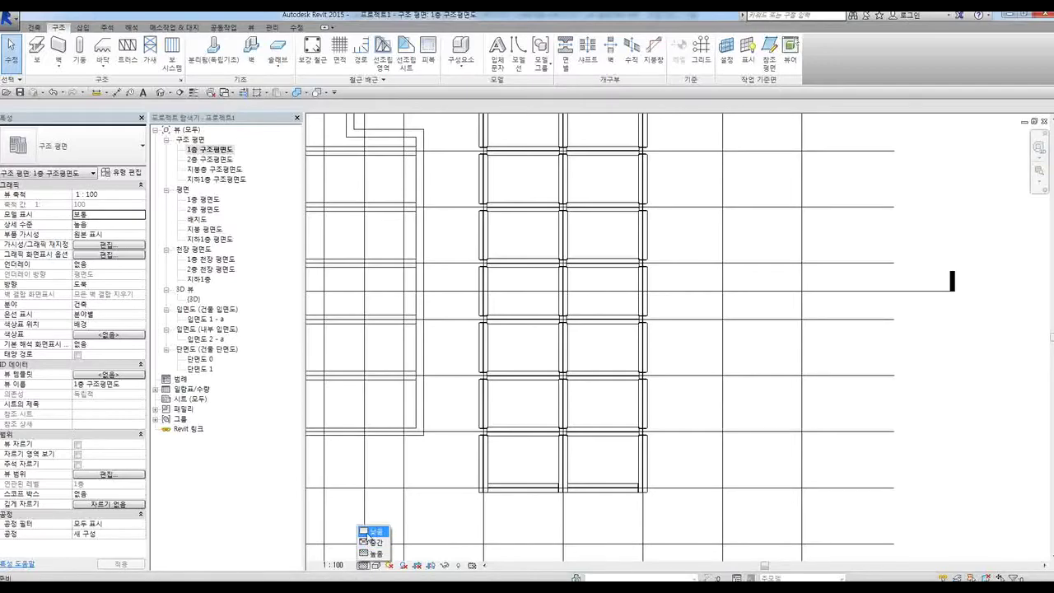
pyautogui.scroll(3, 530, 508)
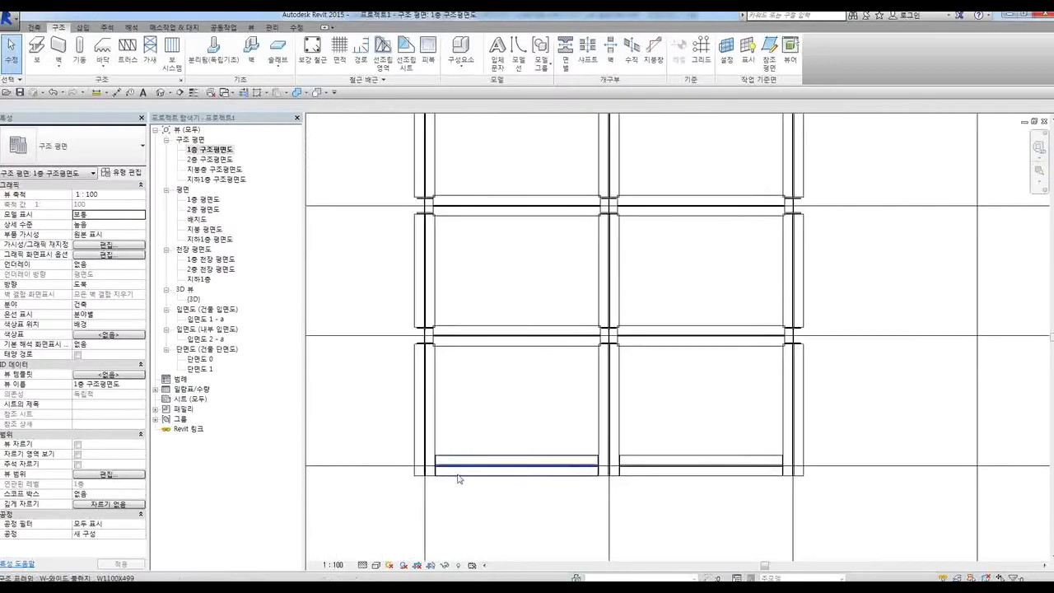
pyautogui.scroll(3, 449, 473)
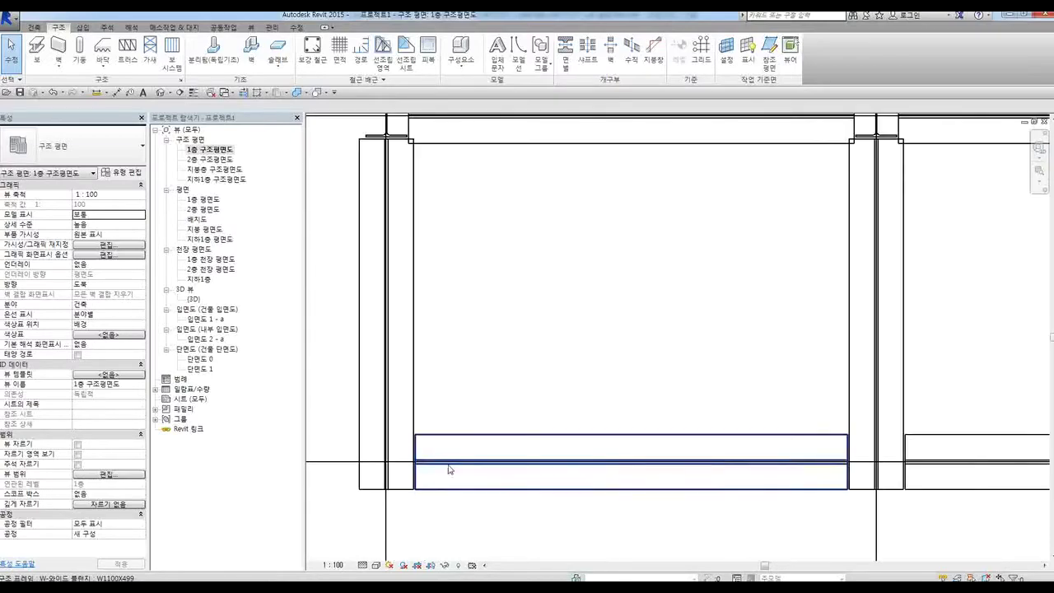
pyautogui.scroll(-1, 447, 478)
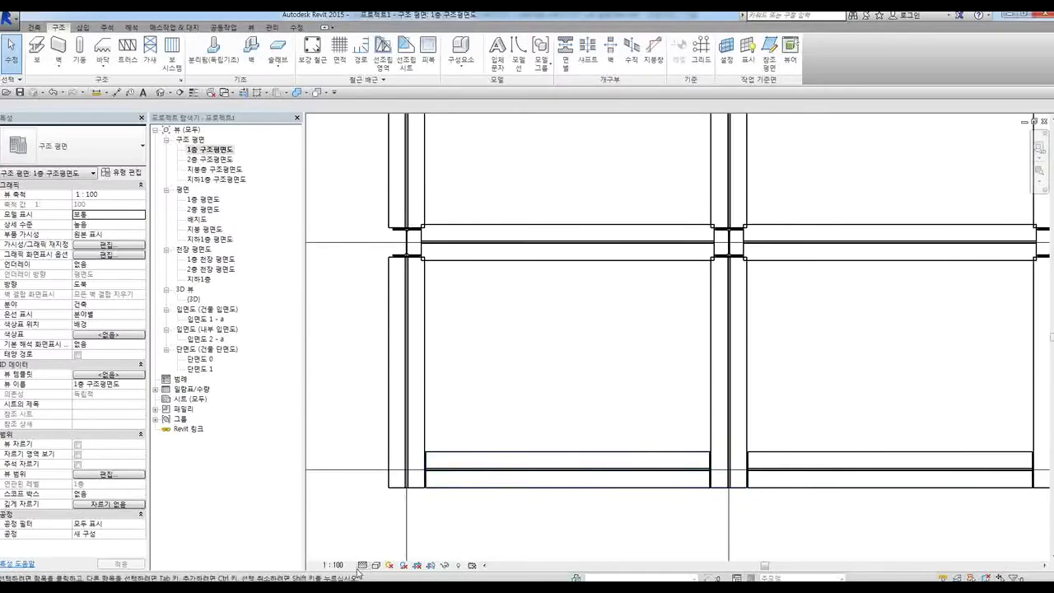
# Return the plan view's detail level to 낮음 and check the simplified steel frame display
pyautogui.click(363, 566)
pyautogui.click(370, 531)
pyautogui.scroll(-2, 482, 493)
pyautogui.scroll(2, 474, 382)
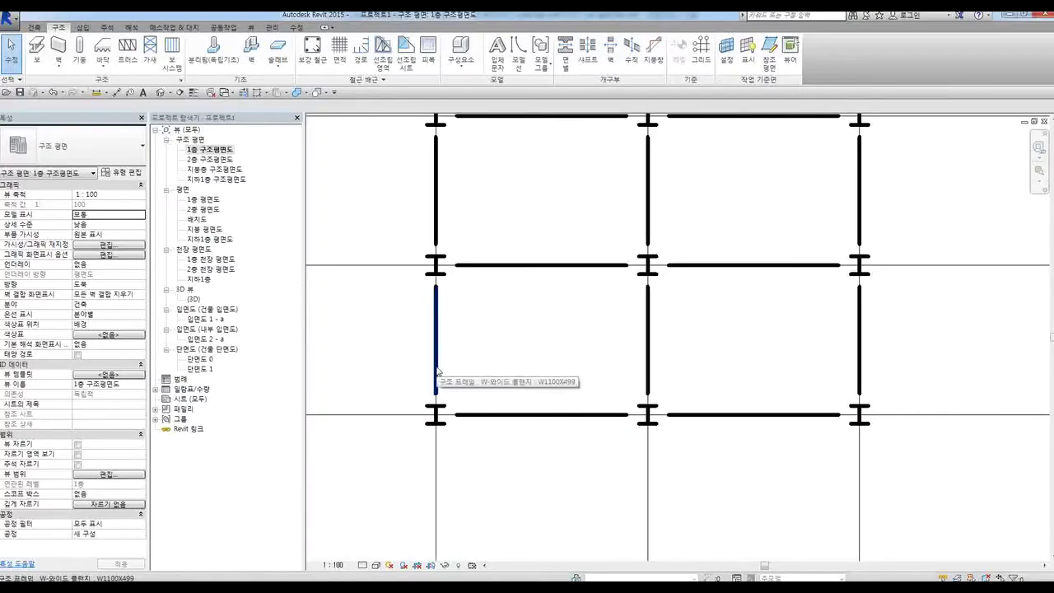
pyautogui.scroll(-2, 487, 519)
pyautogui.click(338, 565)
pyautogui.click(363, 566)
pyautogui.scroll(-1, 524, 495)
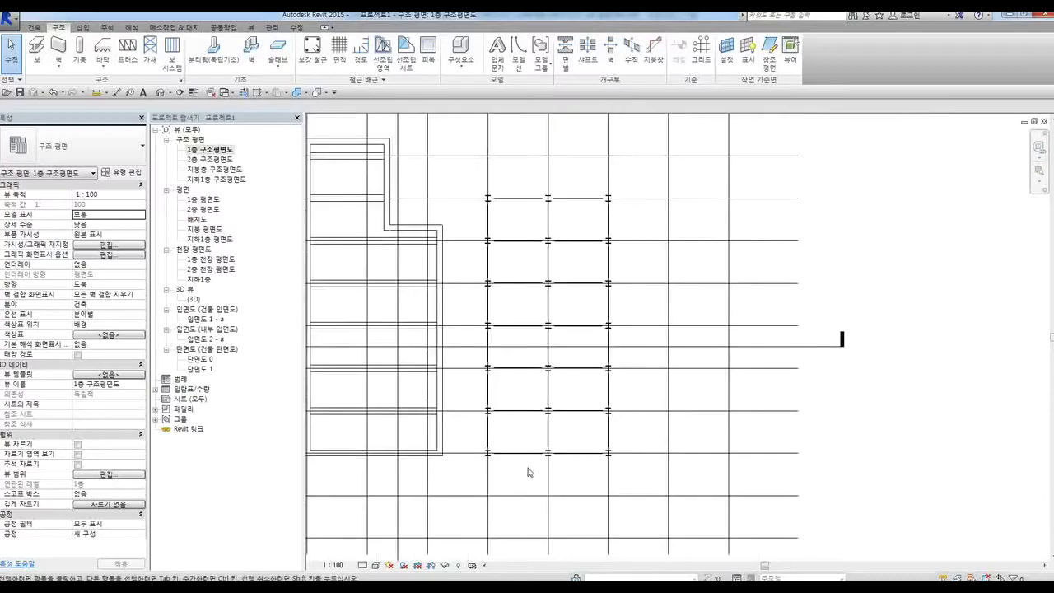
# Draw W1100X499 beams along grids 6, 7 and 8 from the grid 12 columns up to the adjacent horizontal grid above
pyautogui.scroll(2, 496, 195)
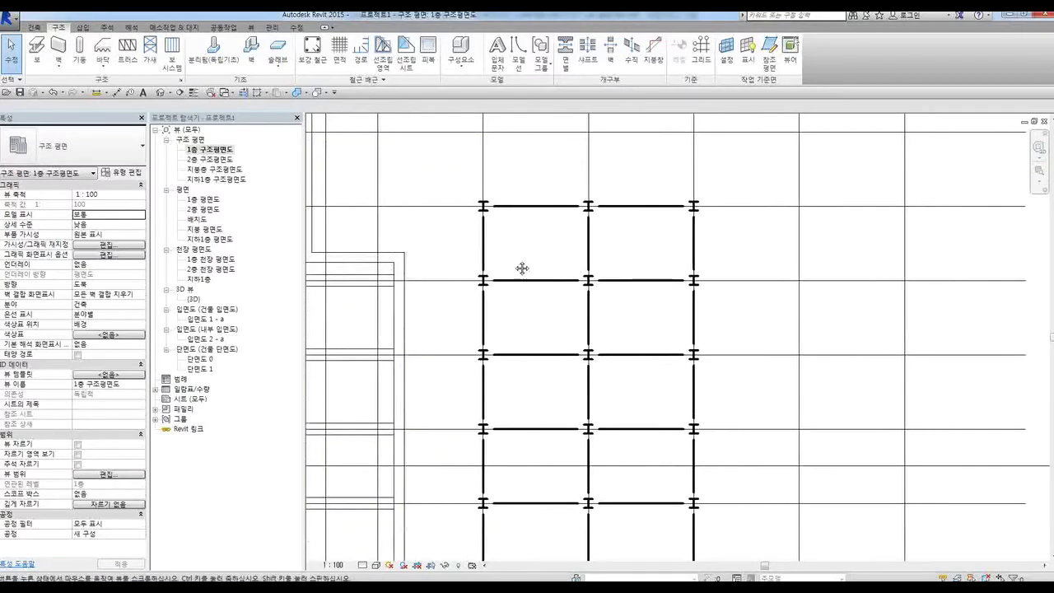
pyautogui.moveTo(500, 259); pyautogui.dragTo(458, 419, button='middle')
pyautogui.scroll(-1, 511, 331)
pyautogui.scroll(1, 511, 317)
pyautogui.moveTo(544, 353); pyautogui.dragTo(449, 377, button='middle')
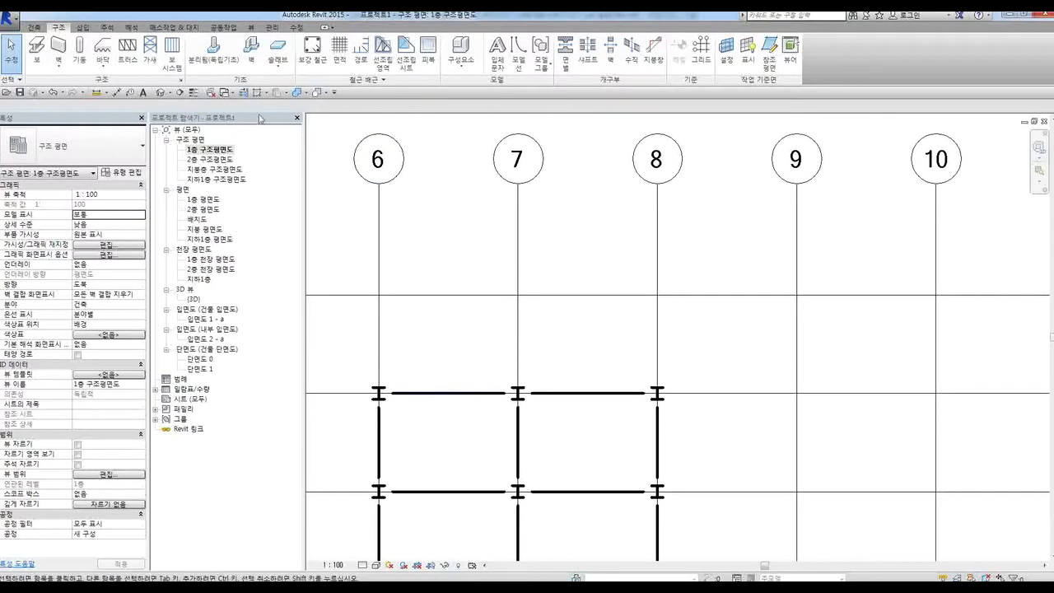
pyautogui.click(36, 51)
pyautogui.scroll(2, 378, 394)
pyautogui.click(378, 392)
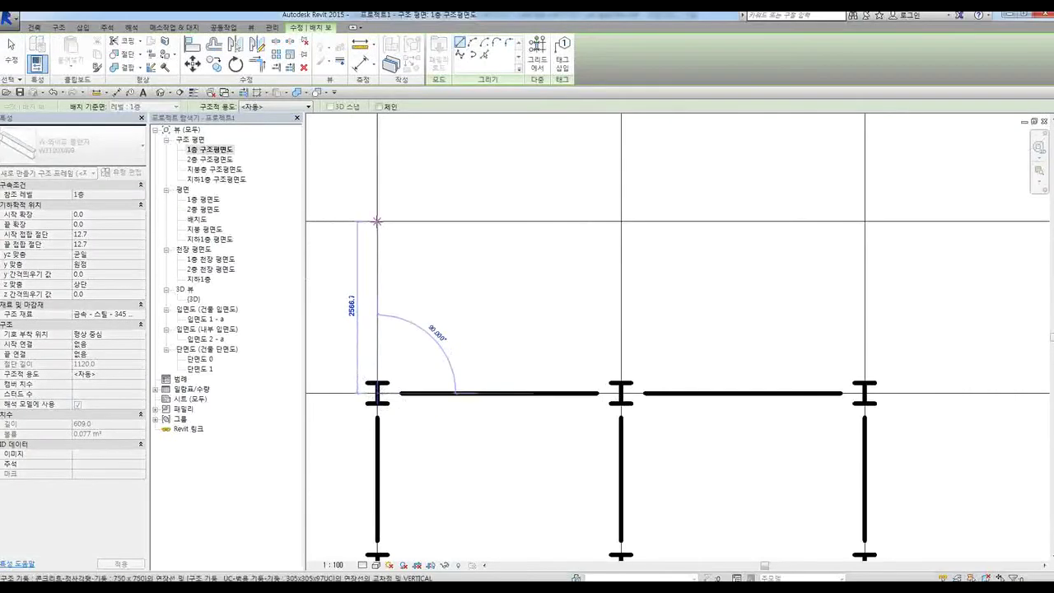
pyautogui.click(378, 220)
pyautogui.click(621, 393)
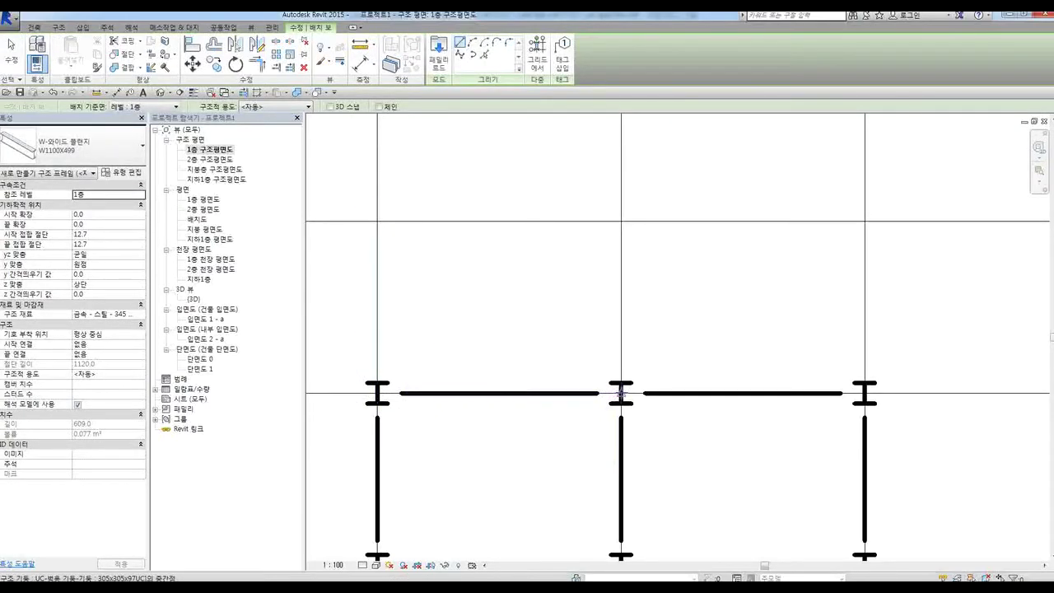
pyautogui.click(621, 221)
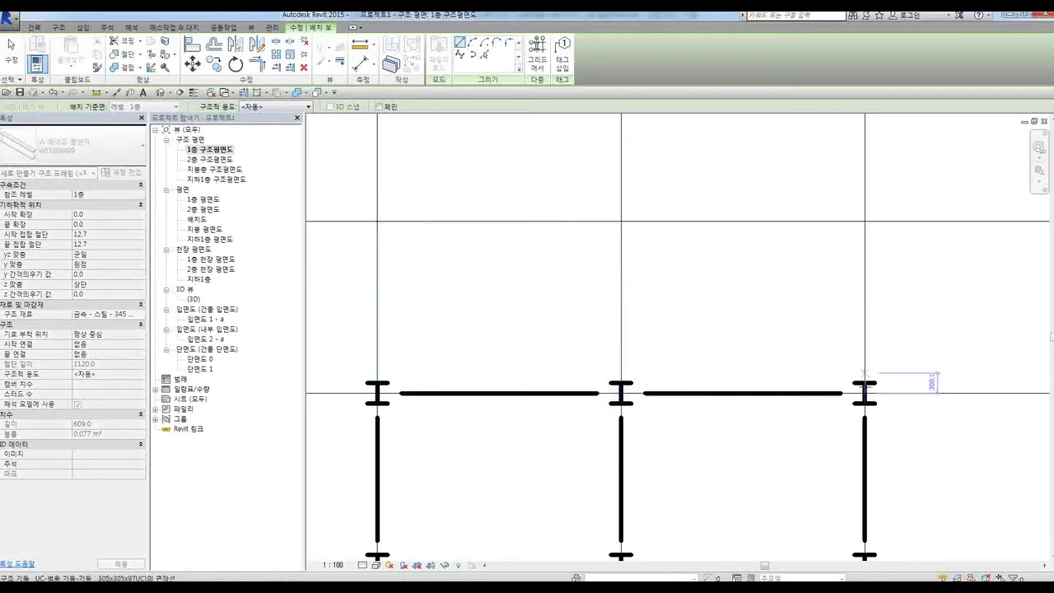
pyautogui.click(865, 393)
pyautogui.click(865, 221)
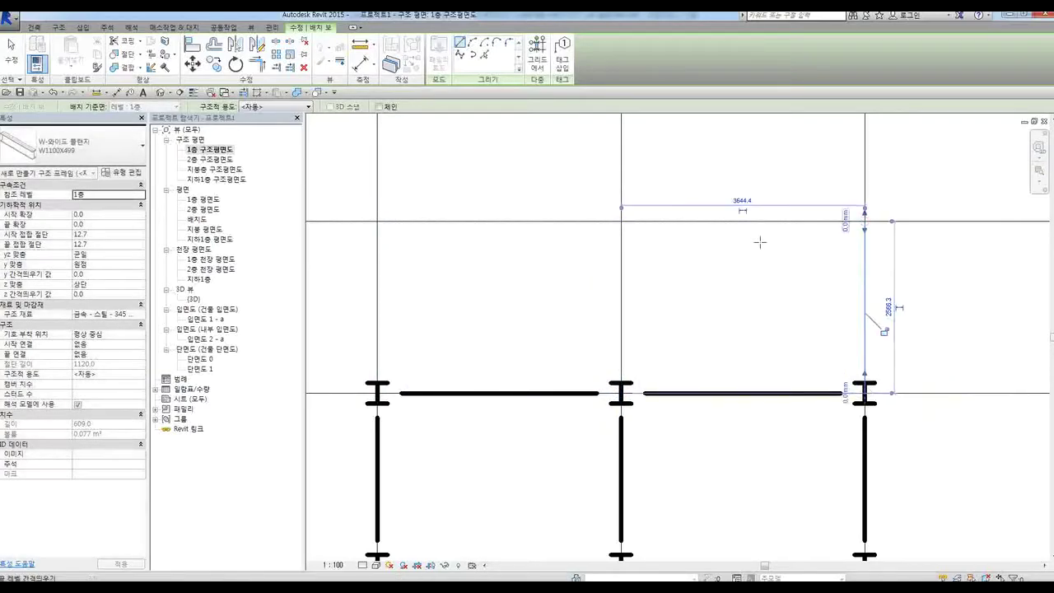
# Try to draw two W1100X499 beams along grid 11, from grid 6 to grid 7 and from grid 7 to grid 8
pyautogui.click(378, 221)
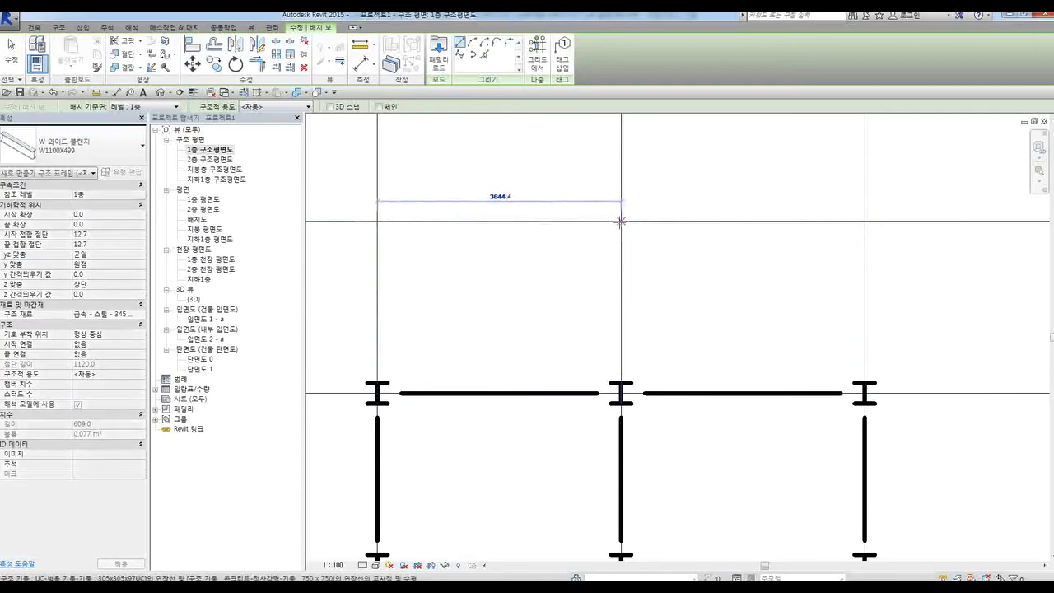
pyautogui.click(621, 221)
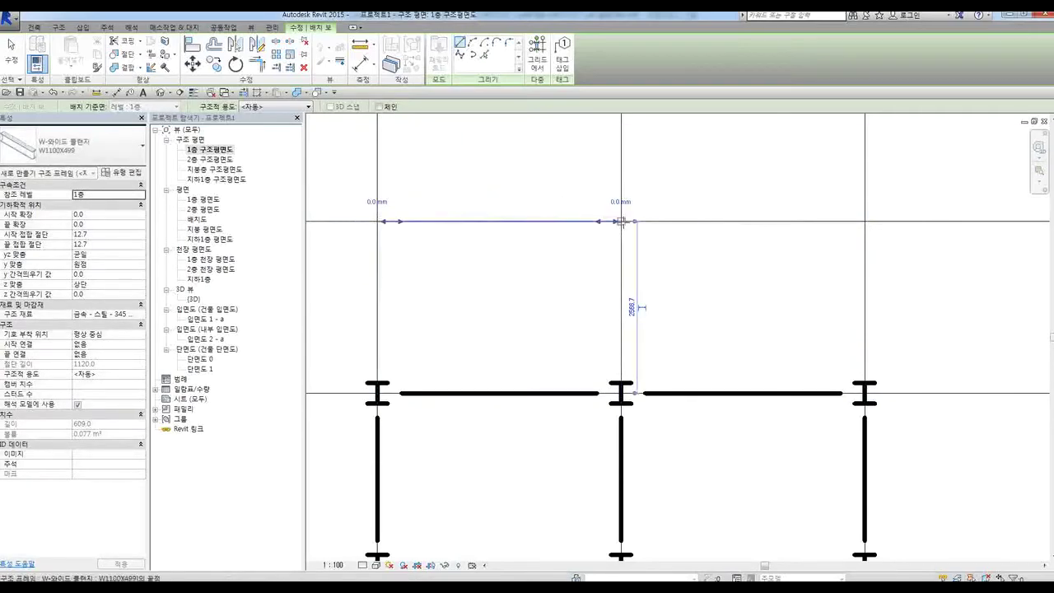
pyautogui.click(865, 221)
pyautogui.press('Escape')
pyautogui.scroll(-3, 669, 252)
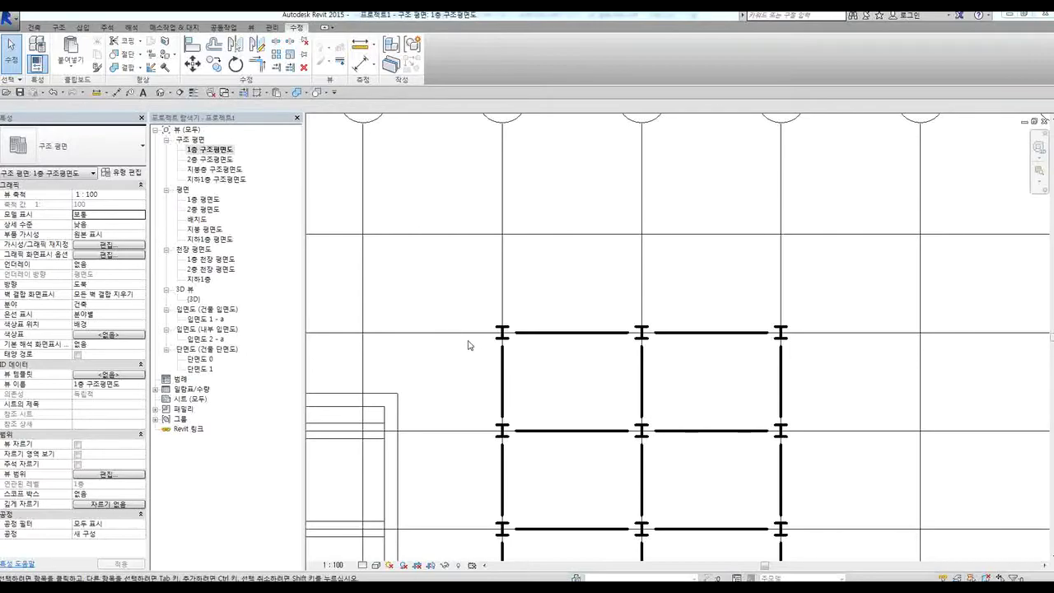
# Open the {3D} view and examine the concrete frame, the walled block and the steel frame from several angles
pyautogui.click(191, 299)
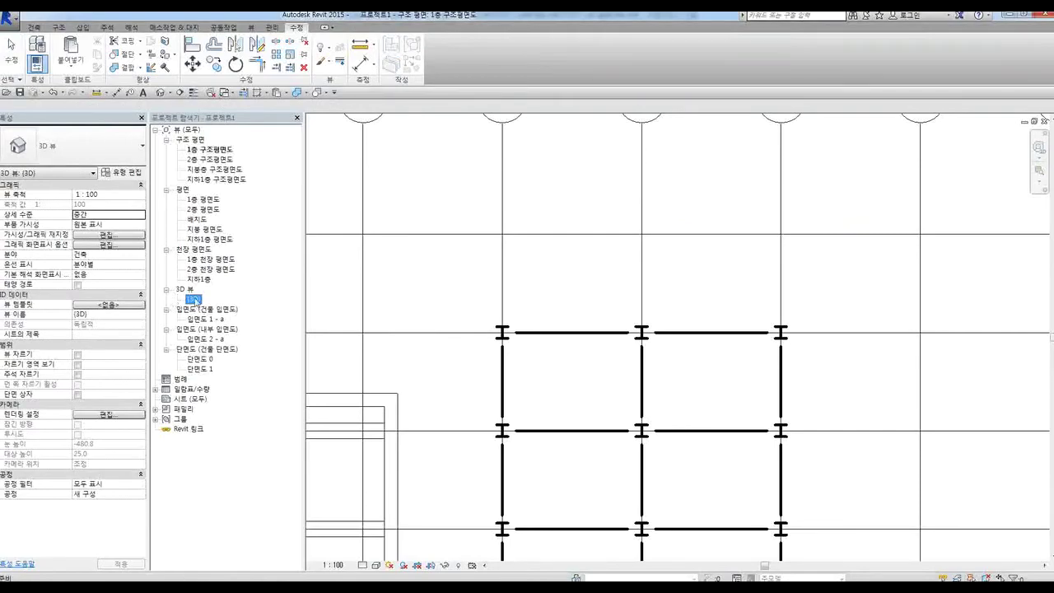
pyautogui.doubleClick(196, 301)
pyautogui.keyDown('shift'); pyautogui.moveTo(721, 250); pyautogui.dragTo(657, 409, button='middle'); pyautogui.keyUp('shift')
pyautogui.scroll(-5, 715, 355)
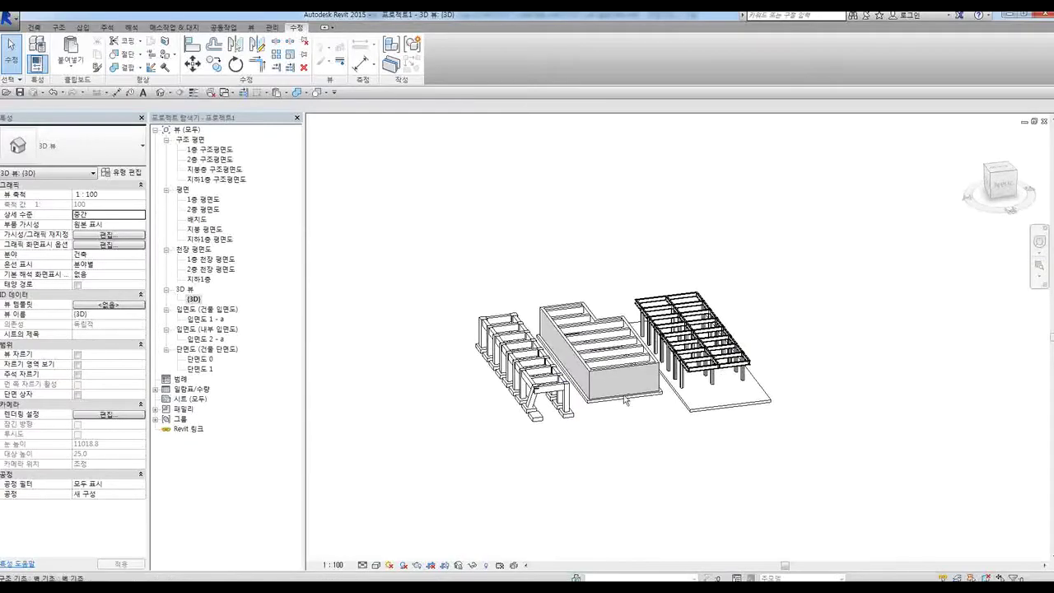
pyautogui.scroll(3, 535, 376)
pyautogui.keyDown('shift'); pyautogui.moveTo(568, 386); pyautogui.dragTo(558, 442, button='middle'); pyautogui.keyUp('shift')
pyautogui.keyDown('shift'); pyautogui.moveTo(562, 483); pyautogui.dragTo(586, 469, button='middle'); pyautogui.keyUp('shift')
pyautogui.keyDown('shift'); pyautogui.moveTo(775, 445); pyautogui.dragTo(823, 460, button='middle'); pyautogui.keyUp('shift')
pyautogui.keyDown('shift'); pyautogui.moveTo(787, 472); pyautogui.dragTo(771, 416, button='middle'); pyautogui.keyUp('shift')
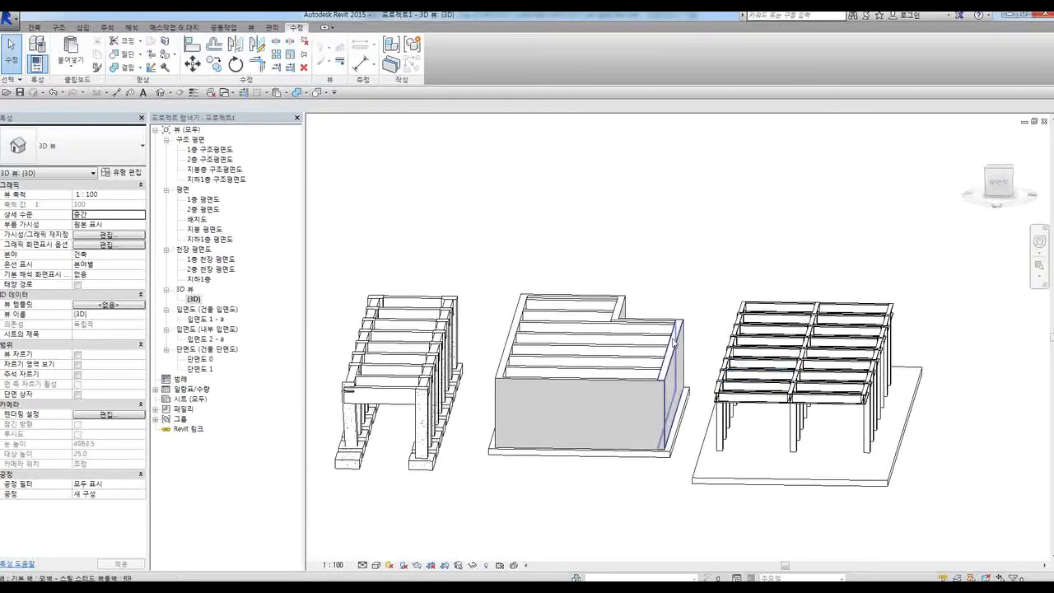
pyautogui.keyDown('shift'); pyautogui.moveTo(543, 440); pyautogui.dragTo(608, 461, button='middle'); pyautogui.keyUp('shift')
pyautogui.keyDown('shift'); pyautogui.moveTo(846, 453); pyautogui.dragTo(849, 412, button='middle'); pyautogui.keyUp('shift')
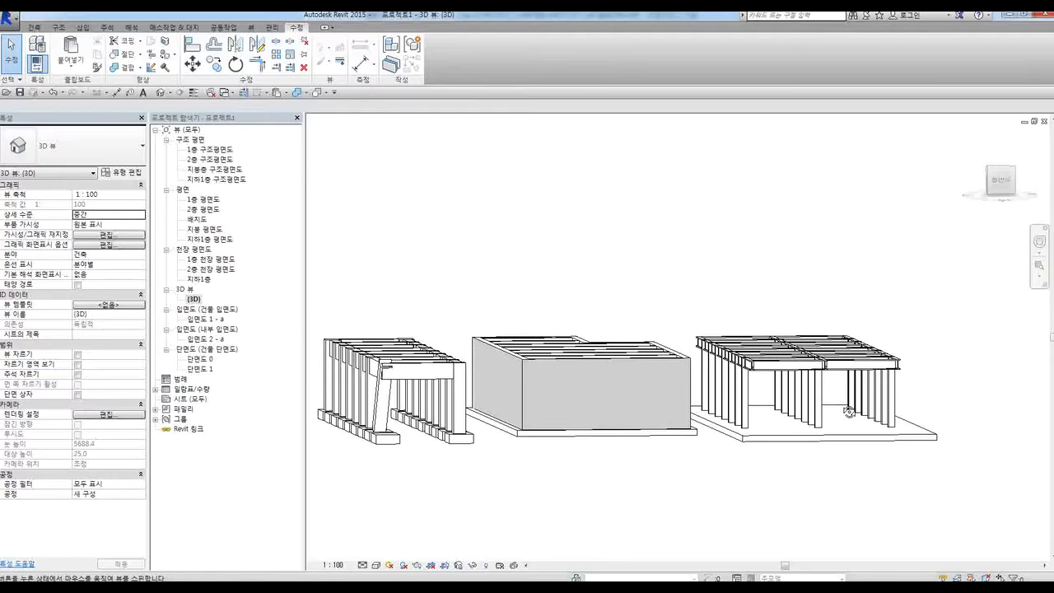
pyautogui.keyDown('shift'); pyautogui.moveTo(849, 412); pyautogui.dragTo(861, 416, button='middle'); pyautogui.keyUp('shift')
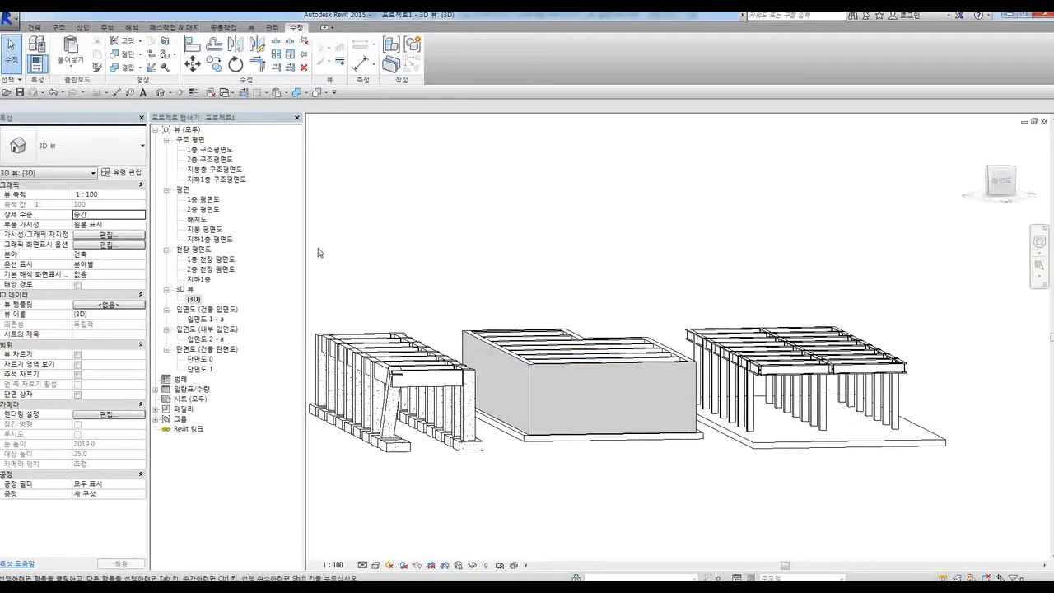
# In the 1층 구조평면도 view, copy only the structural columns of the steel frame on grids 6 to 8 and paste them aligned to level 2층
pyautogui.doubleClick(208, 149)
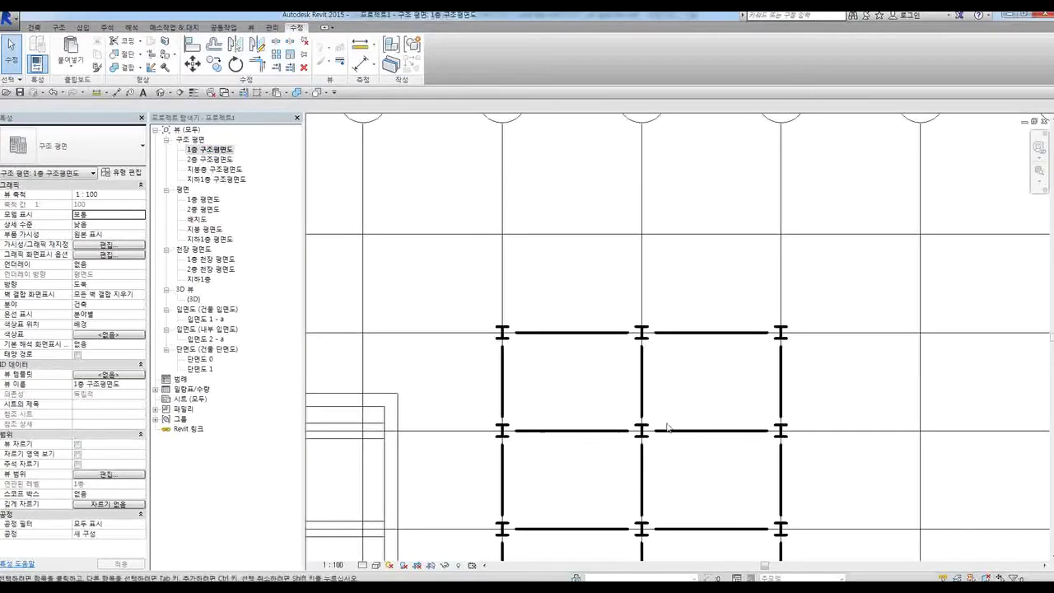
pyautogui.scroll(-3, 626, 336)
pyautogui.scroll(-2, 544, 247)
pyautogui.moveTo(527, 213); pyautogui.dragTo(674, 476)
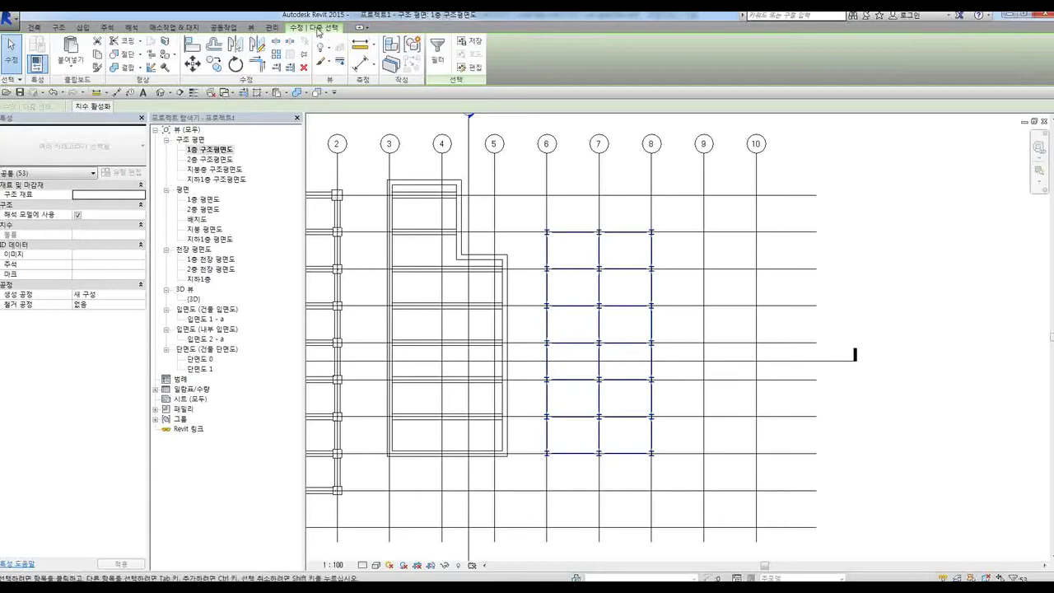
pyautogui.click(437, 51)
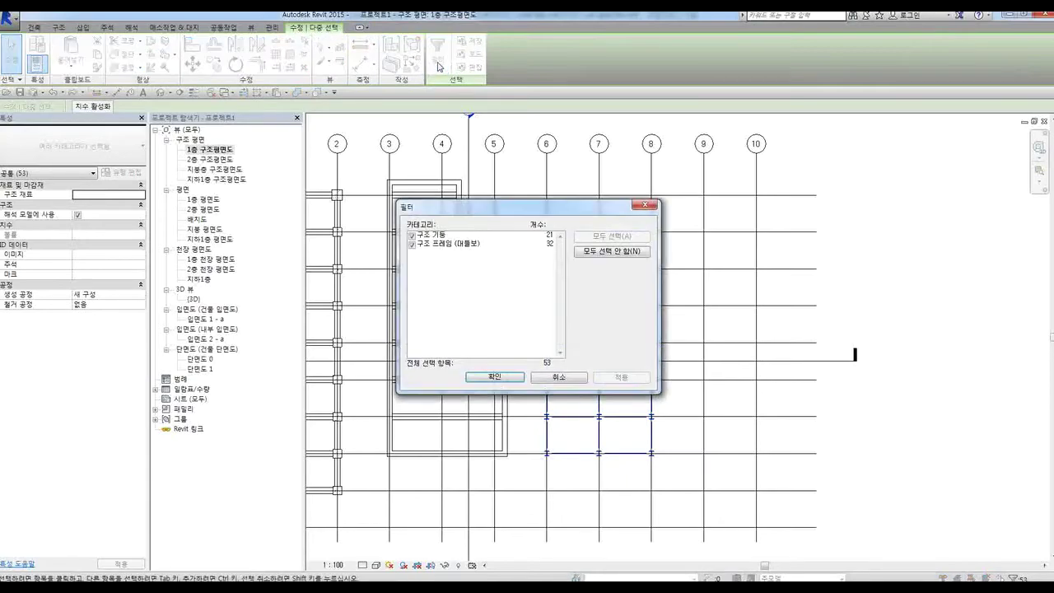
pyautogui.click(413, 244)
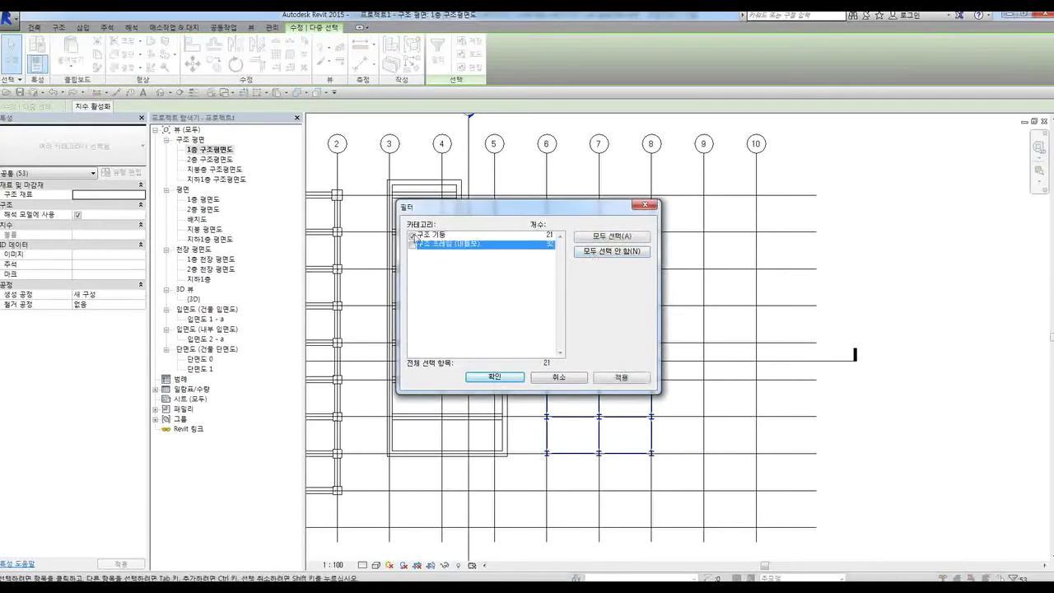
pyautogui.click(491, 377)
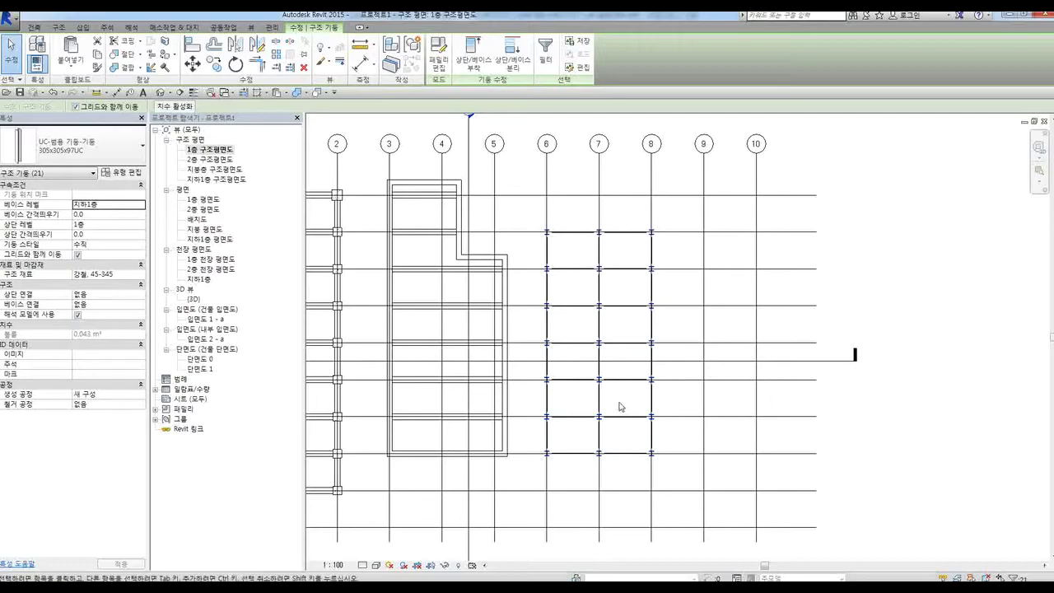
pyautogui.press('Escape')
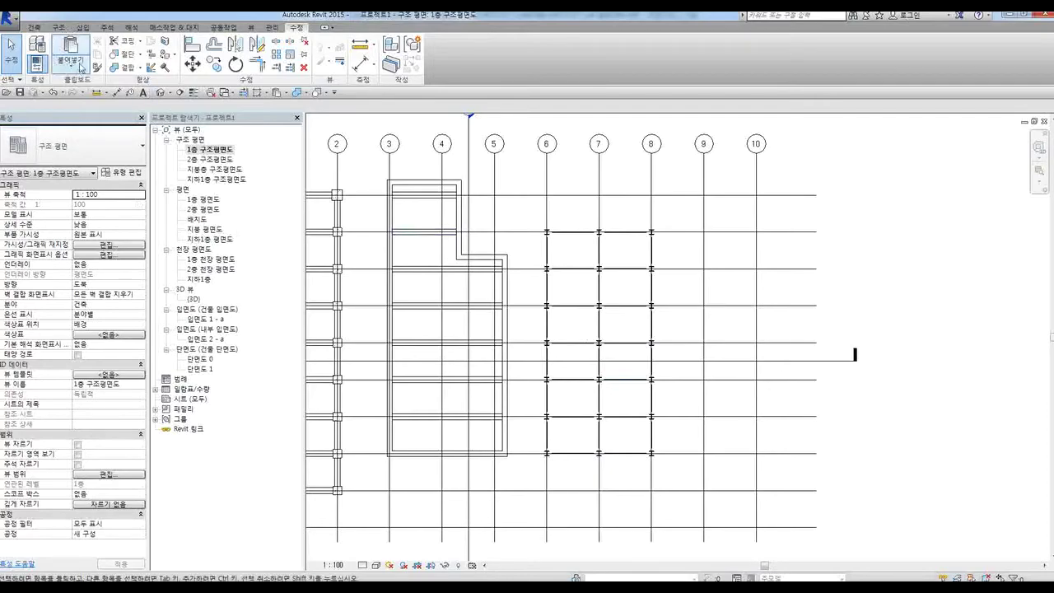
pyautogui.click(74, 70)
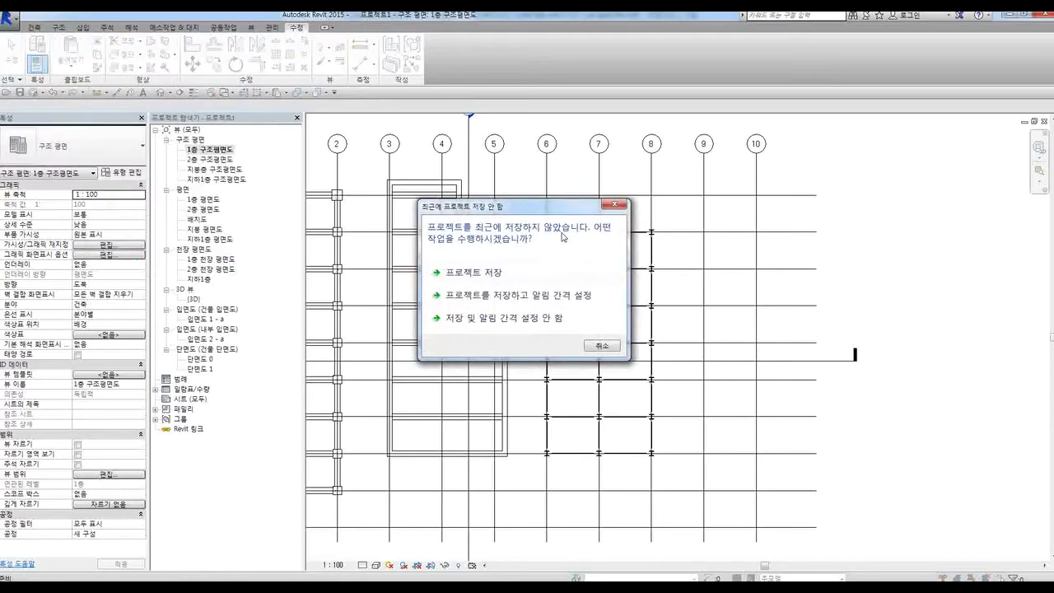
pyautogui.press('Escape')
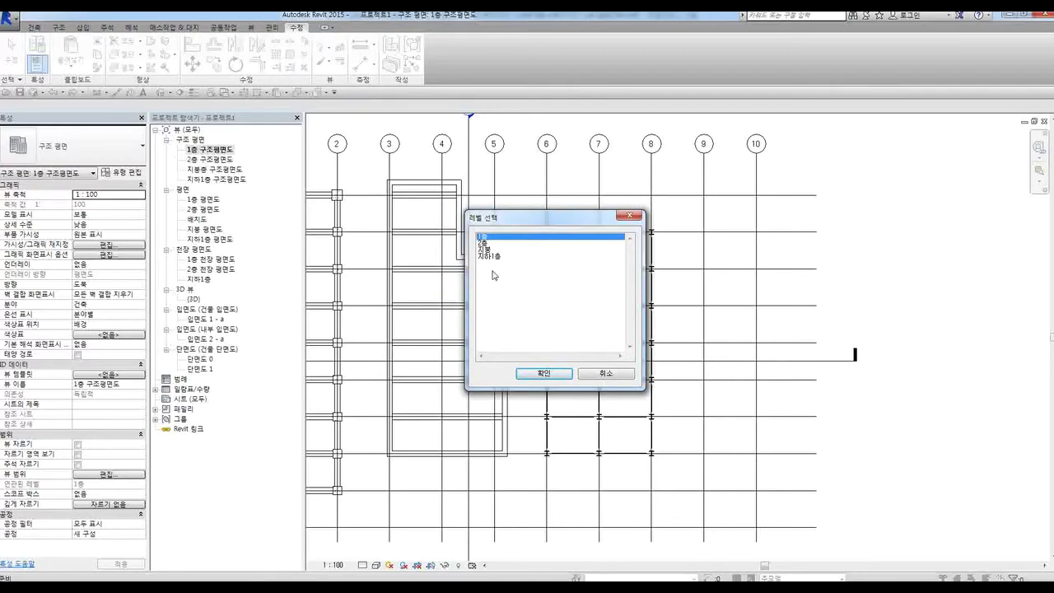
pyautogui.click(485, 244)
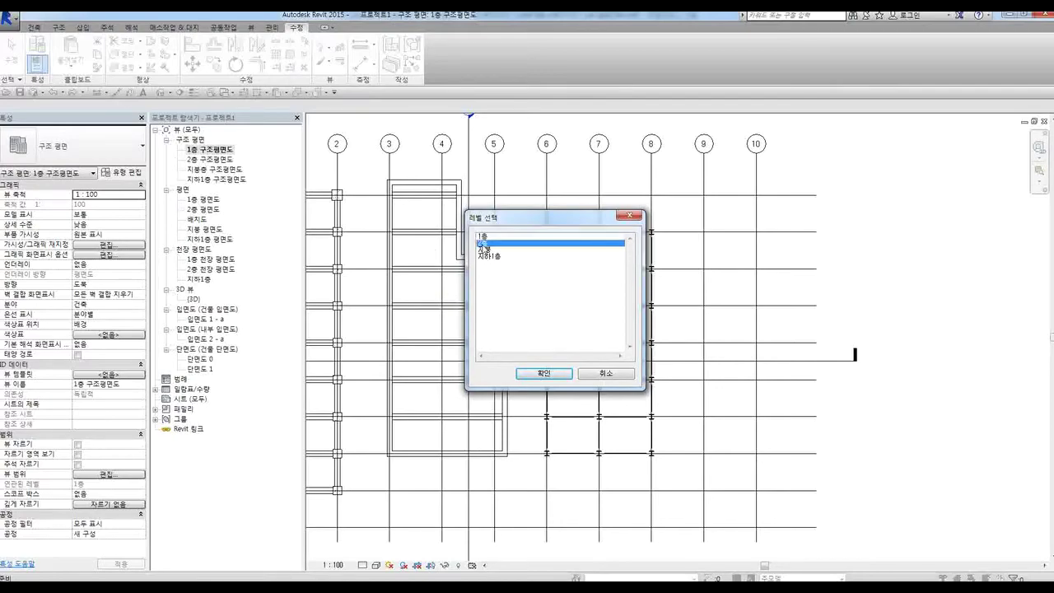
pyautogui.click(543, 375)
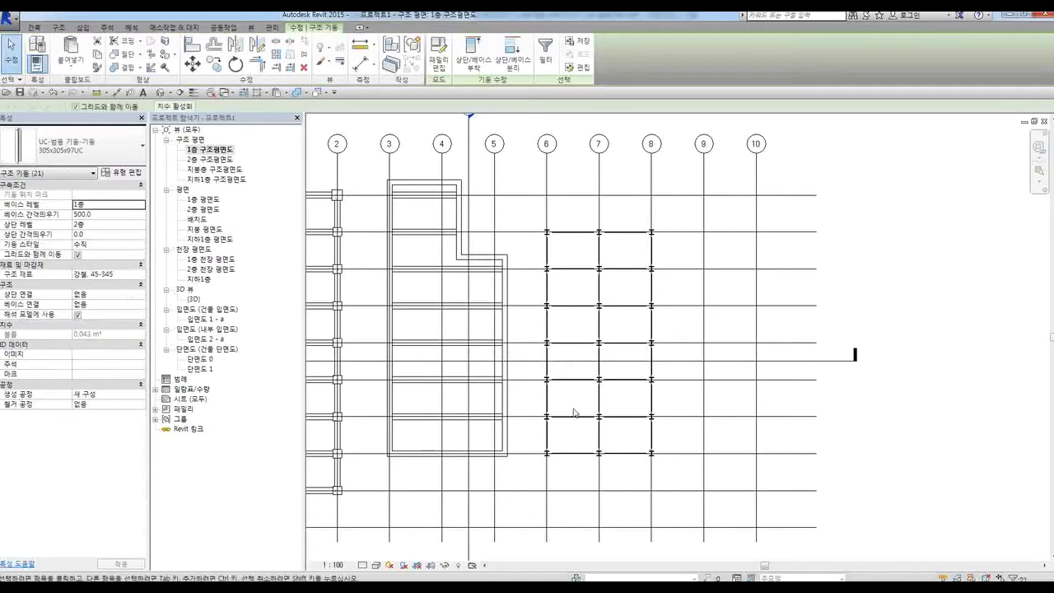
pyautogui.press('Escape')
# Open the {3D} view and inspect how the pasted upper-level steel columns sit above the W1100X499 beams
pyautogui.doubleClick(193, 299)
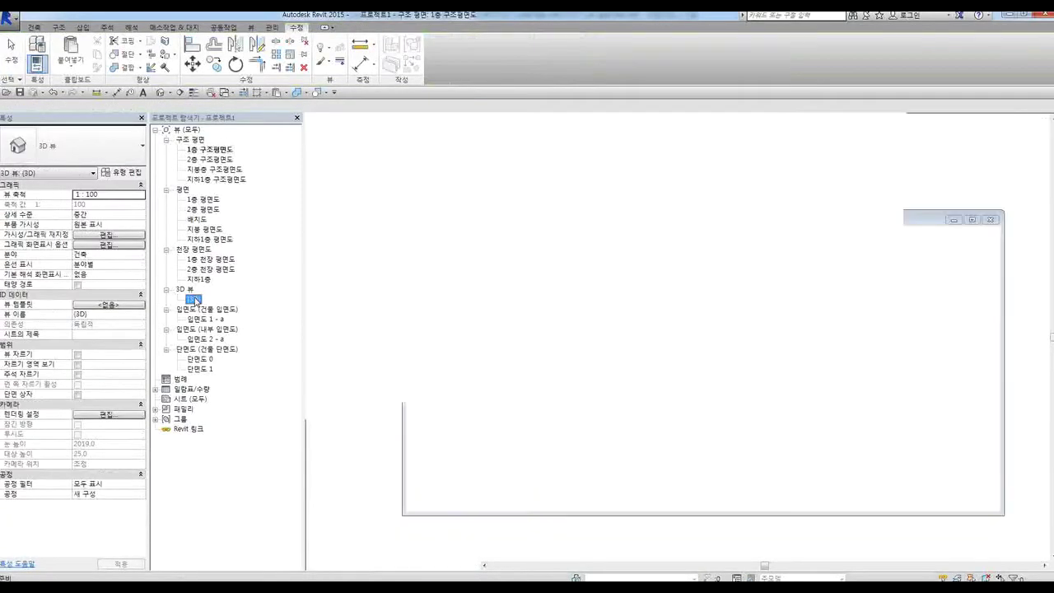
pyautogui.keyDown('shift'); pyautogui.moveTo(875, 317); pyautogui.dragTo(791, 327, button='middle'); pyautogui.keyUp('shift')
pyautogui.moveTo(901, 304); pyautogui.dragTo(631, 231)
pyautogui.keyDown('shift'); pyautogui.moveTo(632, 231); pyautogui.dragTo(773, 320, button='middle'); pyautogui.keyUp('shift')
pyautogui.keyDown('shift'); pyautogui.moveTo(844, 491); pyautogui.dragTo(781, 419, button='middle'); pyautogui.keyUp('shift')
pyautogui.scroll(6, 849, 304)
pyautogui.moveTo(683, 333)
pyautogui.keyDown('shift'); pyautogui.mouseDown(button='middle')
pyautogui.moveTo(731, 322)
pyautogui.moveTo(709, 341)
pyautogui.moveTo(699, 313)
pyautogui.moveTo(697, 331)
pyautogui.mouseUp(button='middle'); pyautogui.keyUp('shift')
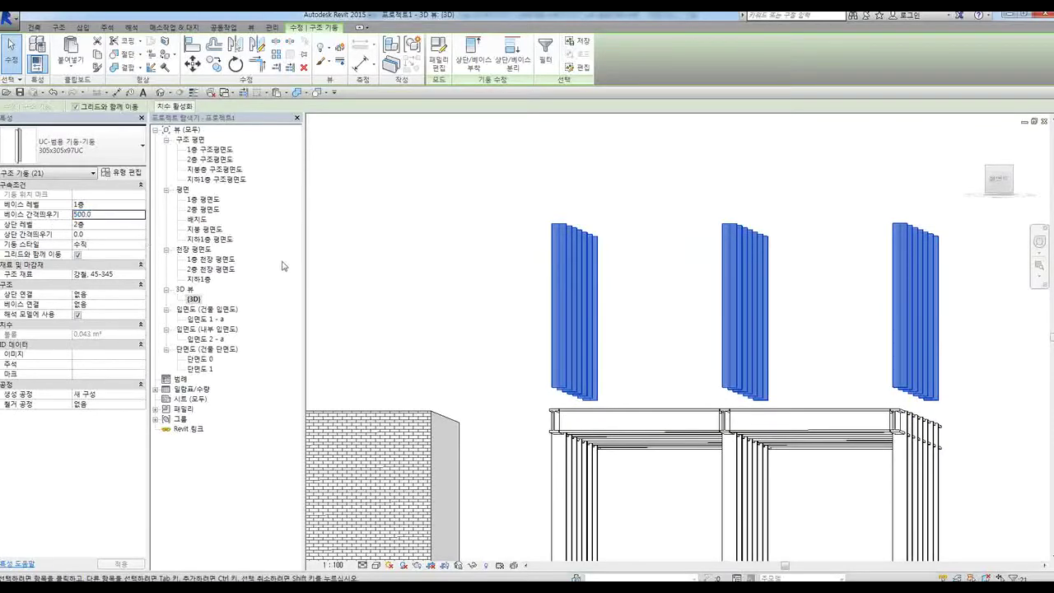
pyautogui.press('Delete')
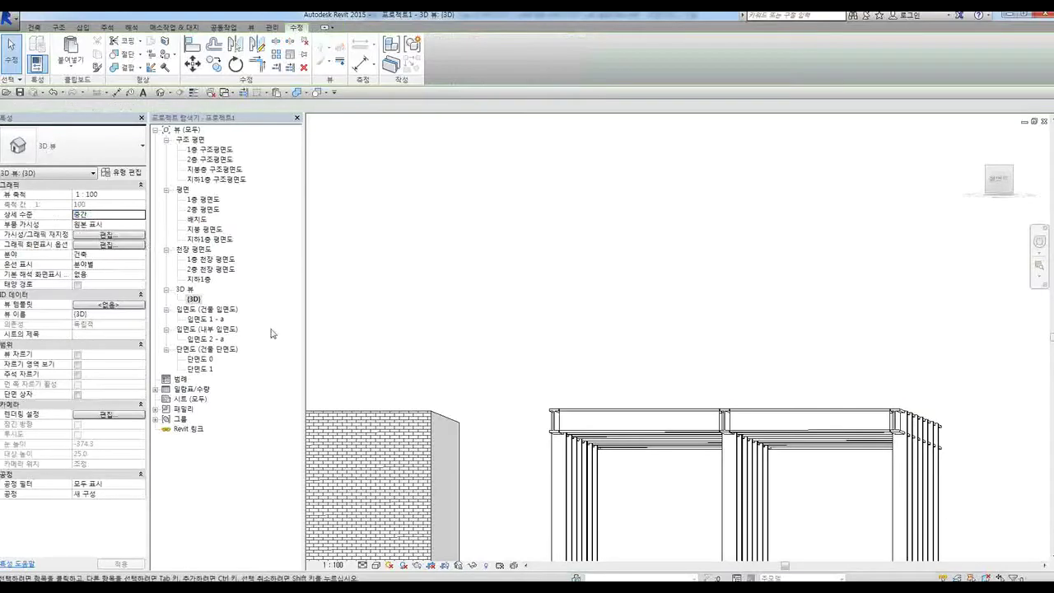
pyautogui.hotkey('ctrl', 'z')
# Set the base offset (베이스 간격띄우기) of all upper-level steel columns to 0 so they start at level 1층
pyautogui.moveTo(955, 334); pyautogui.dragTo(438, 210)
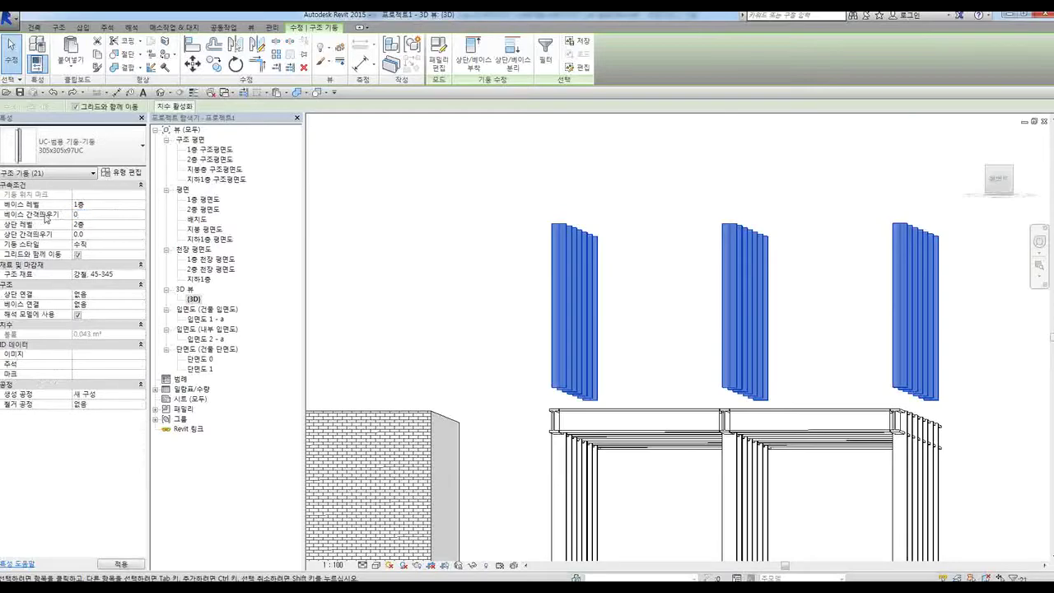
pyautogui.keyDown('shift'); pyautogui.moveTo(541, 287); pyautogui.dragTo(682, 229, button='middle'); pyautogui.keyUp('shift')
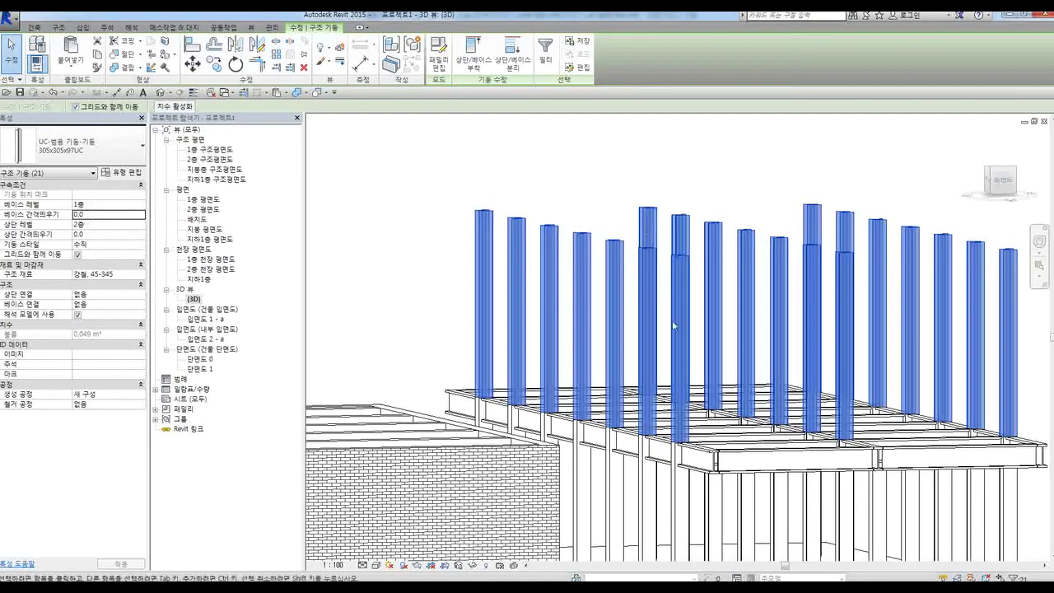
pyautogui.scroll(-5, 683, 370)
pyautogui.click(887, 413)
pyautogui.keyDown('shift'); pyautogui.moveTo(626, 445); pyautogui.dragTo(653, 485, button='middle'); pyautogui.keyUp('shift')
pyautogui.keyDown('shift'); pyautogui.moveTo(705, 438); pyautogui.dragTo(721, 400, button='middle'); pyautogui.keyUp('shift')
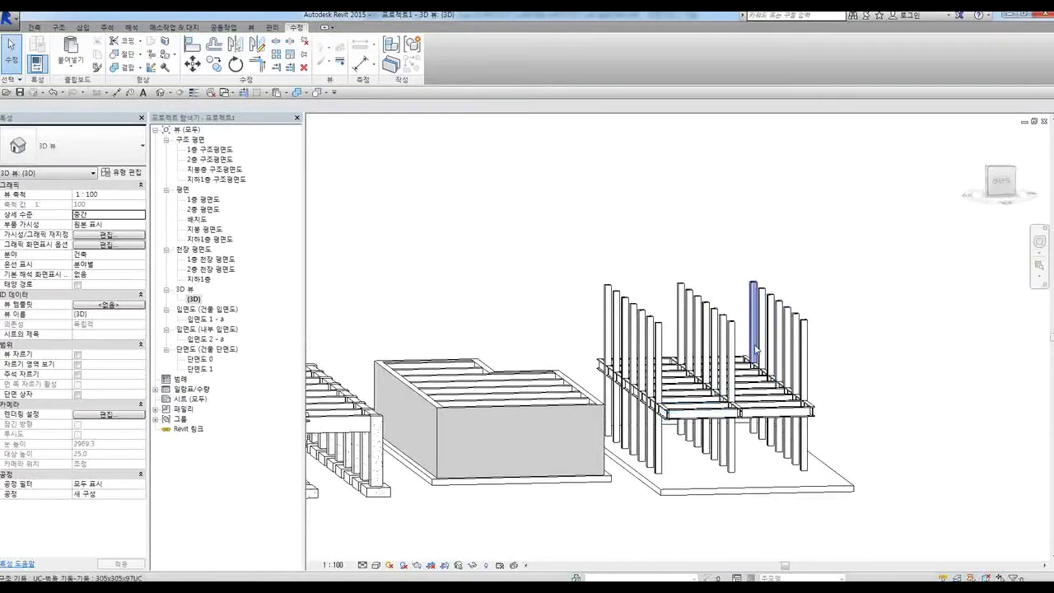
pyautogui.scroll(-2, 781, 342)
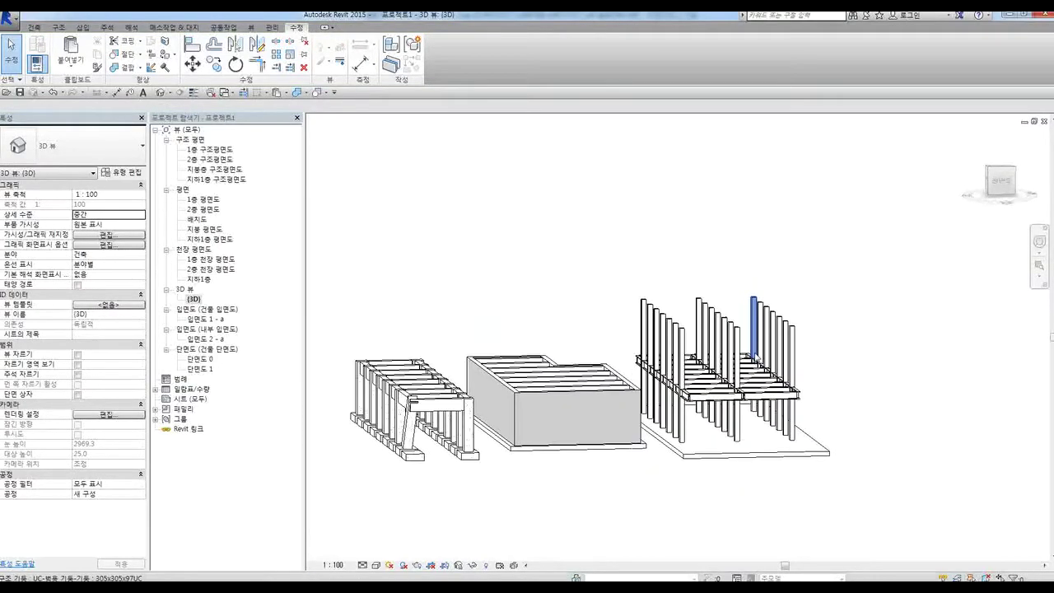
# In the 1층 구조평면도 view, copy only the structural columns of the concrete frame on grids 1 and 2 and paste them aligned to level 2층
pyautogui.doubleClick(211, 151)
pyautogui.scroll(-2, 739, 330)
pyautogui.scroll(2, 499, 330)
pyautogui.moveTo(452, 168); pyautogui.dragTo(529, 468)
pyautogui.click(437, 51)
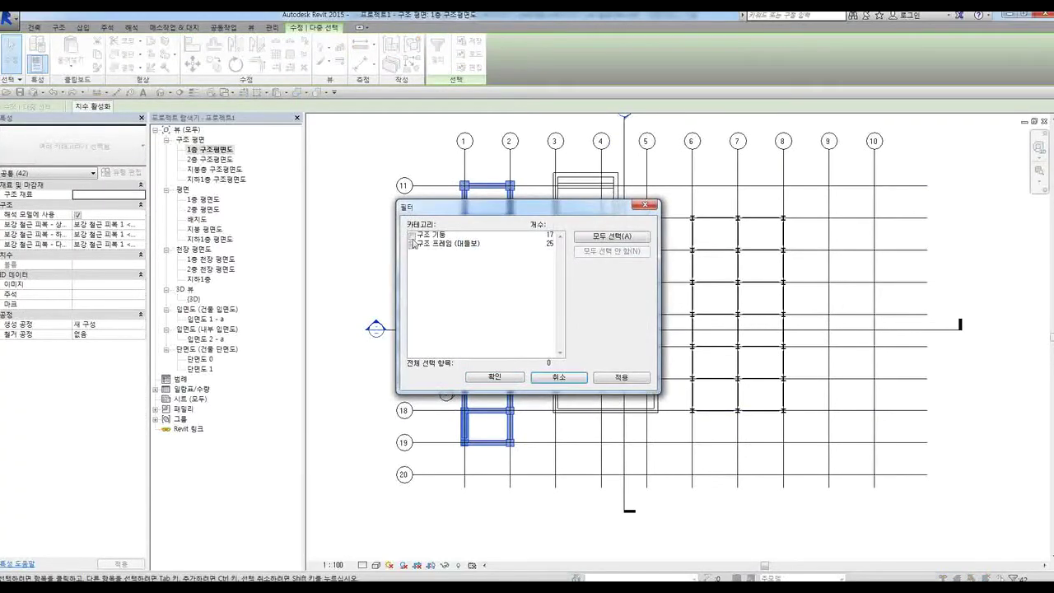
pyautogui.click(412, 239)
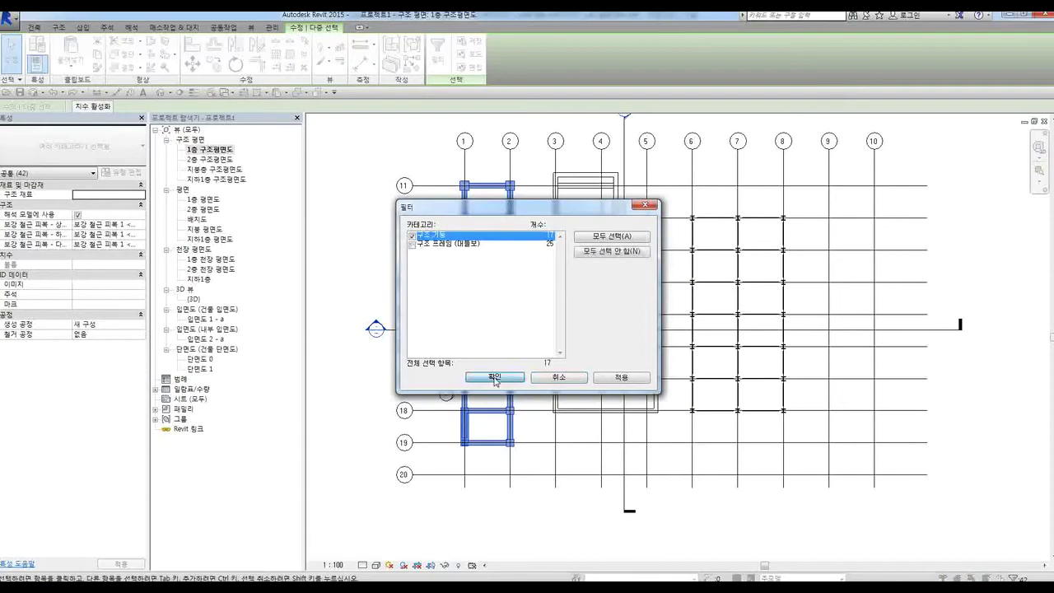
pyautogui.click(495, 378)
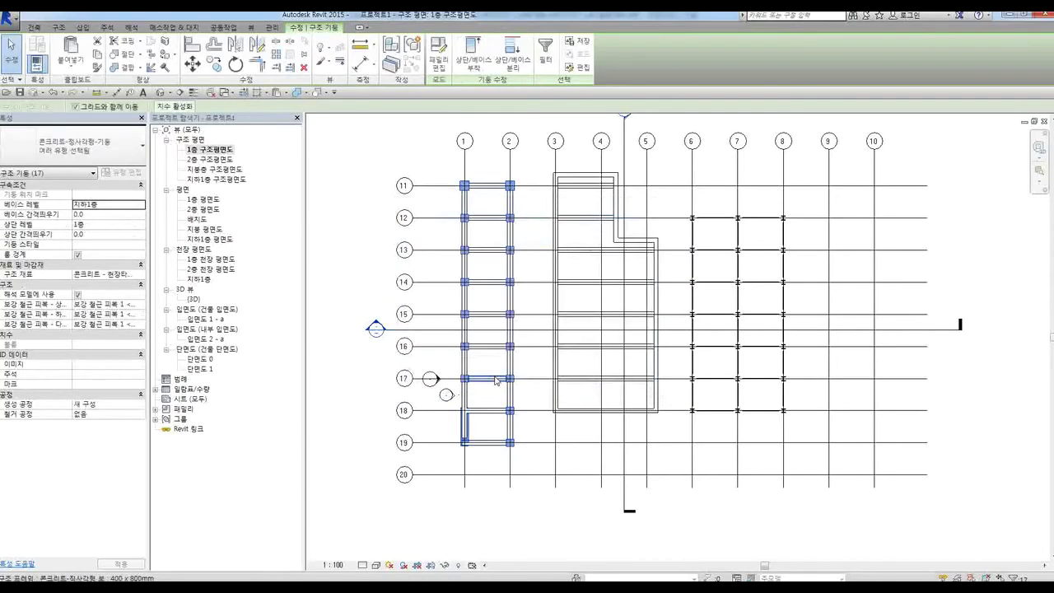
pyautogui.click(539, 393)
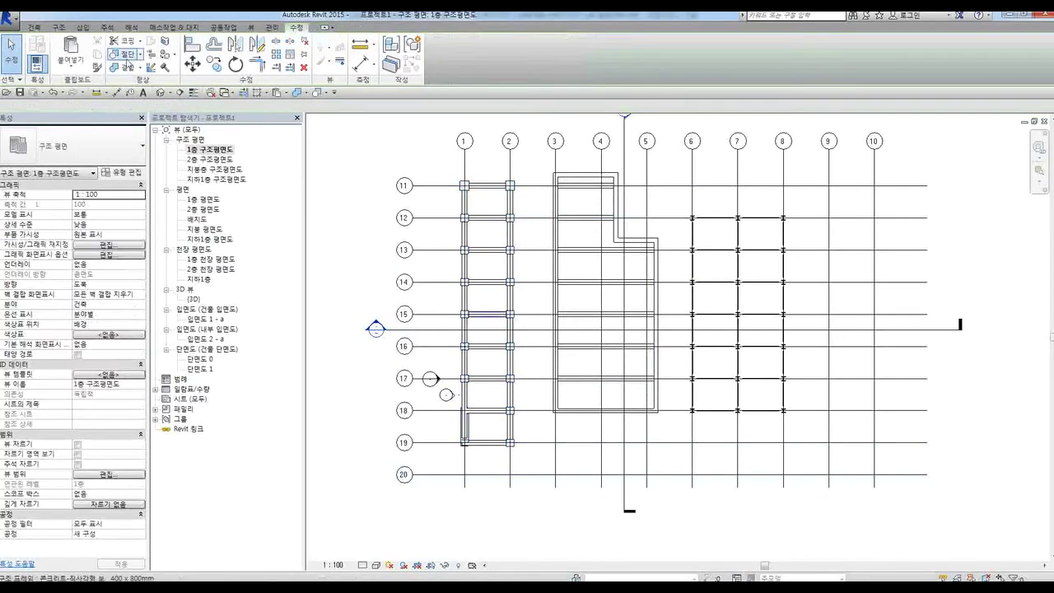
pyautogui.click(80, 69)
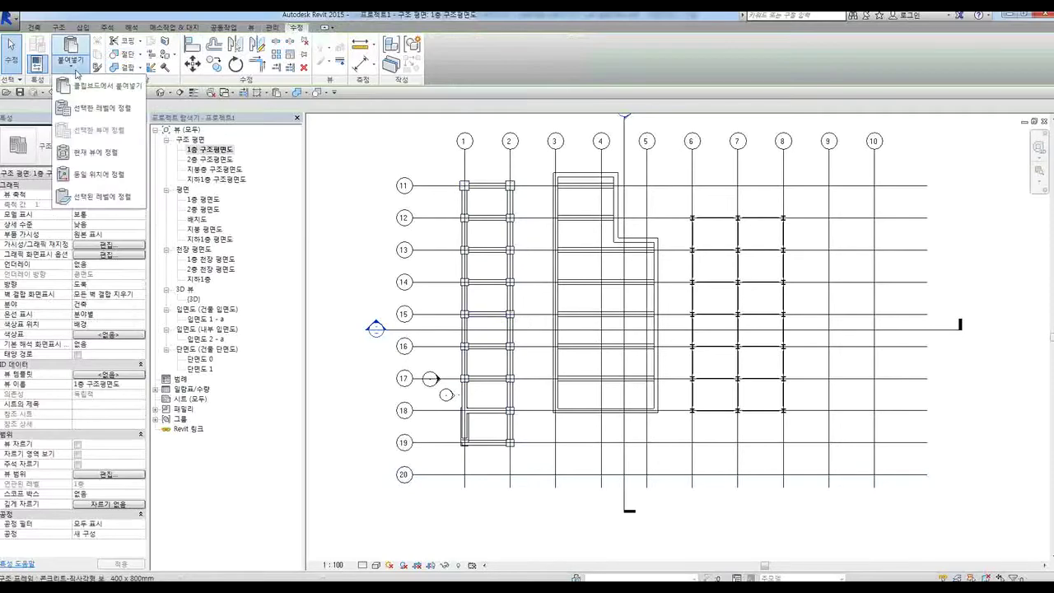
pyautogui.click(83, 112)
pyautogui.click(481, 244)
pyautogui.click(540, 373)
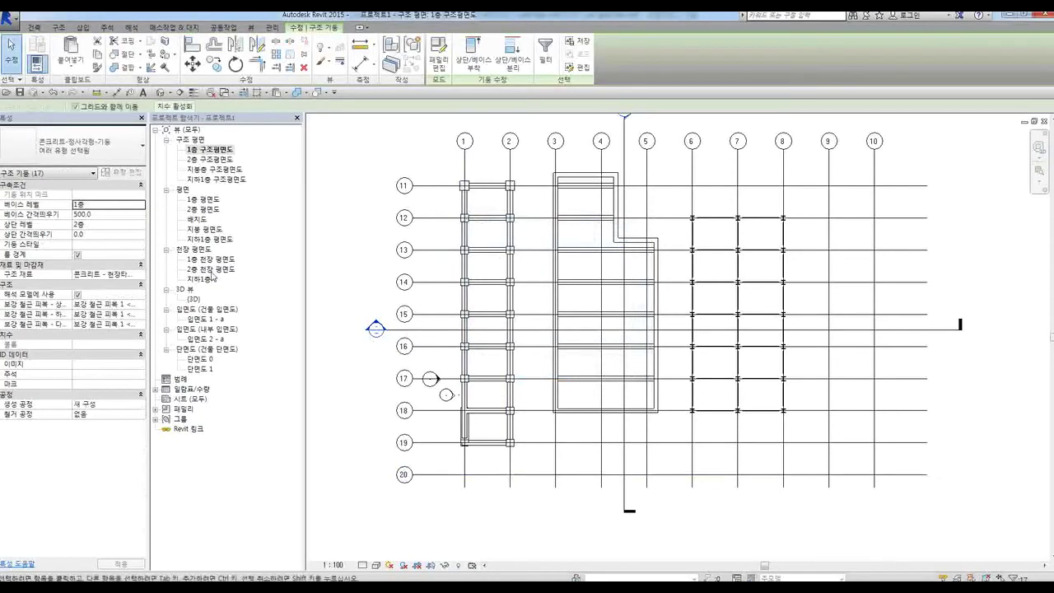
# In the {3D} view, set the base offset of the pasted upper-level concrete columns to 0 and check both extended frames
pyautogui.doubleClick(198, 305)
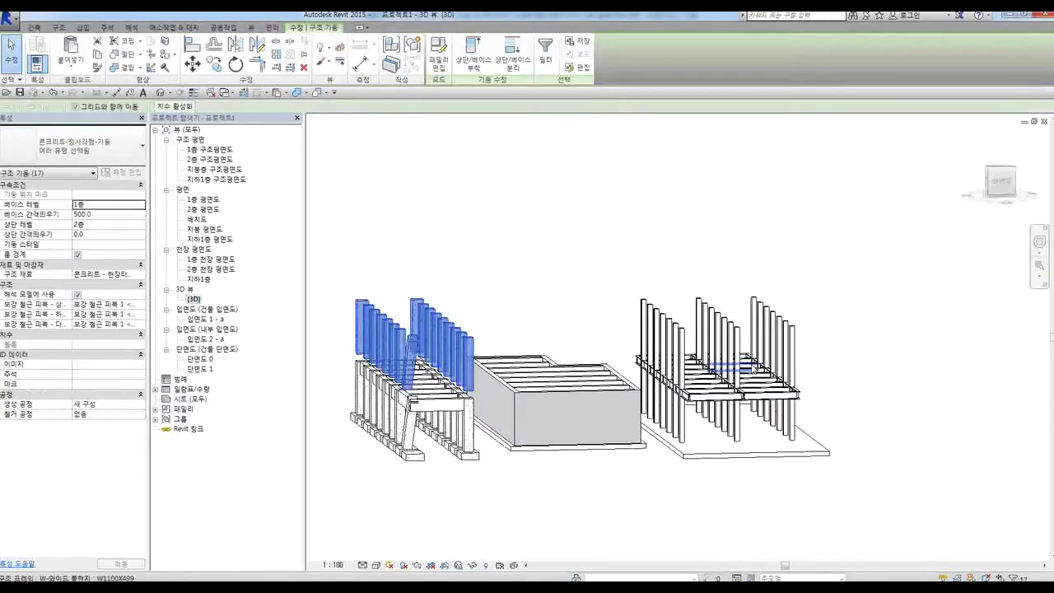
pyautogui.scroll(3, 488, 432)
pyautogui.keyDown('shift'); pyautogui.moveTo(488, 433); pyautogui.dragTo(744, 411, button='middle'); pyautogui.keyUp('shift')
pyautogui.keyDown('shift'); pyautogui.moveTo(616, 320); pyautogui.dragTo(511, 326, button='middle'); pyautogui.keyUp('shift')
pyautogui.click(103, 214)
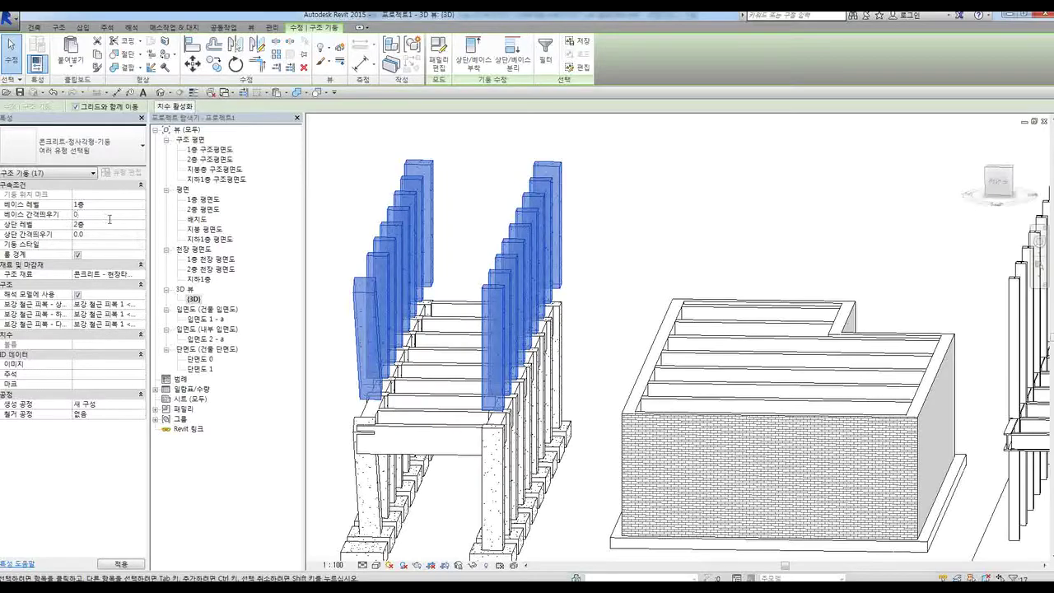
pyautogui.keyDown('shift'); pyautogui.moveTo(405, 396); pyautogui.dragTo(664, 411, button='middle'); pyautogui.keyUp('shift')
pyautogui.click(939, 421)
pyautogui.keyDown('shift'); pyautogui.moveTo(937, 420); pyautogui.dragTo(685, 437, button='middle'); pyautogui.keyUp('shift')
pyautogui.scroll(-5, 694, 385)
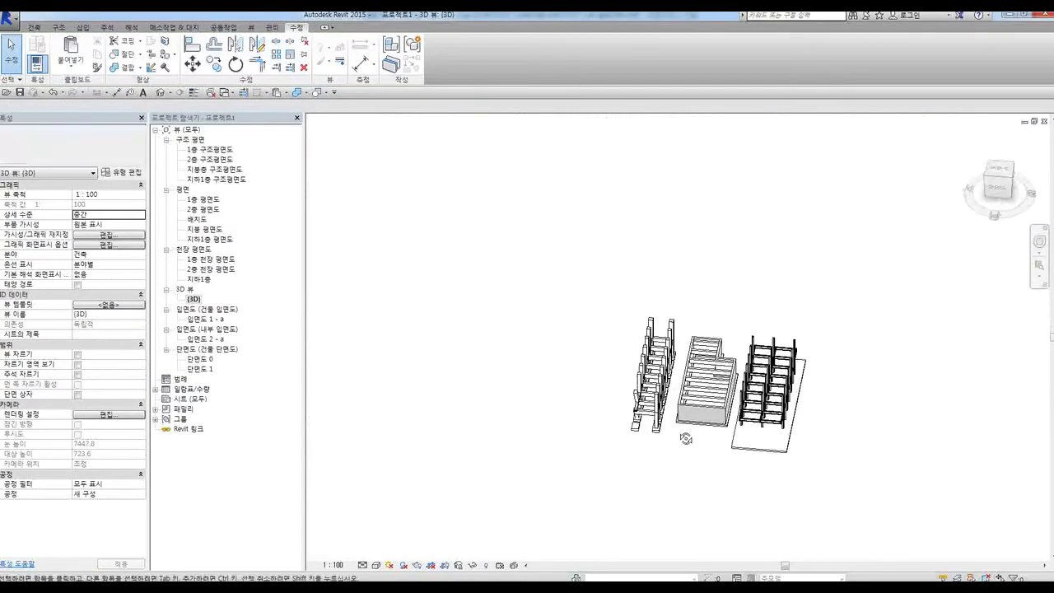
pyautogui.scroll(3, 764, 404)
pyautogui.keyDown('shift'); pyautogui.moveTo(768, 405); pyautogui.dragTo(789, 401, button='middle'); pyautogui.keyUp('shift')
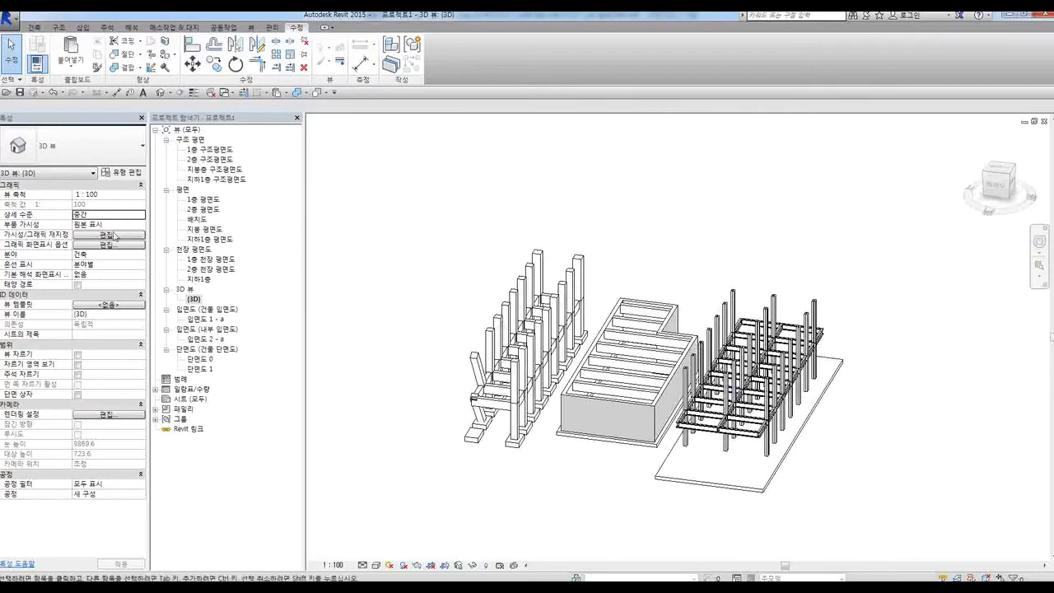
# In the 1층 구조평면도 view, copy only the structural framing beams of the steel frame on grids 6 to 8 to the clipboard
pyautogui.doubleClick(207, 149)
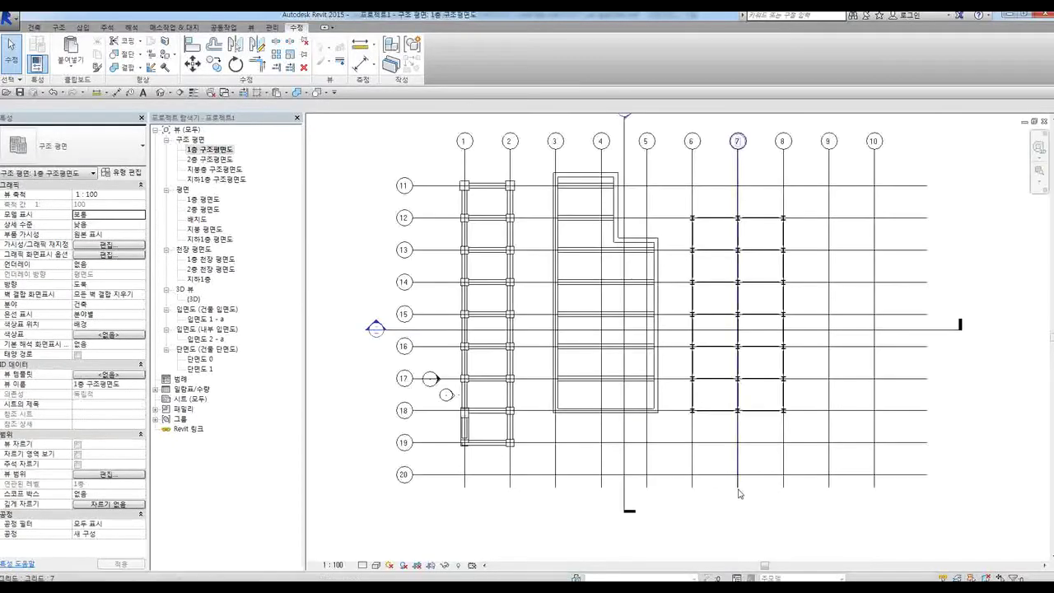
pyautogui.click(758, 410)
pyautogui.press('Escape')
pyautogui.moveTo(784, 399); pyautogui.dragTo(736, 423, button='middle')
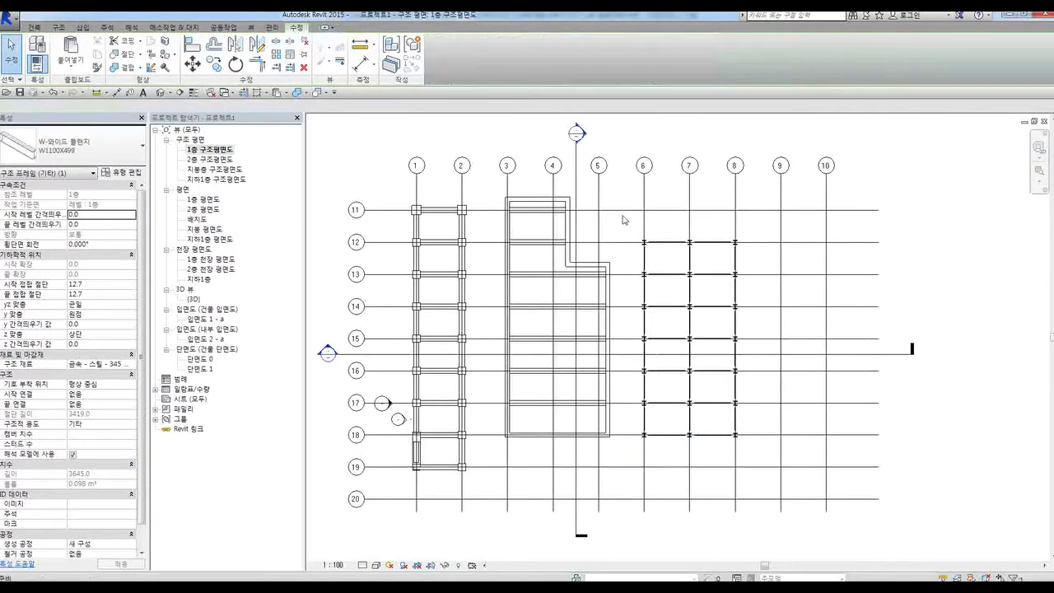
pyautogui.moveTo(628, 194); pyautogui.dragTo(766, 462)
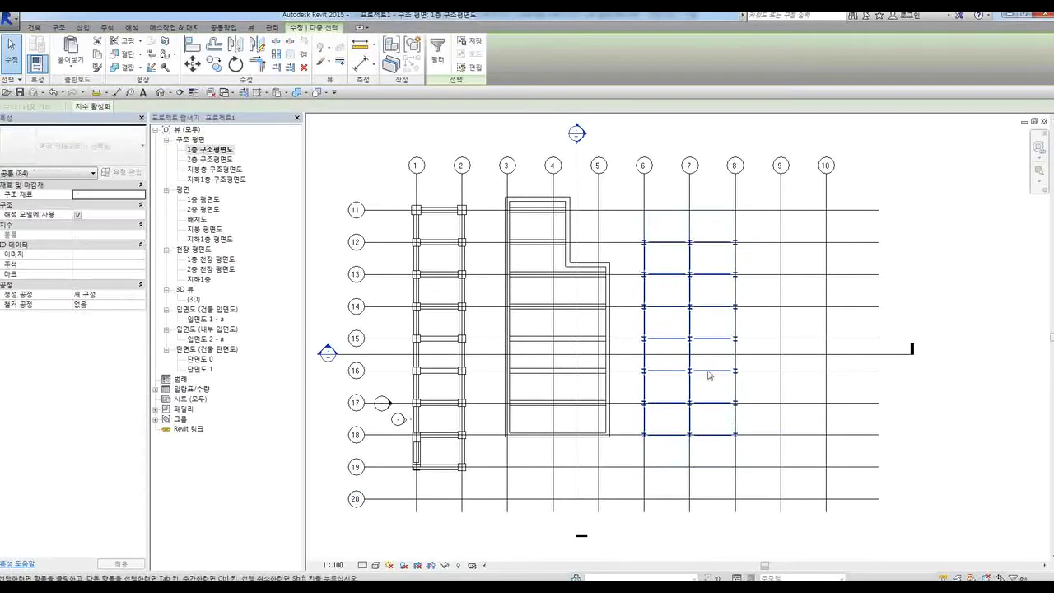
pyautogui.click(439, 59)
pyautogui.click(596, 252)
pyautogui.click(411, 245)
pyautogui.click(412, 255)
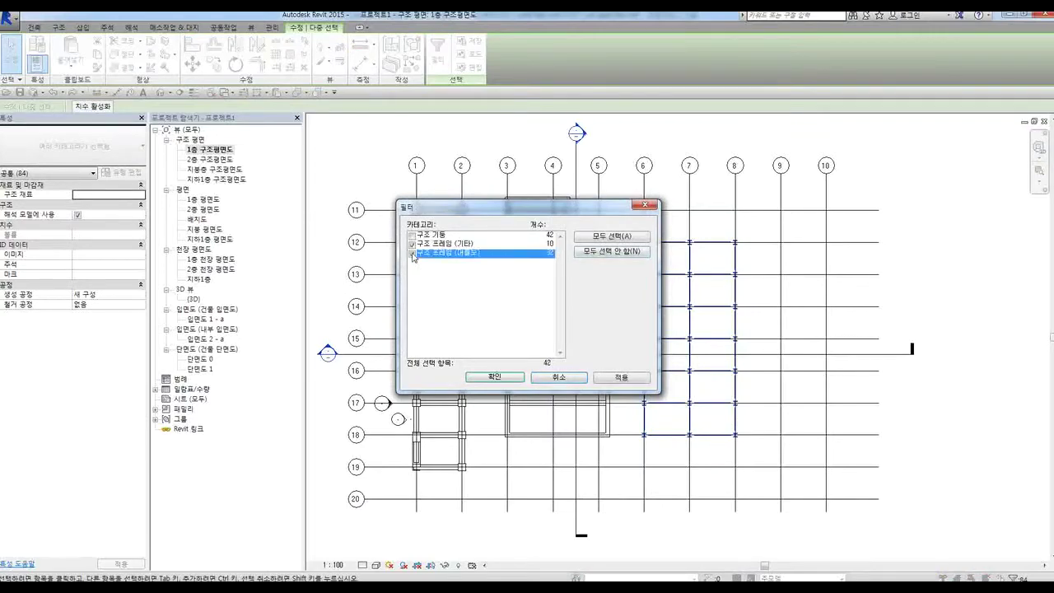
pyautogui.click(495, 377)
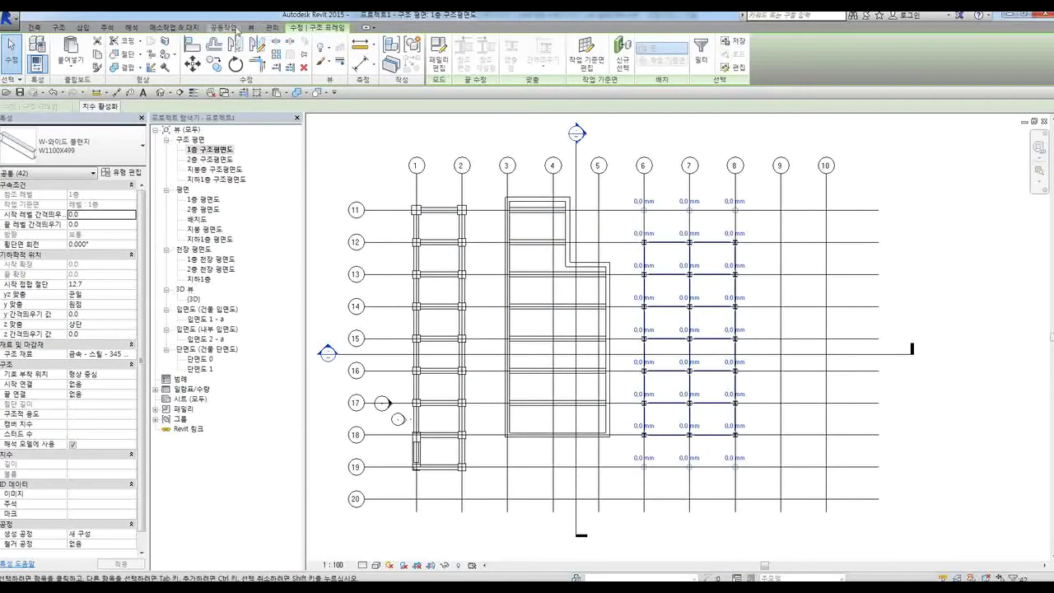
pyautogui.click(967, 236)
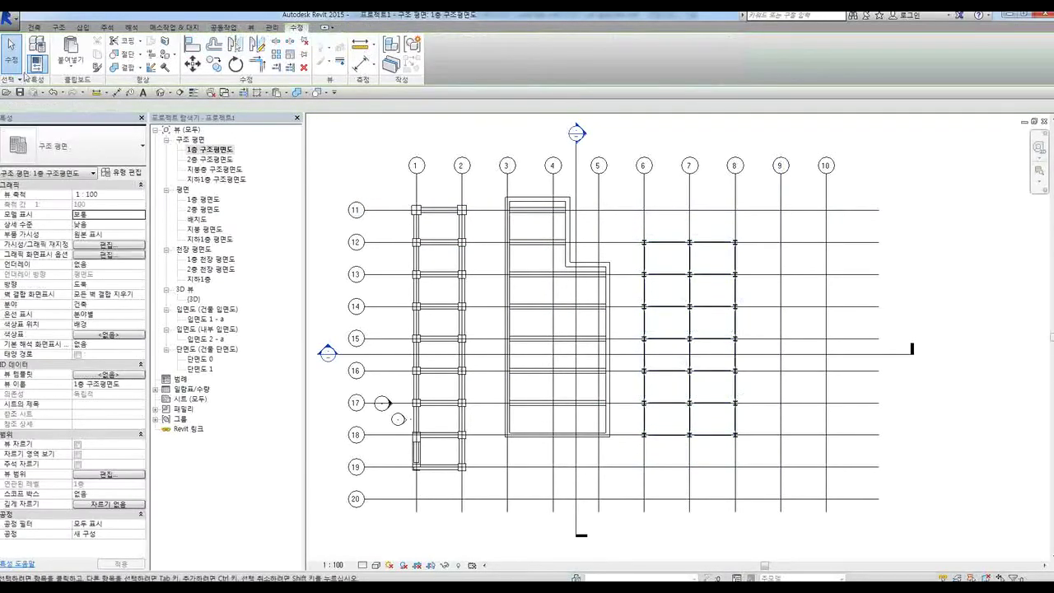
# Paste the copied steel beams aligned to level 2층 and check them in the {3D} view
pyautogui.click(71, 66)
pyautogui.click(92, 107)
pyautogui.click(487, 244)
pyautogui.click(543, 374)
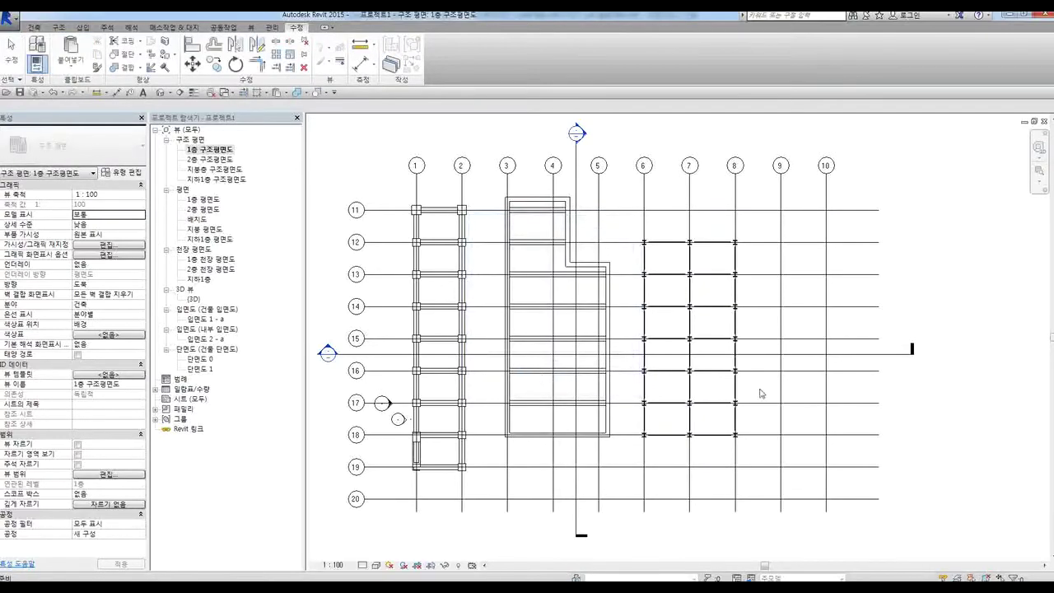
pyautogui.doubleClick(194, 299)
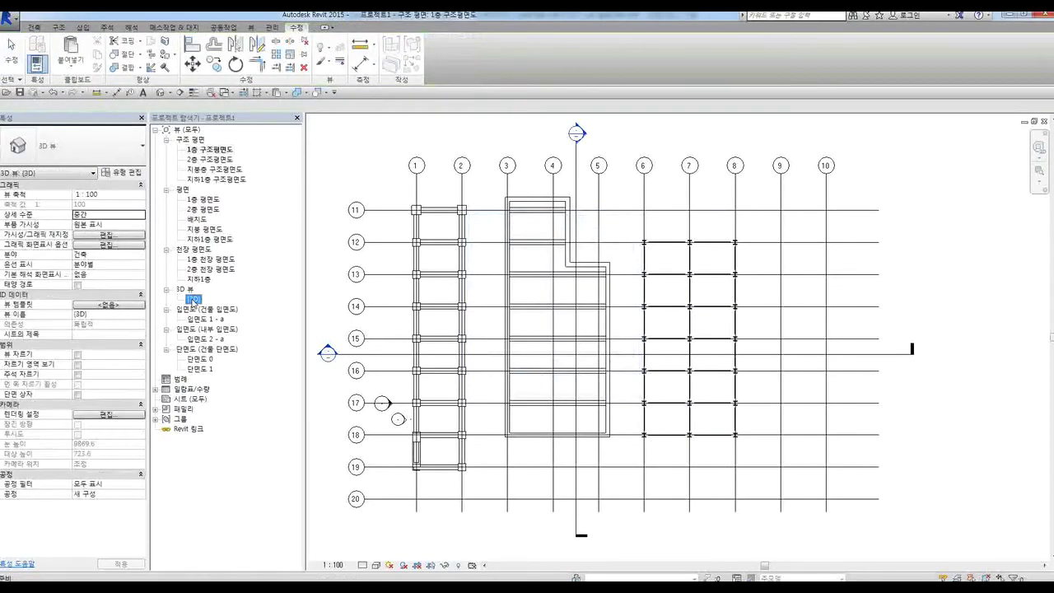
pyautogui.keyDown('shift'); pyautogui.moveTo(706, 412); pyautogui.dragTo(486, 346, button='middle'); pyautogui.keyUp('shift')
pyautogui.scroll(2, 330, 371)
pyautogui.keyDown('shift'); pyautogui.moveTo(499, 387); pyautogui.dragTo(630, 377, button='middle'); pyautogui.keyUp('shift')
pyautogui.scroll(-4, 629, 377)
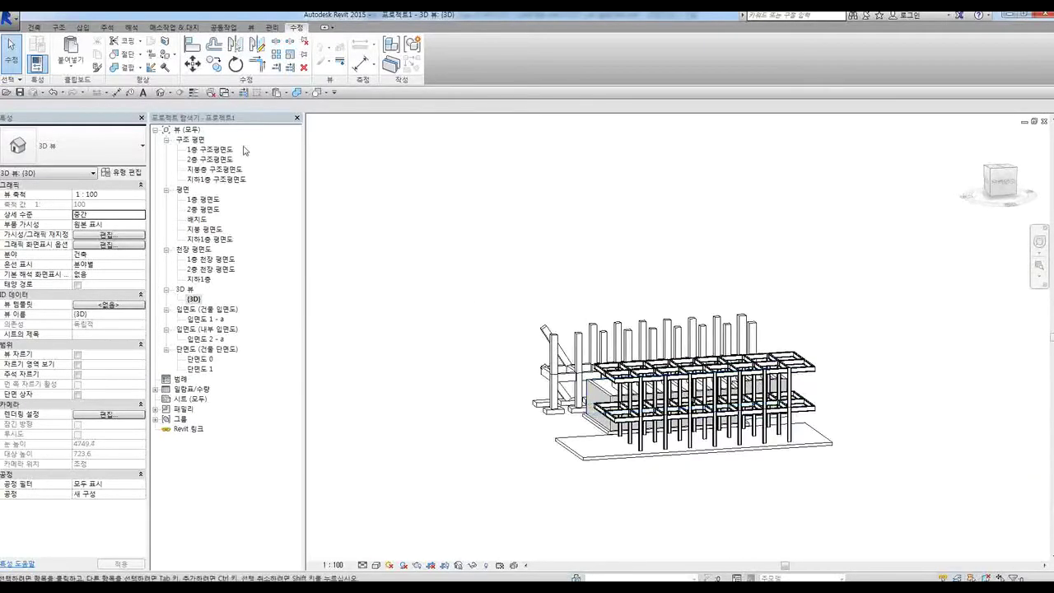
# In the 1층 구조평면도 view, copy only the 구조 프레임 (대들보) beams of the concrete frame on grids 1 and 2 and paste them aligned to level 2층
pyautogui.doubleClick(210, 150)
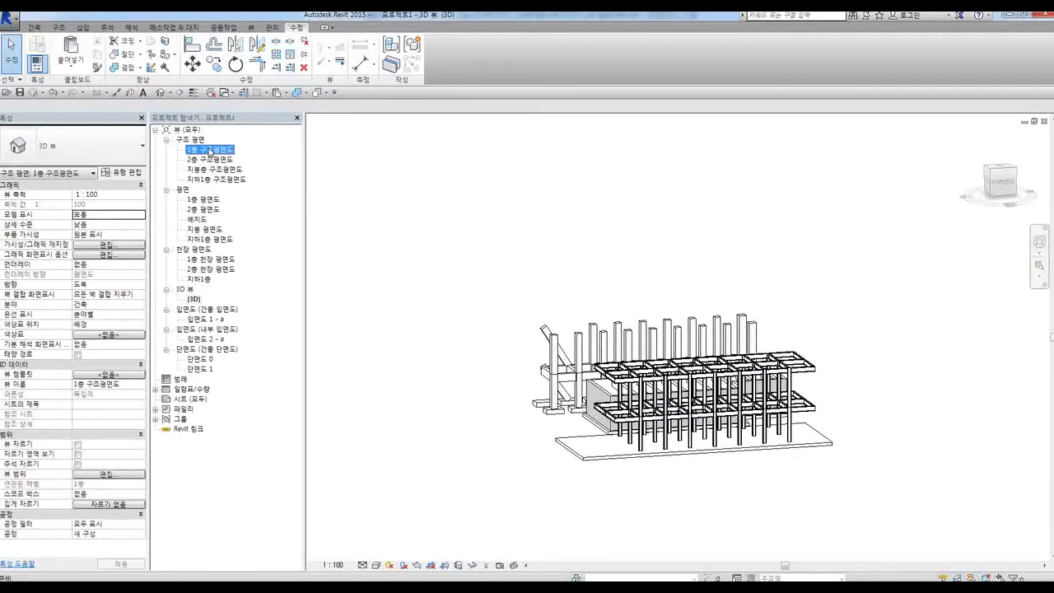
pyautogui.moveTo(389, 184); pyautogui.dragTo(485, 505)
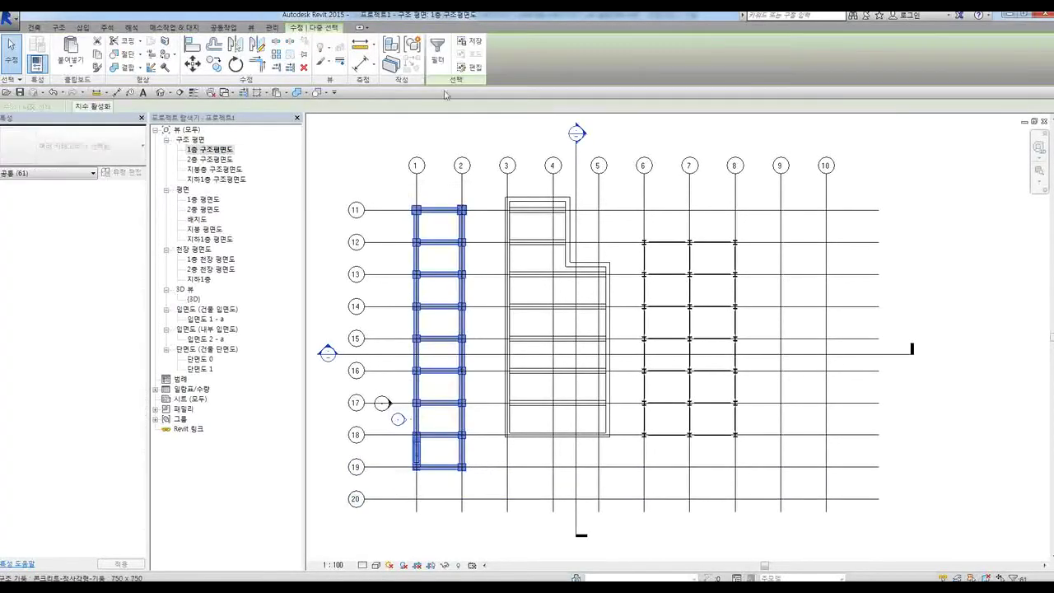
pyautogui.click(440, 53)
pyautogui.click(610, 251)
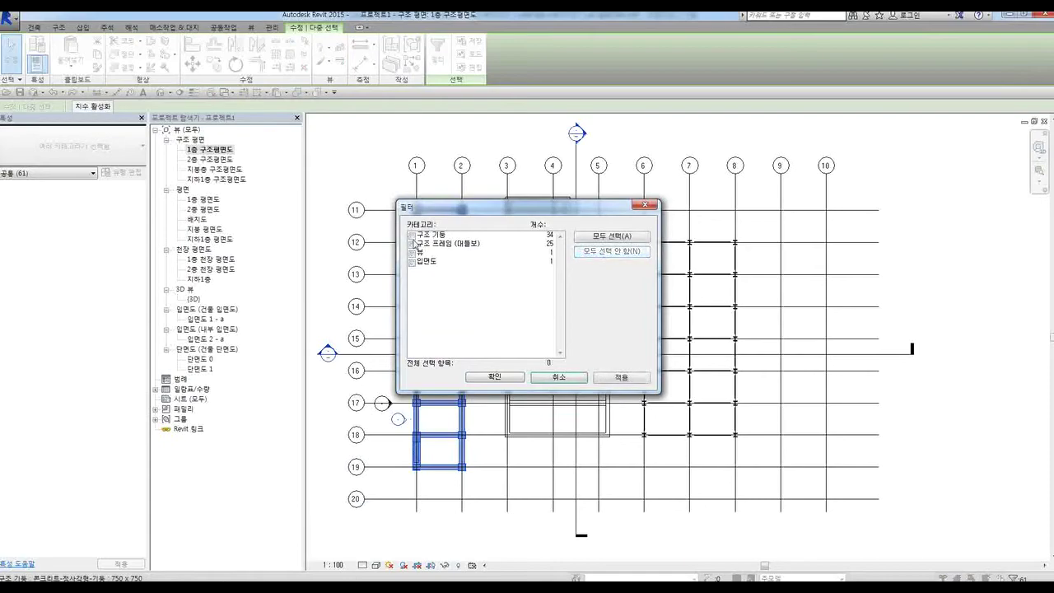
pyautogui.click(413, 244)
pyautogui.click(495, 378)
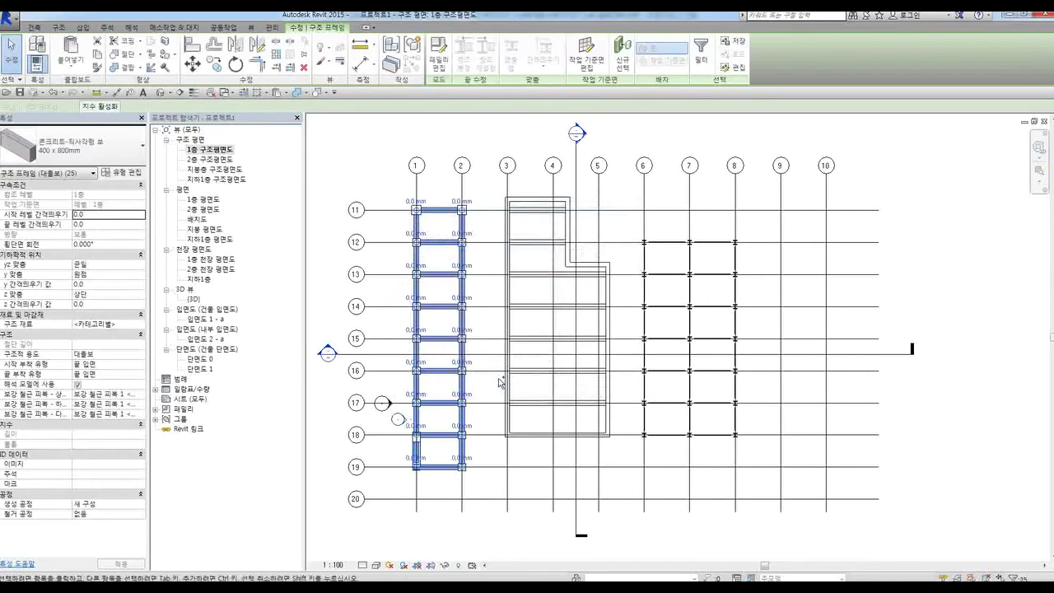
pyautogui.click(338, 153)
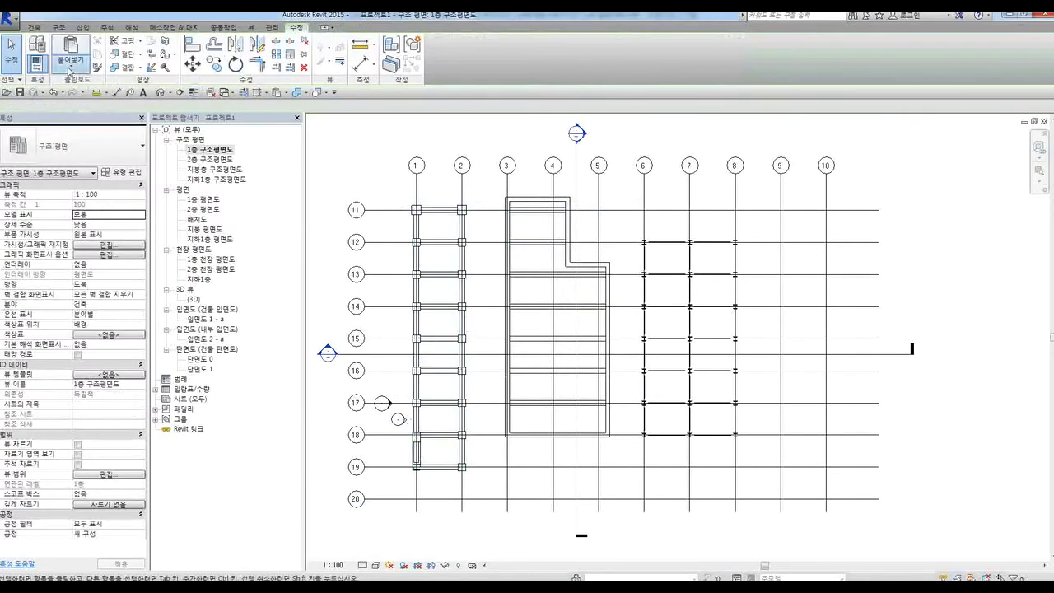
pyautogui.click(485, 249)
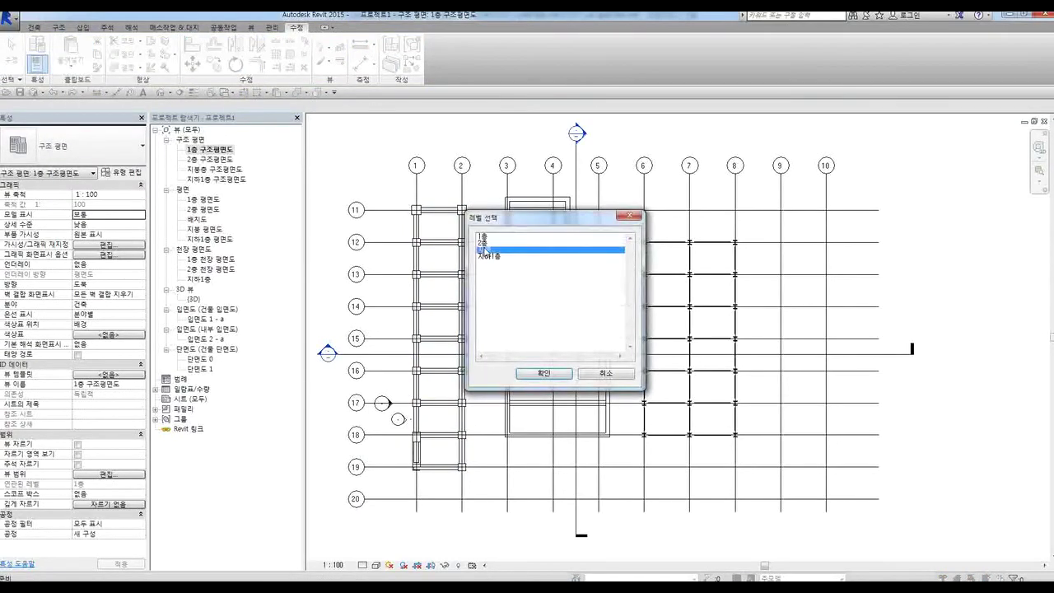
pyautogui.click(544, 374)
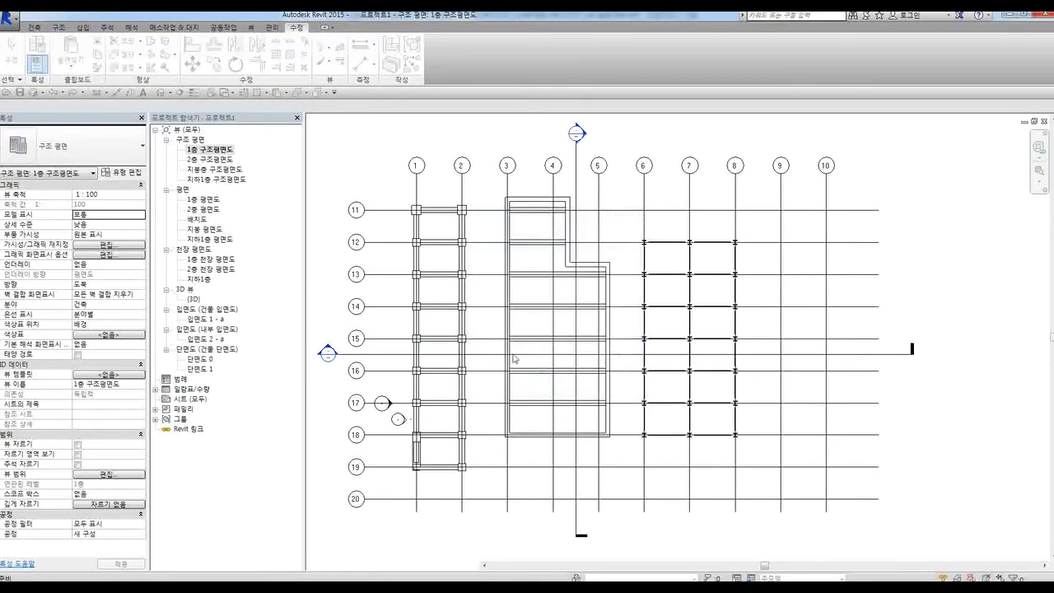
# Open the {3D} view and inspect the upper-level beams of the concrete and steel frames from several sides, including the steel frame's end bays
pyautogui.doubleClick(193, 300)
pyautogui.keyDown('shift'); pyautogui.moveTo(486, 332); pyautogui.dragTo(596, 438, button='middle'); pyautogui.keyUp('shift')
pyautogui.keyDown('shift'); pyautogui.moveTo(894, 437); pyautogui.dragTo(708, 435, button='middle'); pyautogui.keyUp('shift')
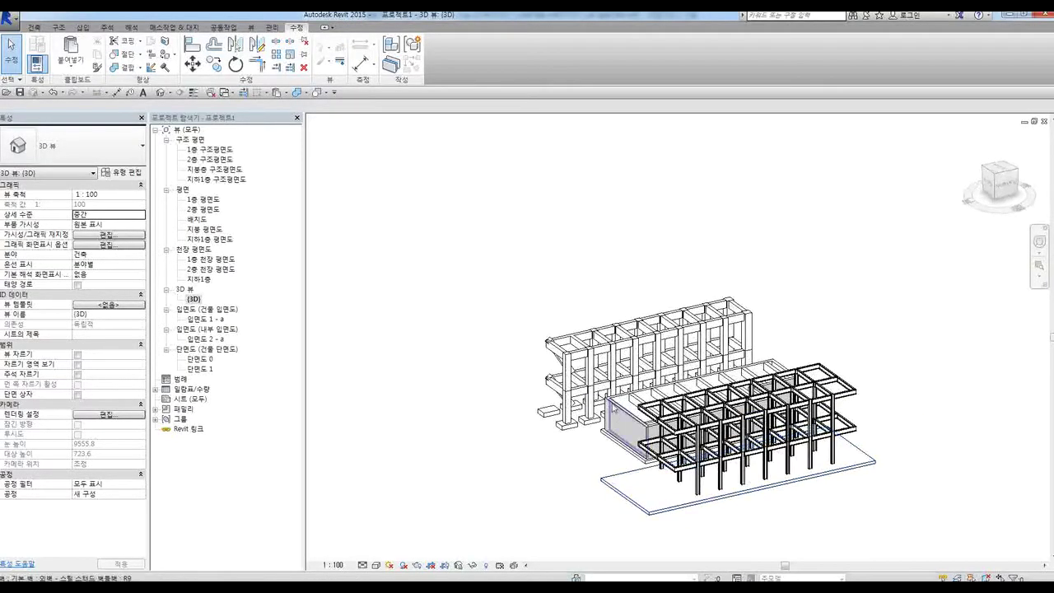
pyautogui.scroll(3, 660, 433)
pyautogui.scroll(1, 758, 462)
pyautogui.scroll(-3, 527, 338)
pyautogui.keyDown('shift'); pyautogui.moveTo(607, 376); pyautogui.dragTo(807, 330, button='middle'); pyautogui.keyUp('shift')
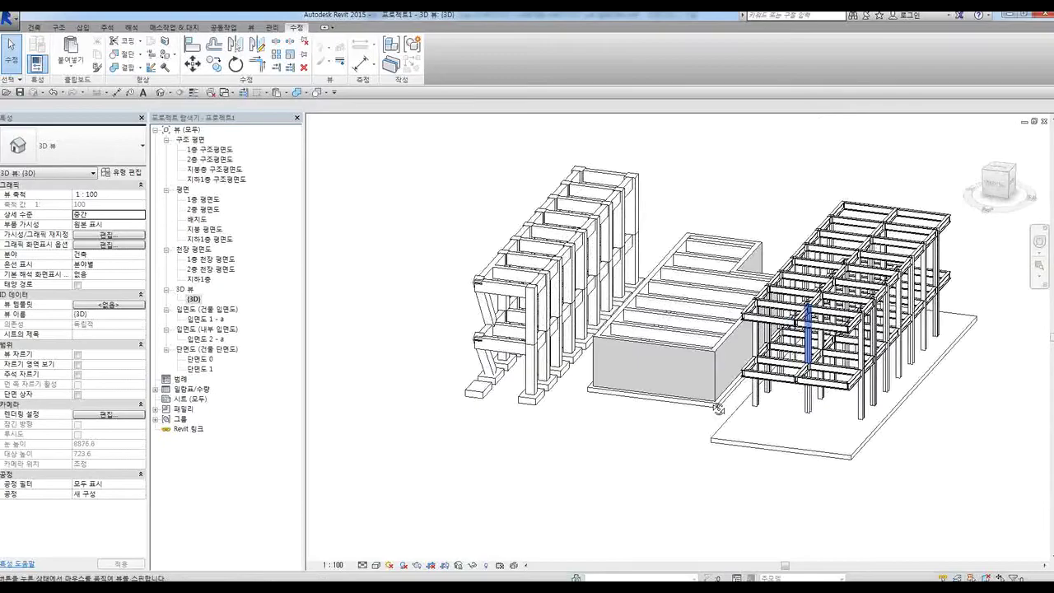
pyautogui.scroll(2, 824, 330)
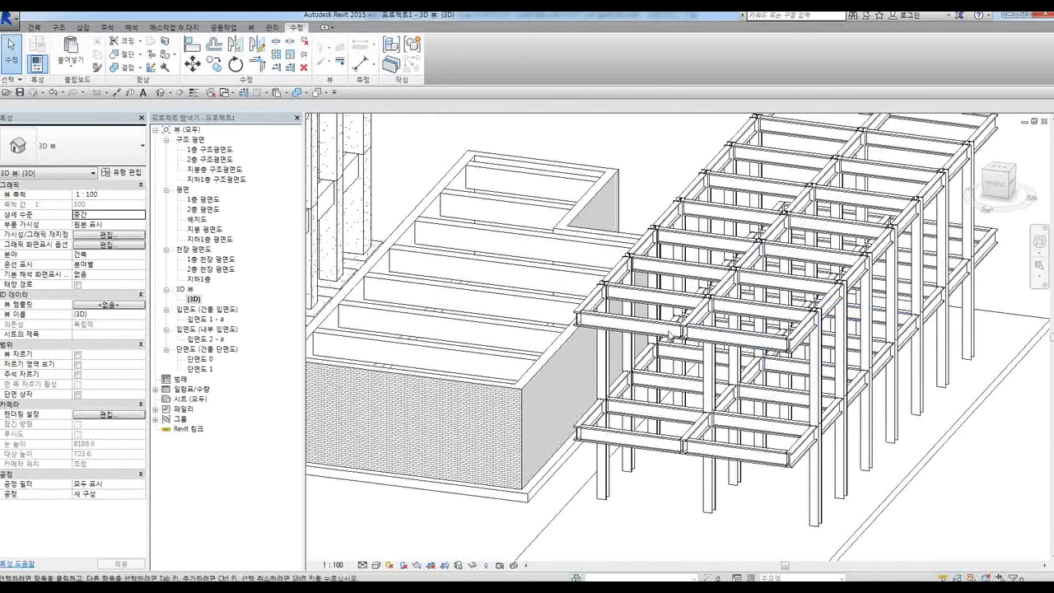
pyautogui.scroll(-1, 575, 367)
pyautogui.keyDown('shift'); pyautogui.moveTo(574, 367); pyautogui.dragTo(568, 483, button='middle'); pyautogui.keyUp('shift')
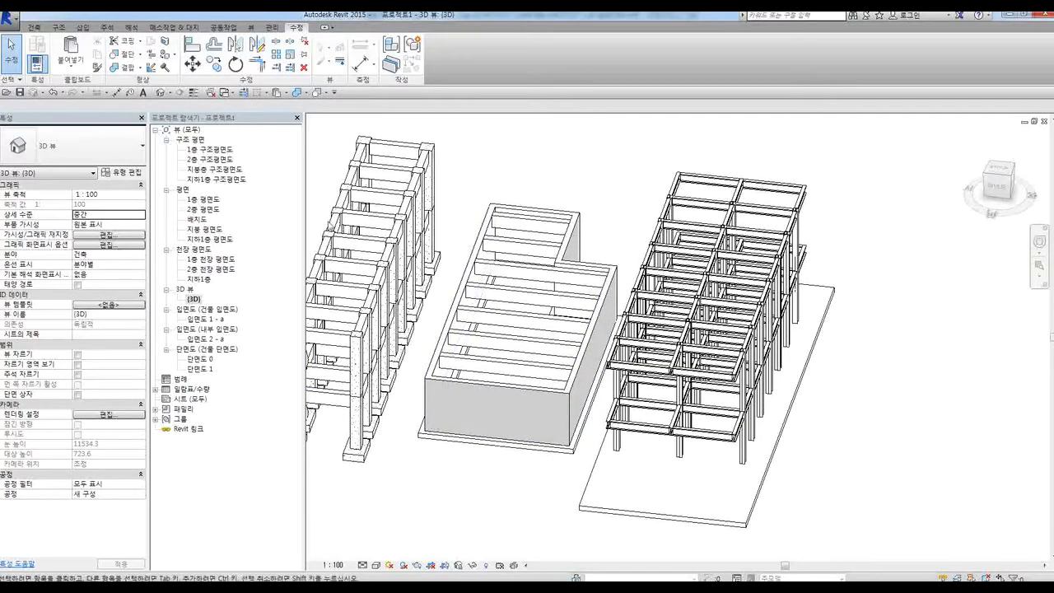
pyautogui.click(66, 28)
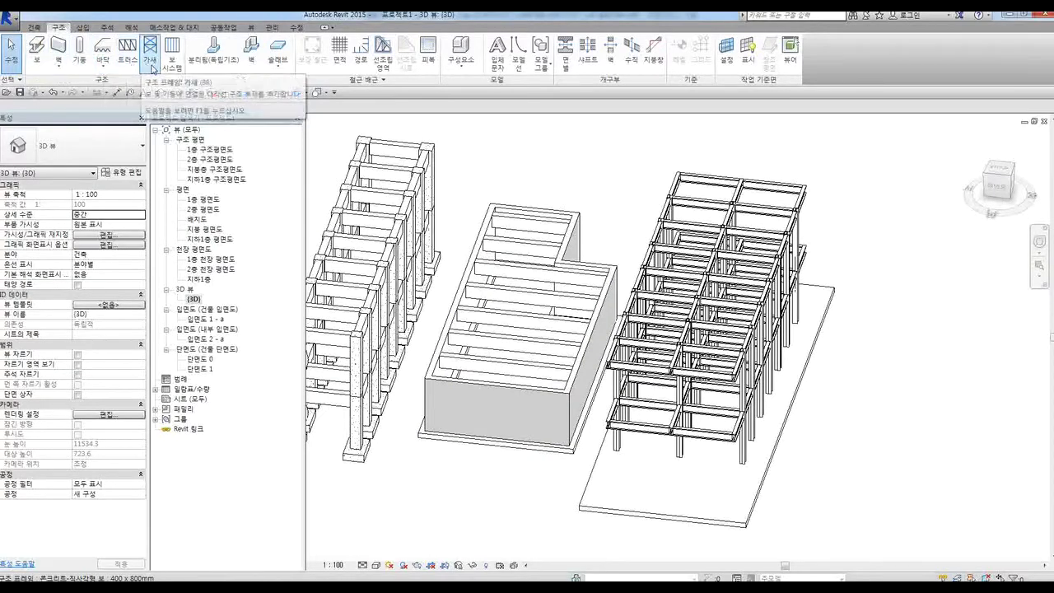
pyautogui.keyDown('shift'); pyautogui.moveTo(705, 486); pyautogui.dragTo(794, 241, button='middle'); pyautogui.keyUp('shift')
pyautogui.scroll(5, 511, 278)
pyautogui.scroll(-3, 650, 343)
pyautogui.scroll(2, 585, 259)
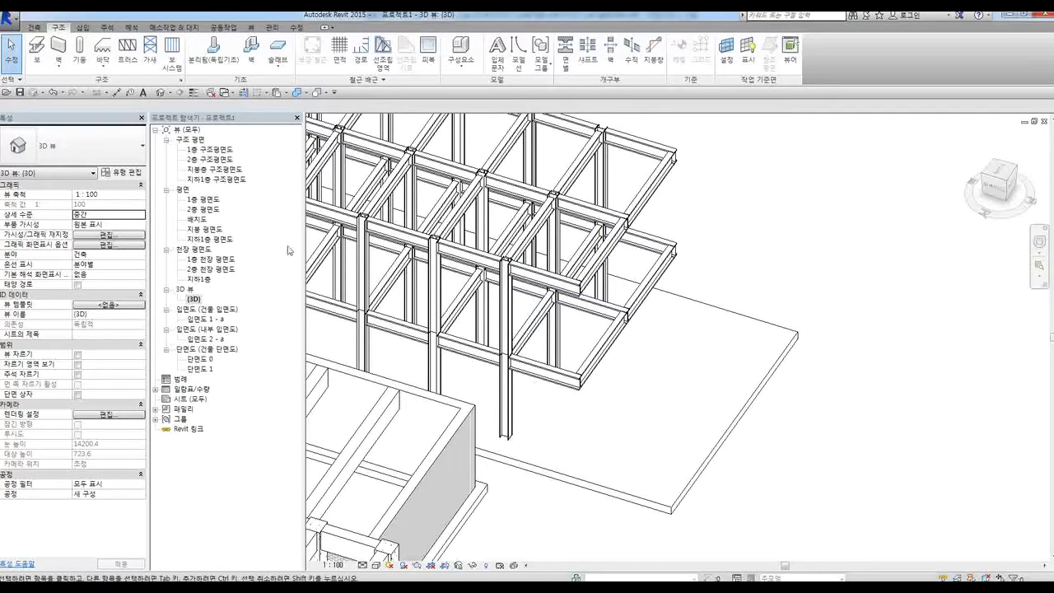
# In the 1층 구조평면도 view, place a framing elevation (프레임 입면도) on grid 6 near the lower end of the steel frame
pyautogui.doubleClick(198, 150)
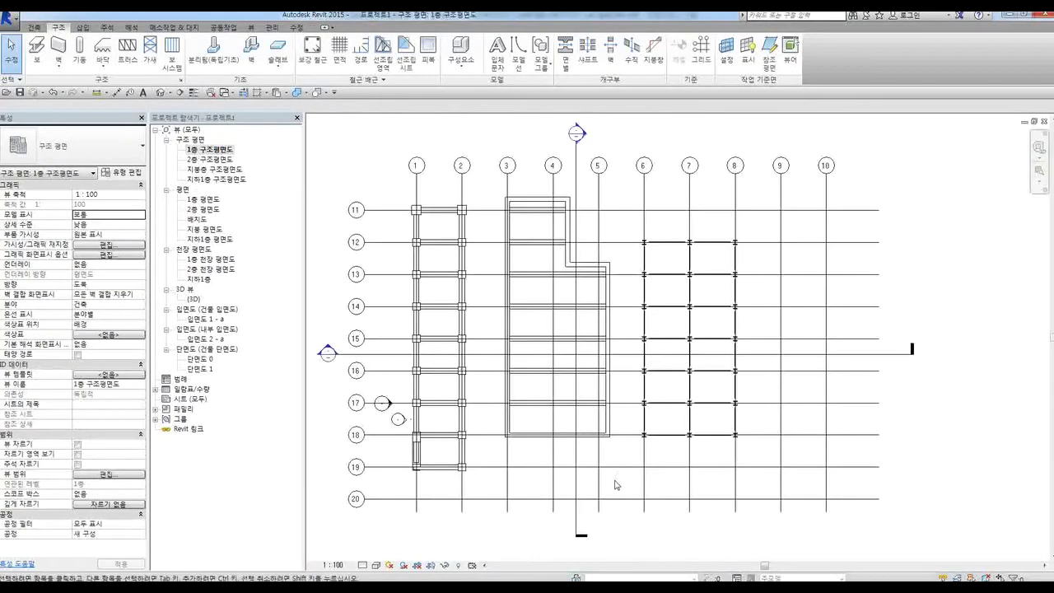
pyautogui.scroll(3, 648, 450)
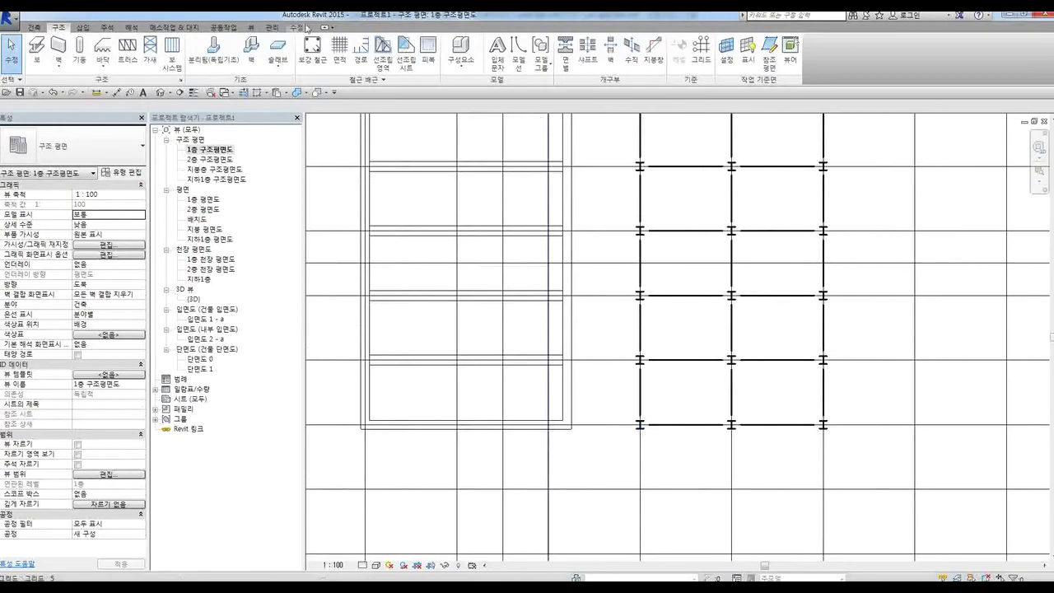
pyautogui.click(251, 28)
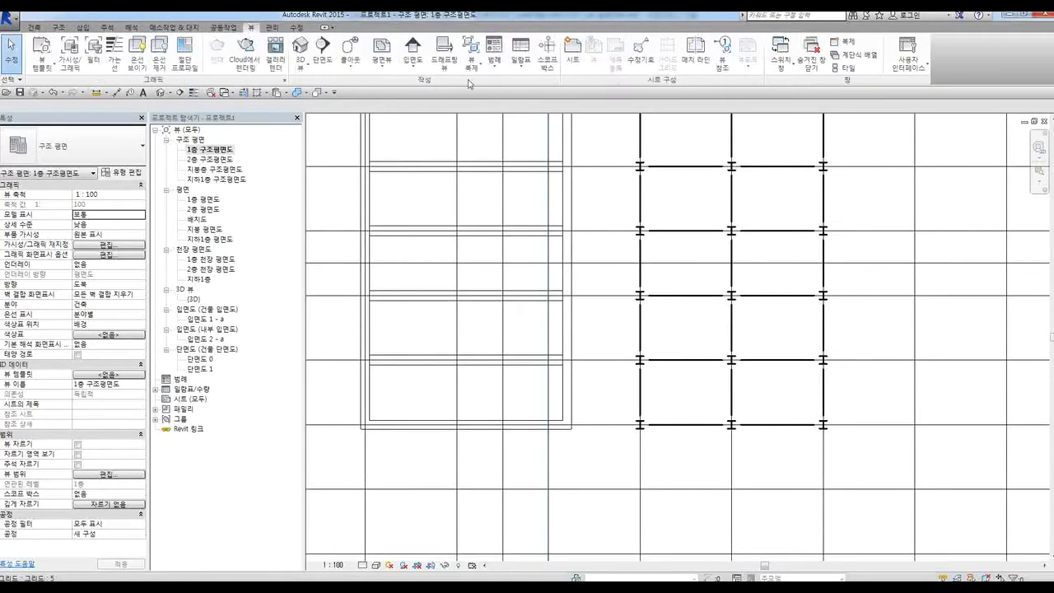
pyautogui.click(387, 67)
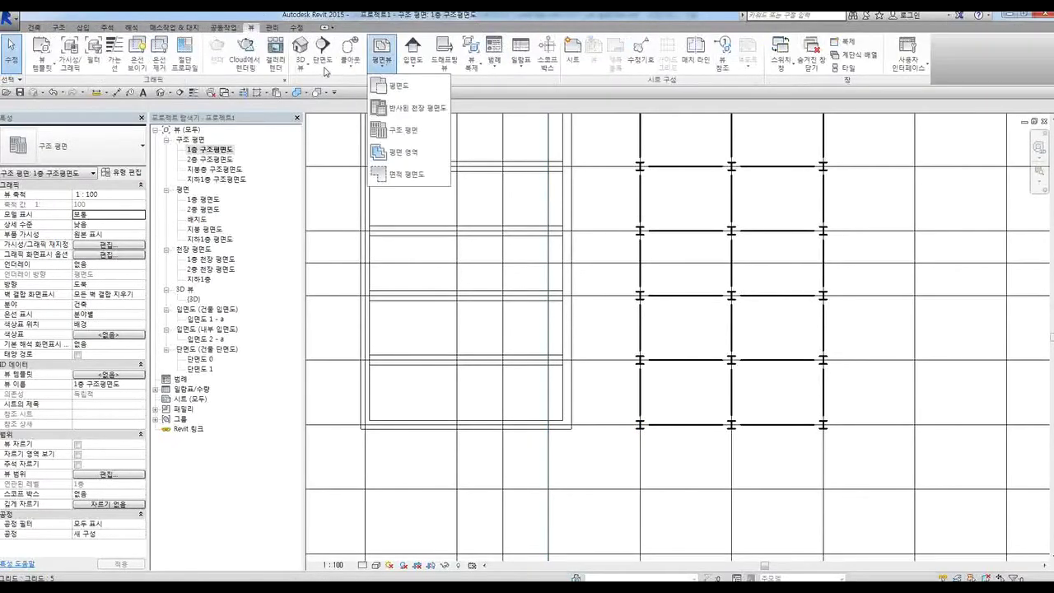
pyautogui.click(415, 70)
pyautogui.click(416, 71)
pyautogui.click(437, 108)
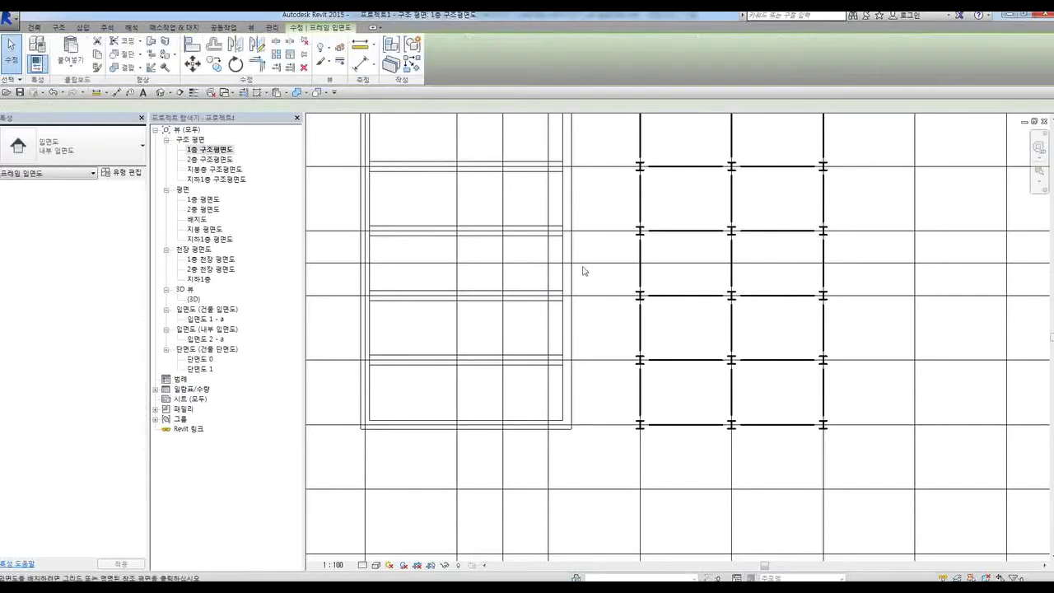
pyautogui.scroll(-2, 585, 173)
pyautogui.scroll(-2, 622, 446)
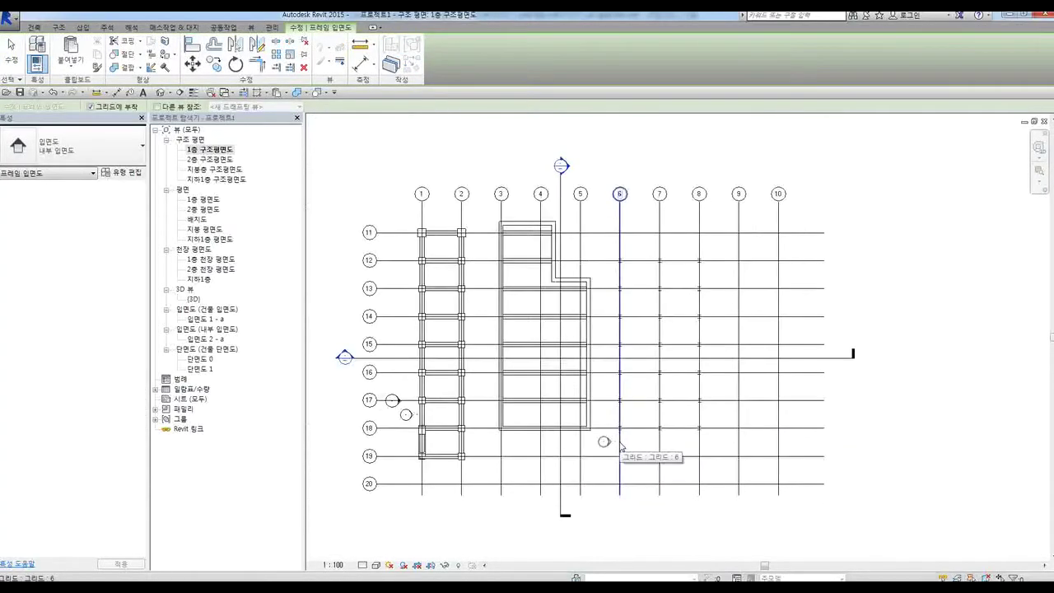
pyautogui.click(622, 445)
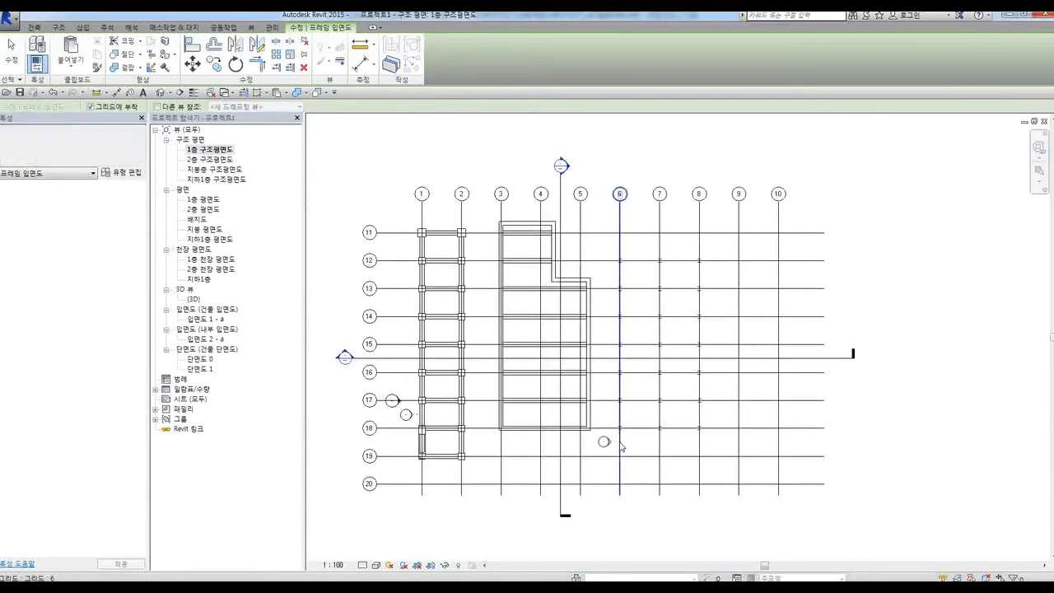
# Place three more framing elevations on grid 8, on grid 19 and along the upper end of the steel frame
pyautogui.click(701, 446)
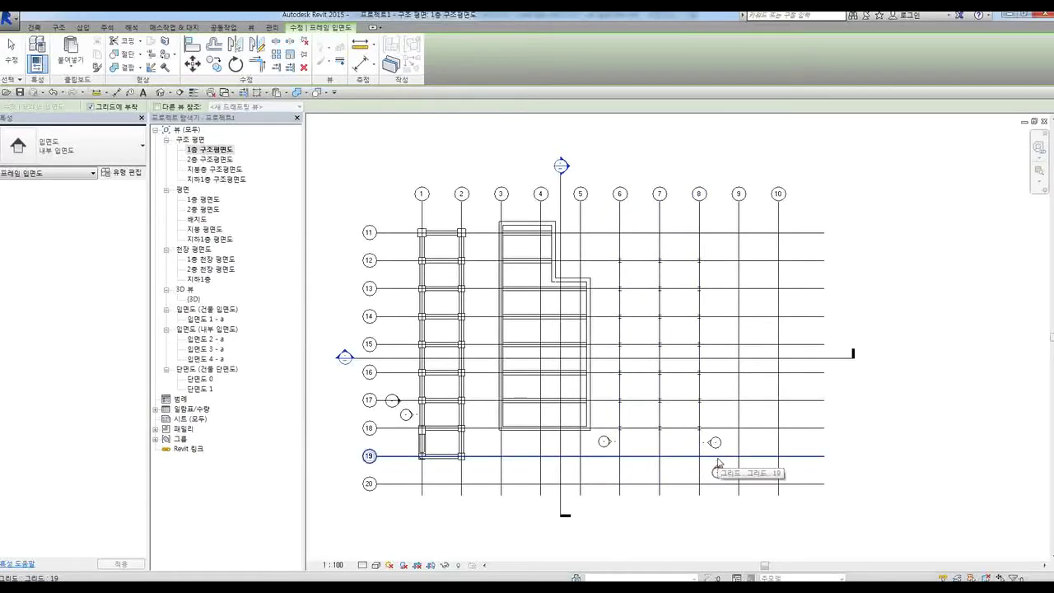
pyautogui.click(718, 463)
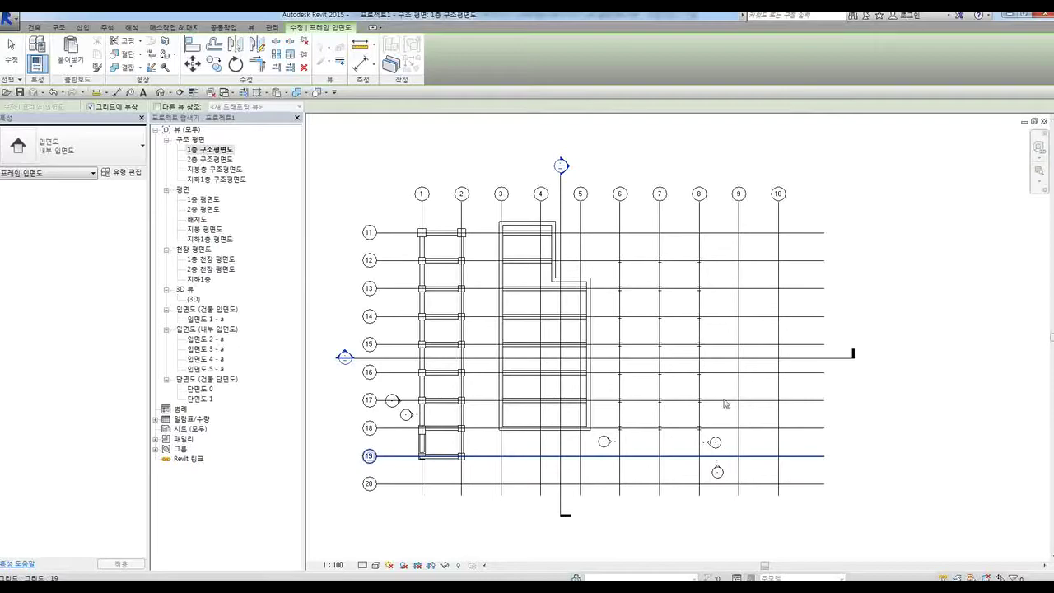
pyautogui.click(677, 237)
pyautogui.press('Escape')
pyautogui.press('Escape')
# Open the framing elevation on grid 6 (입면도 3 - a) and extend its crop region to cover grids 11 to 20
pyautogui.scroll(4, 603, 446)
pyautogui.doubleClick(624, 438)
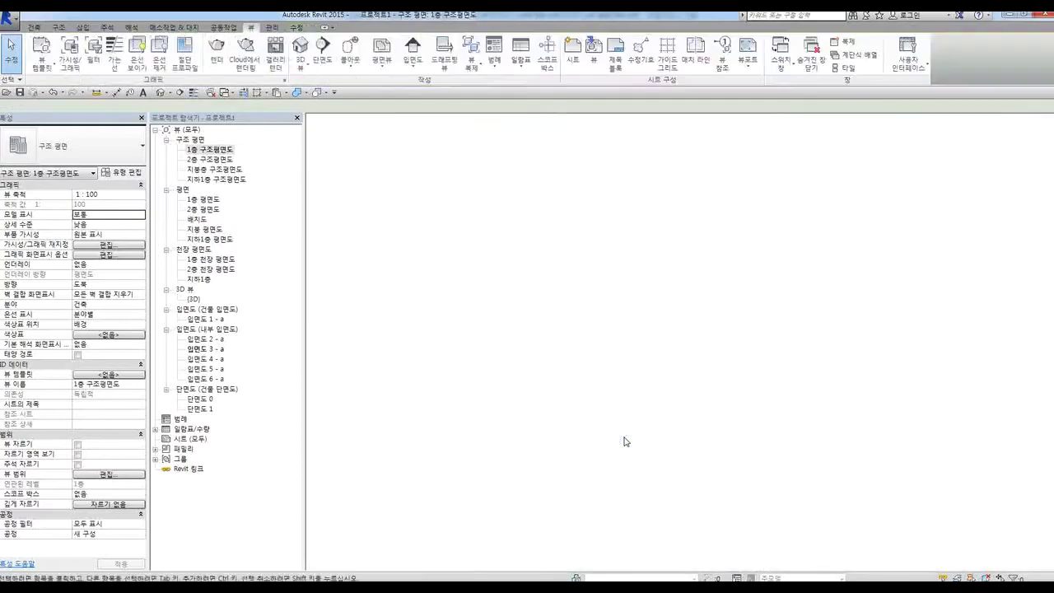
pyautogui.scroll(-2, 611, 416)
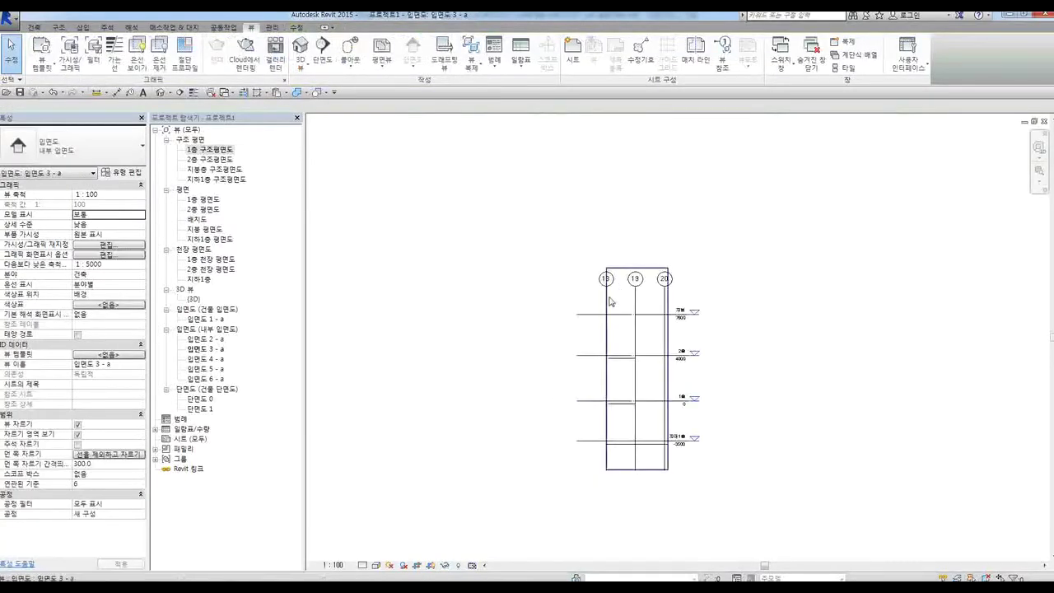
pyautogui.click(608, 416)
pyautogui.scroll(-2, 779, 334)
pyautogui.moveTo(691, 356); pyautogui.dragTo(410, 355)
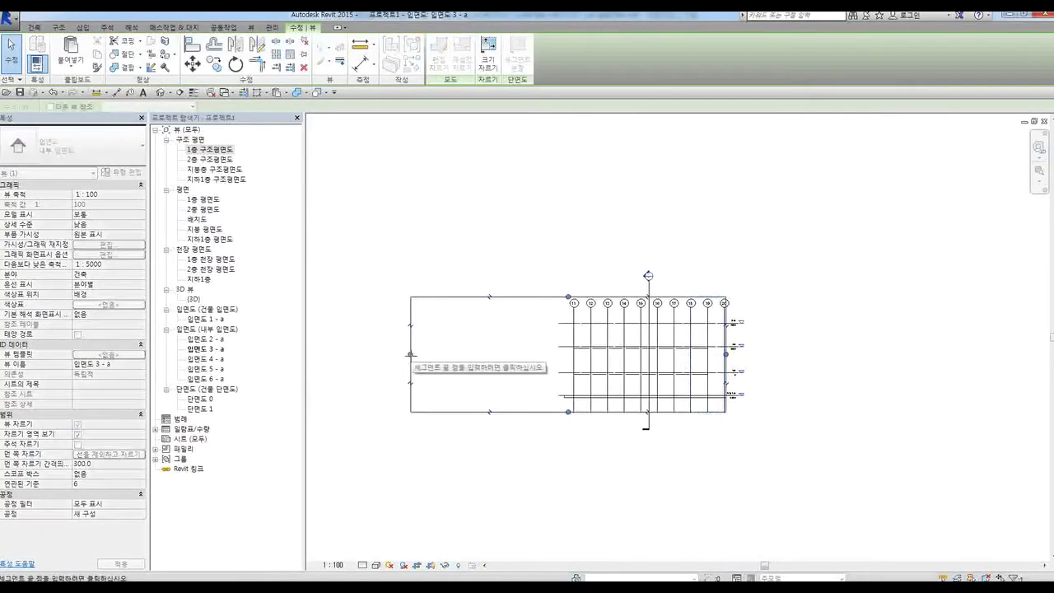
pyautogui.click(706, 483)
pyautogui.scroll(3, 725, 367)
pyautogui.scroll(1, 725, 366)
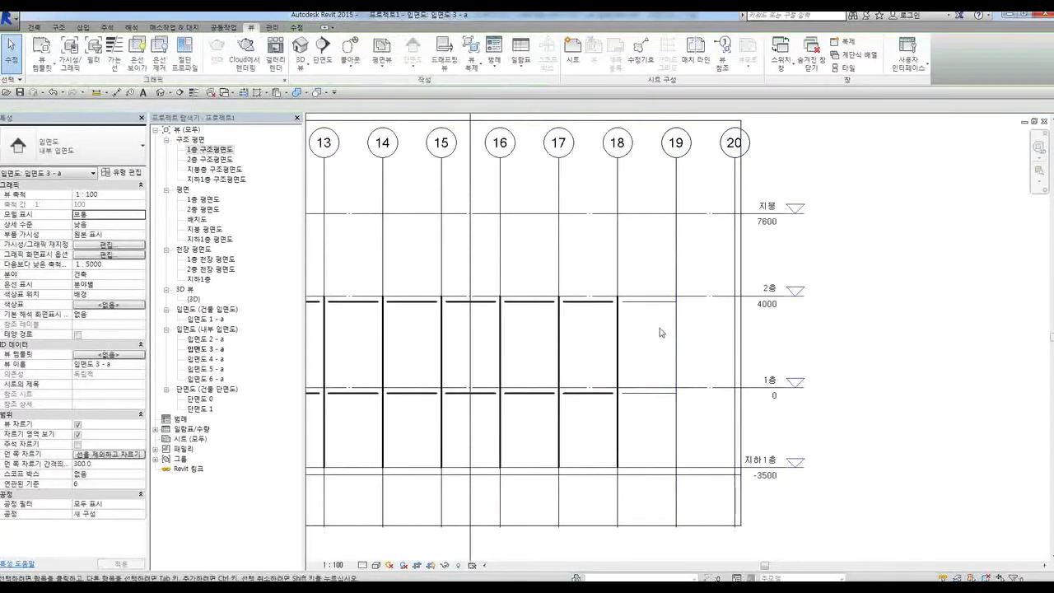
# Place a W1100X499 brace from the 1층 beam at grid 18 up to the 2층 beam at grid 19
pyautogui.scroll(2, 651, 301)
pyautogui.click(643, 285)
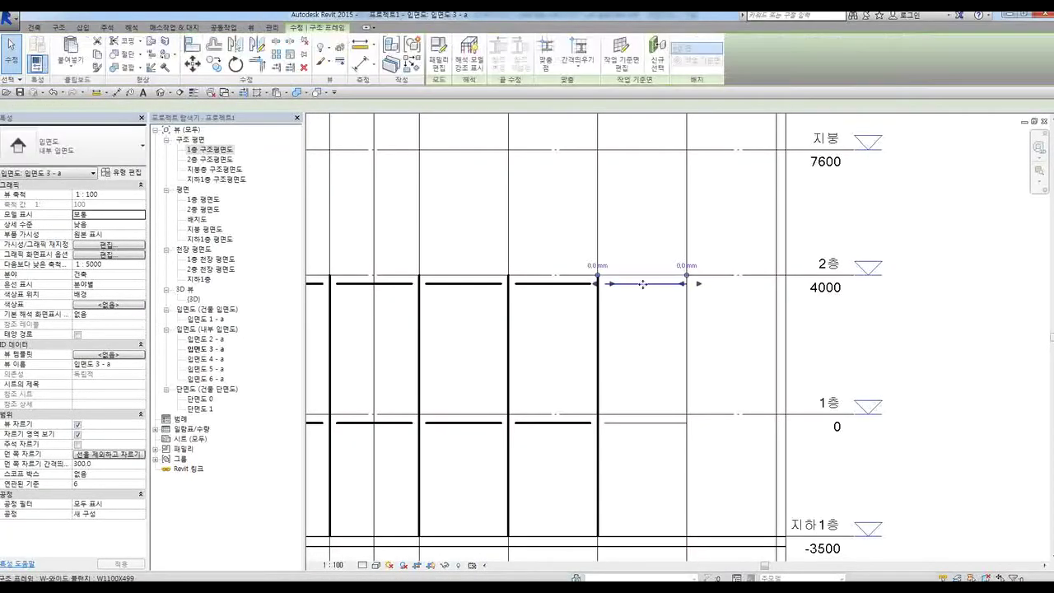
pyautogui.click(641, 445)
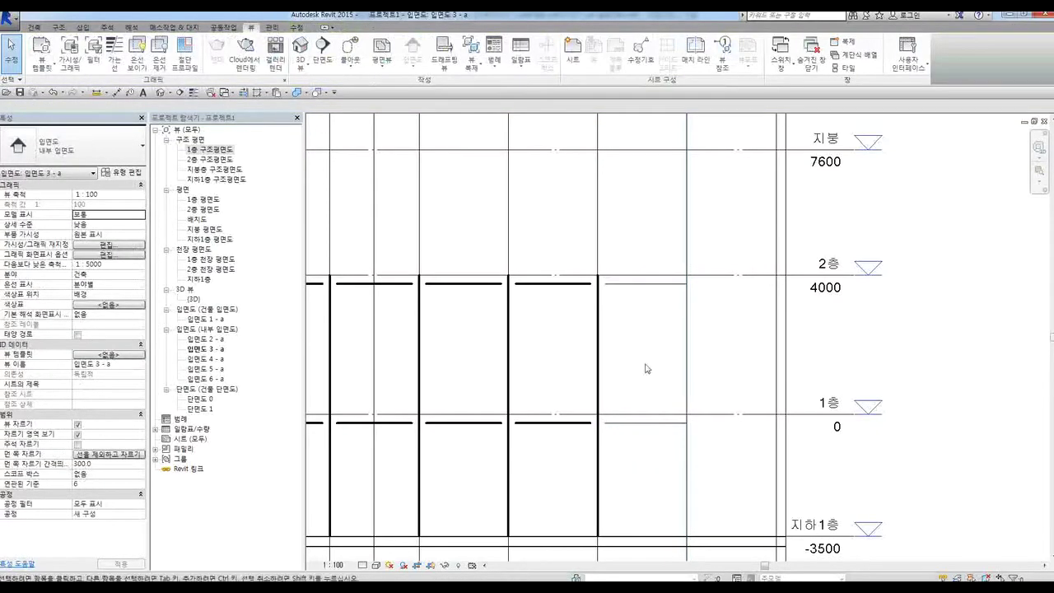
pyautogui.click(61, 31)
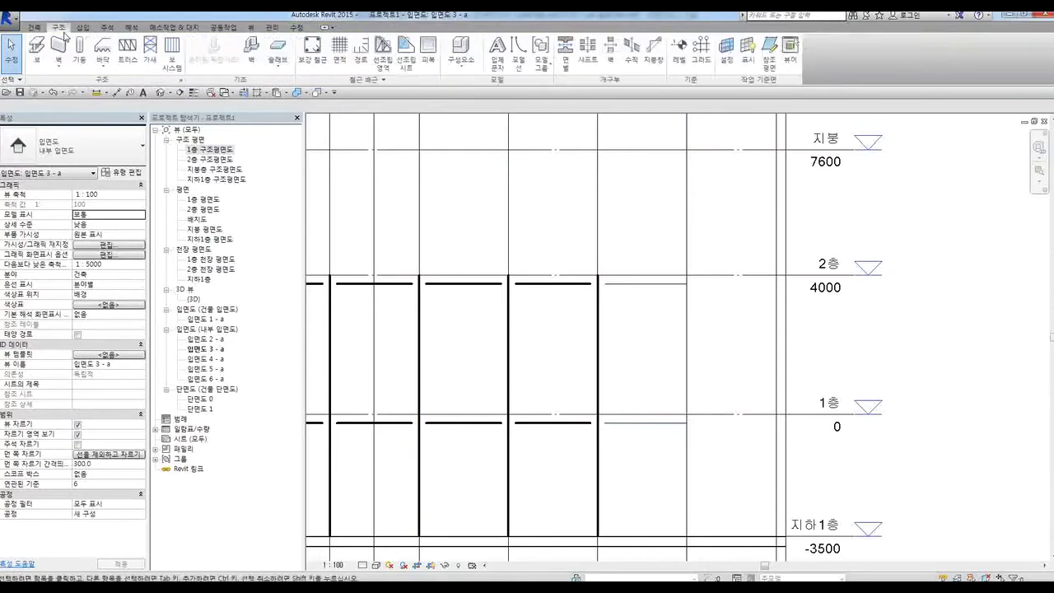
pyautogui.click(149, 58)
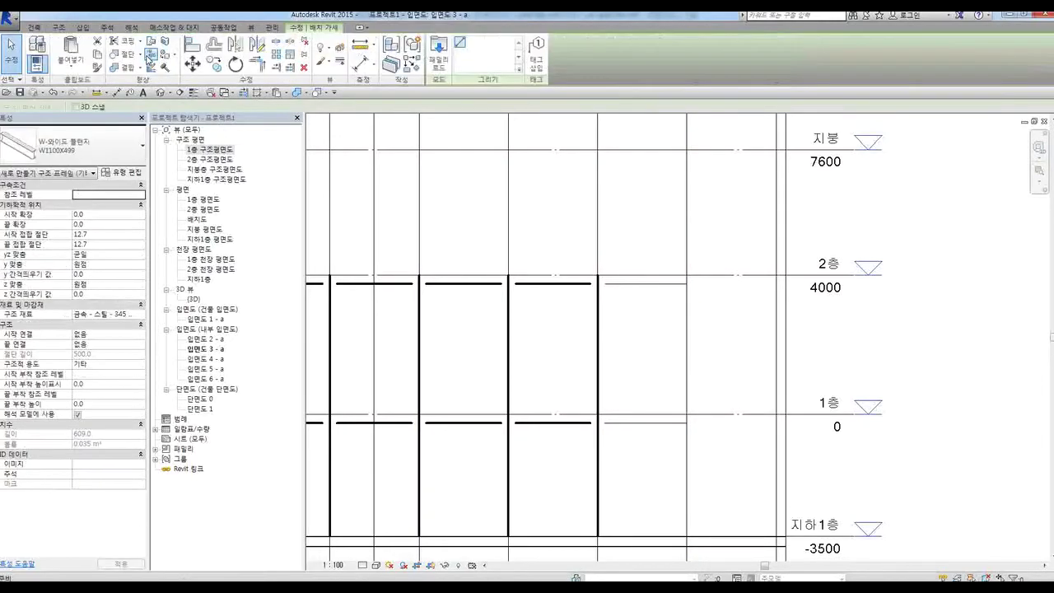
pyautogui.click(69, 148)
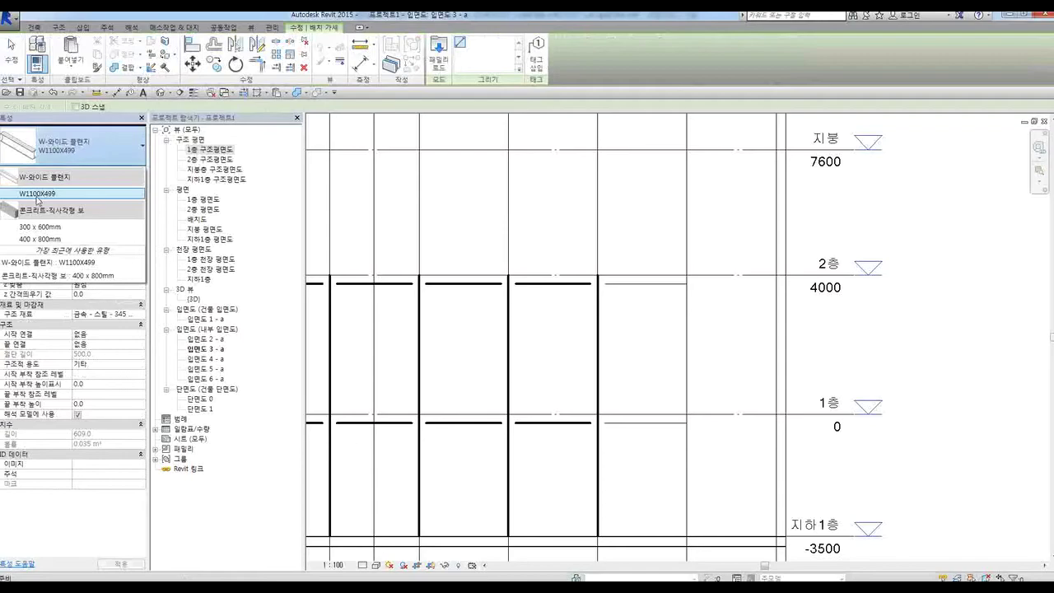
pyautogui.click(37, 194)
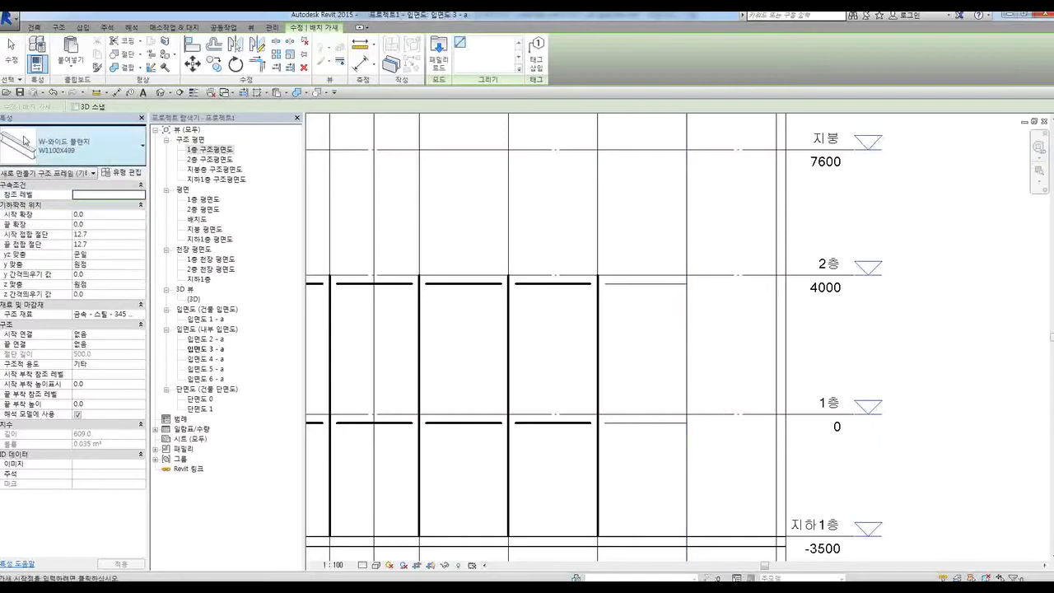
pyautogui.scroll(1, 615, 423)
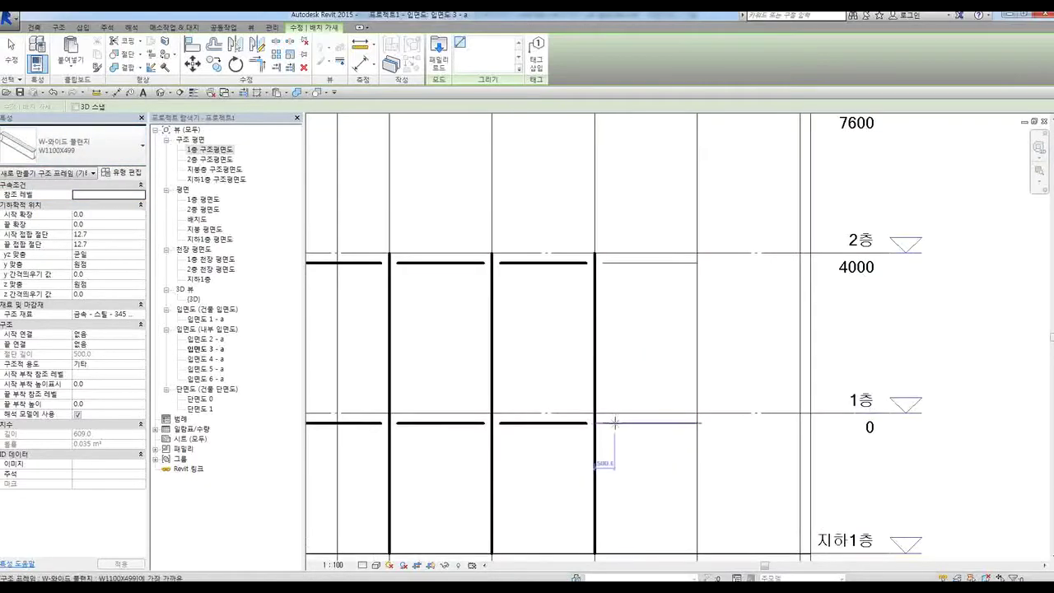
pyautogui.click(595, 424)
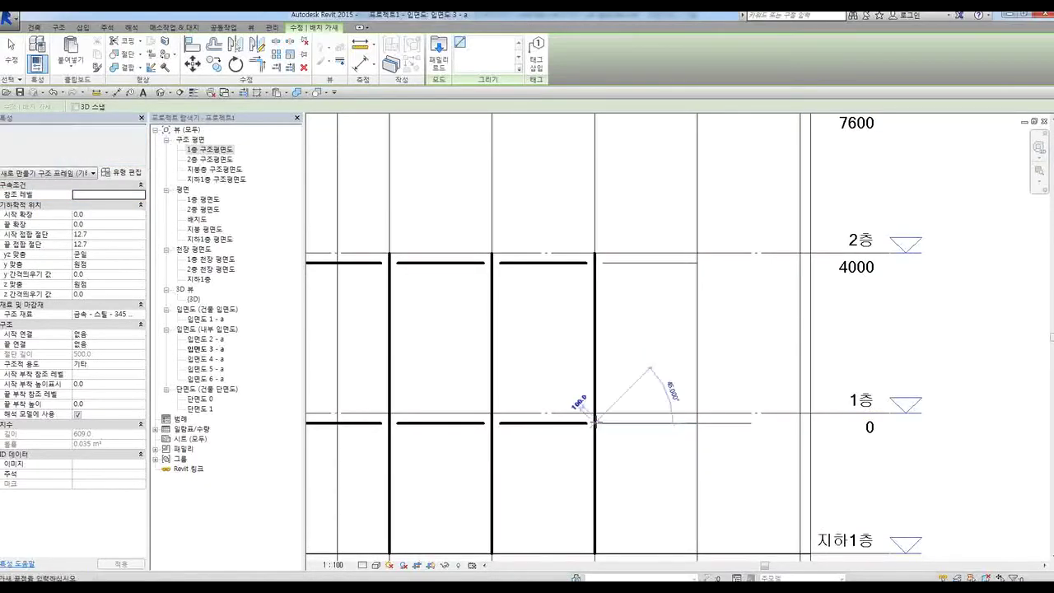
pyautogui.click(697, 263)
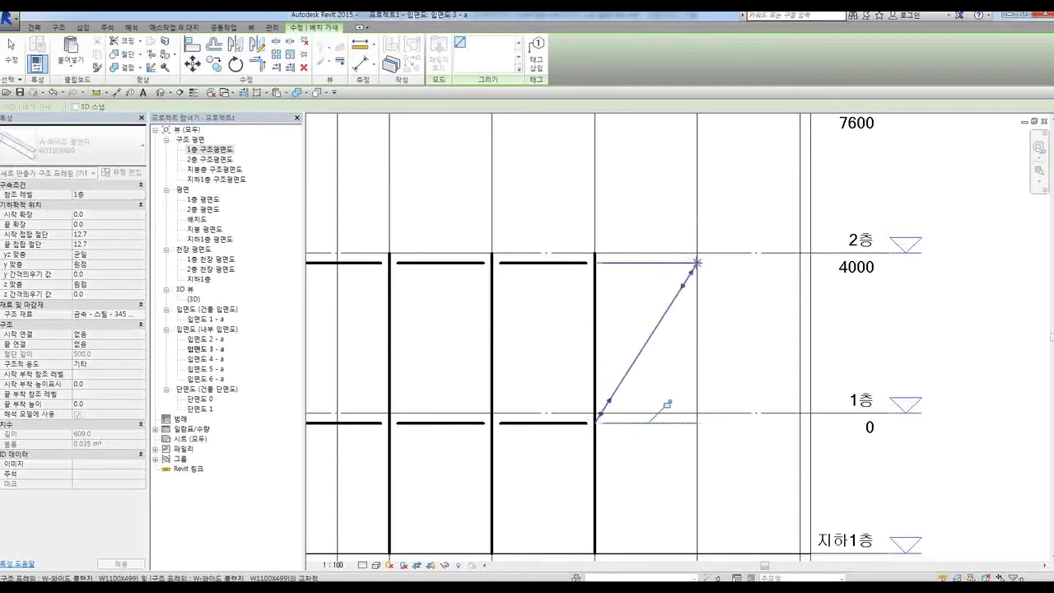
# Add the crossing brace from the 2층 beam at grid 18 down to the 1층 beam at grid 19
pyautogui.click(595, 263)
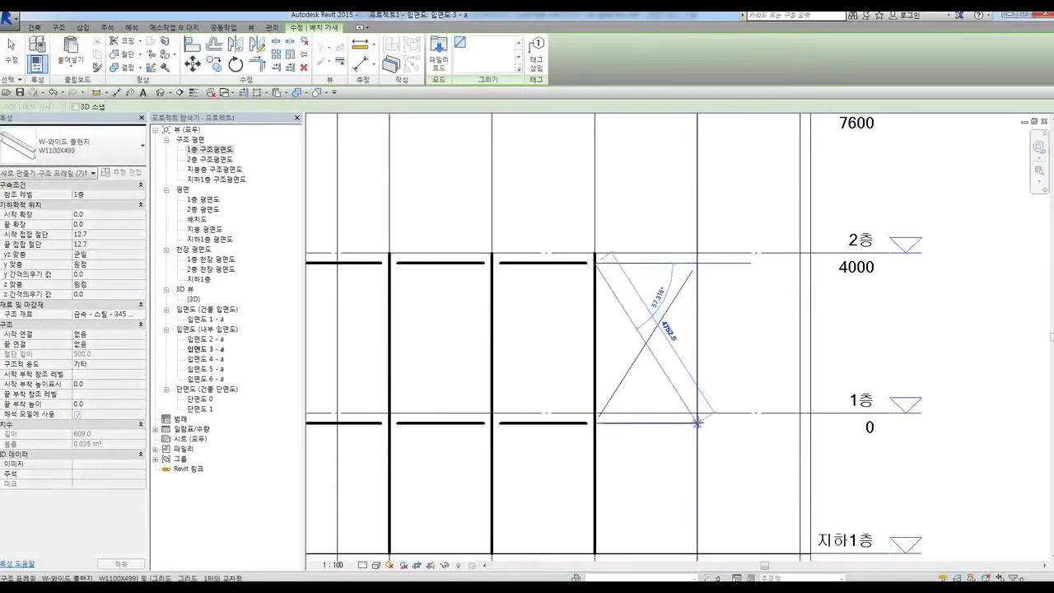
pyautogui.click(699, 425)
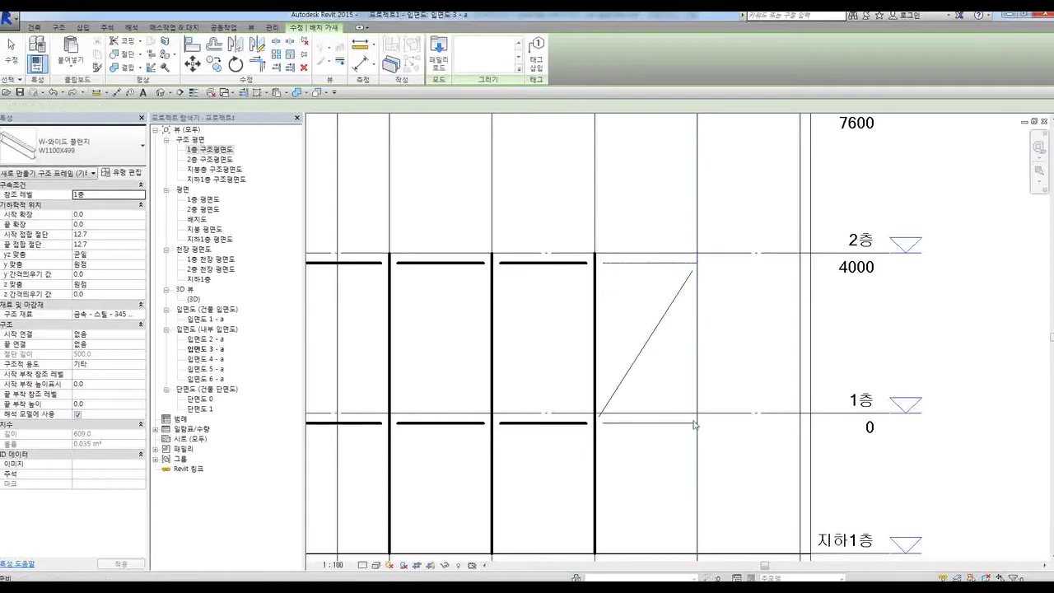
pyautogui.click(596, 261)
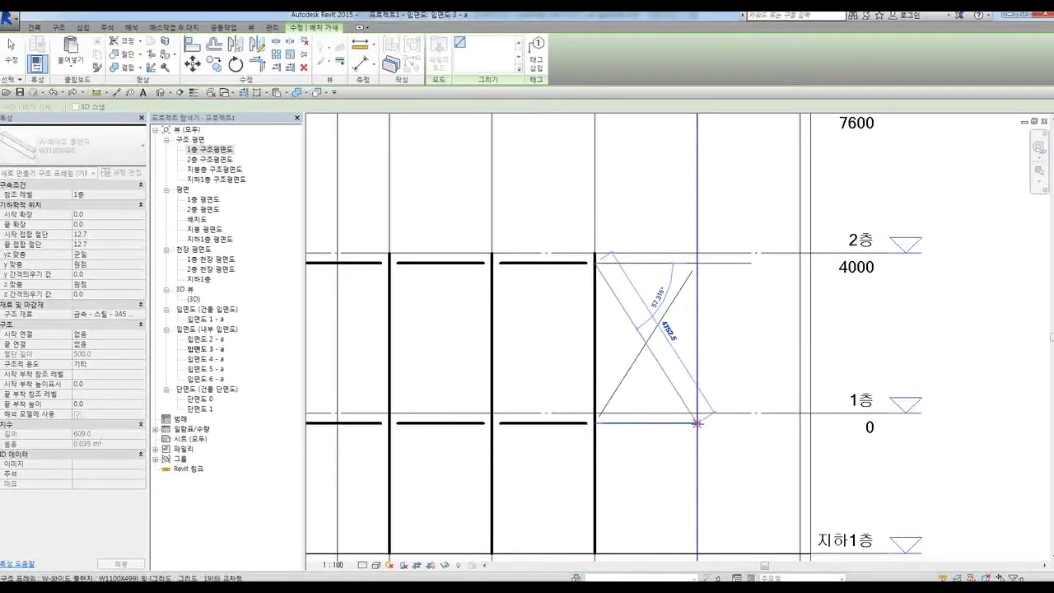
pyautogui.click(698, 424)
# Place two crossing W1100X499 braces between grids 11 and 12, spanning from the 1층 beam to the 2층 beam
pyautogui.scroll(-5, 792, 393)
pyautogui.scroll(5, 550, 397)
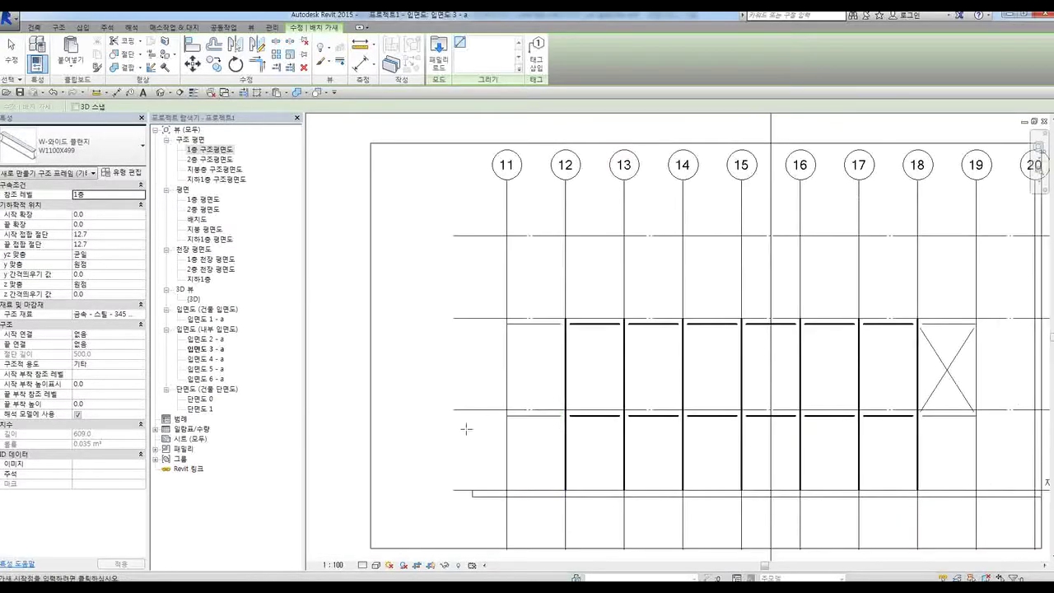
pyautogui.click(507, 408)
pyautogui.click(603, 248)
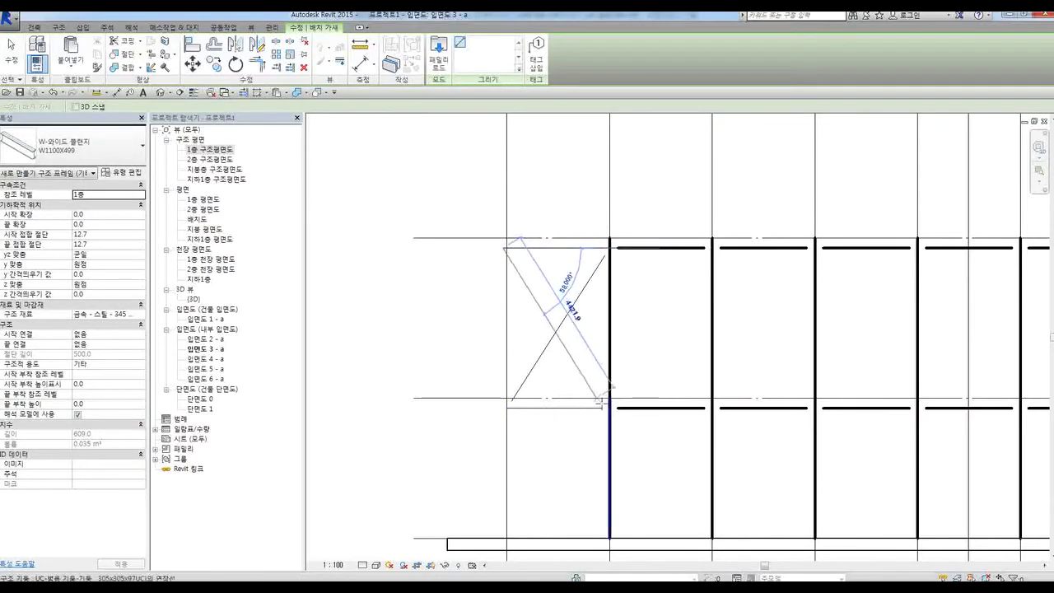
pyautogui.click(610, 408)
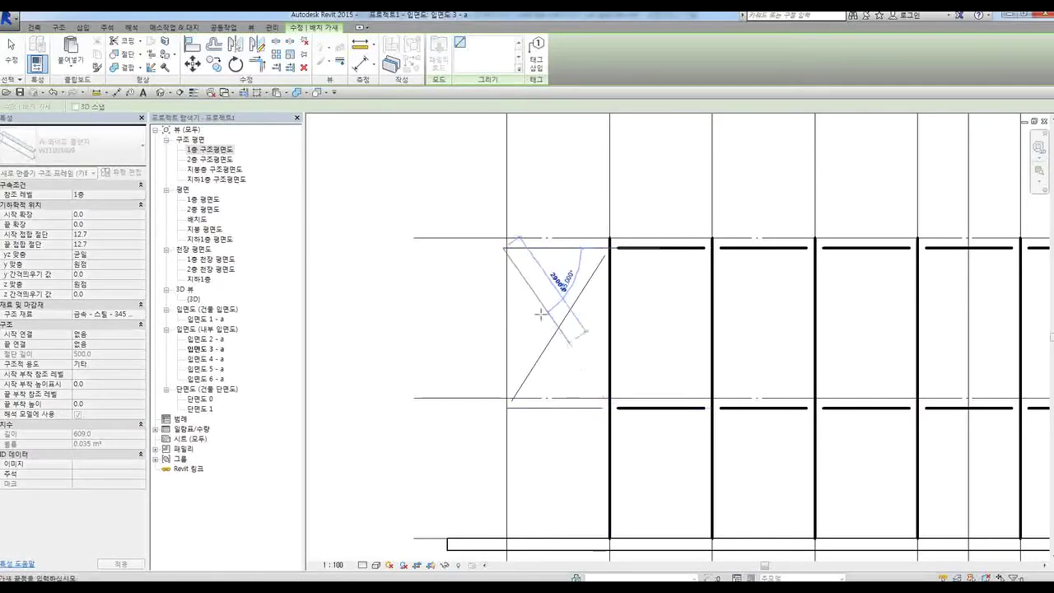
pyautogui.click(509, 242)
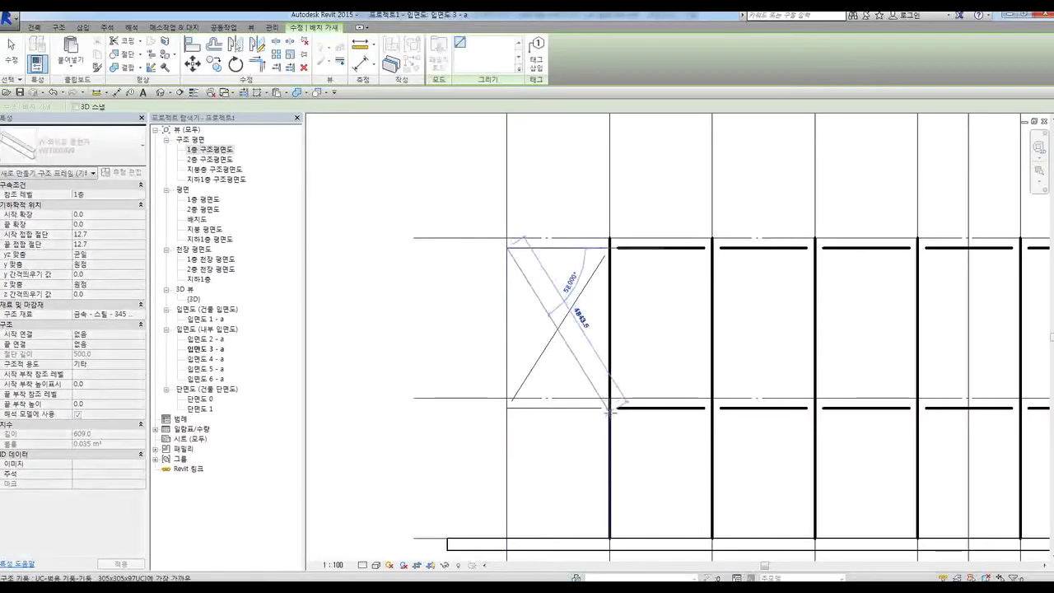
pyautogui.scroll(-5, 425, 328)
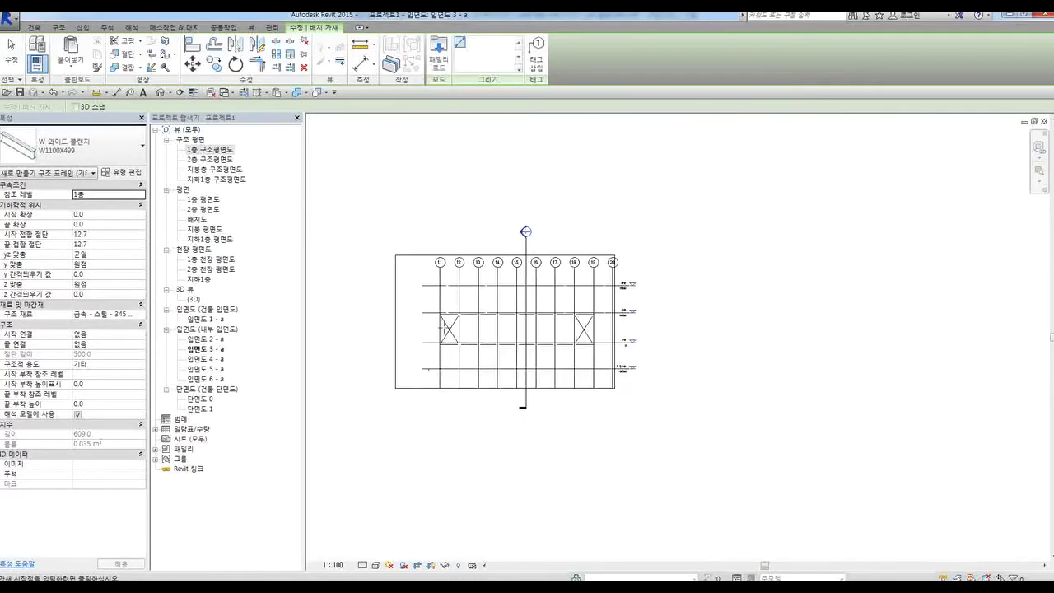
pyautogui.press('Escape')
pyautogui.press('Escape')
pyautogui.scroll(2, 527, 336)
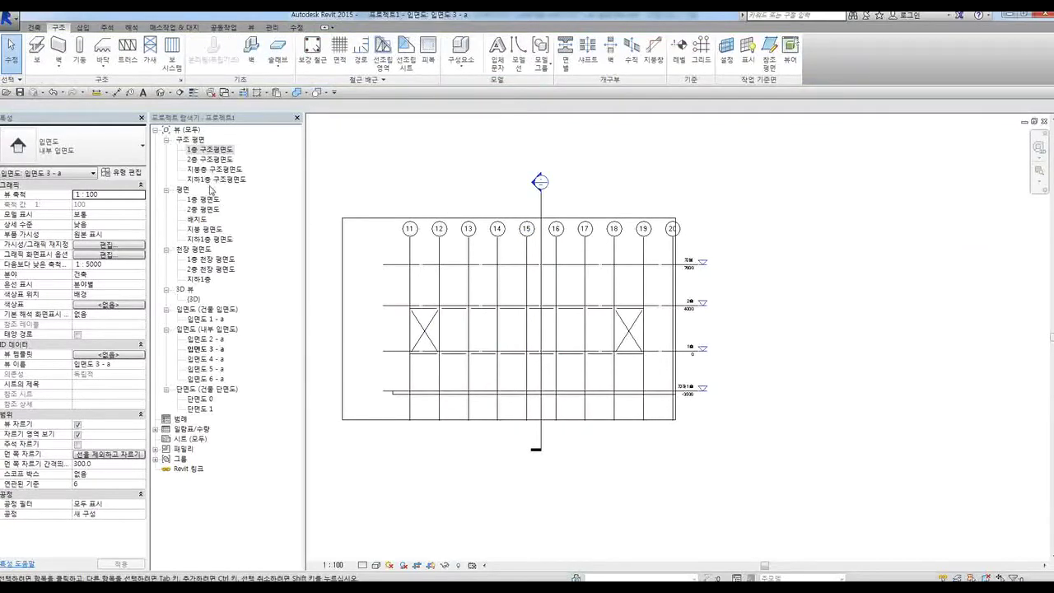
# From the 1층 구조평면도 view, open the framing elevation on grid 8 (입면도 4 - a)
pyautogui.doubleClick(213, 150)
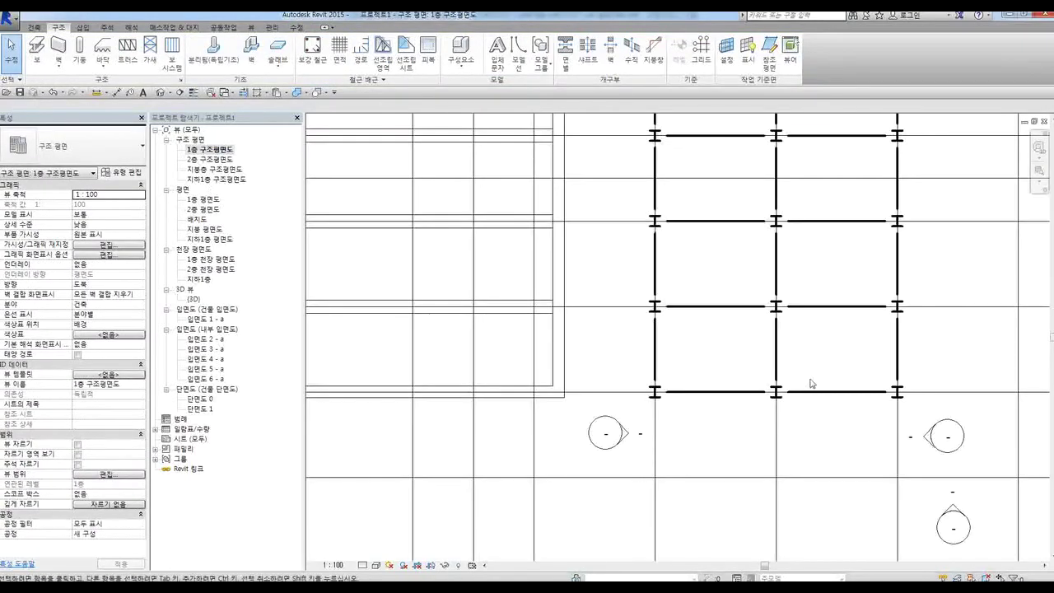
pyautogui.moveTo(759, 399); pyautogui.dragTo(735, 414, button='middle')
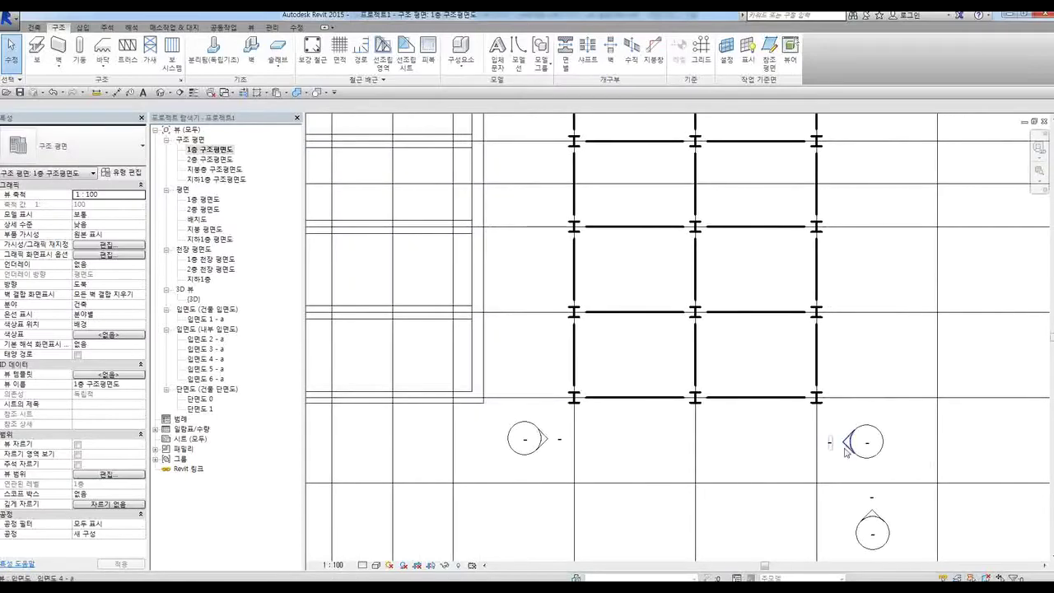
pyautogui.scroll(-2, 643, 454)
pyautogui.scroll(3, 806, 440)
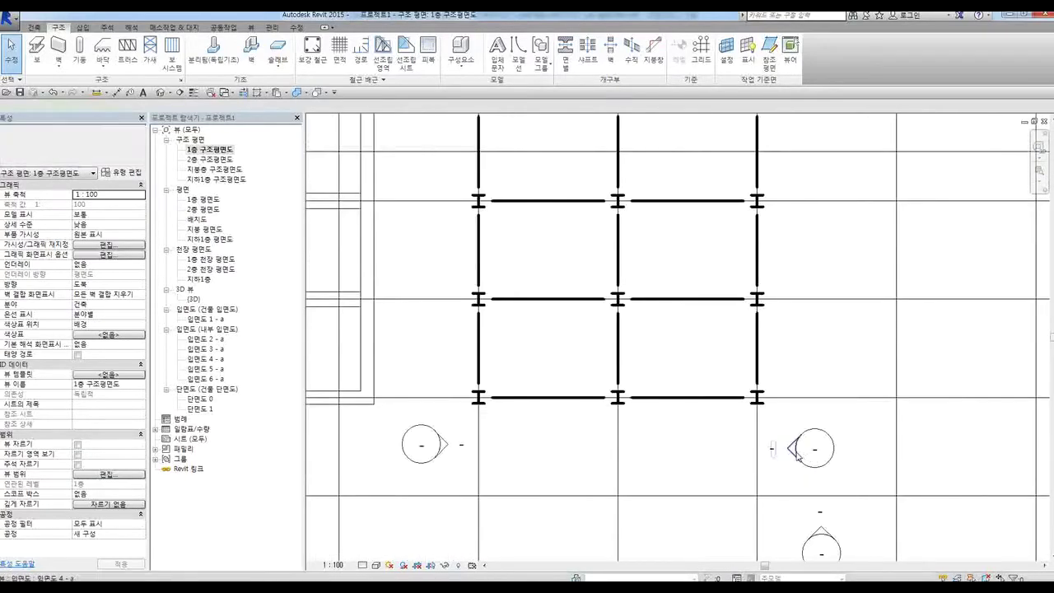
pyautogui.click(794, 450)
pyautogui.scroll(-2, 736, 459)
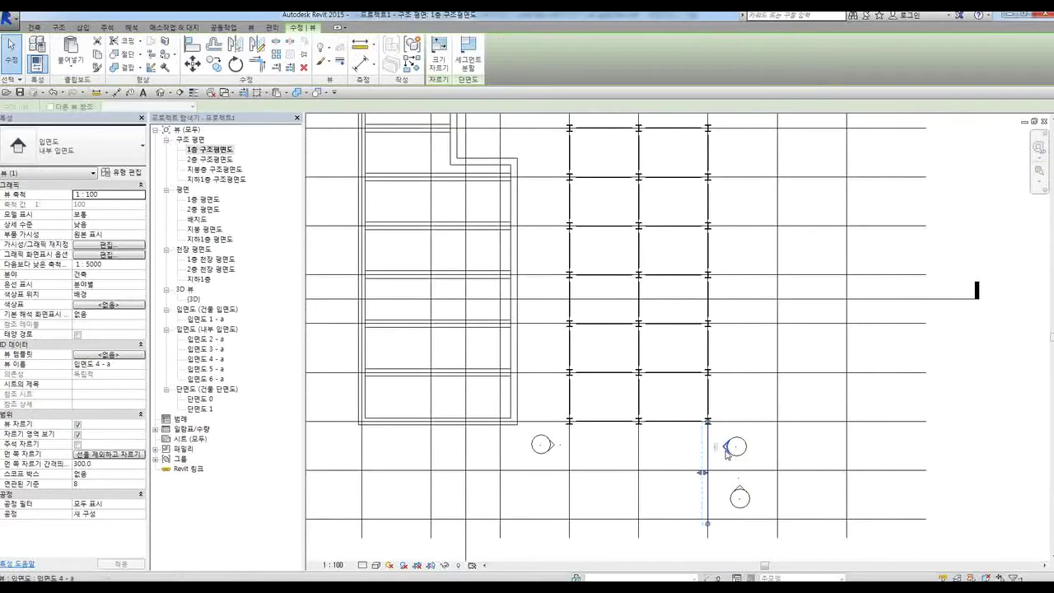
pyautogui.doubleClick(729, 449)
# Resize the crop region of 입면도 4 - a to cover grids 20 to 11
pyautogui.scroll(-3, 676, 374)
pyautogui.moveTo(644, 355); pyautogui.dragTo(419, 355)
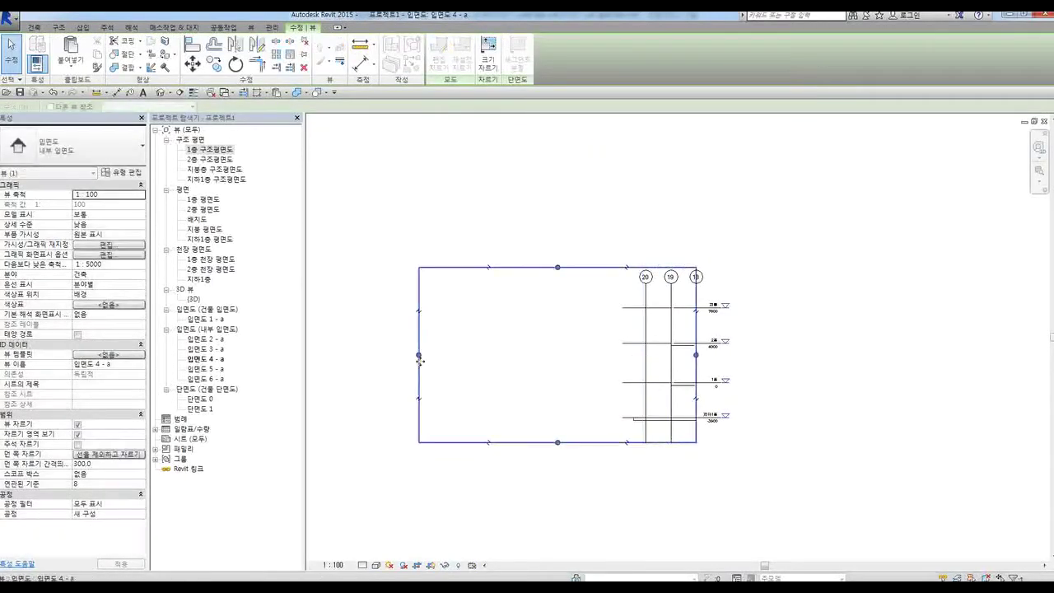
pyautogui.moveTo(420, 355); pyautogui.dragTo(606, 365)
pyautogui.moveTo(701, 435); pyautogui.dragTo(505, 451, button='middle')
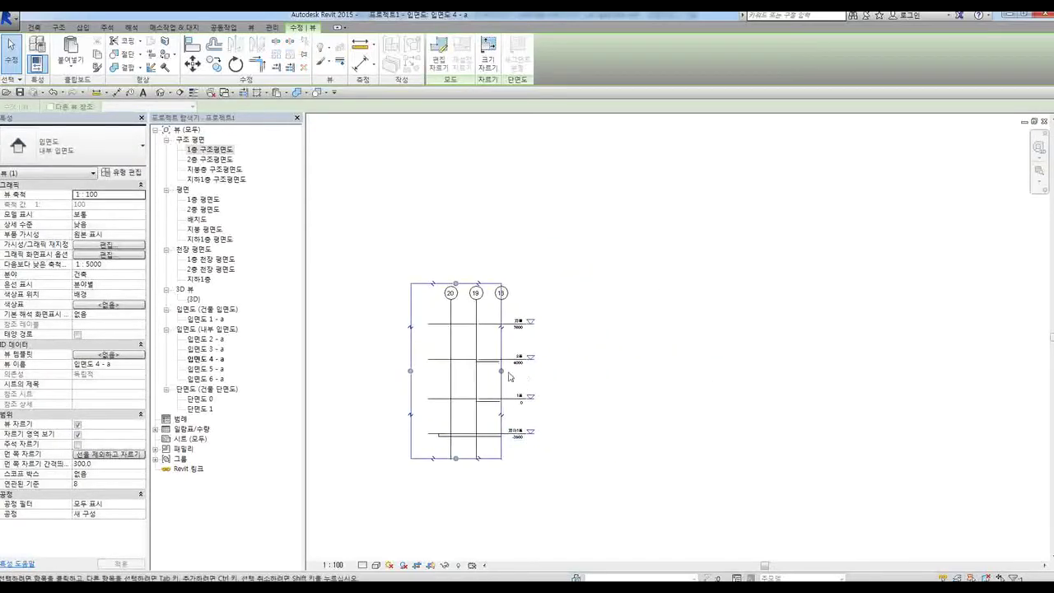
pyautogui.moveTo(502, 371); pyautogui.dragTo(753, 372)
pyautogui.click(734, 515)
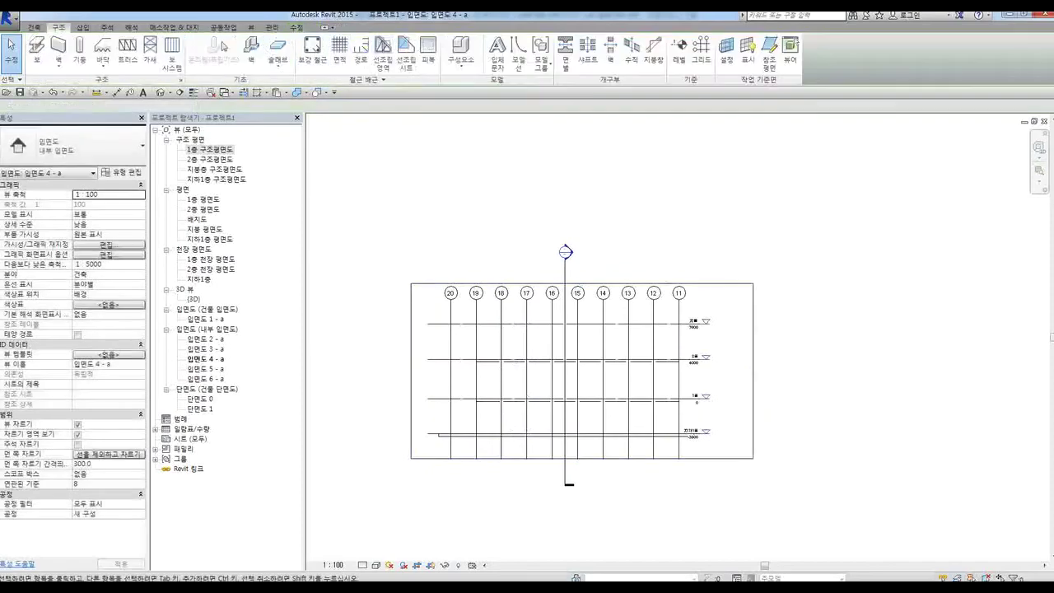
# Place two crossing W1100X499 braces between grids 12 and 11, from the 1층 beam to the 2층 beam
pyautogui.click(155, 65)
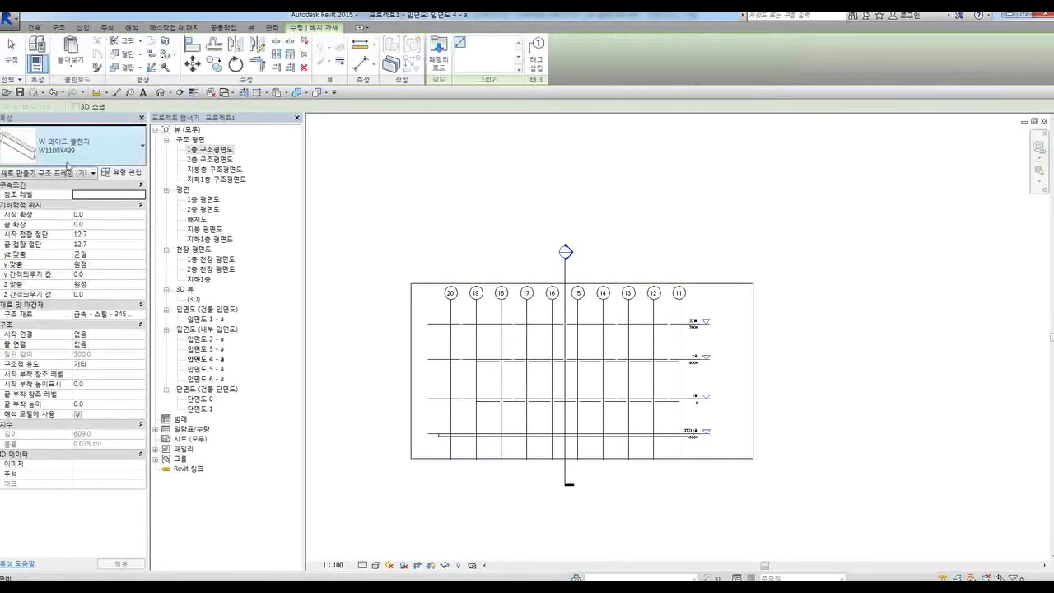
pyautogui.scroll(5, 679, 384)
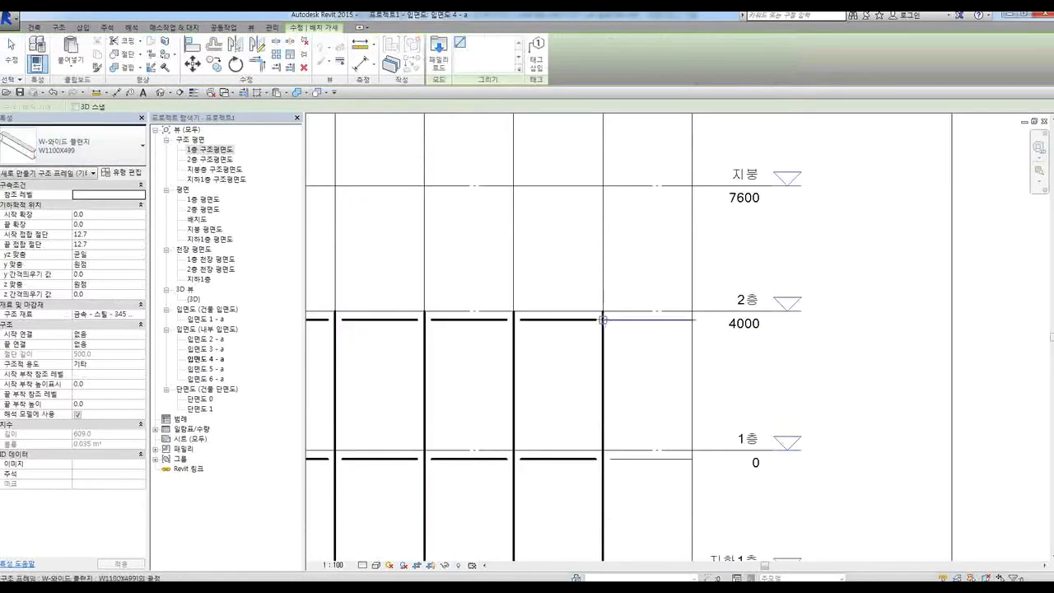
pyautogui.click(692, 449)
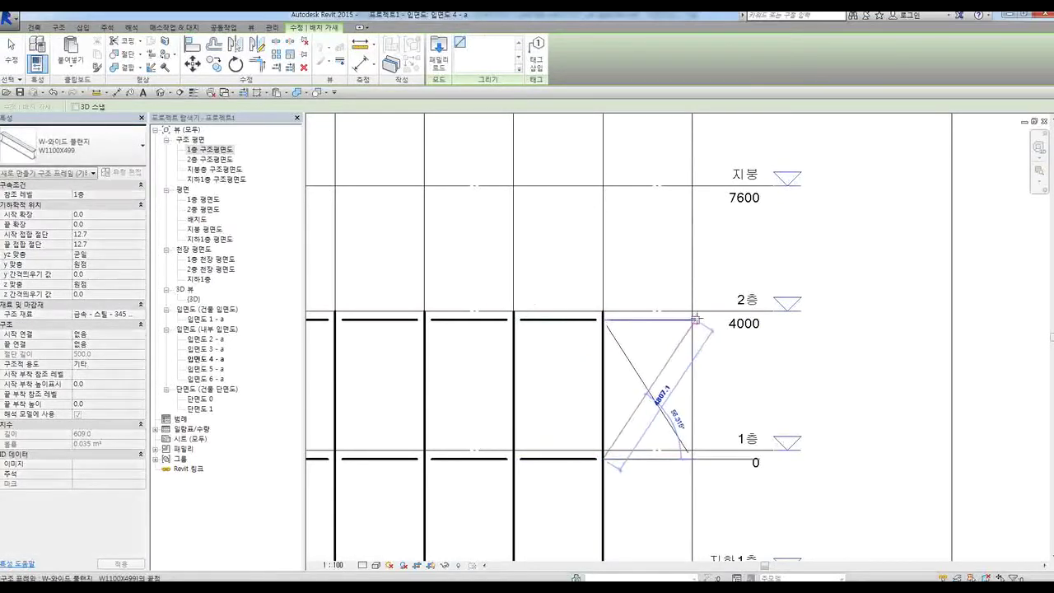
pyautogui.click(694, 320)
# Add a matching pair of crossing W1100X499 braces between grids 19 and 18 and finish the Brace command
pyautogui.scroll(-4, 882, 362)
pyautogui.scroll(3, 549, 397)
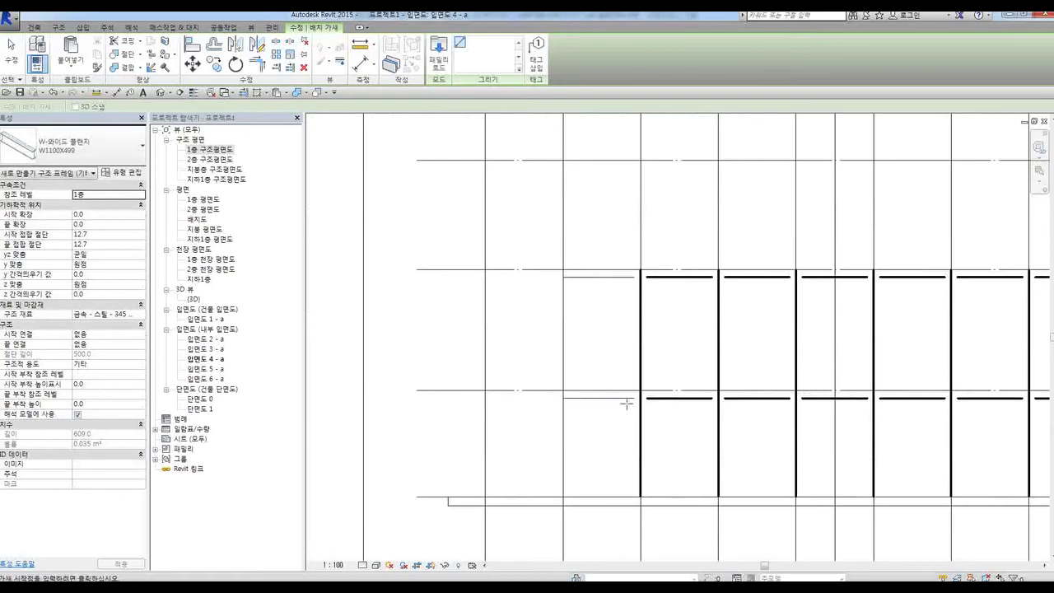
pyautogui.click(567, 280)
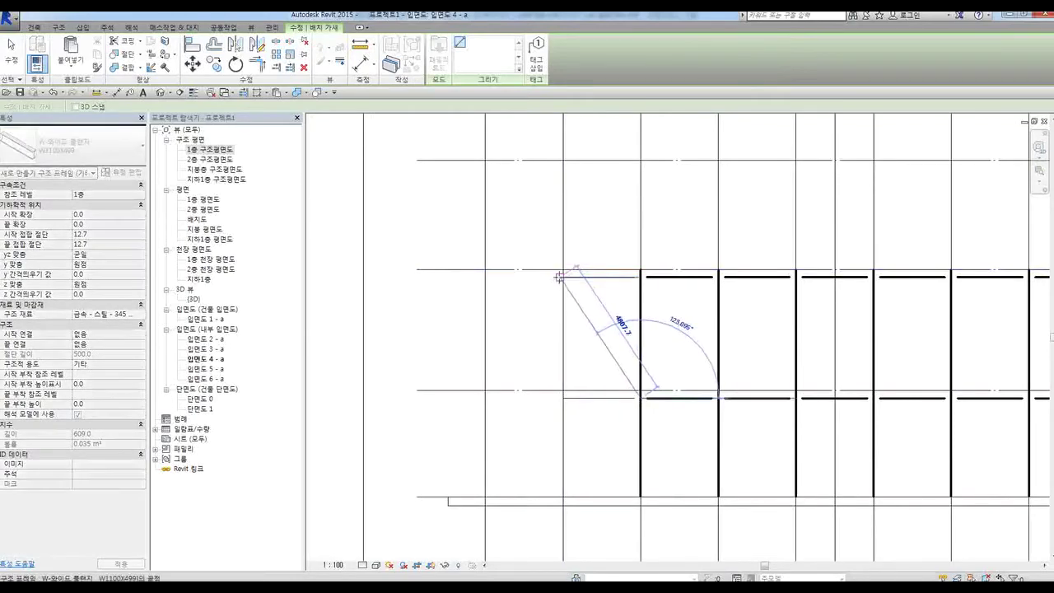
pyautogui.click(562, 396)
pyautogui.press('Escape')
pyautogui.scroll(-3, 495, 383)
pyautogui.press('Escape')
pyautogui.scroll(-2, 495, 383)
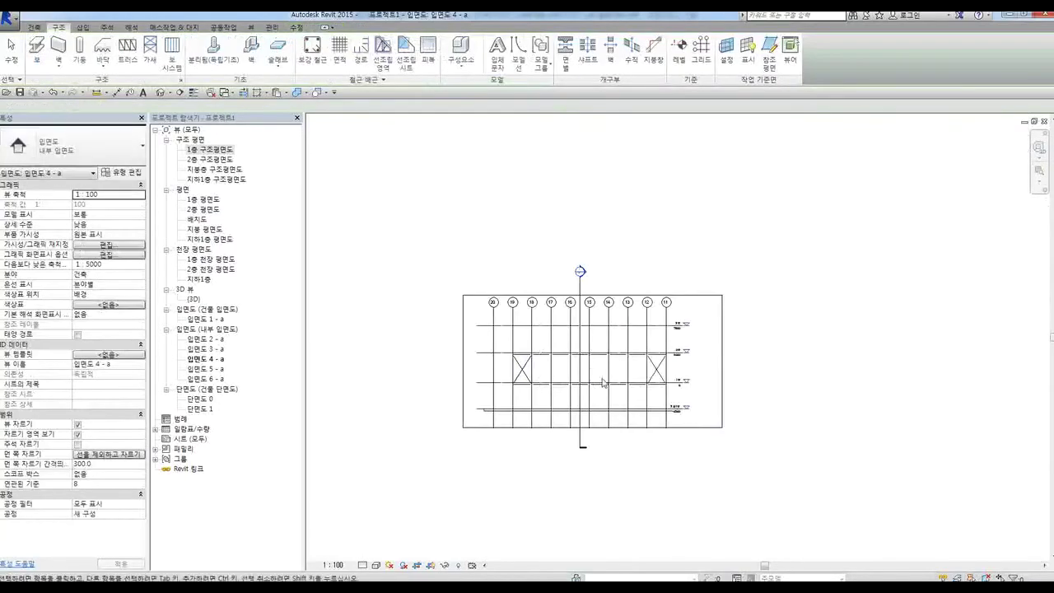
# From the 1층 구조평면도 view, open the framing elevation on grid 19 (입면도 5 - a) and show its two frame bays
pyautogui.doubleClick(202, 149)
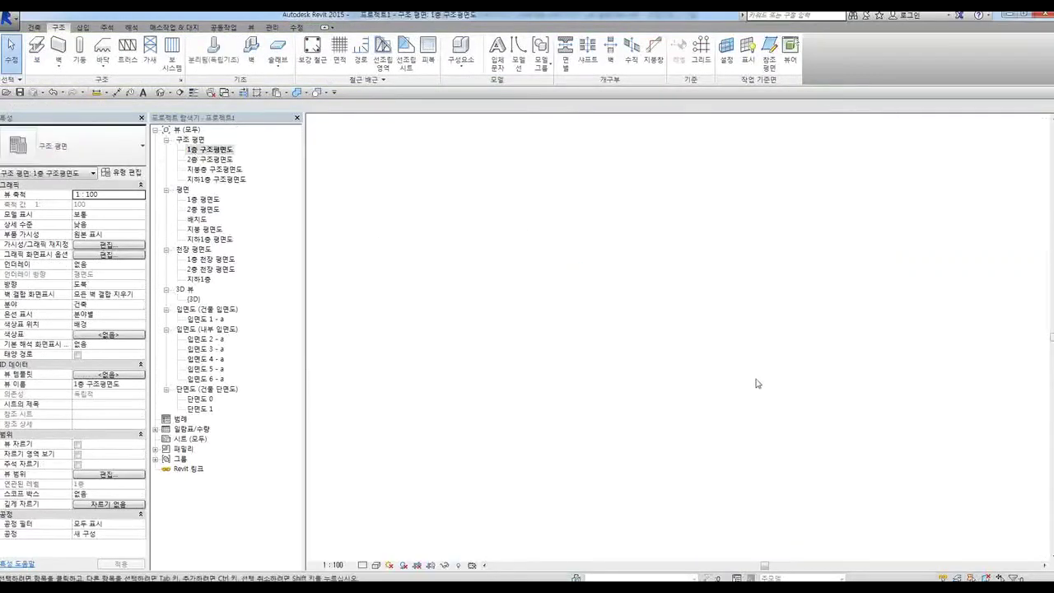
pyautogui.doubleClick(740, 494)
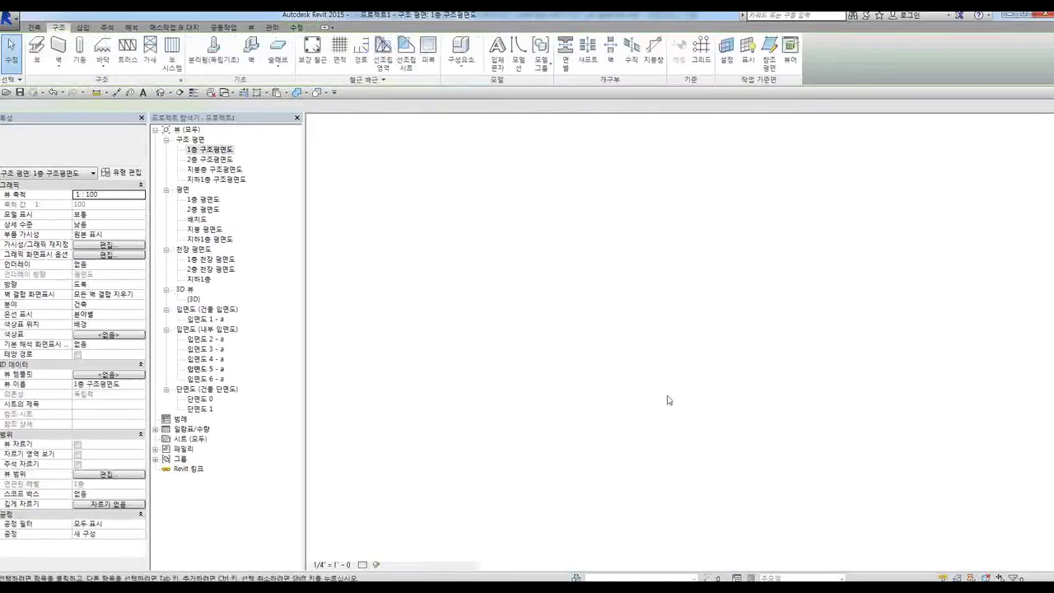
pyautogui.scroll(2, 829, 332)
pyautogui.scroll(1, 667, 360)
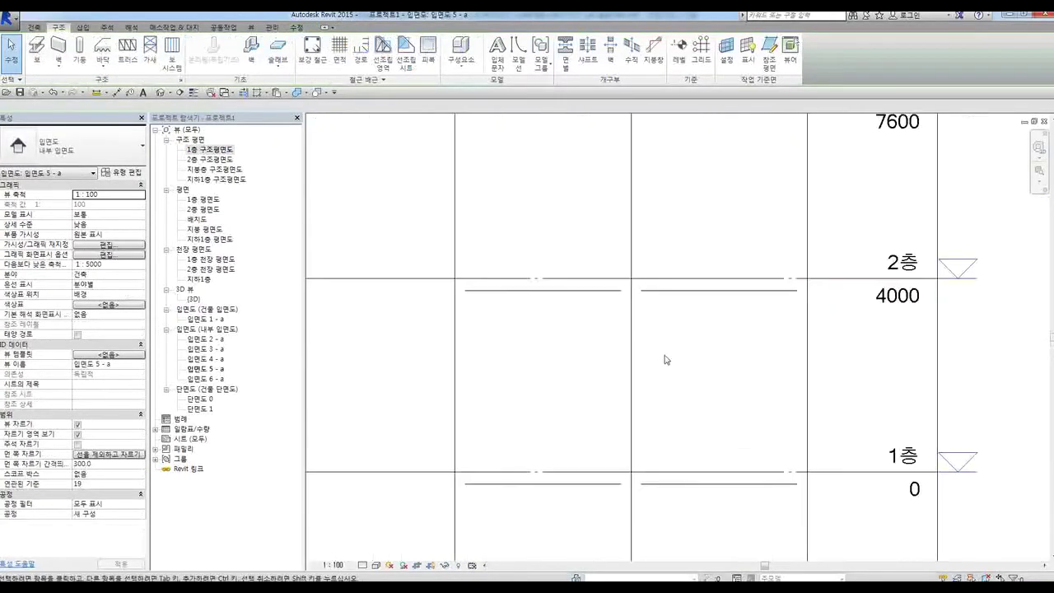
# Place crossing W1100X499 braces in both bays of 입면도 5 - a, between the 1층 and 2층 beams
pyautogui.click(149, 51)
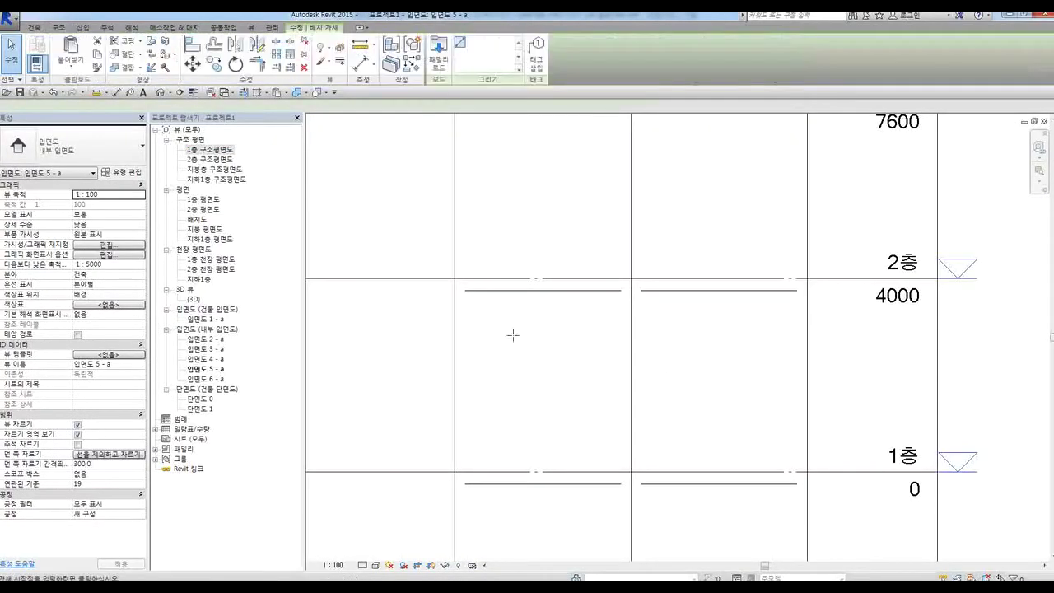
pyautogui.click(457, 290)
pyautogui.click(632, 484)
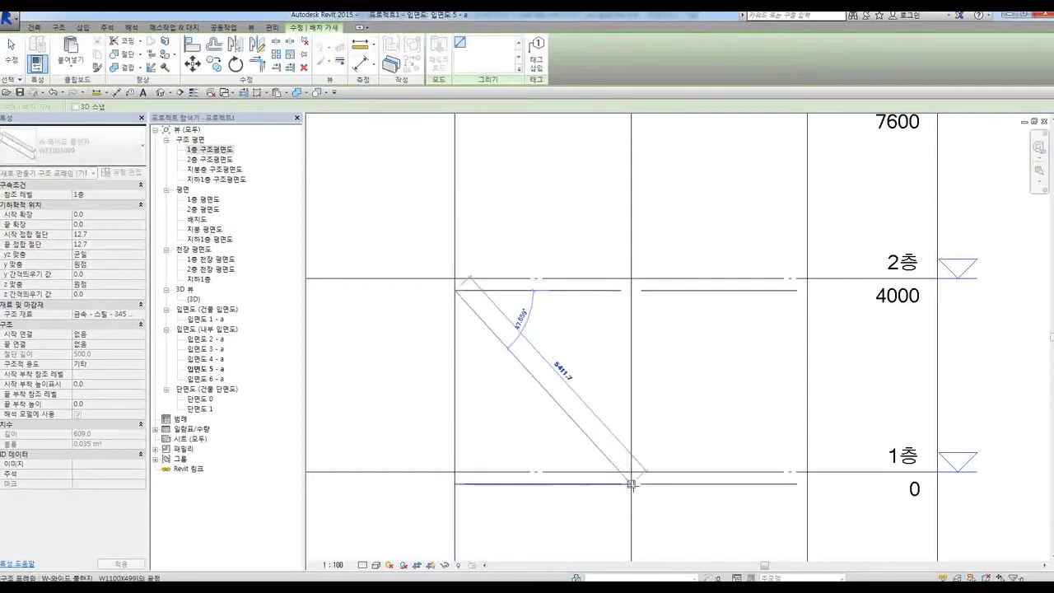
pyautogui.click(632, 290)
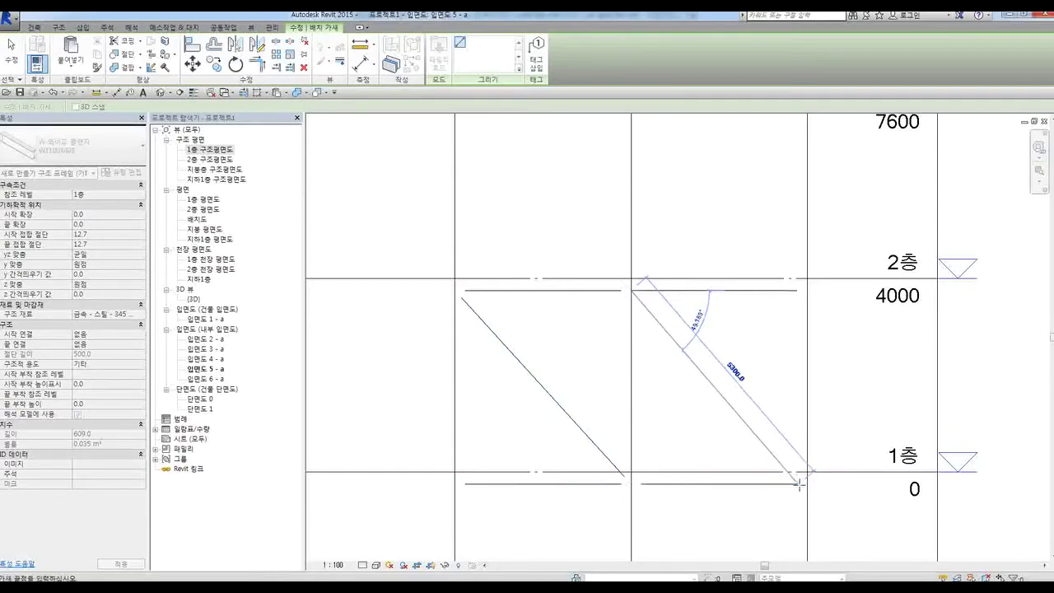
pyautogui.click(798, 484)
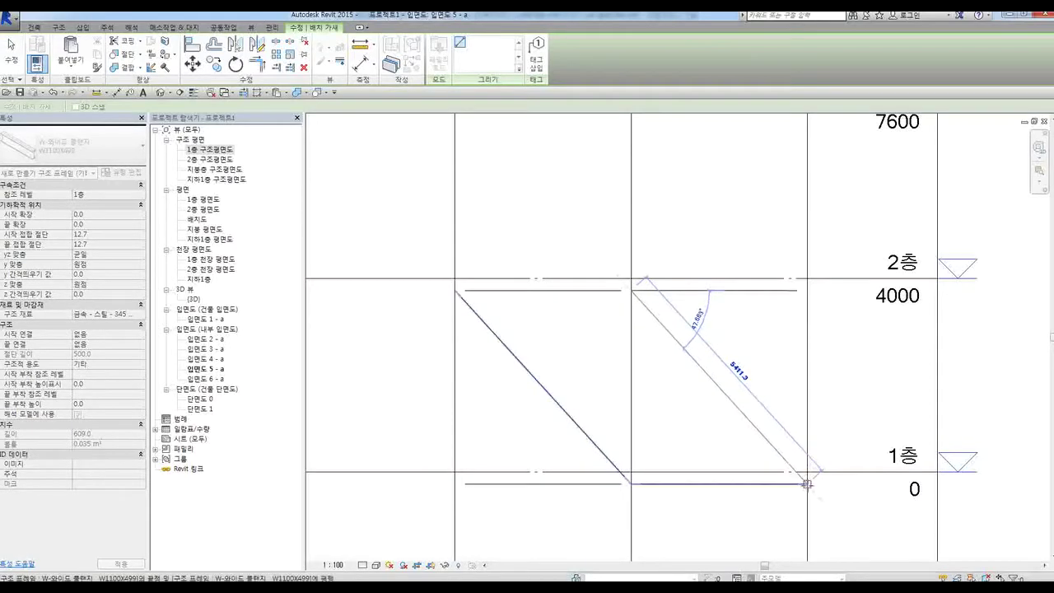
pyautogui.click(455, 483)
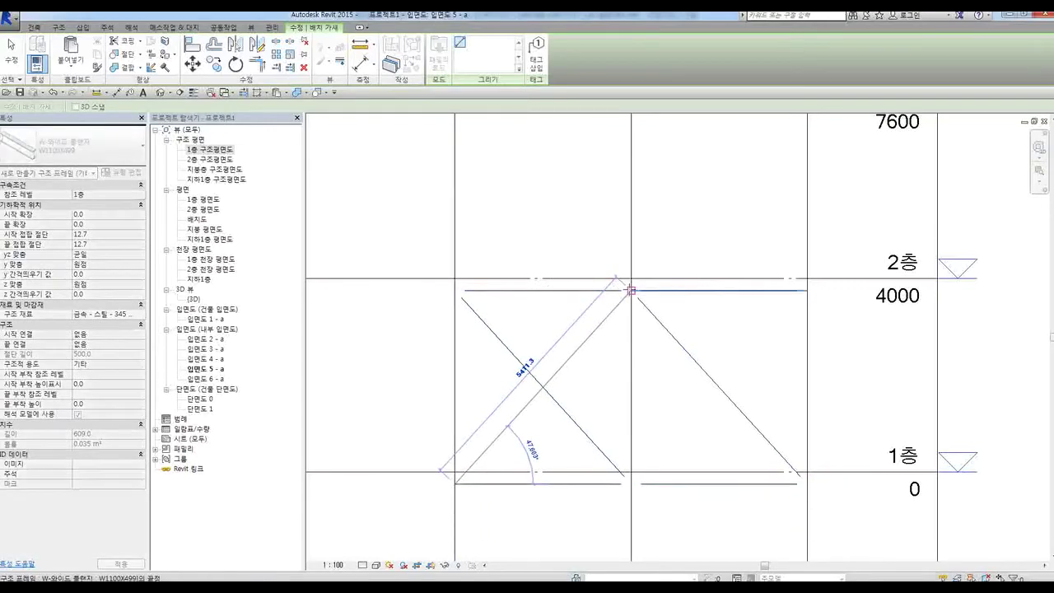
pyautogui.click(629, 291)
pyautogui.click(632, 483)
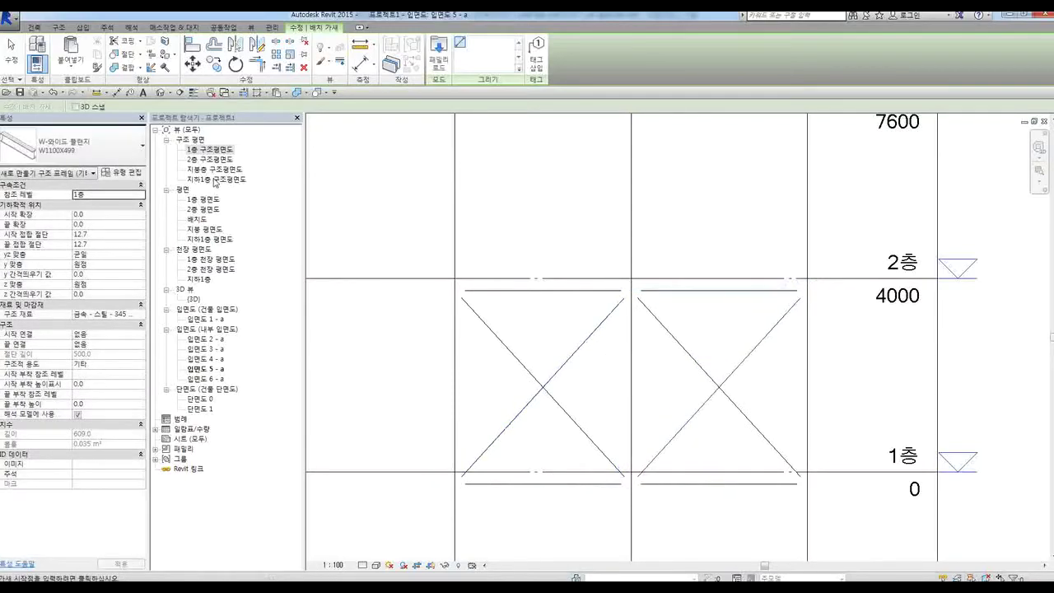
# From the 1층 구조평면도 view, open the framing elevation on grid 11 (입면도 6 - a) and show its two frame bays
pyautogui.doubleClick(212, 150)
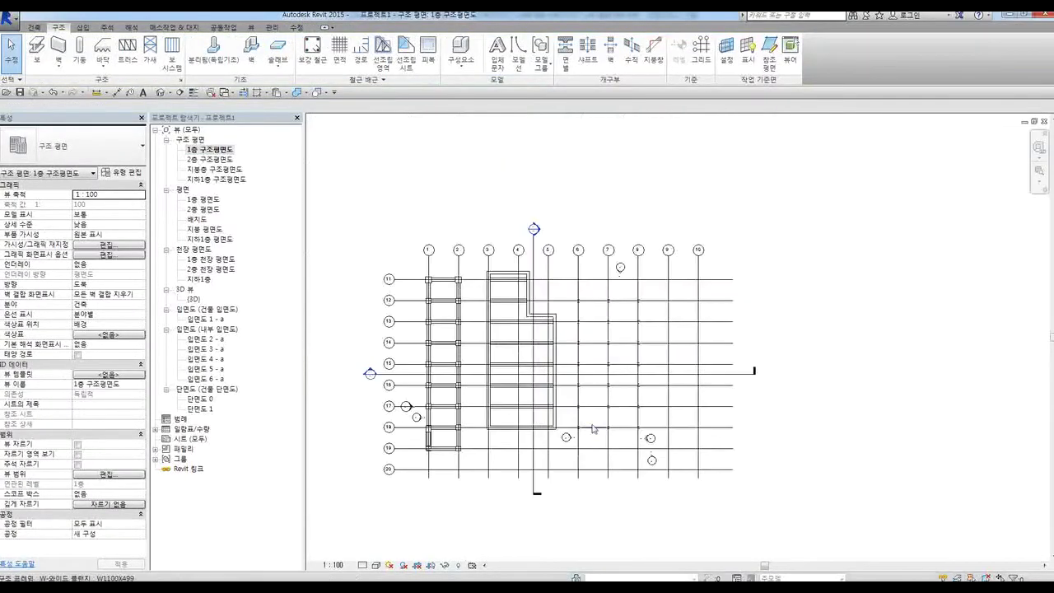
pyautogui.doubleClick(605, 275)
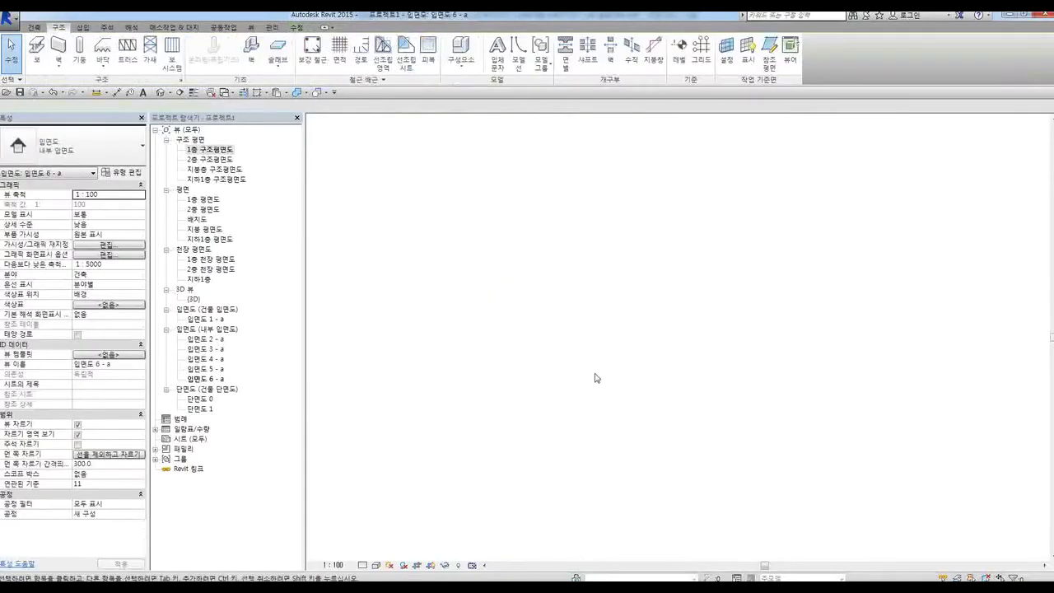
pyautogui.scroll(-2, 635, 360)
pyautogui.scroll(3, 490, 337)
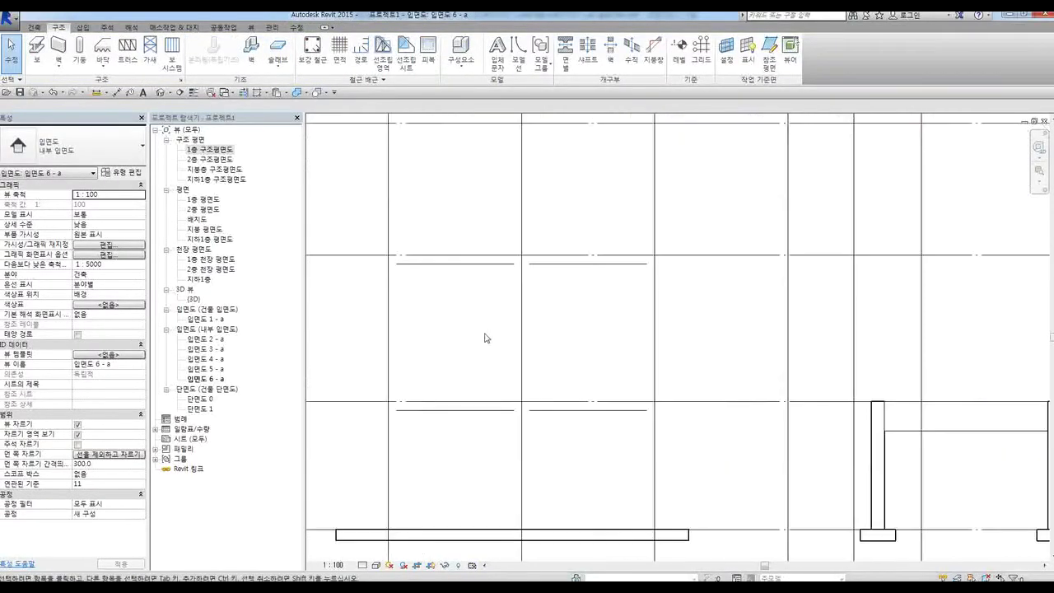
# Place crossing W1100X499 braces in both bays of 입면도 6 - a between the 1층 and 2층 beams, and finish the Brace command
pyautogui.click(150, 51)
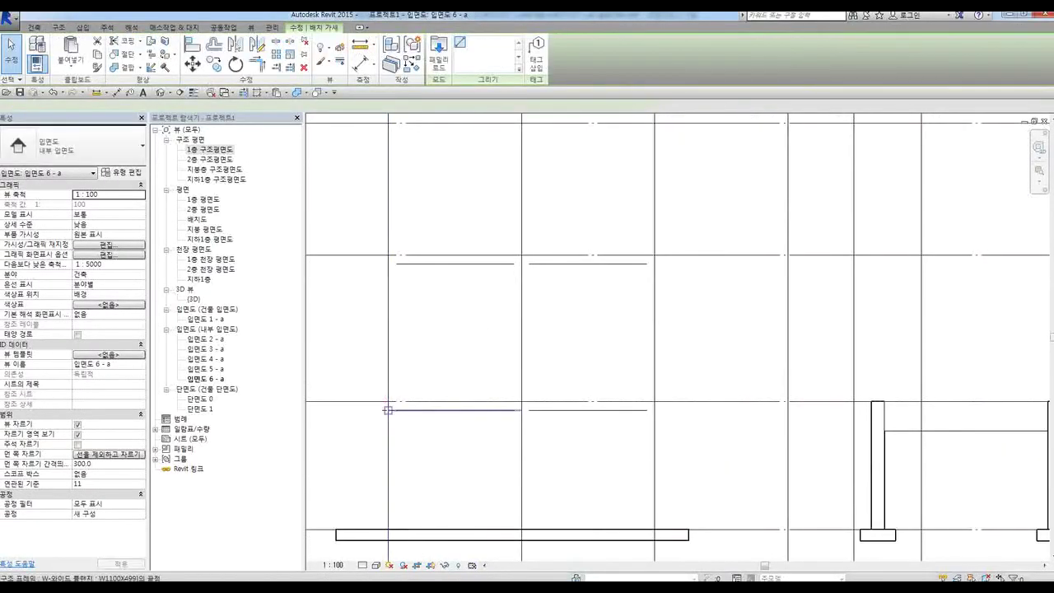
pyautogui.click(389, 407)
pyautogui.click(522, 264)
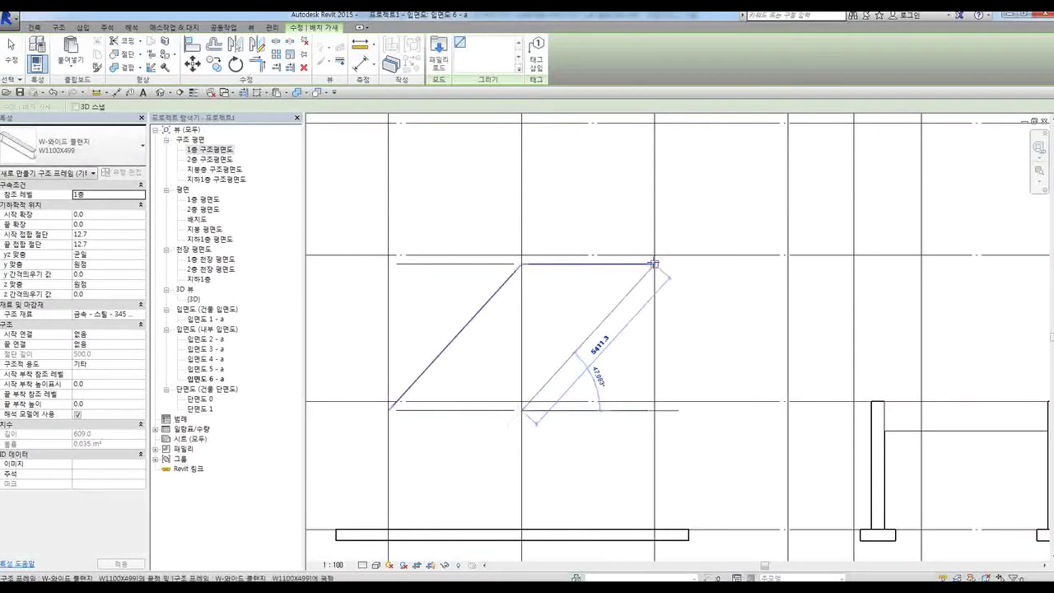
pyautogui.click(649, 267)
pyautogui.click(388, 264)
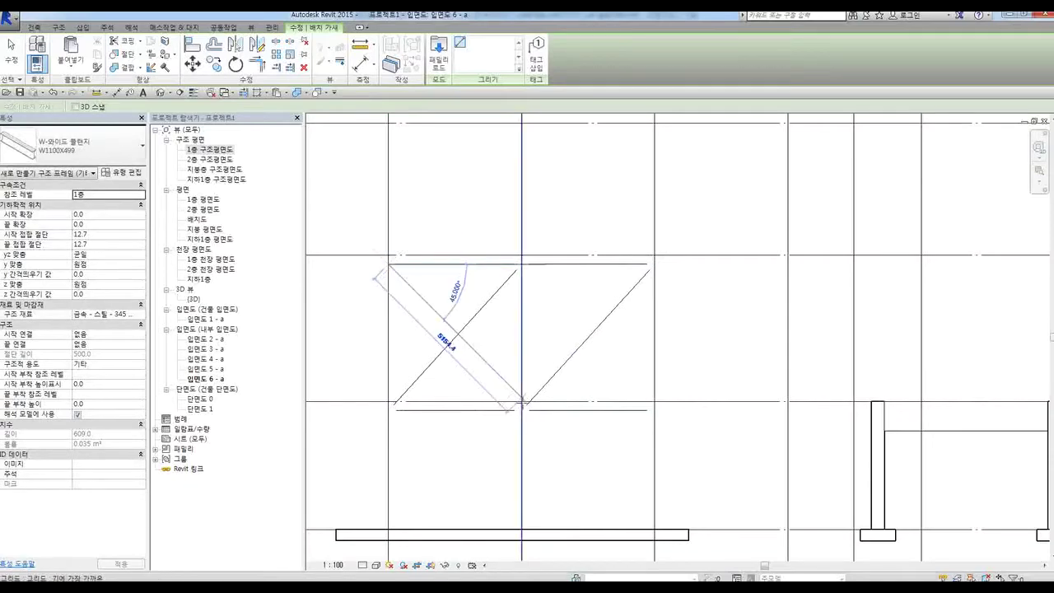
pyautogui.click(522, 408)
pyautogui.click(521, 264)
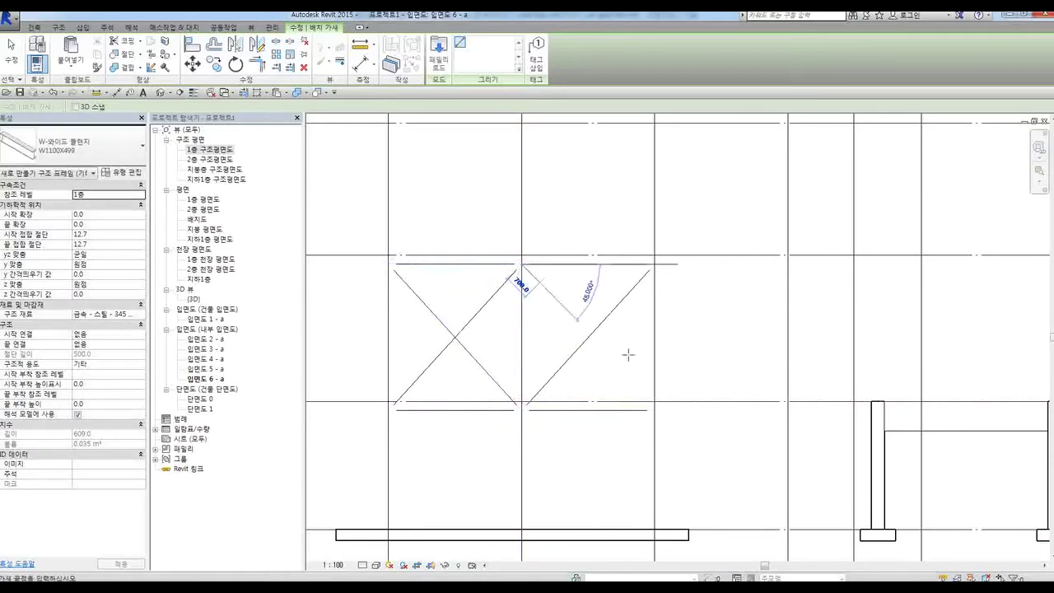
pyautogui.click(647, 402)
pyautogui.press('Escape')
pyautogui.press('Escape')
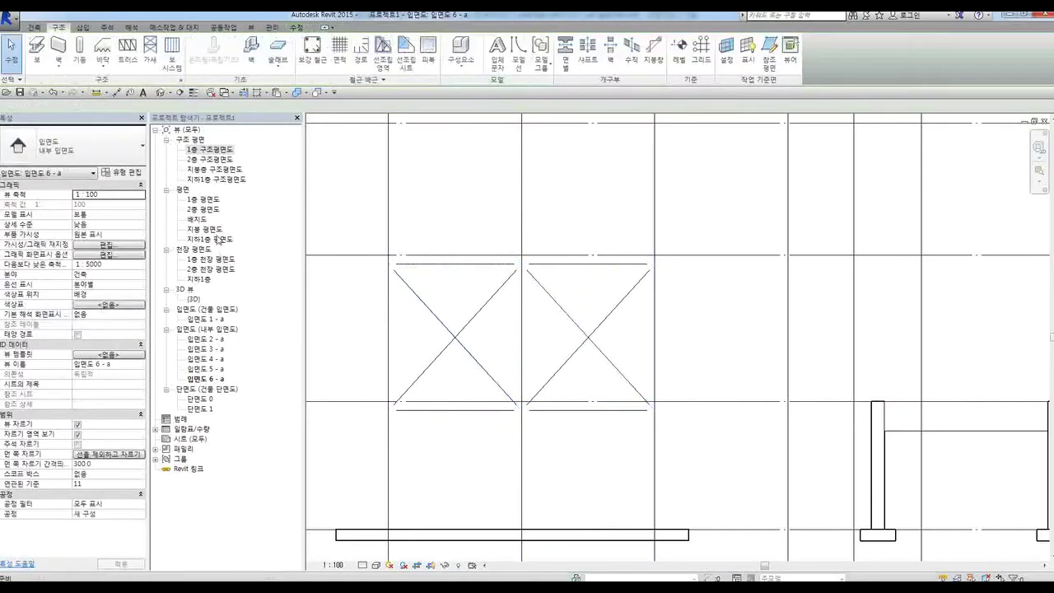
# Open the {3D} view and examine the crossing braces on all sides of the steel frame
pyautogui.doubleClick(194, 300)
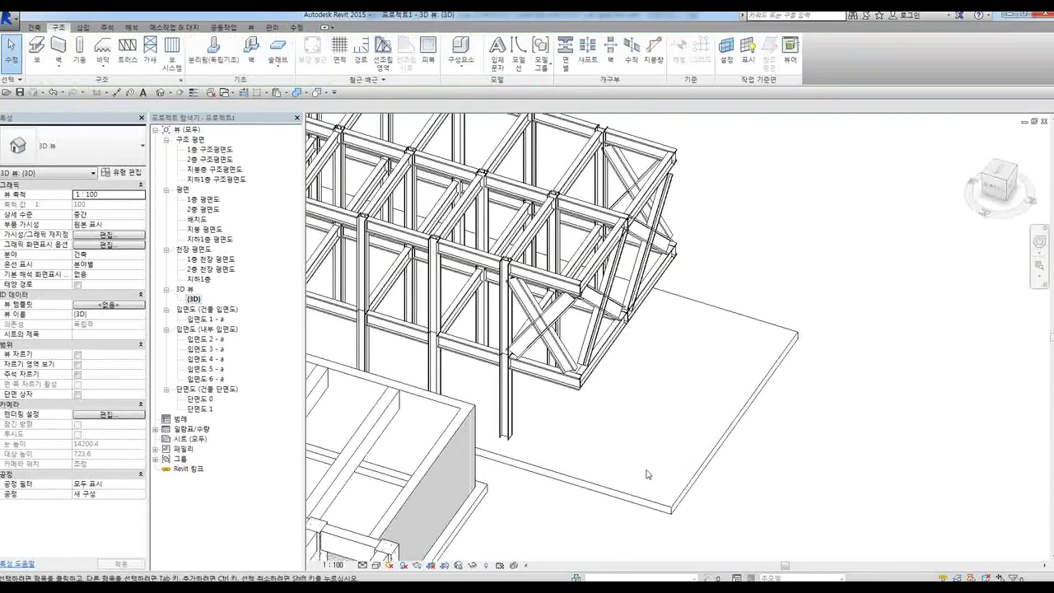
pyautogui.scroll(-6, 695, 288)
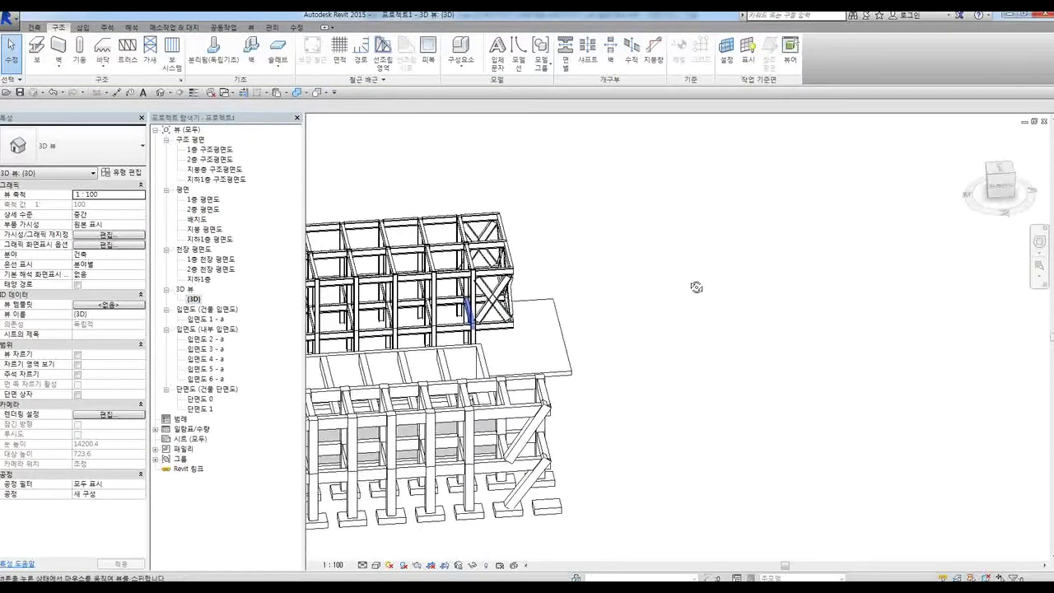
pyautogui.keyDown('shift'); pyautogui.moveTo(695, 287); pyautogui.dragTo(685, 427, button='middle'); pyautogui.keyUp('shift')
pyautogui.scroll(6, 685, 426)
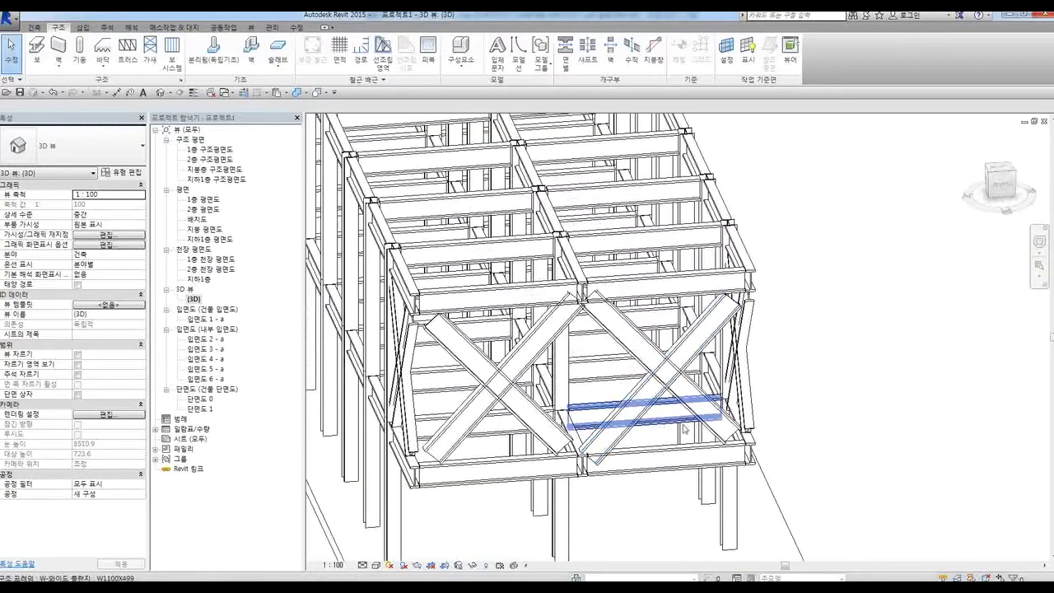
pyautogui.keyDown('shift'); pyautogui.moveTo(664, 494); pyautogui.dragTo(541, 410, button='middle'); pyautogui.keyUp('shift')
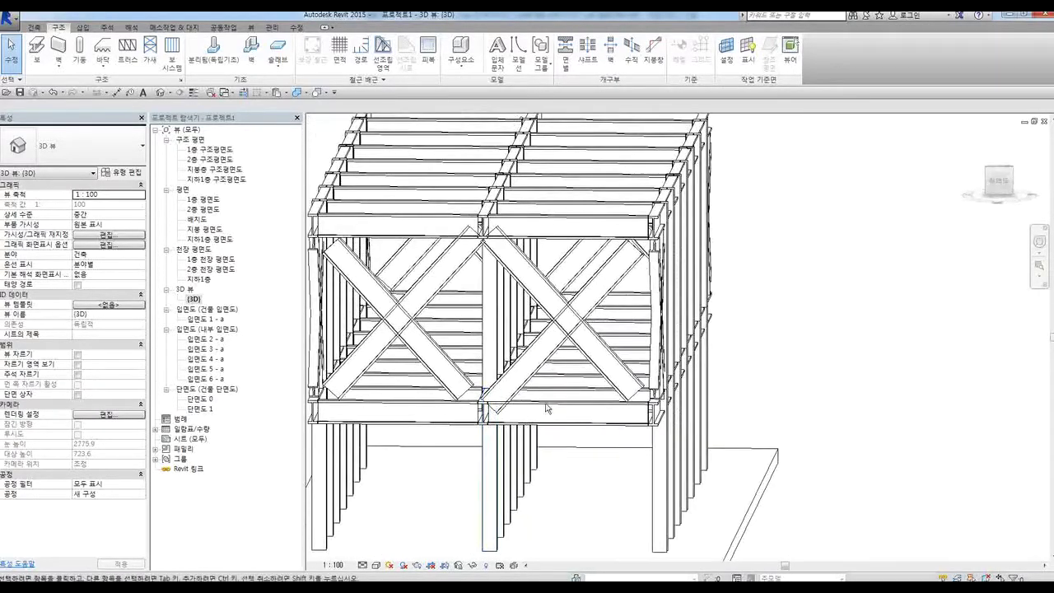
pyautogui.scroll(-4, 541, 409)
pyautogui.keyDown('shift'); pyautogui.moveTo(649, 423); pyautogui.dragTo(476, 412, button='middle'); pyautogui.keyUp('shift')
pyautogui.scroll(-4, 743, 352)
pyautogui.keyDown('shift'); pyautogui.moveTo(574, 407); pyautogui.dragTo(438, 389, button='middle'); pyautogui.keyUp('shift')
pyautogui.scroll(7, 420, 367)
pyautogui.scroll(-4, 535, 346)
pyautogui.scroll(8, 449, 362)
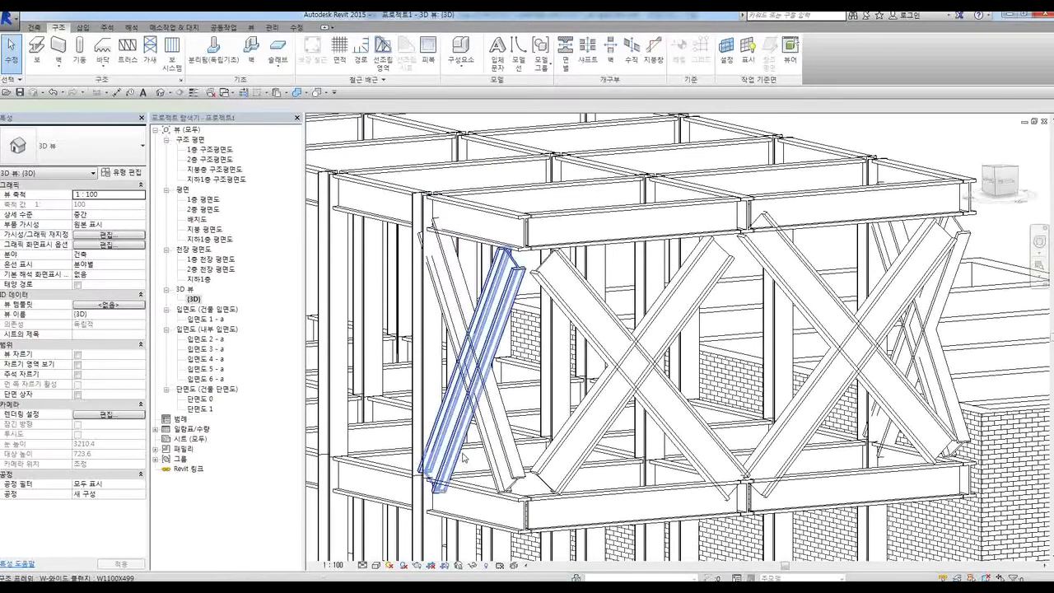
pyautogui.click(456, 454)
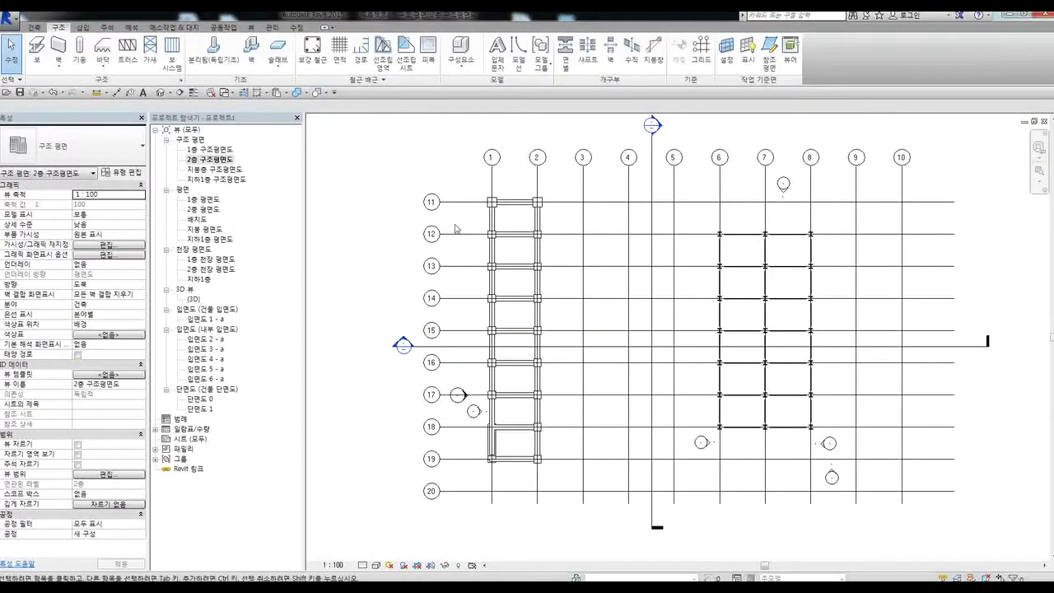
# In the 2층 구조평면도 view, start a 일반 150mm structural floor and sketch a rectangular boundary about 6100 mm wide around the frame on grids 1–2
pyautogui.moveTo(463, 232); pyautogui.dragTo(442, 233, button='middle')
pyautogui.scroll(2, 447, 223)
pyautogui.scroll(-1, 452, 221)
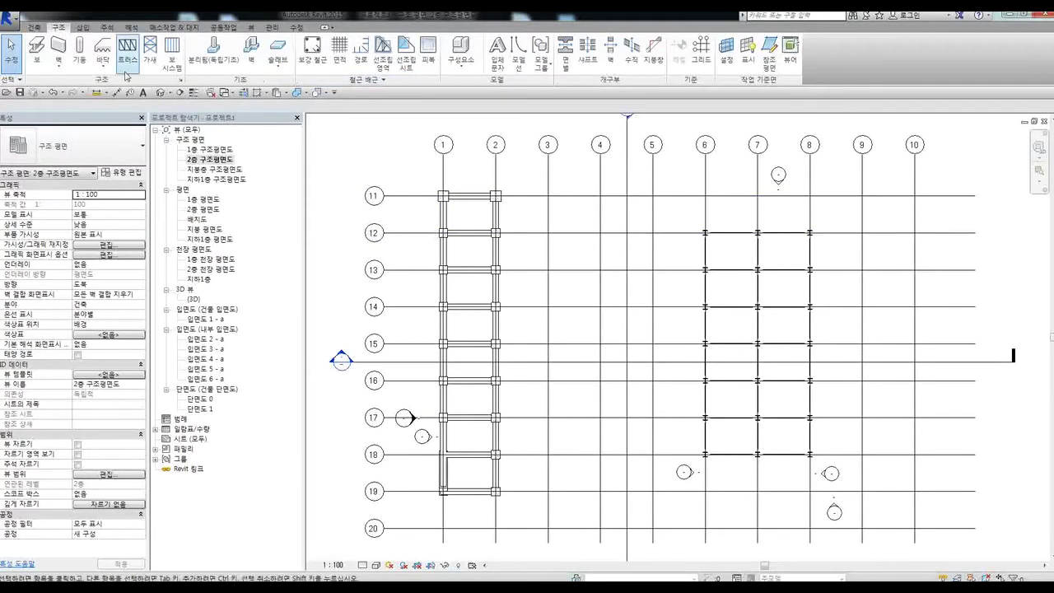
pyautogui.click(252, 54)
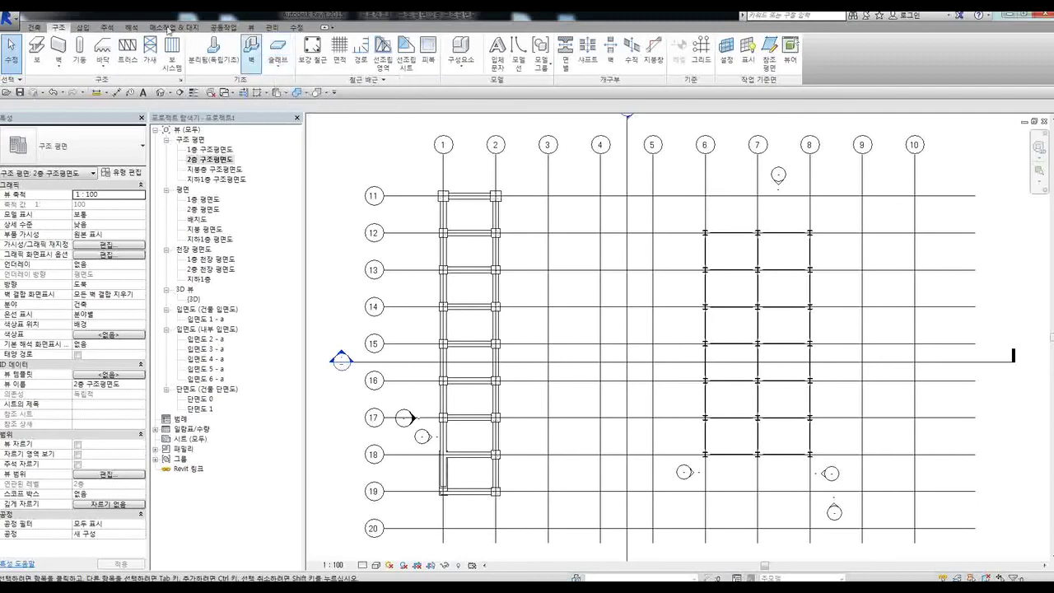
pyautogui.click(103, 69)
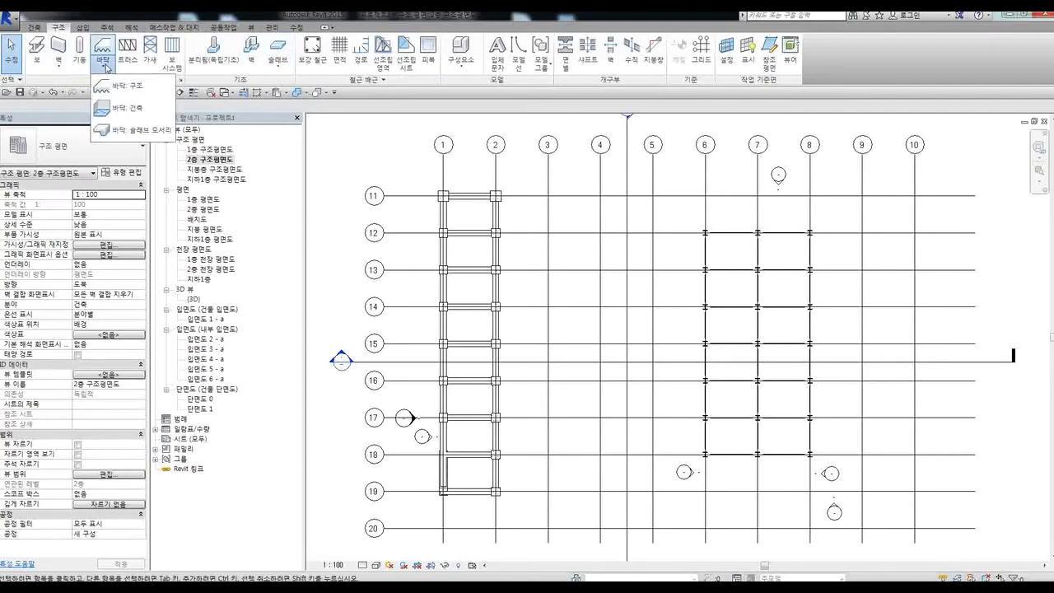
pyautogui.click(123, 82)
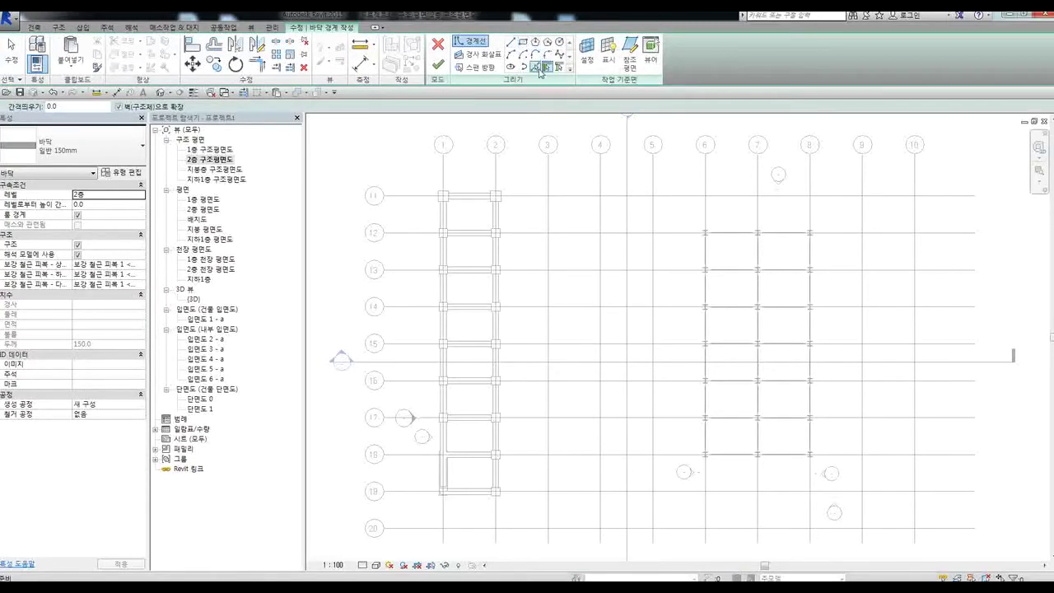
pyautogui.click(430, 168)
pyautogui.click(511, 168)
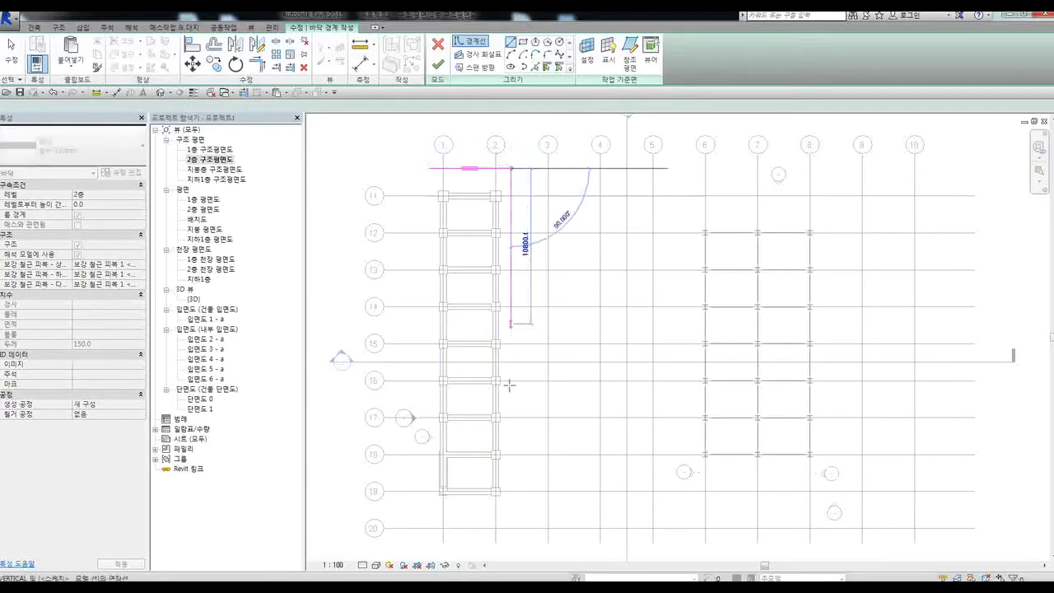
pyautogui.click(511, 516)
pyautogui.click(423, 516)
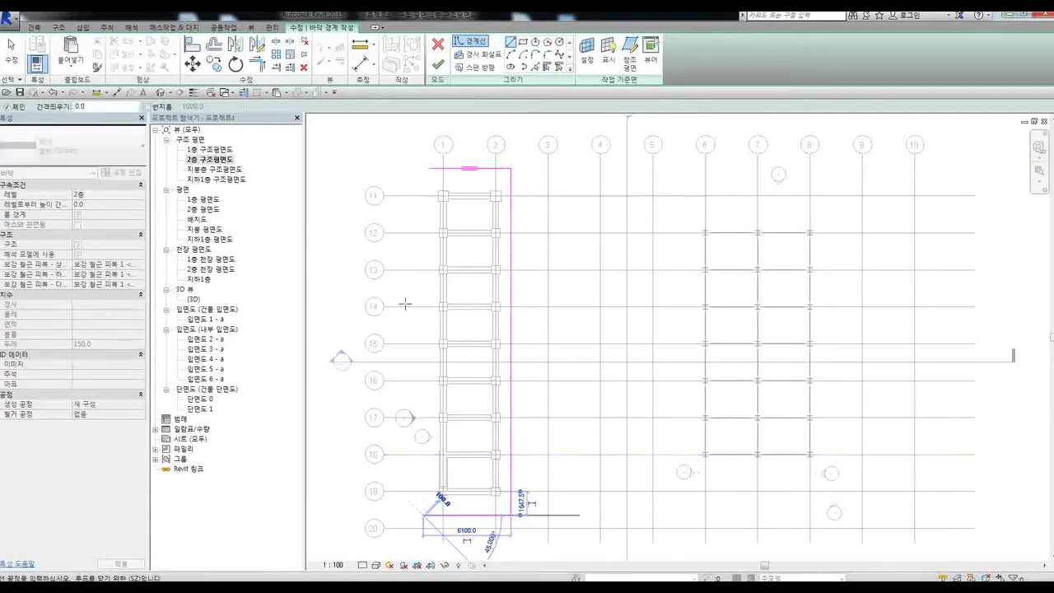
pyautogui.click(422, 168)
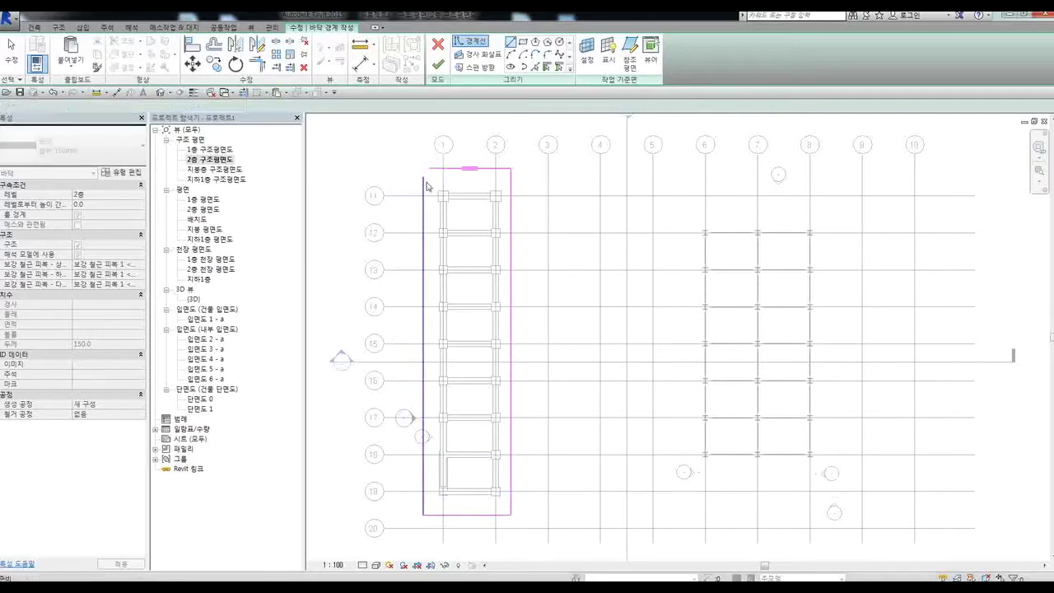
pyautogui.press('Escape')
pyautogui.press('Escape')
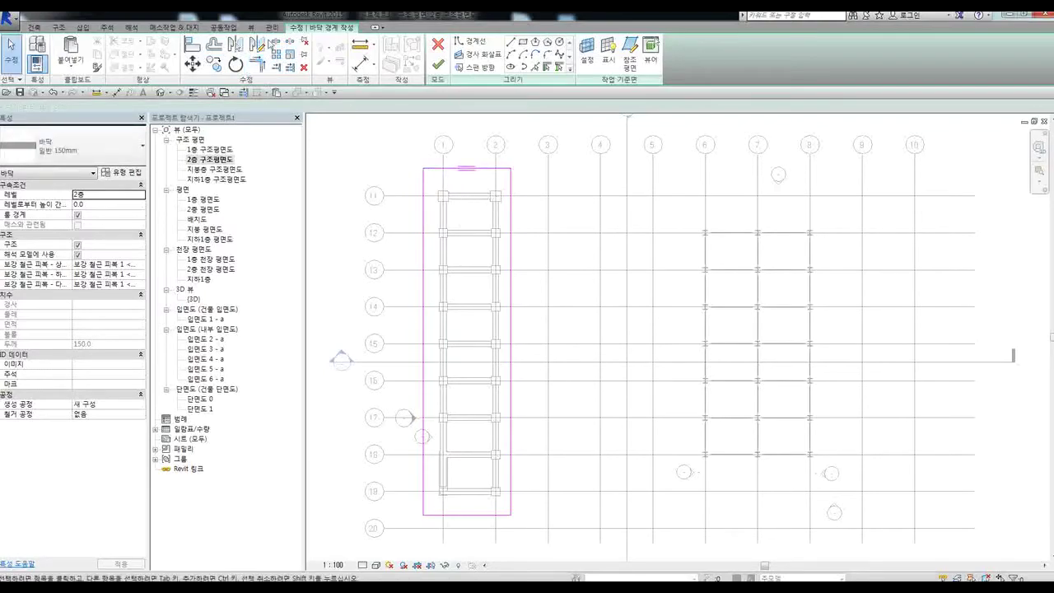
# Align the four edges of the floor boundary with the outer faces of the corner columns on grids 1–2
pyautogui.click(192, 45)
pyautogui.scroll(4, 445, 216)
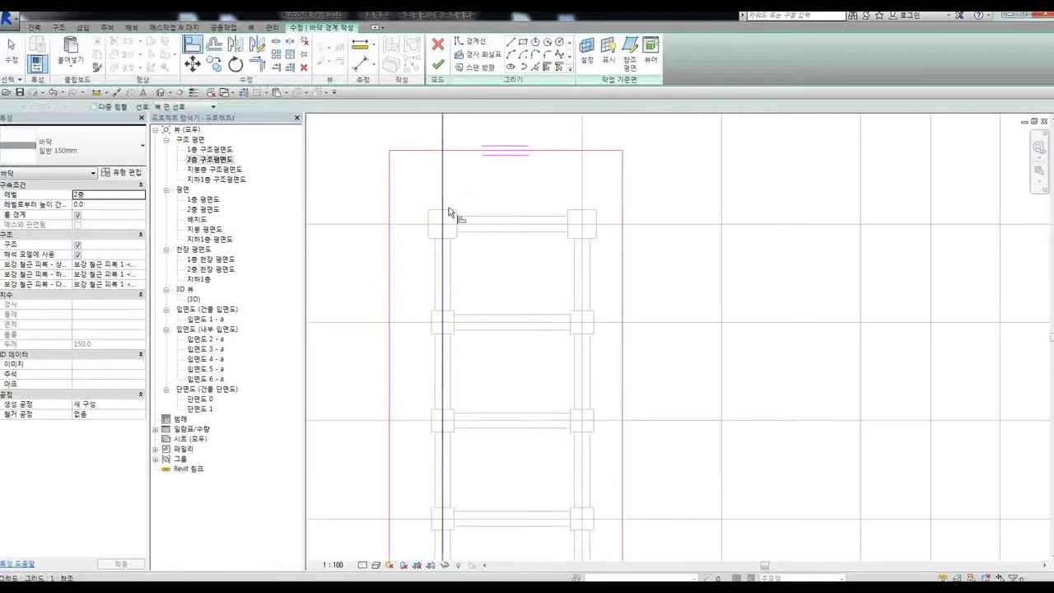
pyautogui.click(456, 152)
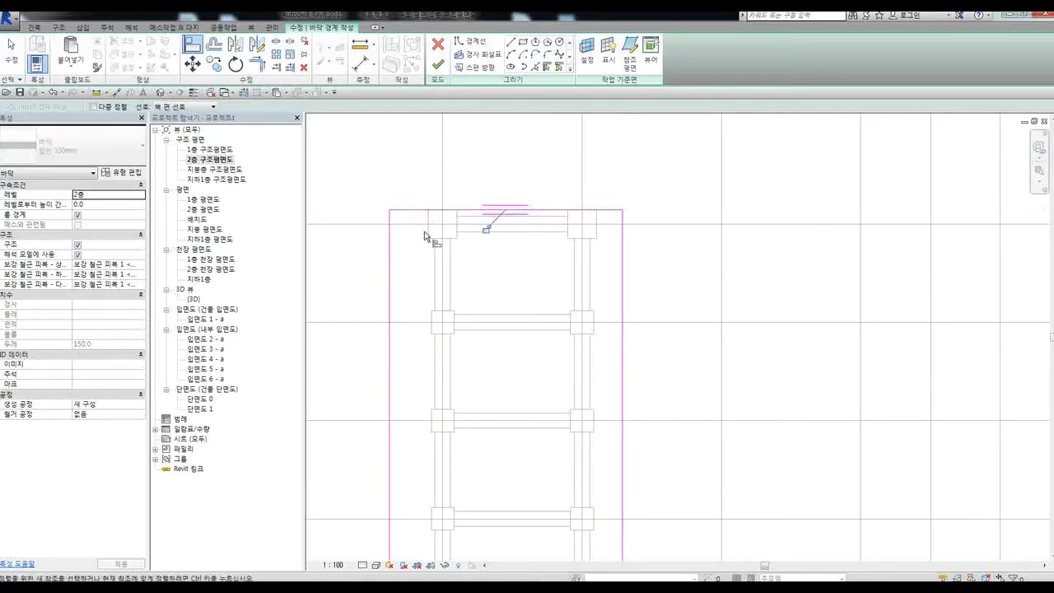
pyautogui.click(388, 244)
pyautogui.click(594, 233)
pyautogui.click(624, 247)
pyautogui.scroll(-4, 589, 140)
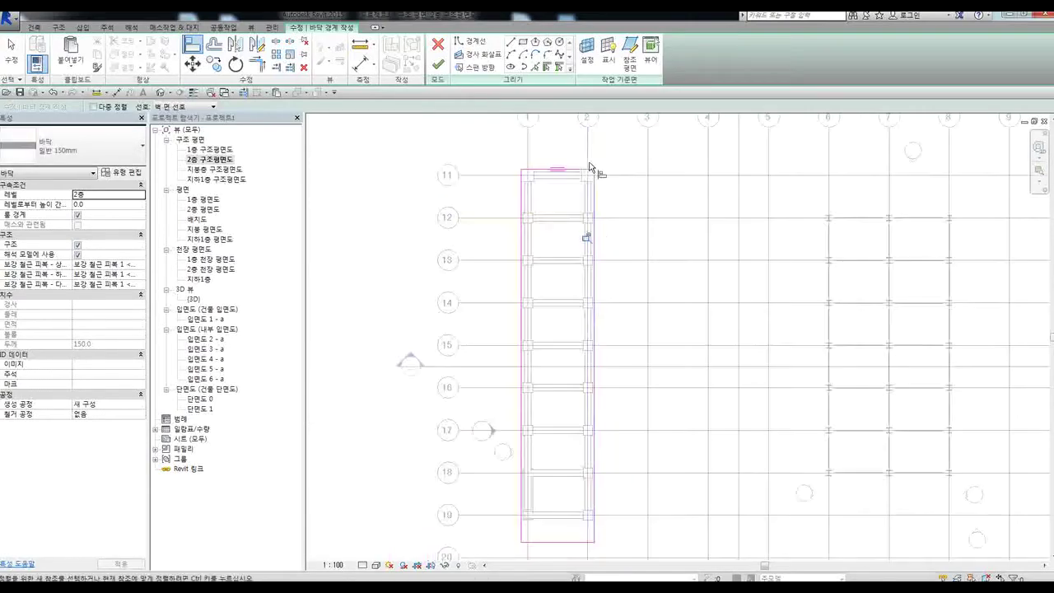
pyautogui.scroll(5, 546, 514)
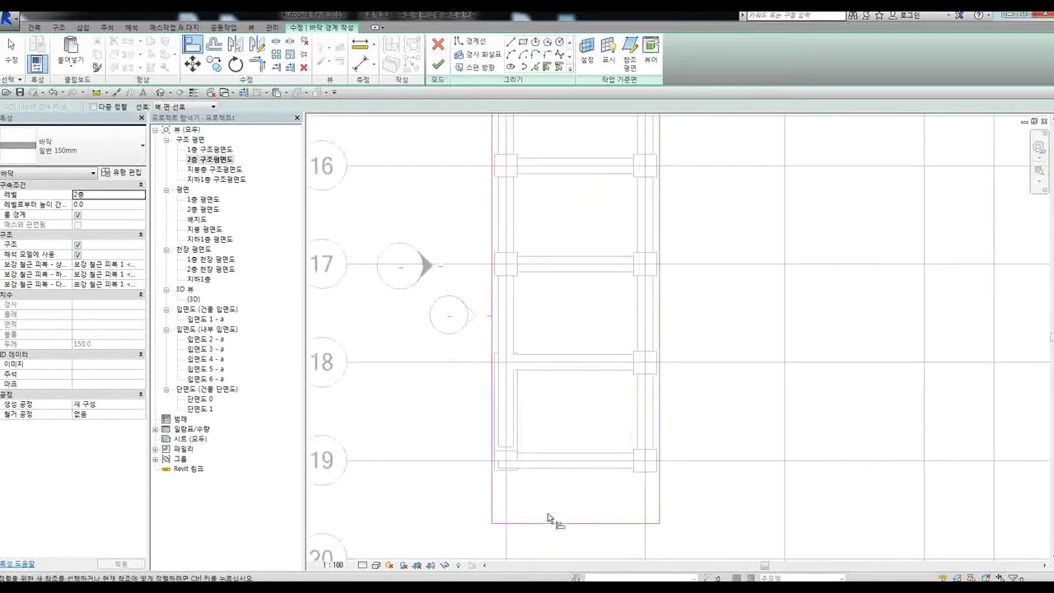
pyautogui.click(657, 475)
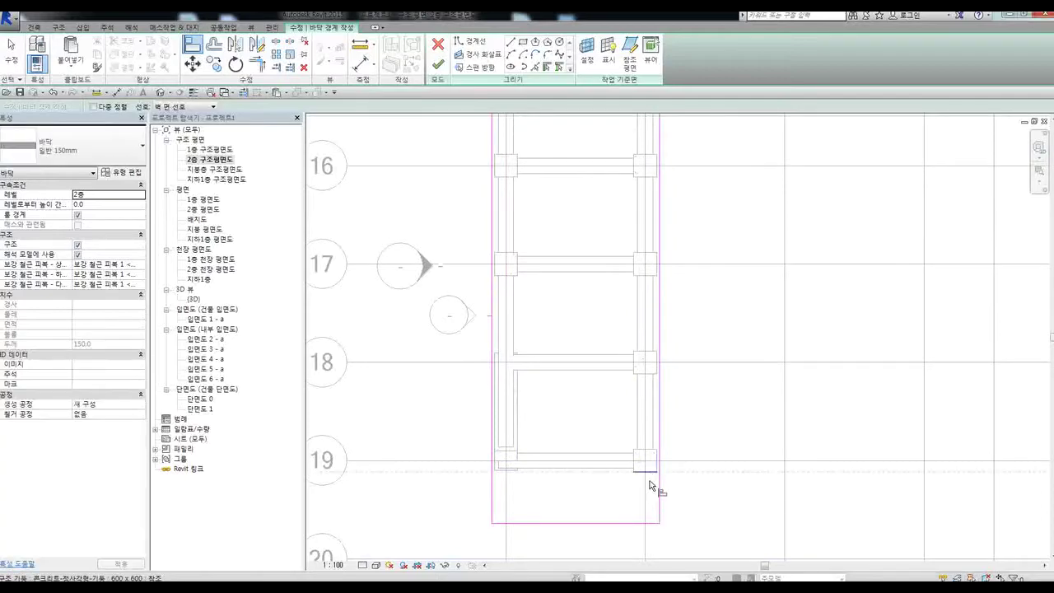
pyautogui.click(650, 523)
pyautogui.scroll(-3, 623, 489)
pyautogui.press('Escape')
# Delete the floor boundary lines and redraw them as a rectangle between the outer corners of the columns on grids 1–2 and 11–19
pyautogui.moveTo(554, 158); pyautogui.dragTo(673, 522)
pyautogui.press('Delete')
pyautogui.click(524, 50)
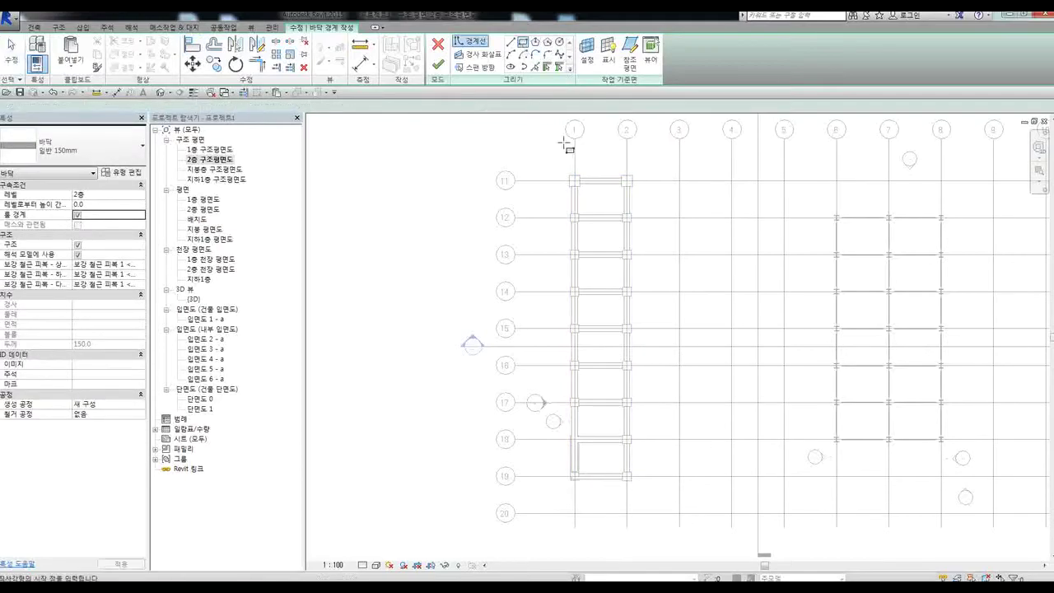
pyautogui.scroll(5, 575, 161)
pyautogui.click(521, 194)
pyautogui.scroll(-4, 506, 140)
pyautogui.scroll(3, 552, 355)
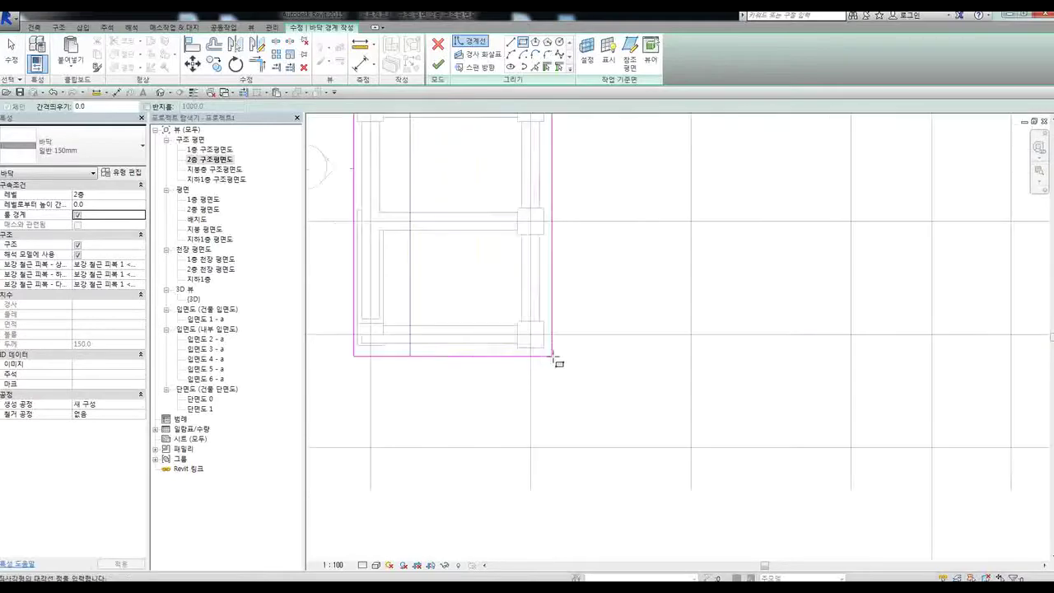
pyautogui.scroll(4, 556, 360)
pyautogui.click(541, 346)
pyautogui.scroll(-3, 613, 433)
pyautogui.scroll(-3, 615, 430)
pyautogui.scroll(3, 626, 318)
pyautogui.press('Escape')
pyautogui.scroll(-1, 548, 395)
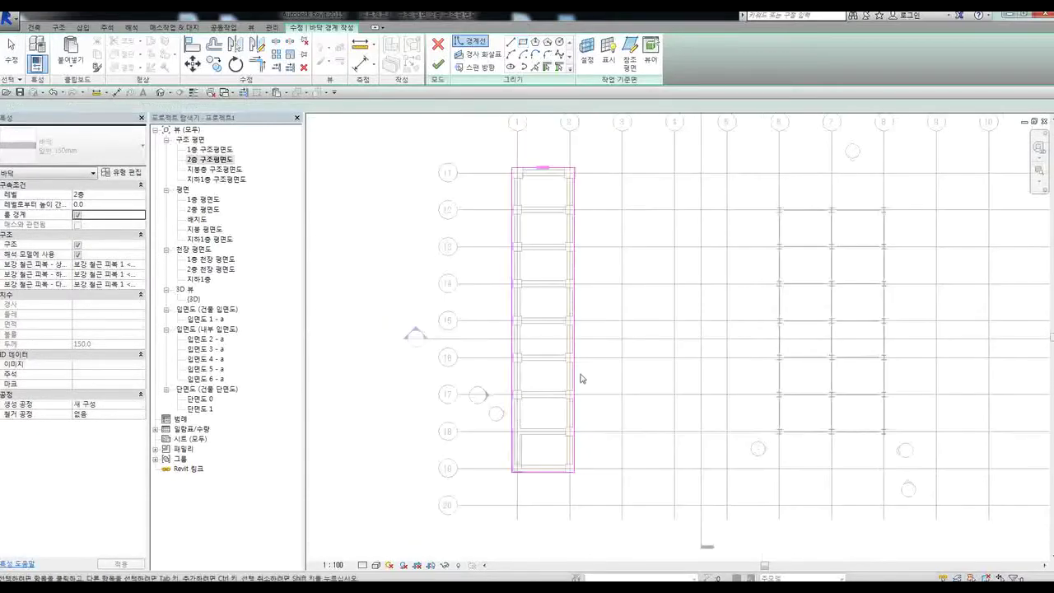
pyautogui.press('Escape')
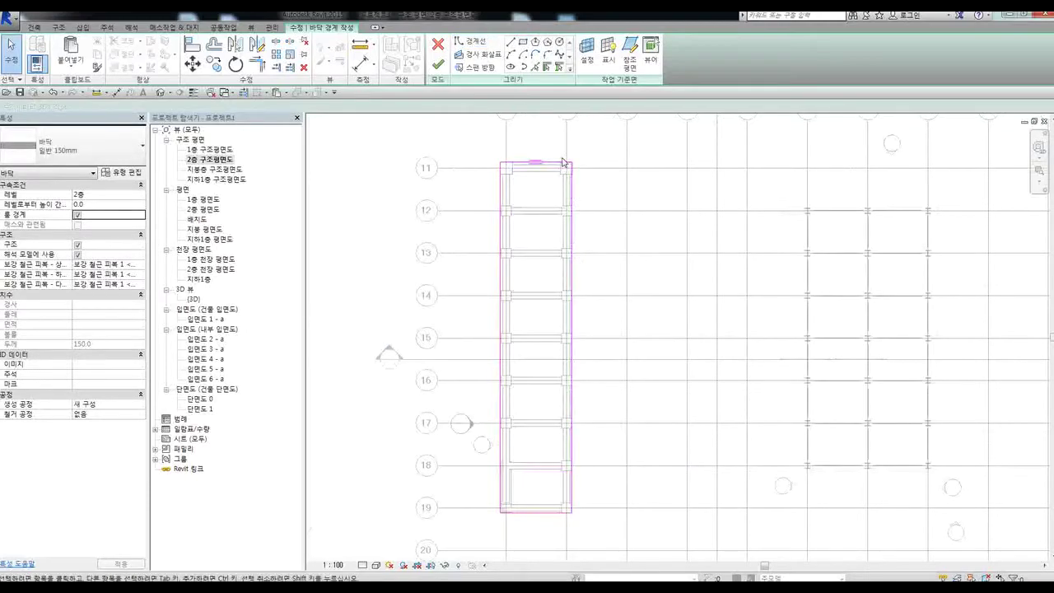
# Align the boundary edge along grid 2 with the outer face of the corner column at grid 11
pyautogui.scroll(4, 599, 196)
pyautogui.scroll(-2, 579, 172)
pyautogui.moveTo(588, 476); pyautogui.dragTo(591, 430, button='middle')
pyautogui.scroll(4, 571, 121)
pyautogui.moveTo(572, 121)
pyautogui.mouseDown(button='middle')
pyautogui.moveTo(584, 231)
pyautogui.moveTo(558, 285)
pyautogui.moveTo(561, 269)
pyautogui.mouseUp(button='middle')
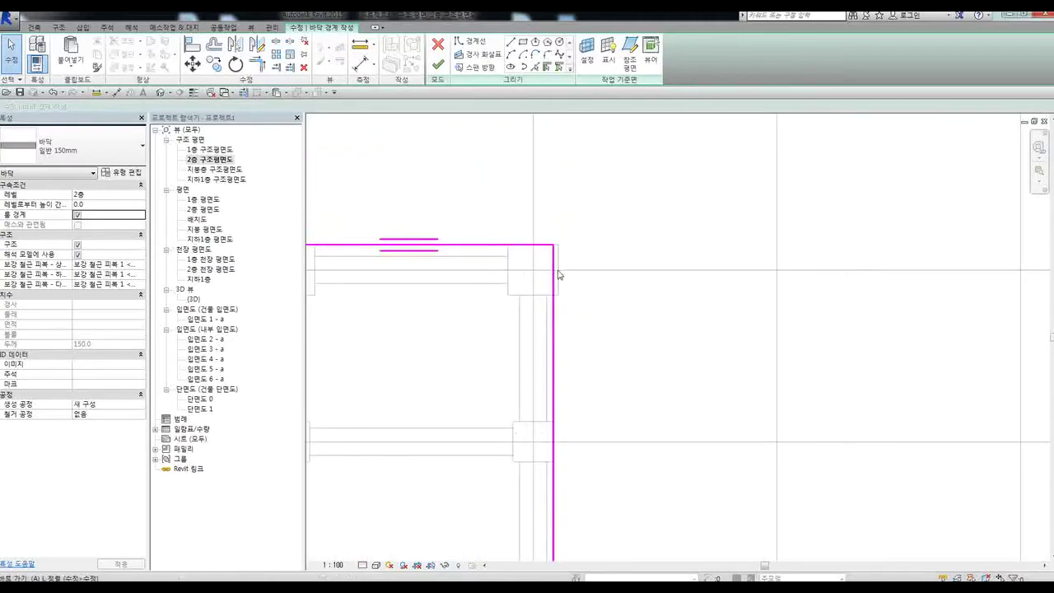
pyautogui.press('a')
pyautogui.press('l')
pyautogui.scroll(-3, 585, 182)
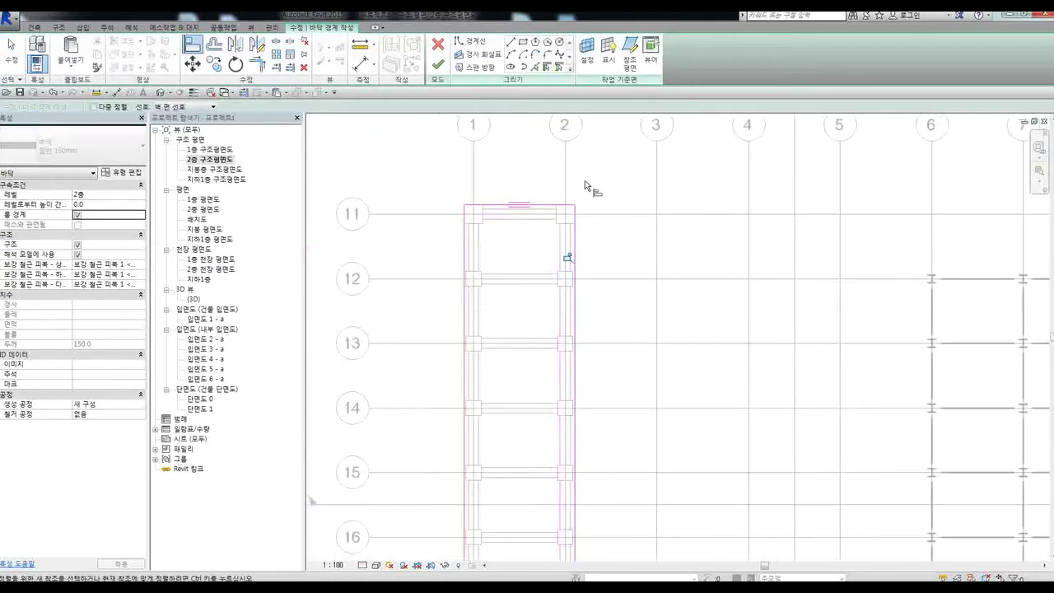
pyautogui.scroll(-3, 585, 183)
pyautogui.press('Escape')
pyautogui.scroll(1, 582, 217)
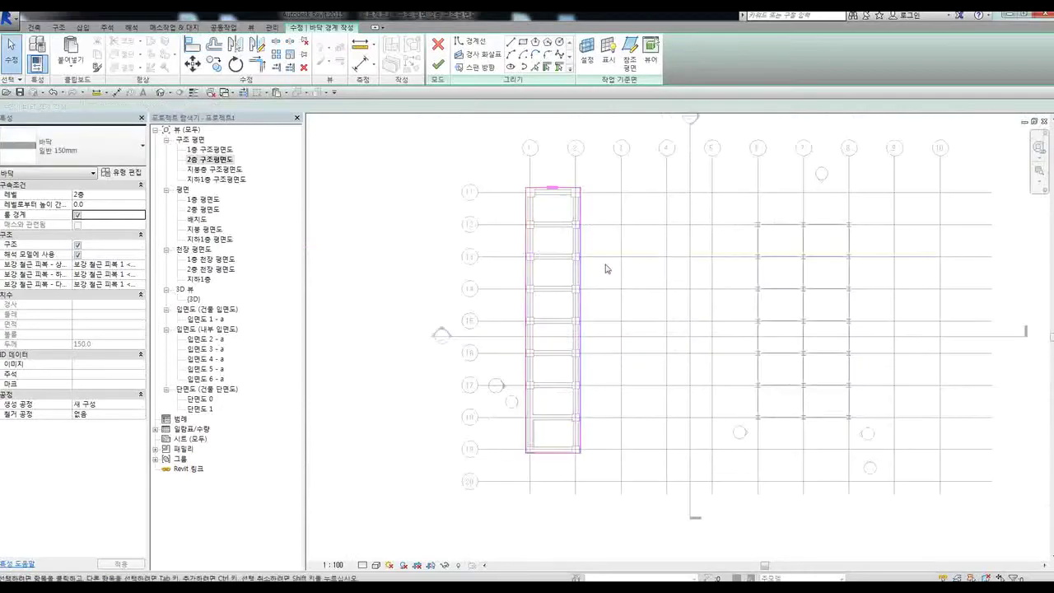
pyautogui.moveTo(621, 288); pyautogui.dragTo(614, 283, button='middle')
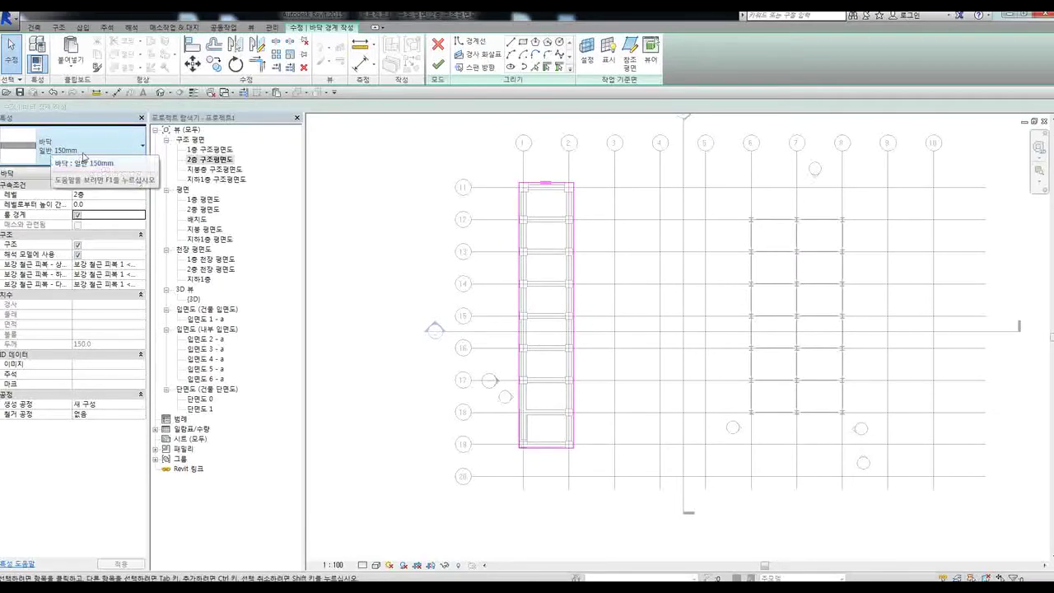
# Review the floor types, keep 일반 150mm on level 2층 with a 0.0 offset, and finish the floor
pyautogui.click(83, 149)
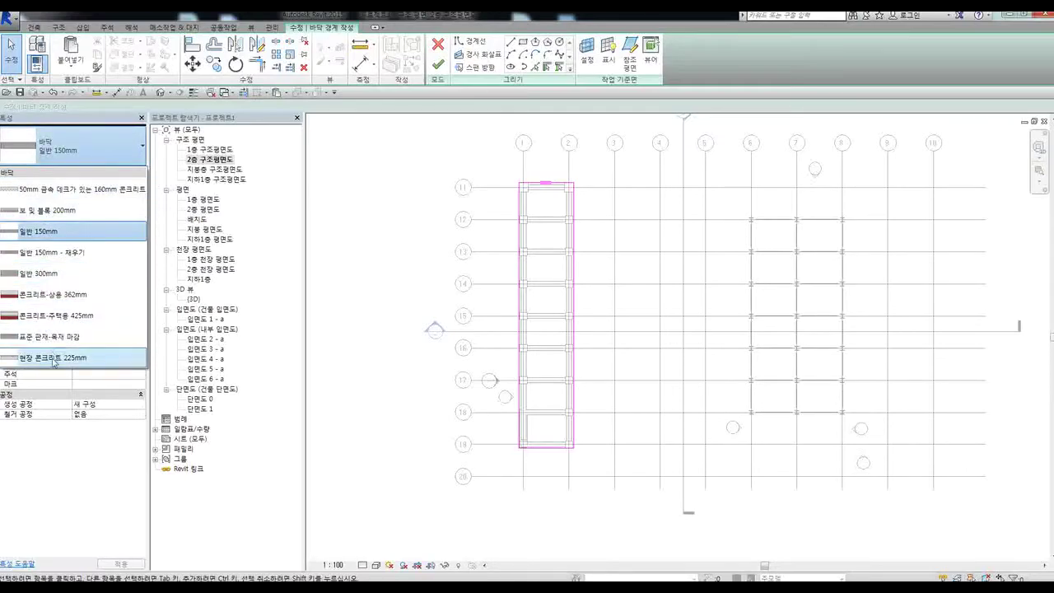
pyautogui.click(68, 231)
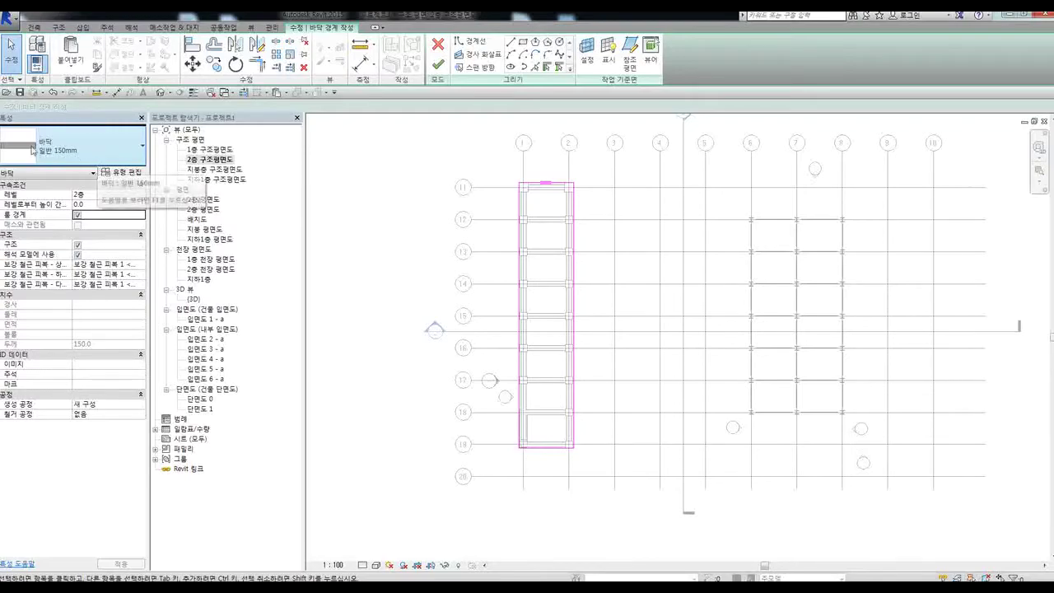
pyautogui.click(61, 152)
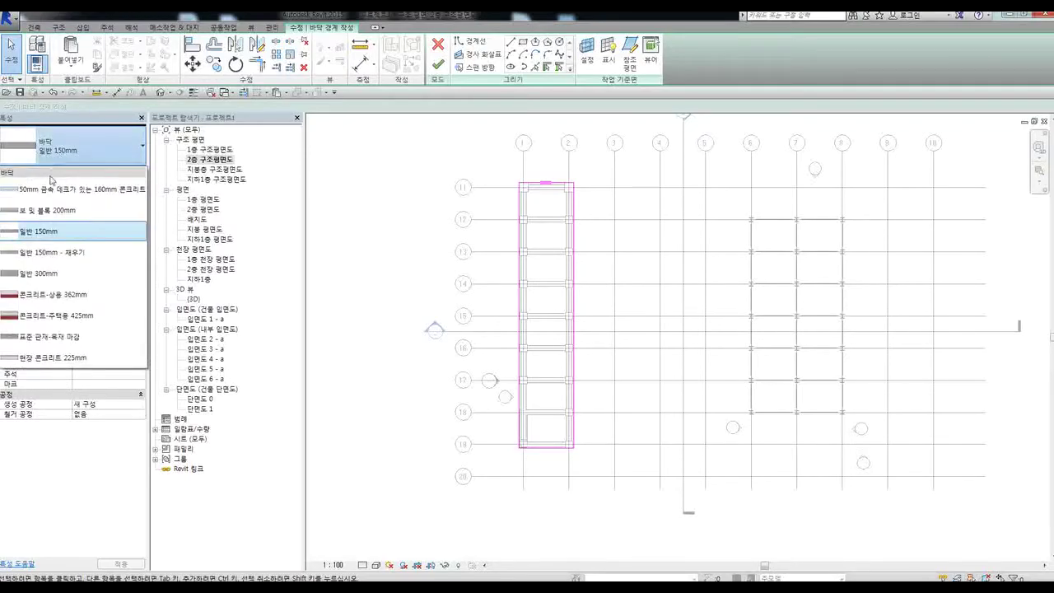
pyautogui.click(80, 142)
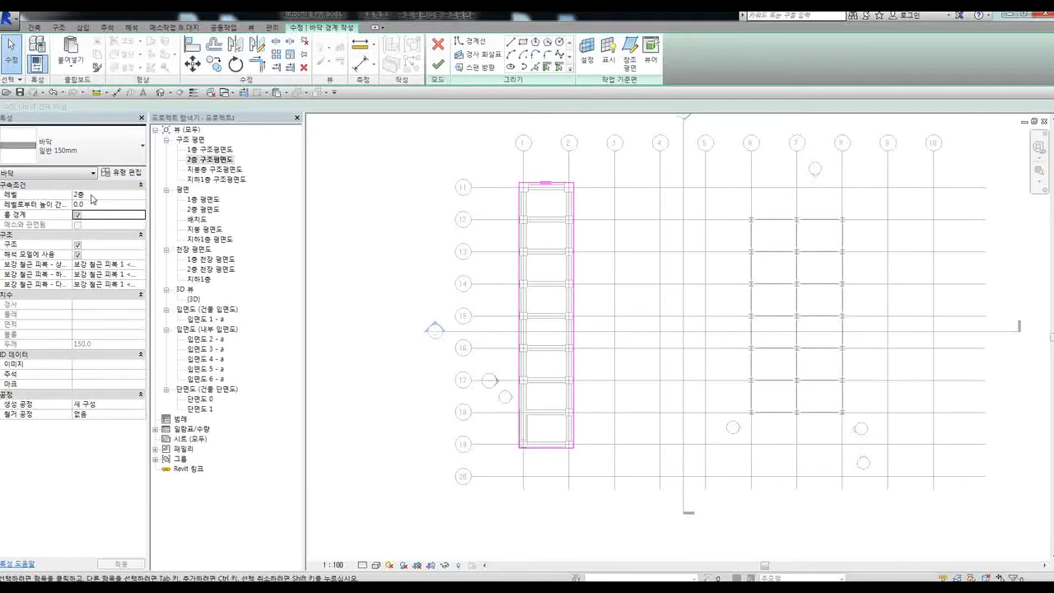
pyautogui.click(94, 204)
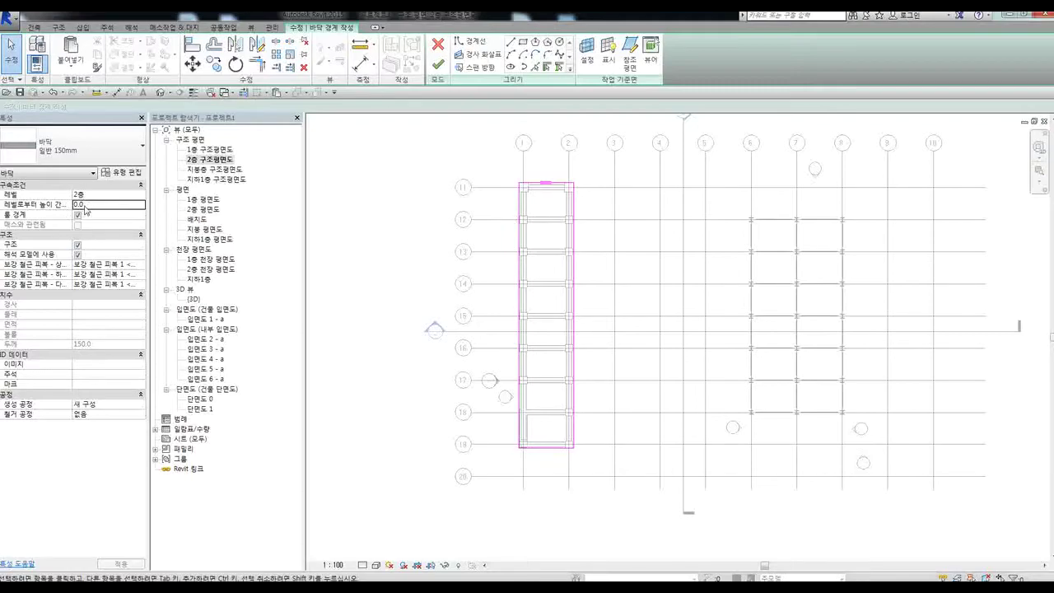
pyautogui.click(436, 66)
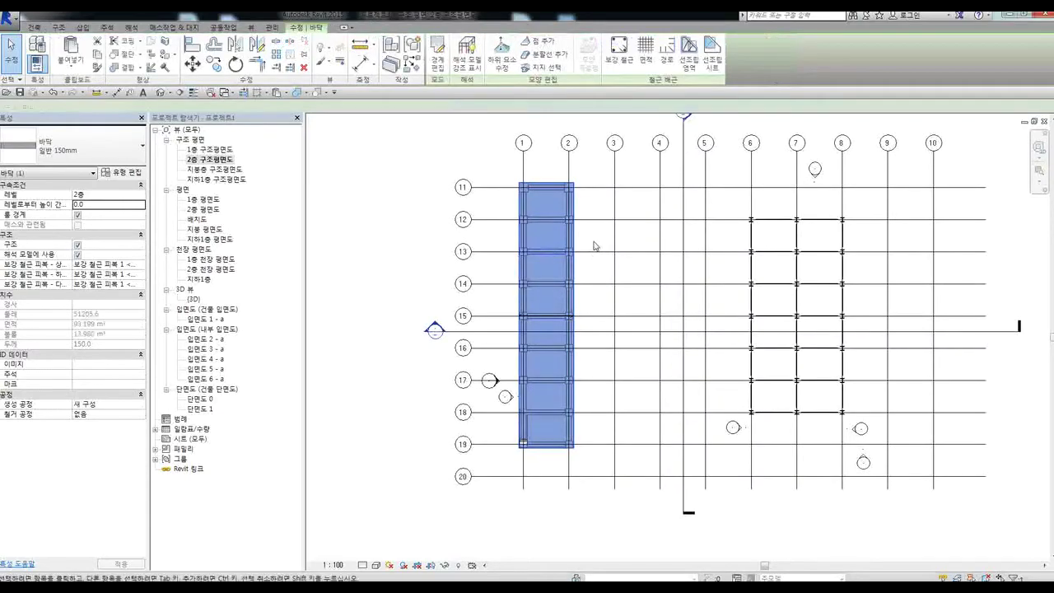
pyautogui.click(597, 244)
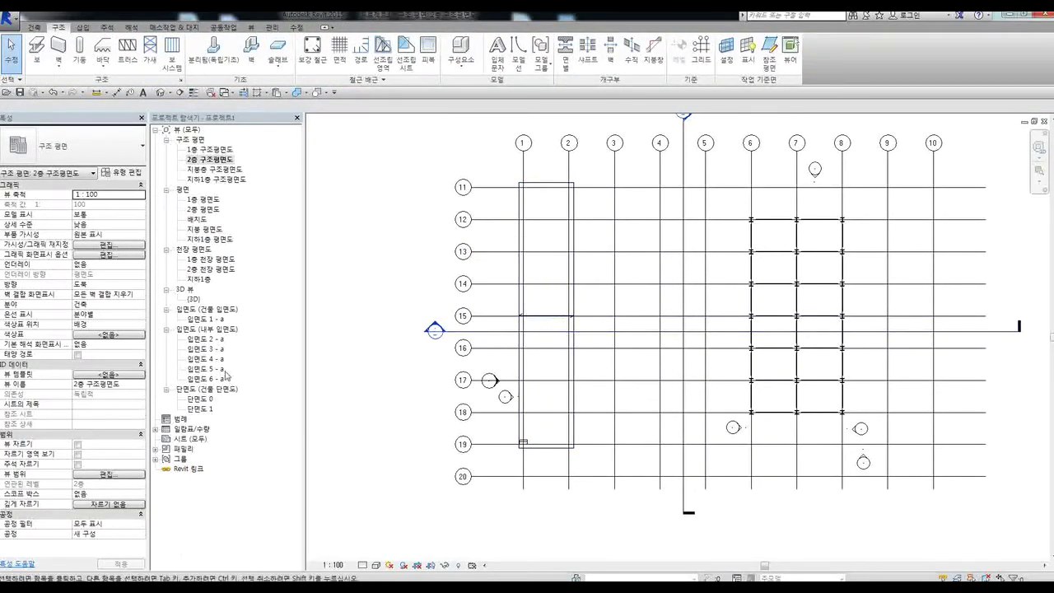
# Open the {3D} view and examine the new floor on top of the concrete frame
pyautogui.doubleClick(198, 300)
pyautogui.keyDown('shift'); pyautogui.moveTo(481, 376); pyautogui.dragTo(816, 315, button='middle'); pyautogui.keyUp('shift')
pyautogui.keyDown('shift'); pyautogui.moveTo(708, 309); pyautogui.dragTo(610, 377, button='middle'); pyautogui.keyUp('shift')
pyautogui.scroll(5, 366, 324)
pyautogui.click(385, 314)
pyautogui.scroll(-4, 682, 273)
pyautogui.click(871, 365)
pyautogui.keyDown('shift'); pyautogui.moveTo(646, 409); pyautogui.dragTo(614, 245, button='middle'); pyautogui.keyUp('shift')
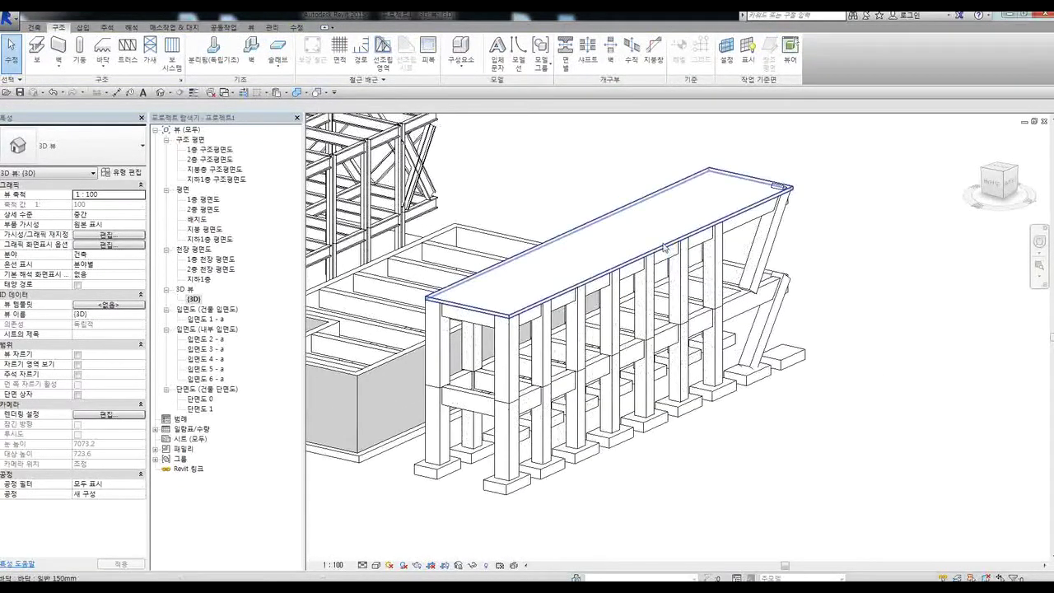
# From the 2층 구조평면도 view, copy the 일반 150mm floor and paste it aligned to level 1층
pyautogui.doubleClick(197, 160)
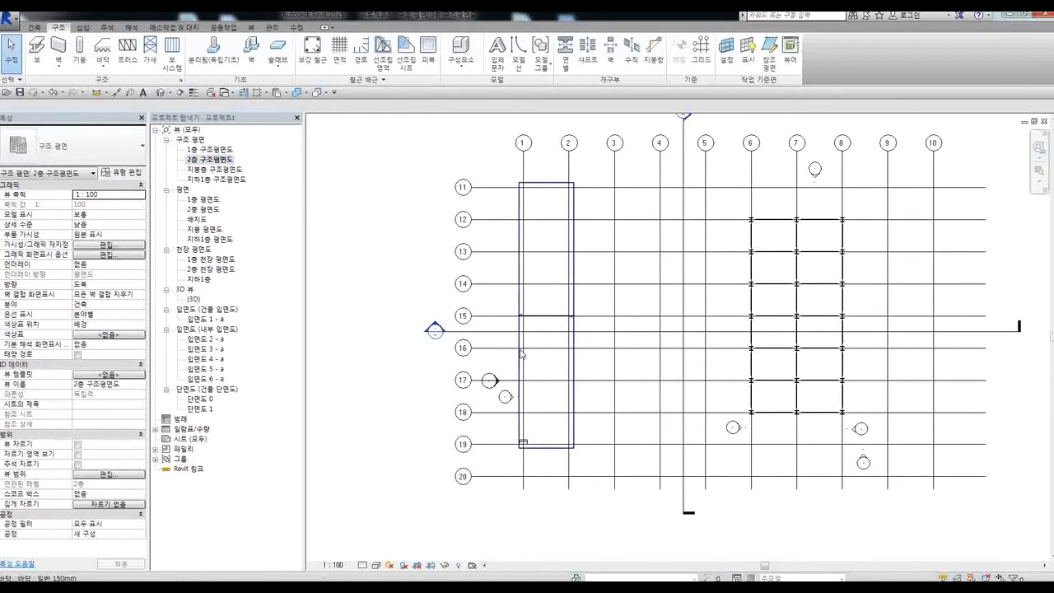
pyautogui.click(522, 355)
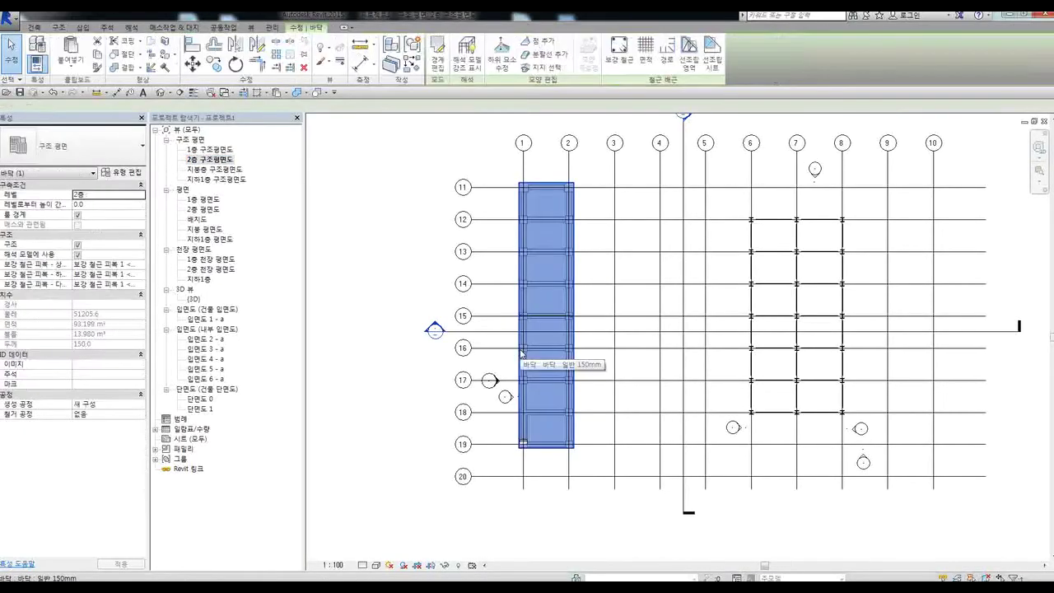
pyautogui.click(402, 453)
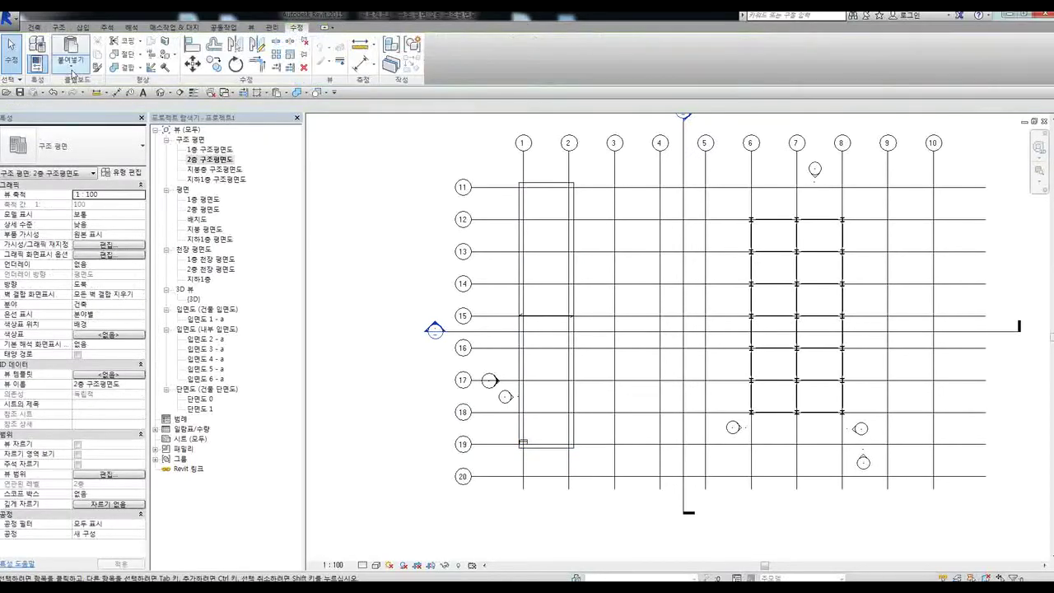
pyautogui.click(71, 61)
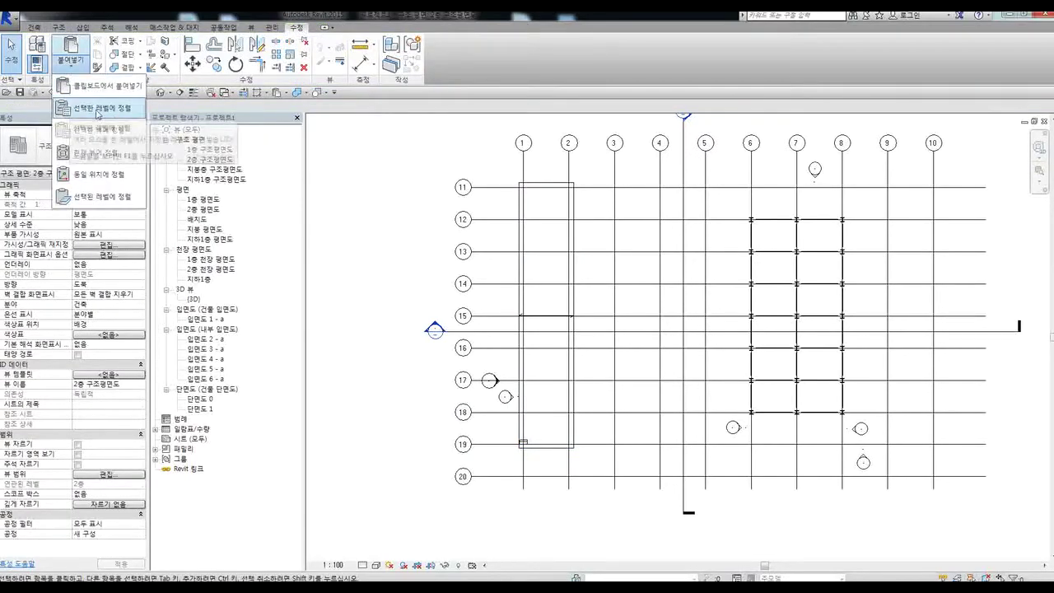
pyautogui.click(95, 112)
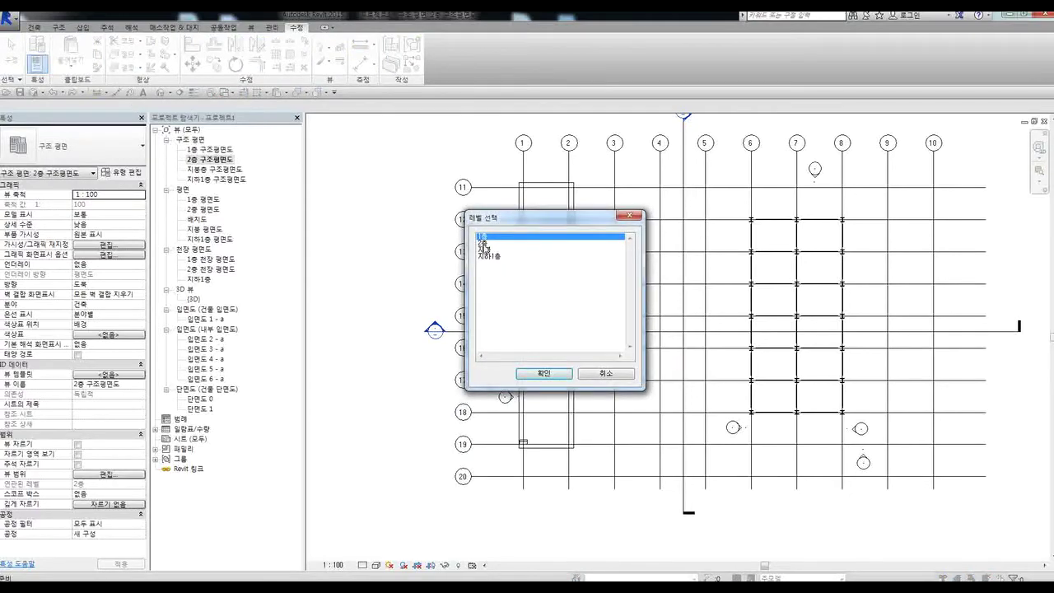
pyautogui.click(484, 243)
pyautogui.click(486, 236)
pyautogui.click(543, 375)
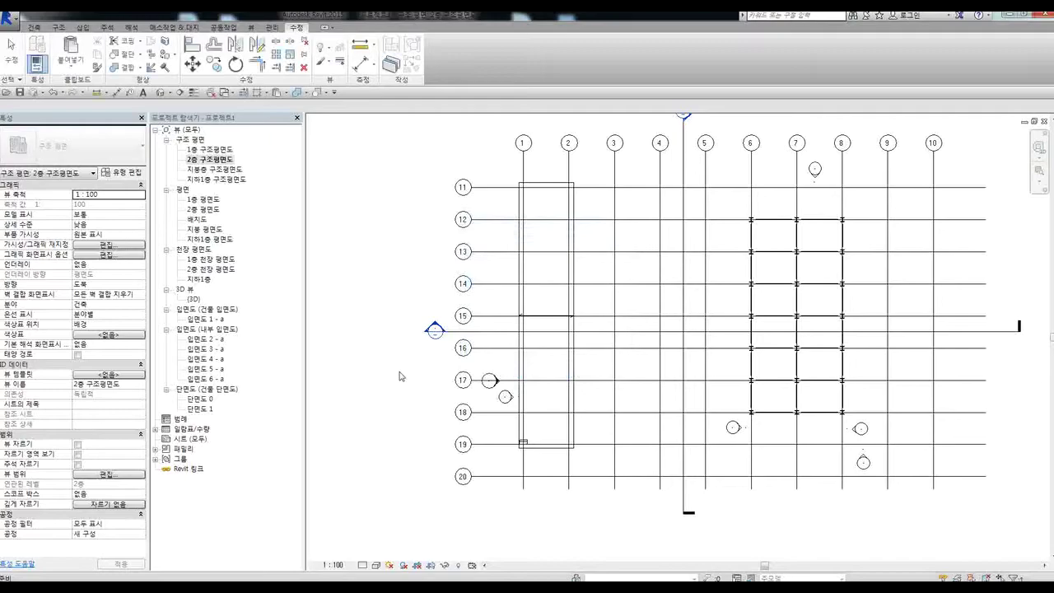
# Open the {3D} view and examine the floors on both levels of the concrete frame from several sides
pyautogui.doubleClick(192, 299)
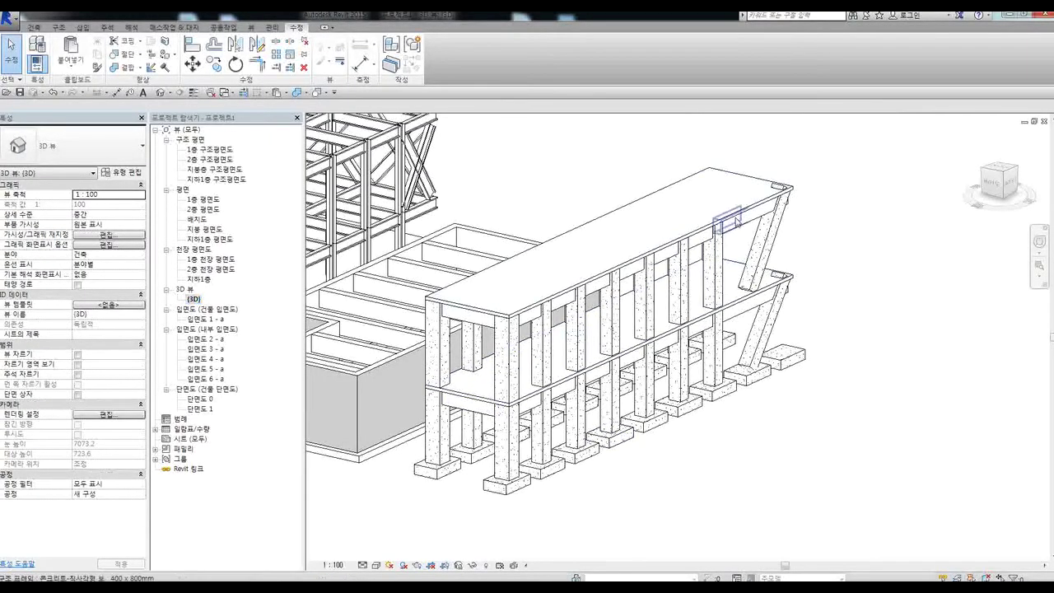
pyautogui.click(706, 236)
pyautogui.click(706, 232)
pyautogui.keyDown('shift'); pyautogui.moveTo(731, 417); pyautogui.dragTo(854, 388, button='middle'); pyautogui.keyUp('shift')
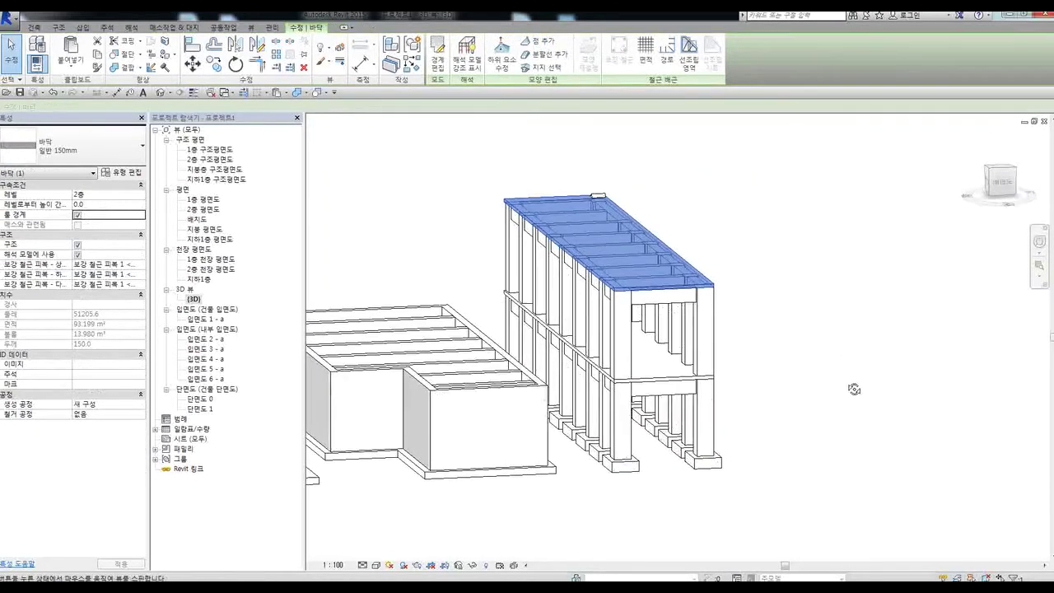
pyautogui.click(650, 380)
pyautogui.keyDown('shift'); pyautogui.moveTo(650, 380); pyautogui.dragTo(635, 448, button='middle'); pyautogui.keyUp('shift')
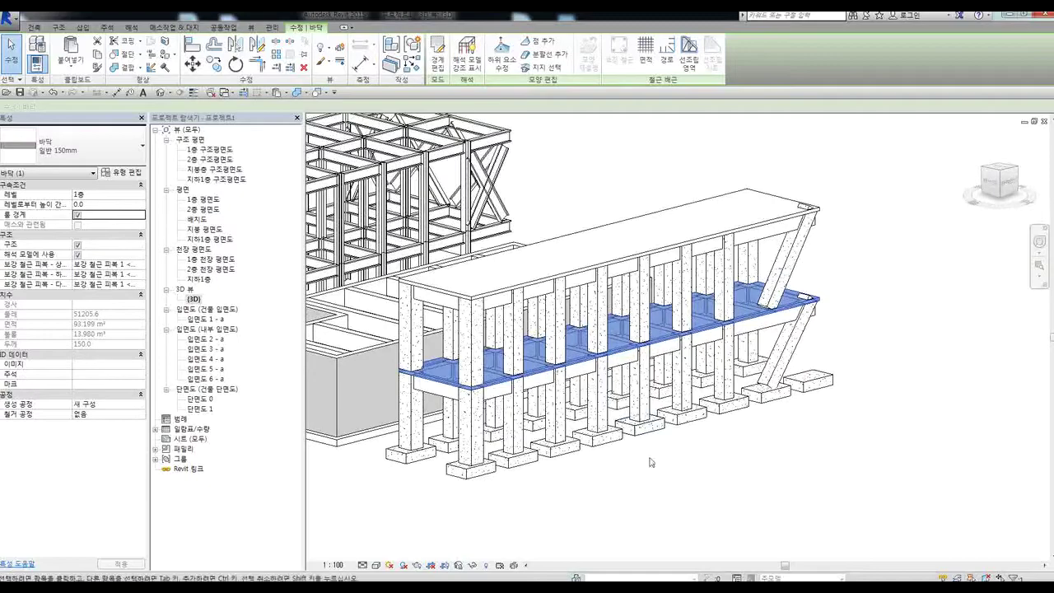
pyautogui.click(859, 388)
pyautogui.keyDown('shift'); pyautogui.moveTo(859, 388); pyautogui.dragTo(844, 340, button='middle'); pyautogui.keyUp('shift')
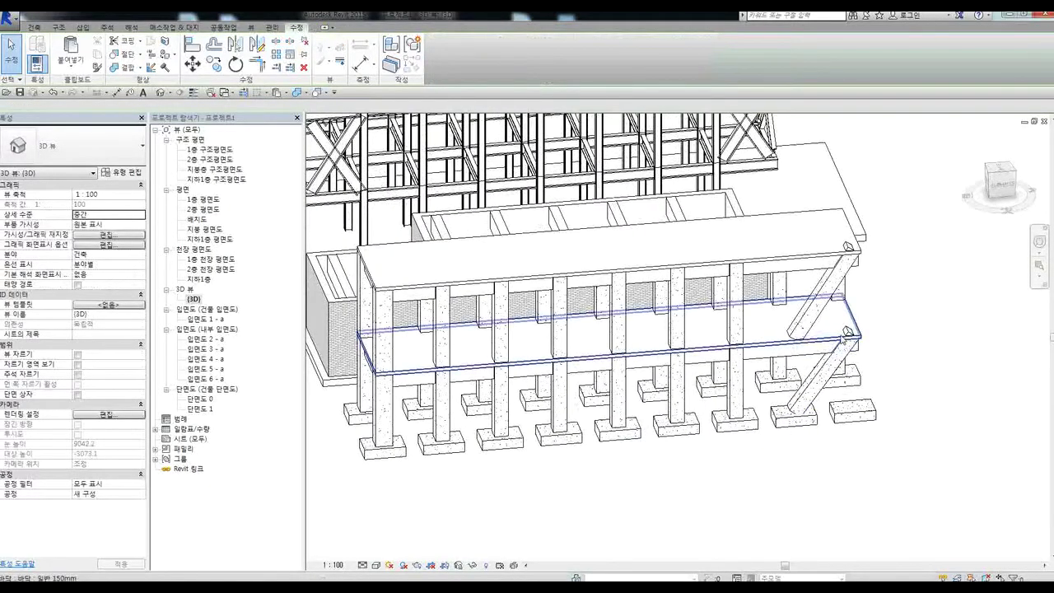
pyautogui.click(844, 340)
pyautogui.scroll(-2, 788, 371)
pyautogui.click(839, 451)
pyautogui.keyDown('shift'); pyautogui.moveTo(766, 431); pyautogui.dragTo(576, 445, button='middle'); pyautogui.keyUp('shift')
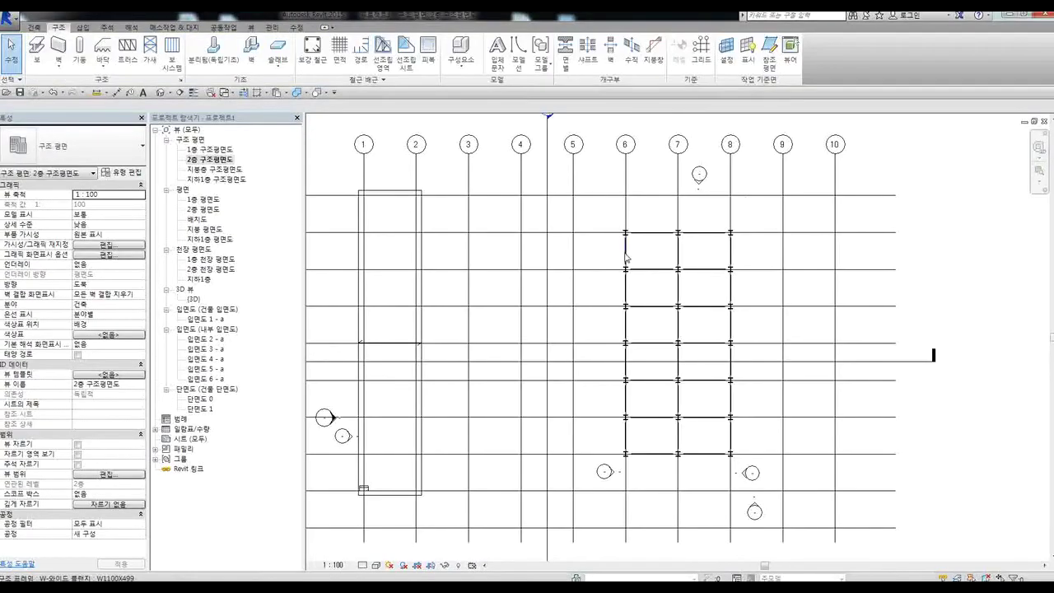
# Start a structural floor on level 2층 using the type 50mm 금속 데크가 있는 160mm 콘크리트 with a 210.0 height offset
pyautogui.scroll(1, 626, 258)
pyautogui.moveTo(647, 257); pyautogui.dragTo(598, 271, button='middle')
pyautogui.scroll(-1, 578, 285)
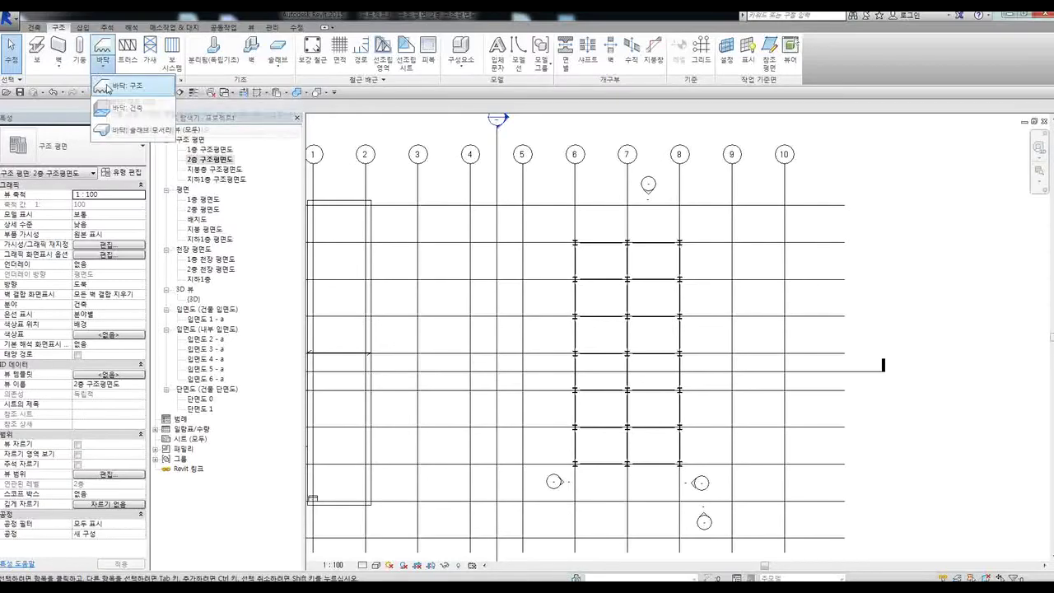
pyautogui.click(107, 88)
pyautogui.click(502, 317)
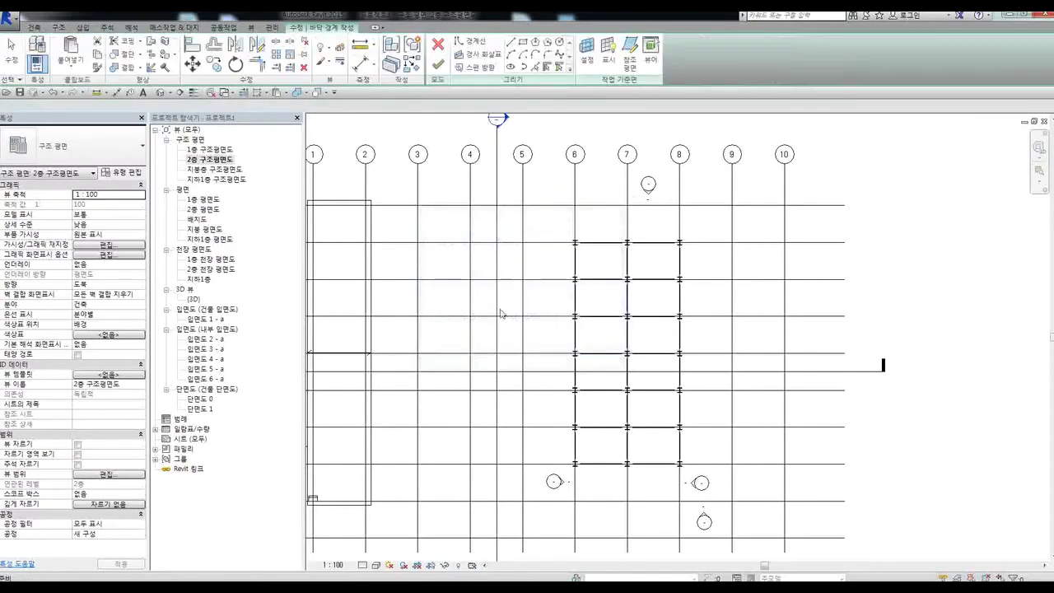
pyautogui.click(81, 152)
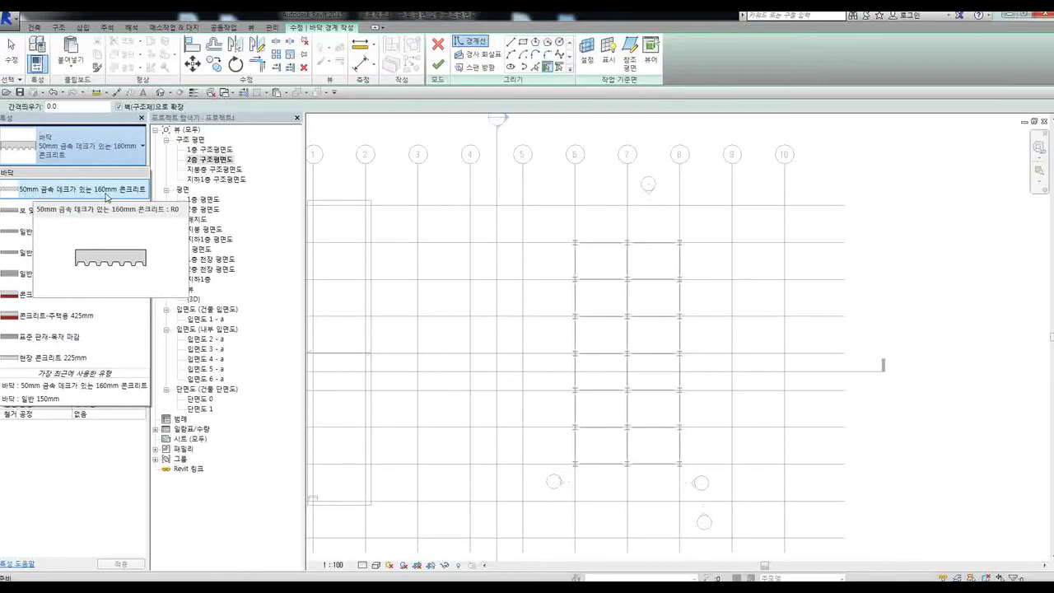
pyautogui.click(104, 195)
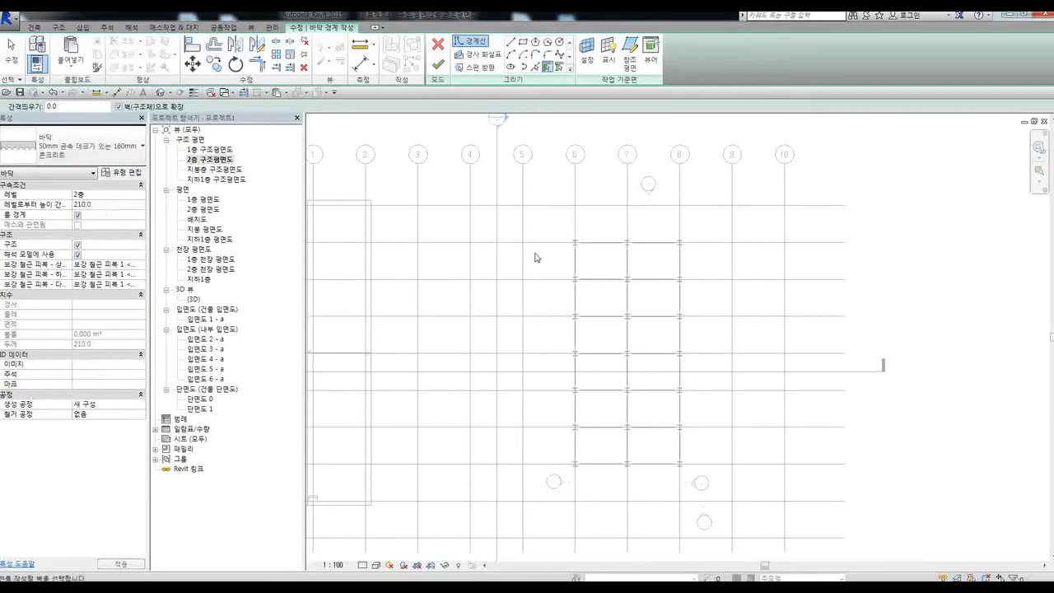
# Sketch a rectangular floor boundary of about 210.7 m² around the steel frame on grids 6–8 and finish the floor
pyautogui.moveTo(555, 267); pyautogui.dragTo(499, 273, button='middle')
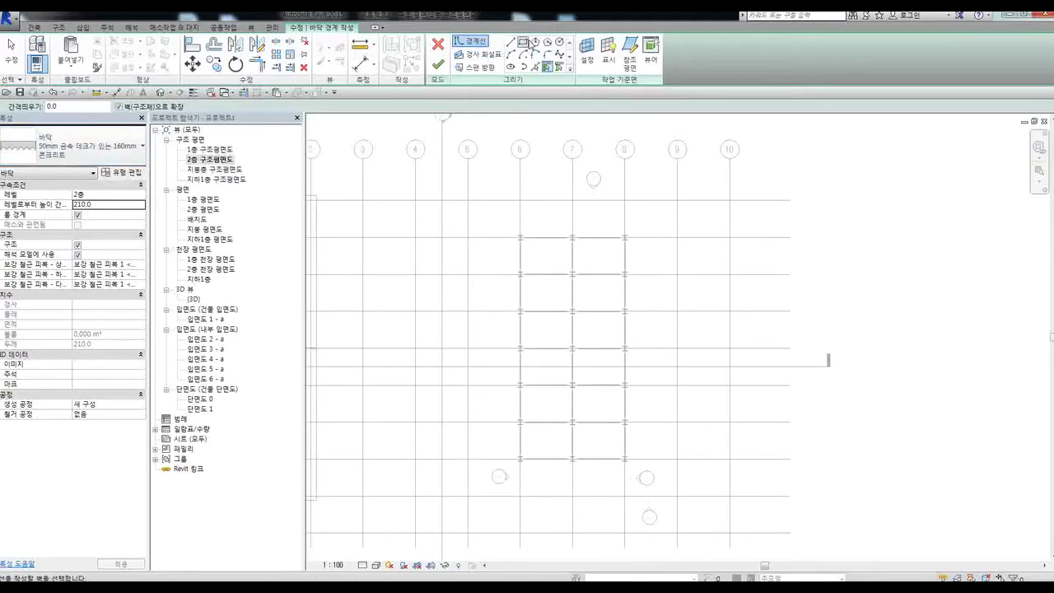
pyautogui.click(524, 42)
pyautogui.click(505, 184)
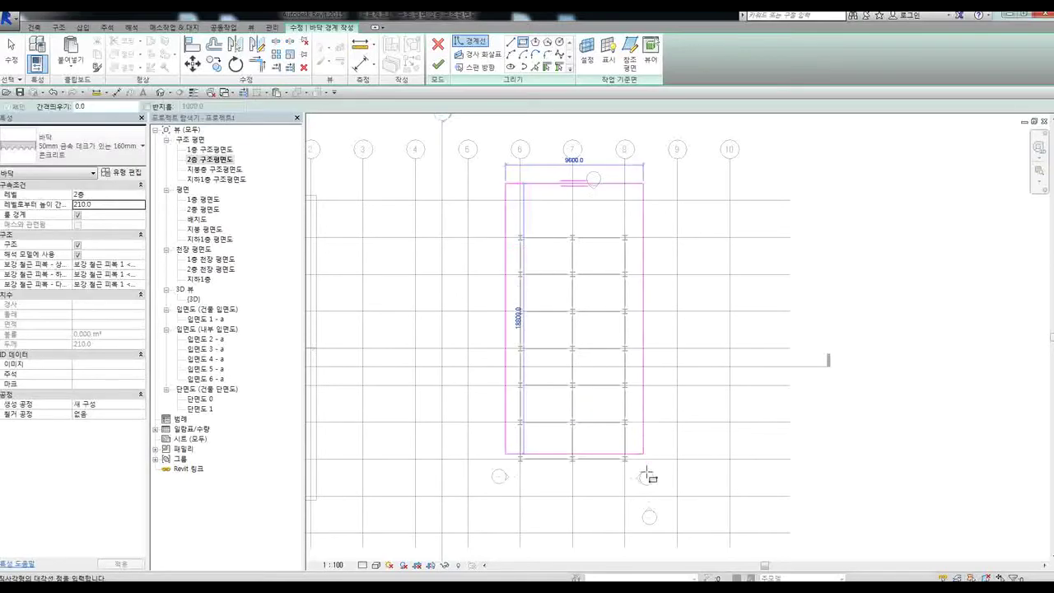
pyautogui.click(638, 513)
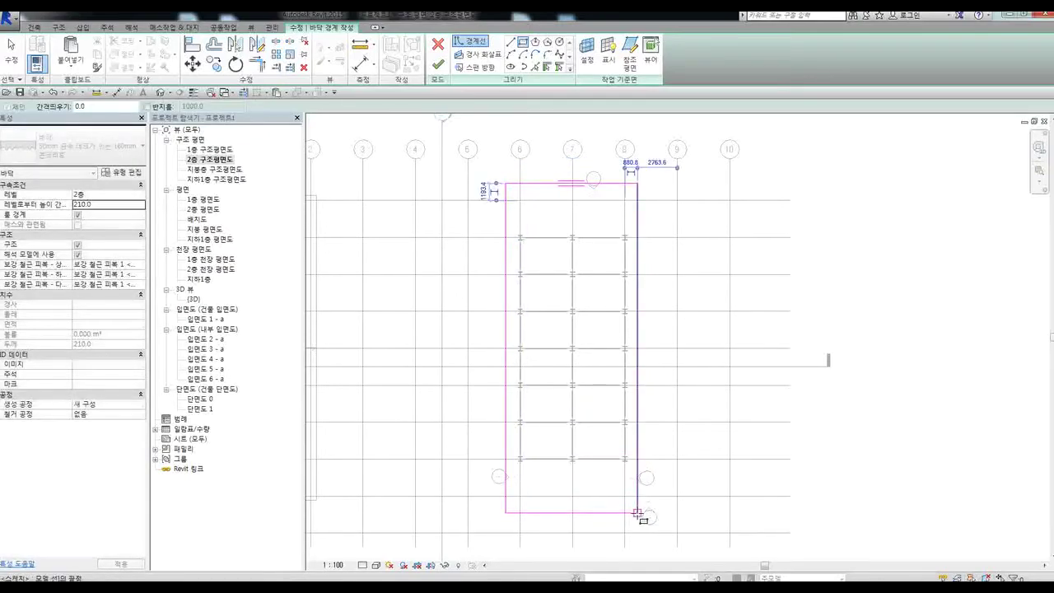
pyautogui.click(438, 64)
pyautogui.click(884, 313)
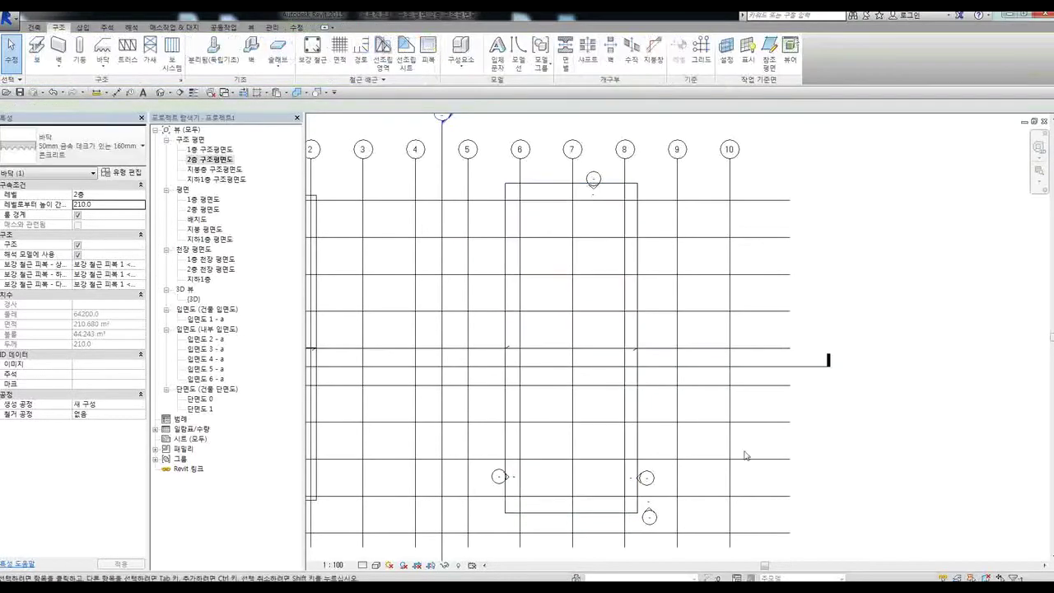
# Open the section view 단면도 1 and examine the floor edge above the steel beam
pyautogui.scroll(-4, 841, 432)
pyautogui.scroll(3, 491, 404)
pyautogui.doubleClick(429, 390)
pyautogui.scroll(5, 758, 318)
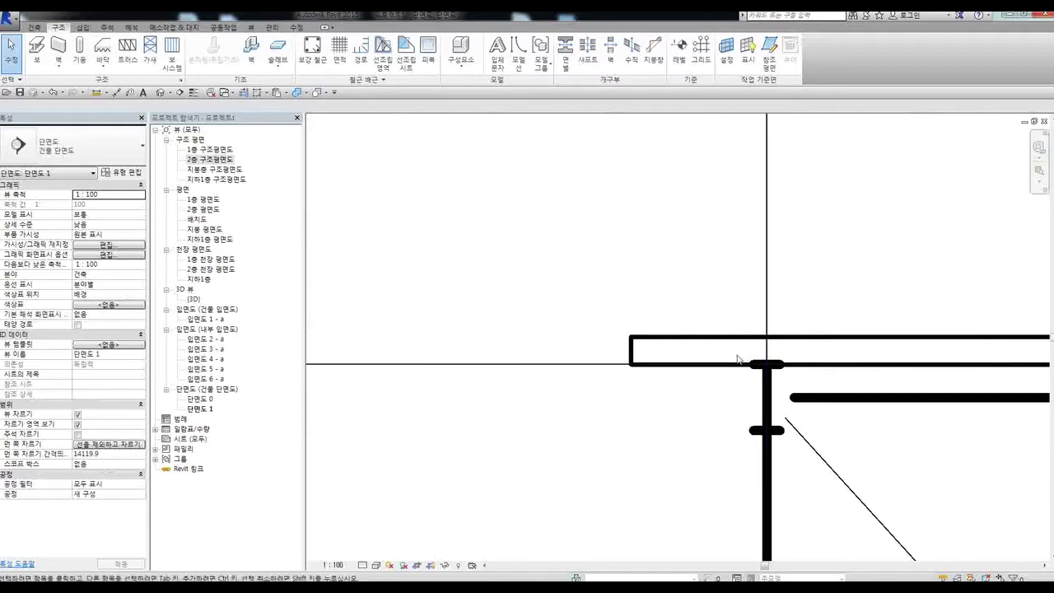
pyautogui.scroll(3, 657, 380)
pyautogui.scroll(-3, 590, 407)
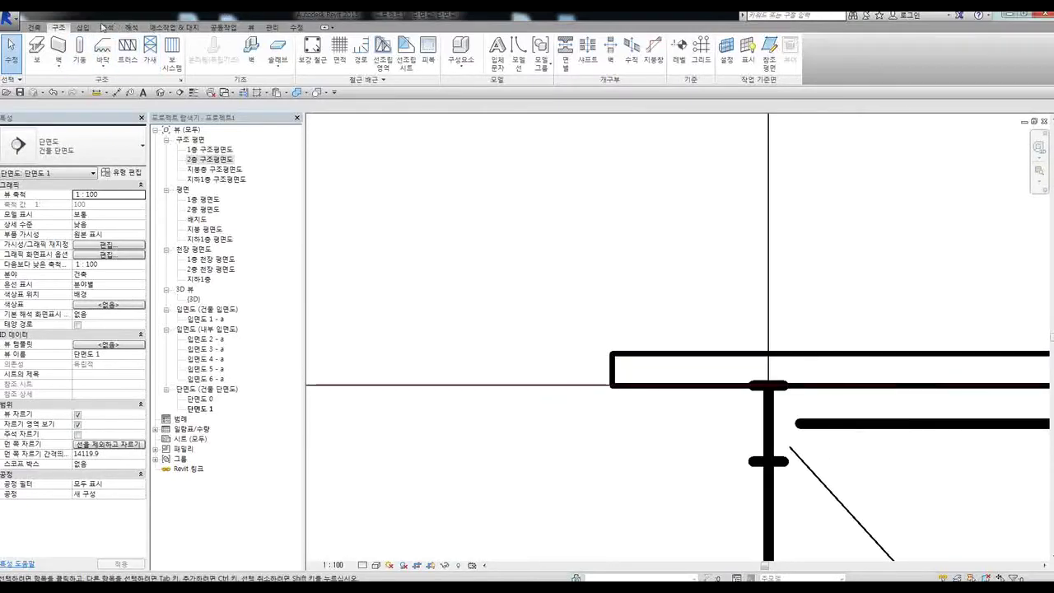
# Place an aligned dimension between the 2층 level line and the top of the metal-deck floor, beside its edge
pyautogui.click(109, 29)
pyautogui.click(37, 56)
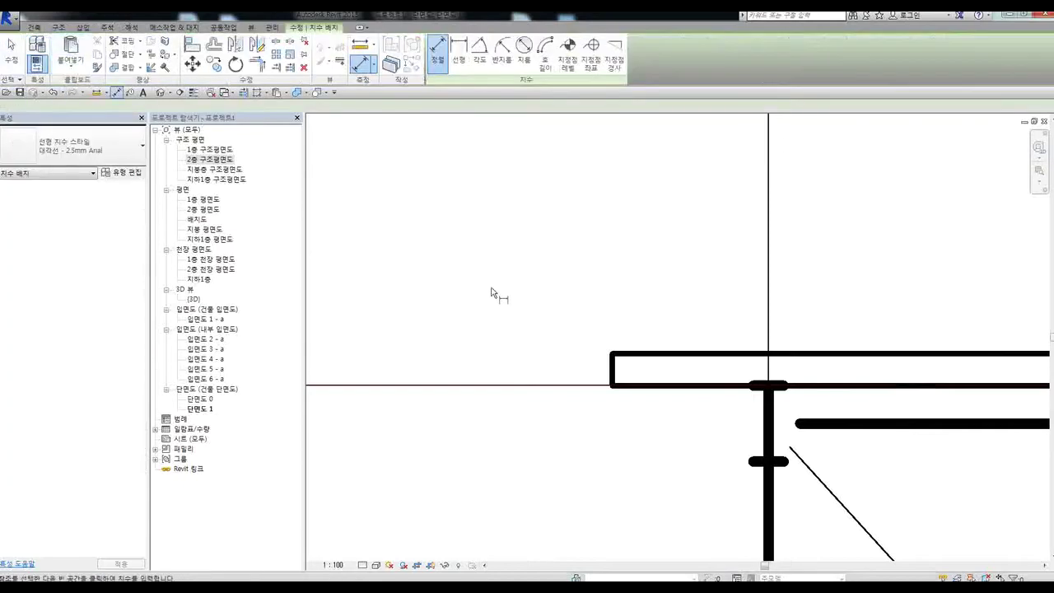
pyautogui.click(530, 388)
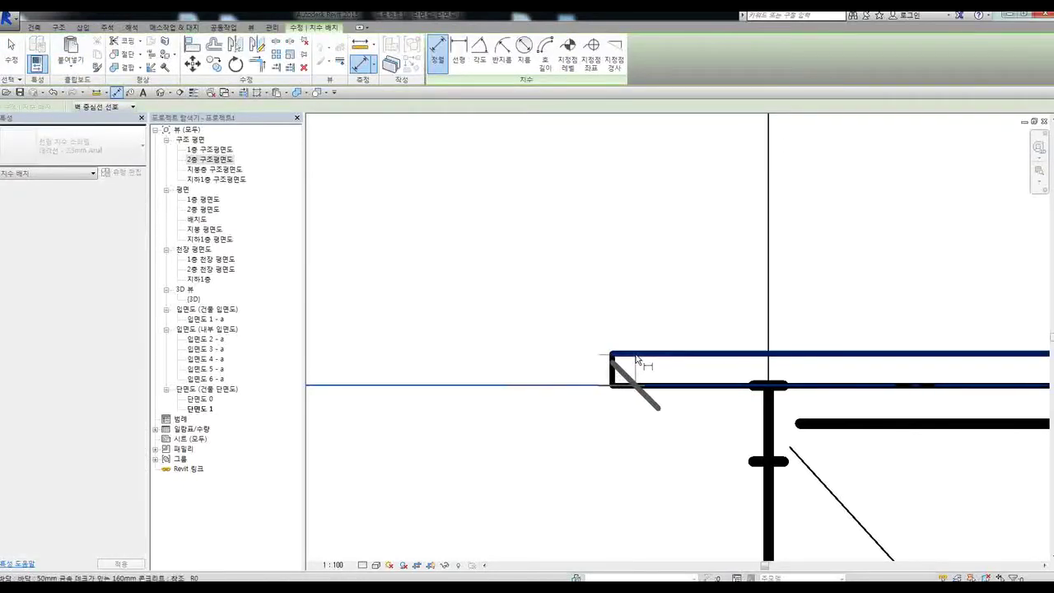
pyautogui.click(647, 361)
pyautogui.scroll(-1, 652, 358)
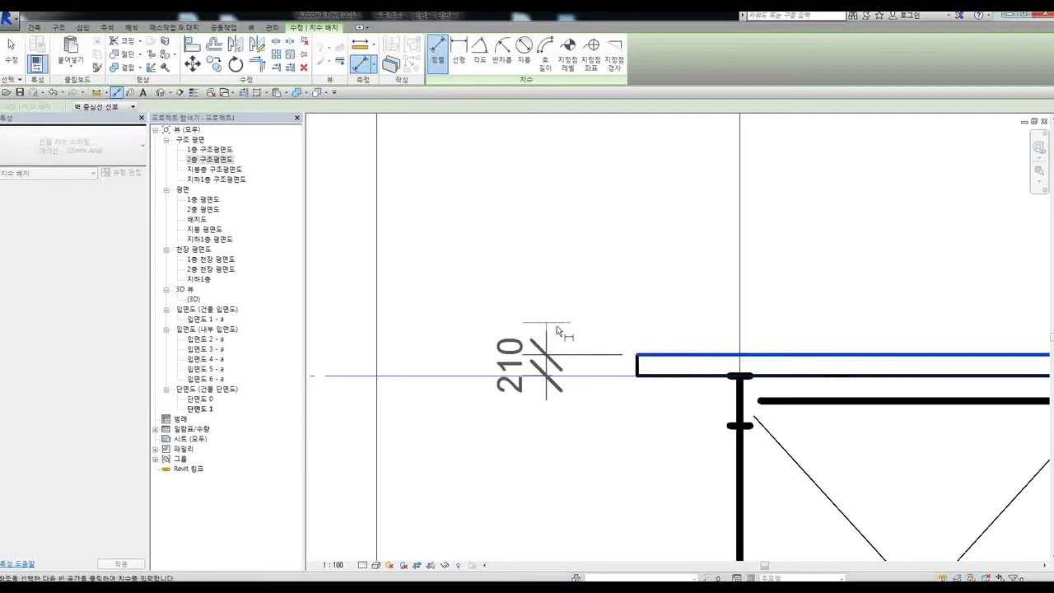
pyautogui.click(564, 366)
pyautogui.moveTo(599, 431); pyautogui.dragTo(507, 431, button='middle')
pyautogui.press('Escape')
pyautogui.press('Escape')
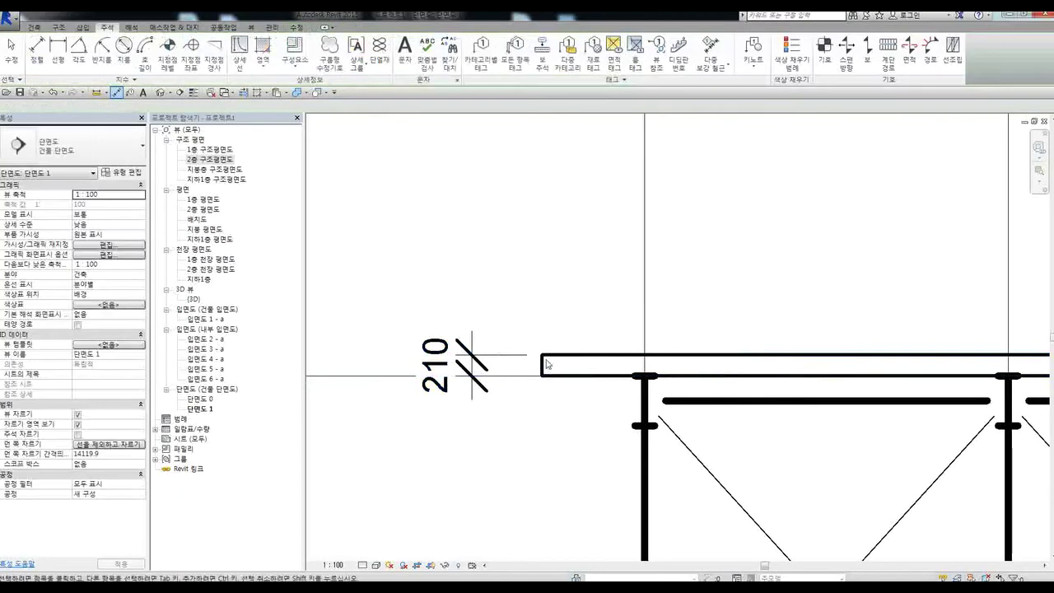
# Examine the metal-deck floor's properties and how it sits on the steel beams and the 2층 level in the section
pyautogui.click(544, 362)
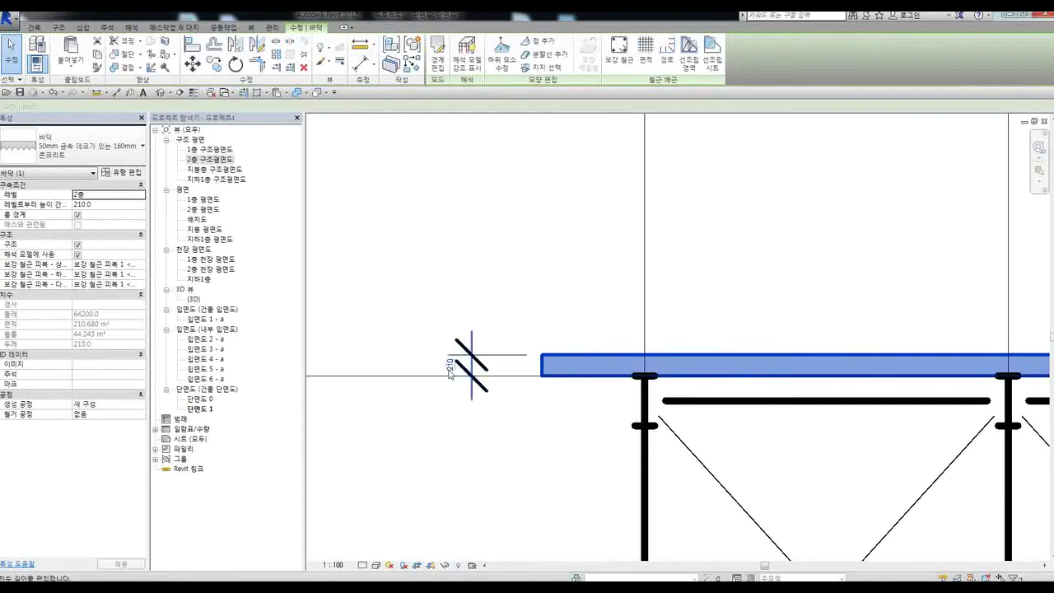
pyautogui.scroll(2, 651, 383)
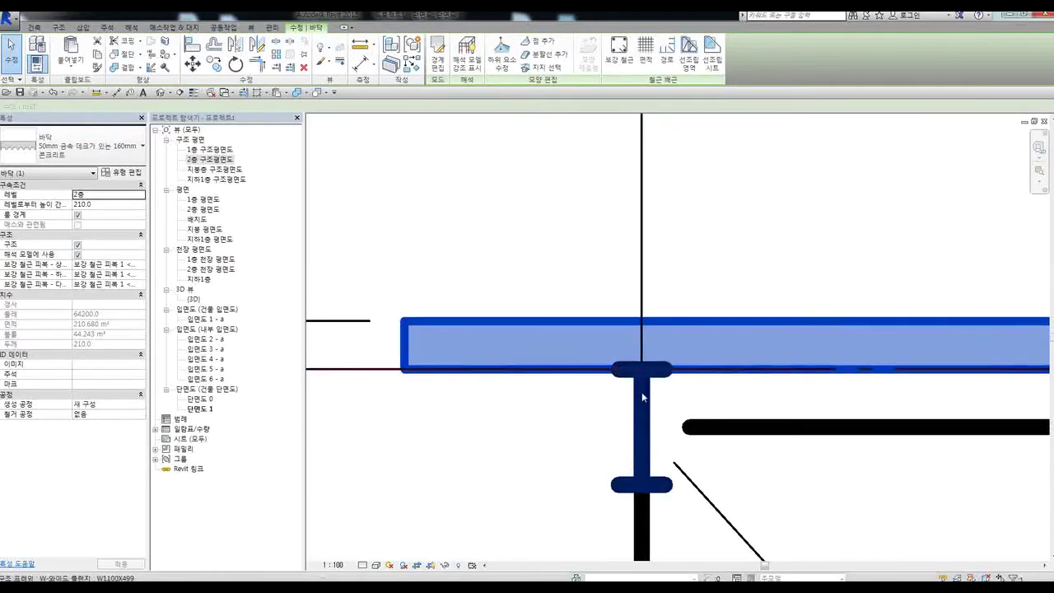
pyautogui.scroll(-3, 462, 336)
pyautogui.press('Escape')
pyautogui.scroll(-3, 535, 317)
pyautogui.scroll(2, 558, 296)
pyautogui.scroll(-3, 519, 264)
pyautogui.scroll(1, 795, 287)
pyautogui.scroll(-1, 795, 287)
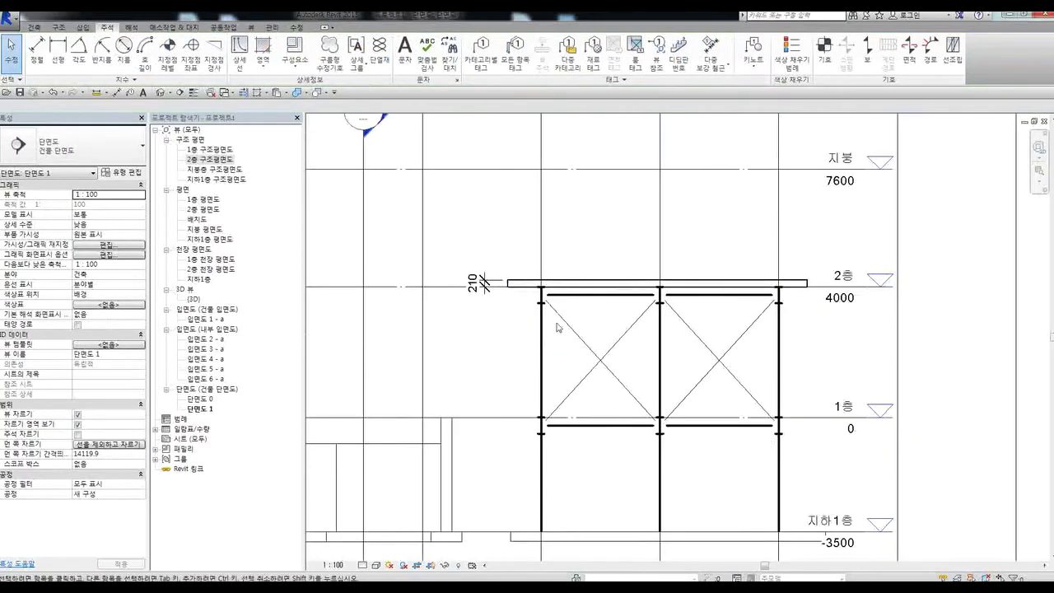
pyautogui.moveTo(527, 332); pyautogui.dragTo(511, 374, button='middle')
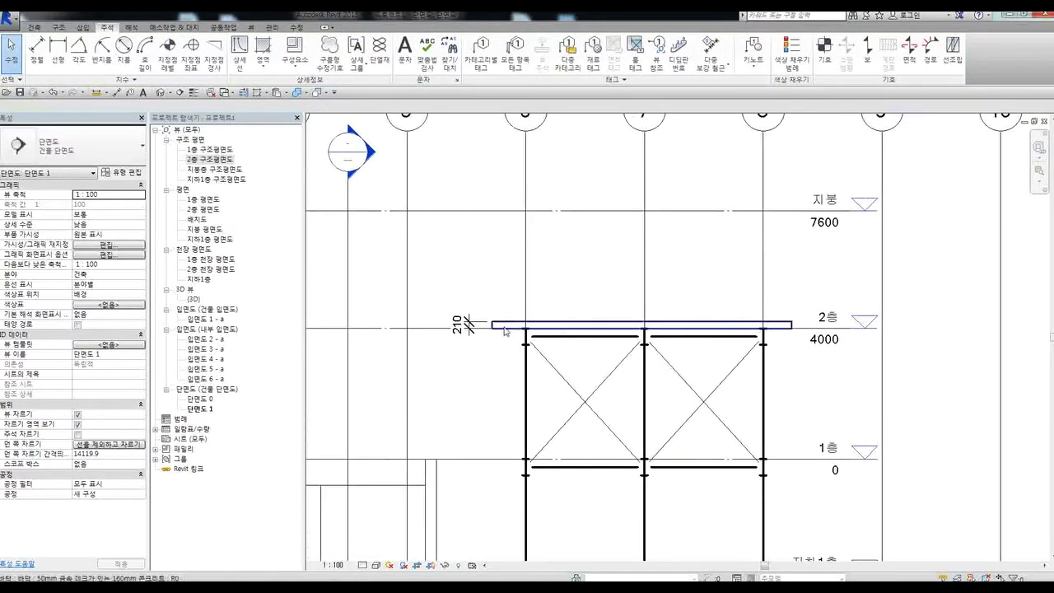
# From the 2층 구조평면도 view, copy the steel frame's metal-deck floor and paste it aligned to level 1층
pyautogui.click(506, 329)
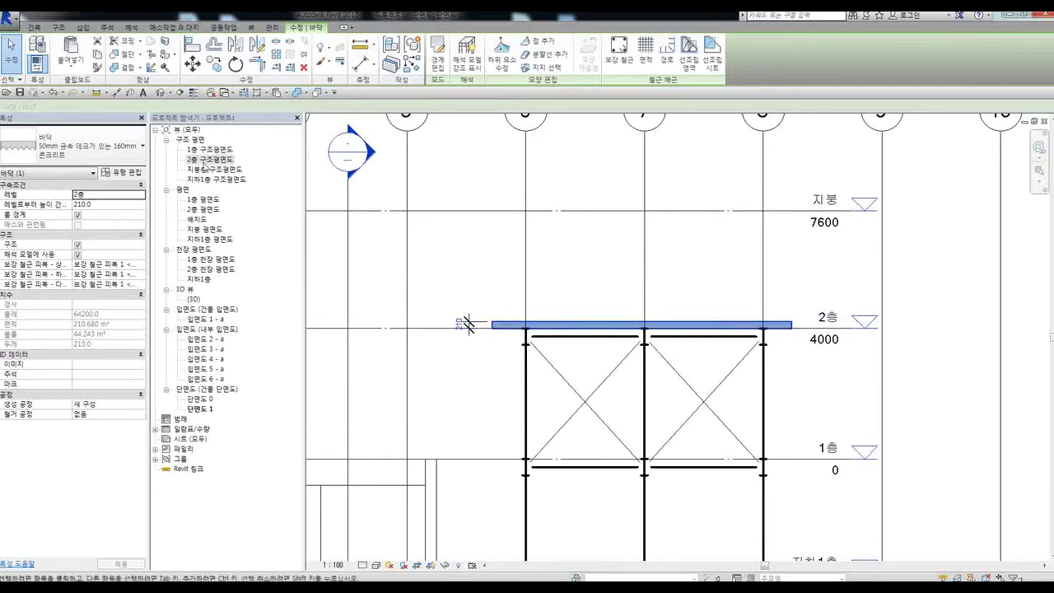
pyautogui.doubleClick(200, 160)
pyautogui.scroll(-3, 634, 425)
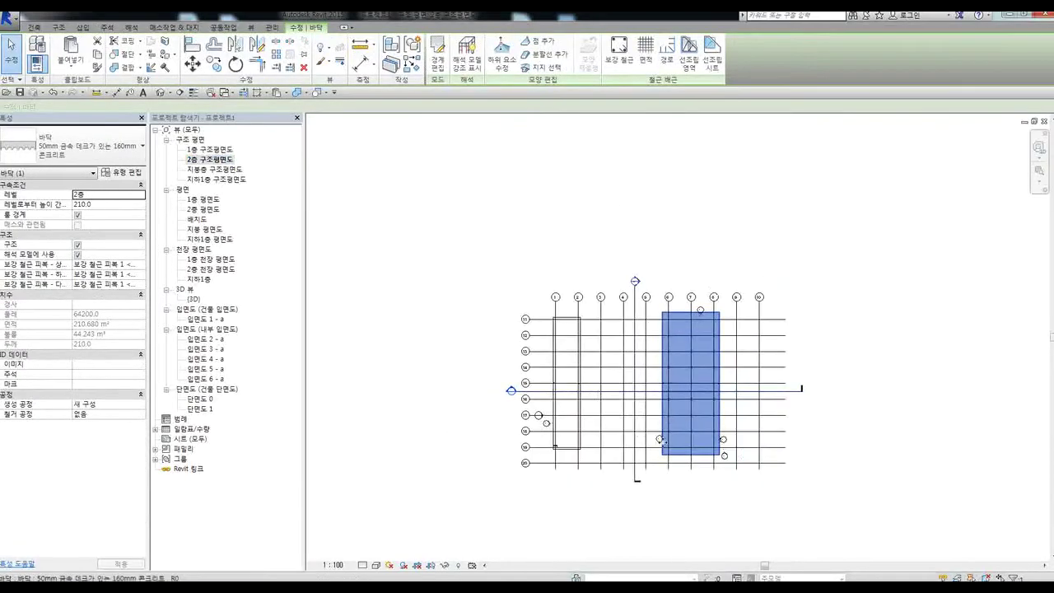
pyautogui.scroll(3, 659, 461)
pyautogui.click(683, 464)
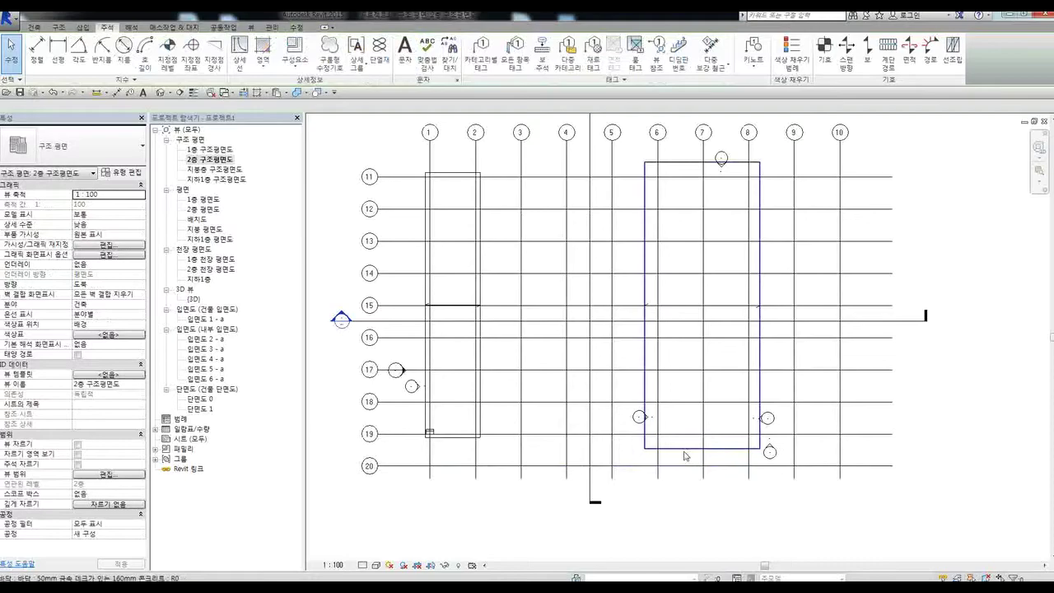
pyautogui.click(683, 453)
pyautogui.click(106, 28)
pyautogui.press('Escape')
pyautogui.click(296, 27)
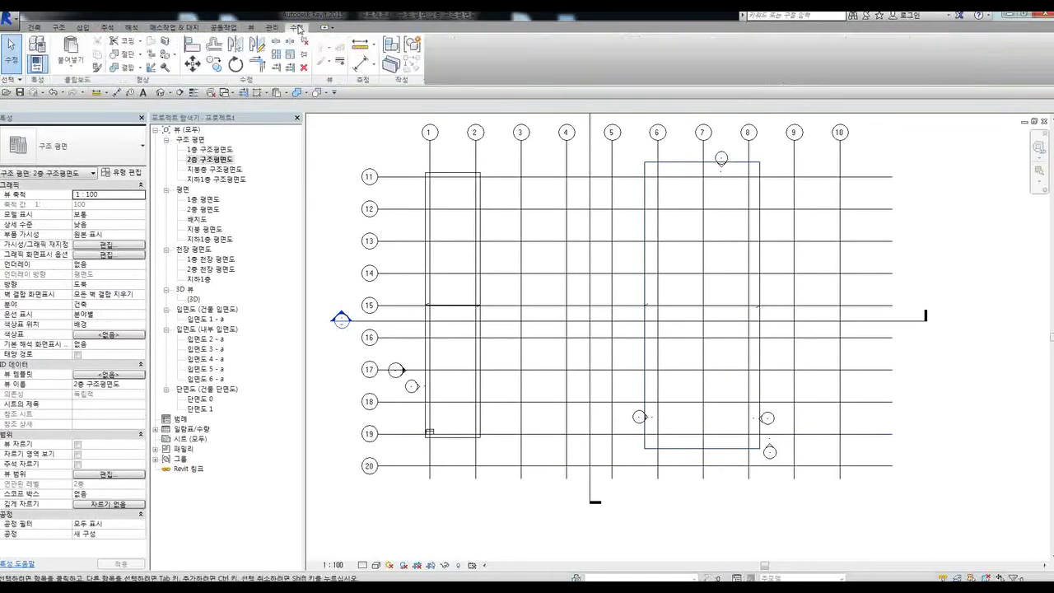
pyautogui.click(83, 64)
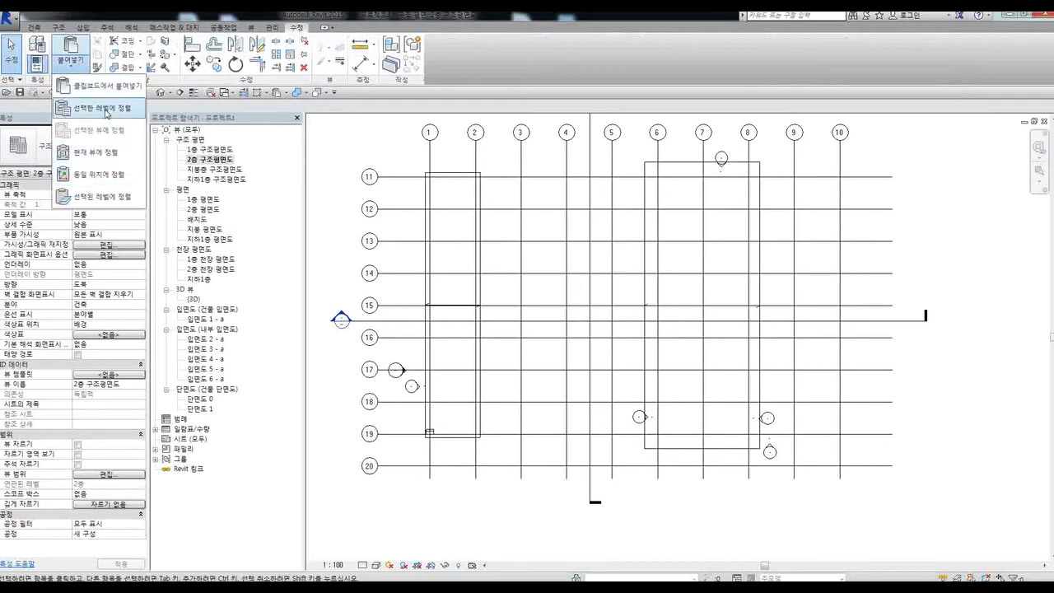
pyautogui.click(105, 113)
pyautogui.click(543, 373)
# Open the section view from the plan and check the copied metal-deck floor on level 1층 and its height offset
pyautogui.doubleClick(339, 323)
pyautogui.scroll(4, 521, 466)
pyautogui.click(519, 459)
pyautogui.scroll(-4, 579, 401)
pyautogui.scroll(4, 797, 416)
pyautogui.scroll(-6, 1016, 425)
pyautogui.scroll(-3, 647, 446)
pyautogui.press('Escape')
pyautogui.scroll(5, 643, 527)
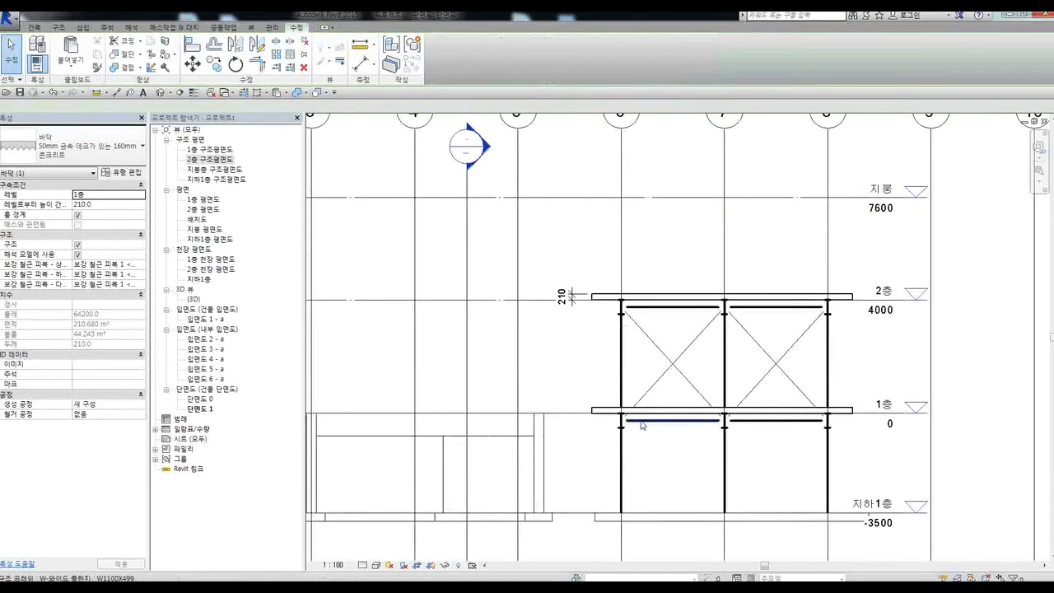
# Open the {3D} view and examine the floors on the concrete and steel frames from several sides
pyautogui.doubleClick(193, 300)
pyautogui.moveTo(811, 478)
pyautogui.keyDown('shift'); pyautogui.mouseDown(button='middle')
pyautogui.moveTo(592, 428)
pyautogui.moveTo(824, 483)
pyautogui.mouseUp(button='middle'); pyautogui.keyUp('shift')
pyautogui.scroll(-3, 695, 432)
pyautogui.keyDown('shift'); pyautogui.moveTo(693, 433); pyautogui.dragTo(555, 370, button='middle'); pyautogui.keyUp('shift')
pyautogui.scroll(2, 557, 479)
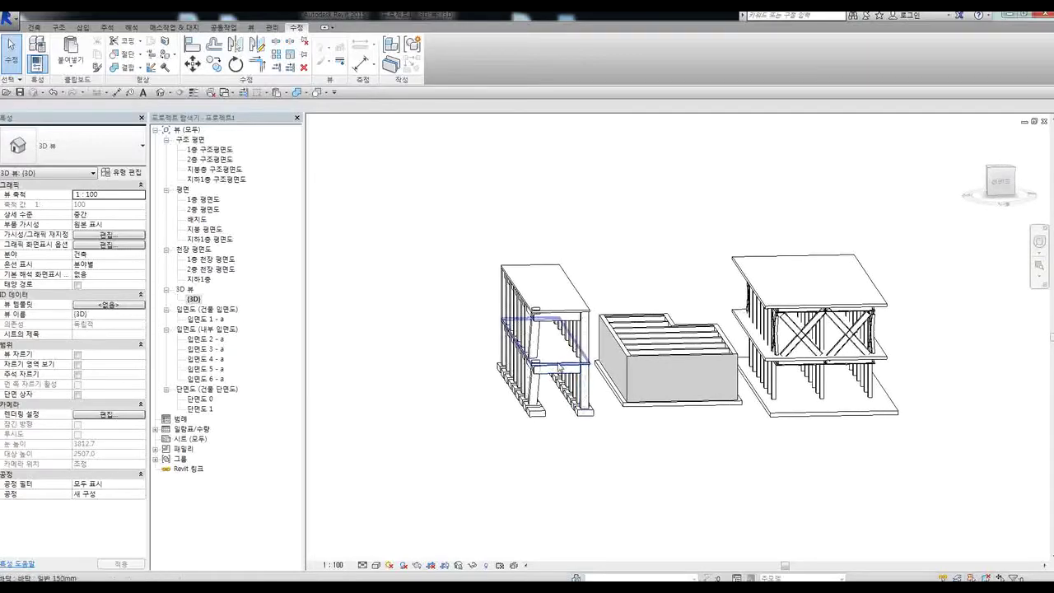
pyautogui.keyDown('shift'); pyautogui.moveTo(639, 422); pyautogui.dragTo(649, 403, button='middle'); pyautogui.keyUp('shift')
pyautogui.scroll(2, 649, 403)
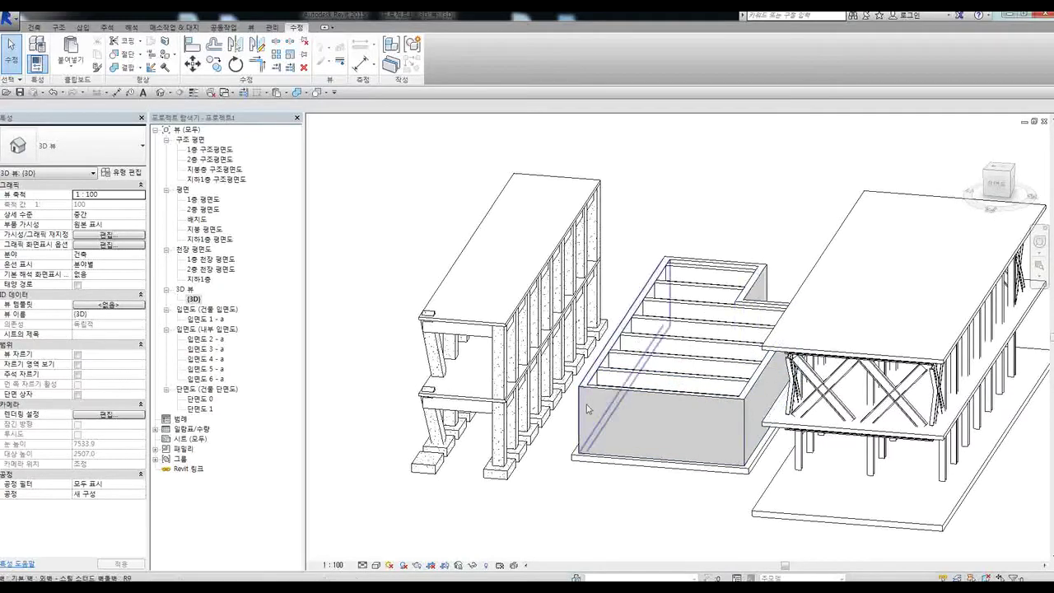
pyautogui.scroll(-2, 587, 383)
pyautogui.keyDown('shift'); pyautogui.moveTo(770, 469); pyautogui.dragTo(857, 397, button='middle'); pyautogui.keyUp('shift')
pyautogui.scroll(2, 865, 346)
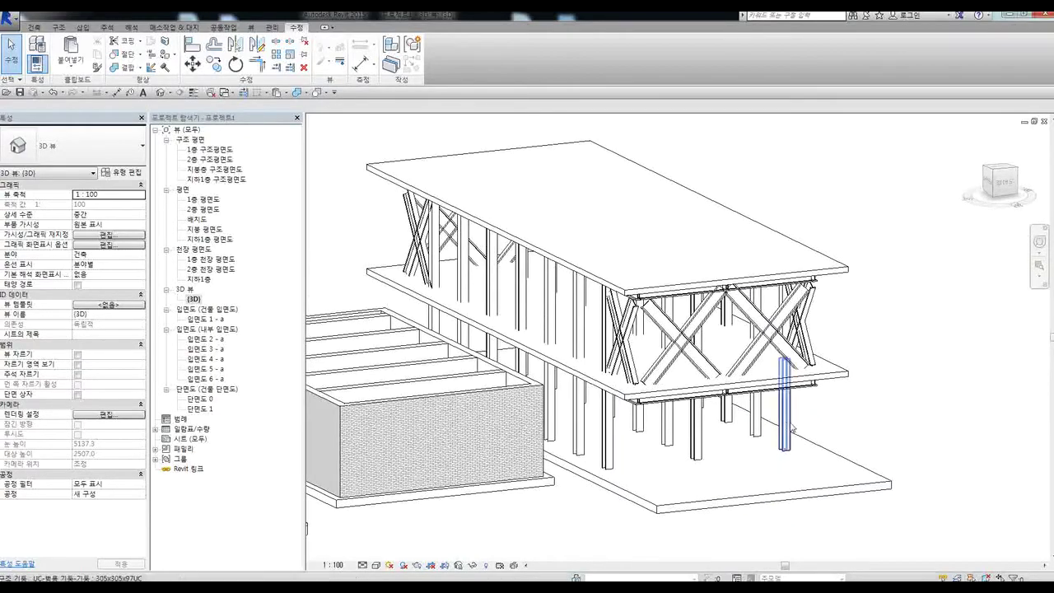
# Inspect the steel edge beam beneath the 1층 floor, clear the selection and view all the buildings
pyautogui.click(804, 395)
pyautogui.click(807, 387)
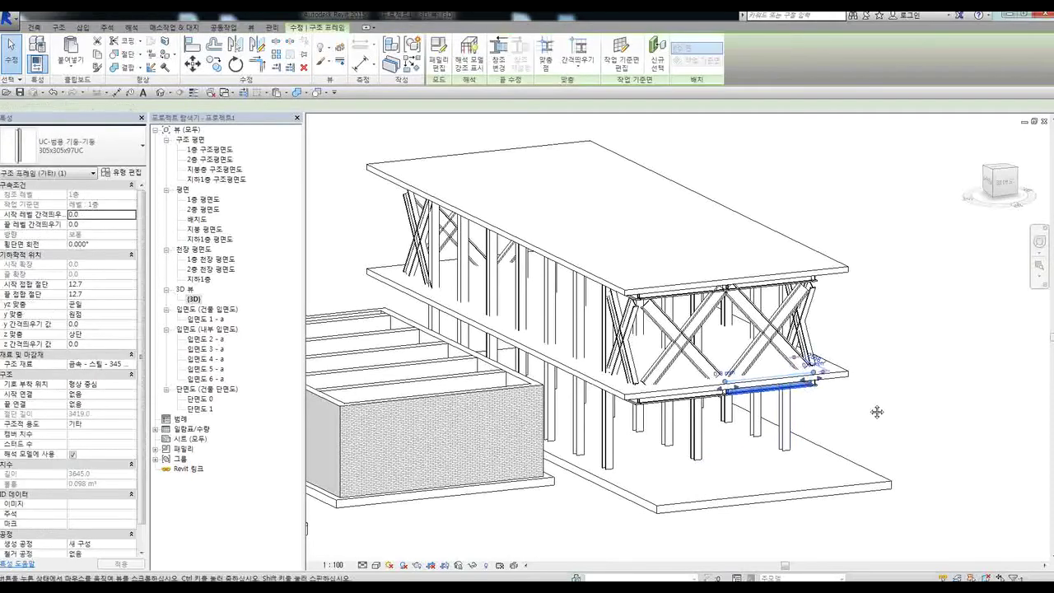
pyautogui.click(847, 366)
pyautogui.click(895, 421)
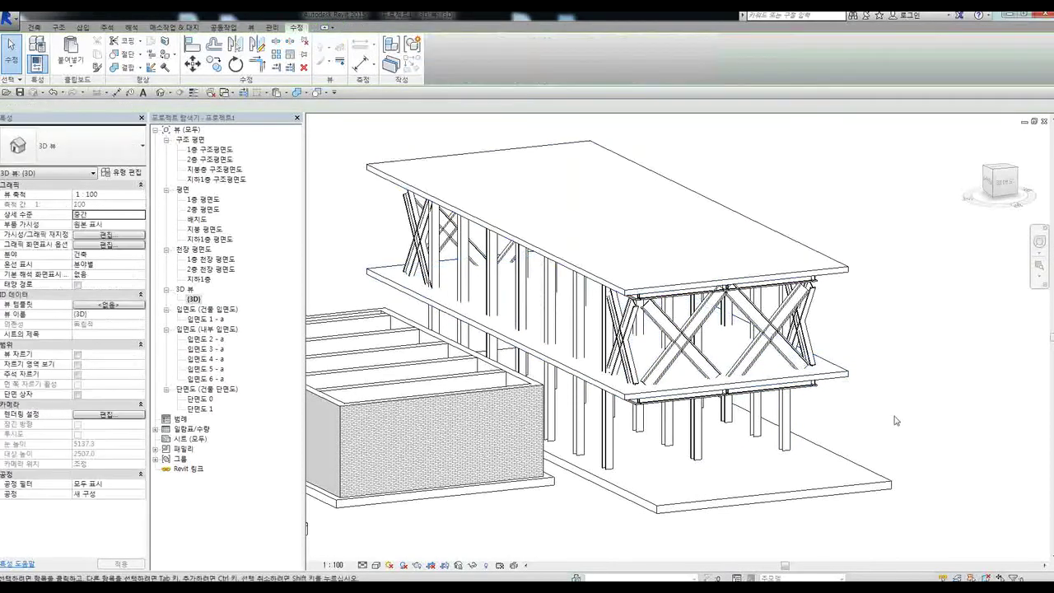
pyautogui.scroll(-3, 896, 420)
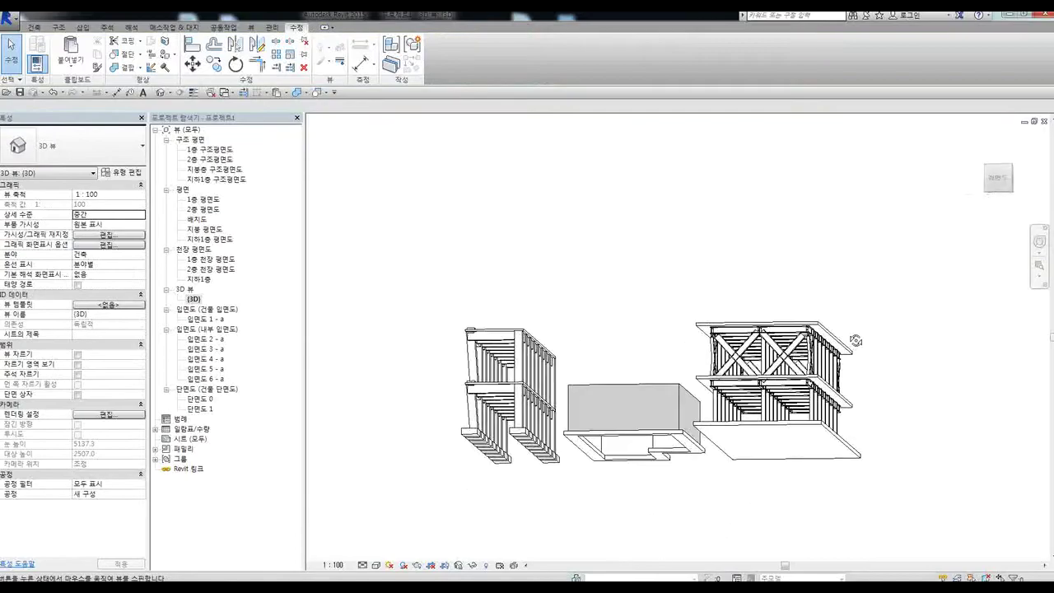